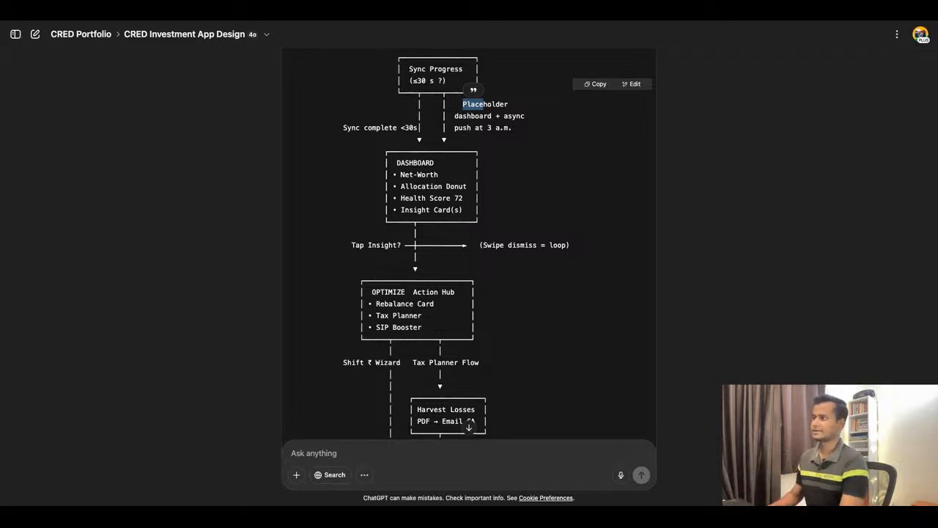
# Examine the Dashboard and Optimize Action Hub boxes of the master user flow, highlighting Health Score, Insight Card(s) and SIP Booster.
pyautogui.scroll(-1, 450, 187)
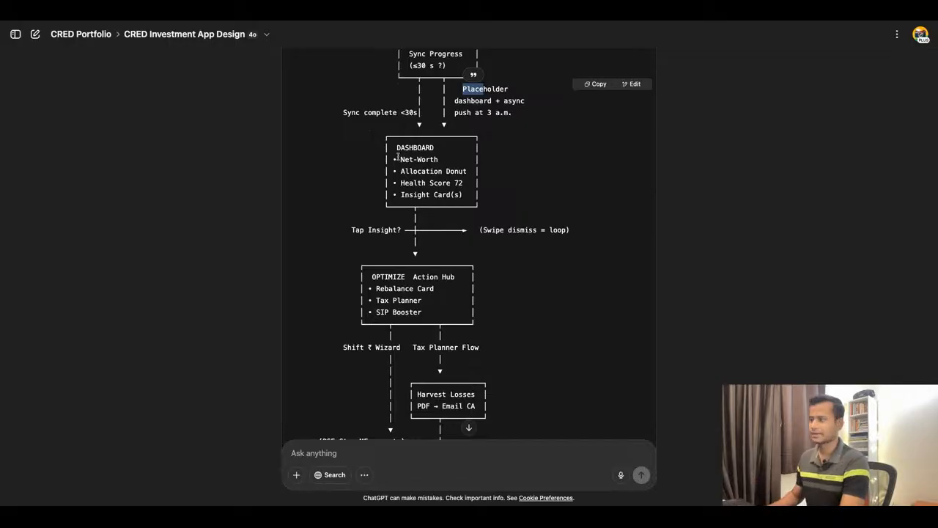
pyautogui.moveTo(397, 149); pyautogui.dragTo(467, 173)
pyautogui.click(425, 150)
pyautogui.moveTo(401, 183); pyautogui.dragTo(462, 183)
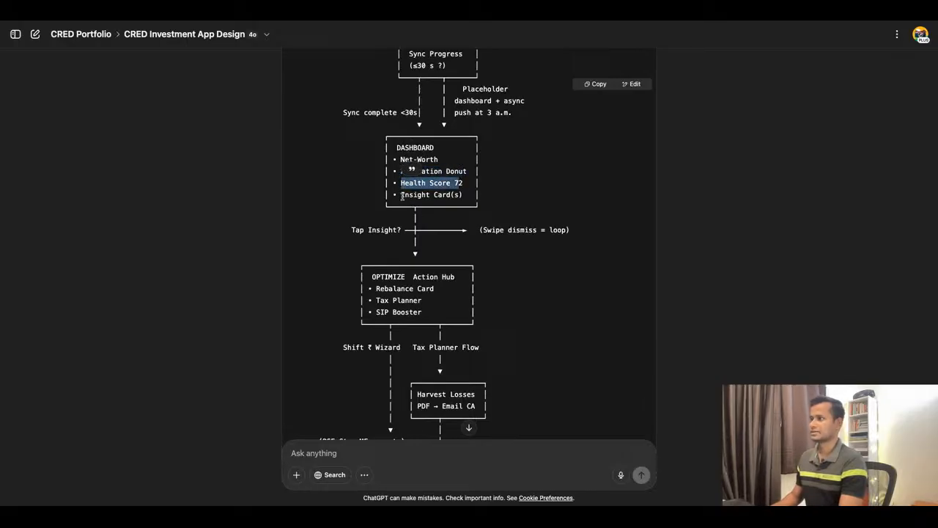
pyautogui.moveTo(402, 195)
pyautogui.mouseDown()
pyautogui.moveTo(398, 206)
pyautogui.moveTo(463, 207)
pyautogui.mouseUp()
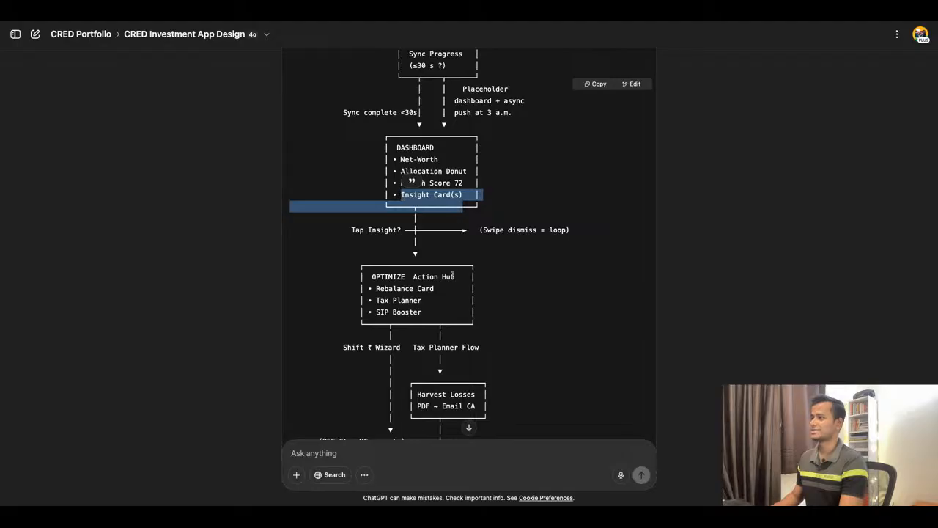
pyautogui.scroll(-1, 482, 217)
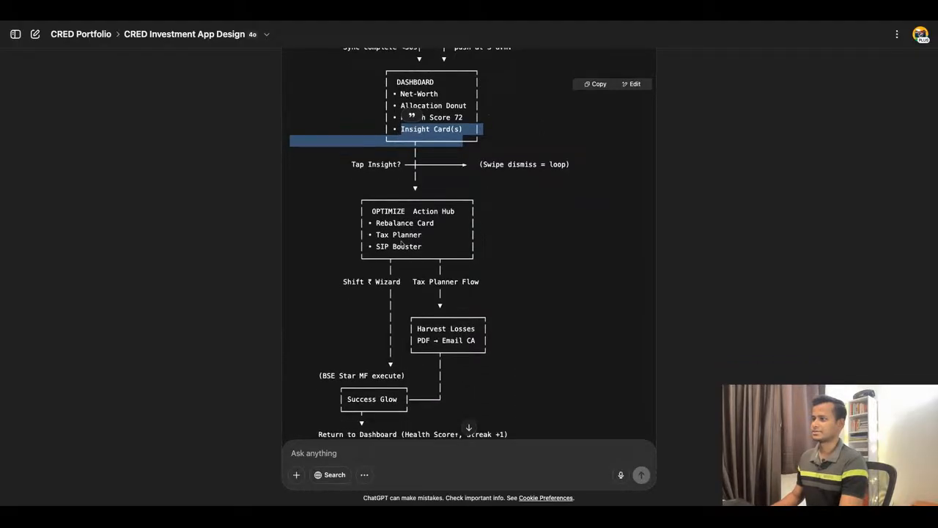
pyautogui.scroll(-1, 418, 223)
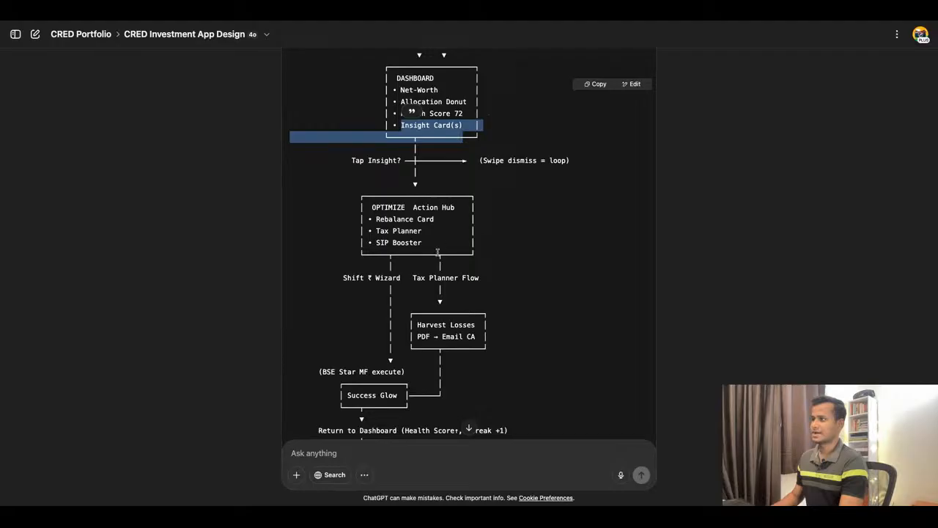
pyautogui.moveTo(380, 231); pyautogui.dragTo(458, 244)
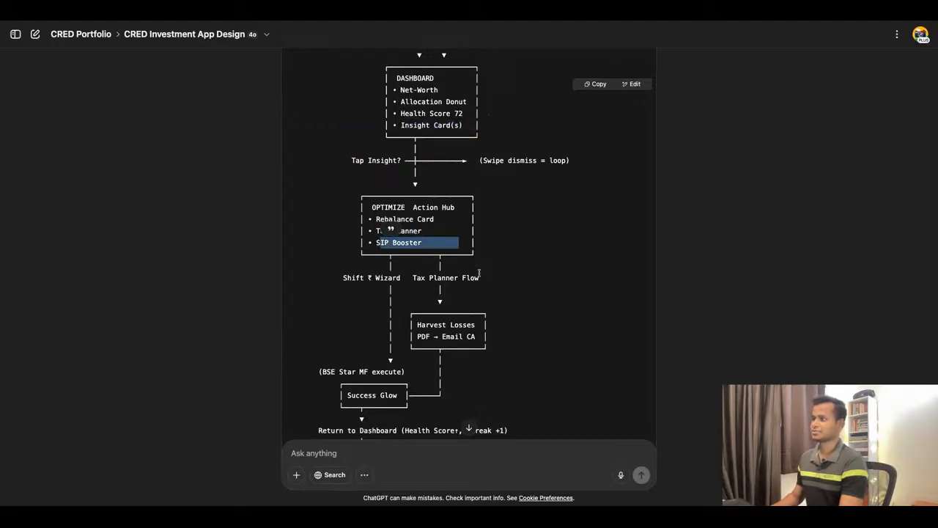
pyautogui.scroll(1, 483, 271)
pyautogui.scroll(3, 484, 271)
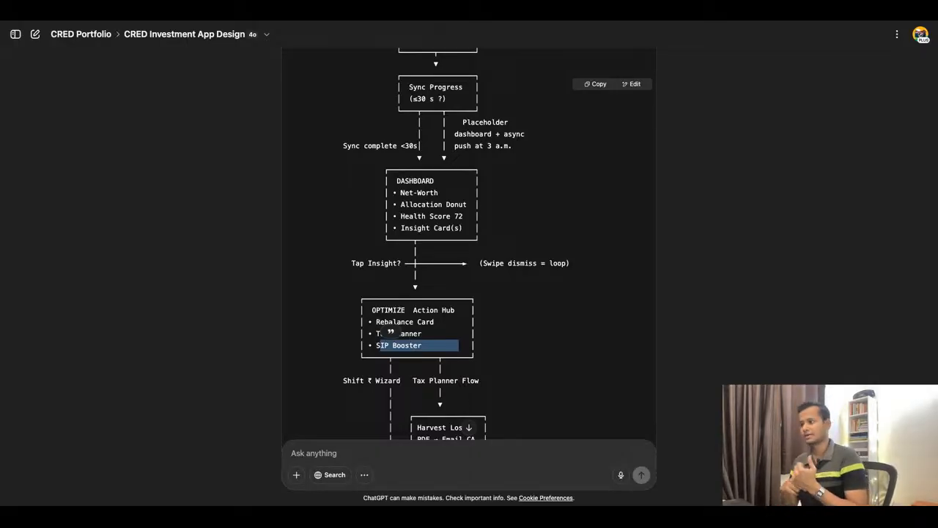
# Read the rest of the master flow through END, plus its Flow Highlights, Error / Exit Points and Next Suggested Deliverables.
pyautogui.scroll(-5, 400, 268)
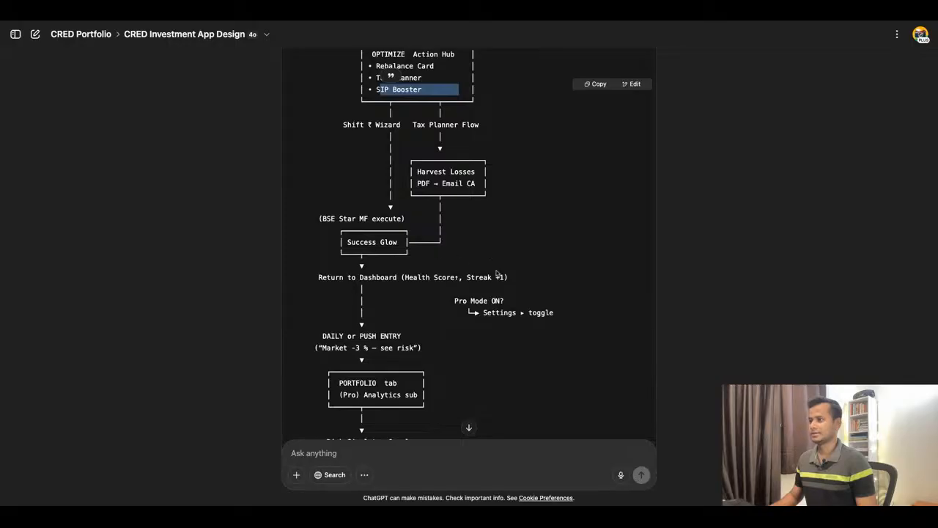
pyautogui.scroll(-2, 496, 272)
pyautogui.scroll(-3, 495, 273)
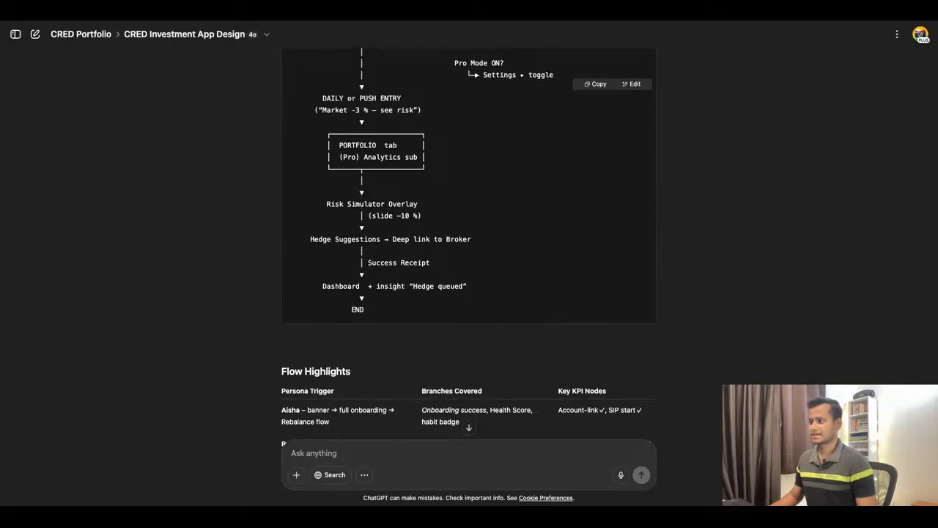
pyautogui.scroll(-7, 463, 270)
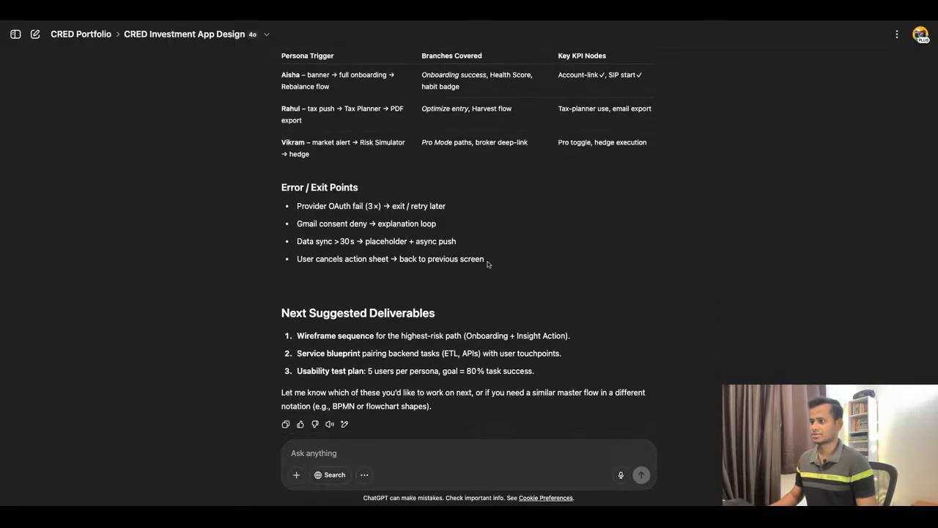
# Go back to the CRED Investment Tracker sitemap and review its hierarchy, highlighting App Entry and Portfolio.
pyautogui.scroll(15, 487, 264)
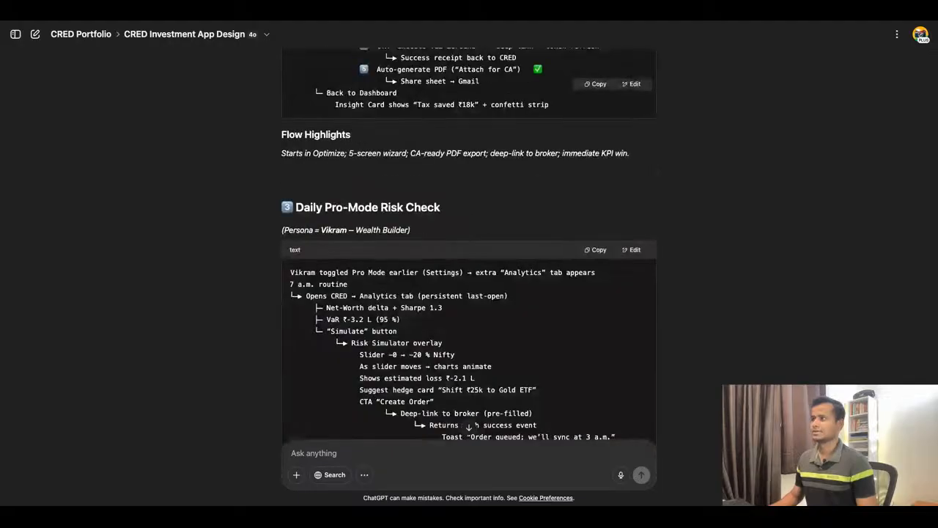
pyautogui.scroll(15, 324, 215)
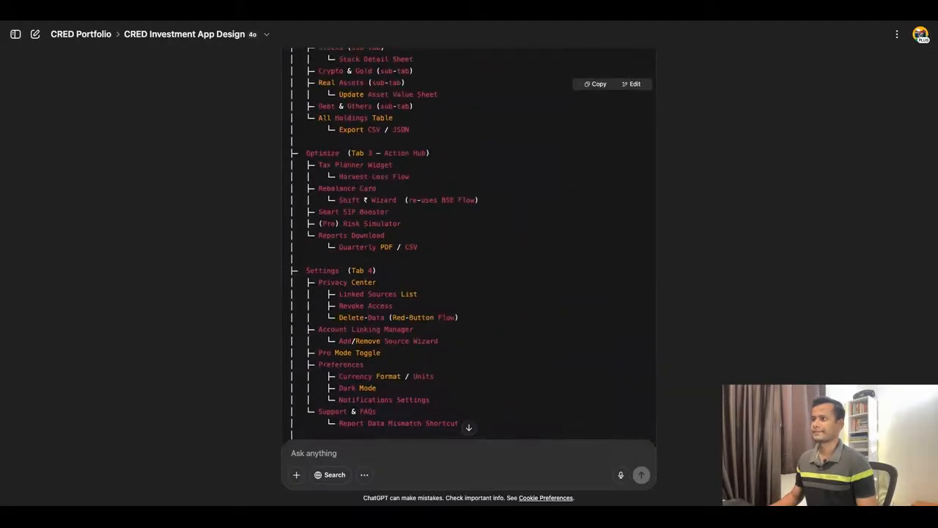
pyautogui.scroll(-3, 320, 262)
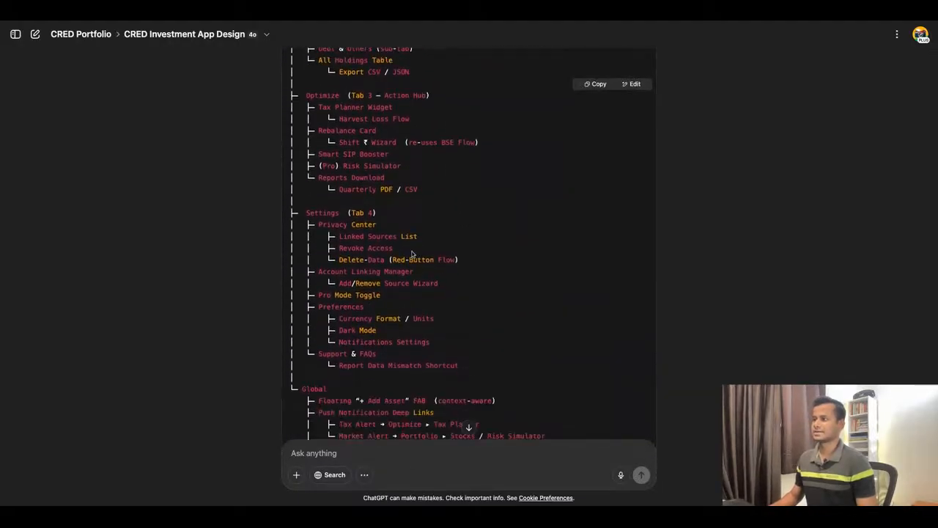
pyautogui.scroll(-4, 403, 303)
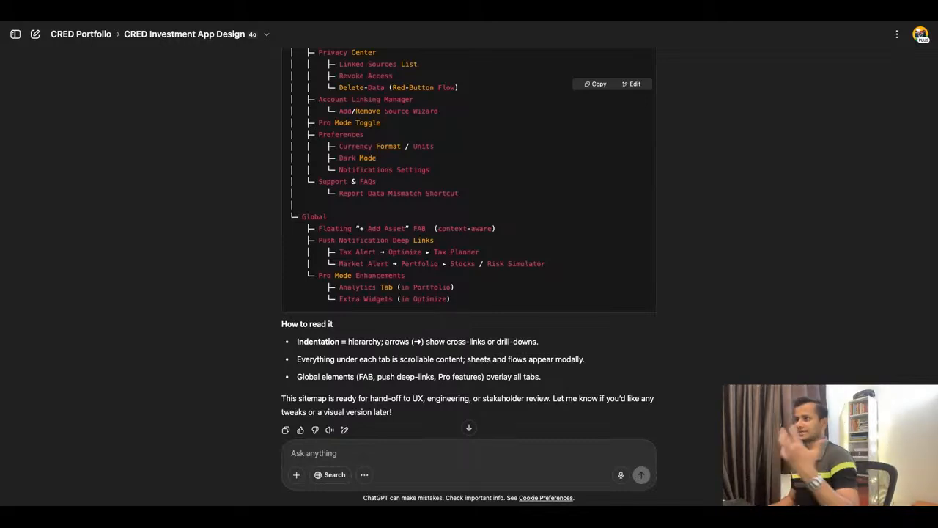
pyautogui.scroll(8, 411, 227)
pyautogui.scroll(5, 410, 228)
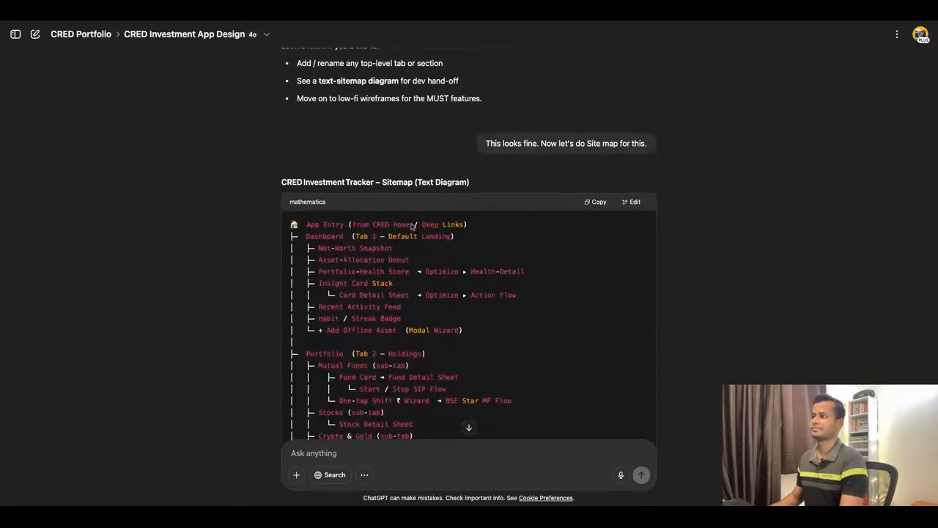
pyautogui.scroll(-2, 411, 228)
pyautogui.moveTo(308, 106); pyautogui.dragTo(351, 105)
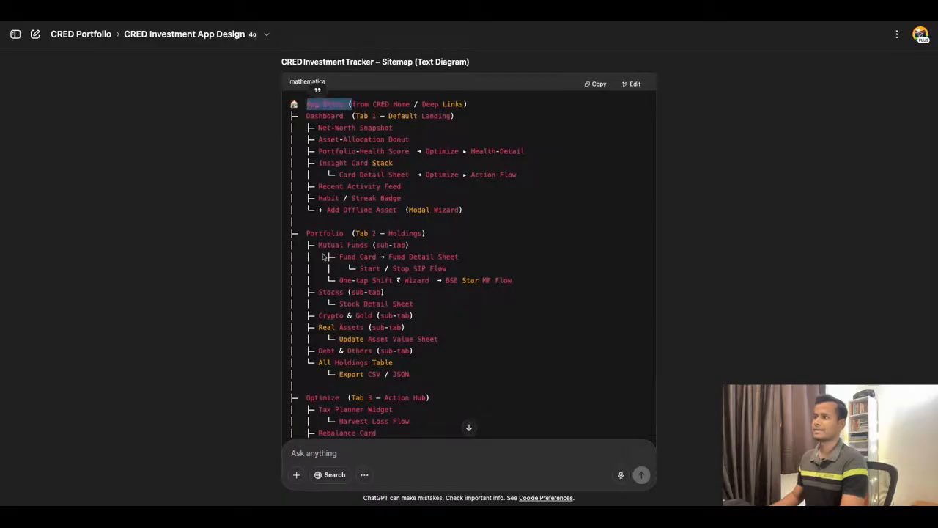
pyautogui.moveTo(307, 233); pyautogui.dragTo(343, 233)
pyautogui.scroll(-4, 352, 264)
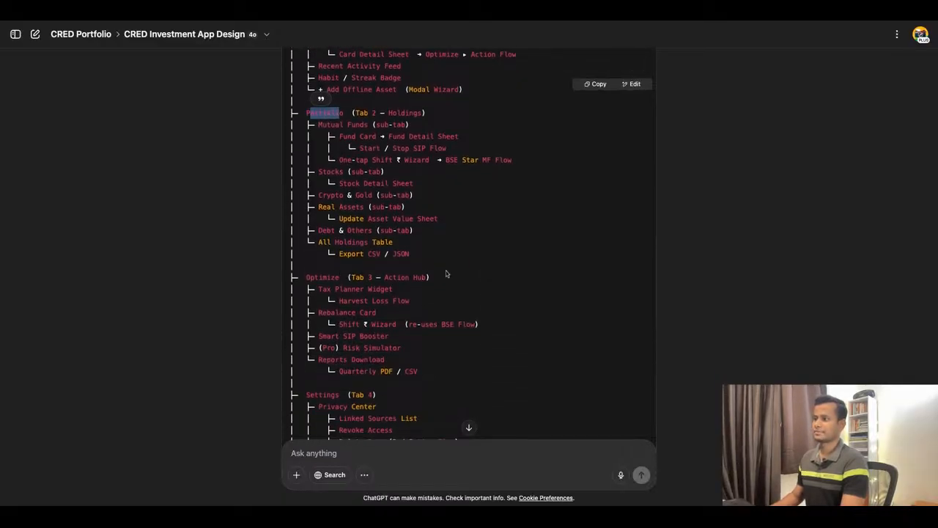
# Review the persona user flows, the table mapping them into the sitemap, and the onboarding task-flow diagram.
pyautogui.scroll(-20, 445, 273)
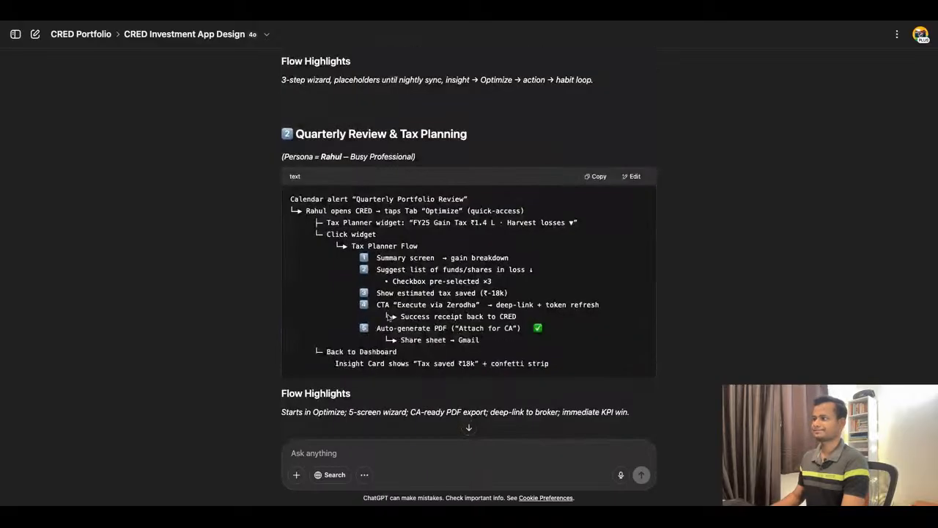
pyautogui.scroll(-12, 389, 316)
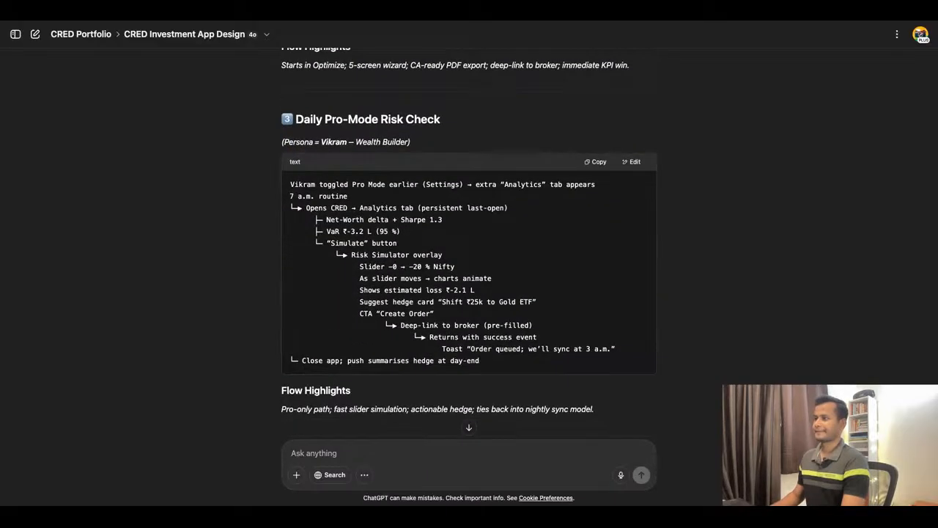
pyautogui.scroll(-8, 469, 242)
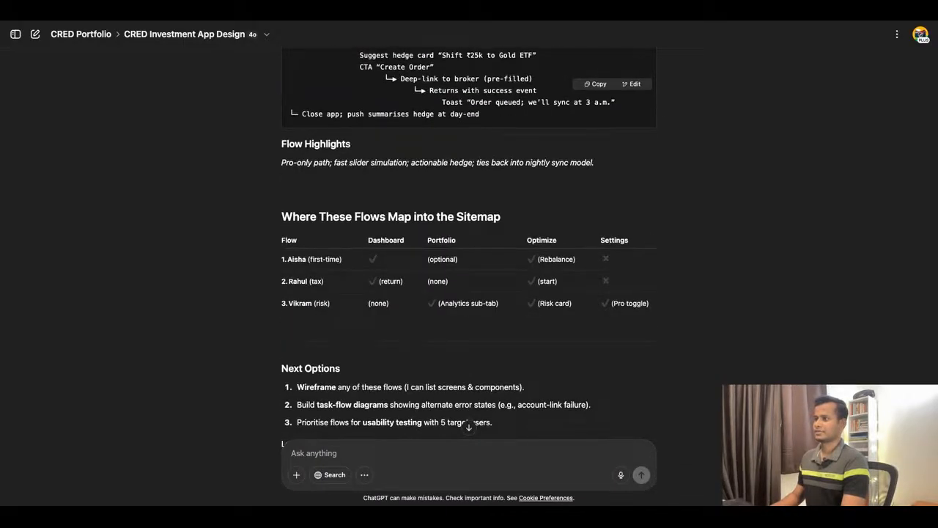
pyautogui.scroll(-5, 360, 113)
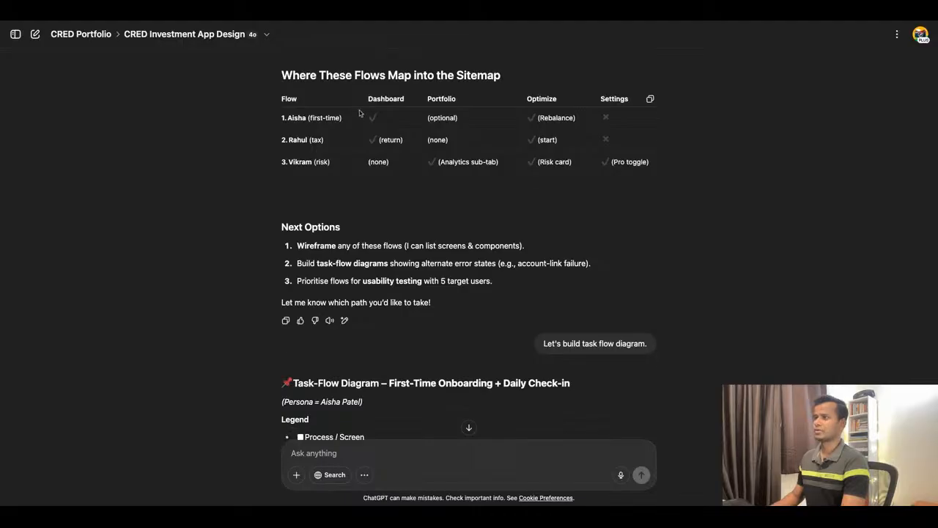
pyautogui.scroll(1, 357, 123)
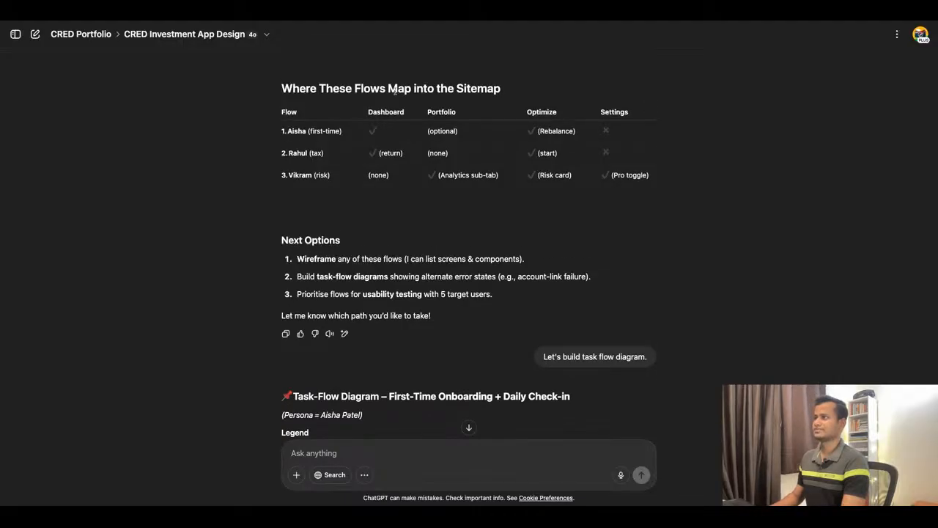
pyautogui.scroll(-20, 492, 159)
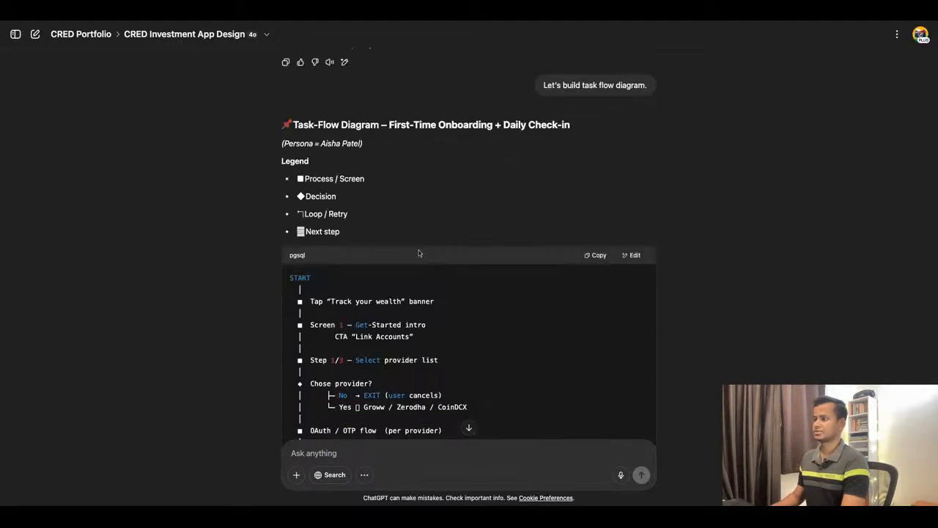
pyautogui.scroll(-20, 420, 252)
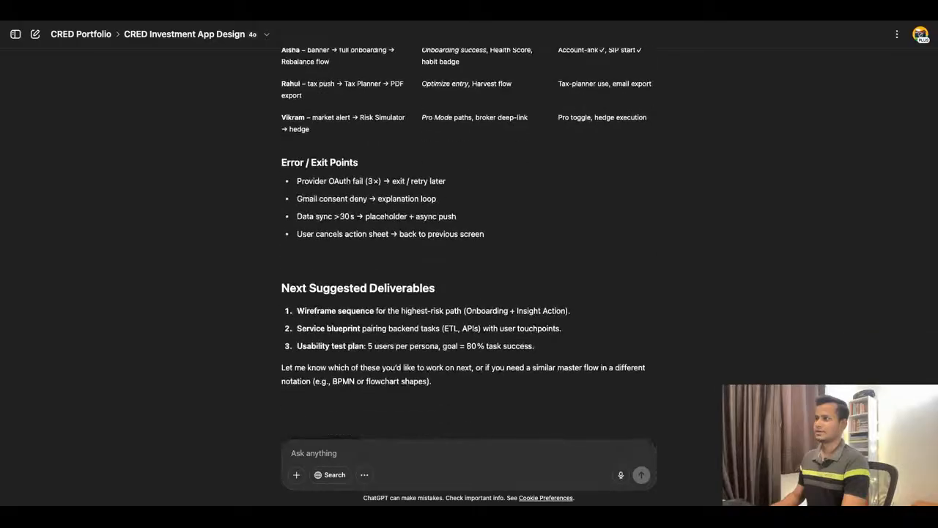
# Recheck the end of the master flow and highlight Insight Action in the suggested wireframe sequence deliverable.
pyautogui.scroll(10, 354, 225)
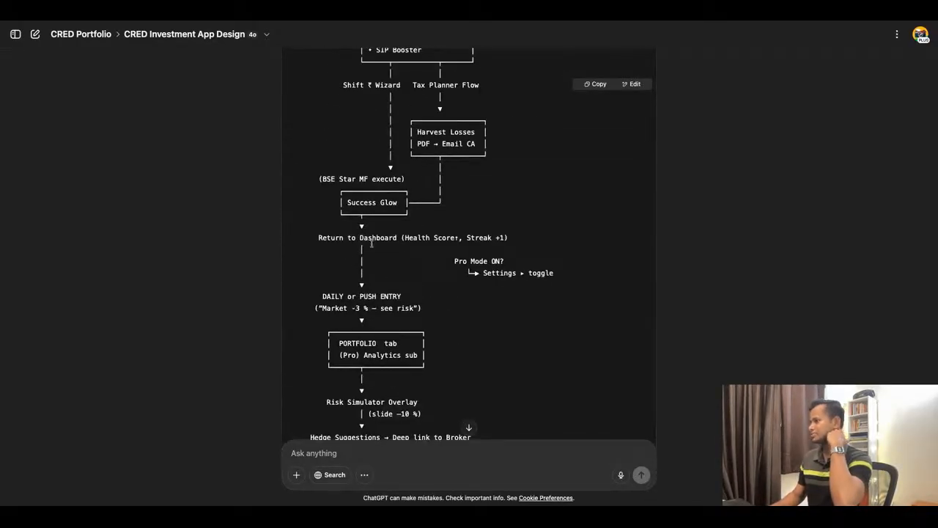
pyautogui.scroll(-5, 383, 238)
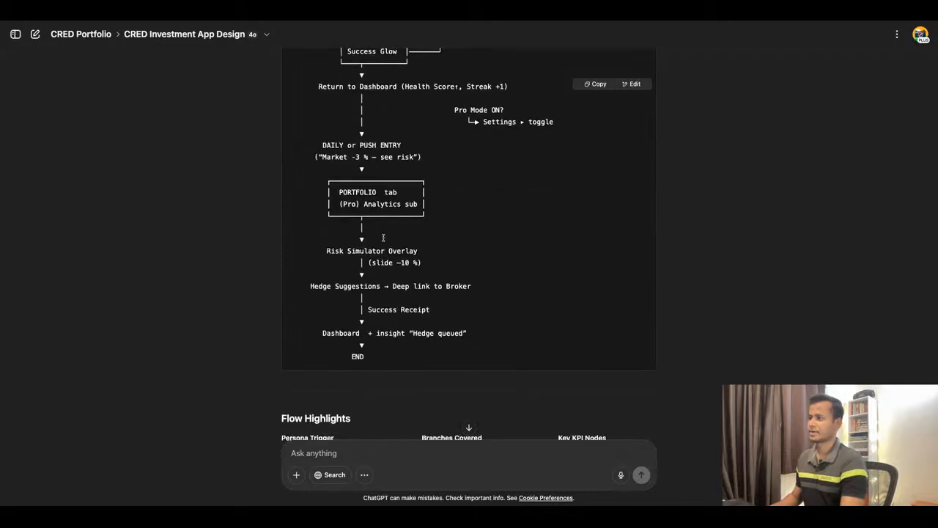
pyautogui.scroll(-8, 384, 240)
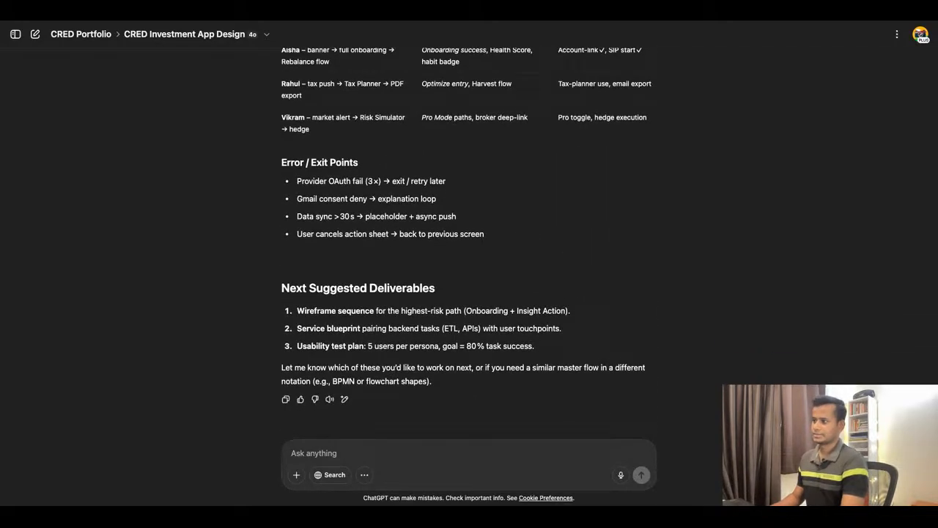
pyautogui.click(365, 447)
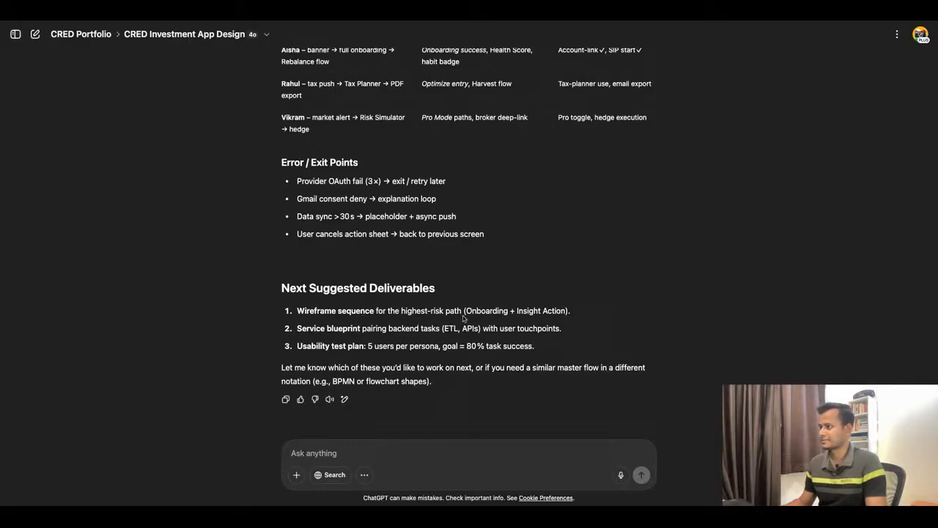
pyautogui.moveTo(465, 314); pyautogui.dragTo(519, 314)
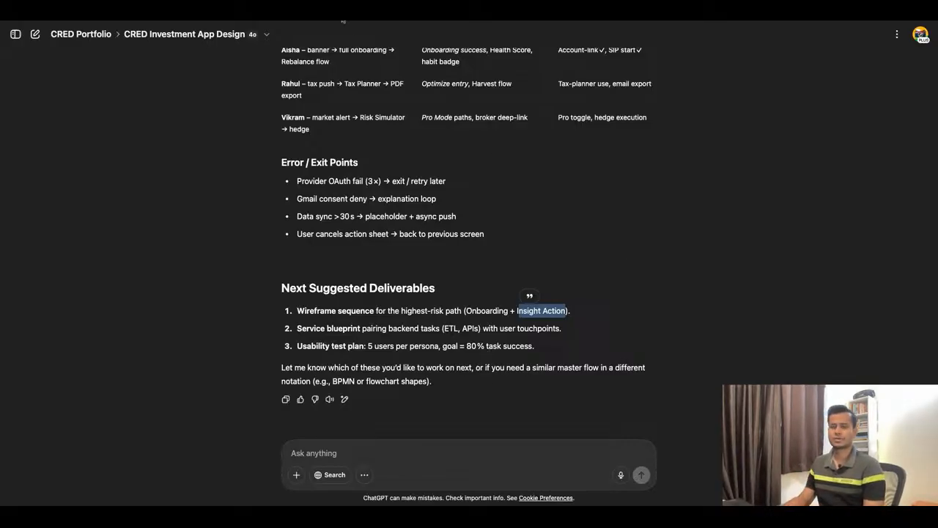
# Switch to the CRED Wealth FigJam board, examine the Must / Should / Could feature priority matrix, and show the surrounding board overview.
pyautogui.click(343, 19)
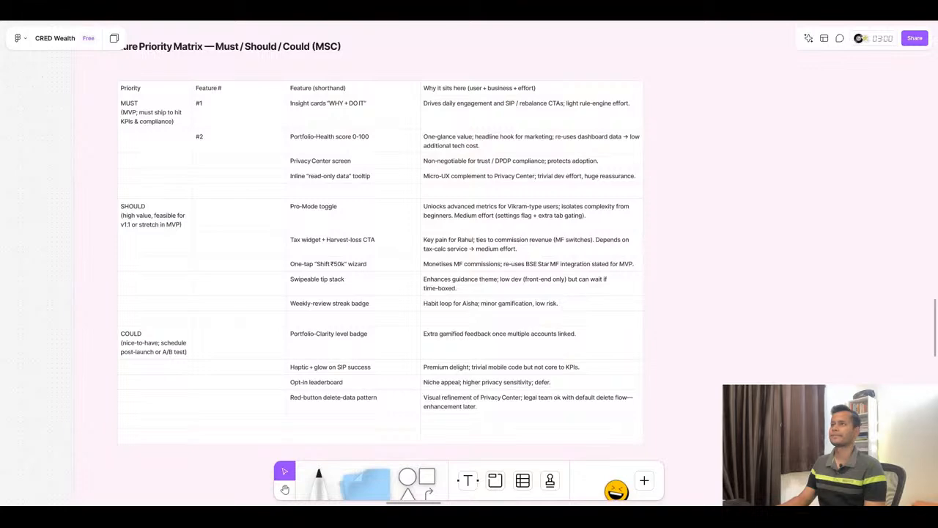
pyautogui.scroll(-5, 529, 243)
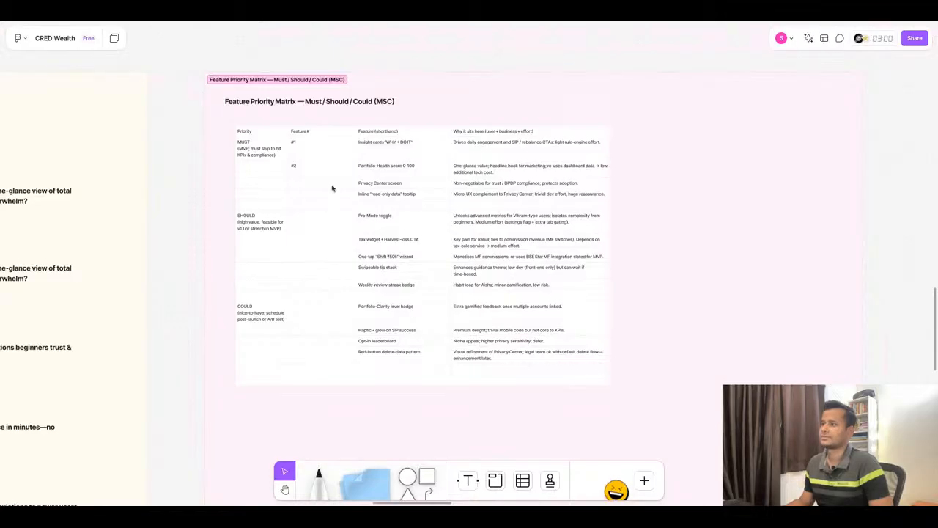
pyautogui.scroll(5, 334, 188)
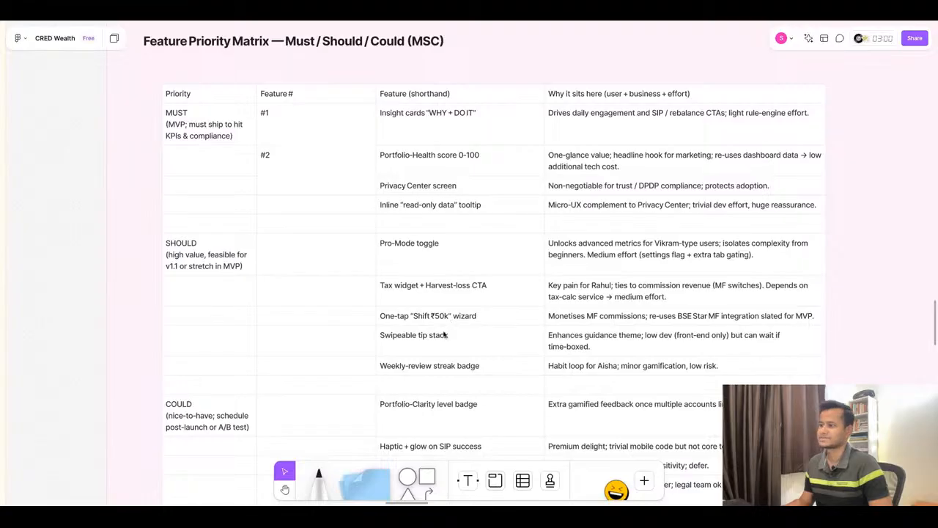
pyautogui.scroll(-1, 444, 335)
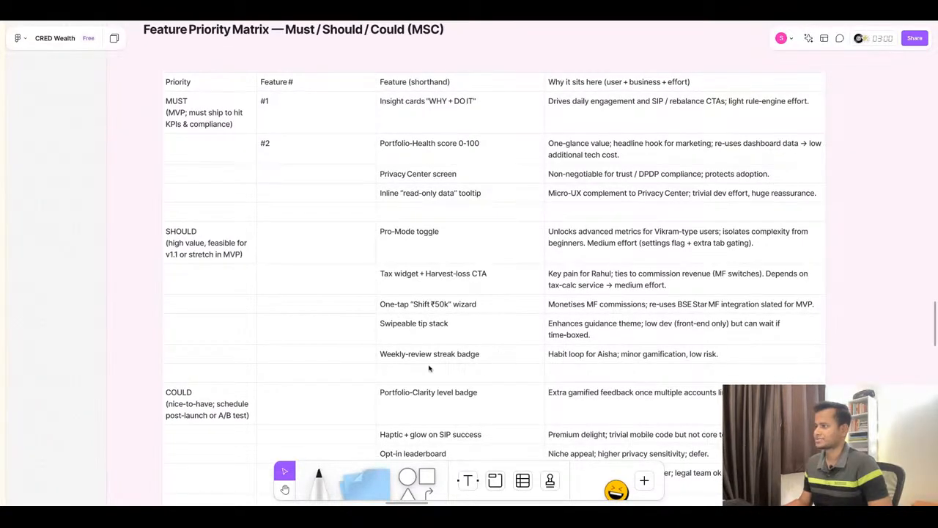
pyautogui.scroll(-1, 449, 371)
pyautogui.scroll(-10, 425, 186)
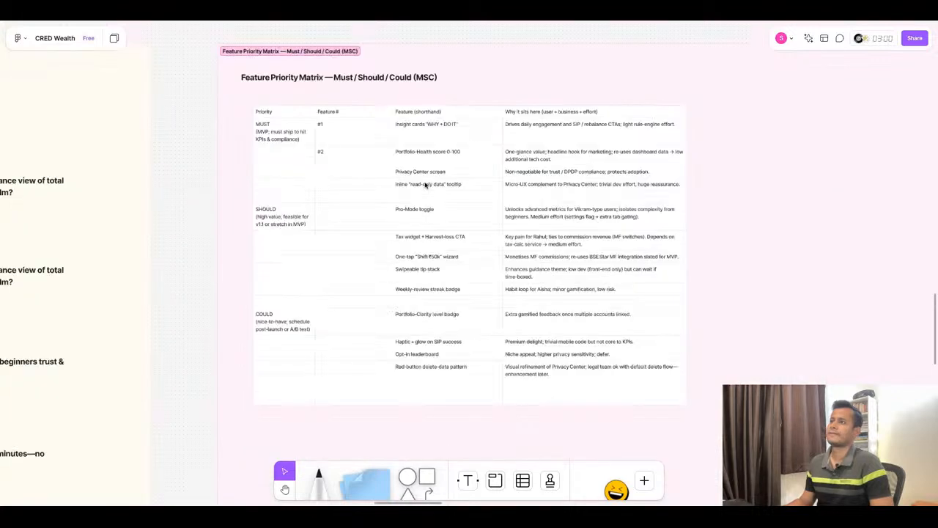
pyautogui.scroll(-3, 389, 315)
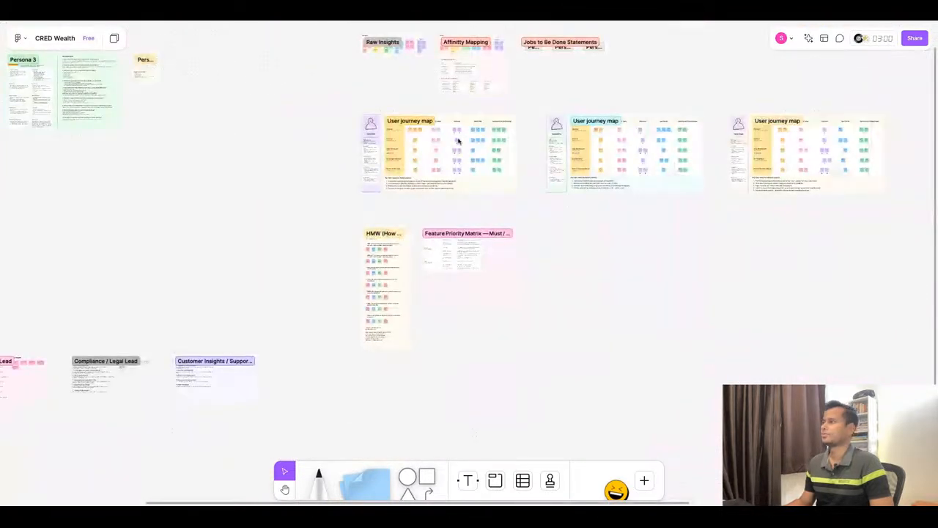
# Examine the first persona's user journey map, from its stages to its key take-aways, and its place in the Define Phase overview.
pyautogui.scroll(6, 507, 125)
pyautogui.scroll(5, 281, 145)
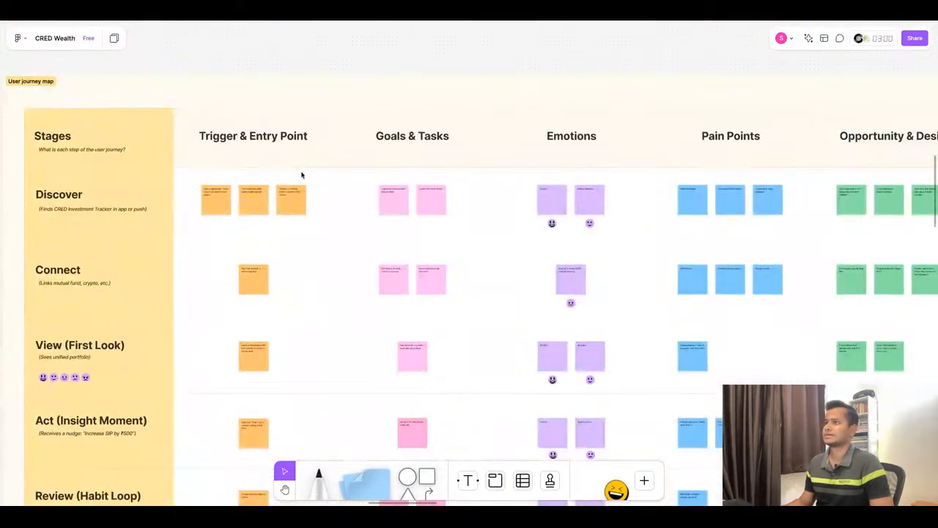
pyautogui.scroll(-2, 301, 176)
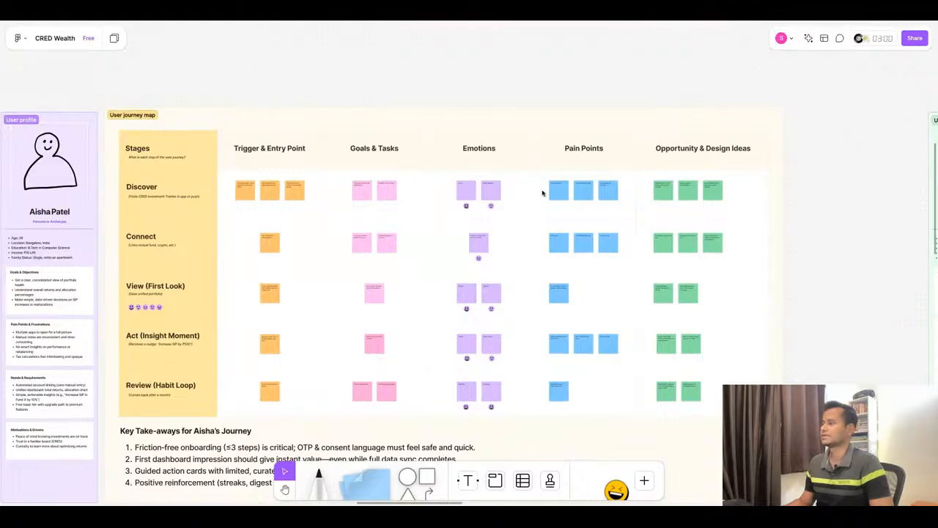
pyautogui.scroll(-2, 452, 184)
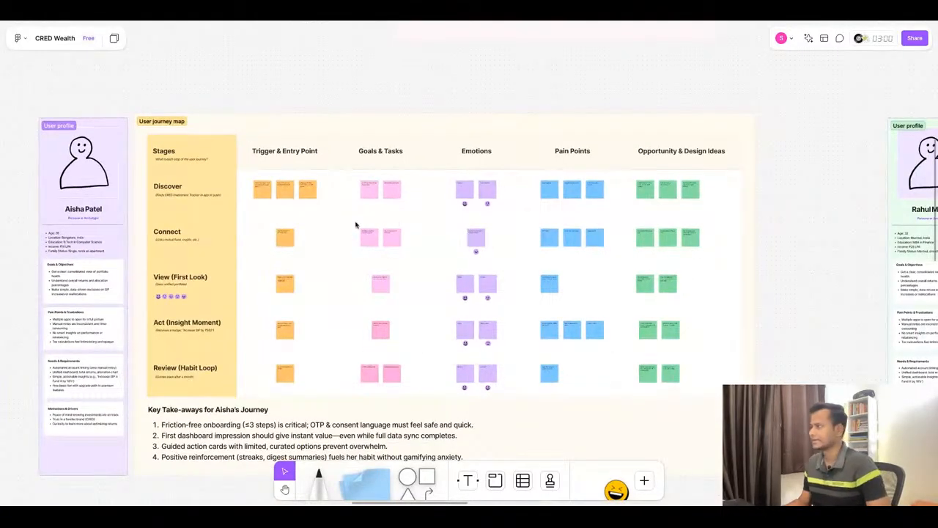
pyautogui.scroll(-2, 356, 224)
pyautogui.scroll(-6, 356, 224)
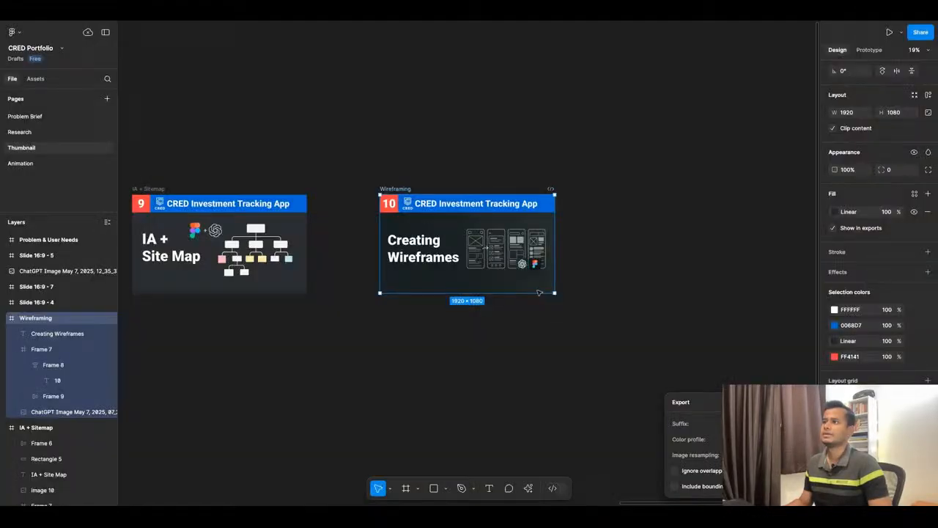
# Switch to the CRED Portfolio design file, open the Research page, and inspect the reference app screenshots.
pyautogui.scroll(-3, 503, 268)
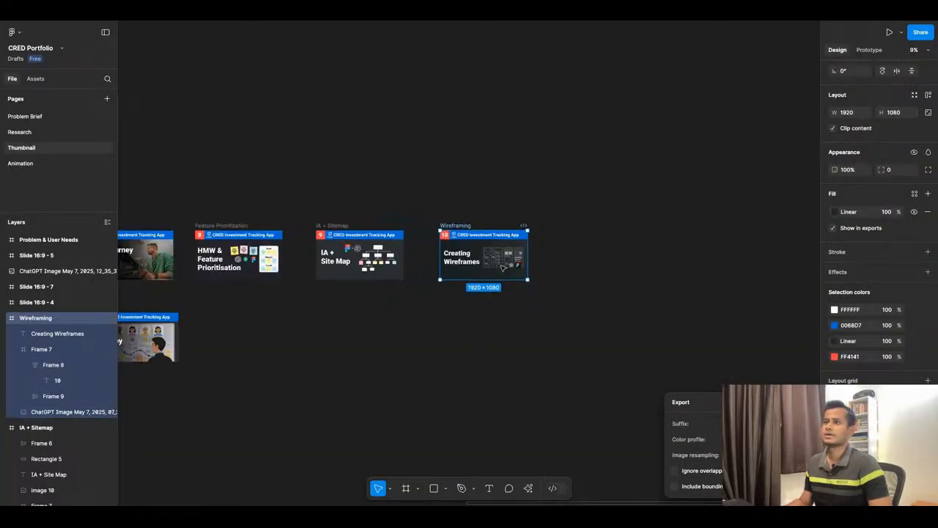
pyautogui.scroll(-3, 503, 268)
pyautogui.click(19, 132)
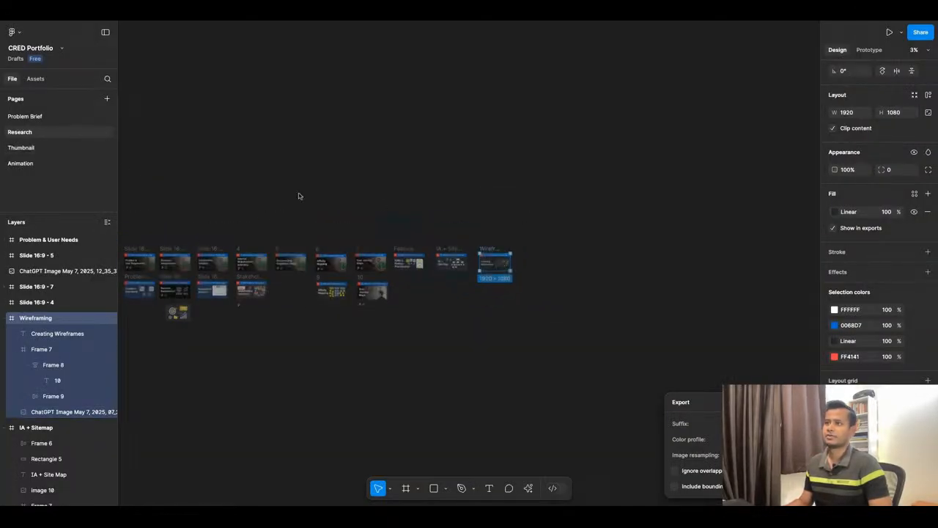
pyautogui.scroll(-3, 293, 274)
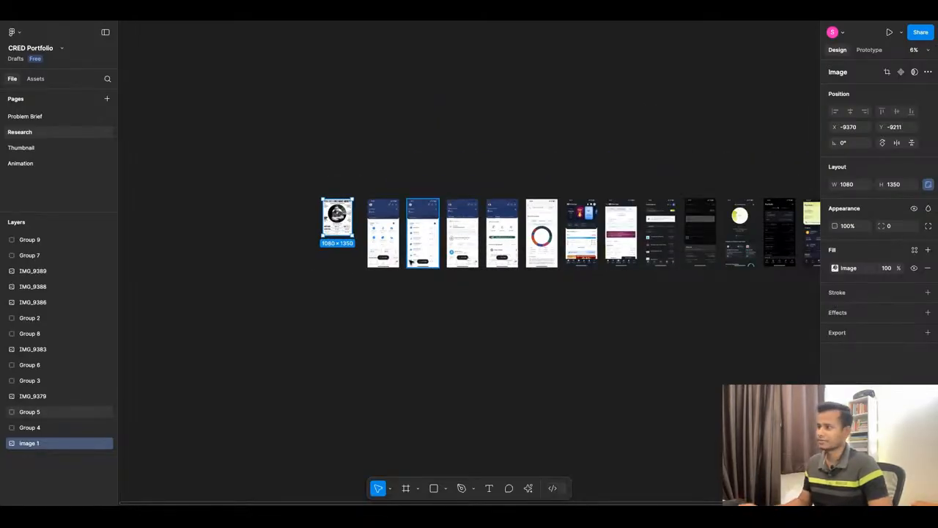
pyautogui.scroll(3, 393, 251)
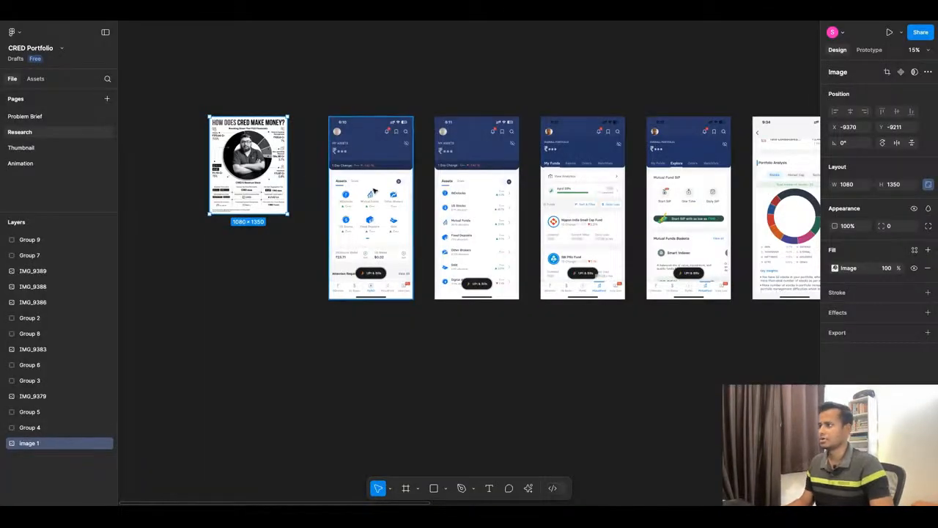
pyautogui.scroll(5, 375, 190)
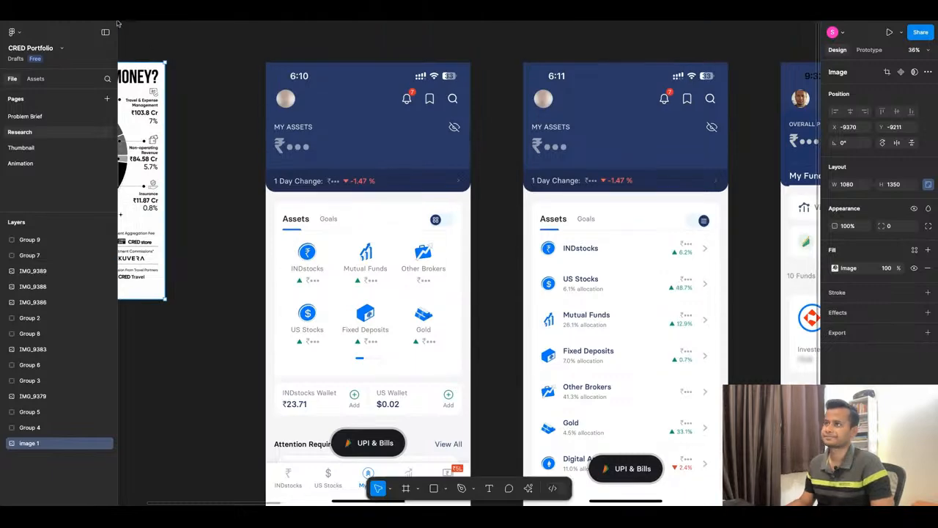
# Hide the side panels and examine the "How Does CRED Make Money?" revenue infographic.
pyautogui.click(105, 32)
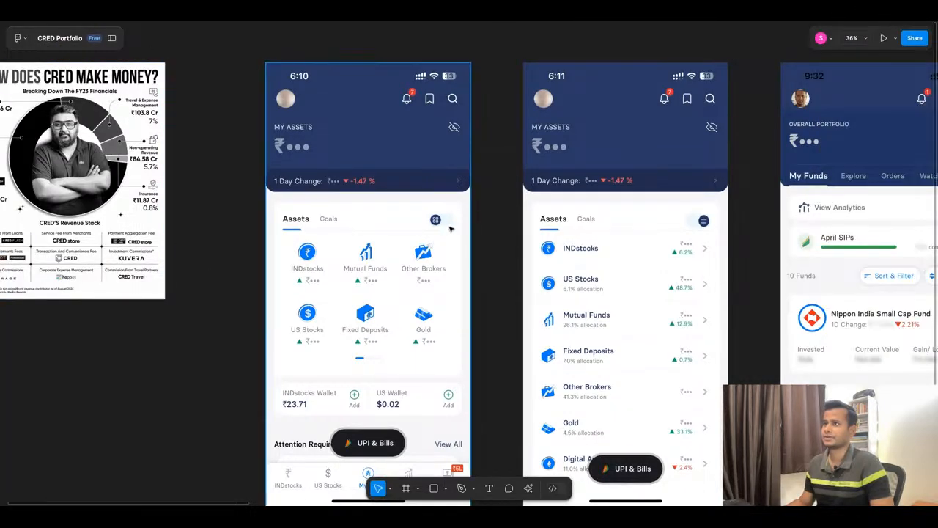
pyautogui.scroll(-4, 450, 229)
pyautogui.scroll(4, 293, 193)
pyautogui.scroll(4, 113, 154)
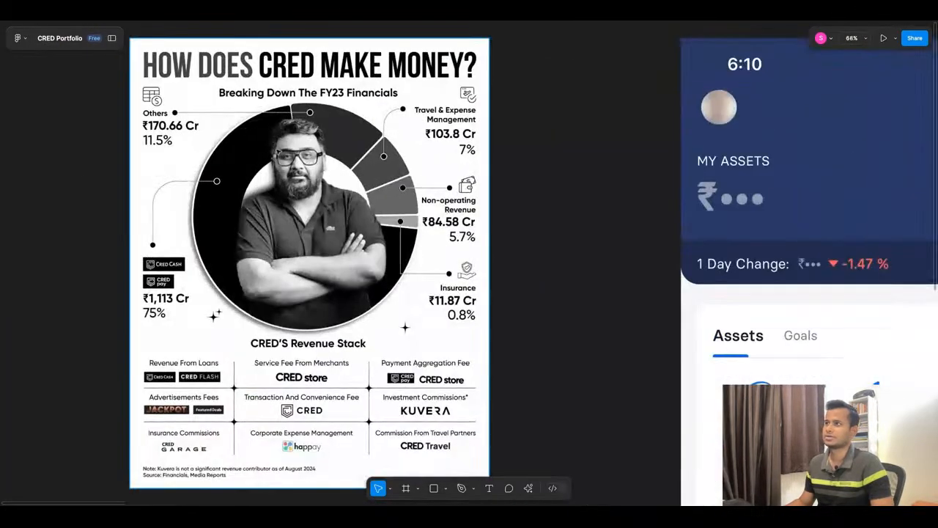
pyautogui.scroll(-1, 278, 157)
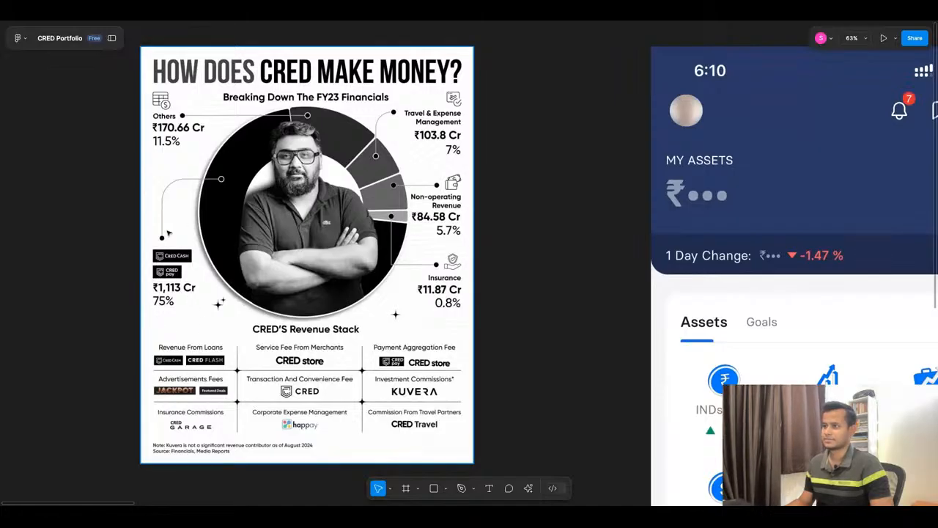
pyautogui.scroll(-3, 220, 212)
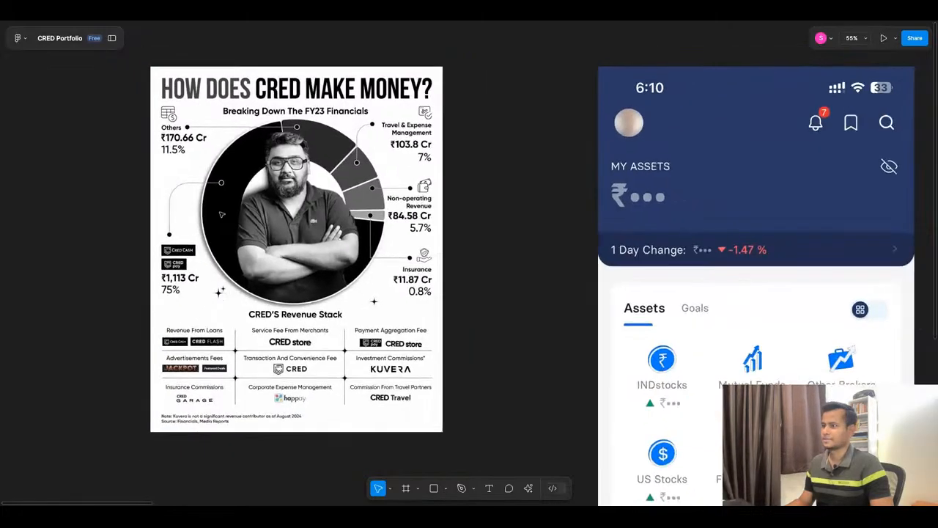
pyautogui.scroll(-6, 221, 214)
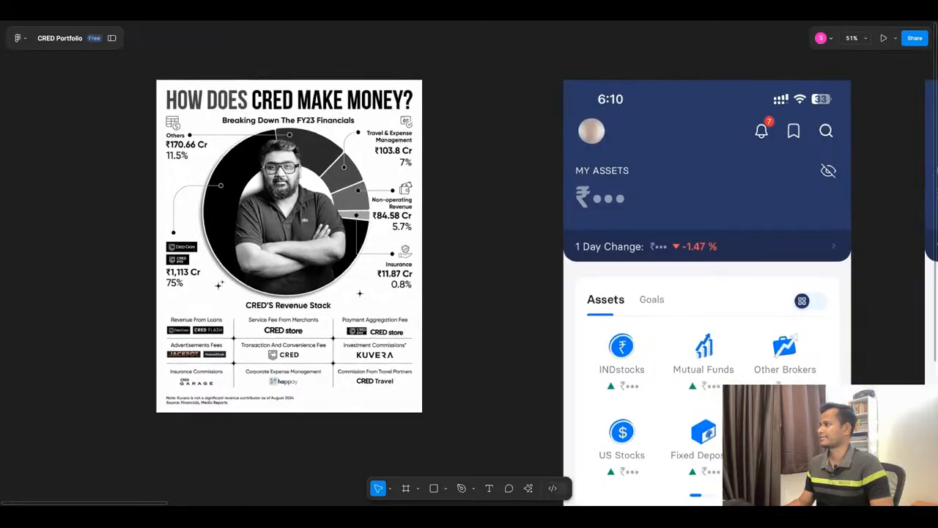
# Move the CRED revenue infographic away from the row of app screenshots, up and to the left of it.
pyautogui.scroll(3, 514, 262)
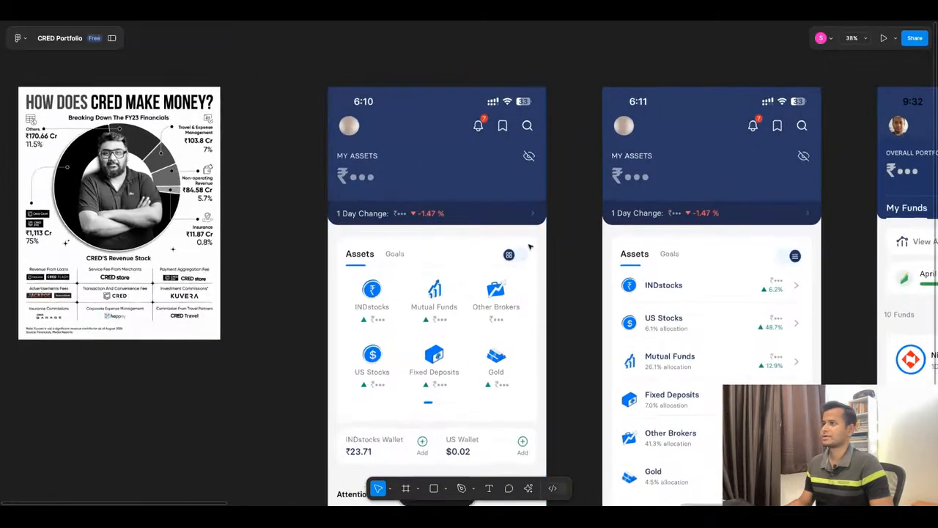
pyautogui.scroll(-5, 352, 177)
pyautogui.moveTo(249, 191); pyautogui.dragTo(121, 192)
pyautogui.scroll(5, 350, 297)
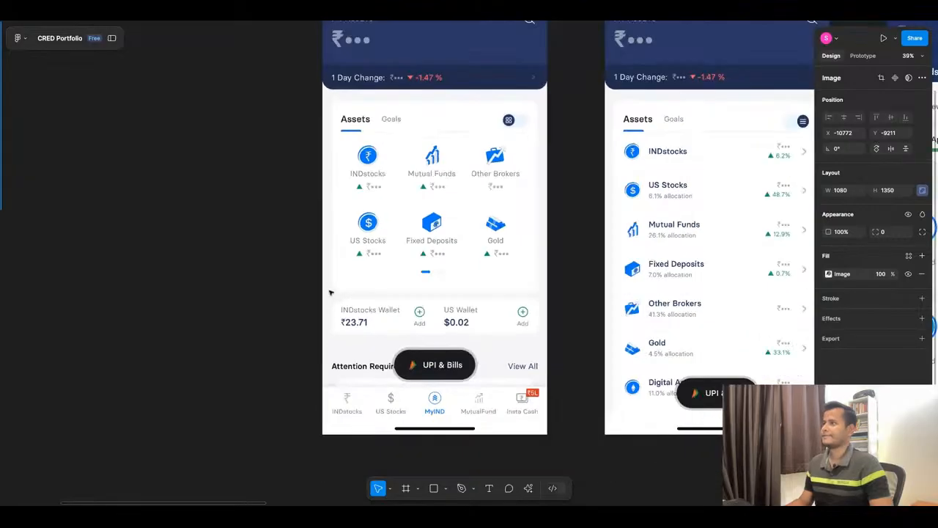
pyautogui.scroll(-6, 299, 277)
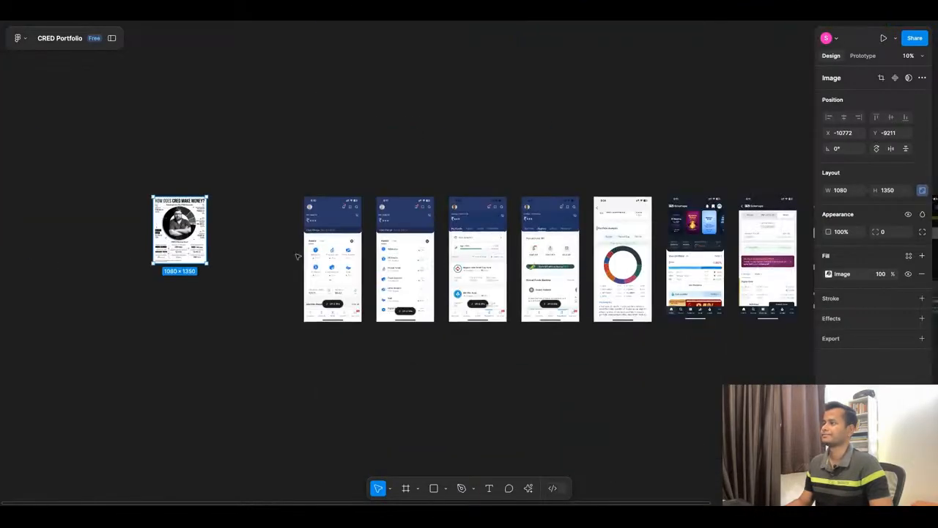
pyautogui.moveTo(178, 226); pyautogui.dragTo(136, 118)
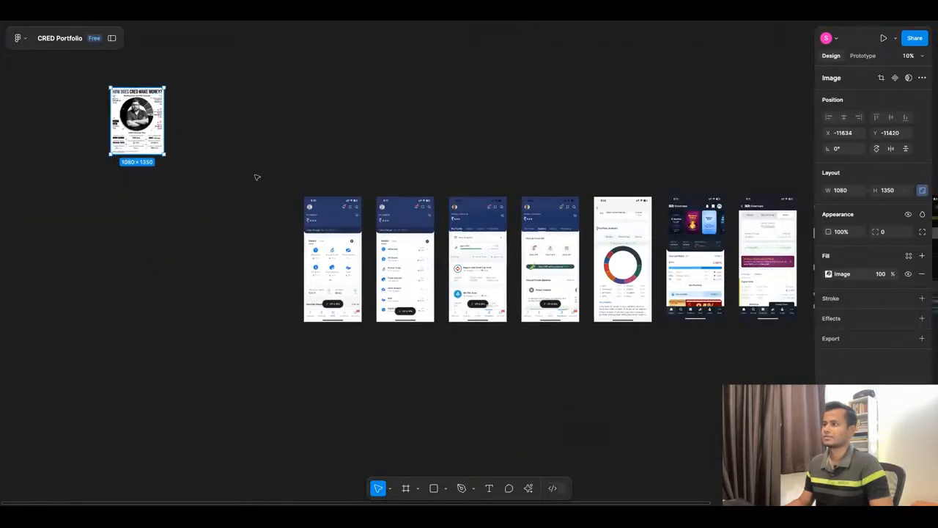
# Separate the first My Assets screenshot from the row by moving it left, and bring it into close view.
pyautogui.moveTo(351, 248); pyautogui.dragTo(239, 249)
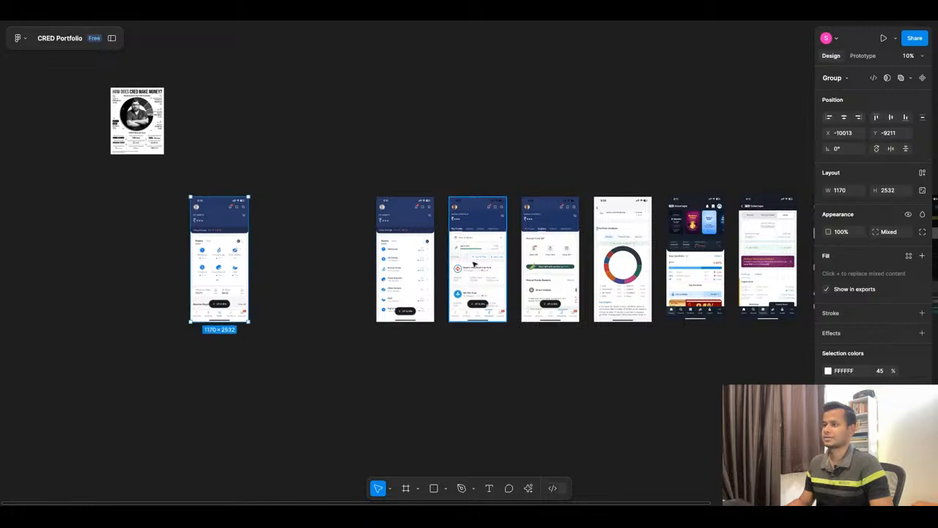
pyautogui.scroll(-2, 475, 264)
pyautogui.scroll(2, 242, 254)
pyautogui.scroll(5, 216, 264)
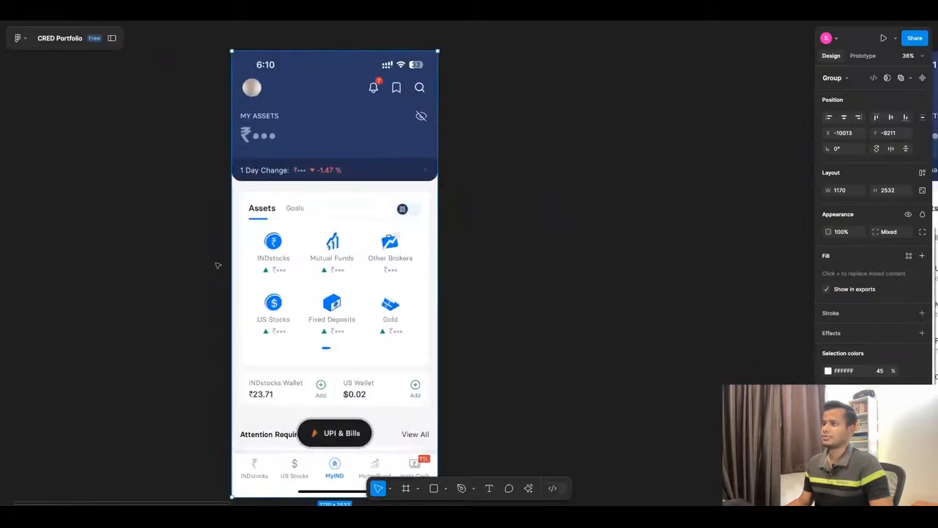
pyautogui.scroll(1, 217, 266)
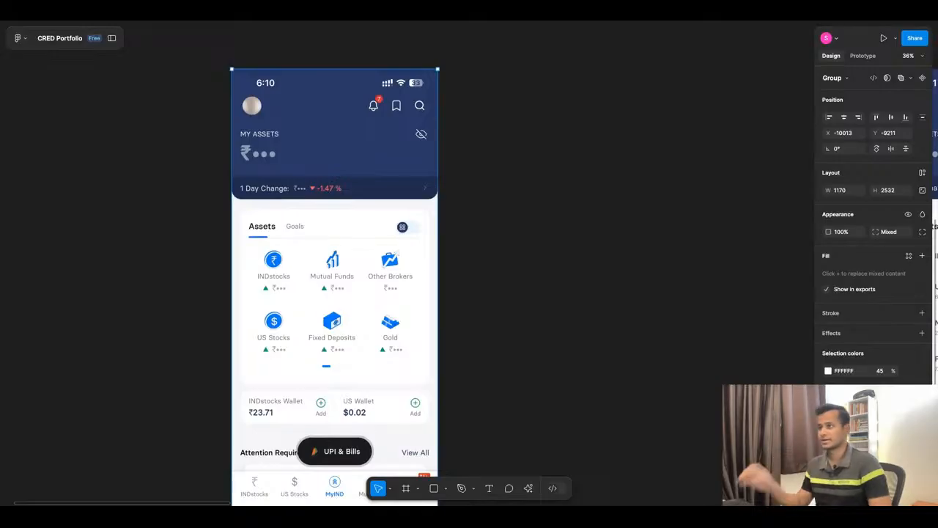
# Choose the Pencil tool and set its stroke to red FF2D2D with a weight of 28.
pyautogui.click(461, 488)
pyautogui.click(473, 489)
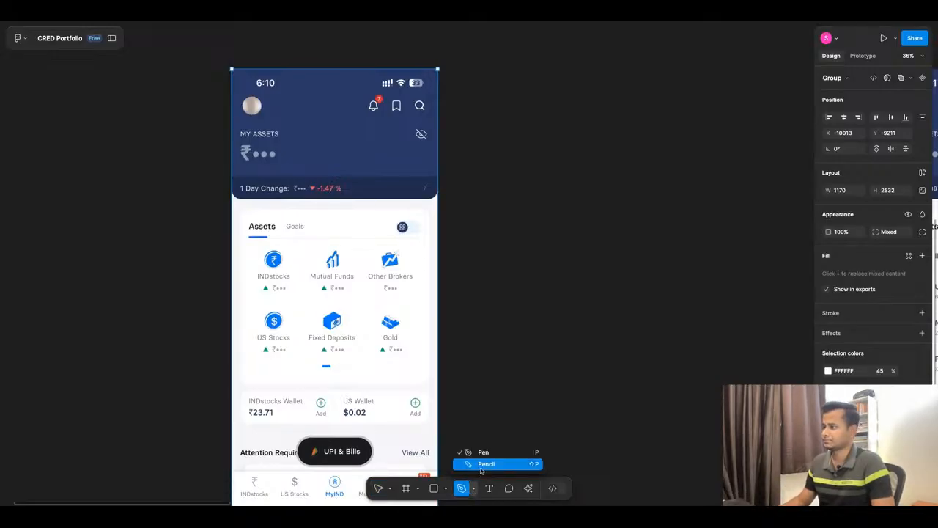
pyautogui.click(484, 463)
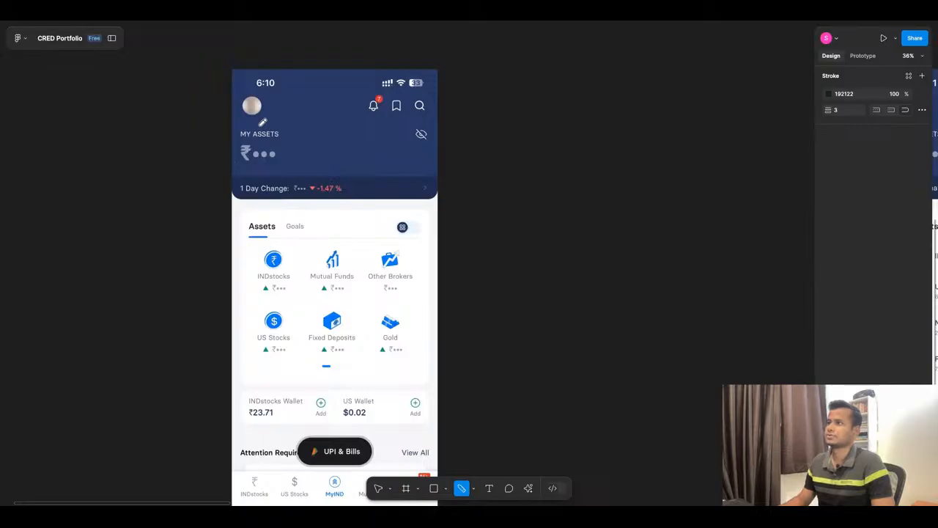
pyautogui.click(830, 96)
pyautogui.moveTo(737, 261); pyautogui.dragTo(731, 262)
pyautogui.moveTo(795, 176); pyautogui.dragTo(812, 112)
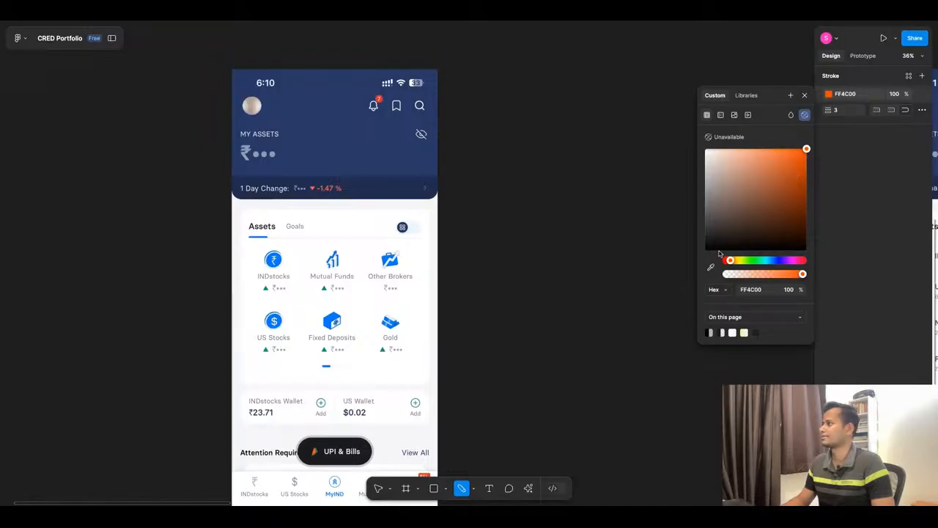
pyautogui.moveTo(729, 261); pyautogui.dragTo(726, 261)
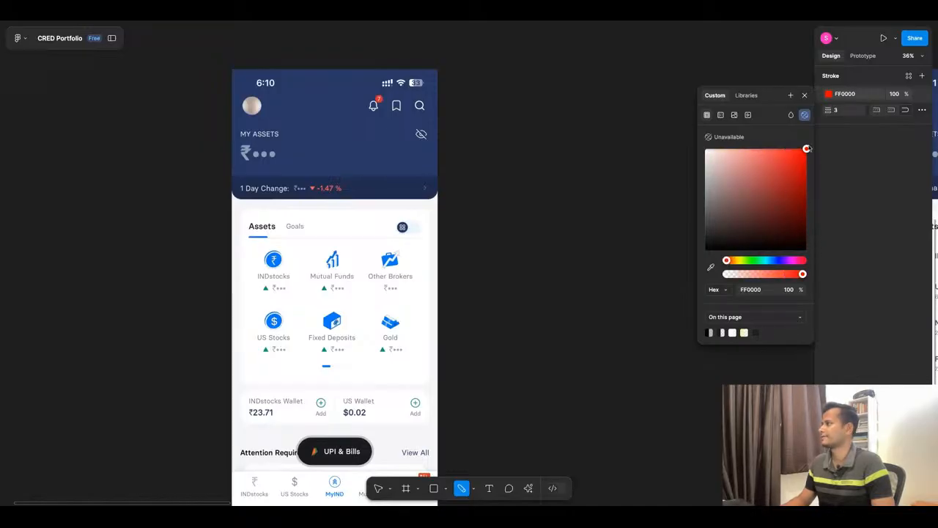
pyautogui.moveTo(797, 151); pyautogui.dragTo(788, 149)
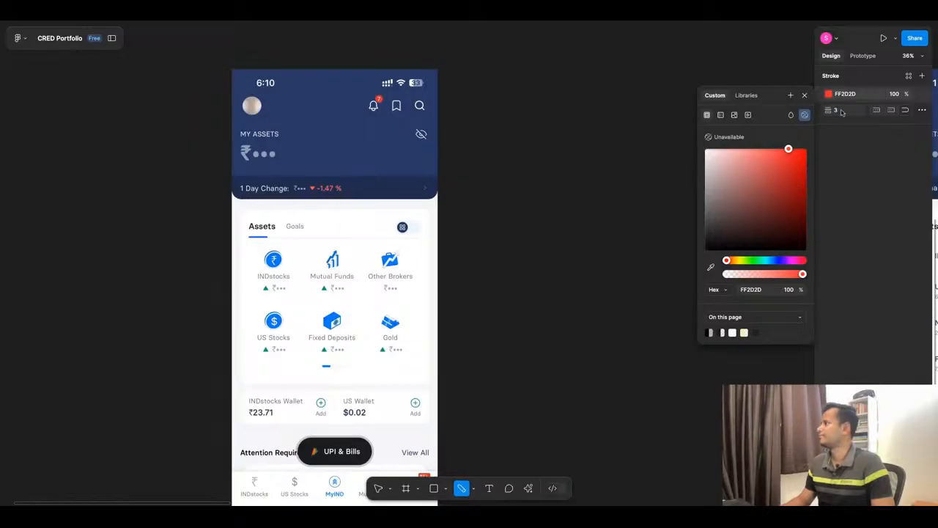
pyautogui.moveTo(829, 110); pyautogui.dragTo(847, 112)
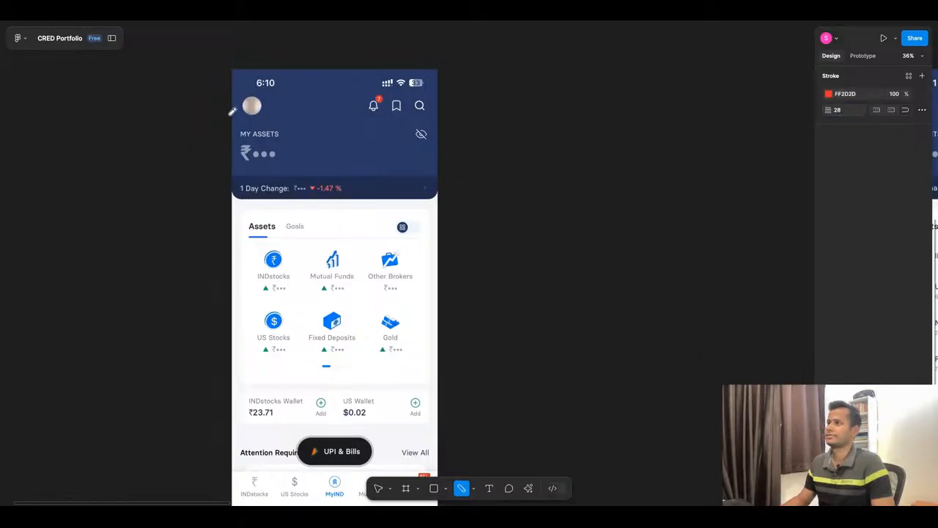
# Circle the My Assets amount in red on the first screenshot and undo that stroke.
pyautogui.moveTo(268, 118)
pyautogui.mouseDown()
pyautogui.moveTo(323, 180)
pyautogui.moveTo(311, 124)
pyautogui.mouseUp()
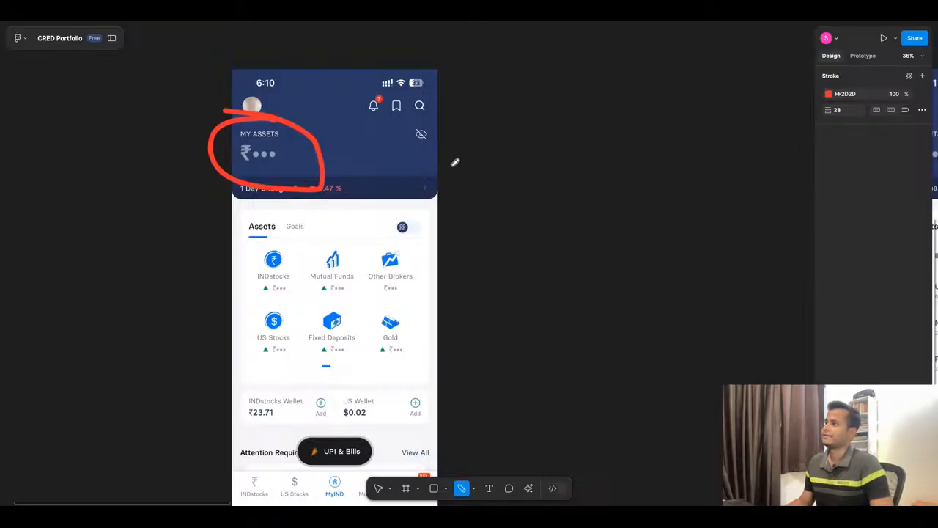
pyautogui.scroll(-1, 344, 229)
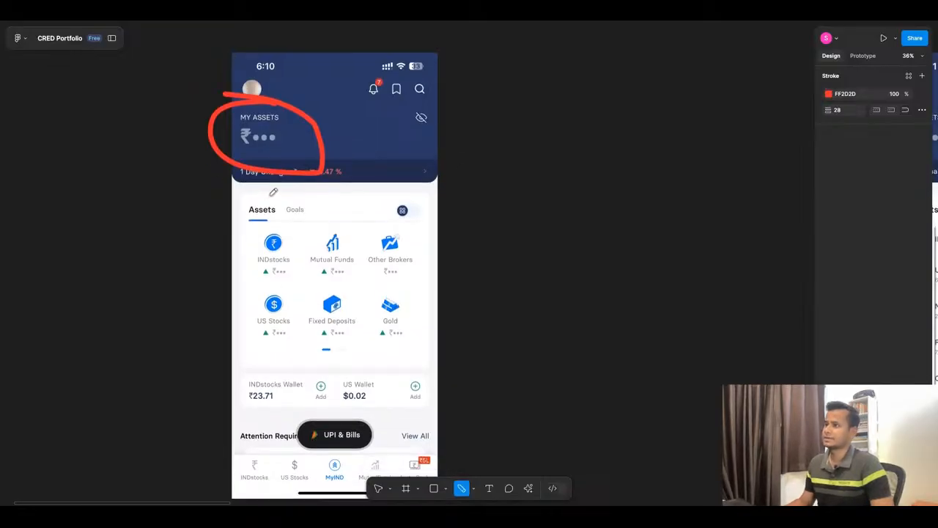
pyautogui.hotkey('ctrl', 'z')
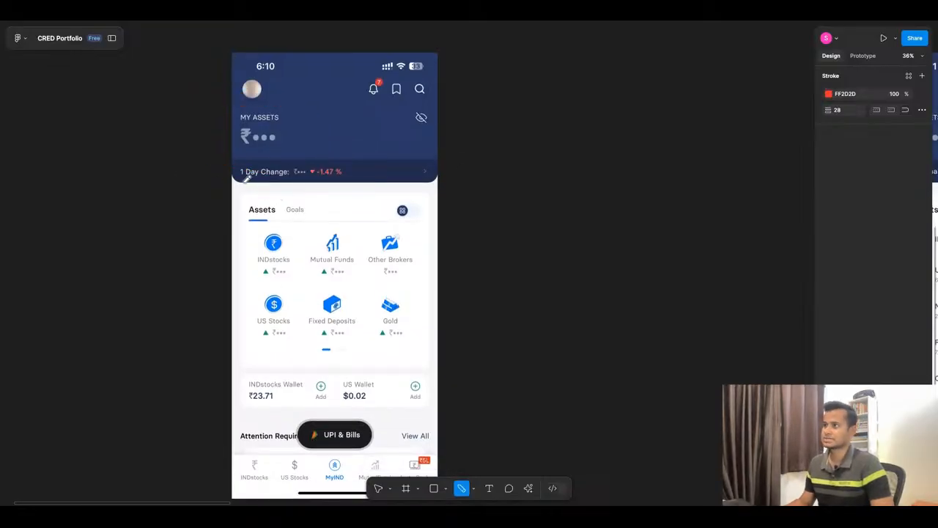
# Underline the 1 Day Change row in red on the first screenshot and review its asset categories and wallets.
pyautogui.moveTo(241, 182); pyautogui.dragTo(414, 183)
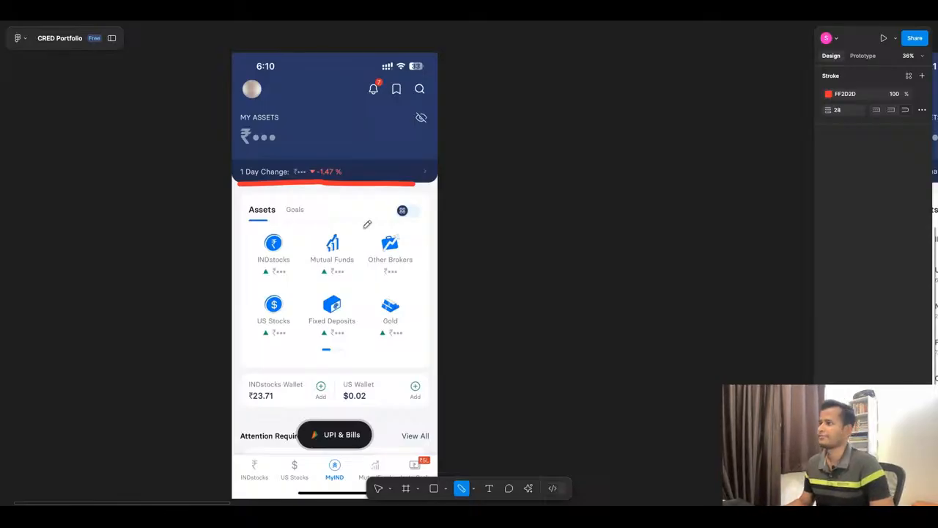
pyautogui.scroll(-1, 373, 251)
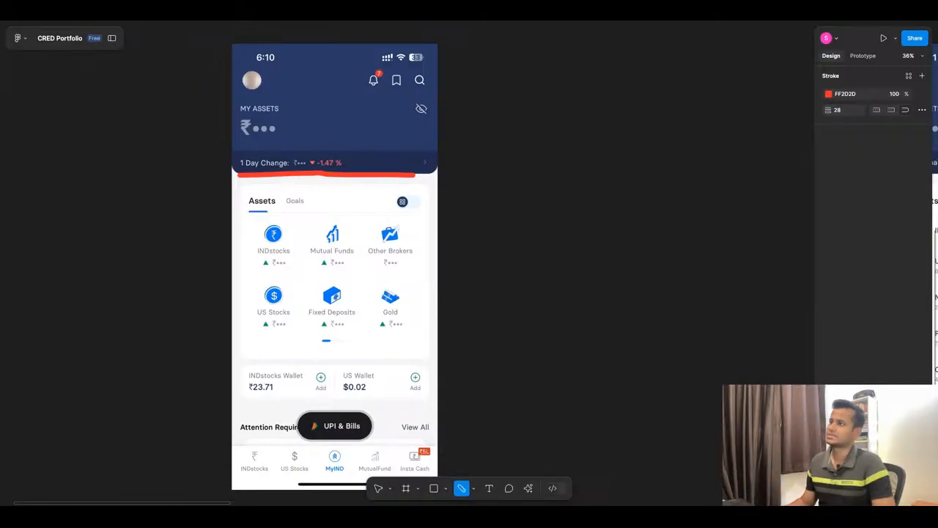
pyautogui.scroll(-4, 329, 283)
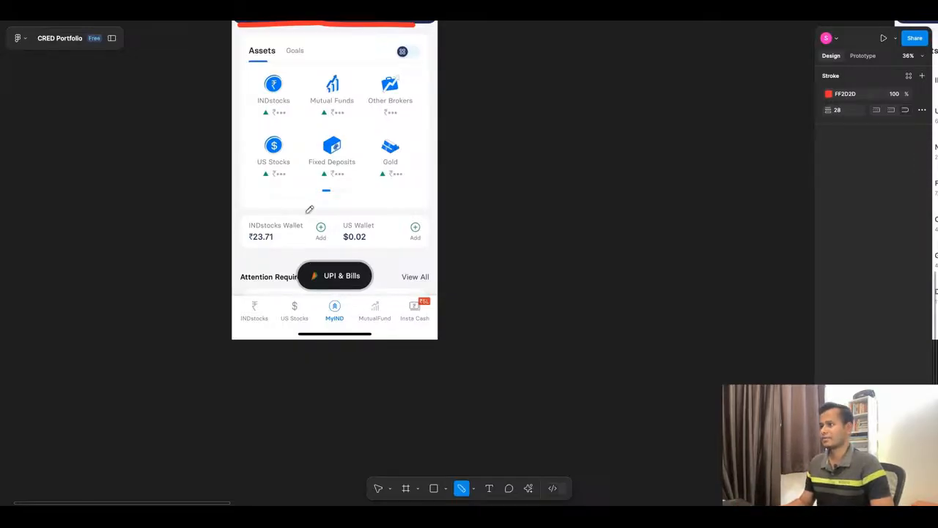
pyautogui.scroll(5, 309, 209)
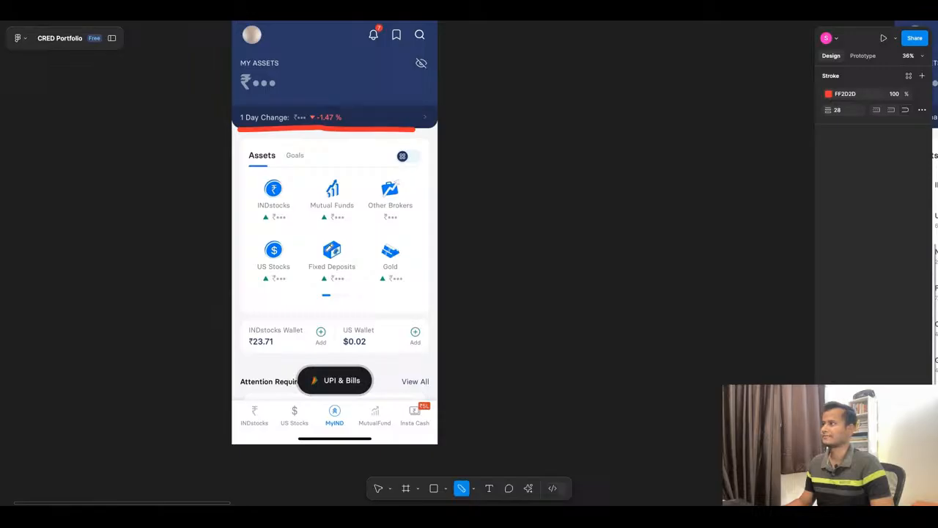
pyautogui.scroll(-3, 326, 256)
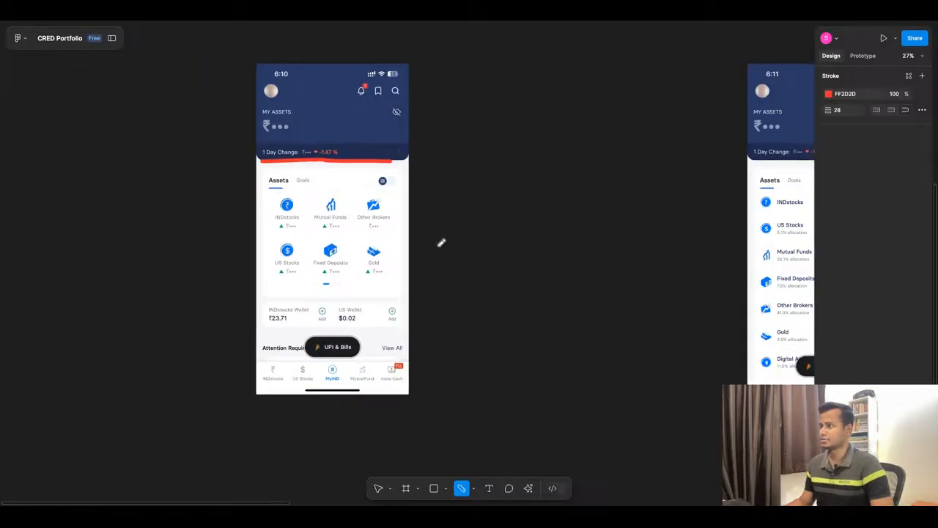
# Examine the second My Assets screenshot's asset list with allocations and returns, comparing it with the first screenshot's grid of categories.
pyautogui.hscroll(10, 396, 262)
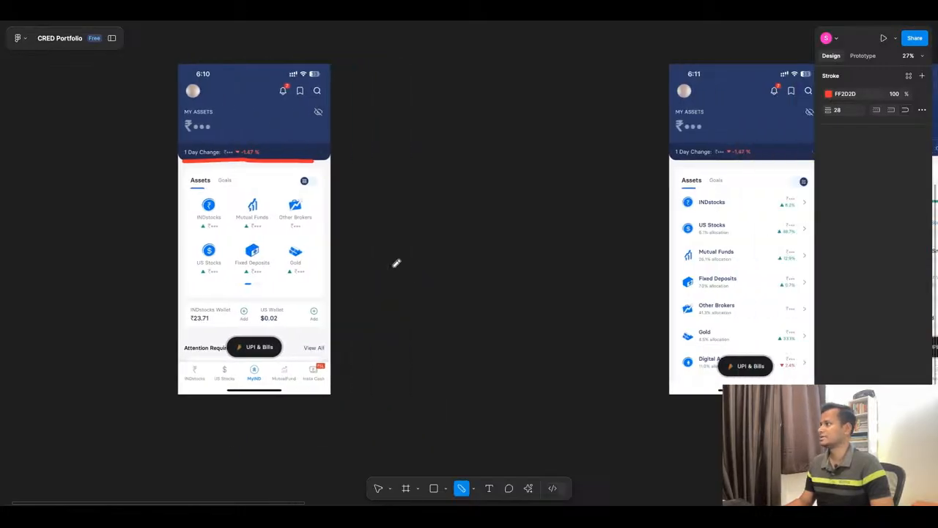
pyautogui.hscroll(-6, 394, 261)
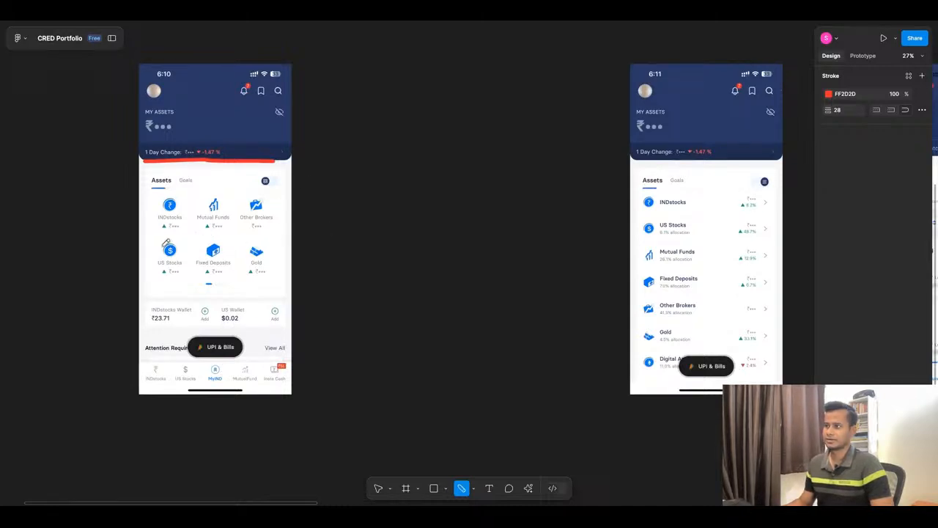
pyautogui.hscroll(5, 503, 298)
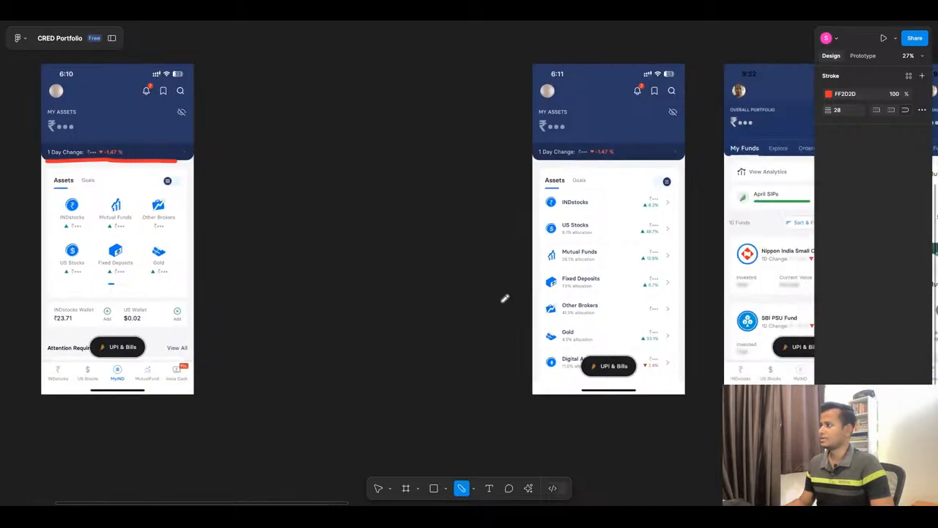
pyautogui.scroll(3, 508, 299)
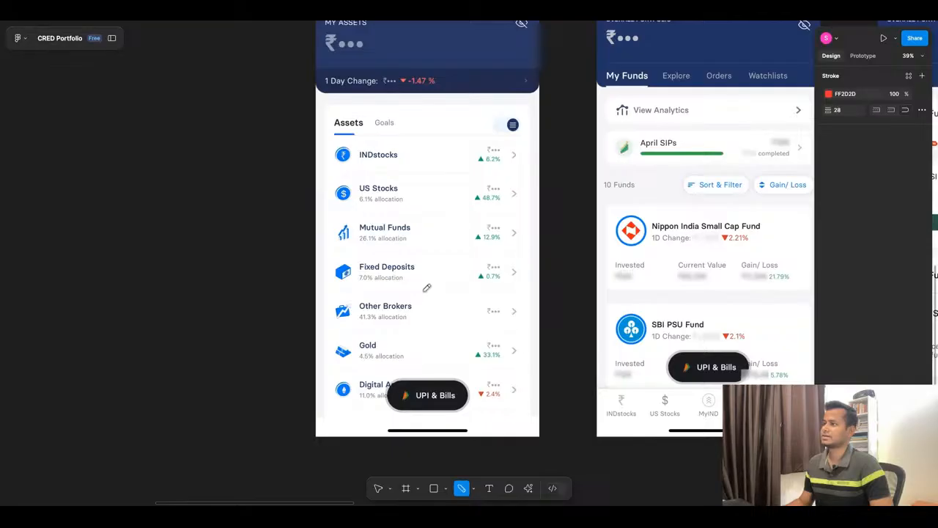
pyautogui.scroll(-2, 426, 288)
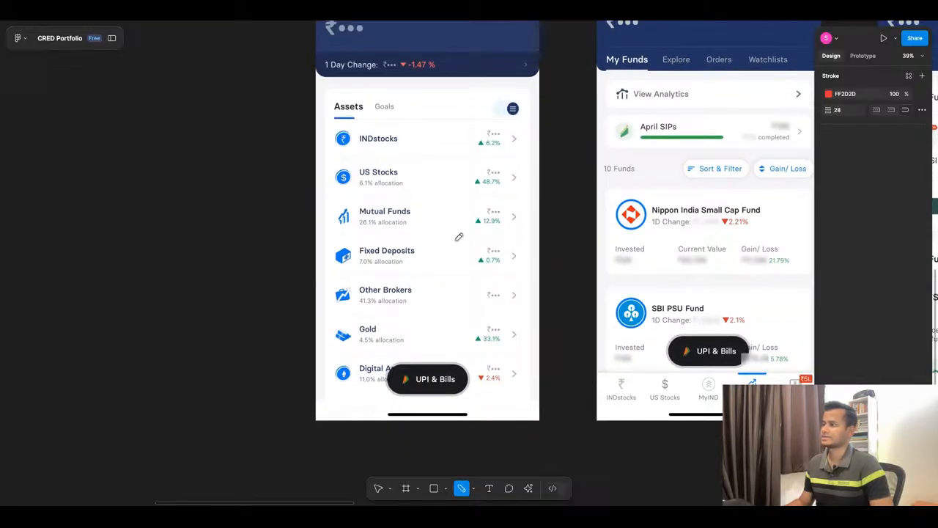
pyautogui.scroll(-1, 412, 315)
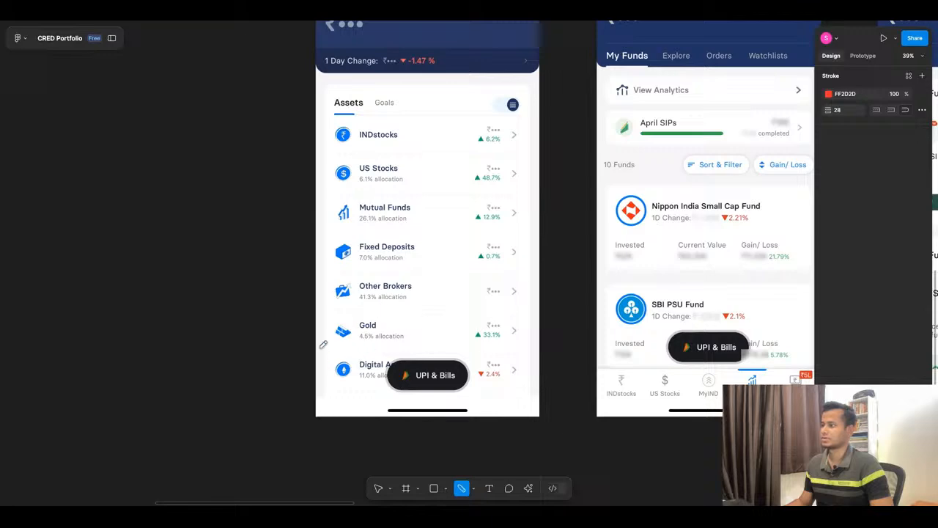
pyautogui.scroll(-5, 293, 298)
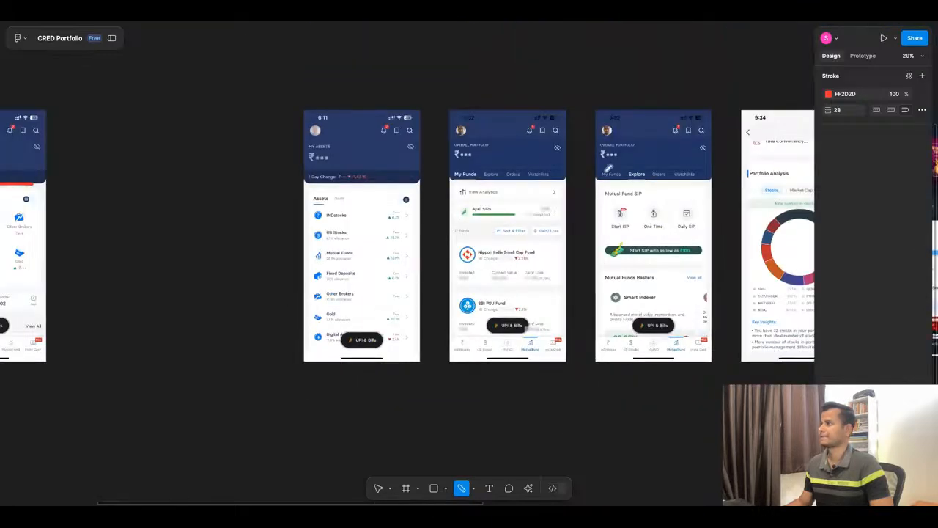
pyautogui.scroll(3, 597, 178)
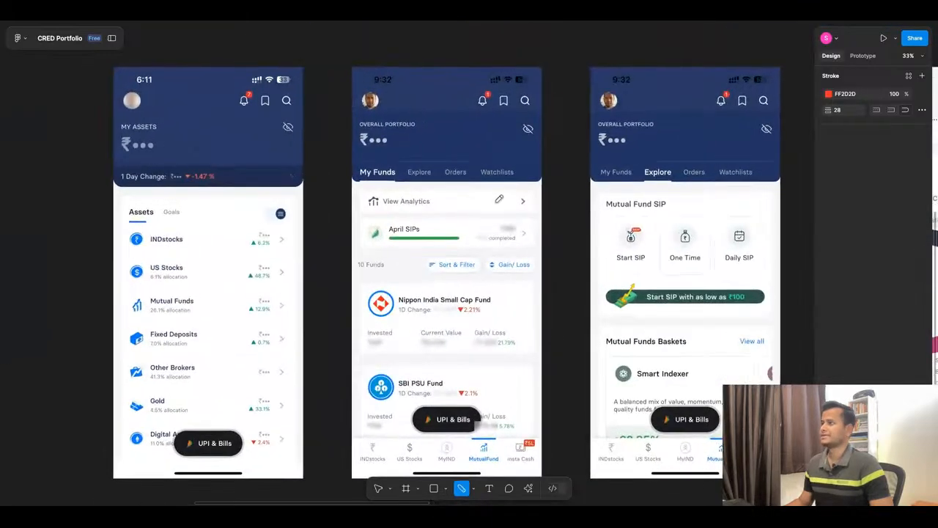
# Leave the Pencil tool and move the second My Assets screenshot left along the row to sit directly beside the first one.
pyautogui.press('Escape')
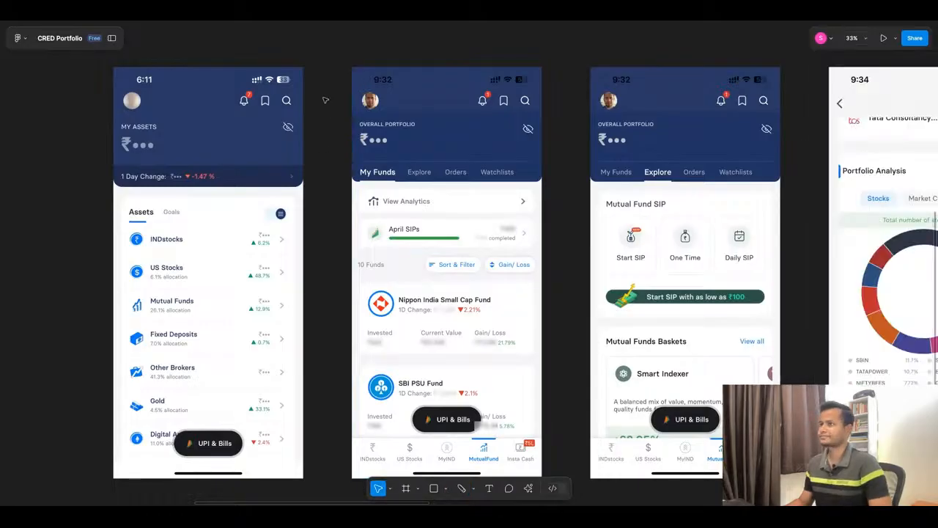
pyautogui.click(286, 118)
pyautogui.scroll(-6, 440, 169)
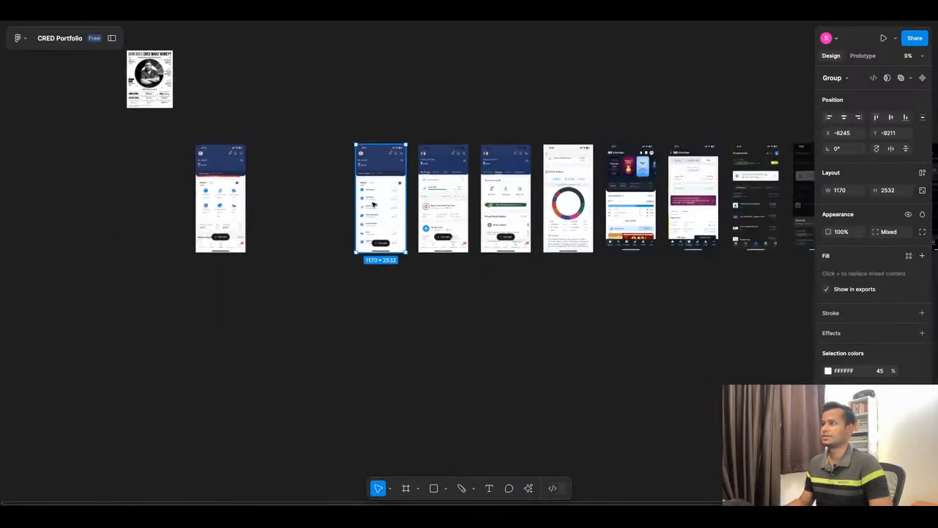
pyautogui.moveTo(382, 204); pyautogui.dragTo(279, 205)
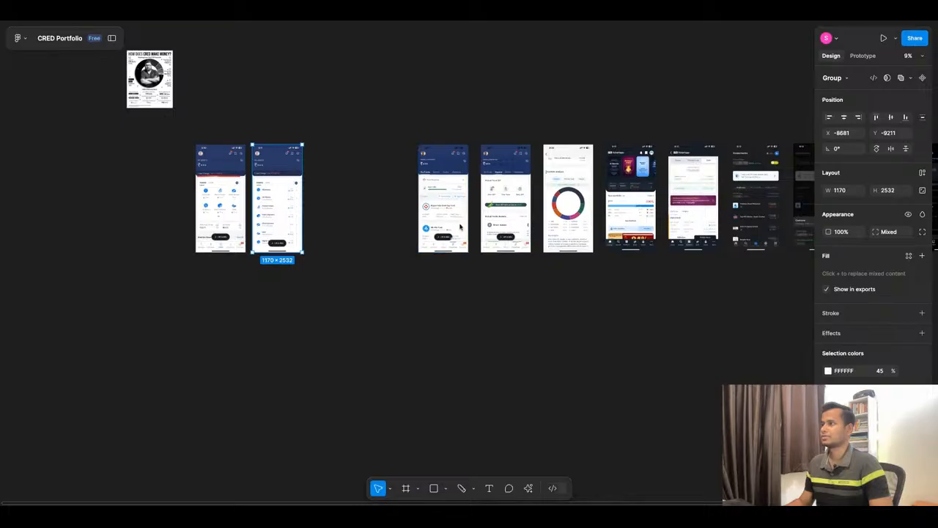
# Move the My Funds screenshot left to separate it from the Explore screenshot, and bring it into close view.
pyautogui.click(456, 194)
pyautogui.moveTo(430, 192); pyautogui.dragTo(377, 191)
pyautogui.scroll(5, 376, 190)
pyautogui.scroll(1, 447, 239)
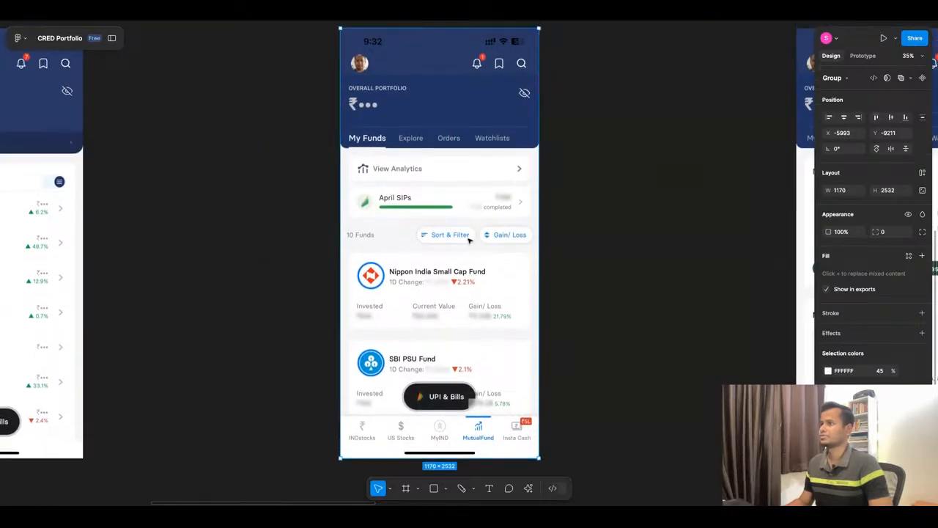
# Examine the My Funds screenshot's header tabs, View Analytics and April SIPs rows, sort and filter controls, fund cards and bottom navigation.
pyautogui.scroll(2, 574, 218)
pyautogui.scroll(1, 574, 219)
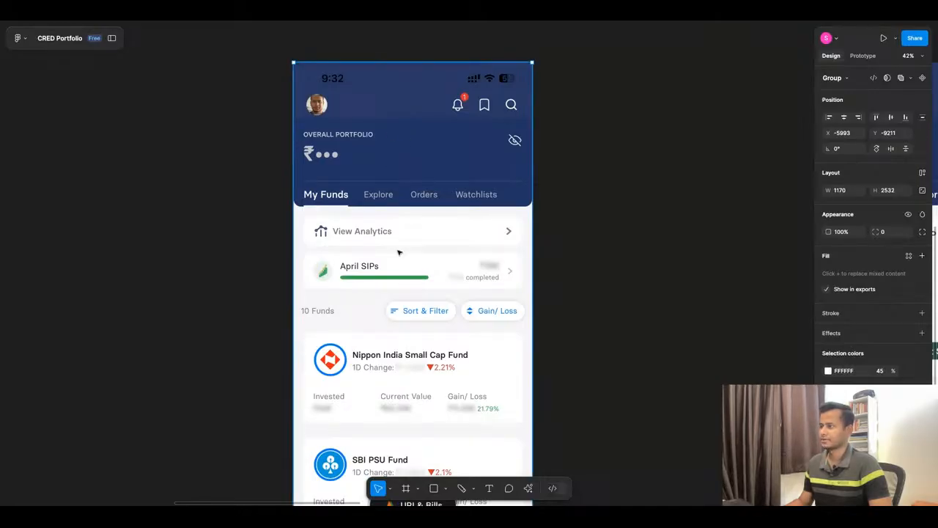
pyautogui.scroll(-2, 398, 252)
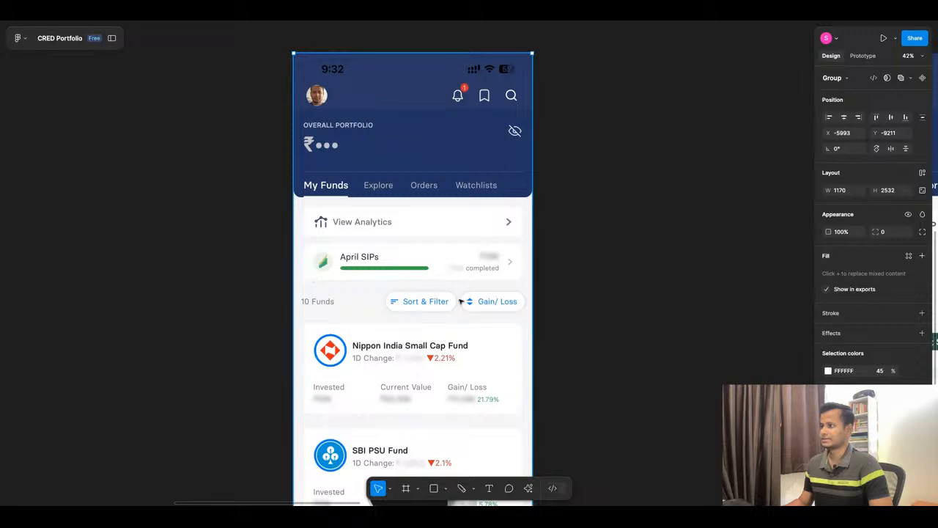
pyautogui.scroll(-5, 430, 249)
pyautogui.scroll(-1, 429, 249)
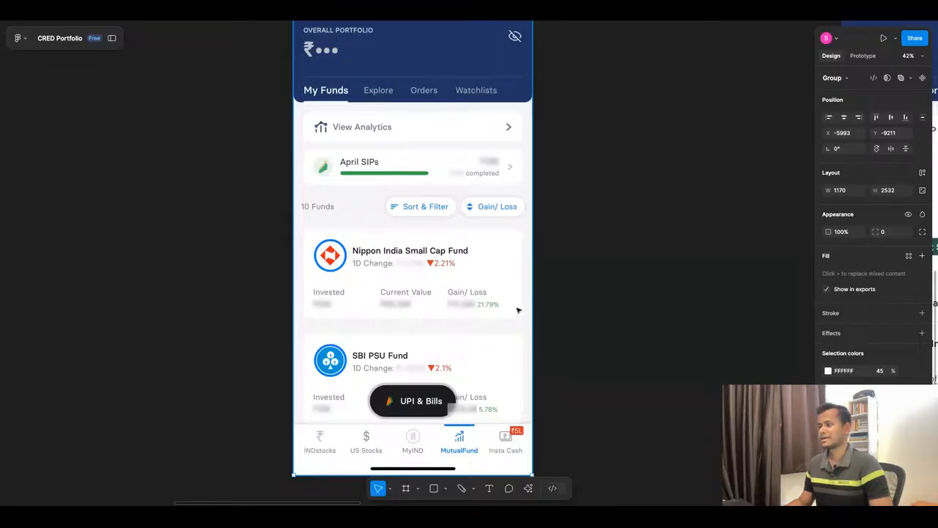
pyautogui.scroll(-3, 510, 264)
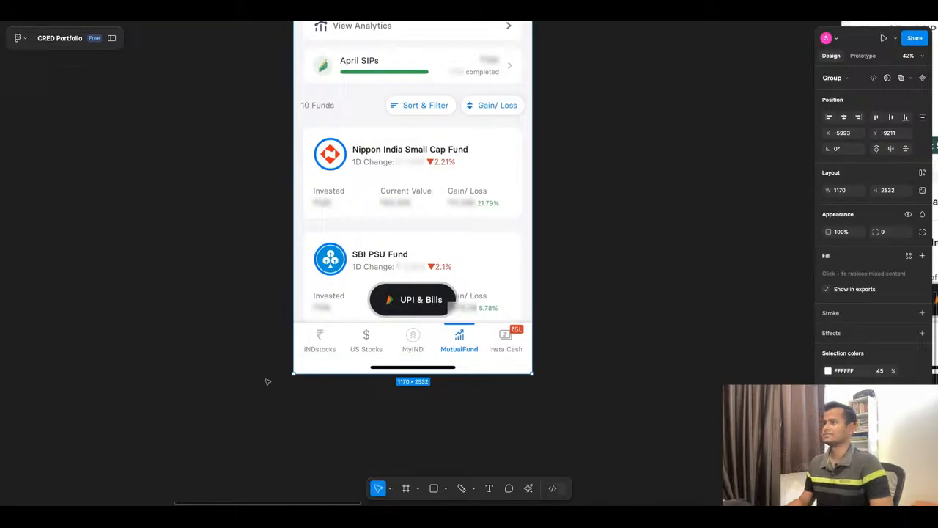
pyautogui.scroll(-3, 267, 381)
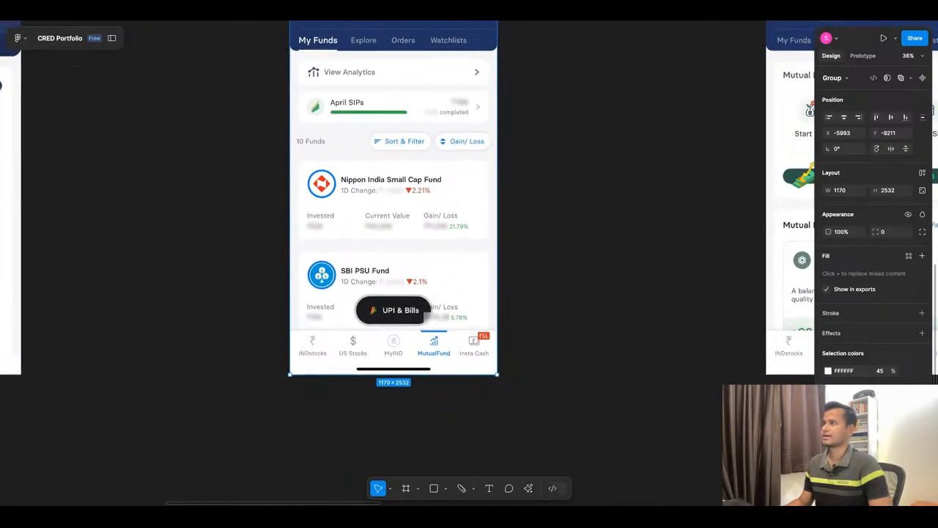
pyautogui.scroll(-2, 266, 377)
pyautogui.scroll(2, 371, 120)
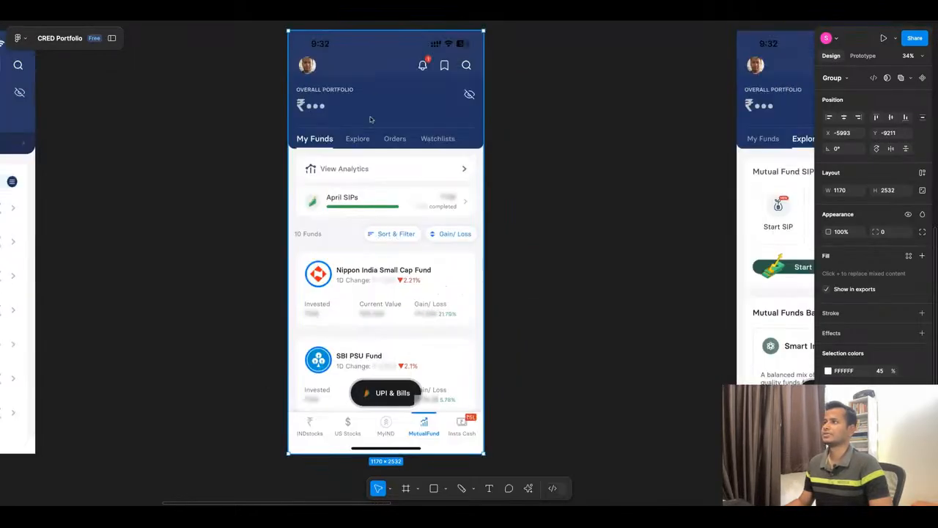
pyautogui.scroll(3, 378, 146)
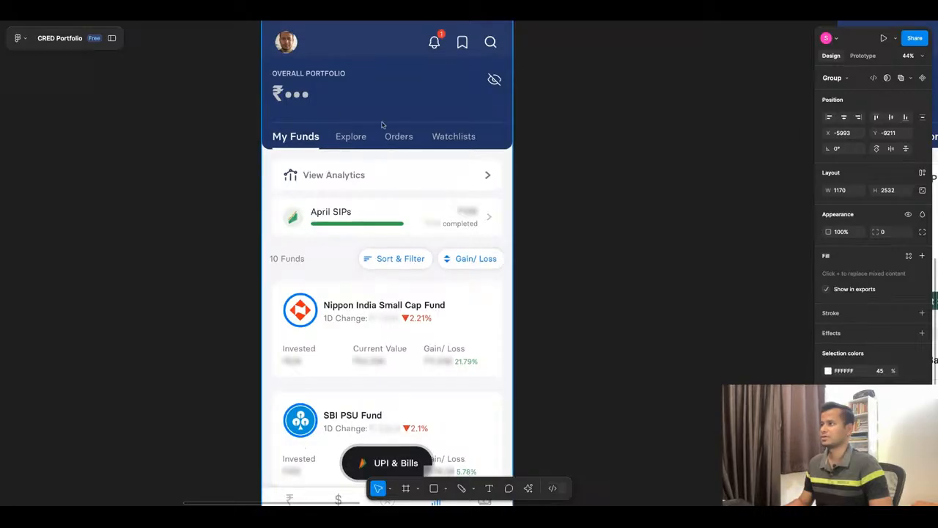
pyautogui.scroll(-5, 455, 138)
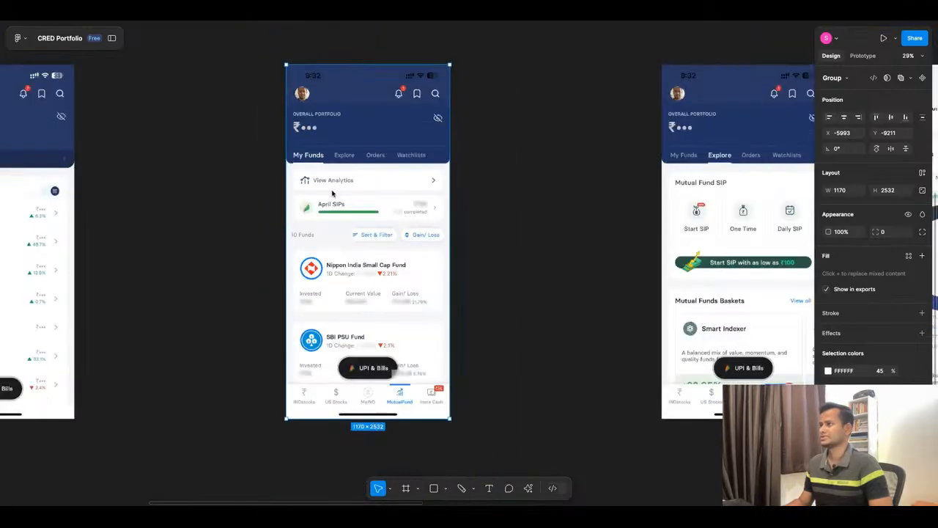
# Examine the Explore screenshot's Mutual Fund SIP options and Mutual Funds Baskets section alongside the neighbouring Portfolio Analysis screenshot.
pyautogui.hscroll(5, 431, 195)
pyautogui.scroll(3, 484, 195)
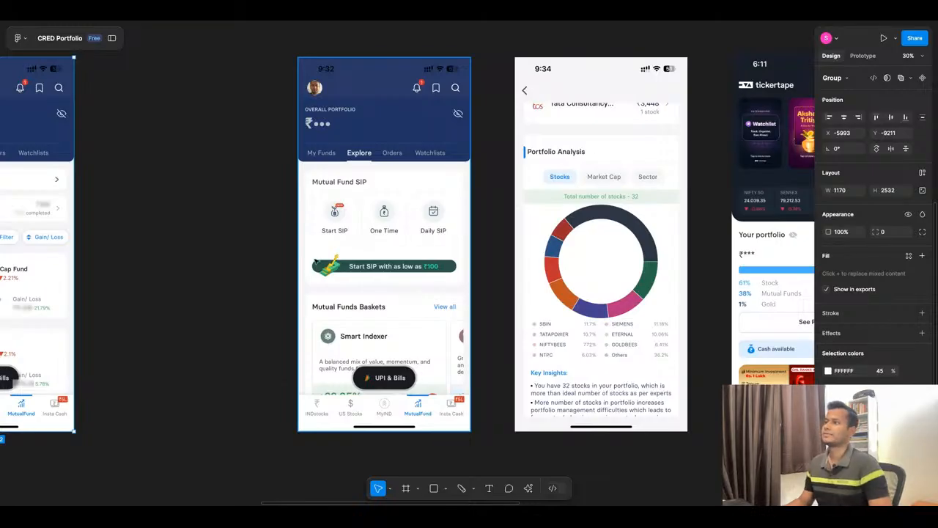
pyautogui.scroll(5, 315, 203)
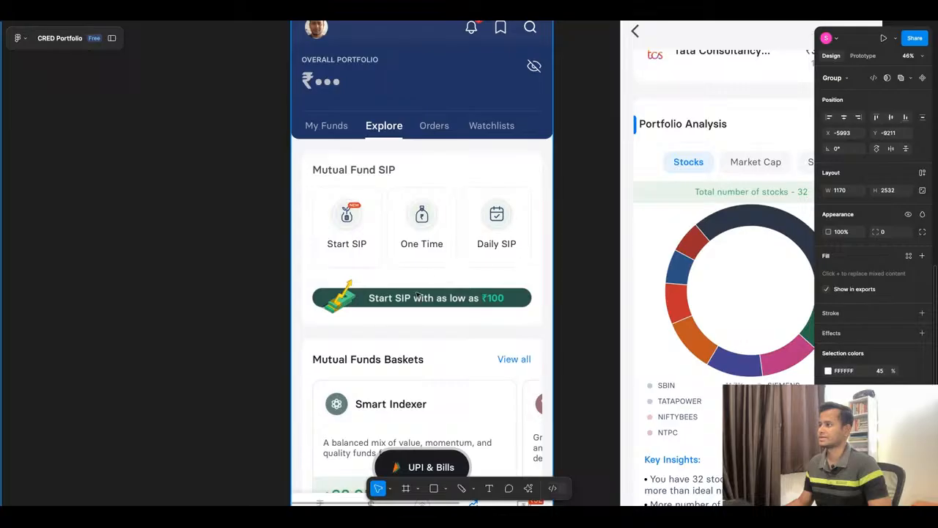
pyautogui.scroll(-3, 325, 210)
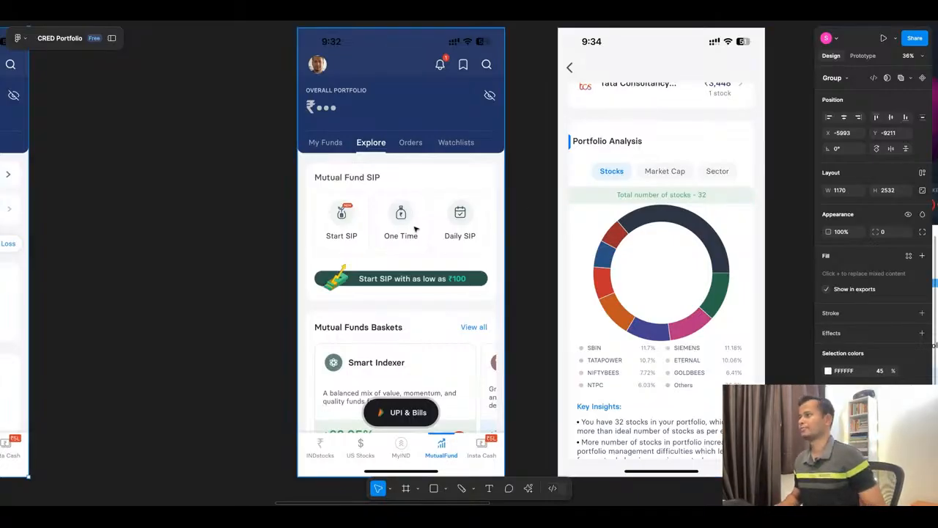
pyautogui.scroll(-5, 414, 228)
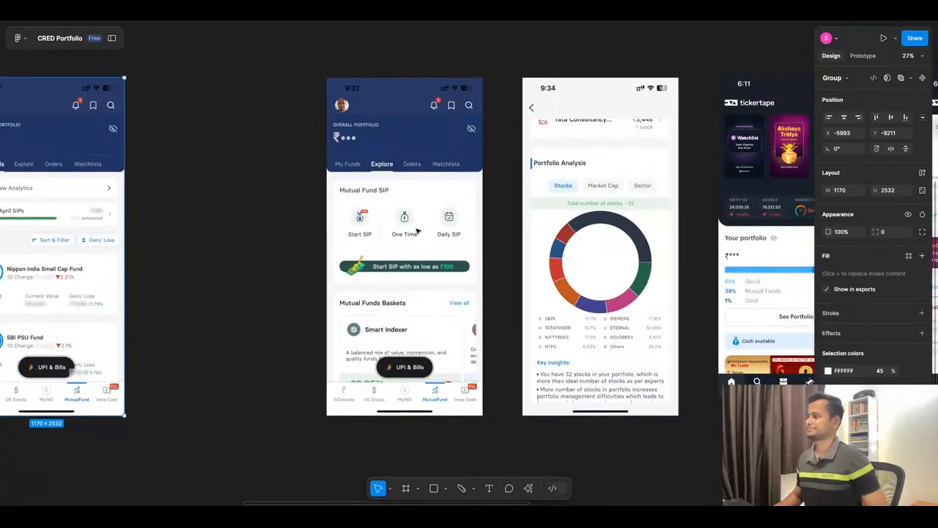
pyautogui.scroll(4, 548, 245)
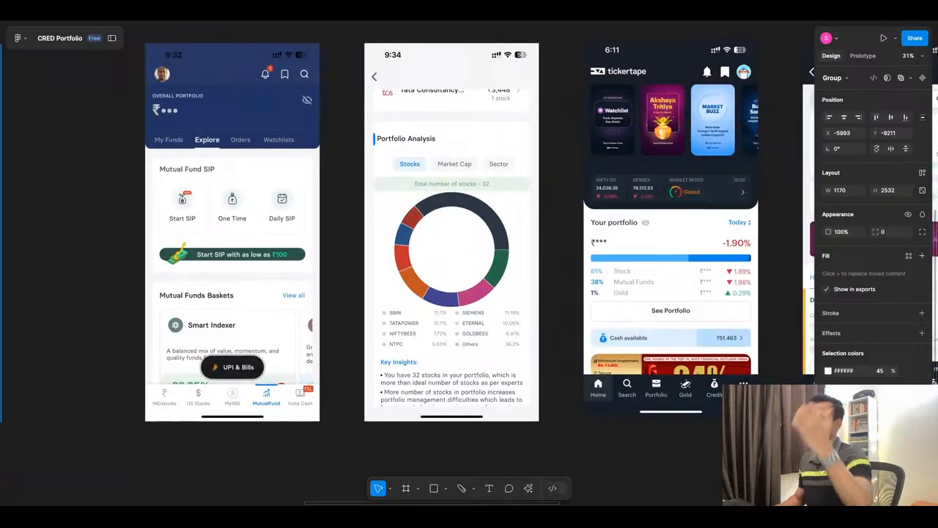
# Move the Explore screenshot left towards My Funds, and shift the Portfolio Analysis screenshot left, away from the tickertape home screenshot.
pyautogui.scroll(-2, 511, 253)
pyautogui.click(349, 253)
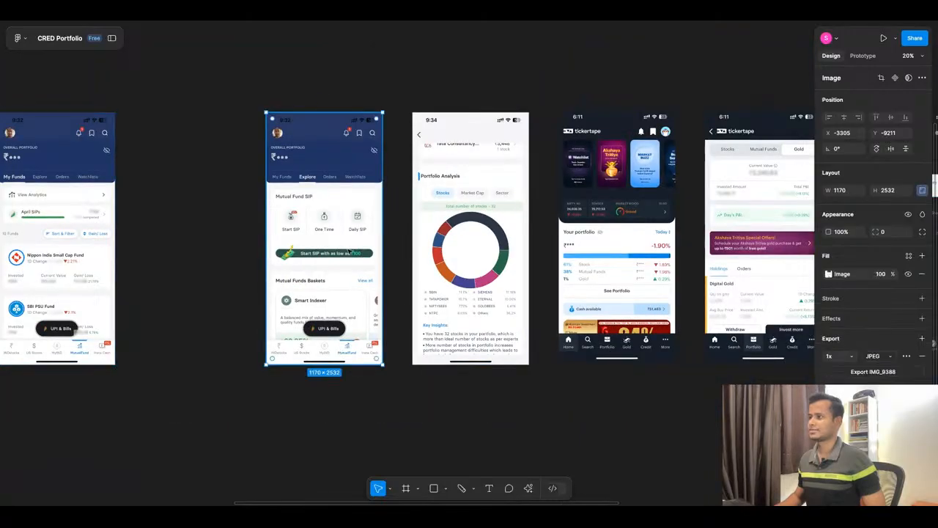
pyautogui.moveTo(364, 242); pyautogui.dragTo(290, 244)
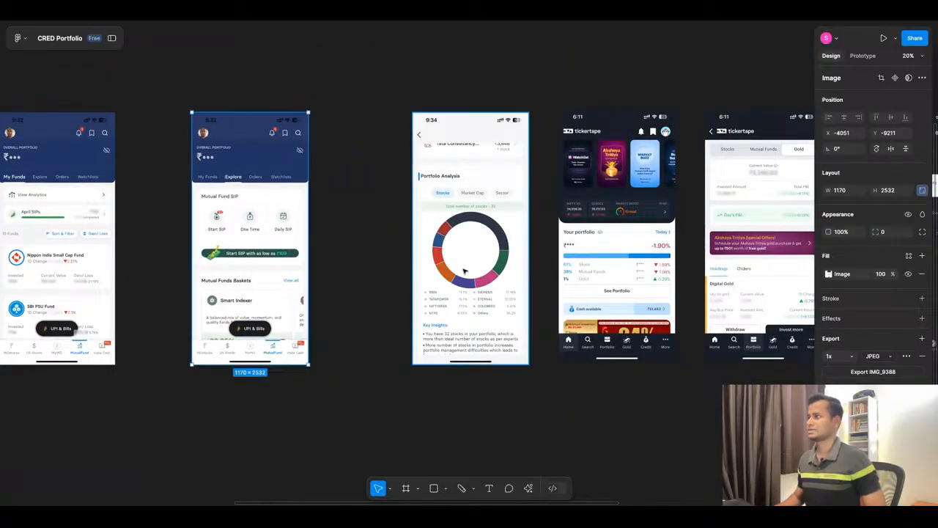
pyautogui.scroll(2, 534, 261)
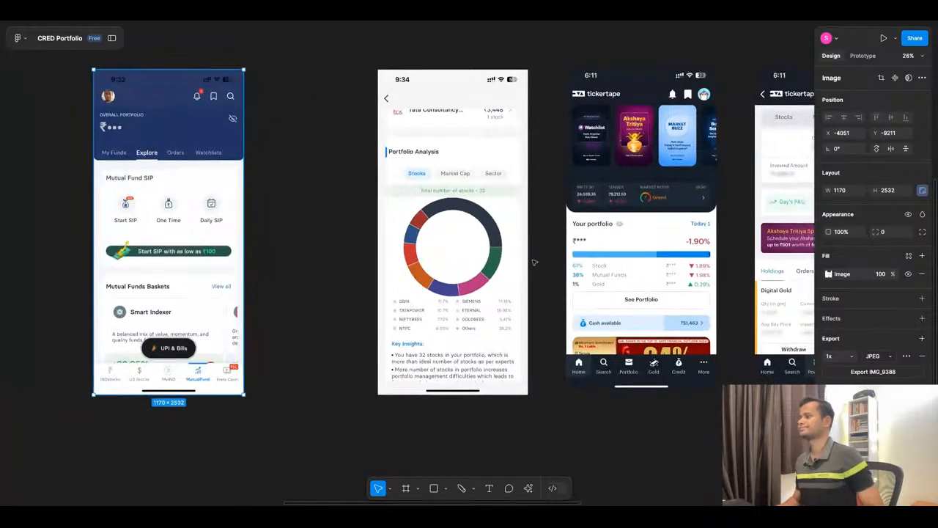
pyautogui.moveTo(477, 261); pyautogui.dragTo(441, 241)
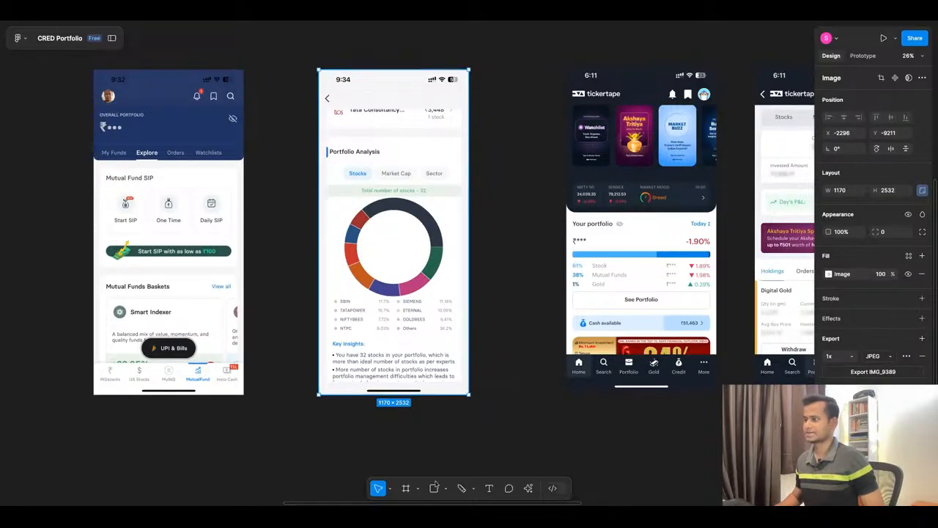
# Circle the NIFTY 50, SENSEX and Market Mood strip in red with the Pencil on the tickertape home screenshot, and undo that stroke.
pyautogui.click(461, 488)
pyautogui.scroll(5, 767, 264)
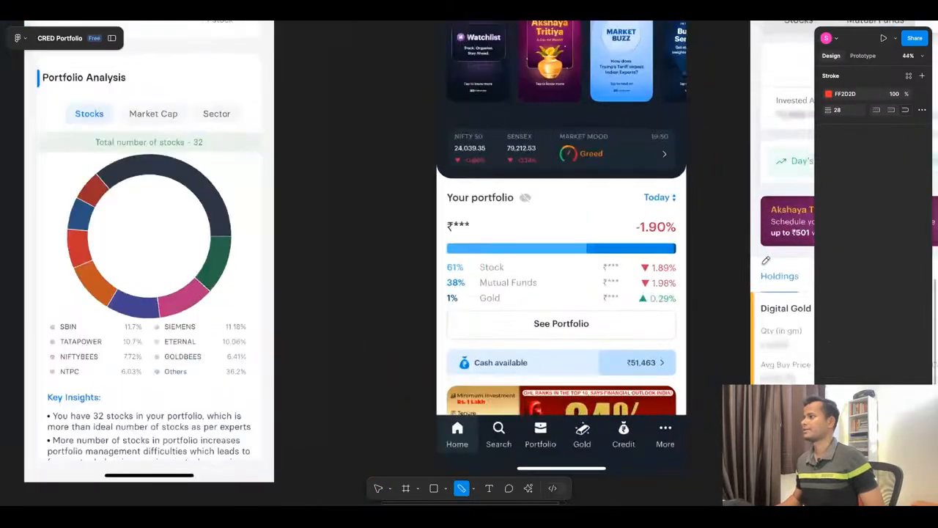
pyautogui.scroll(-5, 600, 251)
pyautogui.scroll(3, 597, 251)
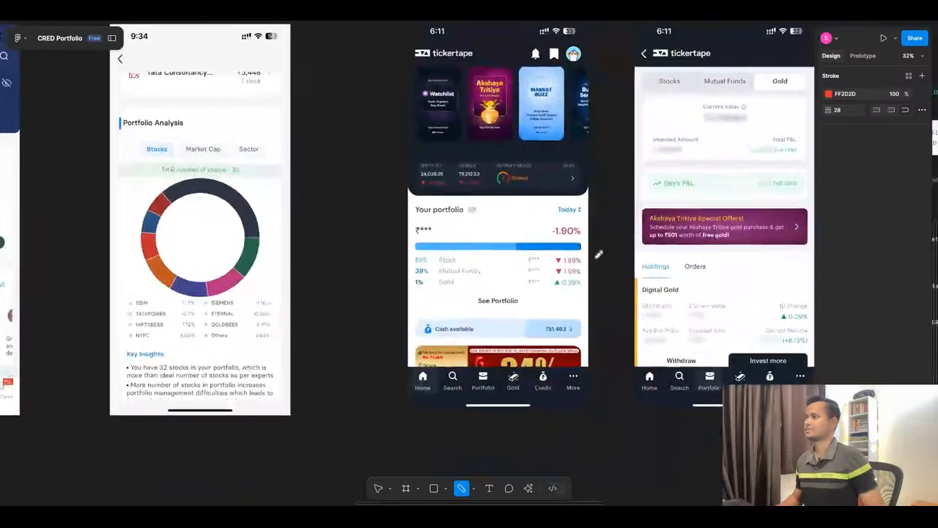
pyautogui.scroll(2, 620, 231)
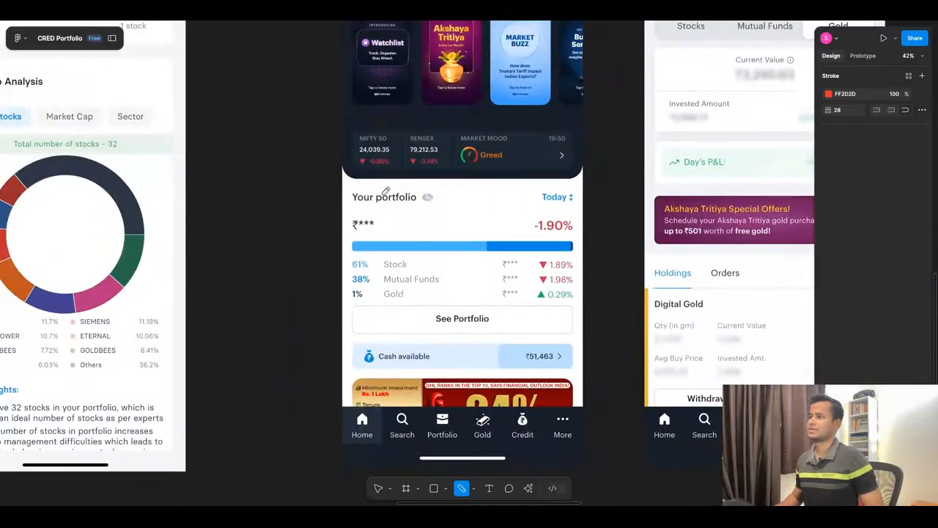
pyautogui.scroll(4, 436, 219)
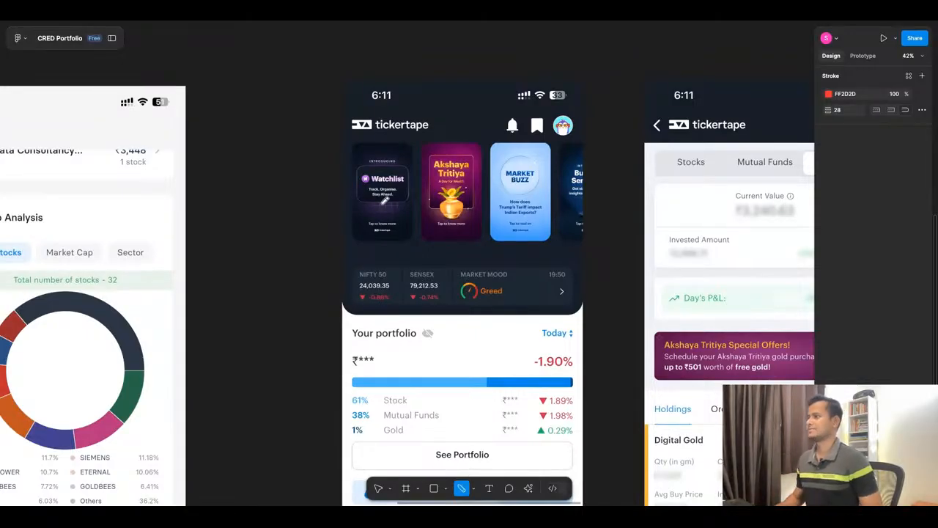
pyautogui.moveTo(357, 258)
pyautogui.mouseDown()
pyautogui.moveTo(363, 299)
pyautogui.moveTo(444, 324)
pyautogui.moveTo(612, 316)
pyautogui.moveTo(602, 270)
pyautogui.moveTo(474, 243)
pyautogui.moveTo(380, 256)
pyautogui.mouseUp()
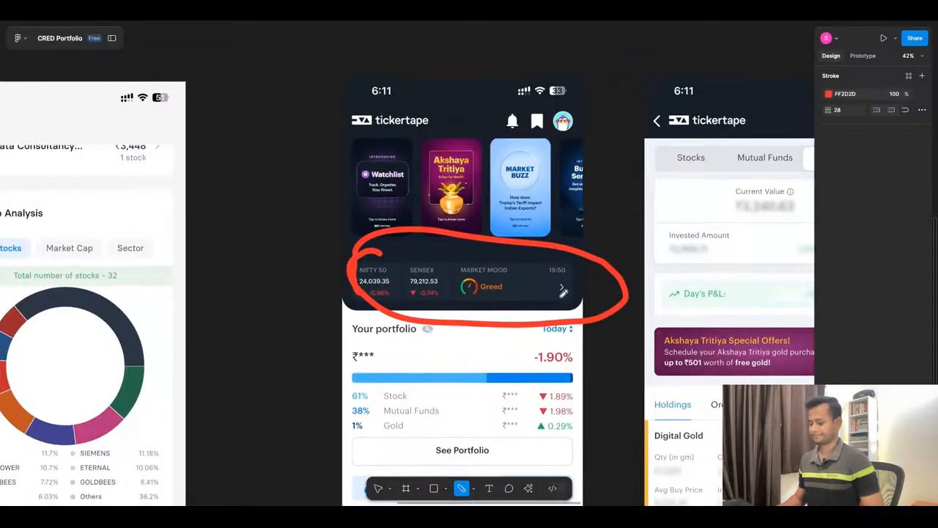
pyautogui.scroll(-1, 530, 270)
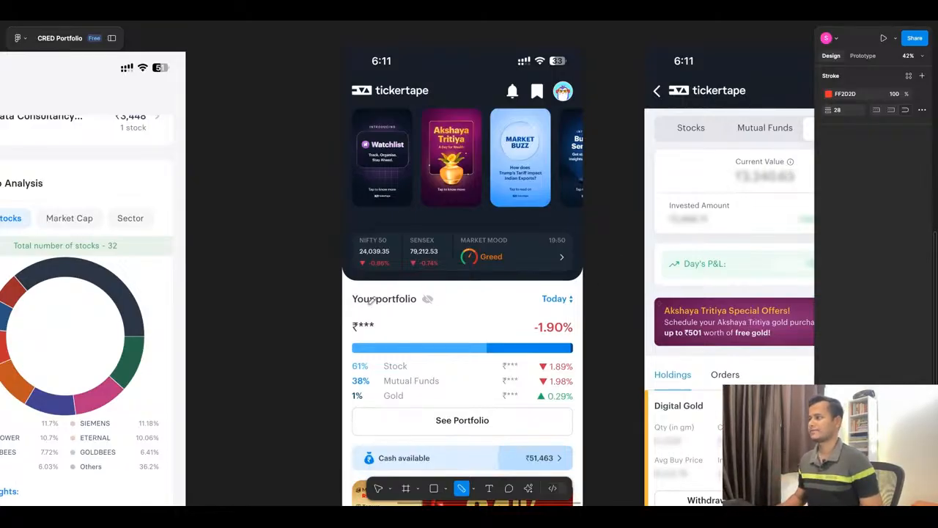
# Examine the tickertape home screenshot's portfolio breakdown and cash row, plus the neighbouring Gold screenshot's value summary, Day's P&L and Digital Gold holdings.
pyautogui.scroll(-1, 445, 258)
pyautogui.scroll(-5, 445, 258)
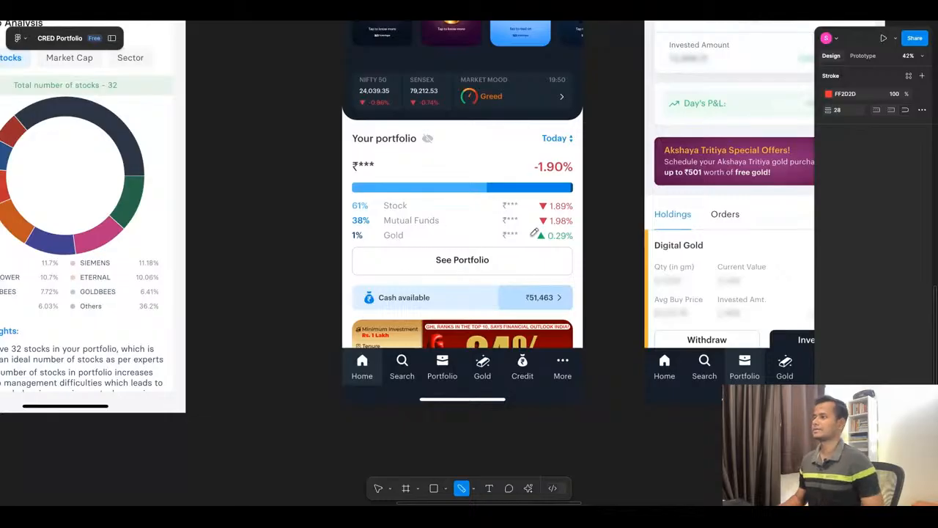
pyautogui.scroll(-5, 420, 198)
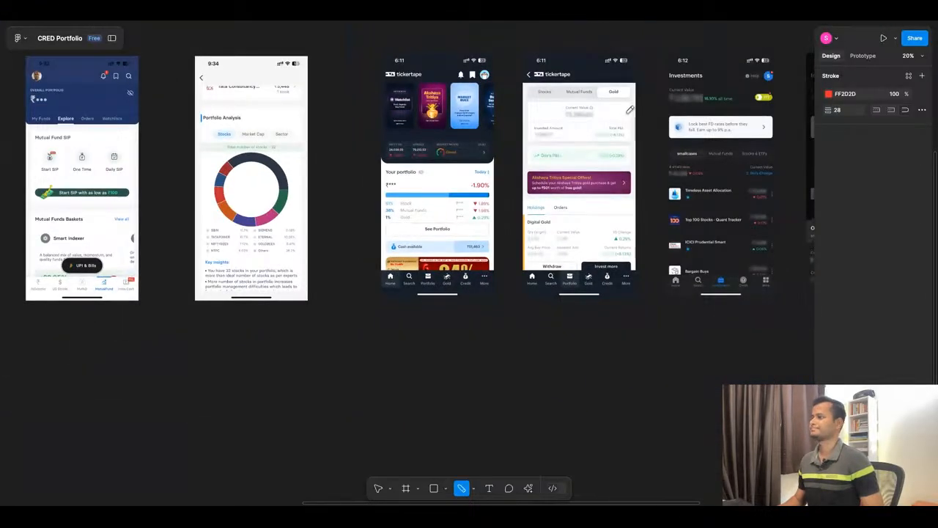
pyautogui.scroll(3, 629, 109)
pyautogui.scroll(3, 640, 114)
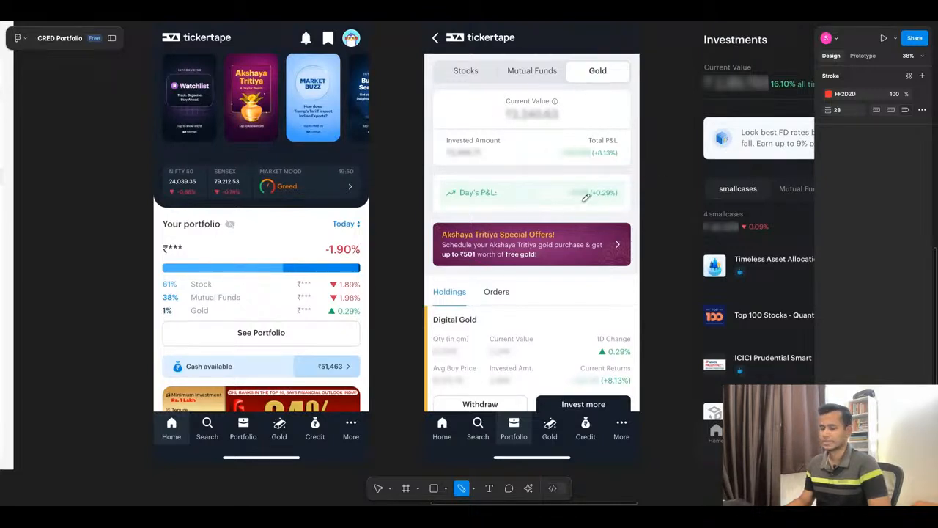
pyautogui.scroll(-1, 588, 238)
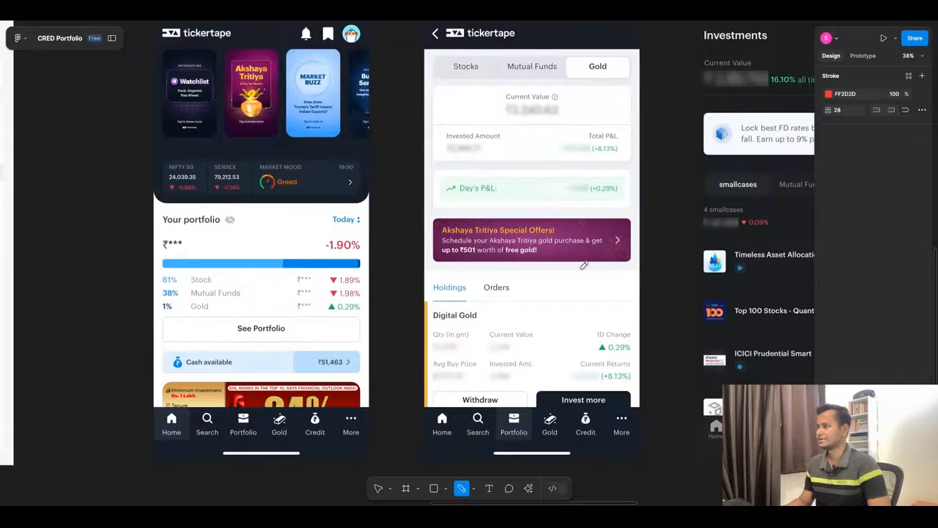
pyautogui.scroll(-3, 431, 304)
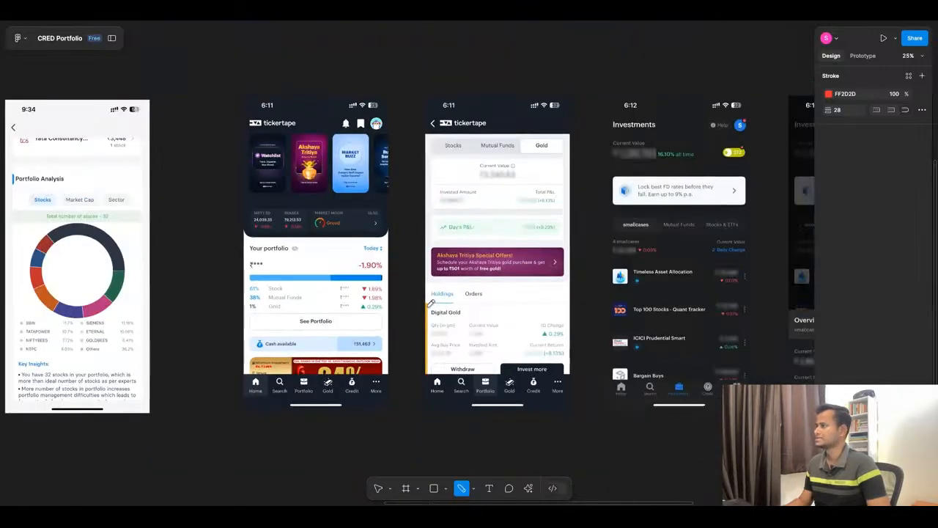
pyautogui.scroll(-3, 431, 304)
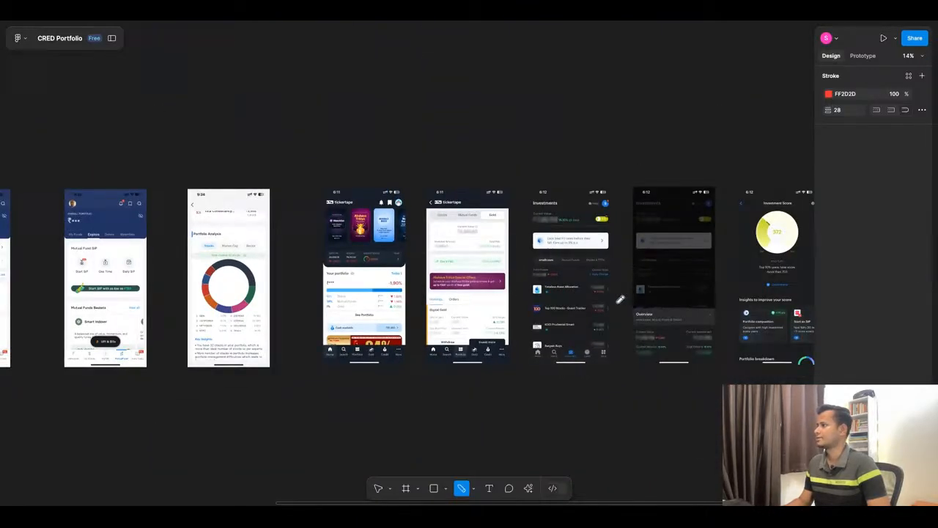
# Circle the 372 score badge beside the Current Value in red with the Pencil on the Investments screenshot.
pyautogui.scroll(5, 620, 299)
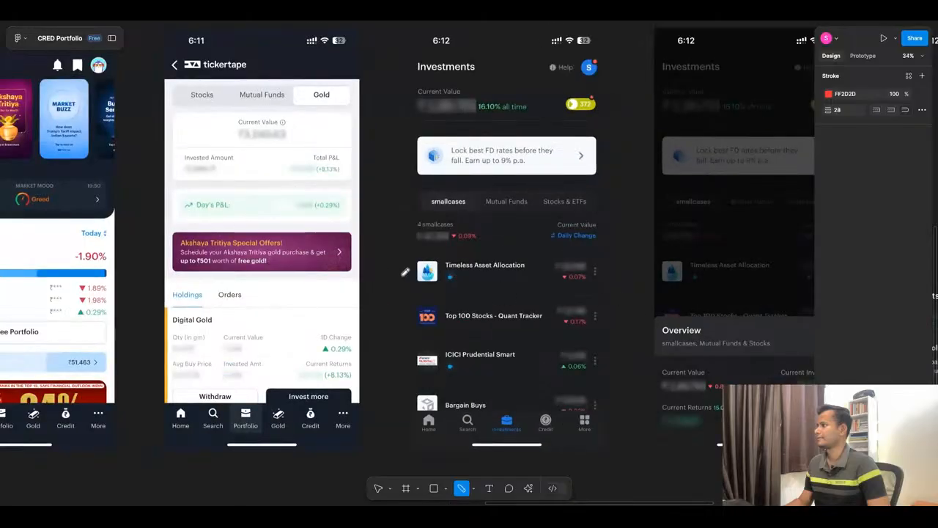
pyautogui.scroll(-3, 404, 272)
pyautogui.scroll(5, 557, 268)
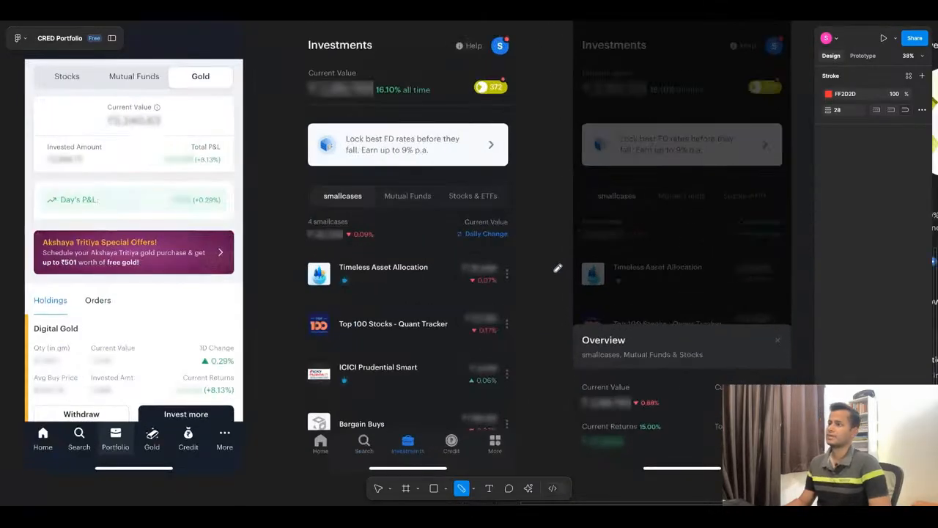
pyautogui.scroll(2, 556, 272)
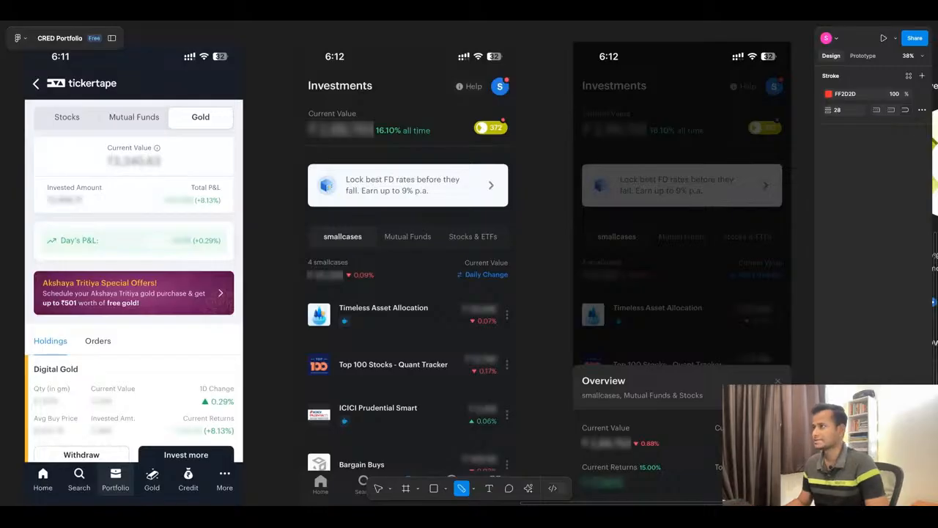
pyautogui.scroll(1, 407, 263)
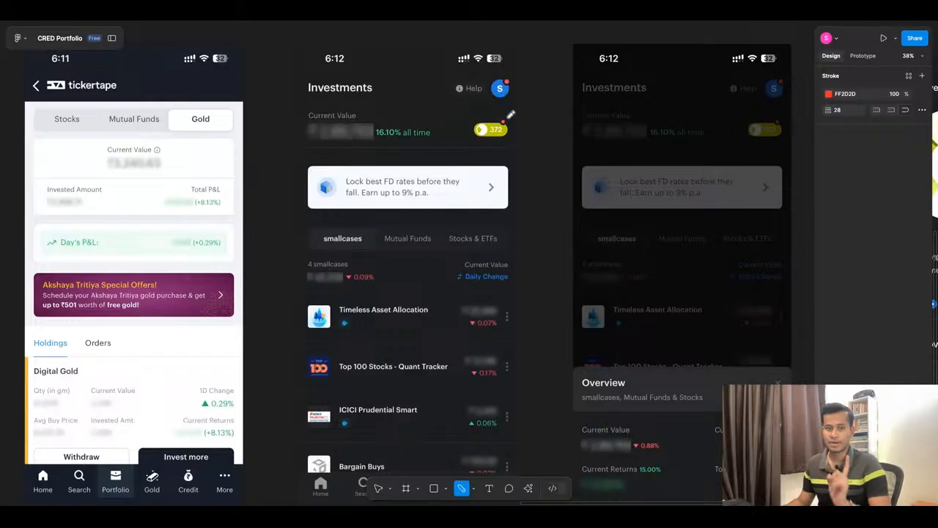
pyautogui.moveTo(512, 112)
pyautogui.mouseDown()
pyautogui.moveTo(489, 110)
pyautogui.moveTo(470, 125)
pyautogui.moveTo(491, 138)
pyautogui.moveTo(512, 110)
pyautogui.moveTo(469, 119)
pyautogui.moveTo(473, 148)
pyautogui.moveTo(490, 109)
pyautogui.mouseUp()
pyautogui.hotkey('ctrl', 'z')
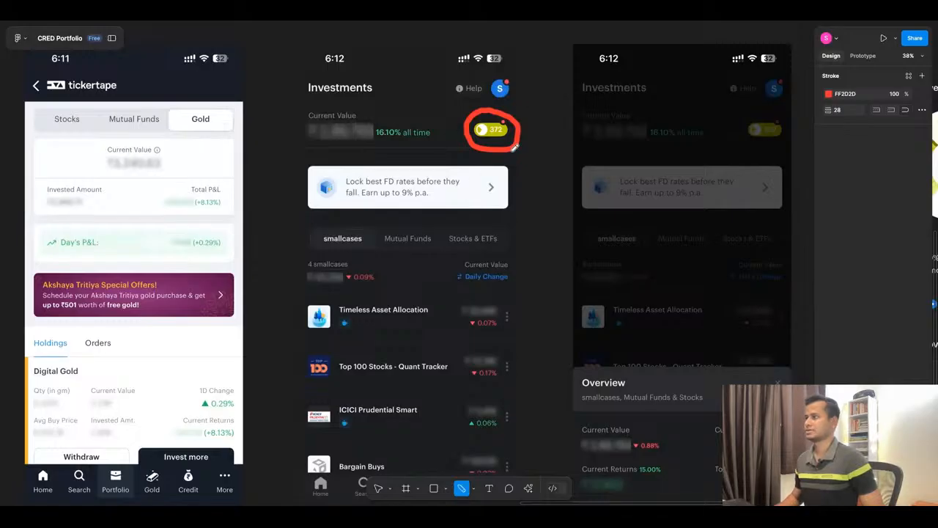
# Examine the Investments screenshot's smallcases list and asset tabs, and the Overview sheet on the dimmed screenshot beside it.
pyautogui.scroll(-1, 510, 157)
pyautogui.scroll(-3, 510, 157)
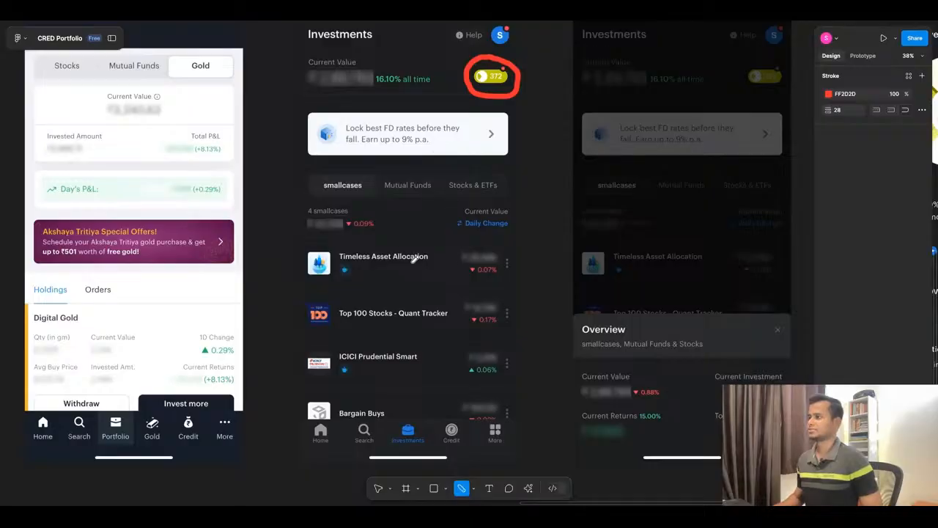
pyautogui.scroll(-2, 372, 223)
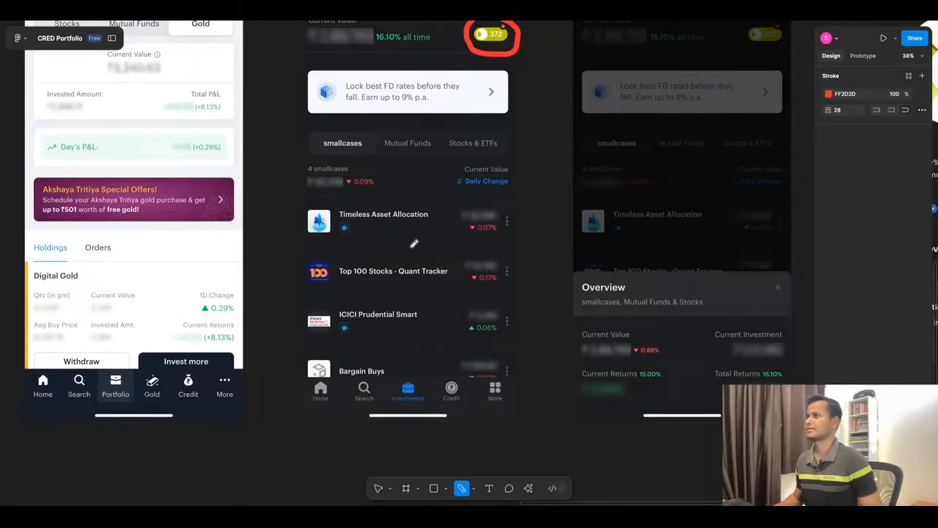
pyautogui.scroll(-5, 414, 246)
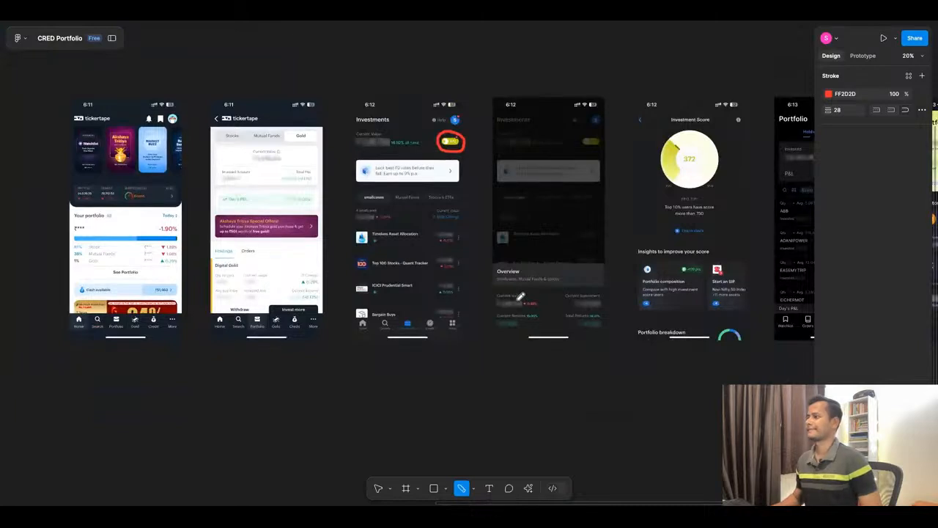
pyautogui.scroll(3, 630, 213)
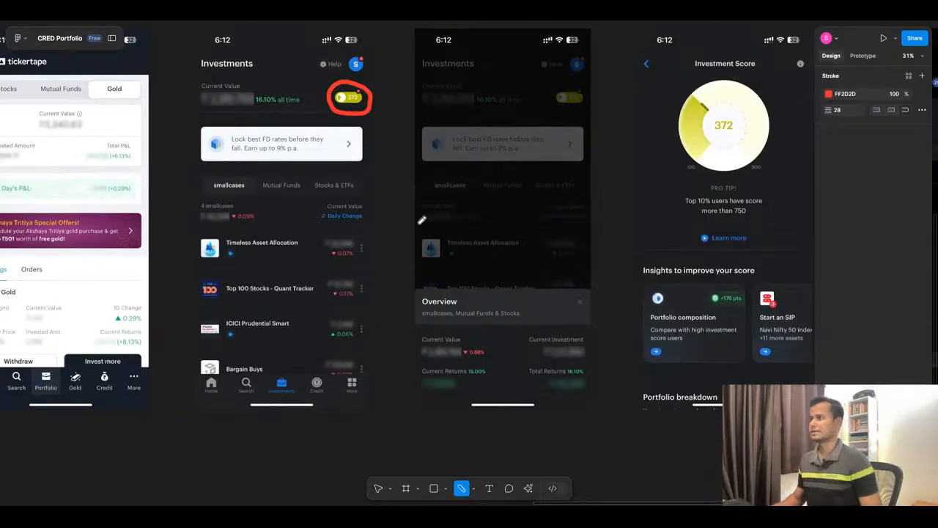
pyautogui.scroll(-5, 421, 220)
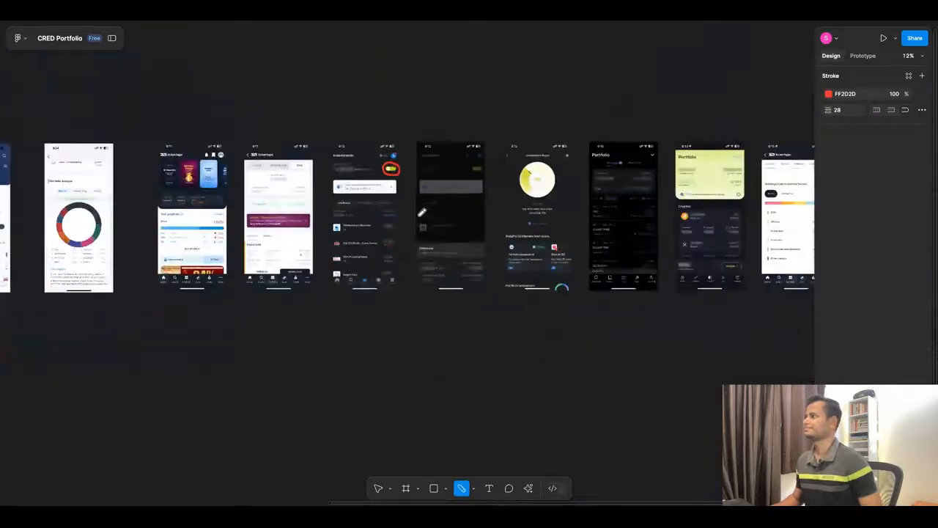
# Examine the Investment Score screenshot's score dial, pro tip, Insights to improve your score cards and Portfolio breakdown section.
pyautogui.scroll(3, 616, 238)
pyautogui.scroll(5, 561, 144)
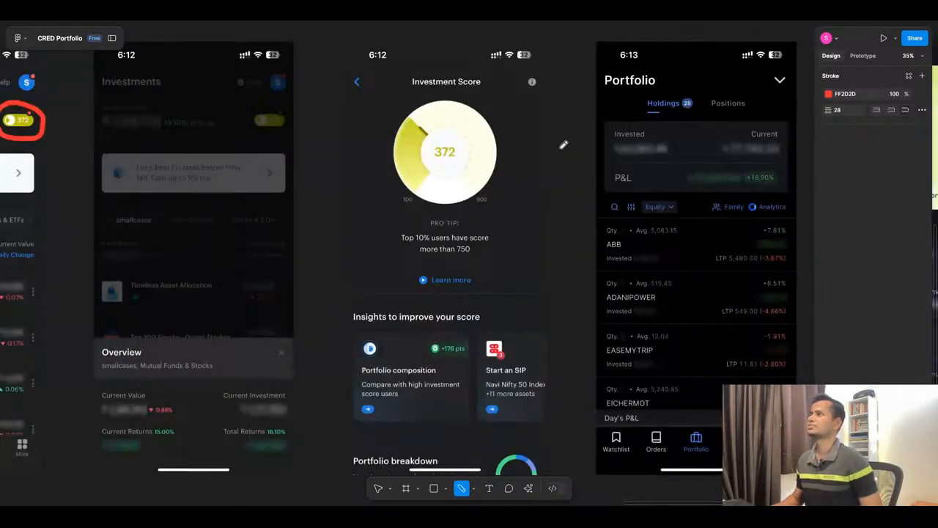
pyautogui.scroll(-1, 489, 233)
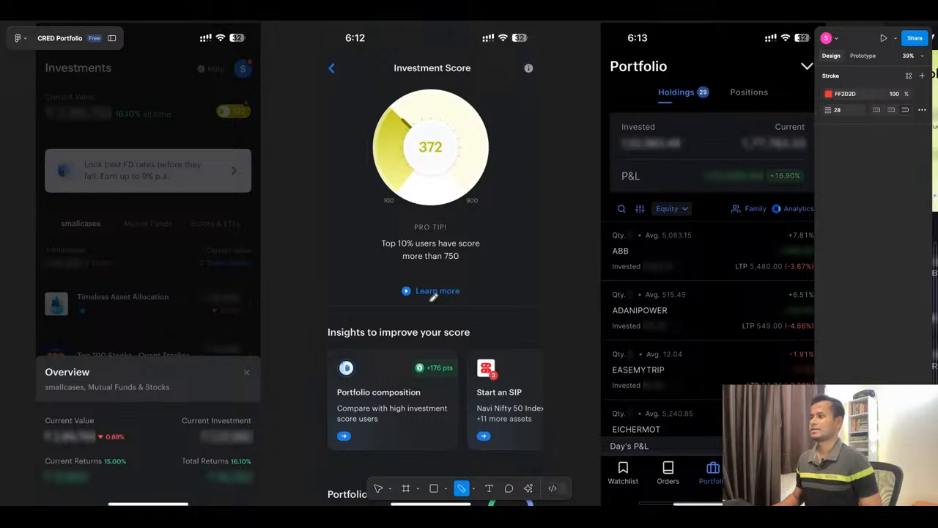
pyautogui.scroll(-2, 447, 322)
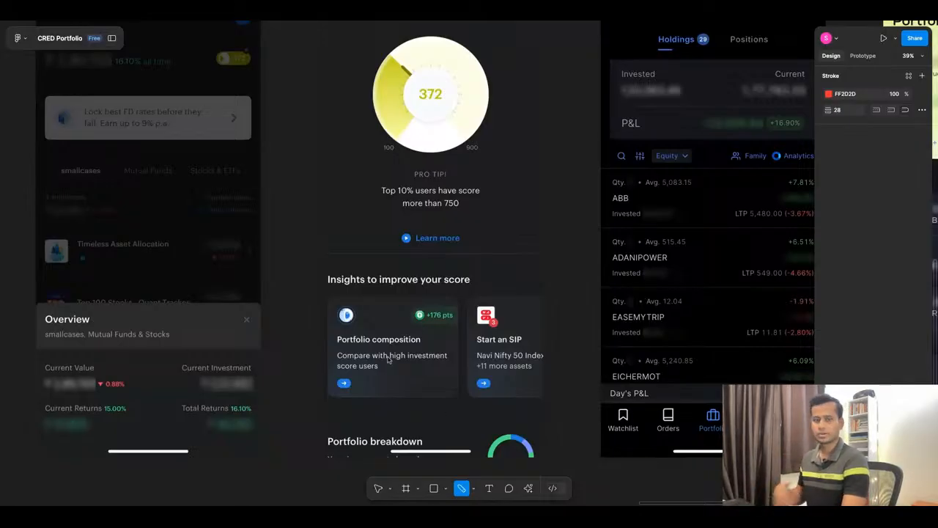
pyautogui.scroll(-5, 440, 307)
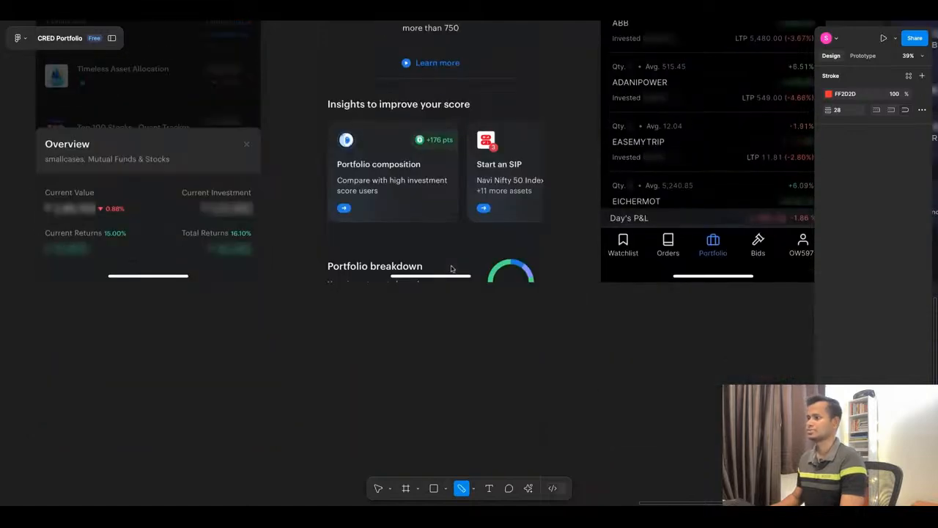
pyautogui.scroll(4, 496, 316)
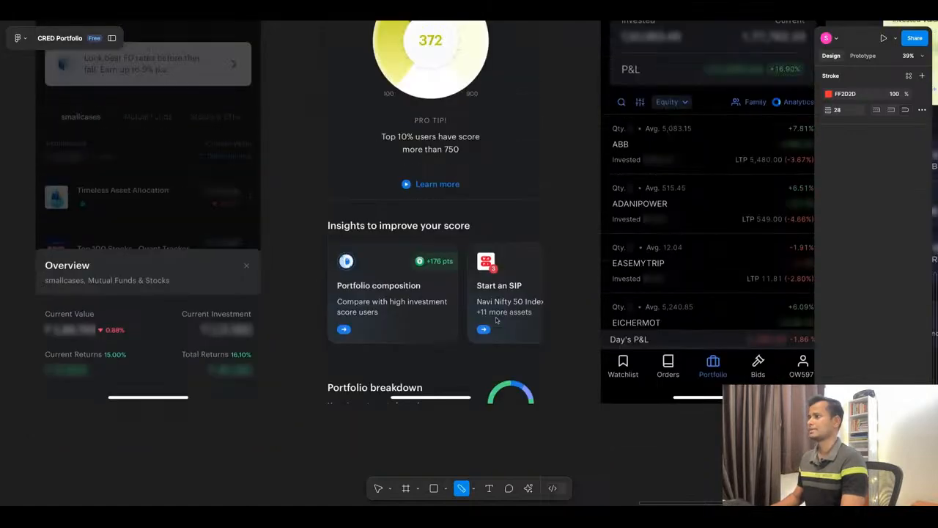
pyautogui.scroll(-1, 388, 234)
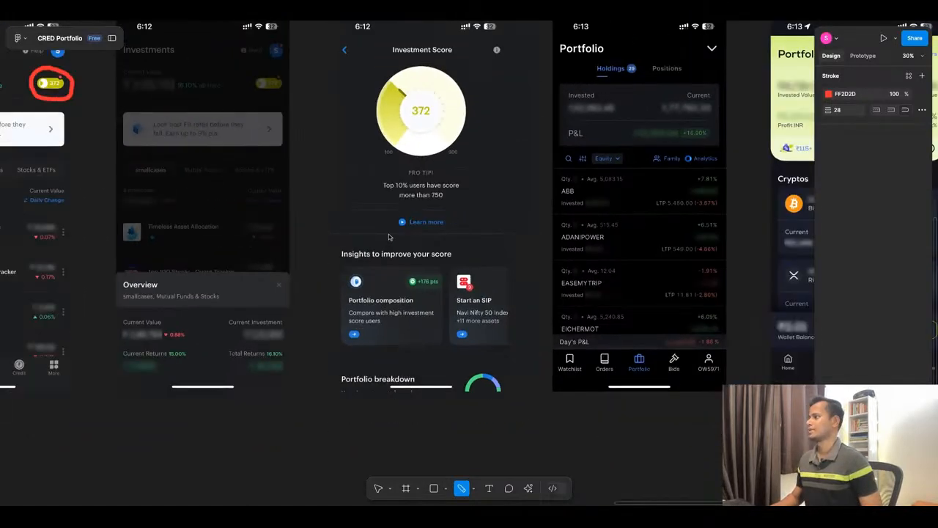
# Examine the black Portfolio screenshot's Holdings tab, Invested and Current summary, Equity filter, Analytics link and stock rows.
pyautogui.hscroll(3, 736, 171)
pyautogui.scroll(-6, 736, 171)
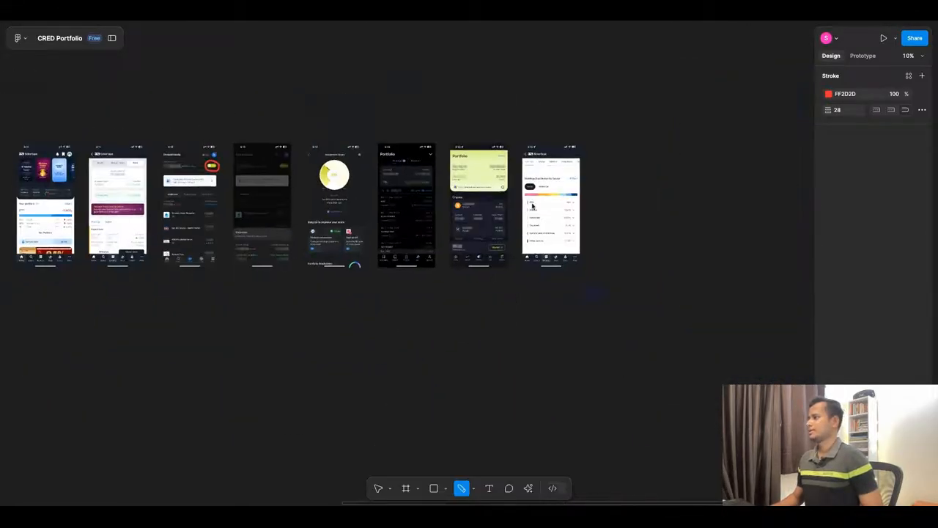
pyautogui.scroll(5, 359, 203)
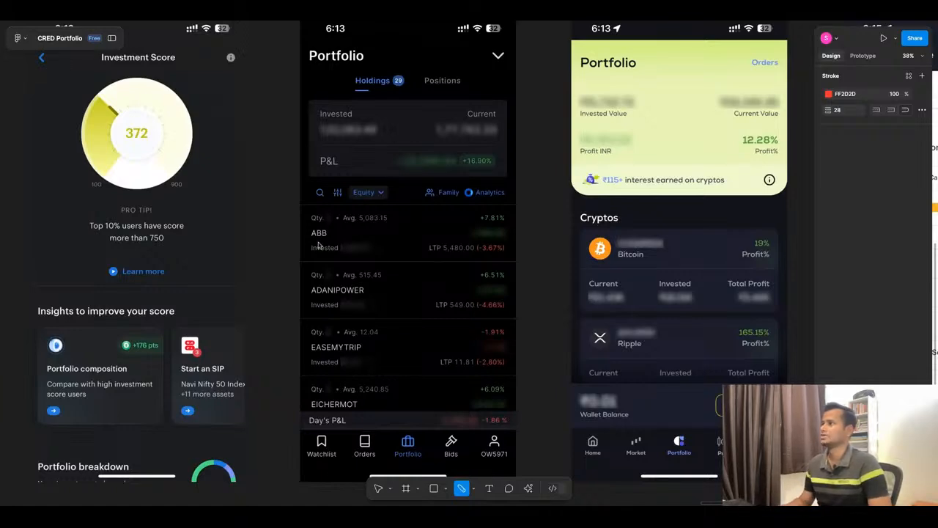
pyautogui.scroll(-2, 376, 248)
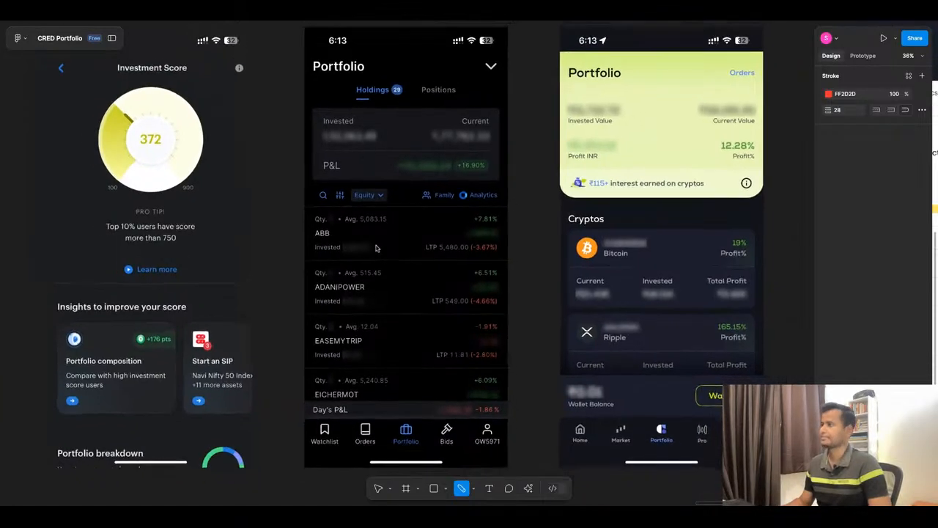
# Examine the crypto Portfolio screenshot's value card, coin holdings and wallet bar, and the tickertape Holdings Distribution by Sector screenshot.
pyautogui.hscroll(3, 376, 248)
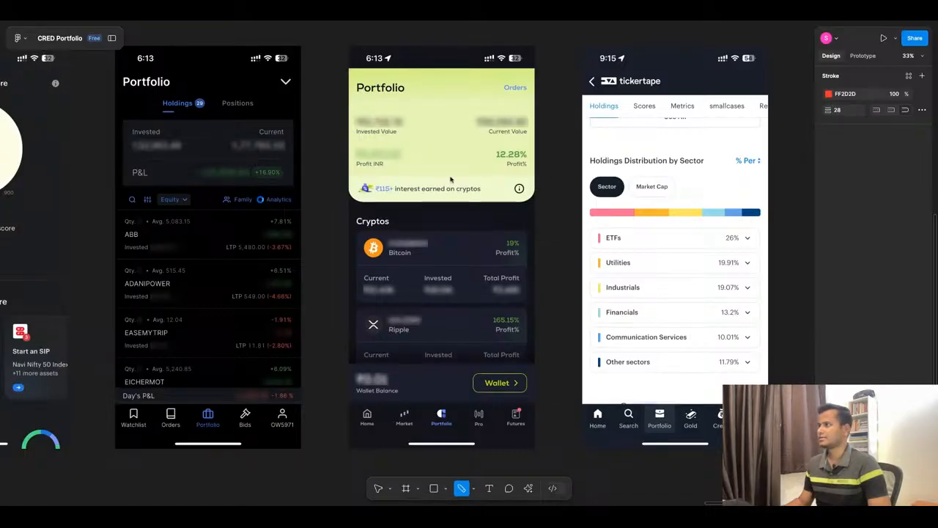
pyautogui.scroll(-2, 402, 233)
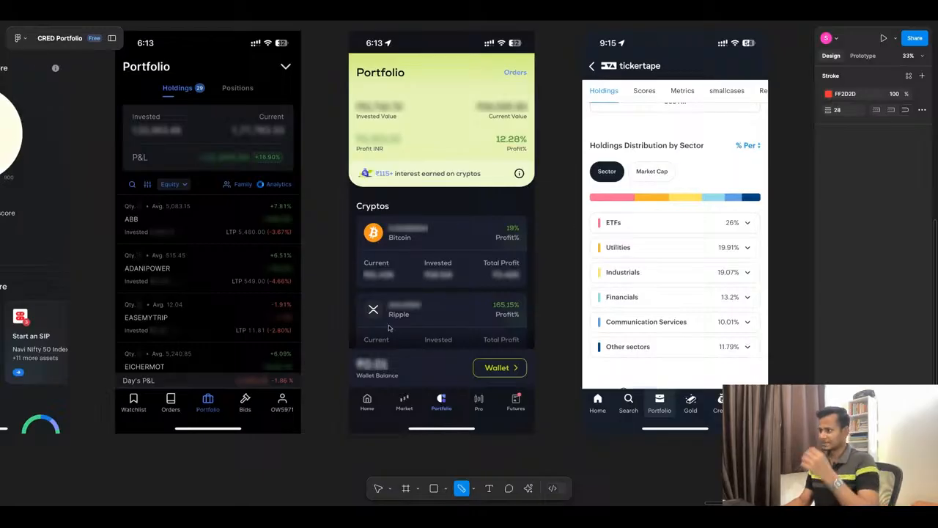
pyautogui.scroll(-5, 406, 309)
pyautogui.scroll(5, 405, 309)
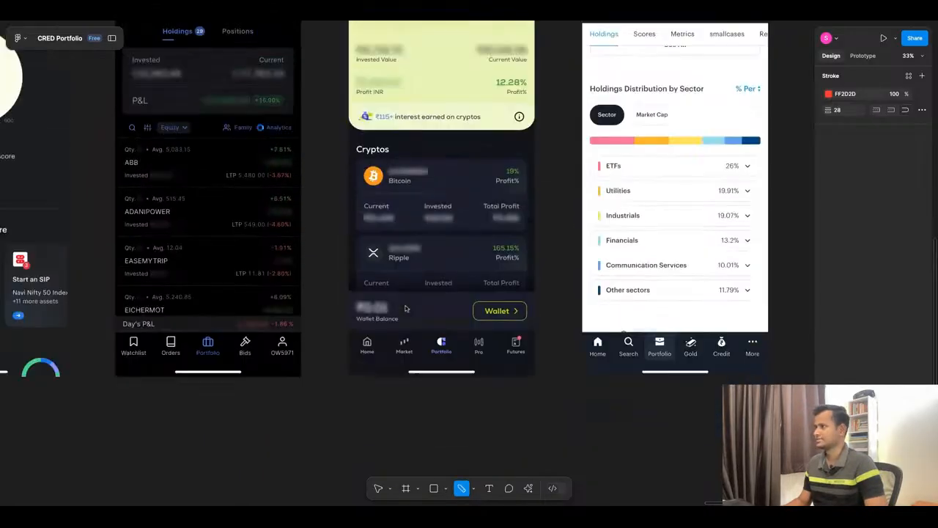
pyautogui.scroll(-3, 405, 309)
pyautogui.scroll(1, 464, 181)
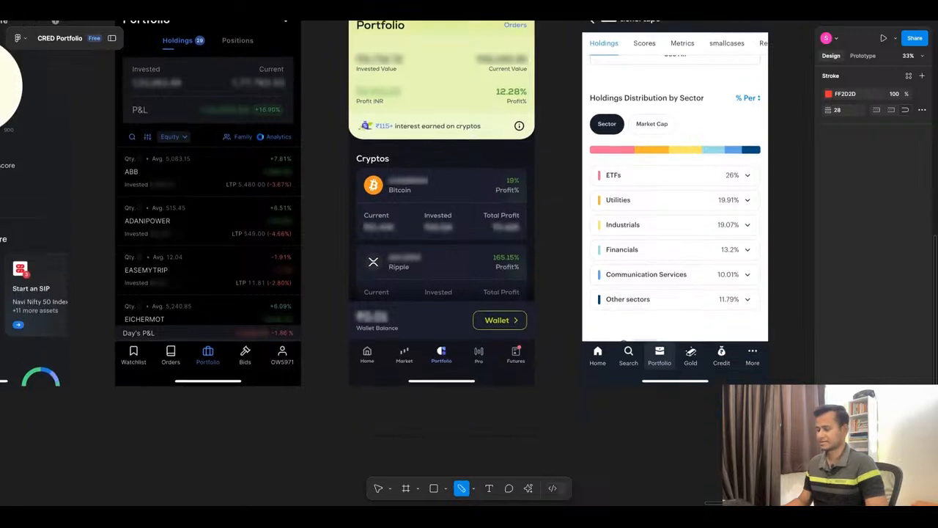
pyautogui.hscroll(5, 464, 181)
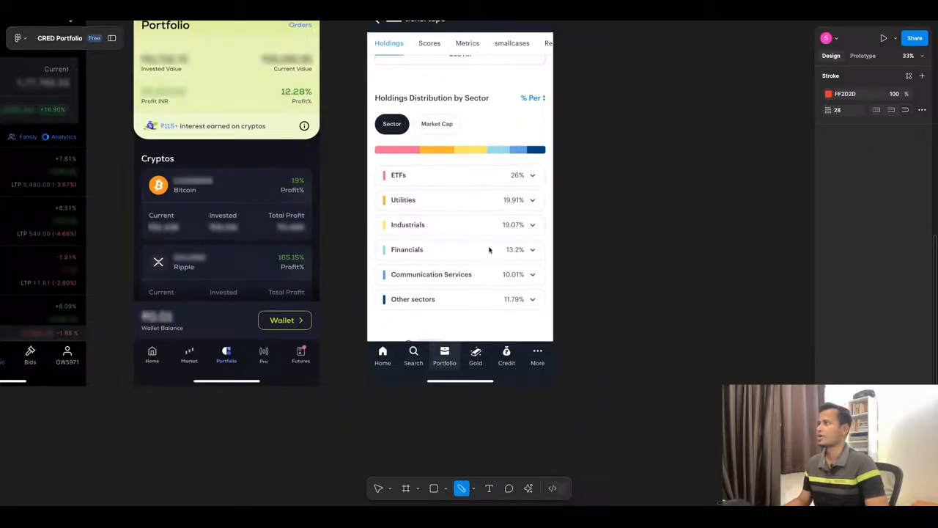
pyautogui.scroll(-10, 490, 250)
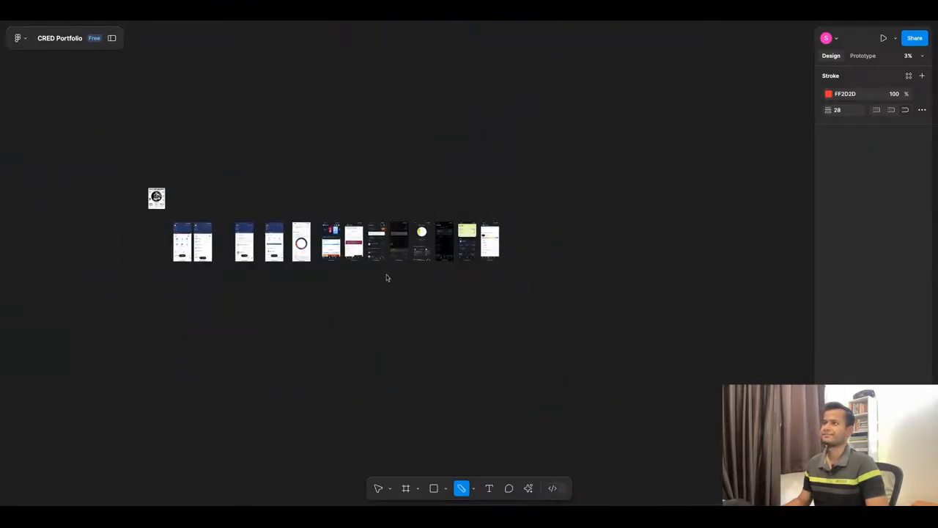
# Switch to the CRED Investment App Design chat in ChatGPT and begin a new message below the Next Suggested Deliverables.
pyautogui.click(370, 19)
pyautogui.click(536, 216)
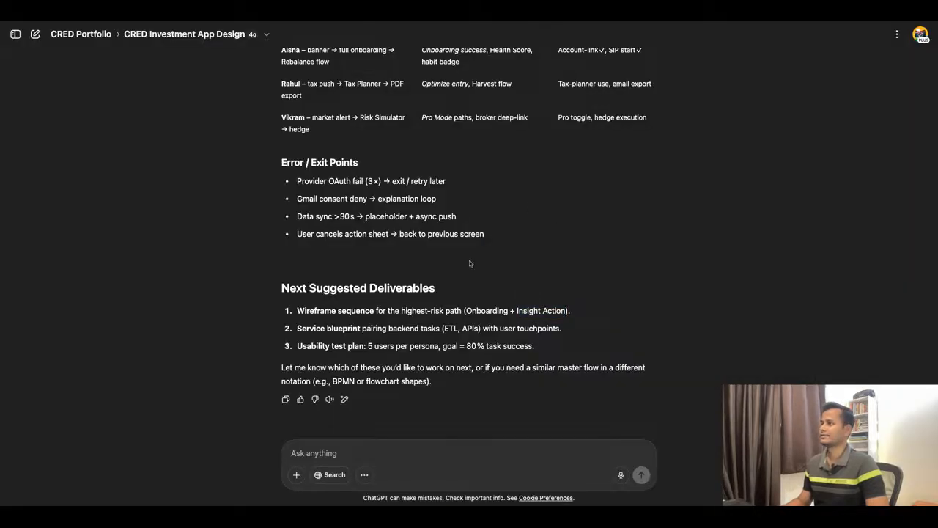
pyautogui.click(382, 461)
pyautogui.write("Let's create")
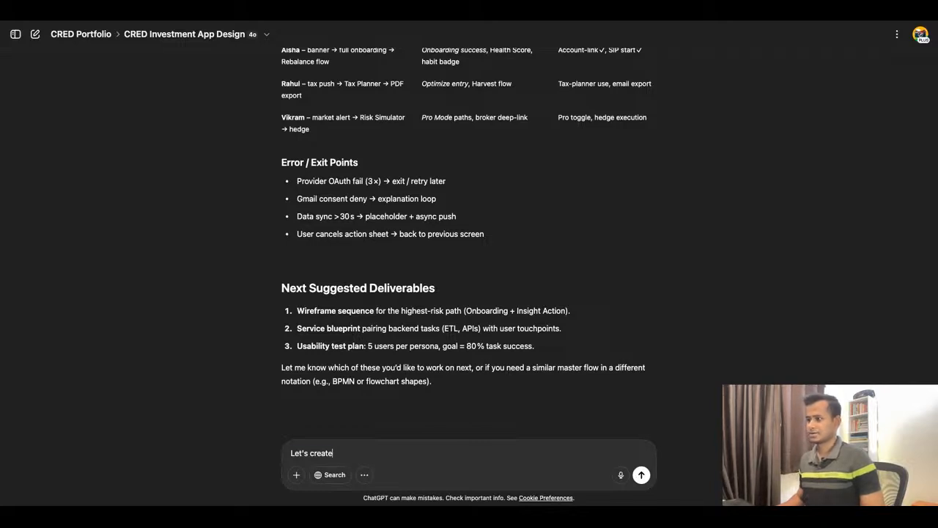
pyautogui.hotkey('ctrl', 'a')
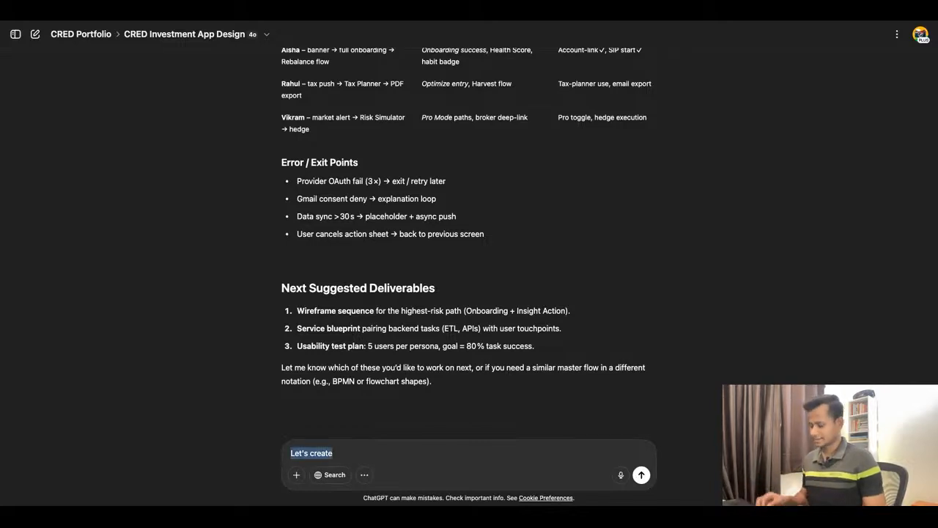
pyautogui.press('BackSpace')
# Replace the draft message with "Let's proceed." and send it.
pyautogui.write('Le')
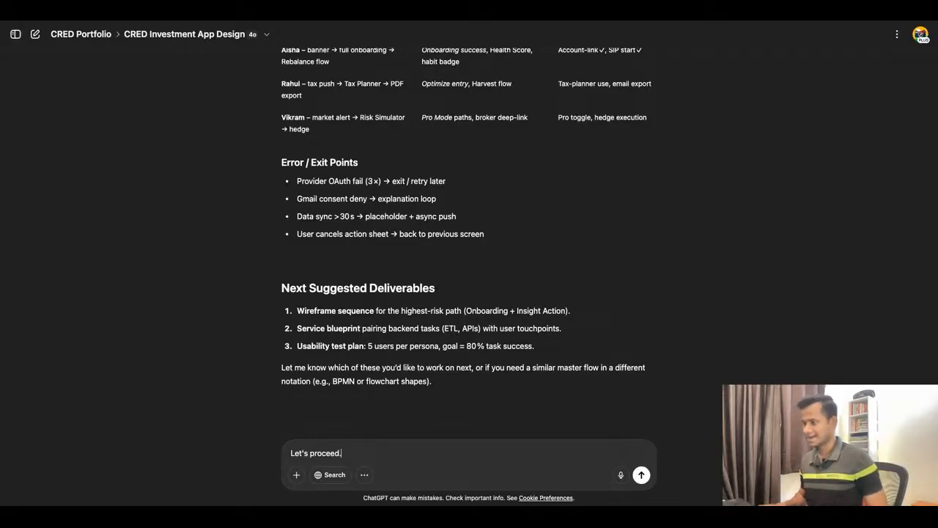
pyautogui.press('Return')
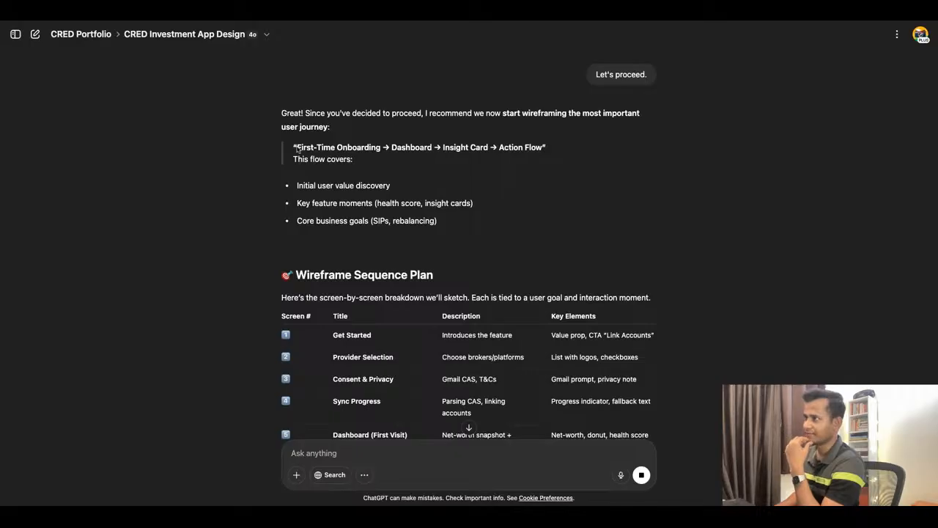
# Examine the recommended First-Time Onboarding to Action Flow user journey and the points it covers.
pyautogui.click(500, 147)
pyautogui.moveTo(500, 147); pyautogui.dragTo(293, 148)
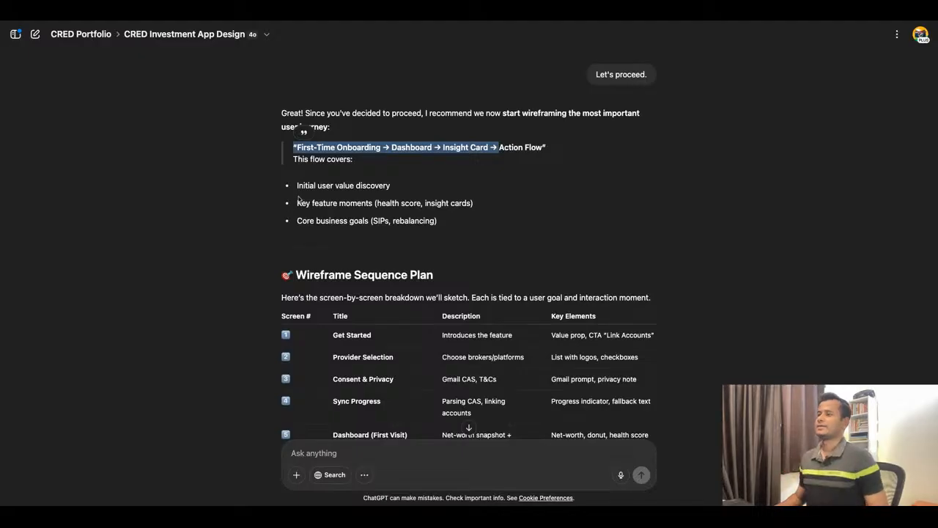
pyautogui.scroll(-1, 298, 205)
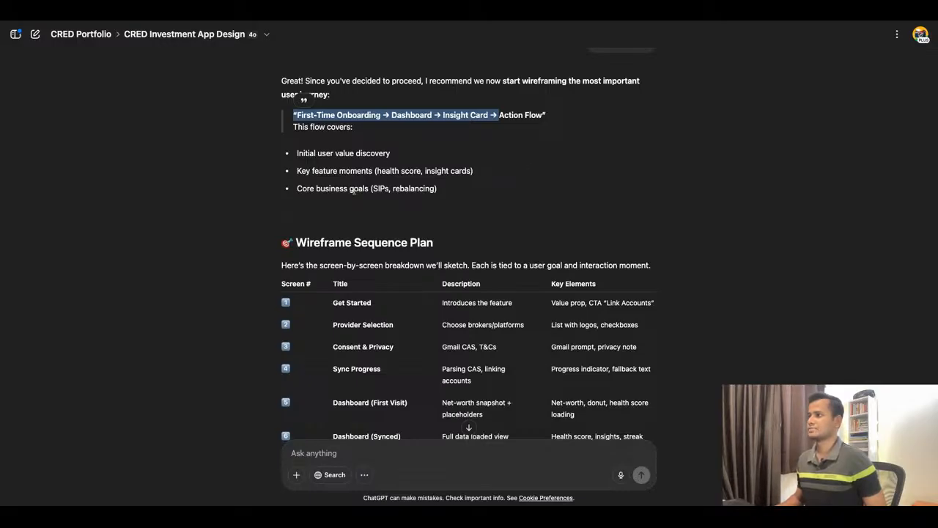
pyautogui.scroll(-2, 481, 188)
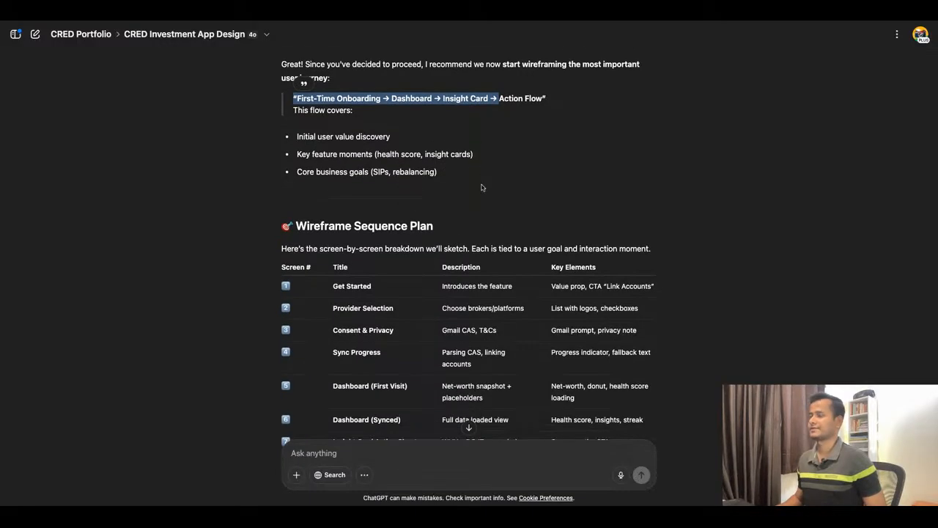
# Examine the Wireframe Sequence Plan's screen titles one by one, from Get Started through Success Confirmation.
pyautogui.scroll(-3, 481, 188)
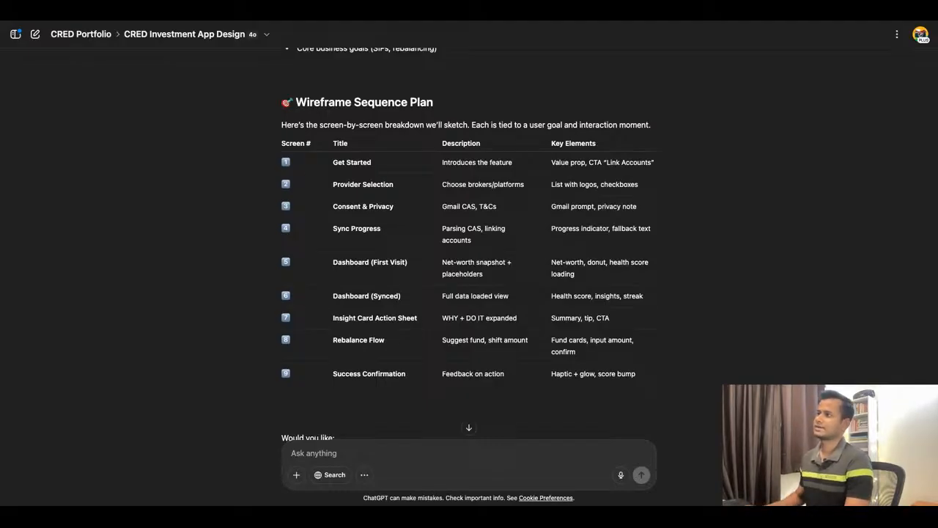
pyautogui.moveTo(327, 162); pyautogui.dragTo(355, 163)
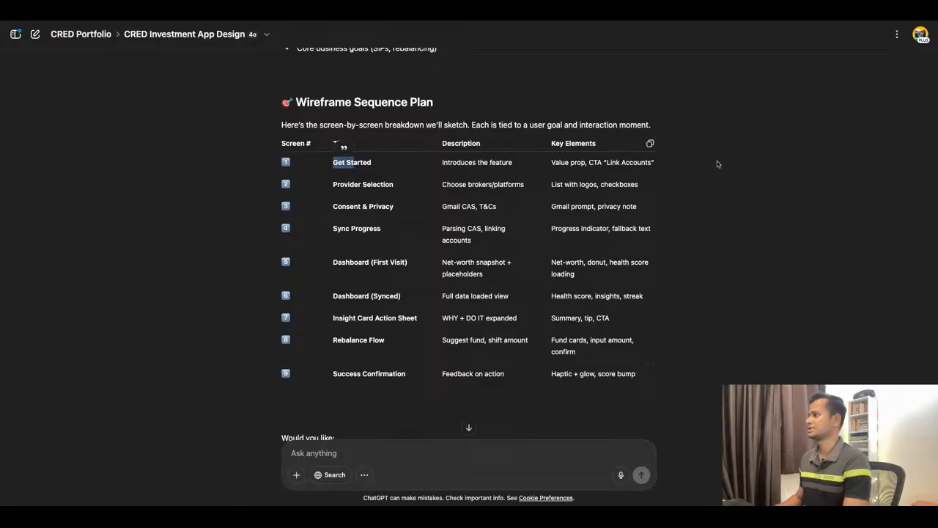
pyautogui.moveTo(331, 185); pyautogui.dragTo(395, 185)
pyautogui.moveTo(333, 207); pyautogui.dragTo(394, 207)
pyautogui.click(334, 228)
pyautogui.moveTo(335, 228); pyautogui.dragTo(380, 228)
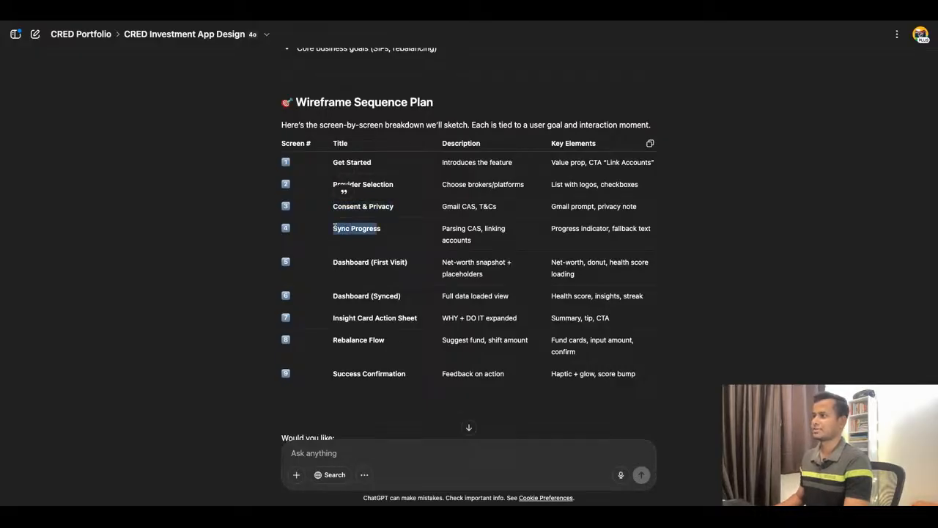
pyautogui.moveTo(338, 260); pyautogui.dragTo(407, 262)
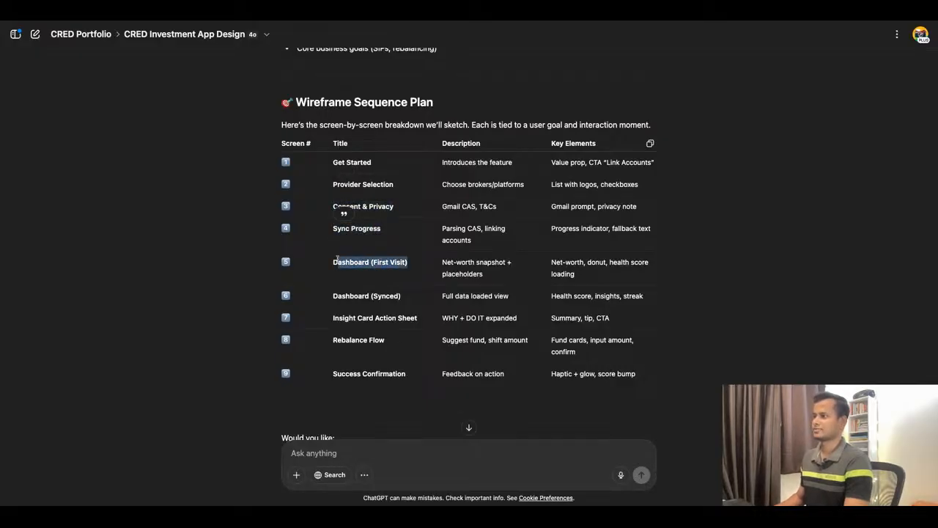
pyautogui.moveTo(335, 296); pyautogui.dragTo(400, 296)
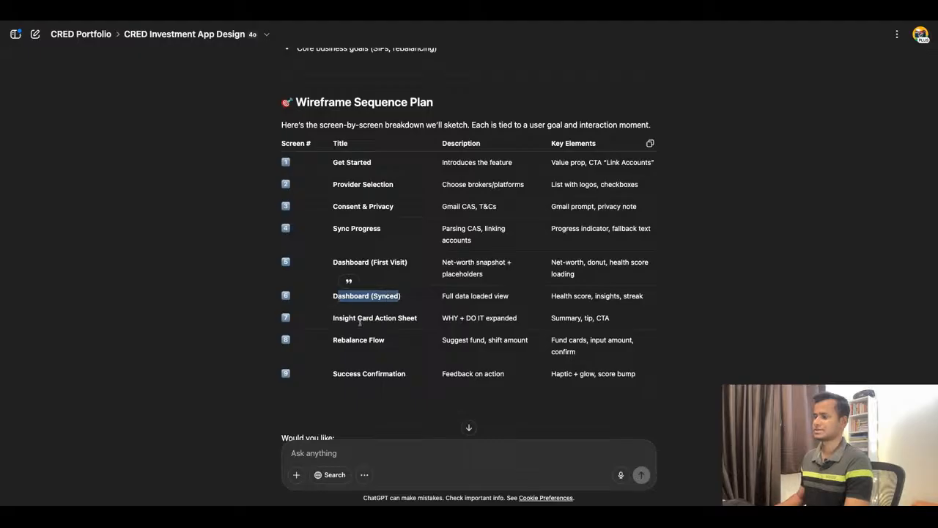
pyautogui.moveTo(335, 318); pyautogui.dragTo(417, 318)
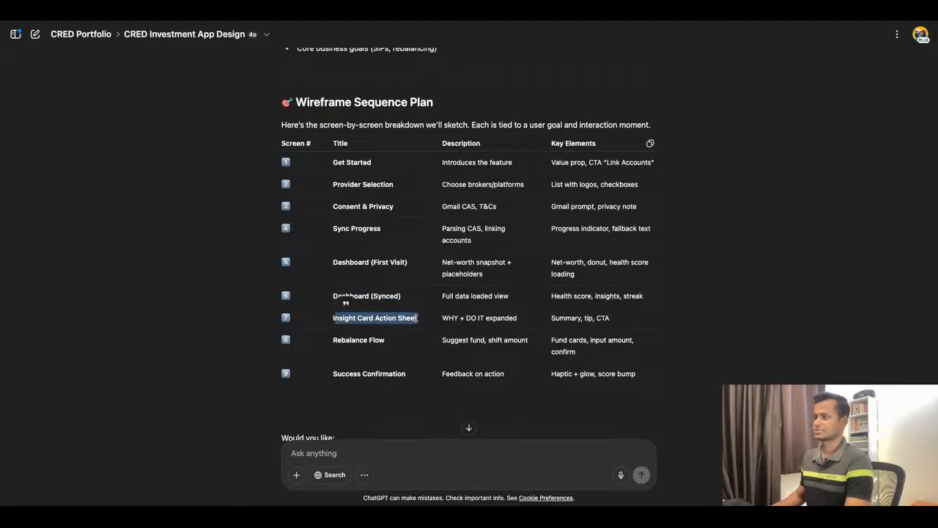
pyautogui.moveTo(335, 340); pyautogui.dragTo(405, 374)
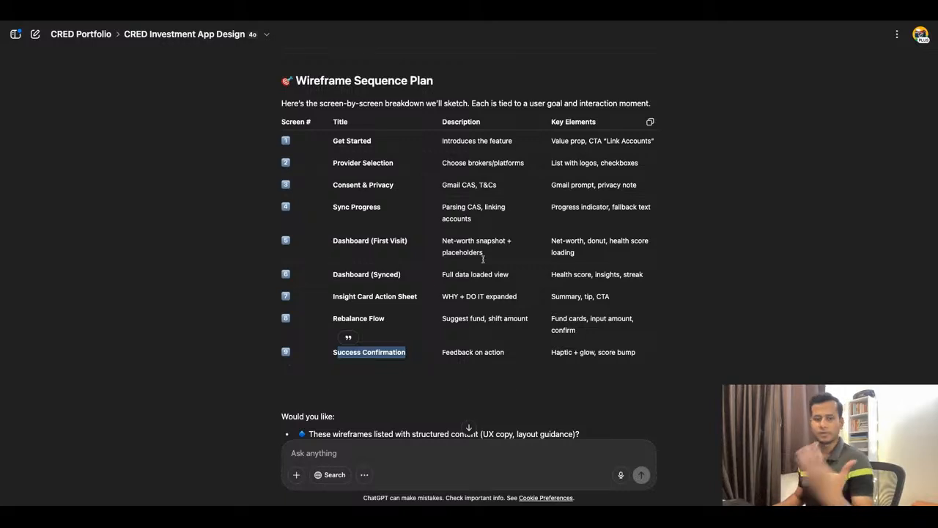
# Recheck the wireframe screen list and compare the offered formats: structured content with UX copy and layout guidance, or lo-fi sketch mockups.
pyautogui.scroll(-2, 483, 259)
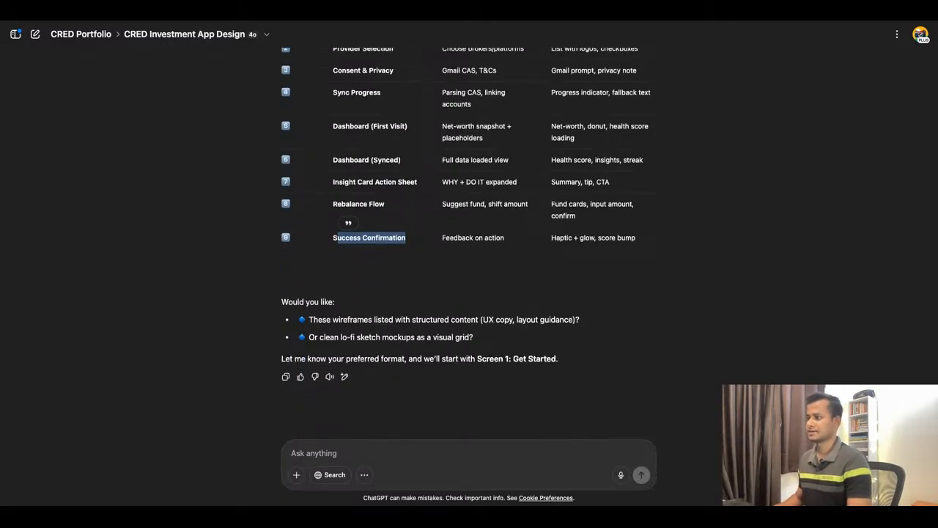
pyautogui.click(351, 456)
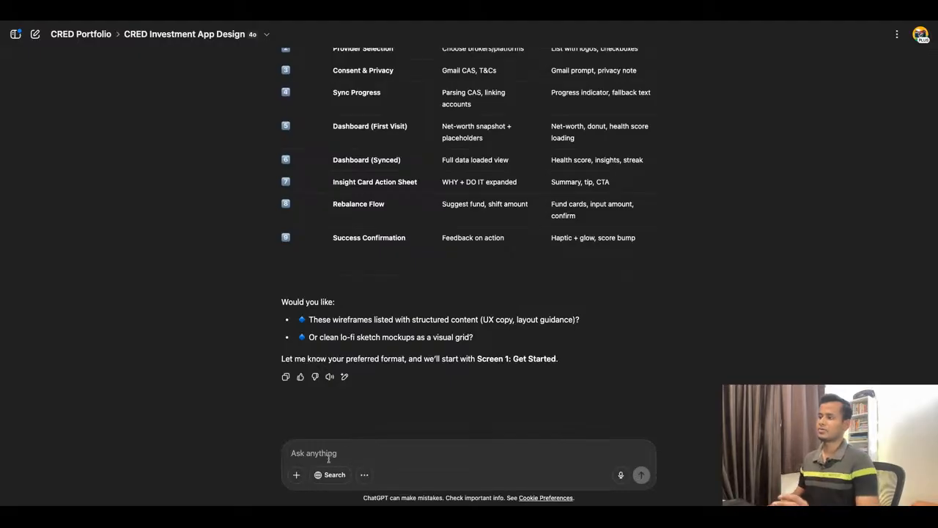
pyautogui.scroll(3, 437, 288)
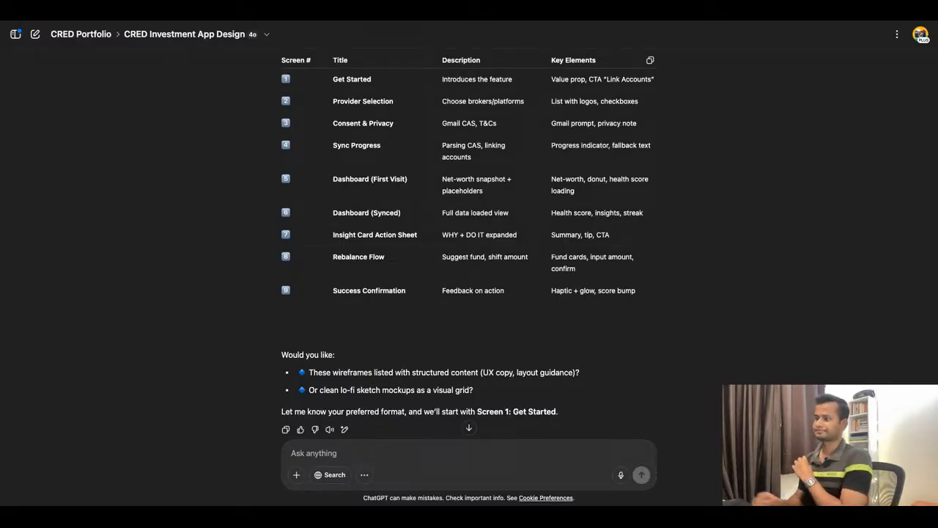
pyautogui.scroll(-1, 363, 250)
pyautogui.scroll(2, 386, 204)
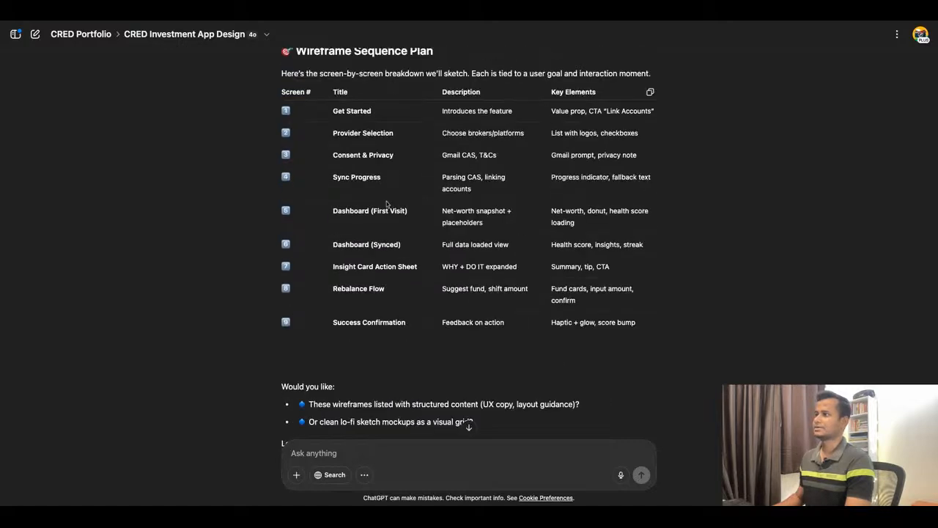
pyautogui.moveTo(333, 113)
pyautogui.mouseDown()
pyautogui.moveTo(378, 323)
pyautogui.moveTo(405, 322)
pyautogui.mouseUp()
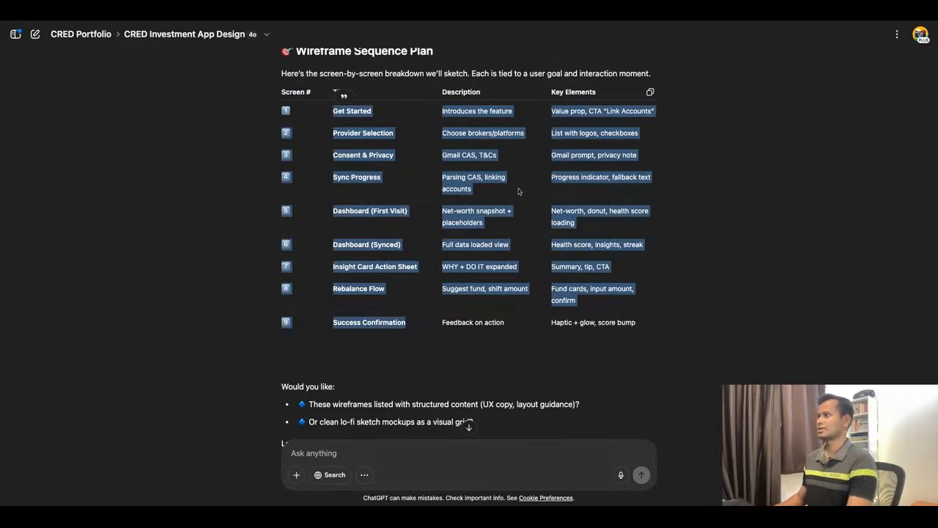
pyautogui.scroll(-2, 513, 192)
pyautogui.click(472, 272)
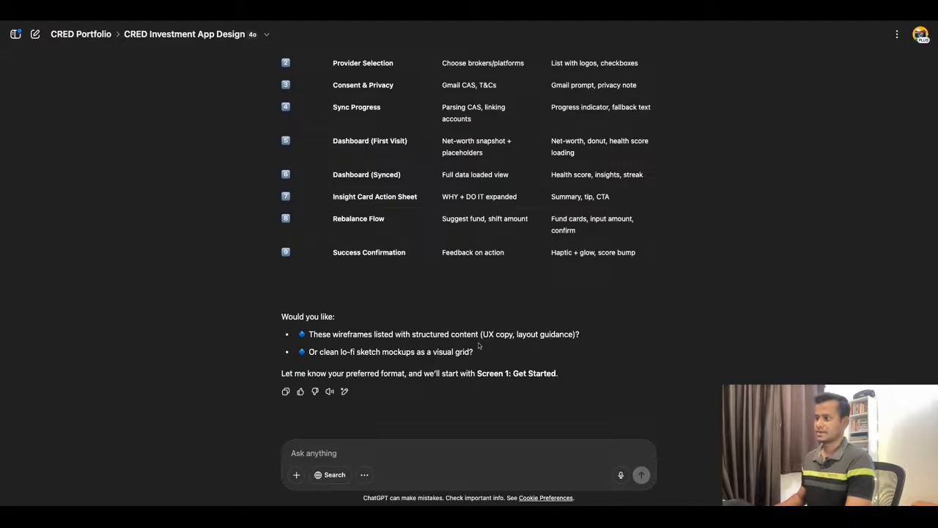
pyautogui.scroll(-1, 480, 344)
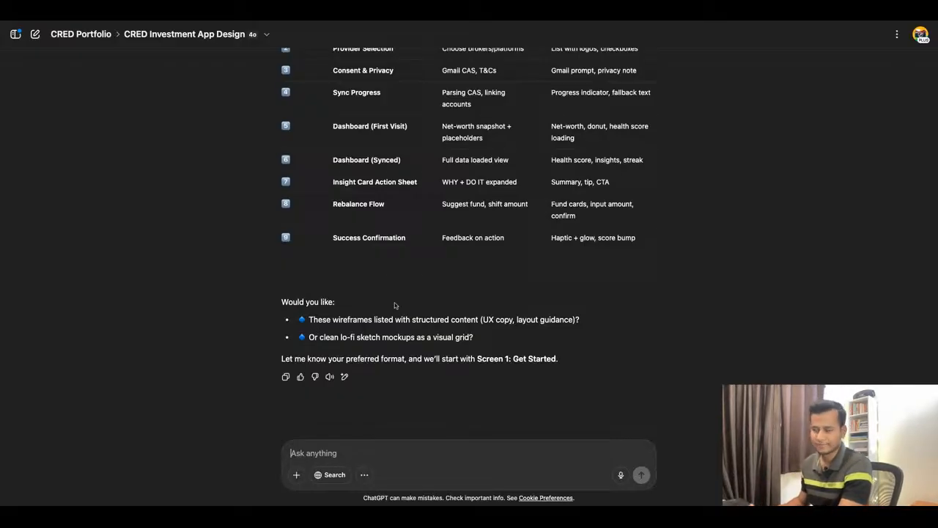
pyautogui.moveTo(312, 320); pyautogui.dragTo(570, 319)
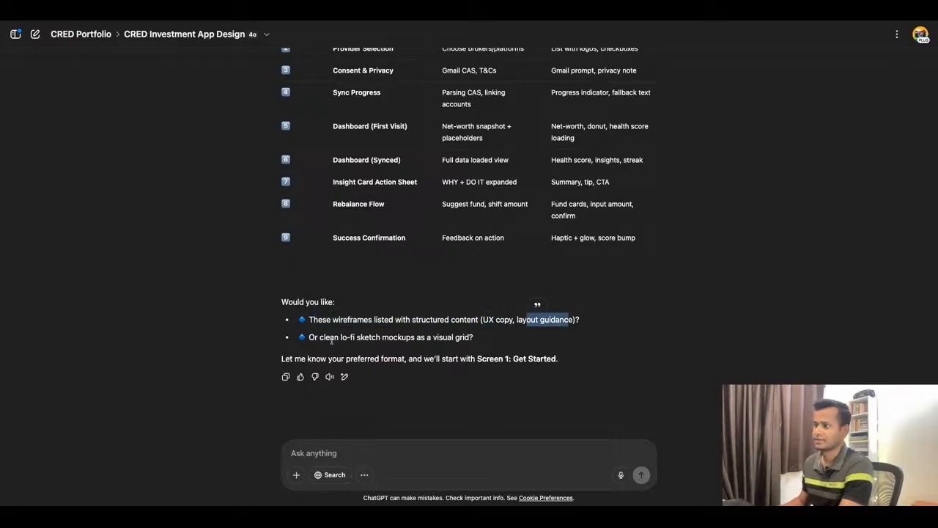
pyautogui.moveTo(320, 338)
pyautogui.mouseDown()
pyautogui.moveTo(439, 337)
pyautogui.moveTo(513, 321)
pyautogui.moveTo(575, 321)
pyautogui.mouseUp()
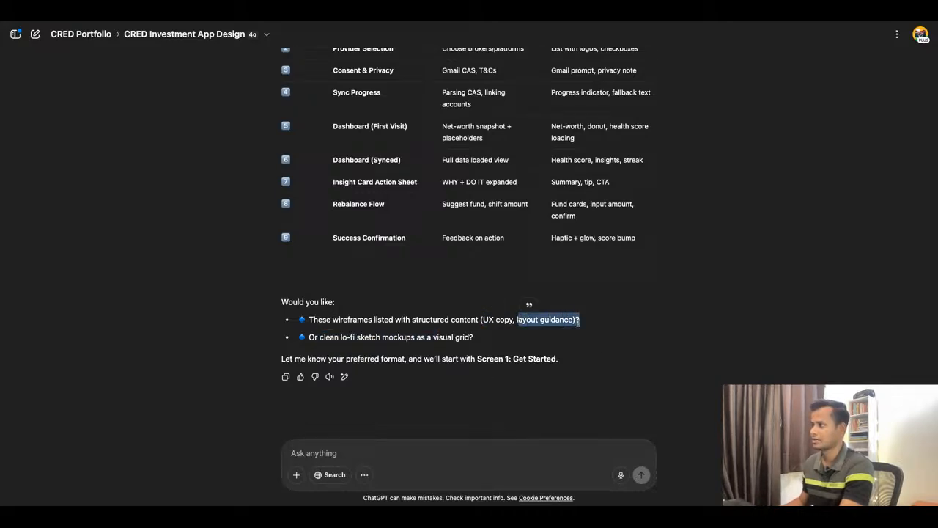
# Send the reply "Let's go with the first option." to choose wireframes listed with structured content.
pyautogui.click(325, 455)
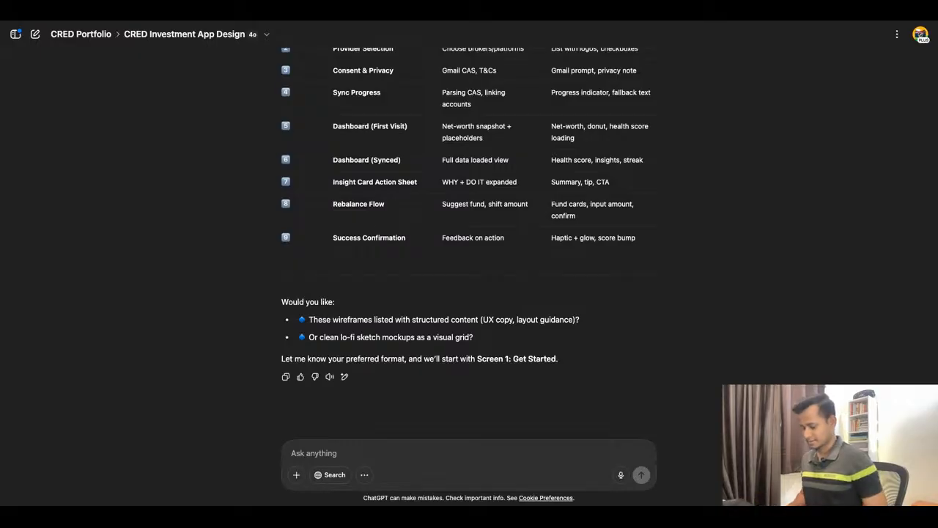
pyautogui.write("Let's ")
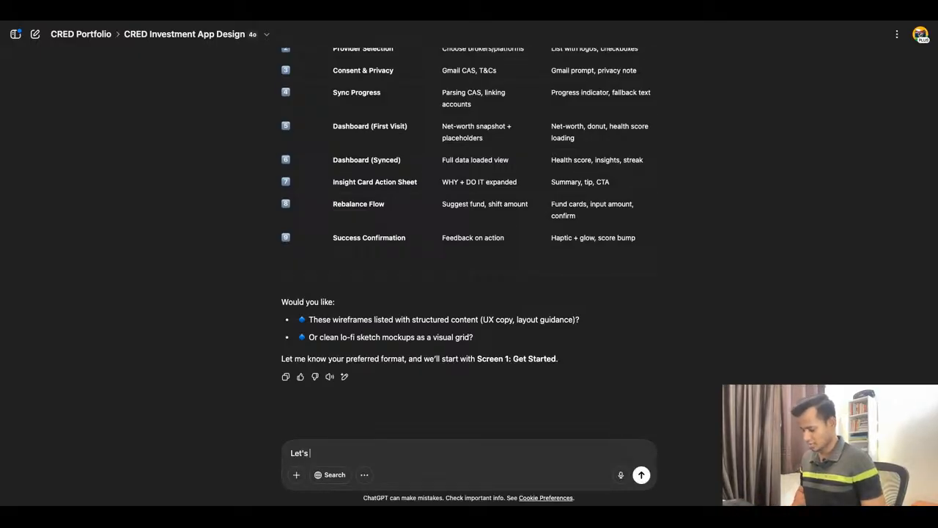
pyautogui.write('go with')
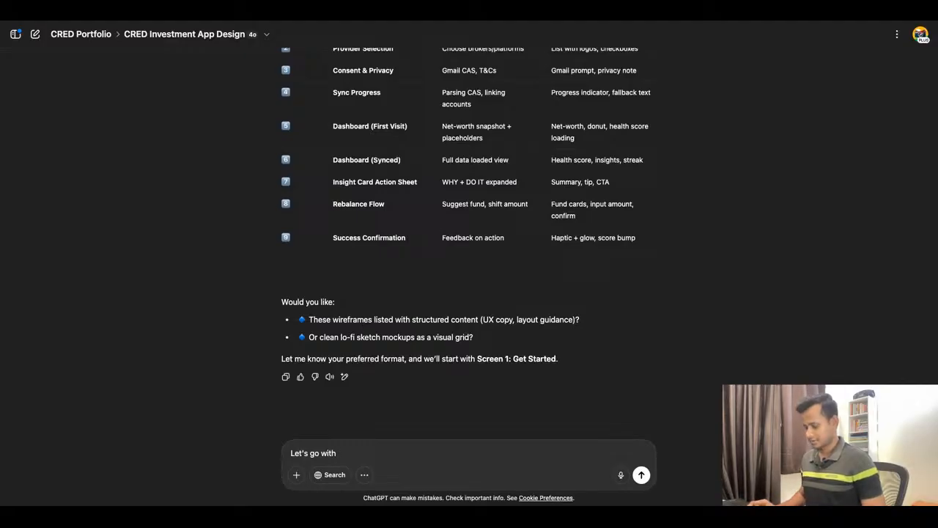
pyautogui.write('the ')
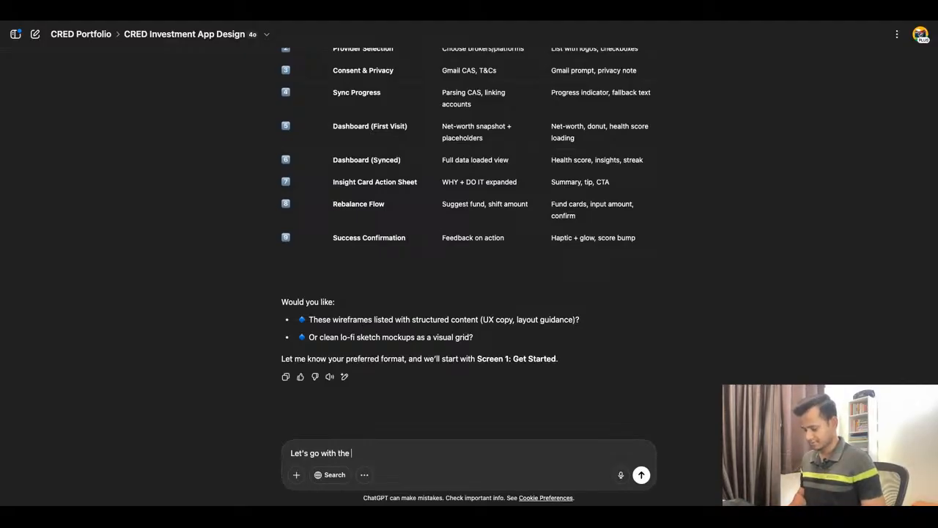
pyautogui.write('first opt')
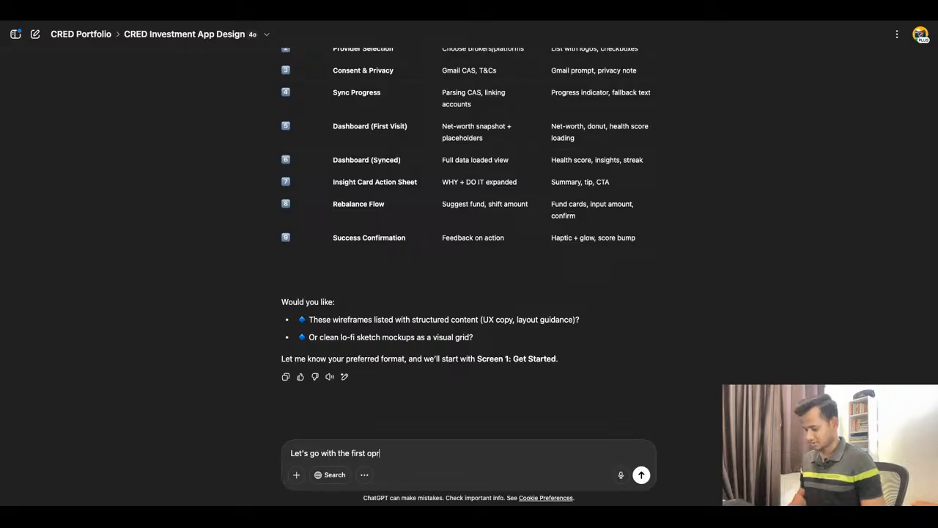
pyautogui.write('ion.')
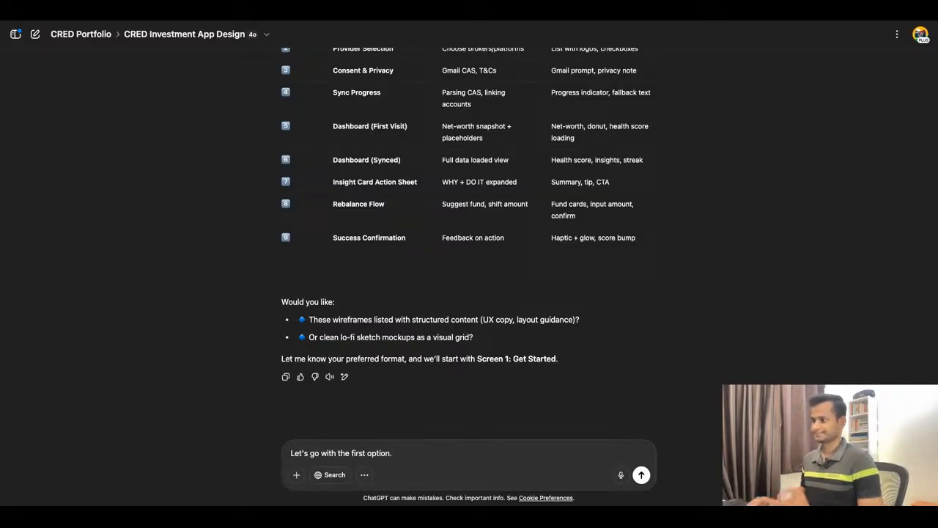
pyautogui.press('Return')
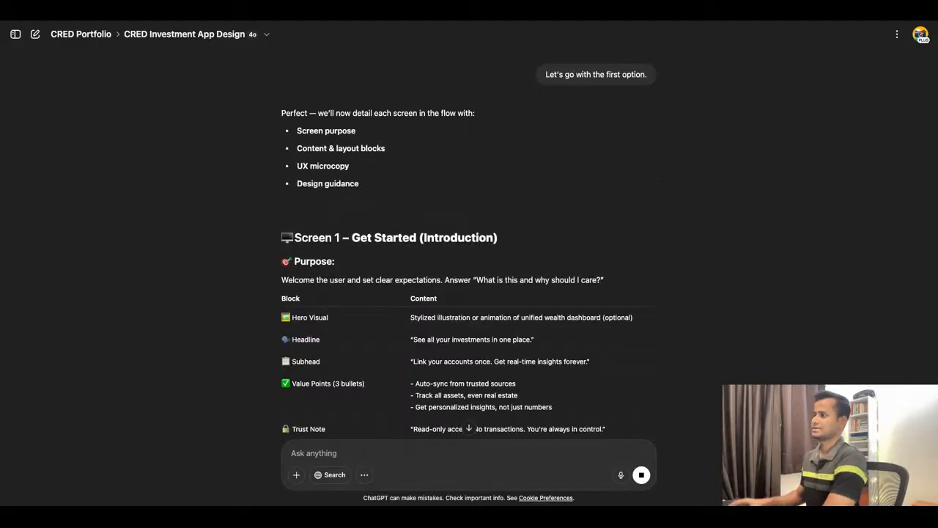
# Examine the Screen 1 – Get Started breakdown, including its Layout Structure, UX Copy Suggestions, Design Guidance and Transitions.
pyautogui.scroll(-3, 549, 321)
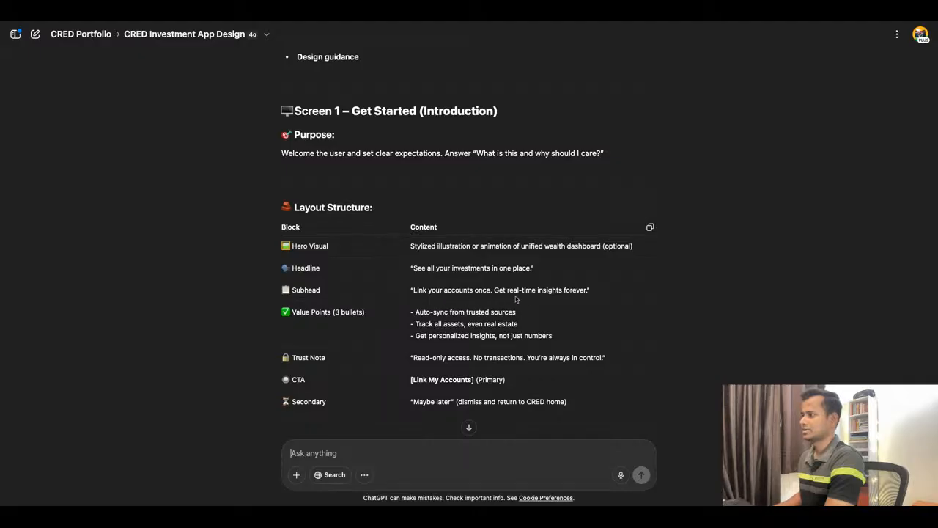
pyautogui.scroll(-1, 547, 301)
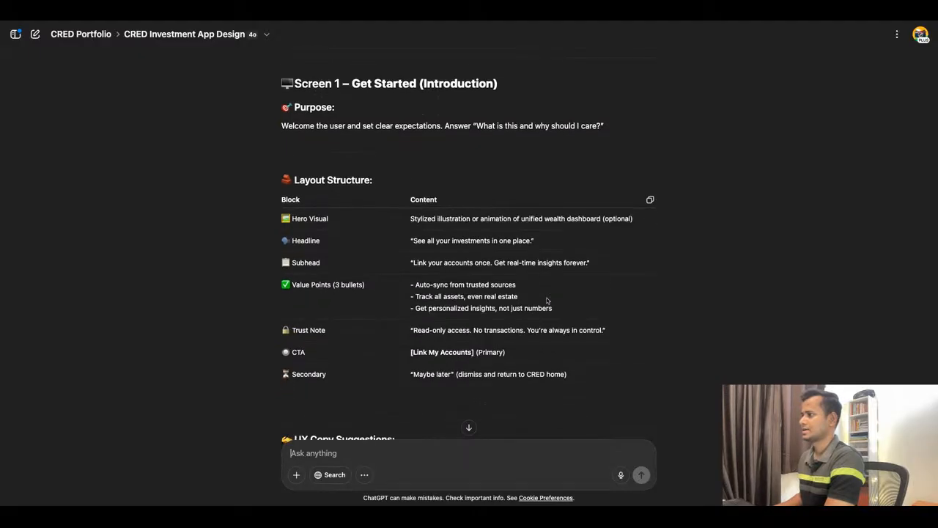
pyautogui.scroll(-2, 547, 301)
pyautogui.scroll(-5, 497, 266)
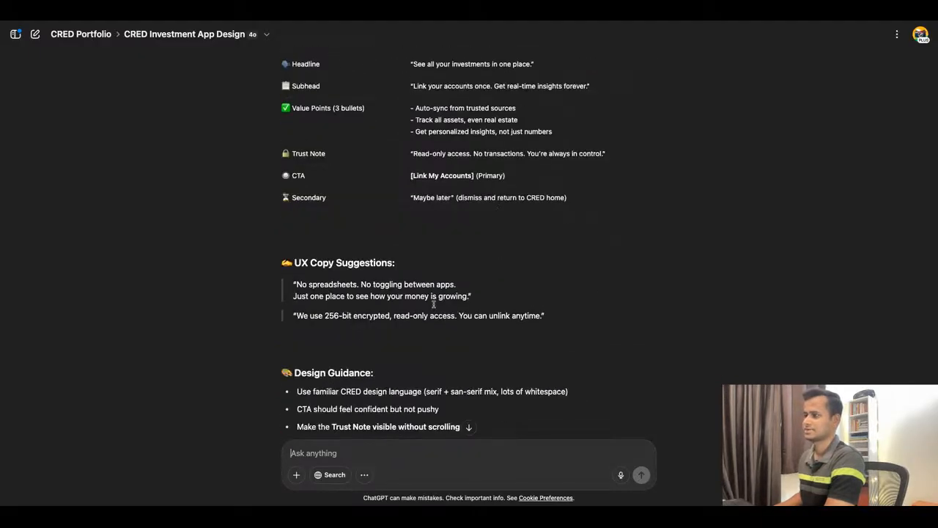
pyautogui.scroll(-3, 467, 277)
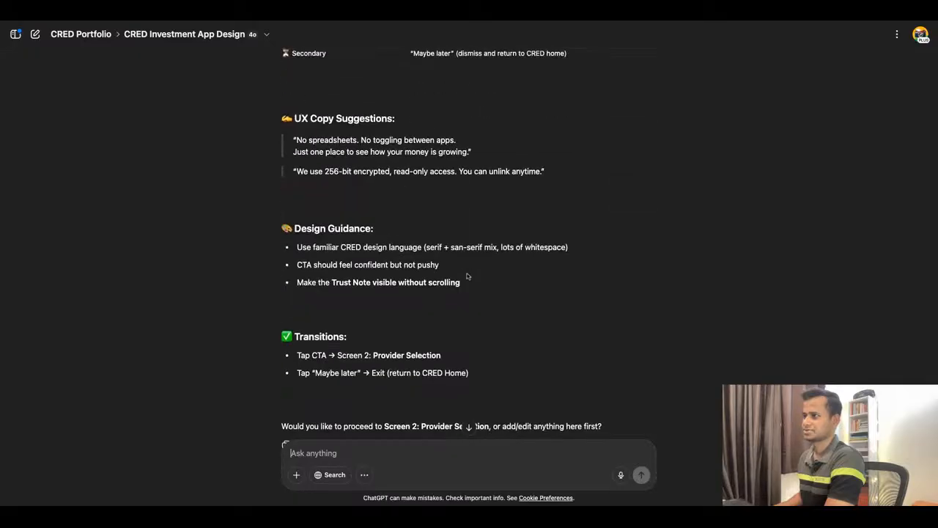
pyautogui.scroll(4, 467, 277)
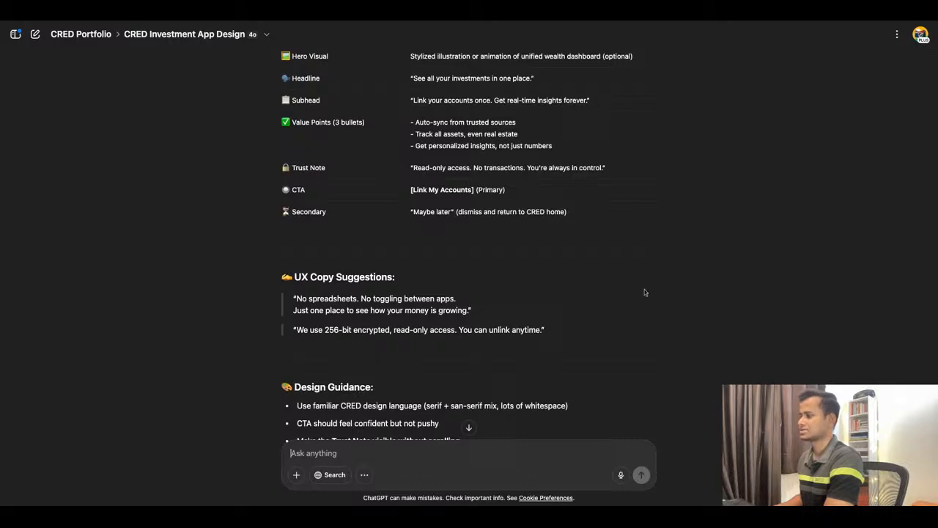
pyautogui.scroll(1, 646, 292)
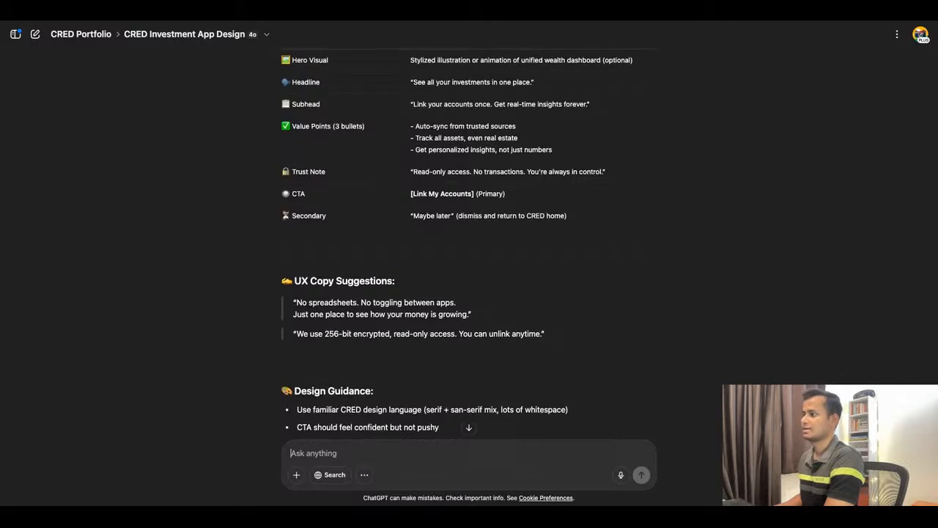
pyautogui.scroll(3, 499, 414)
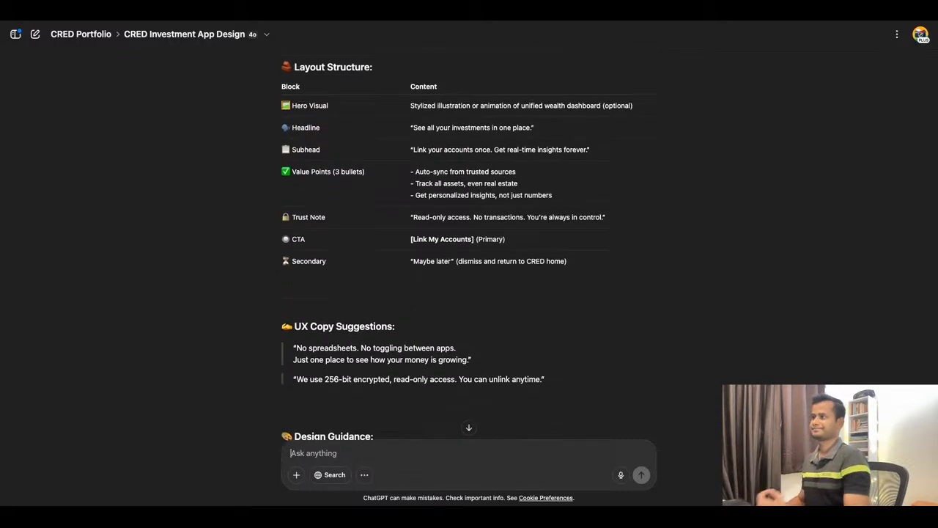
# Review Screen 1 – Get Started's Purpose statement and Layout Structure table, focusing on the three Value Points.
pyautogui.scroll(8, 469, 257)
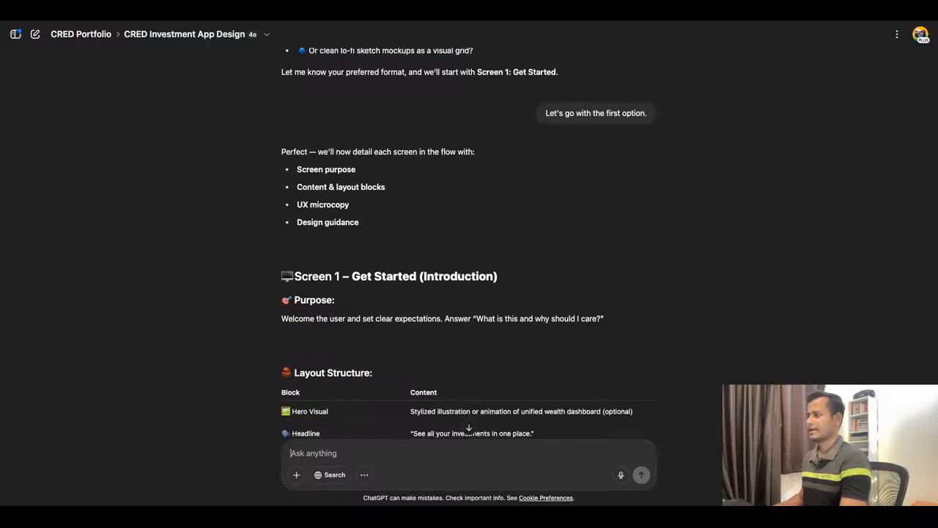
pyautogui.scroll(-1, 465, 297)
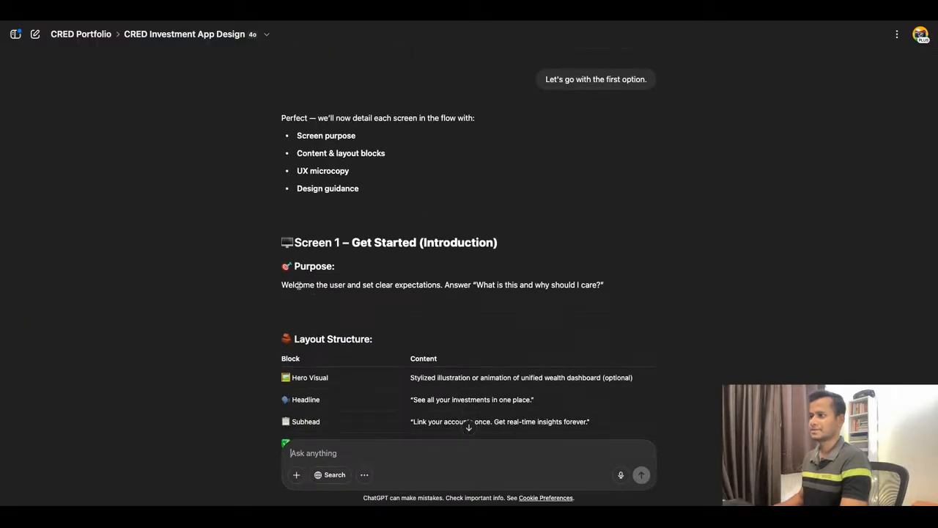
pyautogui.moveTo(281, 286); pyautogui.dragTo(618, 291)
pyautogui.click(478, 286)
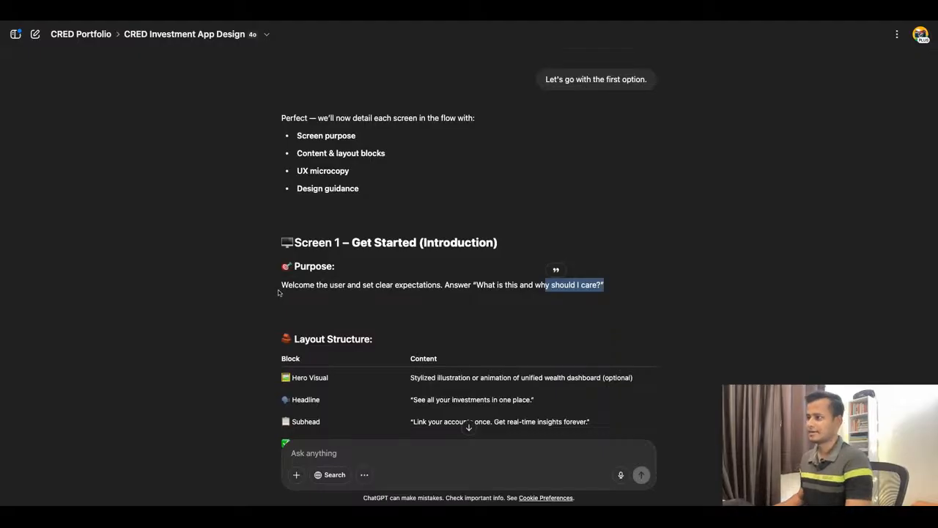
pyautogui.moveTo(282, 291); pyautogui.dragTo(442, 289)
pyautogui.scroll(-5, 443, 306)
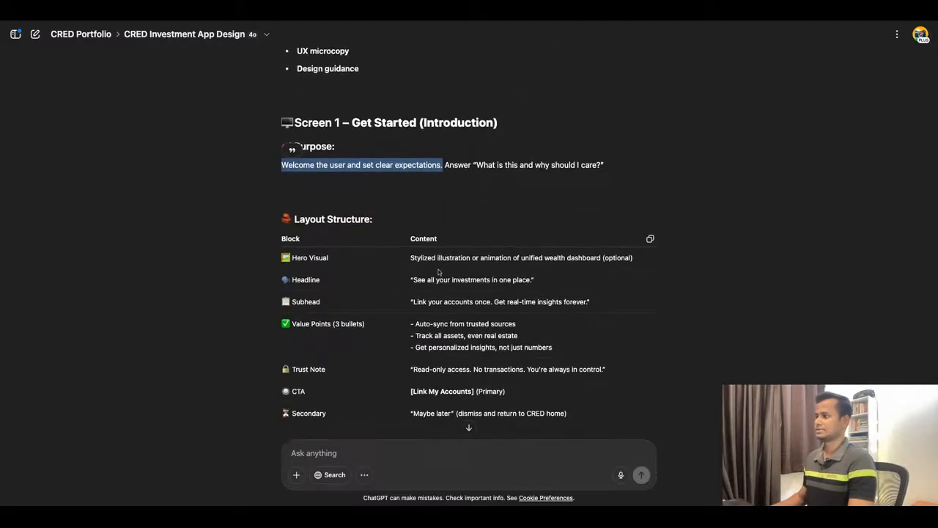
pyautogui.scroll(-1, 442, 330)
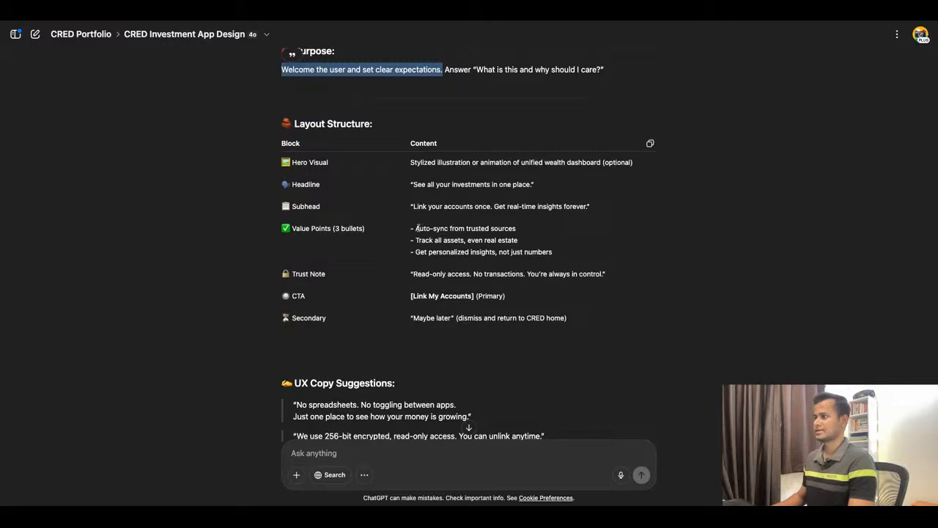
pyautogui.moveTo(415, 228); pyautogui.dragTo(516, 229)
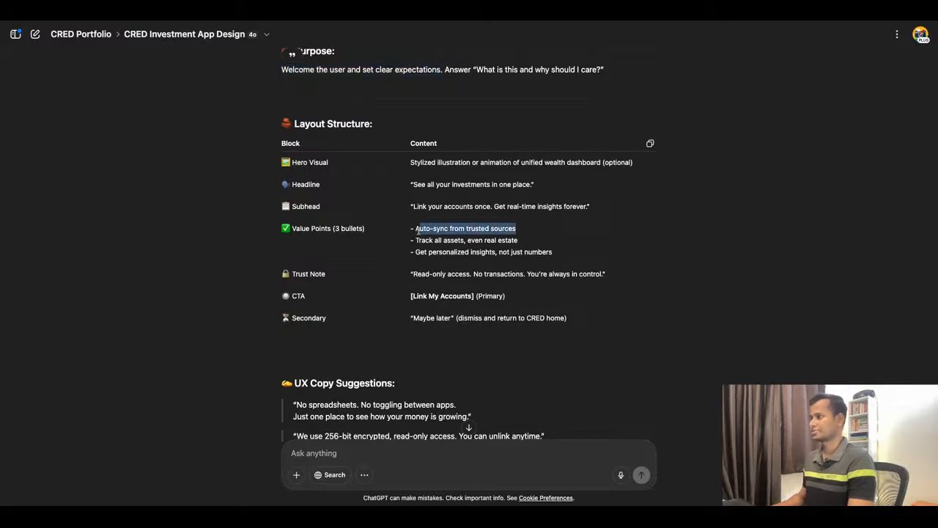
pyautogui.moveTo(416, 240); pyautogui.dragTo(517, 240)
pyautogui.moveTo(419, 251); pyautogui.dragTo(552, 252)
pyautogui.scroll(-1, 408, 268)
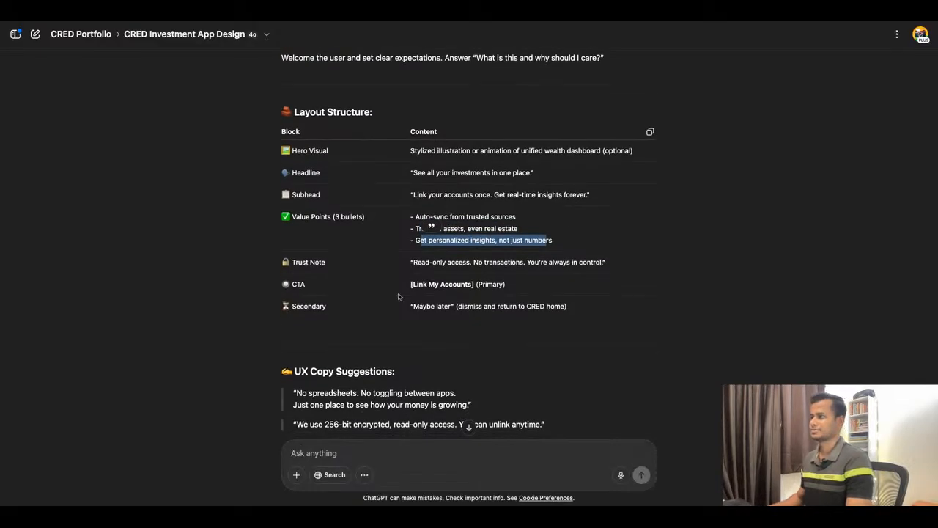
# Read Screen 1's UX Copy Suggestions, Design Guidance and Transitions, and recheck them against its Layout Structure.
pyautogui.scroll(-5, 398, 296)
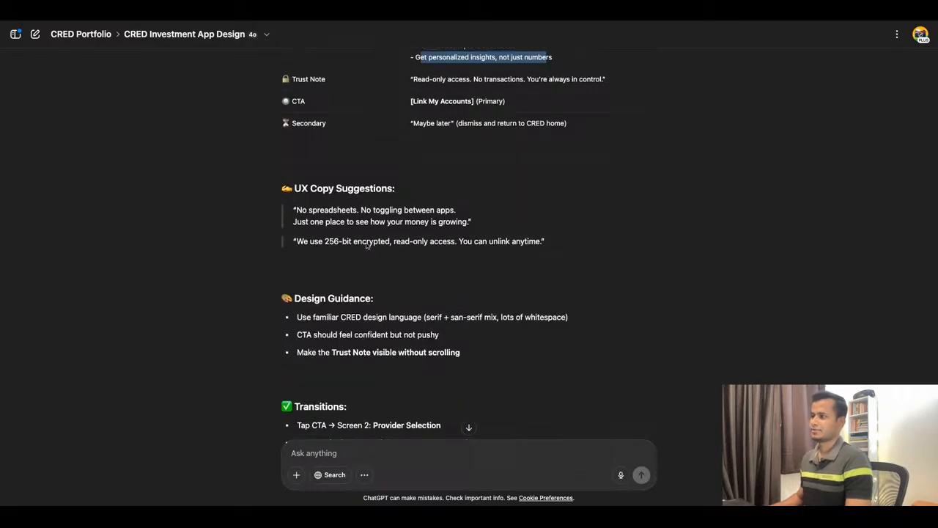
pyautogui.scroll(-2, 366, 246)
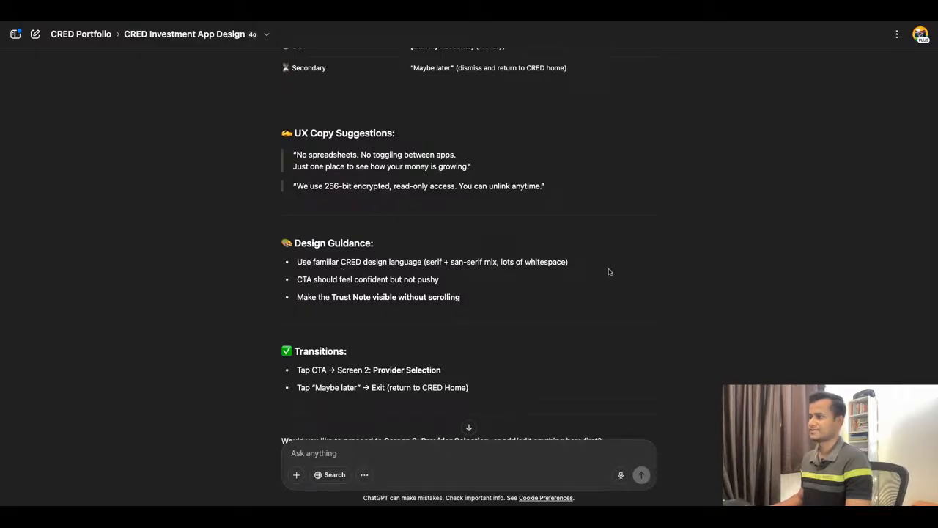
pyautogui.scroll(-1, 395, 275)
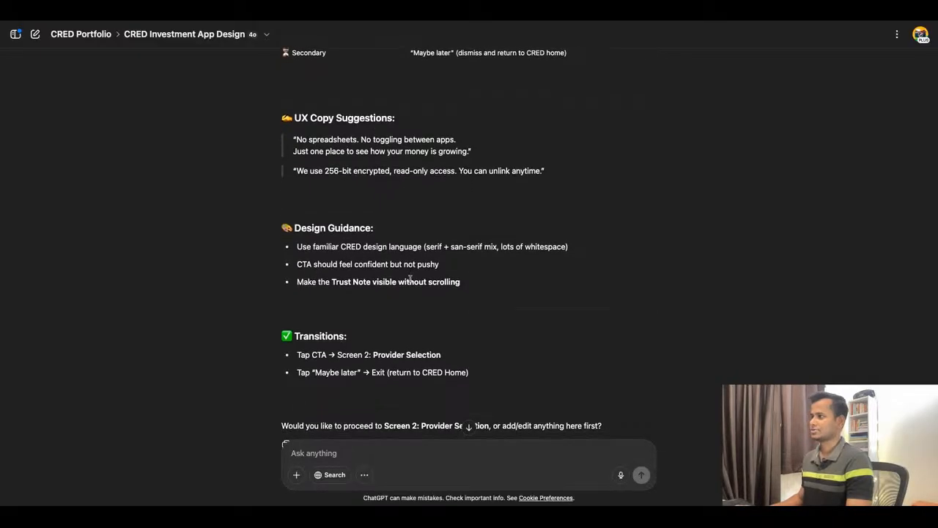
pyautogui.moveTo(297, 262); pyautogui.dragTo(439, 261)
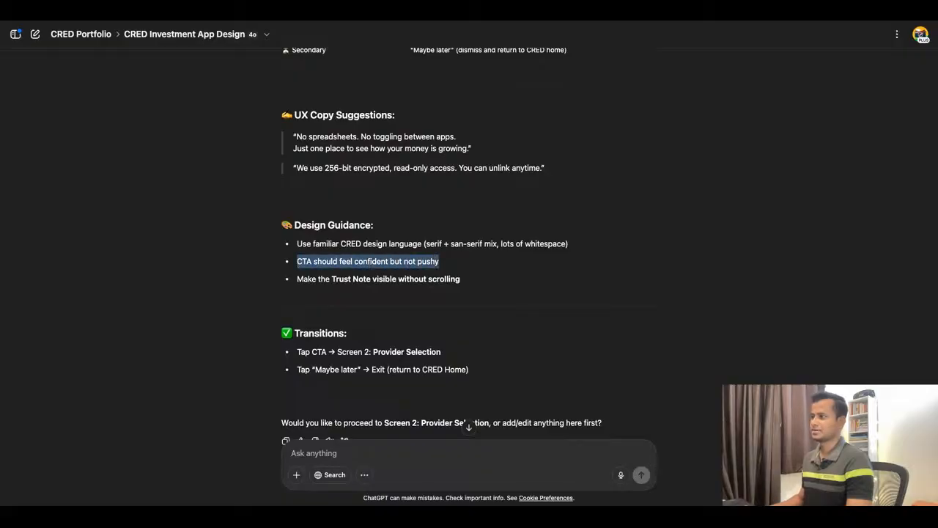
pyautogui.click(299, 282)
pyautogui.moveTo(299, 282); pyautogui.dragTo(463, 280)
pyautogui.click(487, 286)
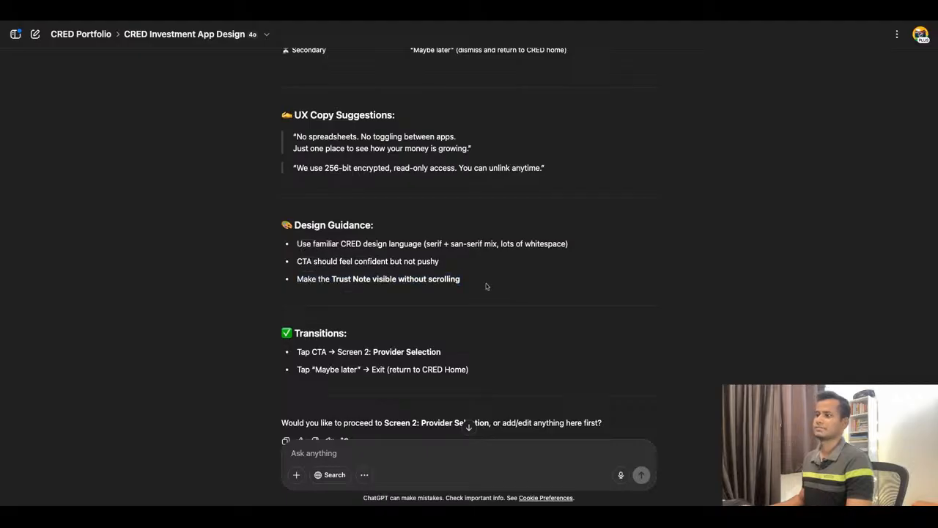
pyautogui.scroll(-1, 486, 287)
pyautogui.scroll(-3, 485, 286)
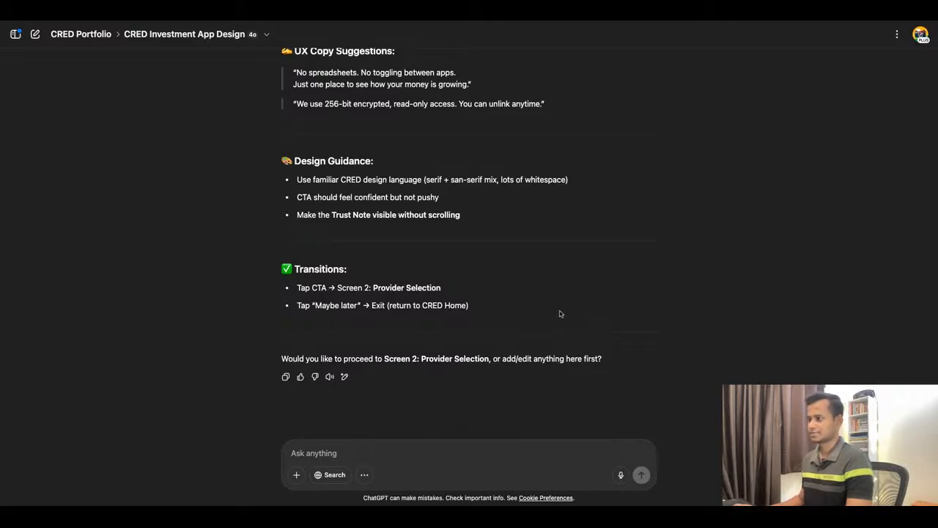
pyautogui.scroll(10, 469, 242)
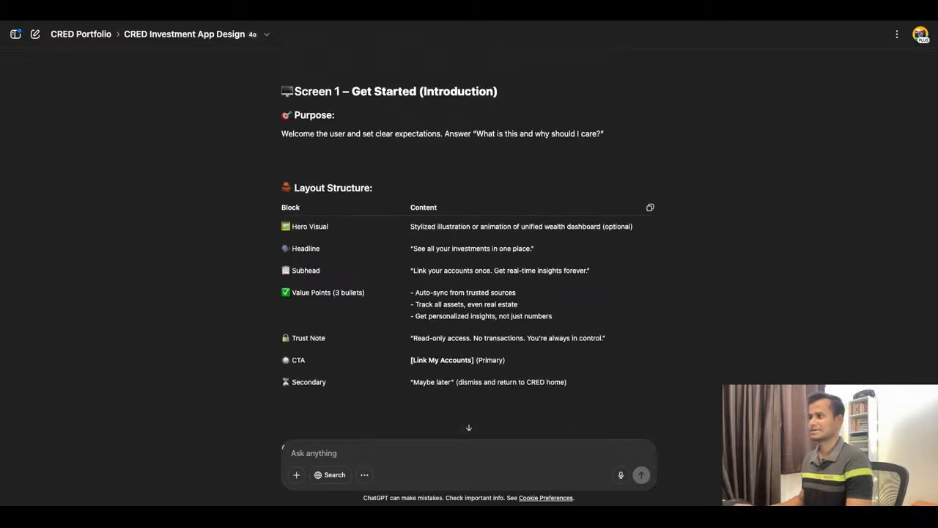
pyautogui.scroll(-1, 469, 242)
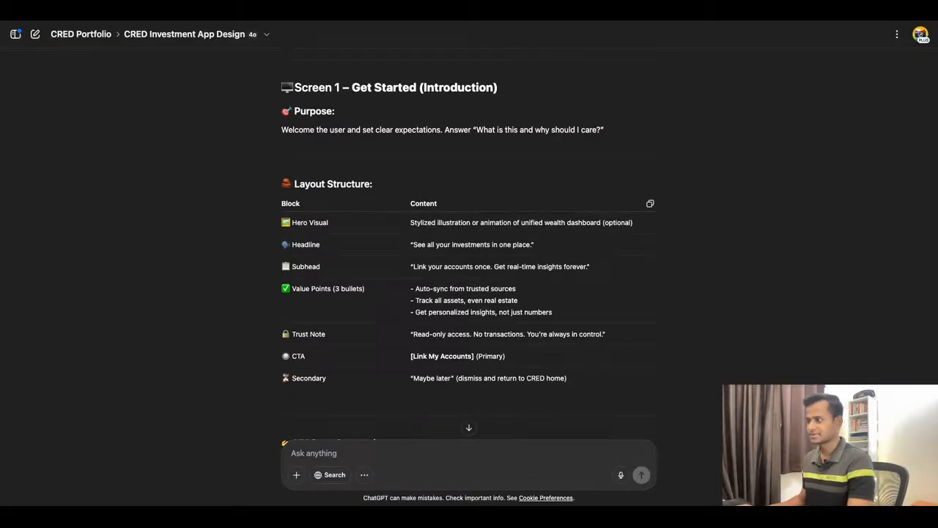
pyautogui.scroll(-5, 469, 256)
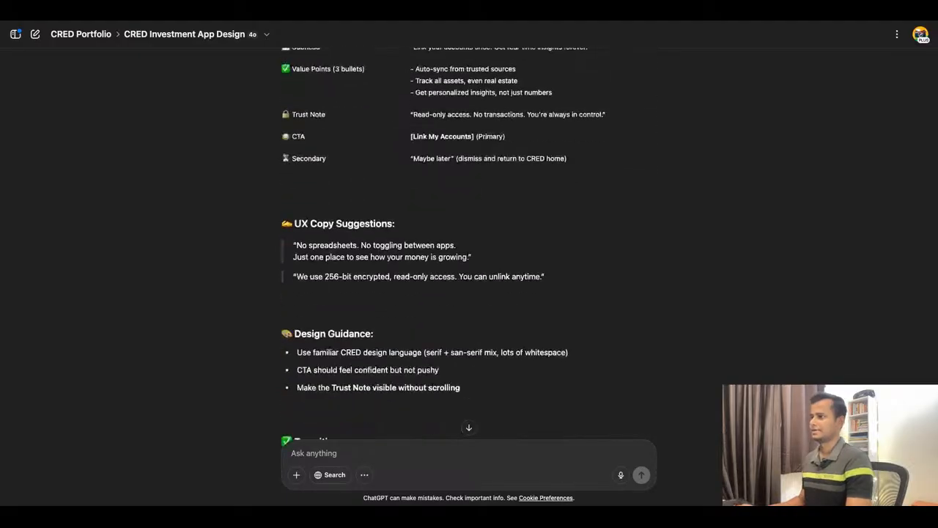
pyautogui.scroll(-4, 469, 268)
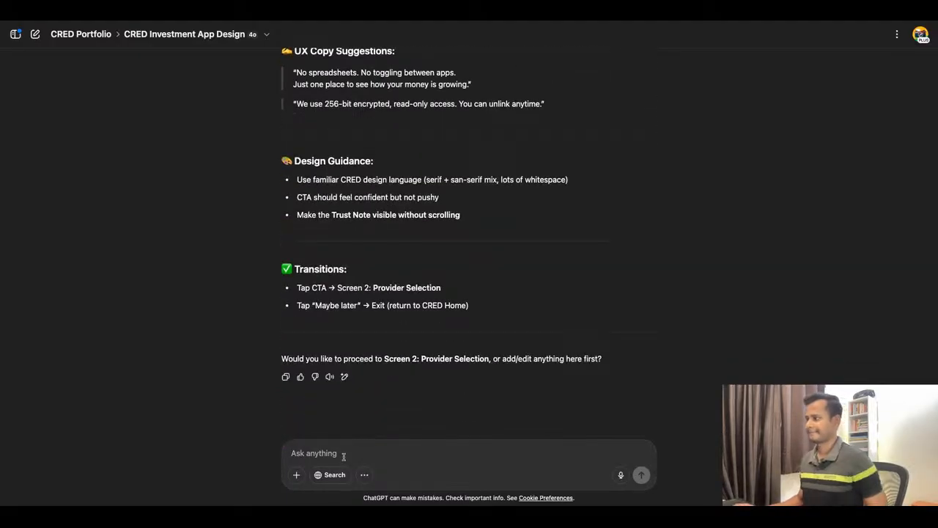
pyautogui.scroll(7, 454, 264)
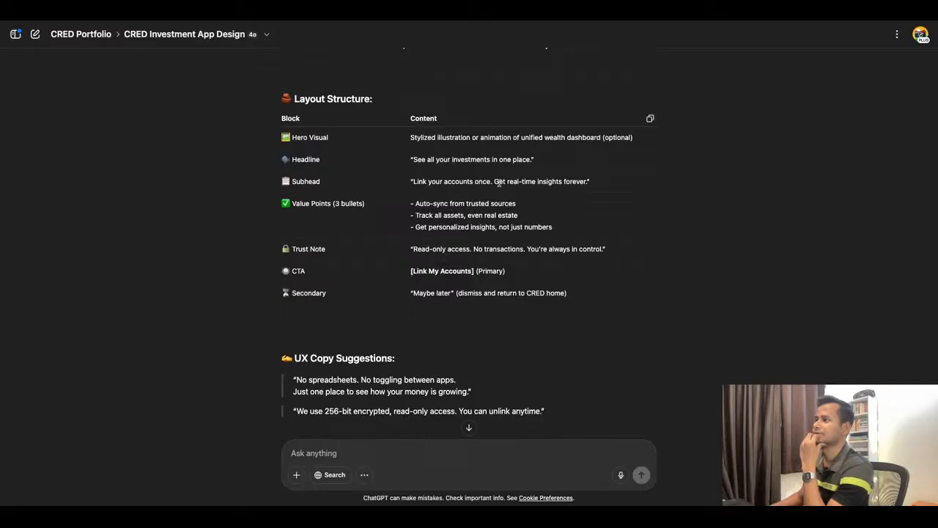
pyautogui.scroll(-7, 498, 183)
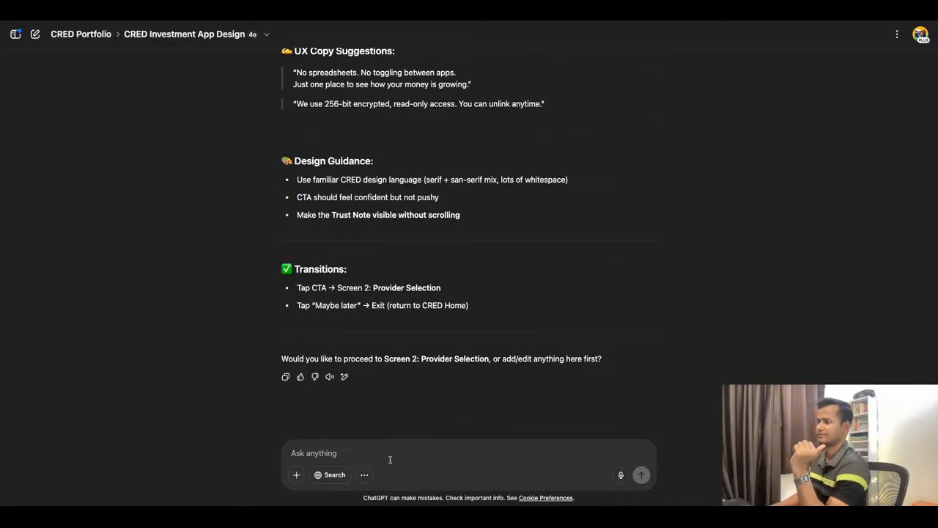
# Send the reply "Let's go next." to request the Screen 2: Provider Selection breakdown.
pyautogui.write('Let')
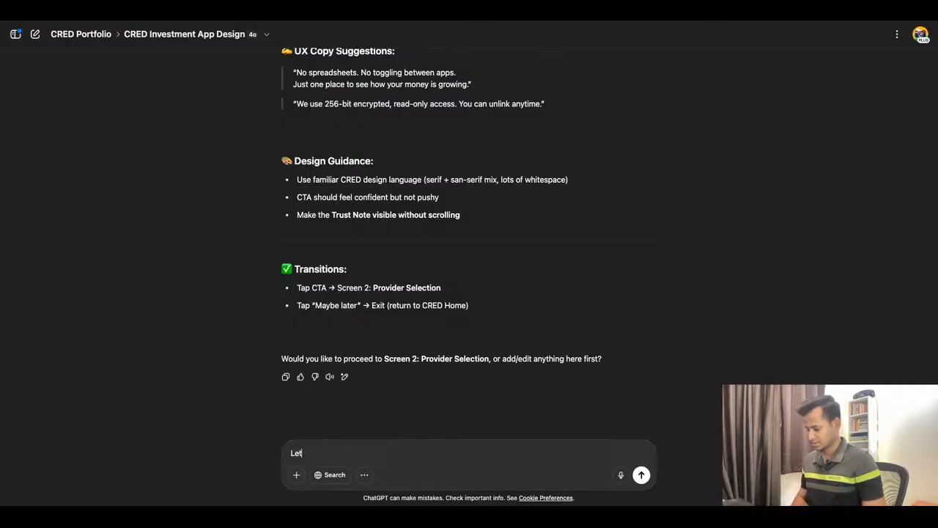
pyautogui.write("'s go next")
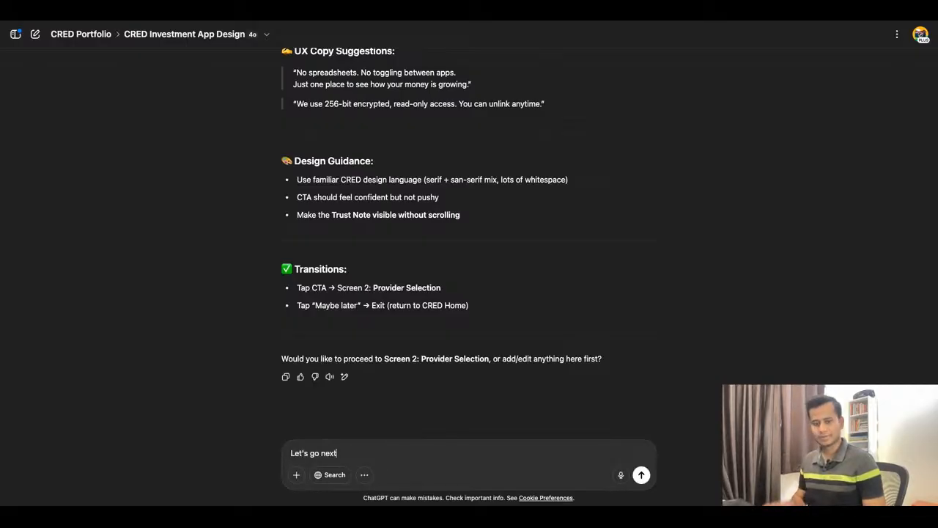
pyautogui.write('.')
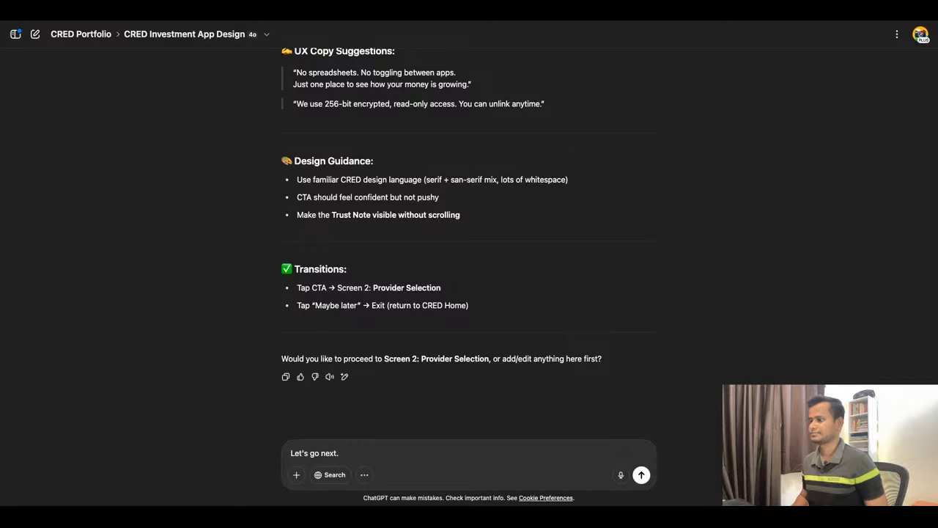
pyautogui.press('Return')
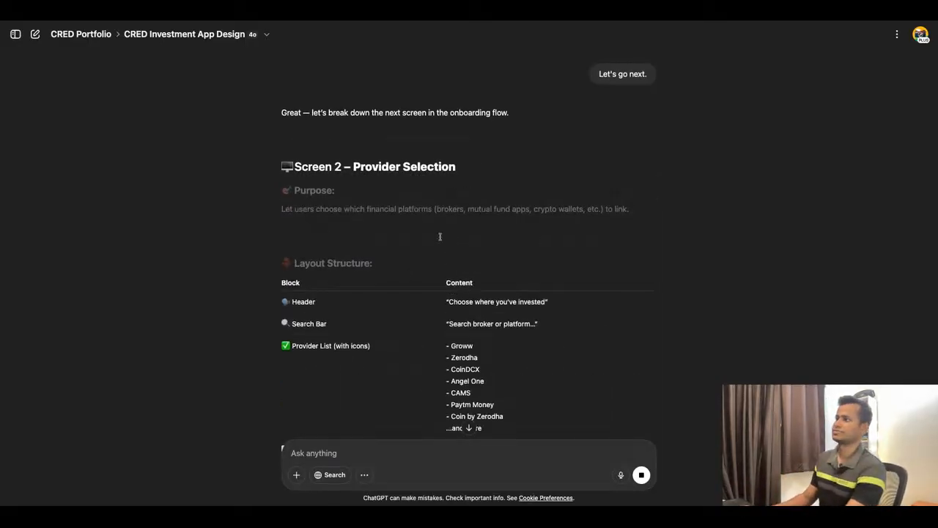
# Look over the start of the Screen 2 – Provider Selection breakdown and compare it with Screen 1's breakdown.
pyautogui.scroll(-1, 439, 237)
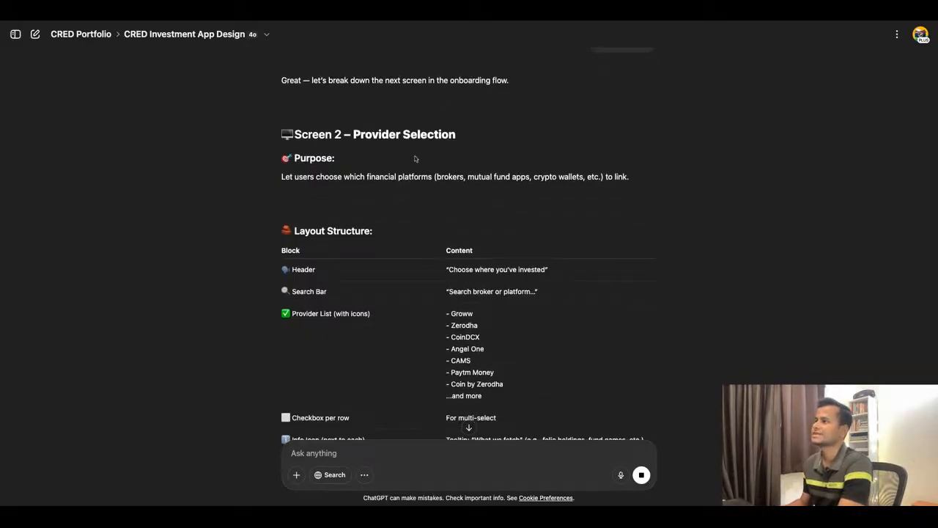
pyautogui.scroll(10, 415, 158)
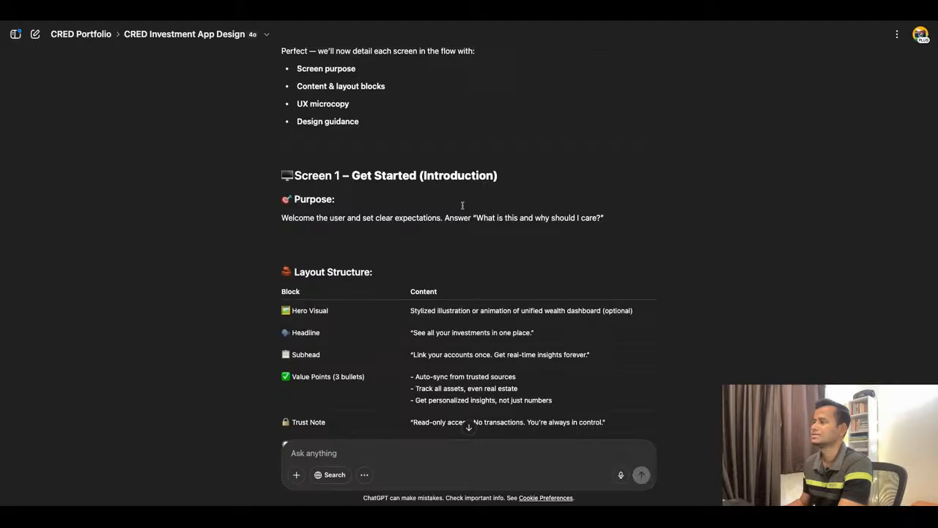
pyautogui.scroll(-4, 439, 258)
pyautogui.scroll(-4, 525, 175)
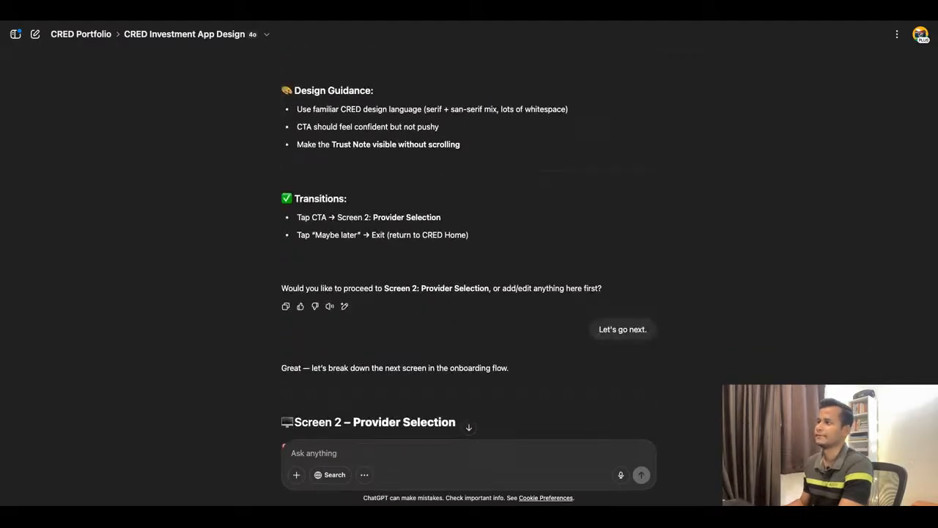
pyautogui.scroll(1, 469, 256)
pyautogui.scroll(-5, 496, 186)
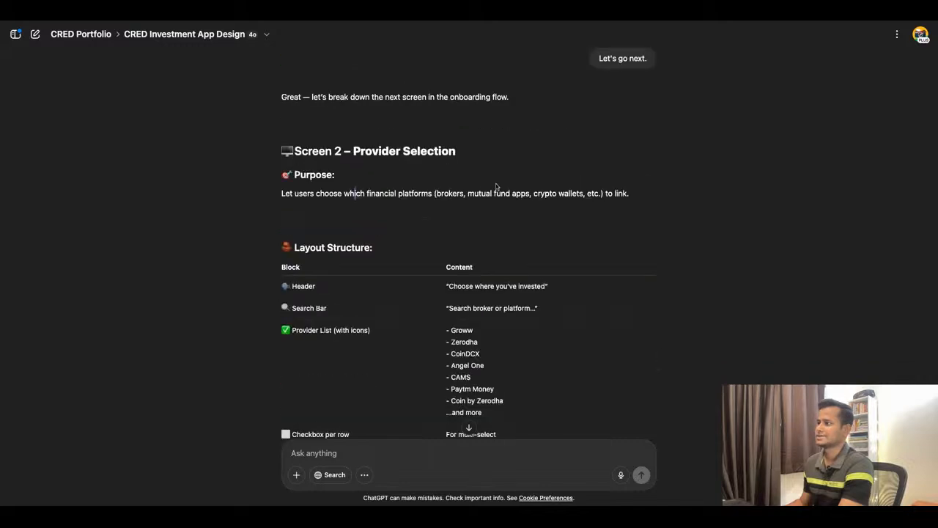
pyautogui.moveTo(354, 151); pyautogui.dragTo(482, 181)
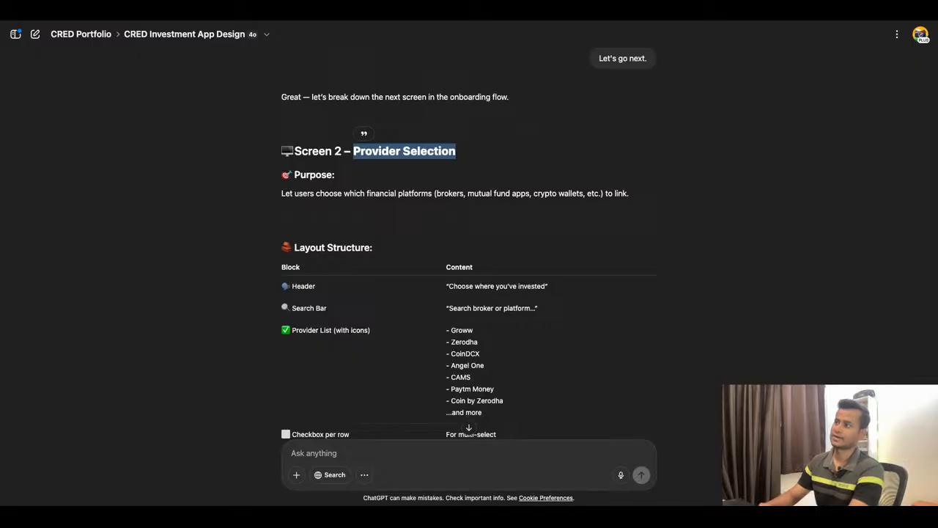
# Examine Screen 2's Layout Structure table, from the header and provider list to the info icon tooltip and Bottom Note.
pyautogui.scroll(-1, 560, 265)
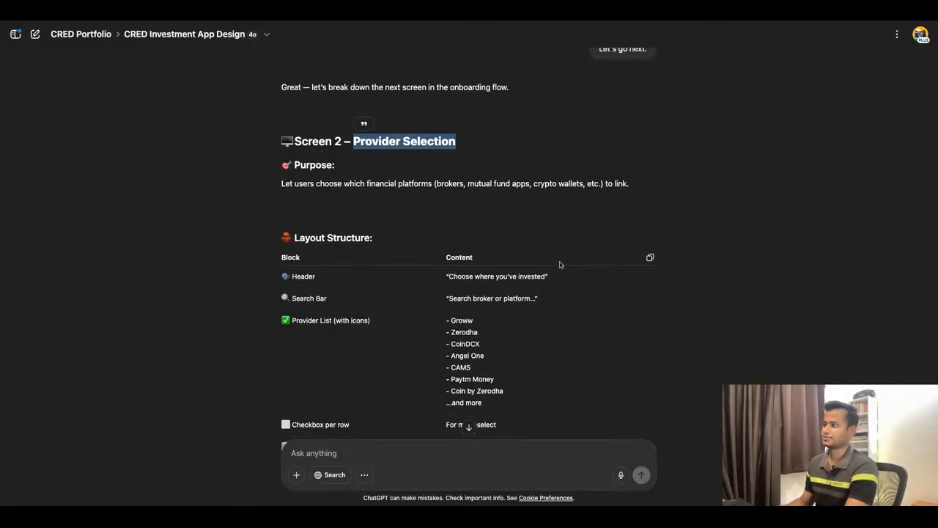
pyautogui.scroll(-4, 559, 265)
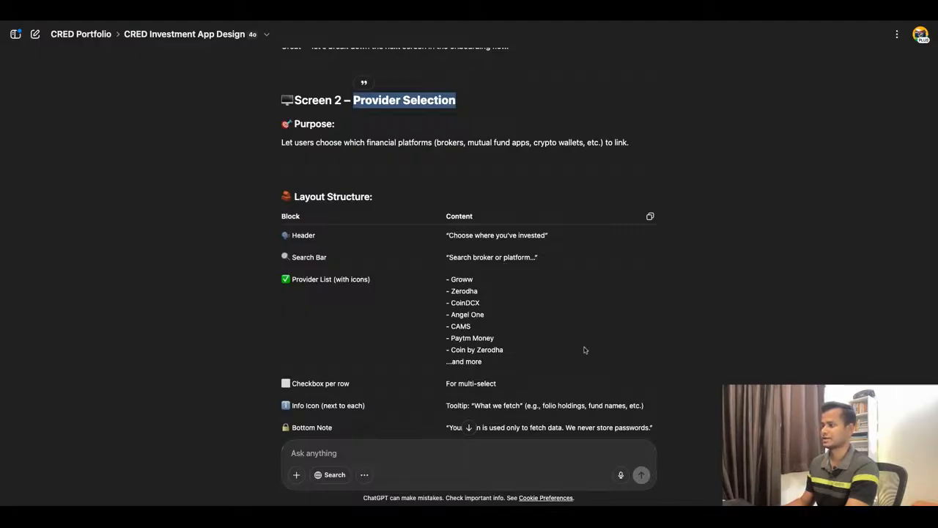
pyautogui.scroll(-1, 560, 328)
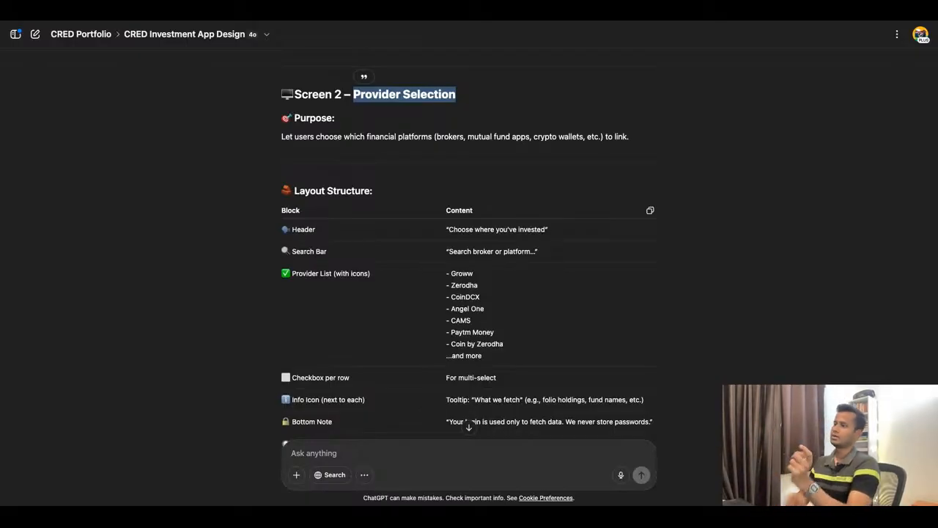
pyautogui.scroll(-3, 532, 276)
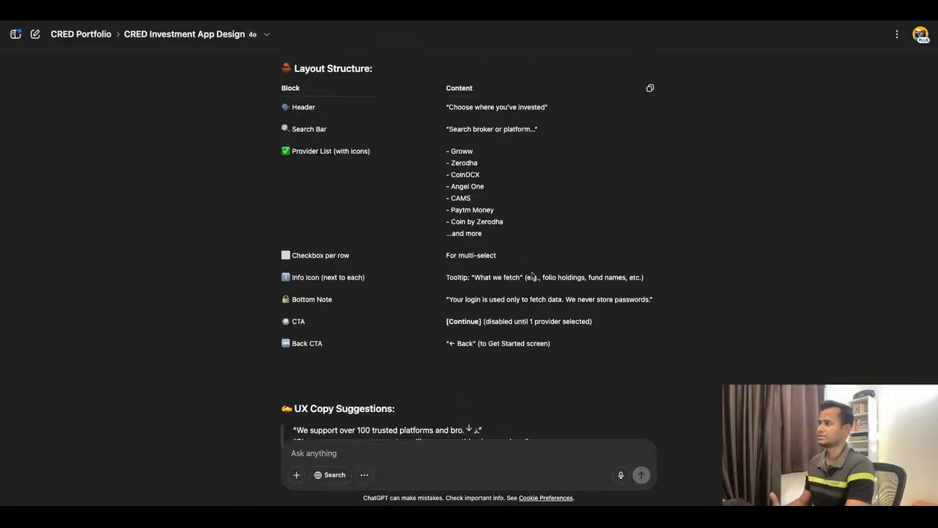
pyautogui.scroll(-1, 532, 276)
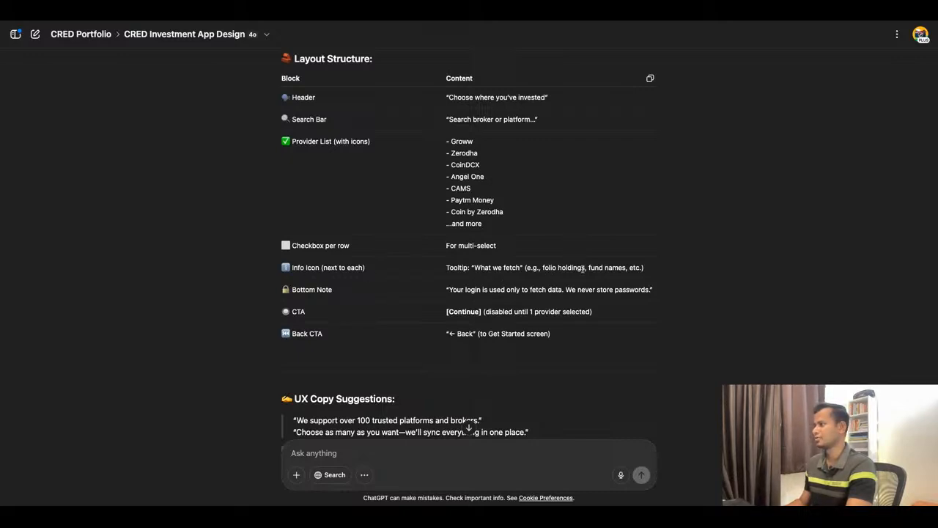
pyautogui.moveTo(588, 268); pyautogui.dragTo(606, 268)
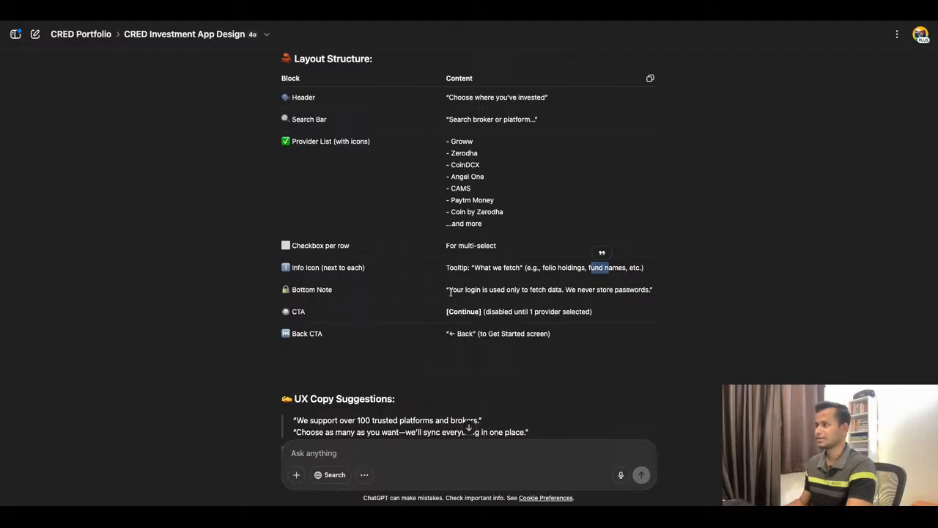
pyautogui.moveTo(448, 290); pyautogui.dragTo(612, 303)
pyautogui.scroll(-5, 612, 303)
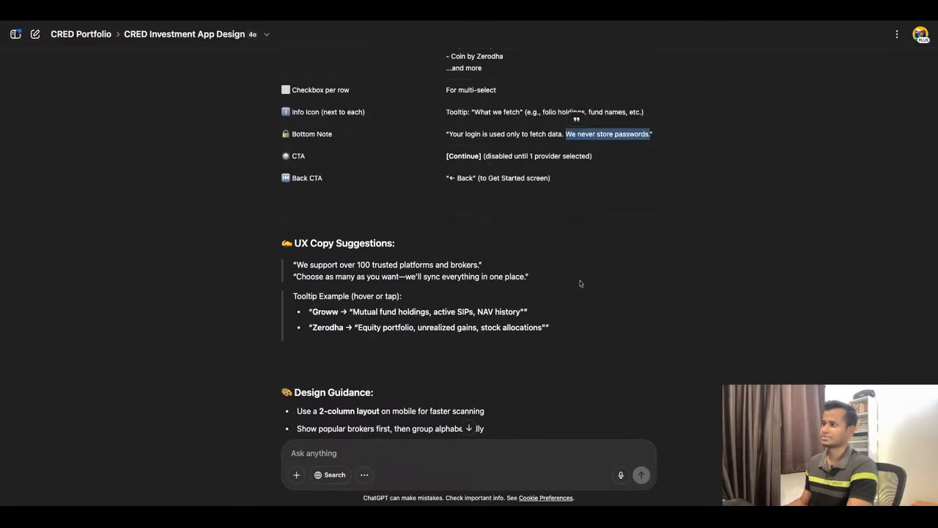
# Read Screen 2's UX Copy Suggestions, Design Guidance and Transitions through to the closing question about Screen 3.
pyautogui.scroll(-1, 609, 286)
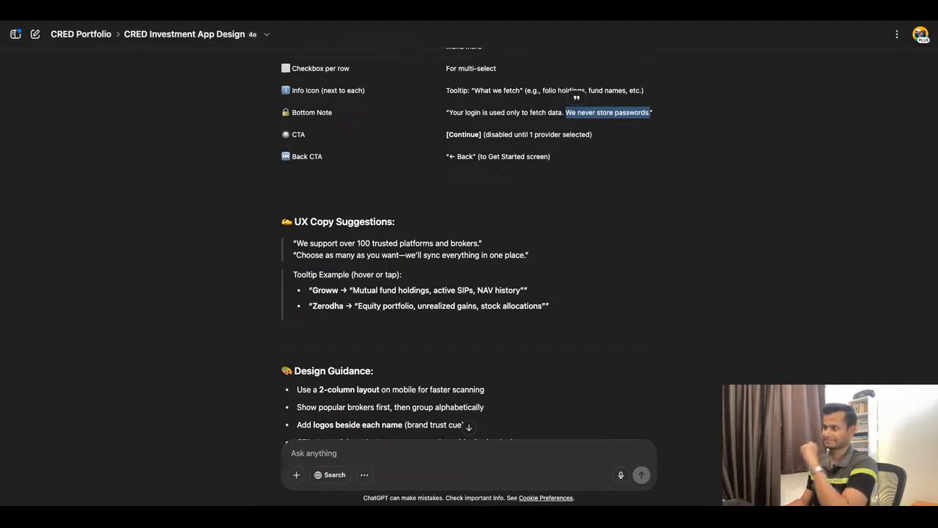
pyautogui.scroll(-1, 315, 270)
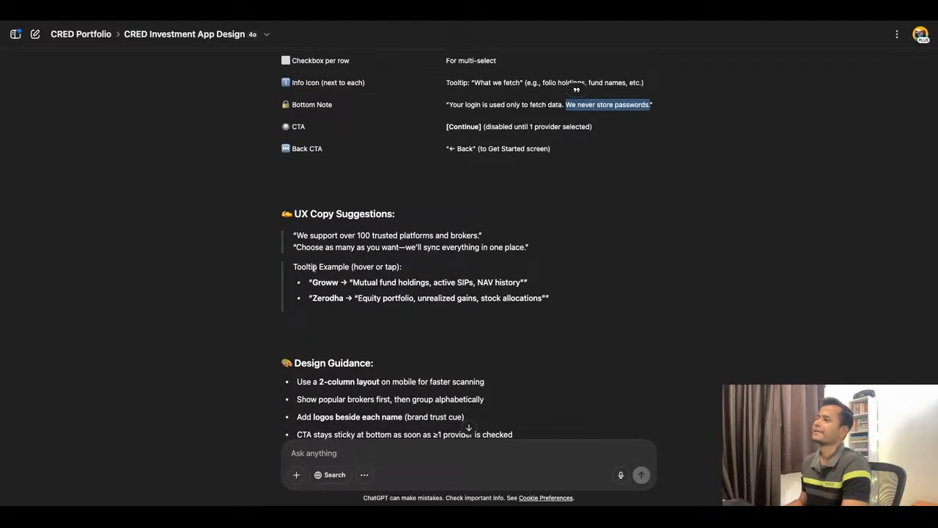
pyautogui.scroll(-3, 565, 259)
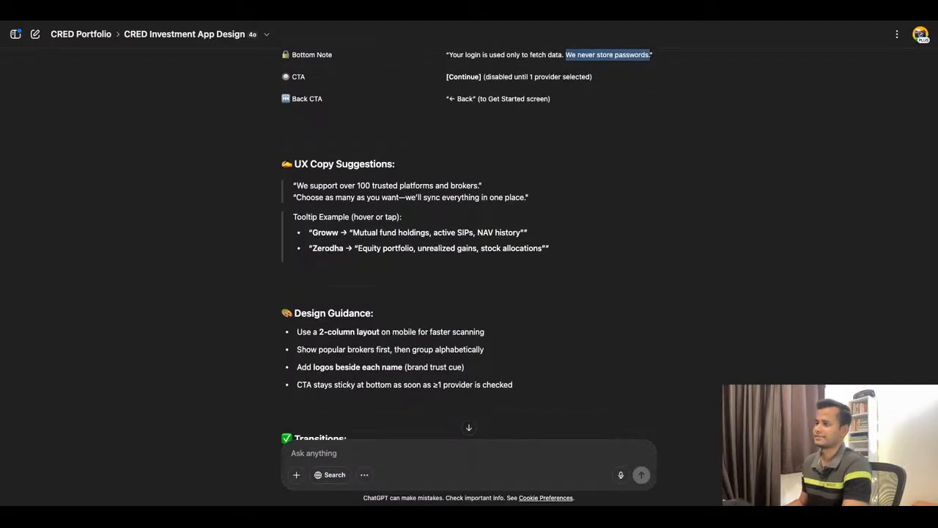
pyautogui.scroll(-4, 466, 238)
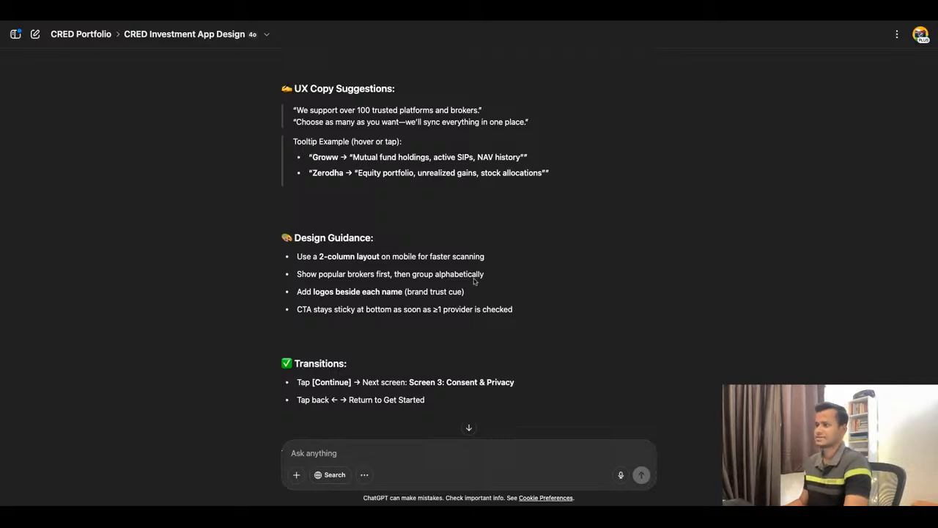
pyautogui.scroll(-4, 461, 281)
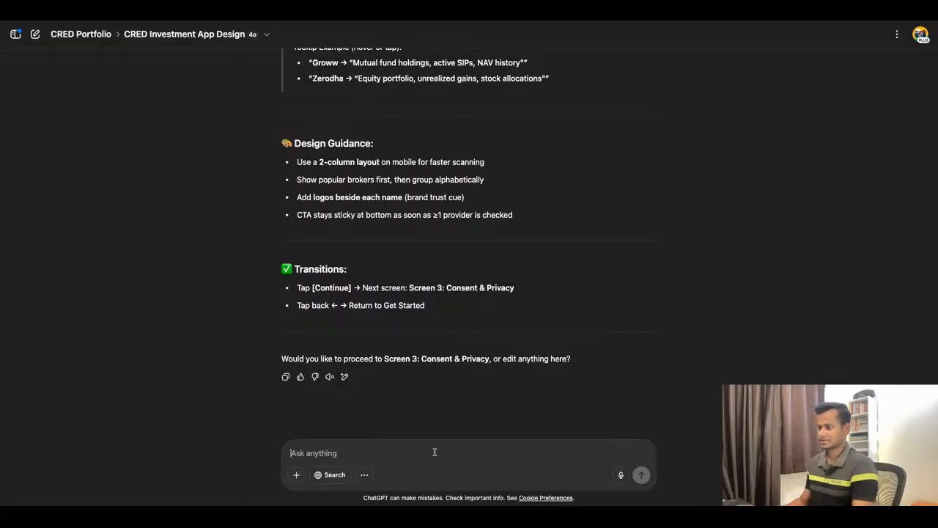
# Send the reply "Let's proceed to next." to request the Screen 3: Consent & Privacy breakdown.
pyautogui.write("Let's ")
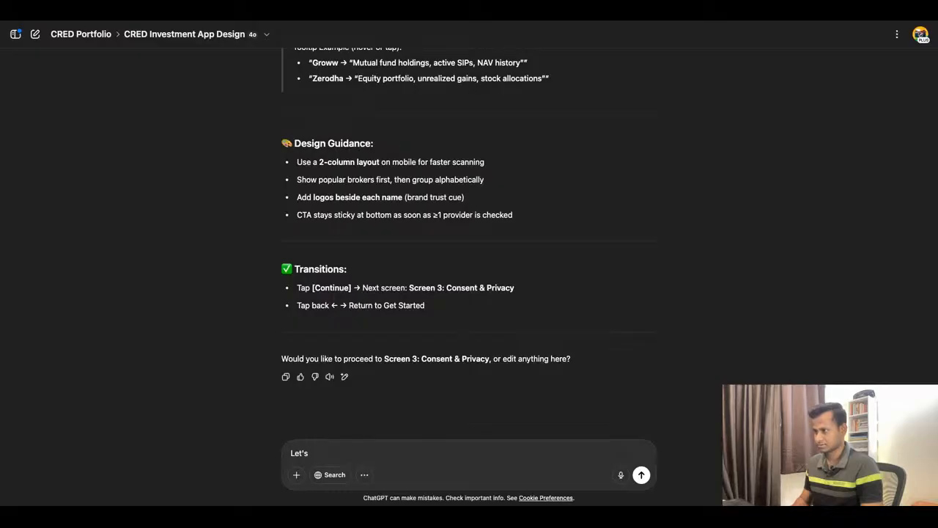
pyautogui.write('proceed')
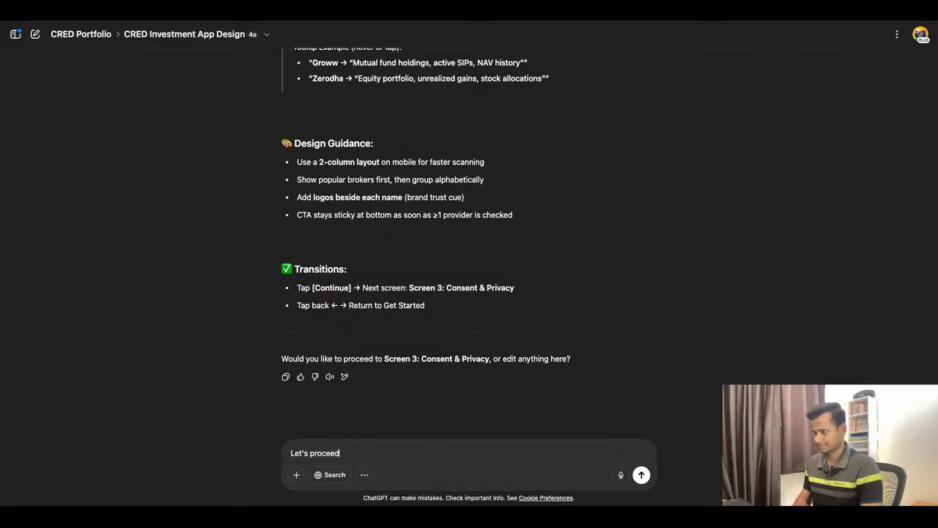
pyautogui.write(' to ')
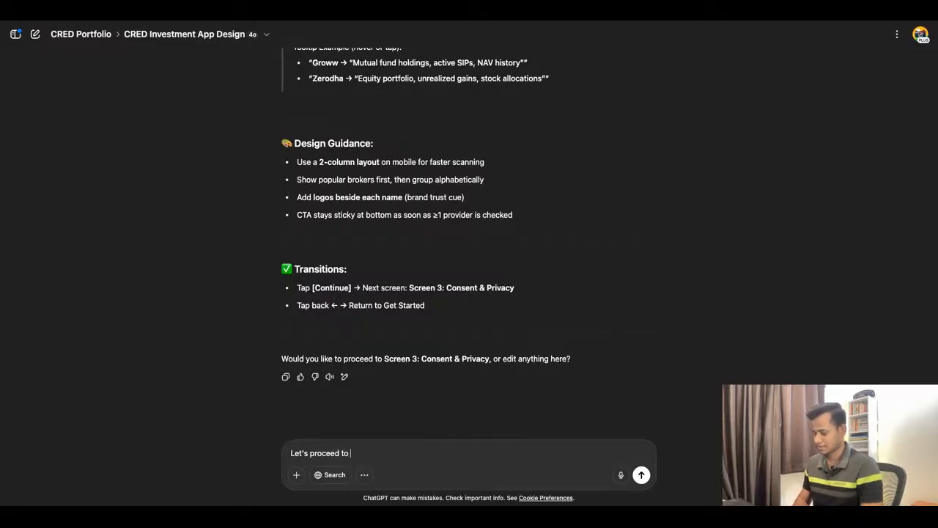
pyautogui.write('next.')
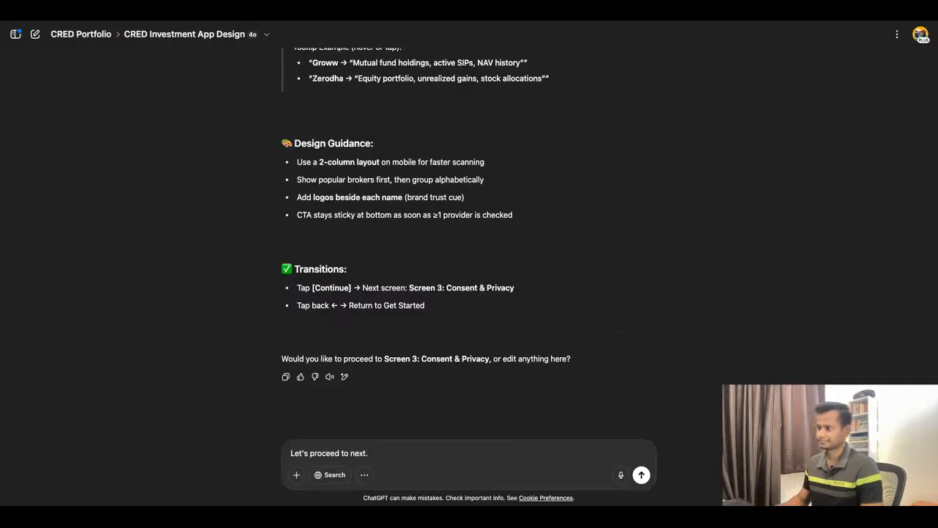
pyautogui.hotkey('ctrl', 'a')
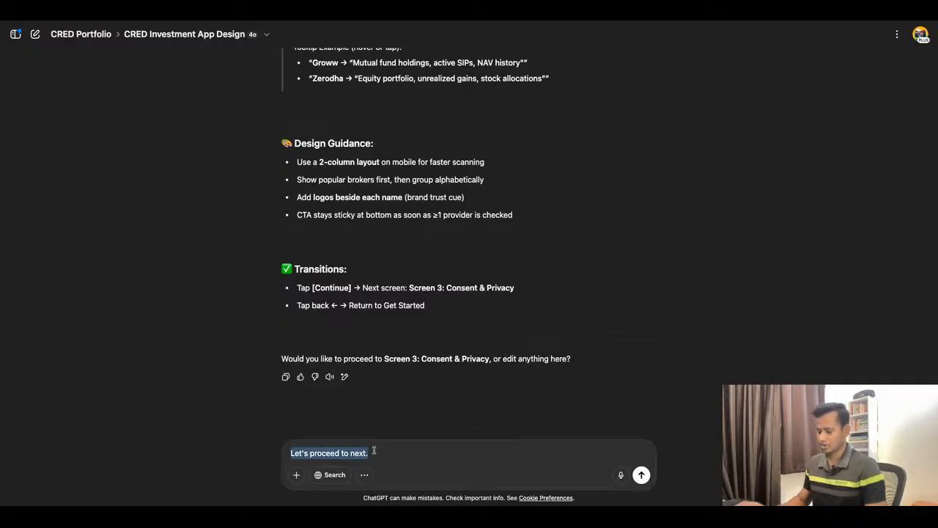
pyautogui.click(642, 476)
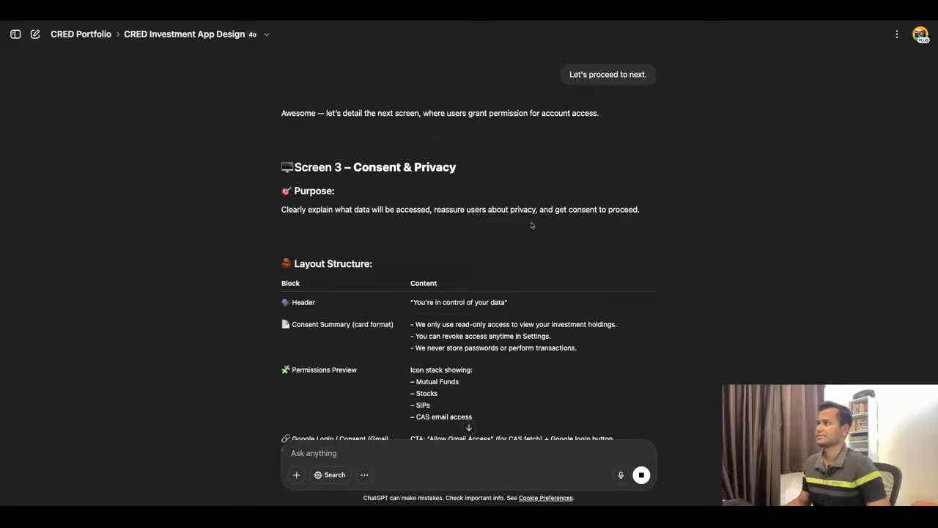
# Examine the Screen 3 – Consent & Privacy breakdown from its Layout Structure and "Allow Gmail Access" CTA to the Gmail consent message, Design Guidance and Transitions.
pyautogui.scroll(-1, 532, 225)
pyautogui.scroll(-2, 531, 222)
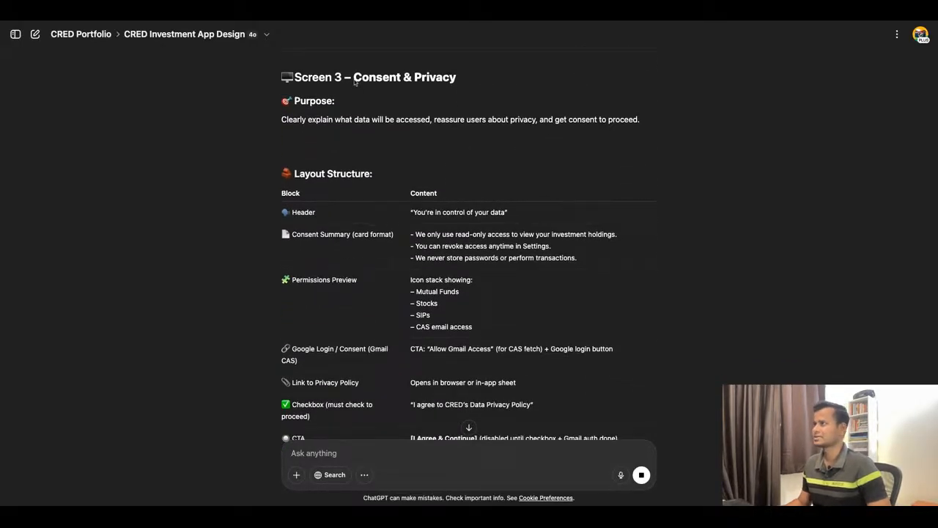
pyautogui.scroll(-1, 484, 293)
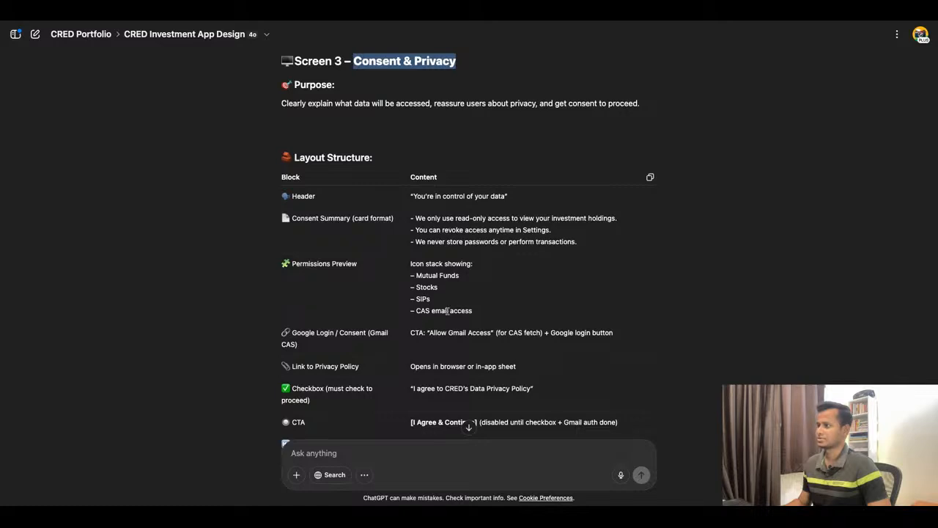
pyautogui.scroll(-2, 546, 316)
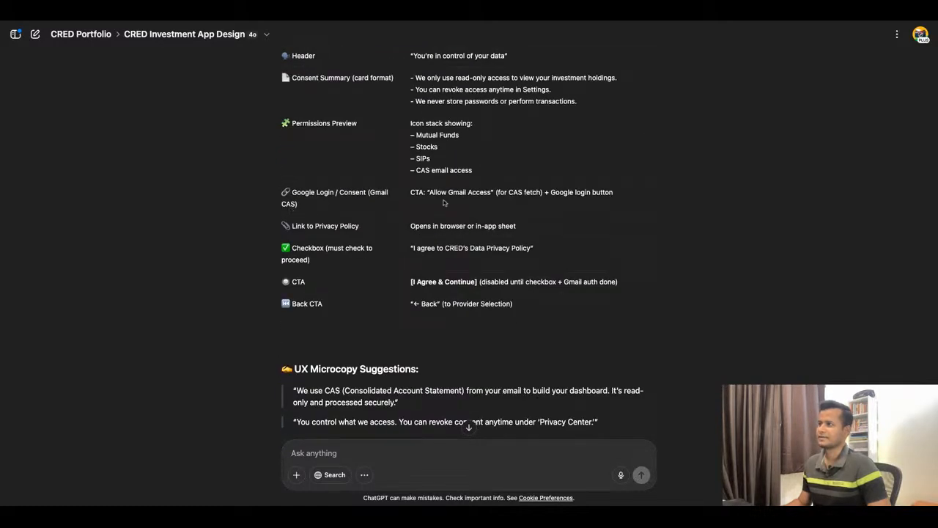
pyautogui.moveTo(430, 194); pyautogui.dragTo(495, 194)
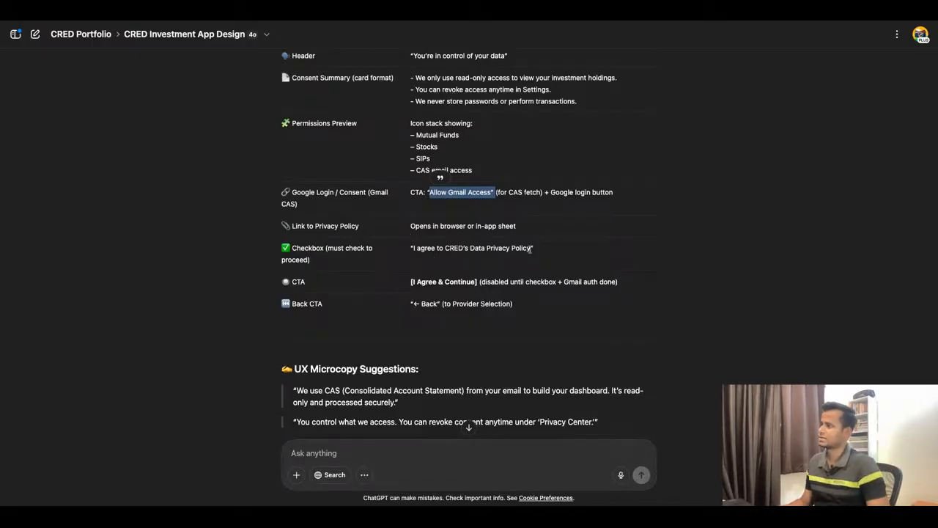
pyautogui.scroll(-3, 530, 249)
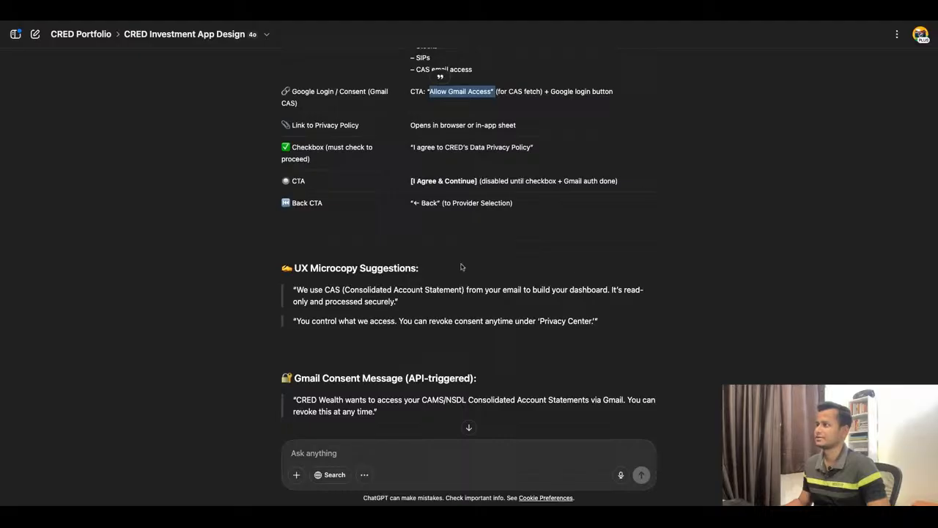
pyautogui.scroll(-1, 477, 281)
pyautogui.scroll(-8, 475, 281)
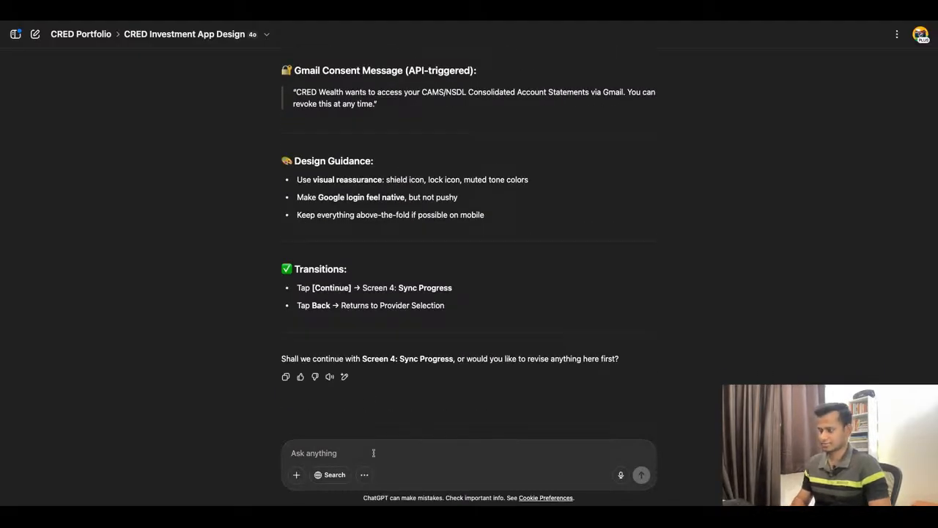
# Reply "Let's proceed to next." to get the Screen 4: Sync Progress breakdown.
pyautogui.write("Let's proceed to next.")
pyautogui.press('Return')
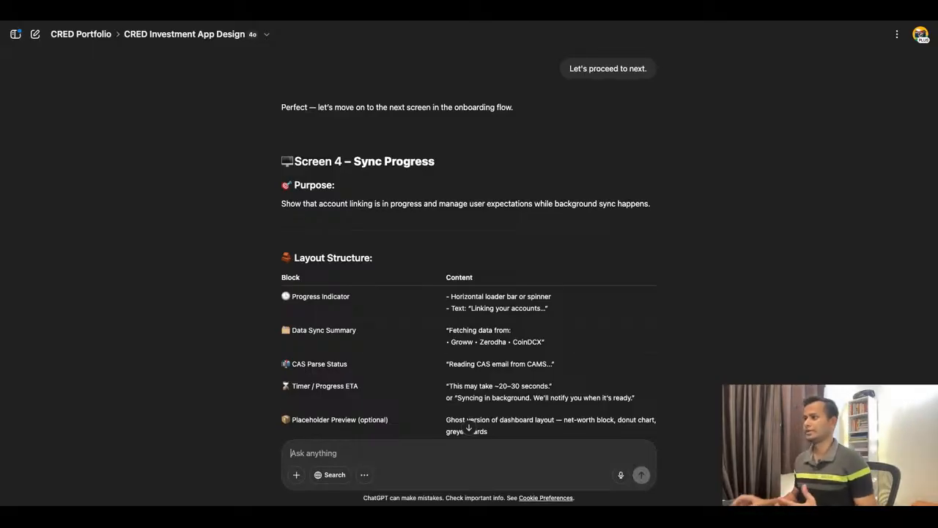
# Review the Screen 4 – Sync Progress breakdown and reply "Let's proceed to next." to request Screen 5: Dashboard (First Visit).
pyautogui.scroll(-4, 497, 247)
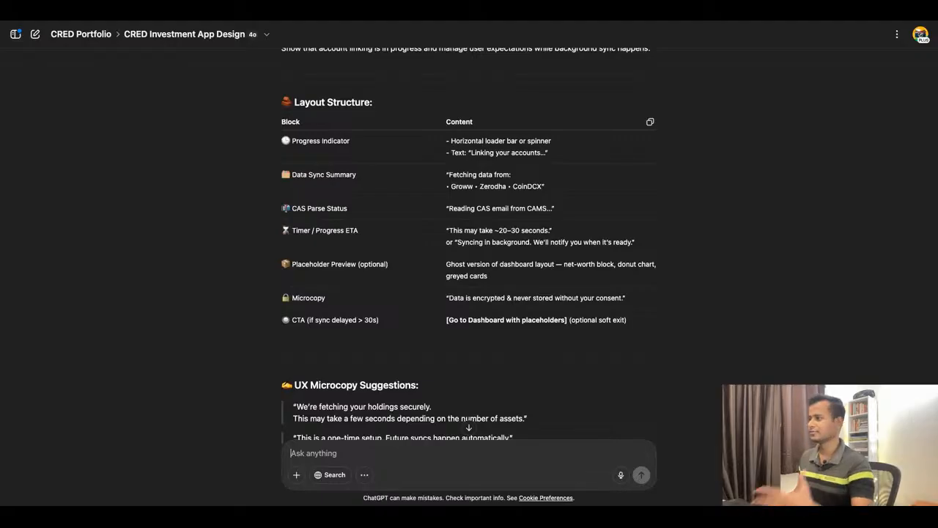
pyautogui.scroll(-5, 469, 242)
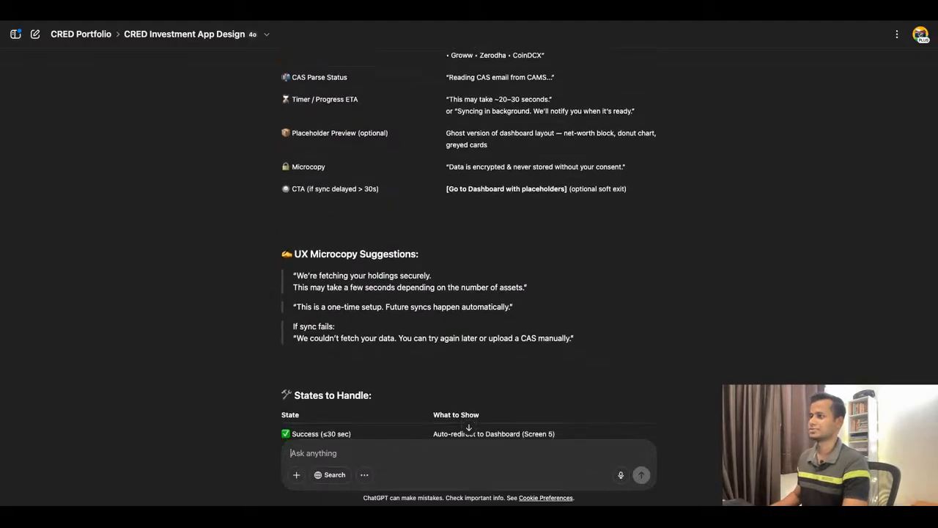
pyautogui.scroll(-6, 469, 241)
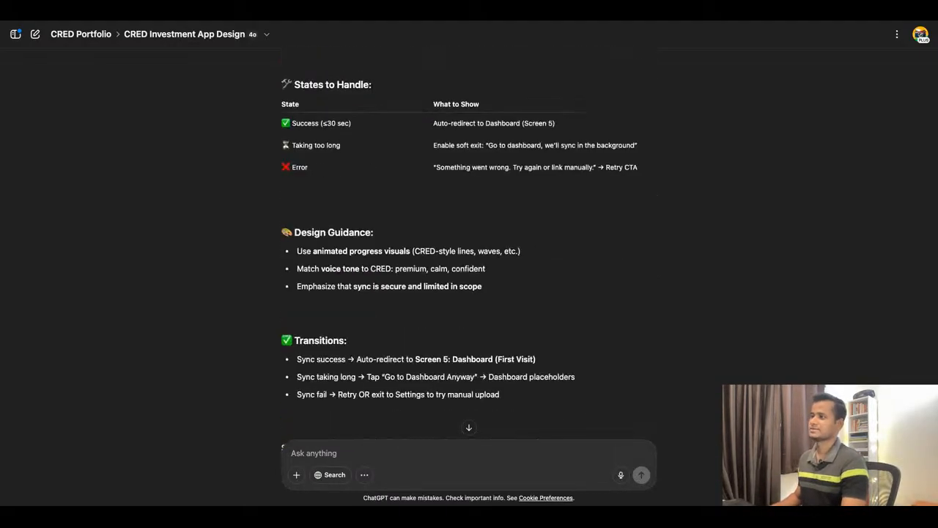
pyautogui.scroll(12, 469, 242)
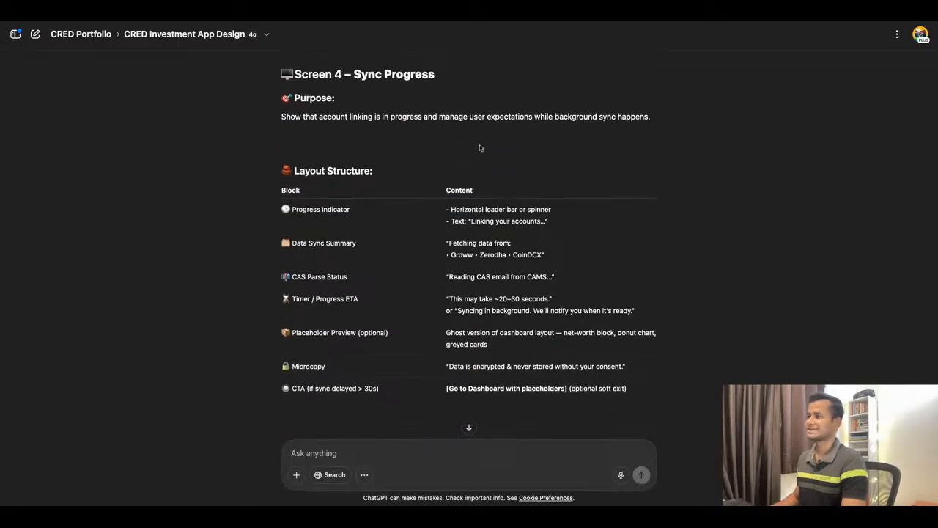
pyautogui.scroll(-7, 483, 150)
pyautogui.scroll(-7, 483, 220)
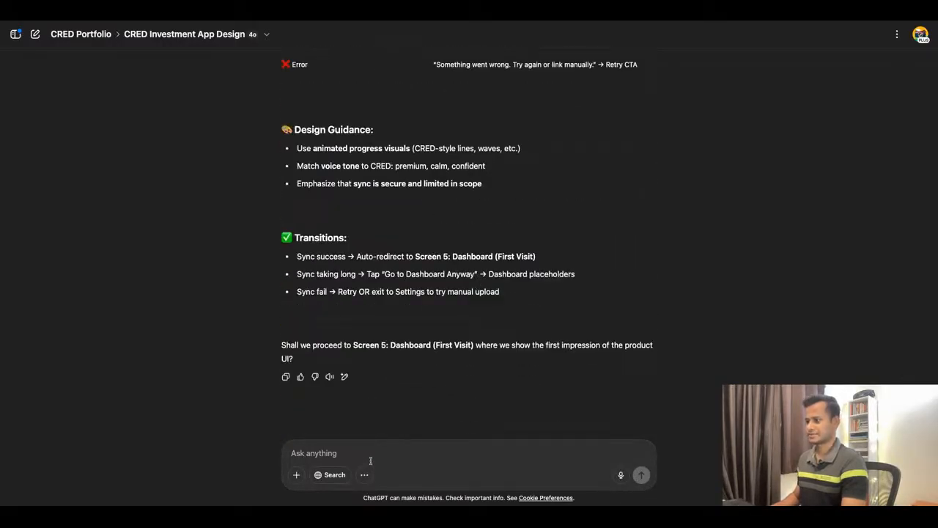
pyautogui.write("Let's proceed to next.")
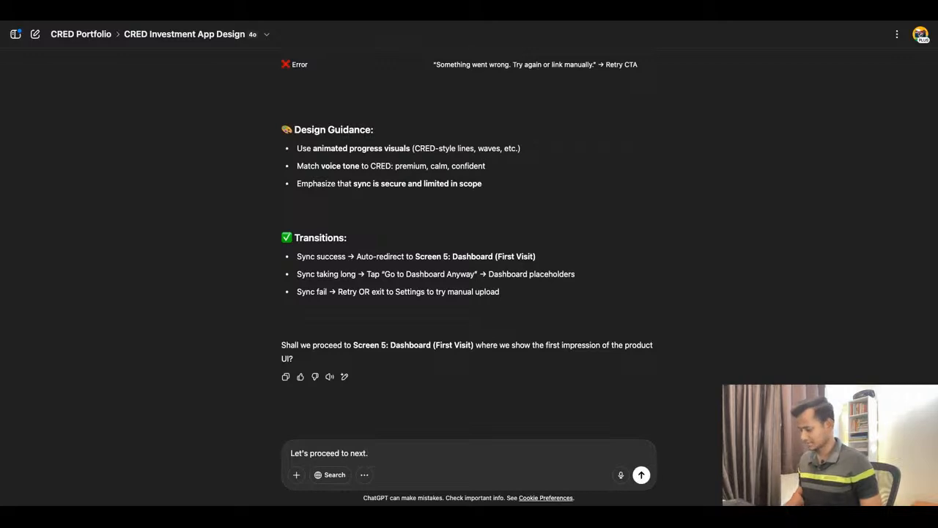
pyautogui.press('Return')
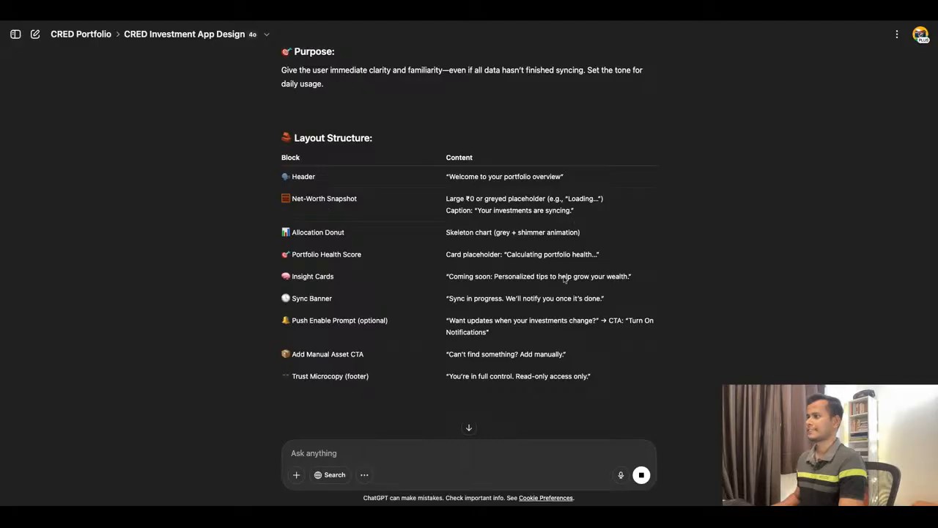
# Review Screen 5's Layout Structure, Design Guidance and Transitions and reply "Let's proceed to next." to request Screen 6: Dashboard (Synced State).
pyautogui.scroll(-1, 564, 279)
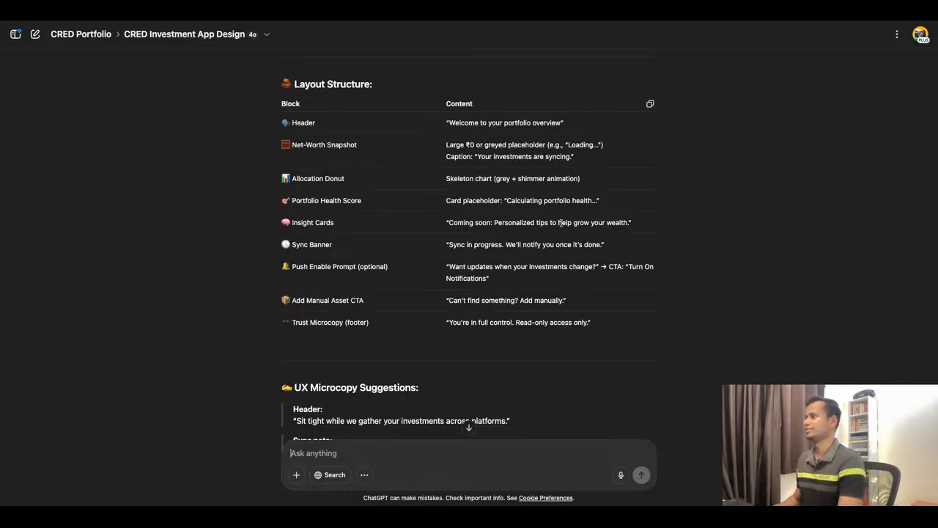
pyautogui.scroll(-1, 561, 222)
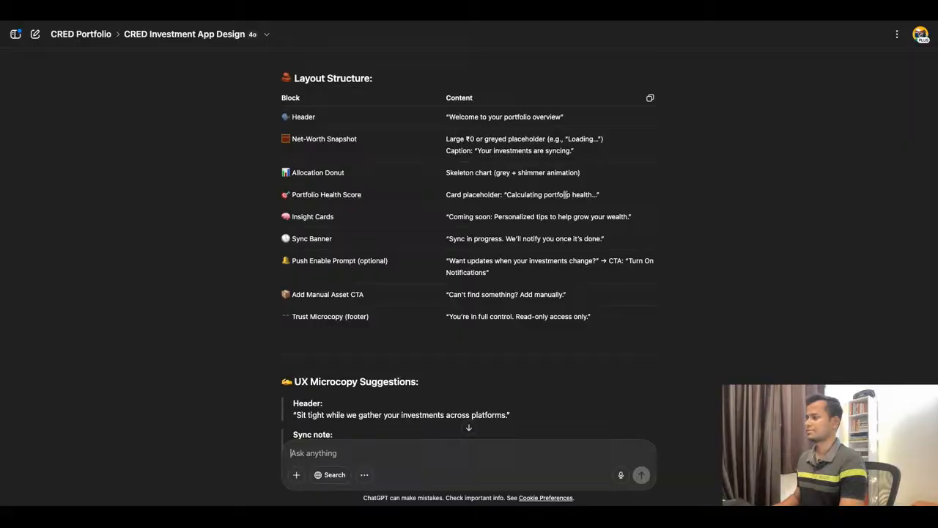
pyautogui.scroll(-3, 565, 194)
pyautogui.scroll(-8, 500, 199)
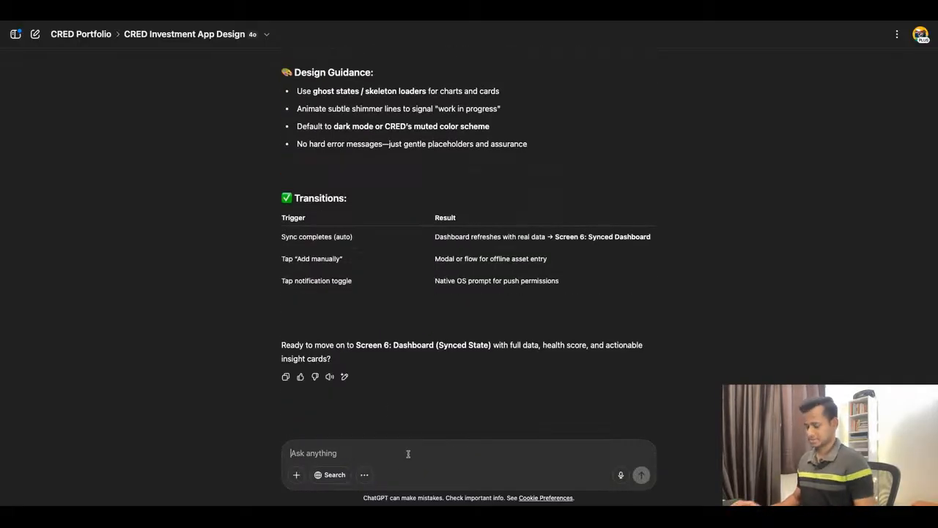
pyautogui.write("Let's proceed to next.")
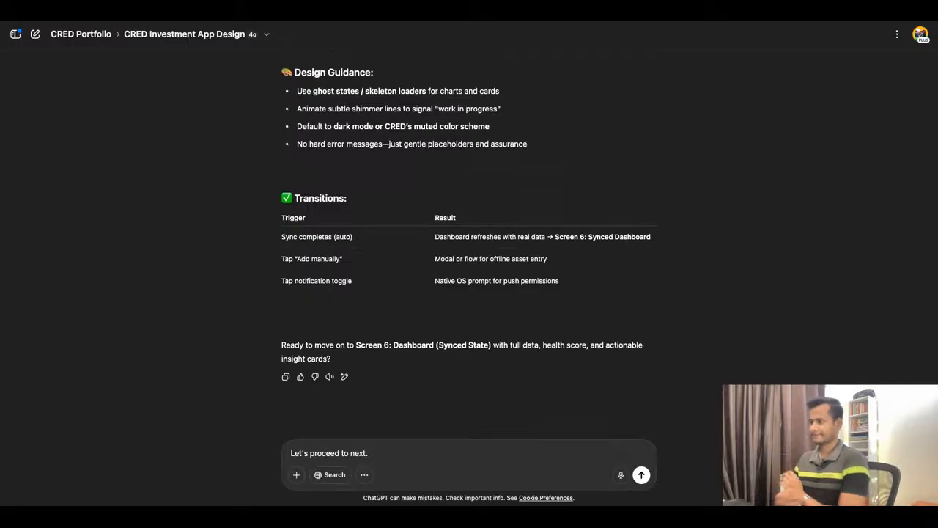
pyautogui.press('Return')
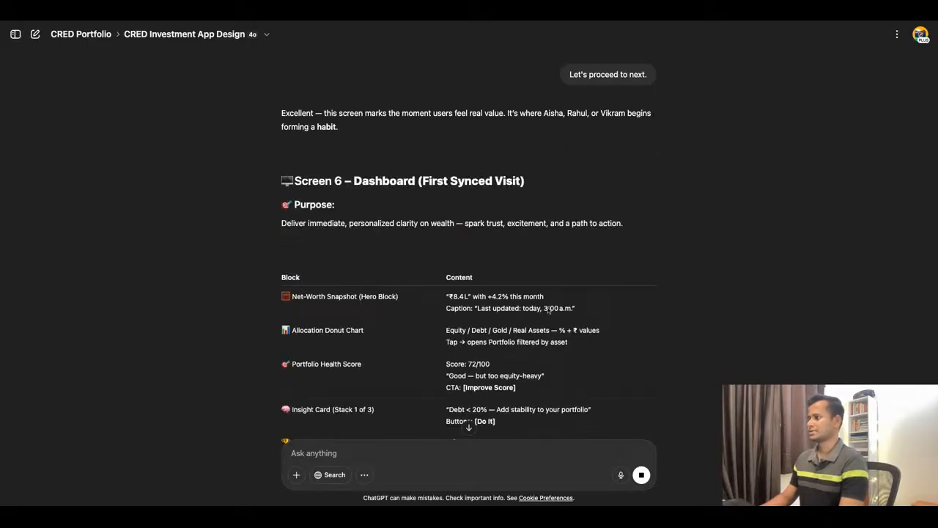
# Examine Screen 6 – Dashboard (First Synced Visit), from its Purpose to the Net-Worth Snapshot, Allocation Donut Chart and Portfolio Health Score blocks.
pyautogui.scroll(-1, 549, 311)
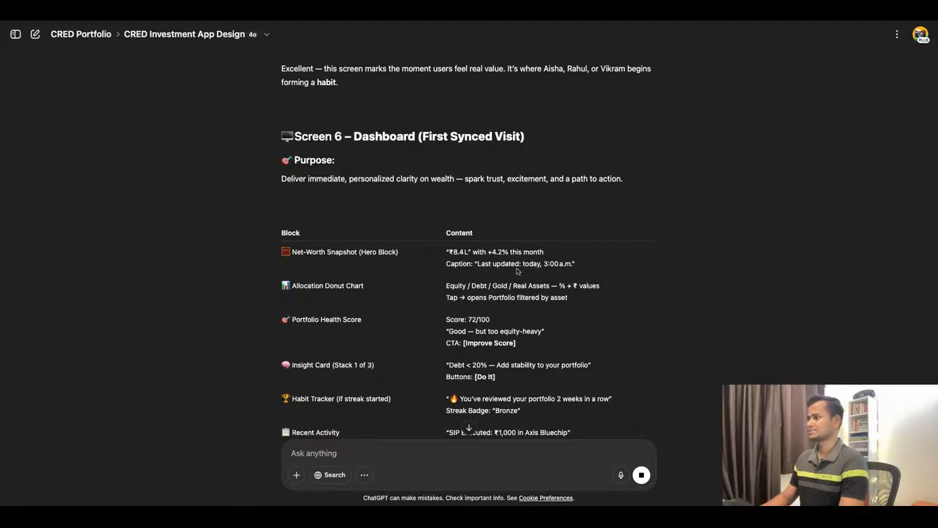
pyautogui.scroll(-1, 461, 275)
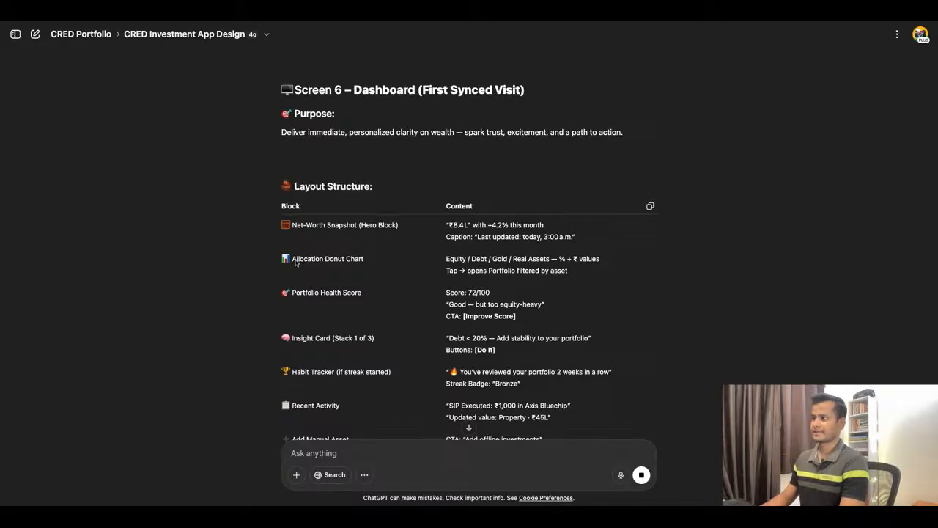
pyautogui.scroll(-1, 470, 264)
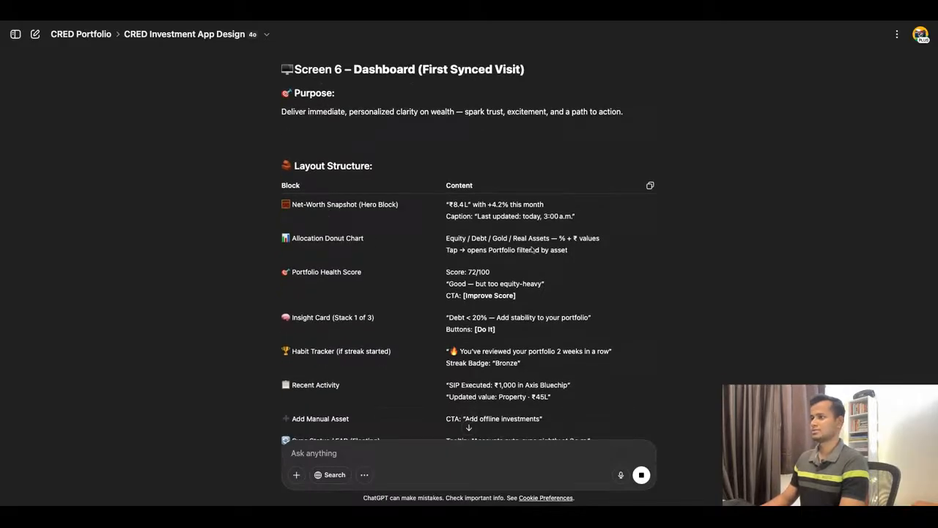
pyautogui.scroll(-1, 533, 250)
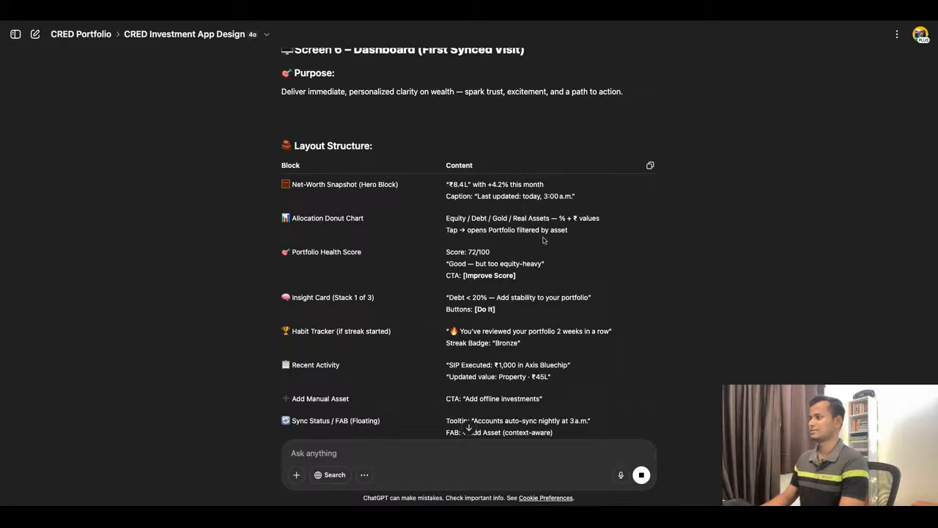
pyautogui.moveTo(296, 218); pyautogui.dragTo(365, 219)
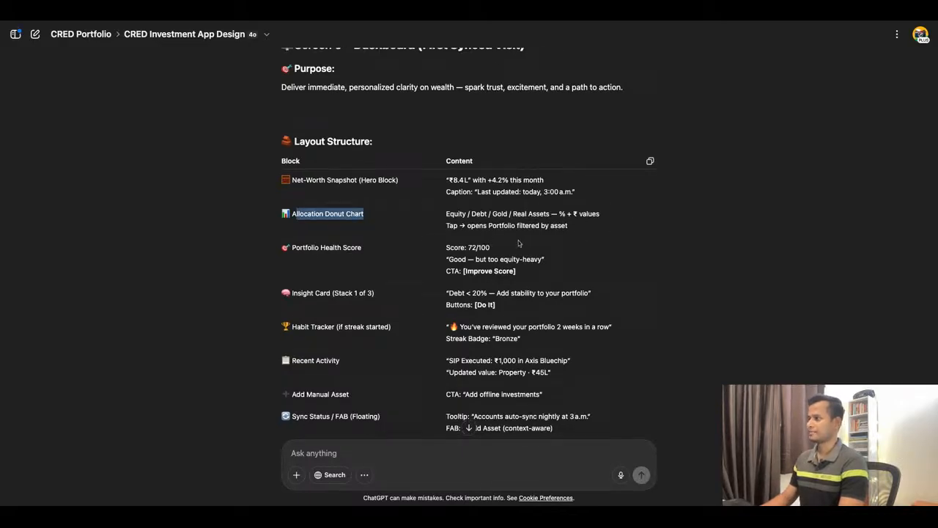
pyautogui.scroll(-2, 575, 240)
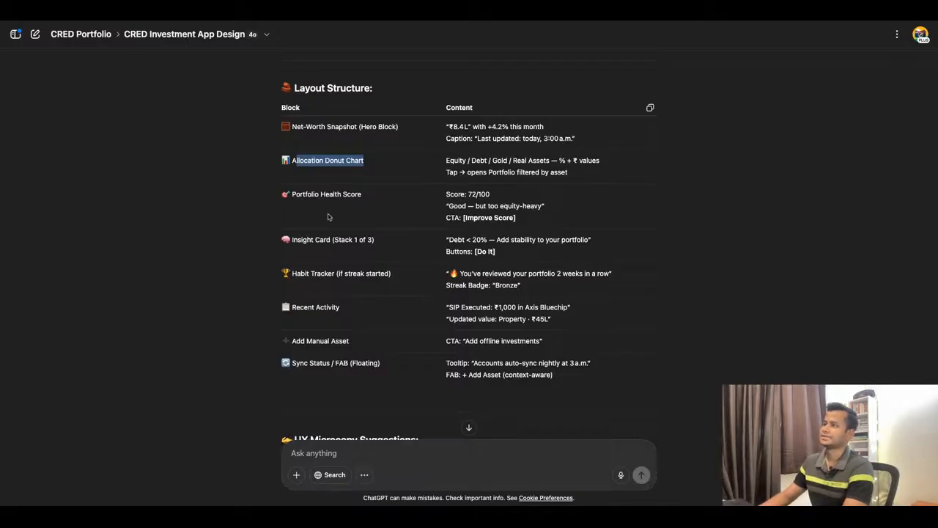
pyautogui.scroll(-1, 330, 215)
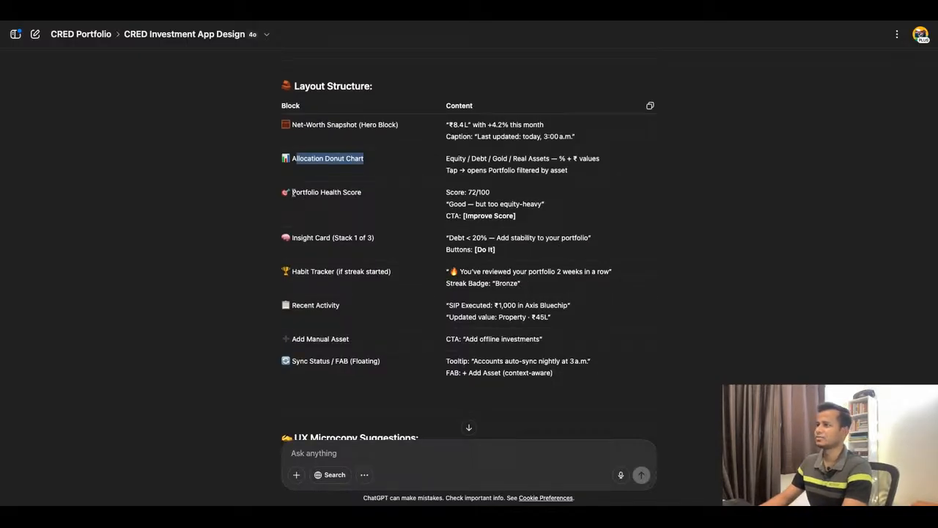
pyautogui.moveTo(293, 192); pyautogui.dragTo(362, 193)
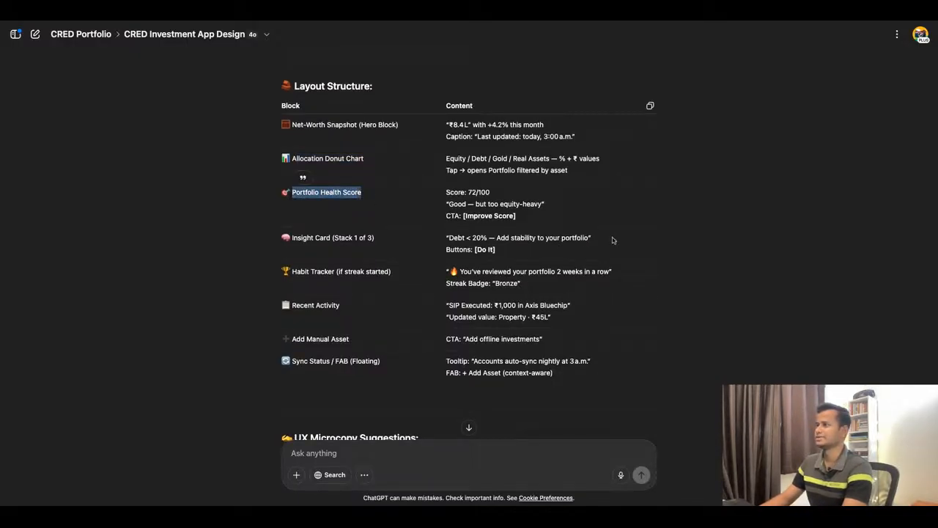
pyautogui.moveTo(472, 192); pyautogui.dragTo(482, 194)
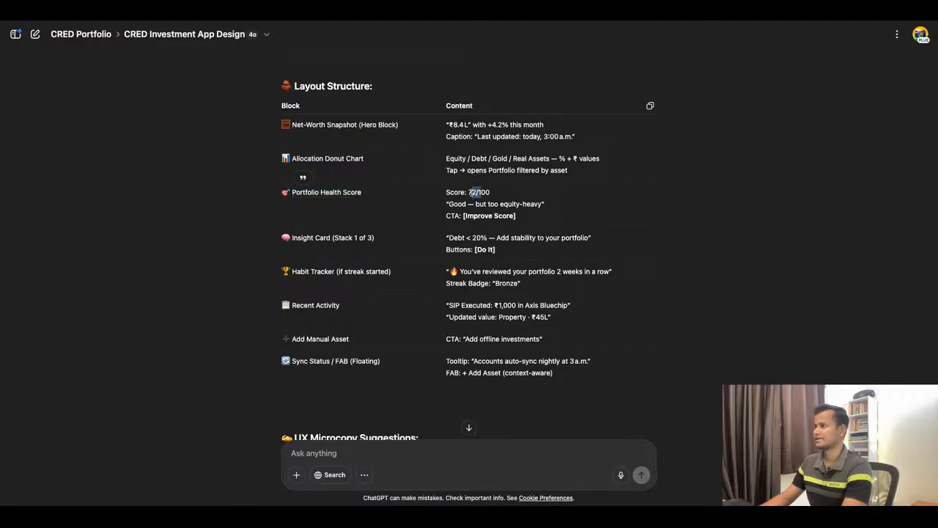
pyautogui.click(484, 195)
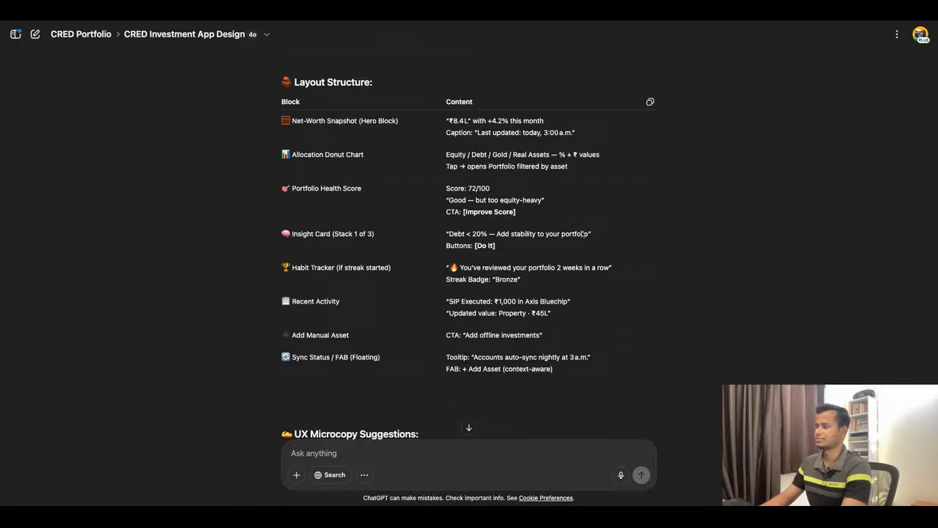
# Examine the remaining Screen 6 layout blocks, from Insight Card and Habit Tracker to Recent Activity, Add Manual Asset and Sync Status / FAB.
pyautogui.scroll(-1, 428, 277)
pyautogui.moveTo(292, 221); pyautogui.dragTo(327, 221)
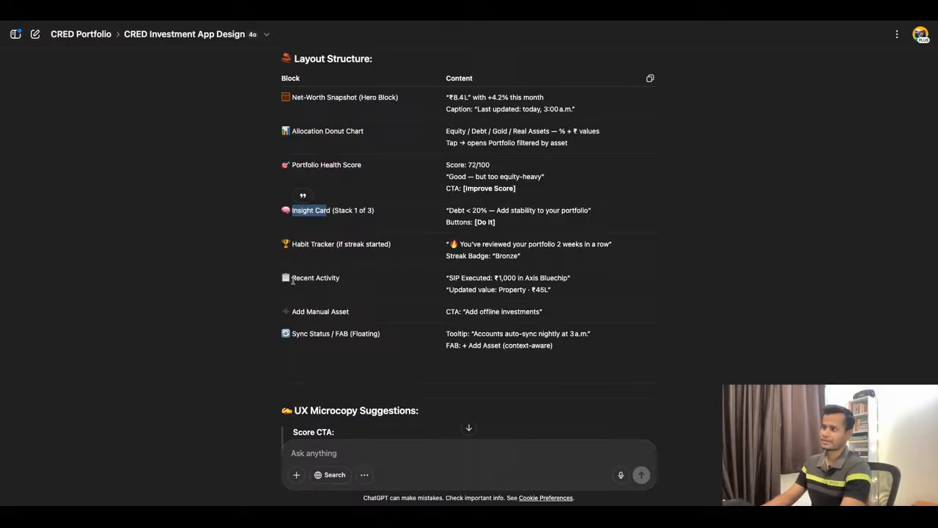
pyautogui.moveTo(292, 279); pyautogui.dragTo(339, 278)
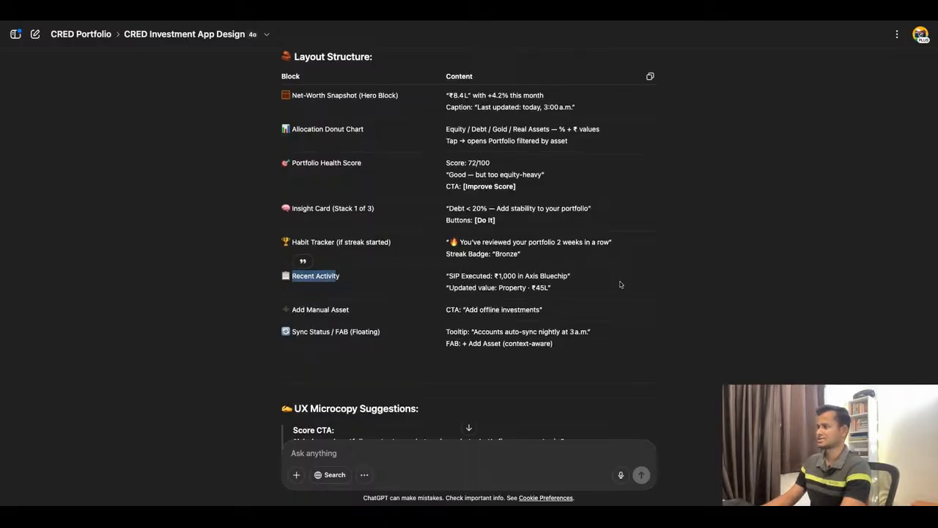
pyautogui.scroll(-1, 571, 301)
pyautogui.scroll(-2, 542, 288)
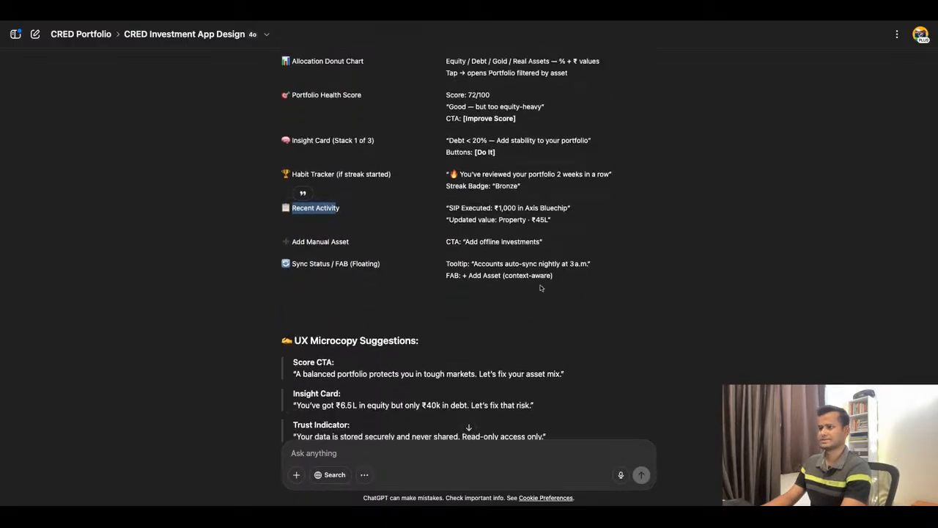
# Review Screen 6's UX Microcopy Suggestions, Design Guidance and Transitions and reply "Let's proceed to next." to request Screen 7: Insight Card Action Sheet.
pyautogui.scroll(-2, 475, 295)
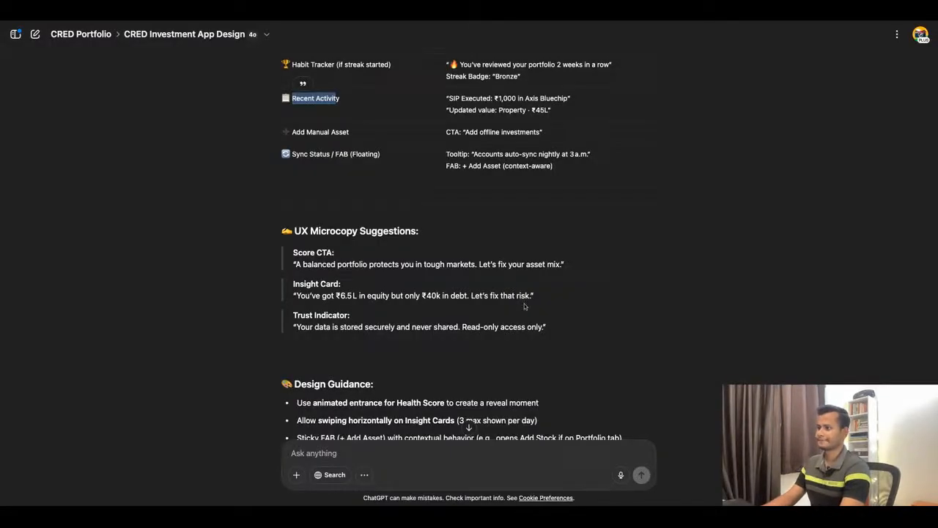
pyautogui.scroll(-3, 524, 303)
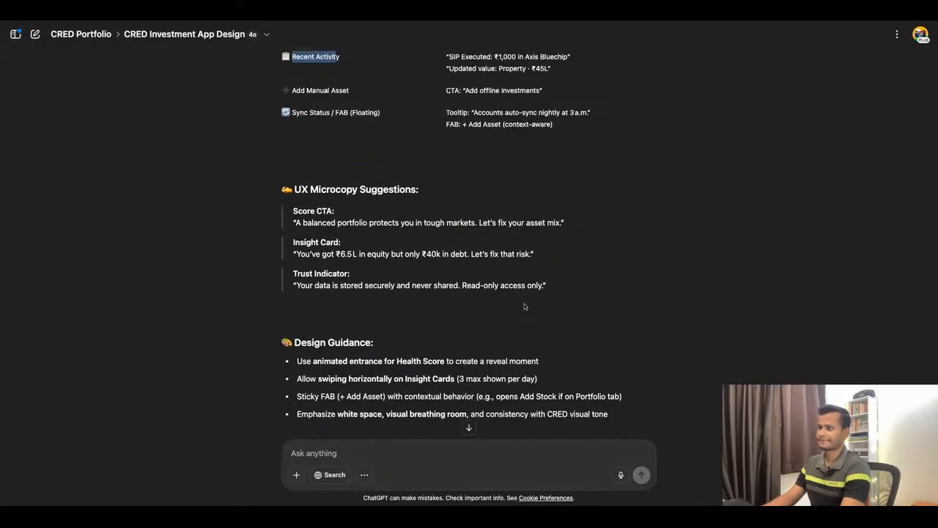
pyautogui.scroll(-5, 439, 239)
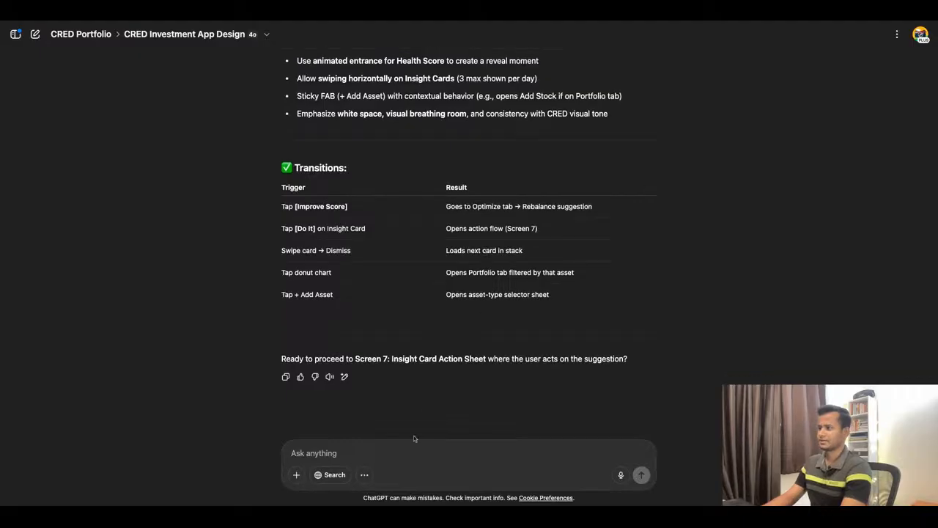
pyautogui.write("Let's proceed to next.")
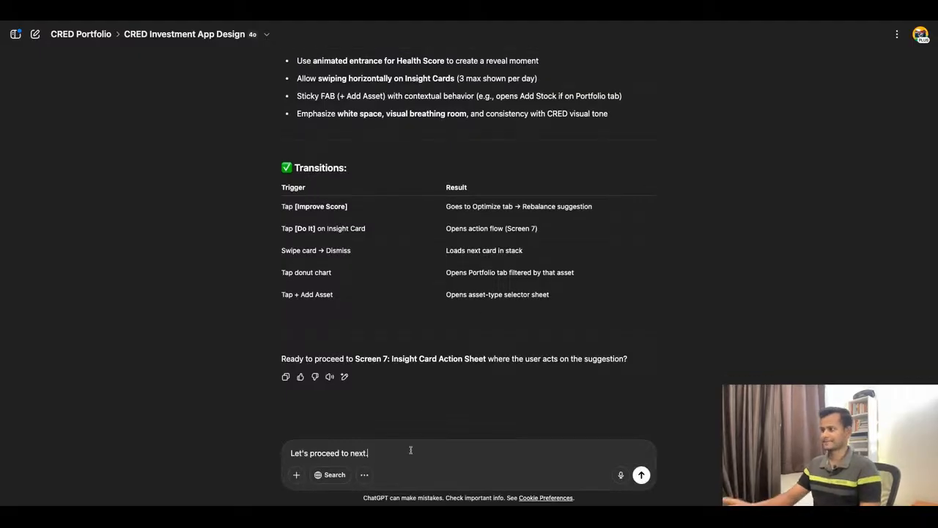
pyautogui.press('Return')
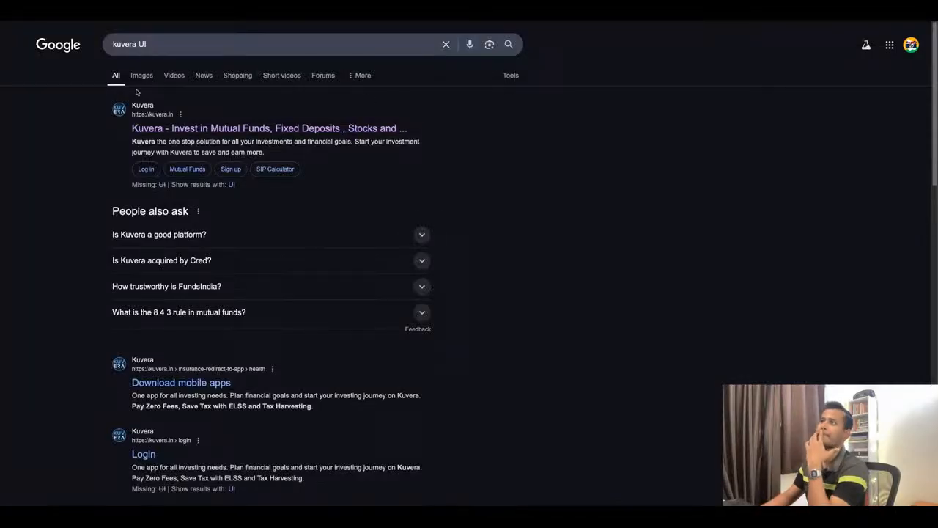
# Browse Google's image results for "kuvera UI" and preview the YourStory image of Kuvera's portfolio and goal planning screens.
pyautogui.click(149, 77)
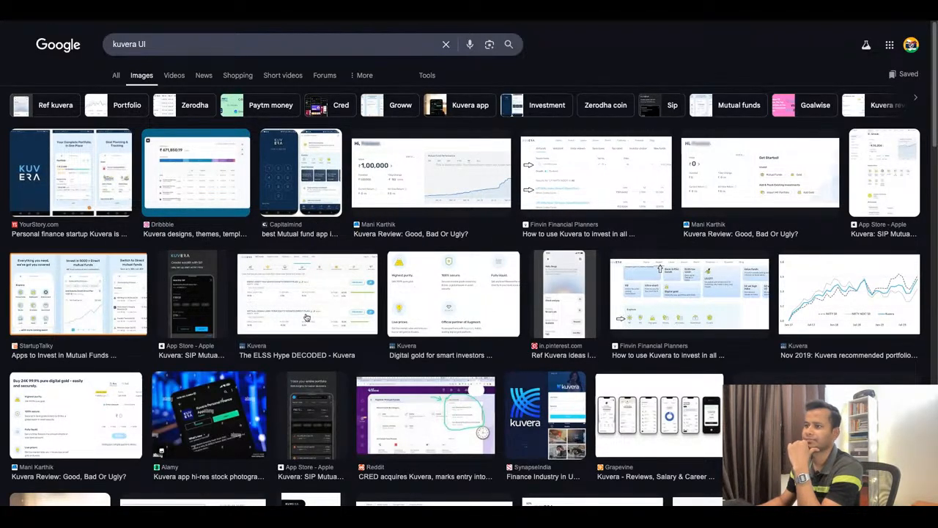
pyautogui.moveTo(106, 309); pyautogui.dragTo(103, 307)
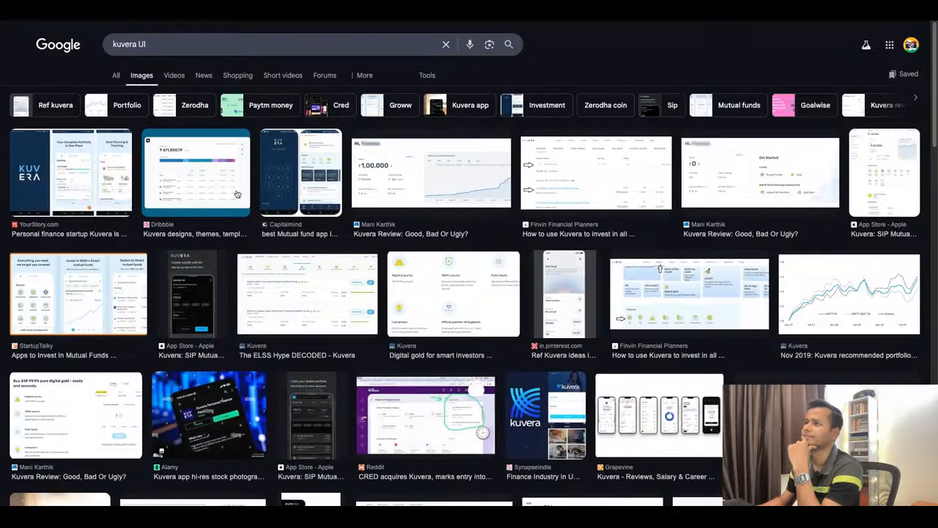
pyautogui.click(82, 181)
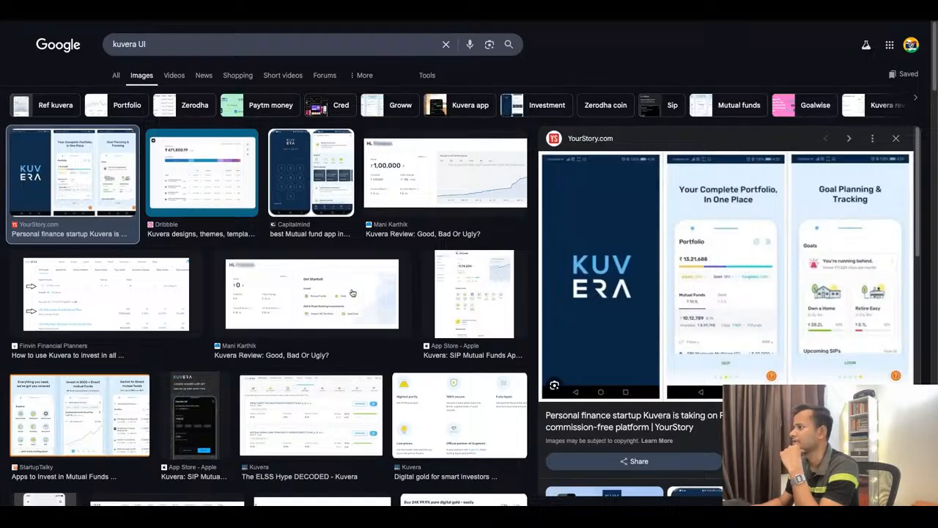
pyautogui.scroll(-1, 352, 293)
pyautogui.scroll(-3, 352, 292)
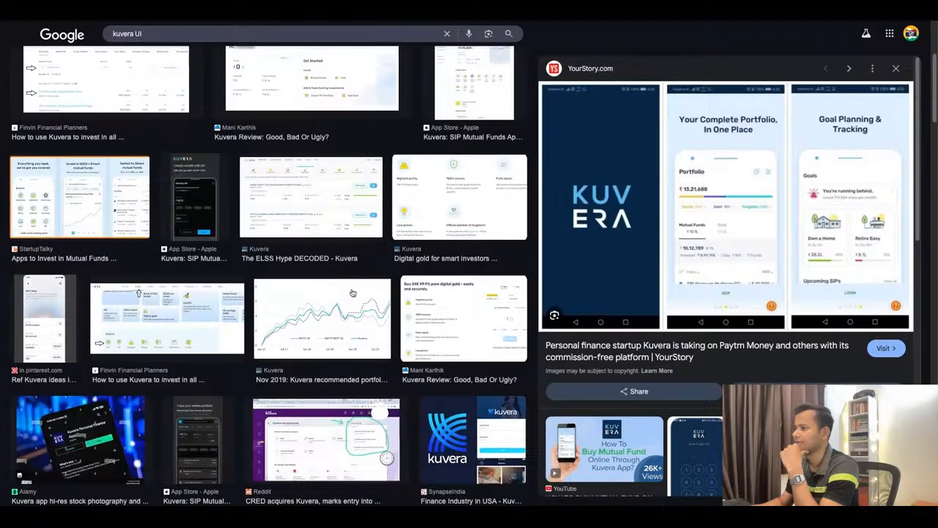
pyautogui.scroll(-2, 352, 292)
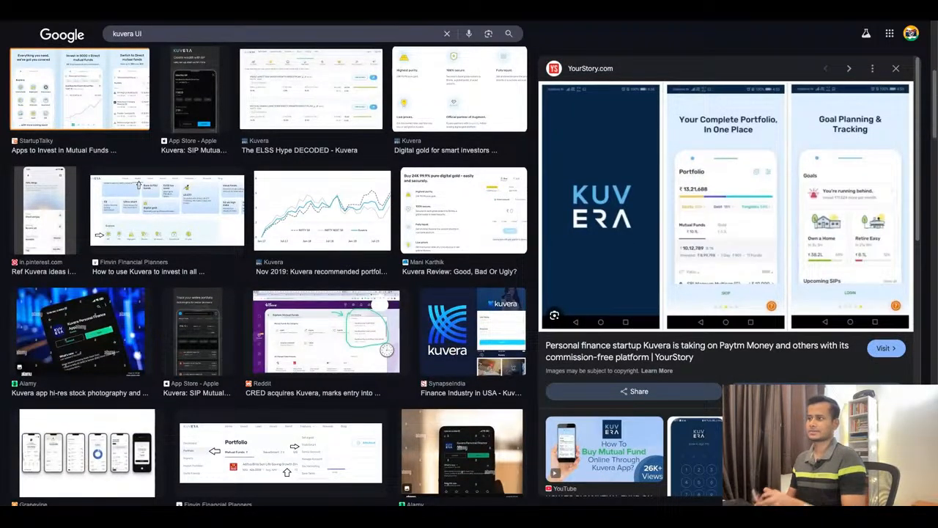
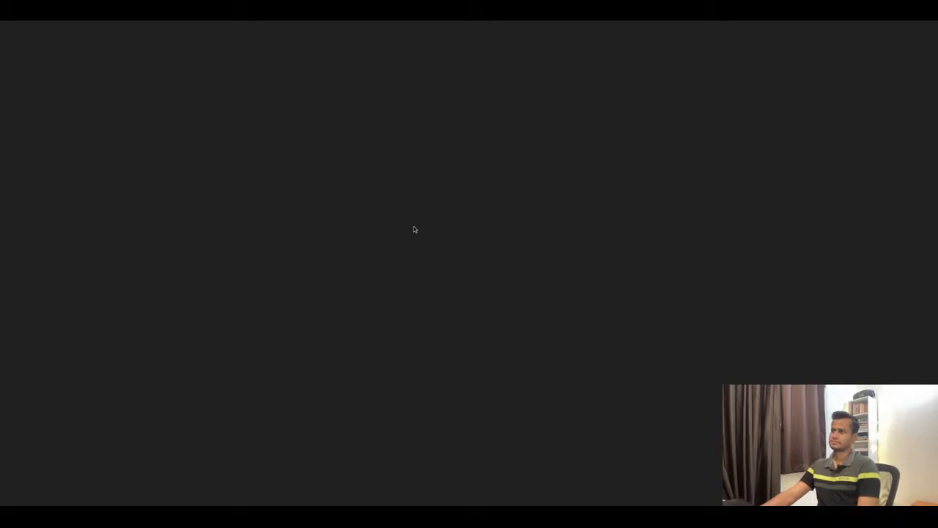
# Return to ChatGPT's CRED Investment App Design chat and examine the Purpose of Screen 7 – Insight Card Action Sheet.
pyautogui.press('super+t')
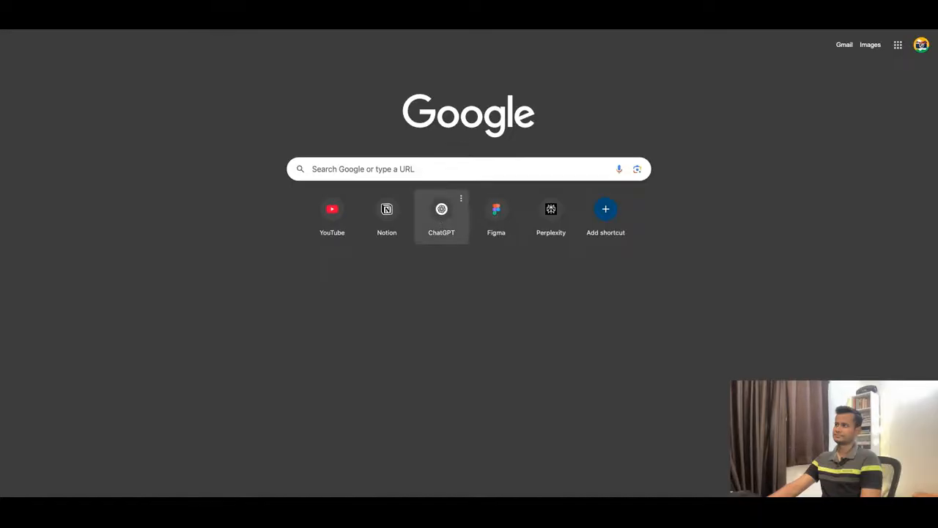
pyautogui.click(441, 212)
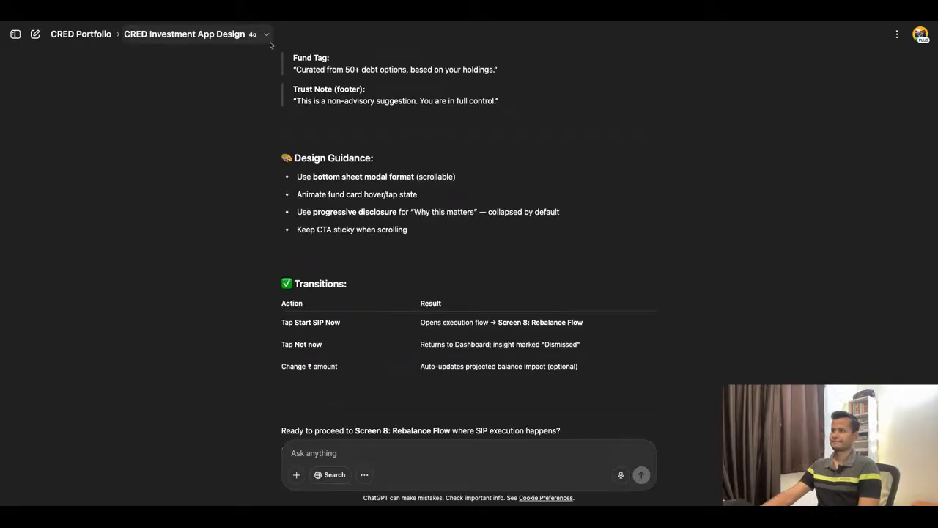
pyautogui.scroll(10, 509, 302)
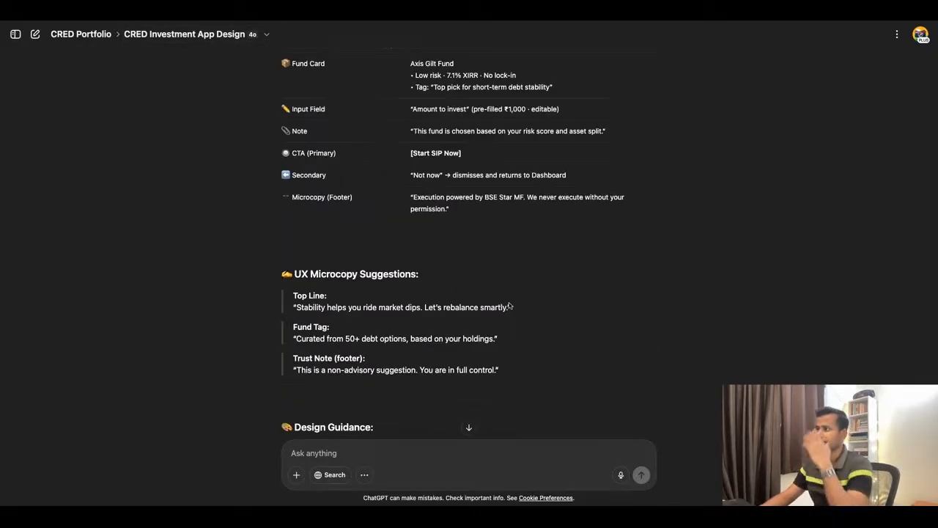
pyautogui.scroll(5, 508, 305)
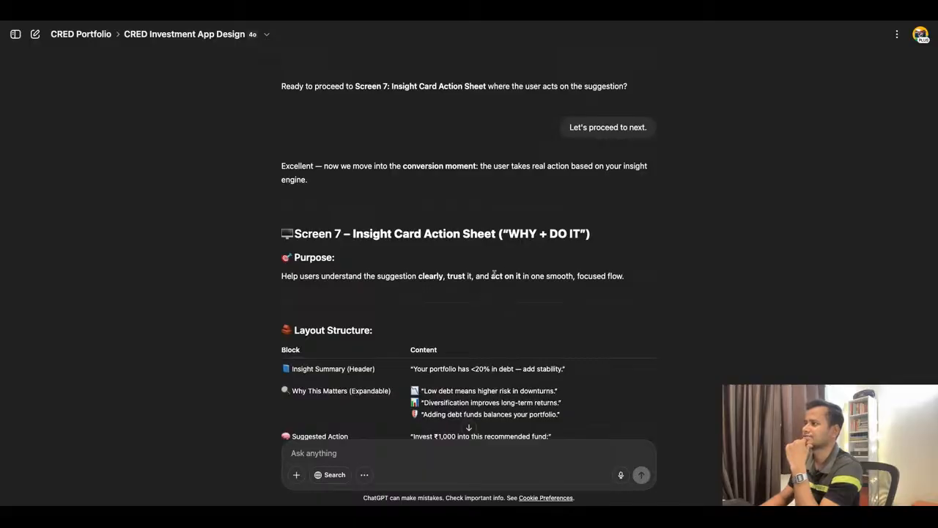
pyautogui.scroll(-1, 506, 272)
pyautogui.scroll(-1, 506, 270)
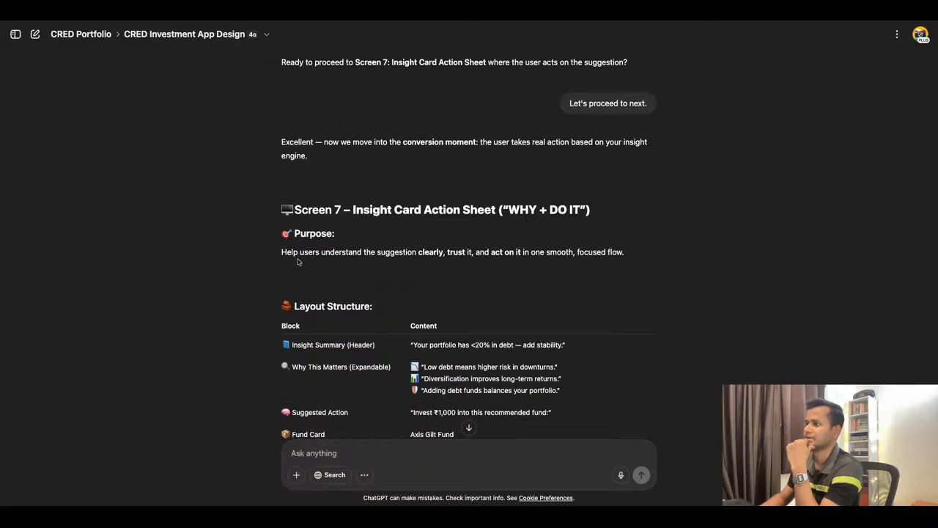
pyautogui.moveTo(282, 252); pyautogui.dragTo(598, 255)
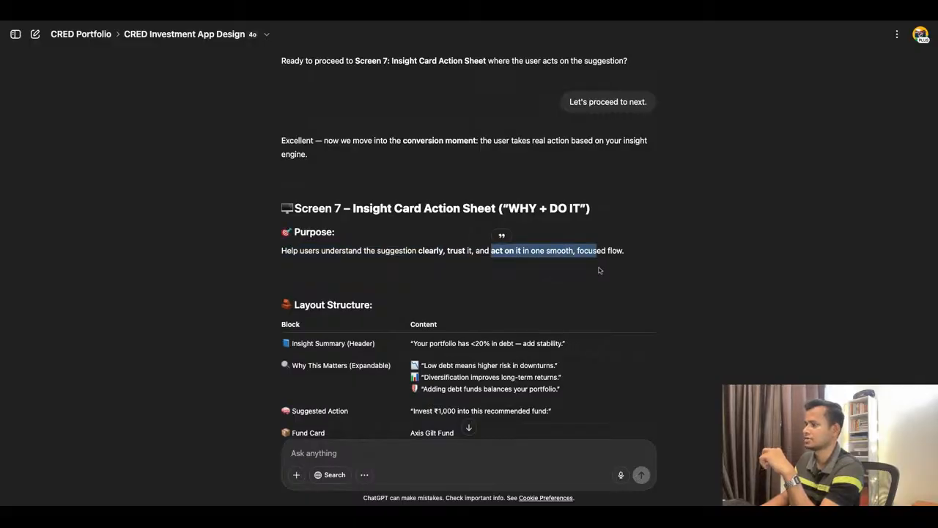
pyautogui.scroll(-4, 601, 256)
pyautogui.scroll(-1, 307, 278)
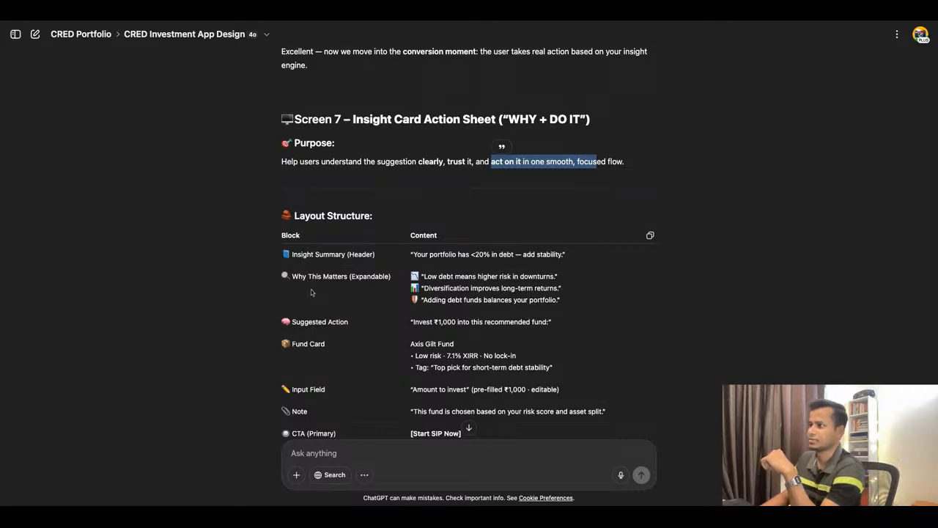
# Review Screen 7's Layout Structure from Why This Matters through Transitions and reply "Let's proceed to next." to request Screen 8: Rebalance Flow.
pyautogui.click(428, 284)
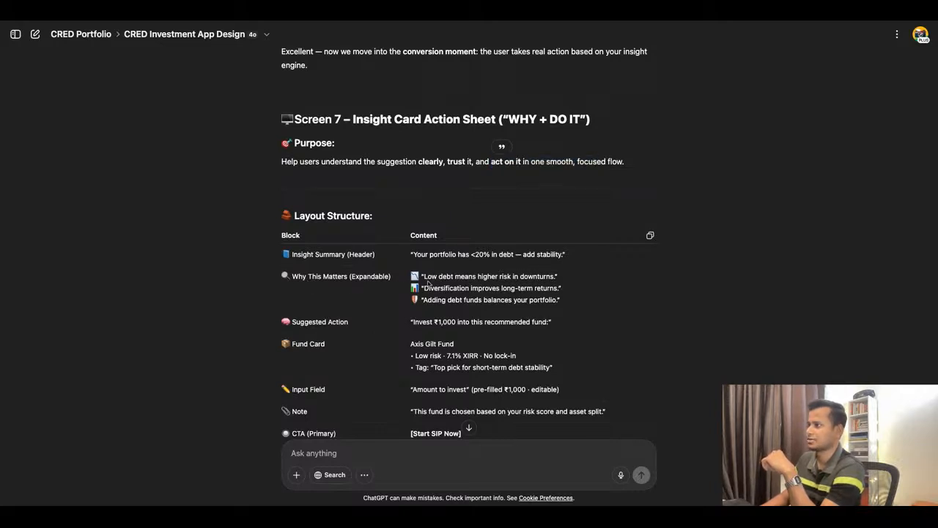
pyautogui.moveTo(428, 283); pyautogui.dragTo(519, 278)
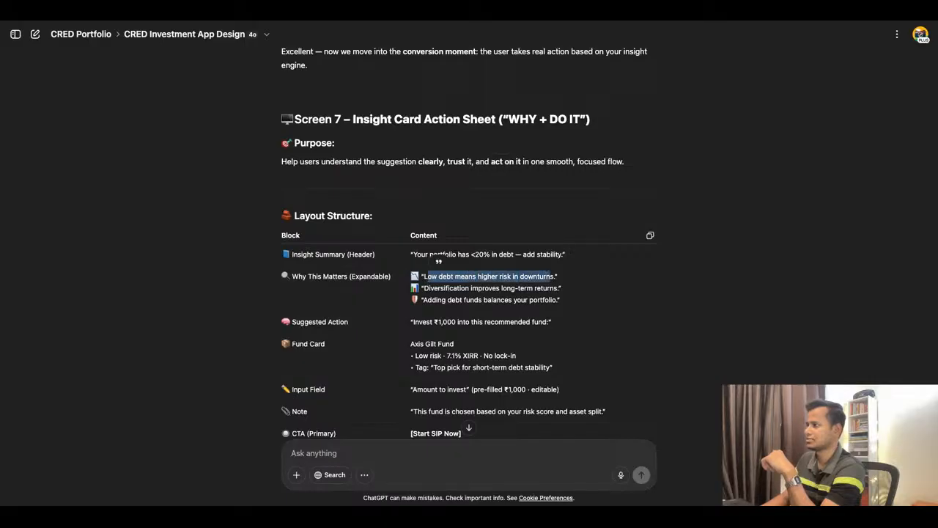
pyautogui.moveTo(426, 288); pyautogui.dragTo(560, 288)
pyautogui.moveTo(424, 302); pyautogui.dragTo(560, 301)
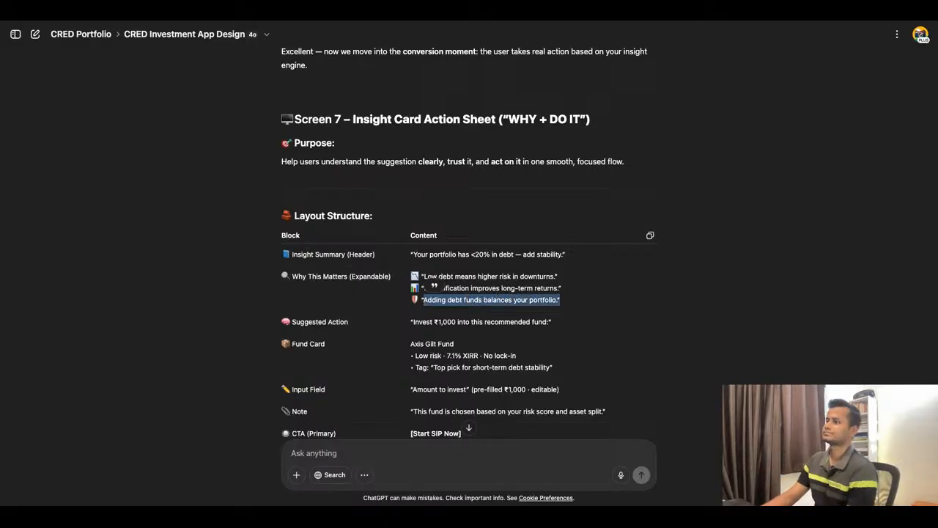
pyautogui.scroll(-1, 378, 314)
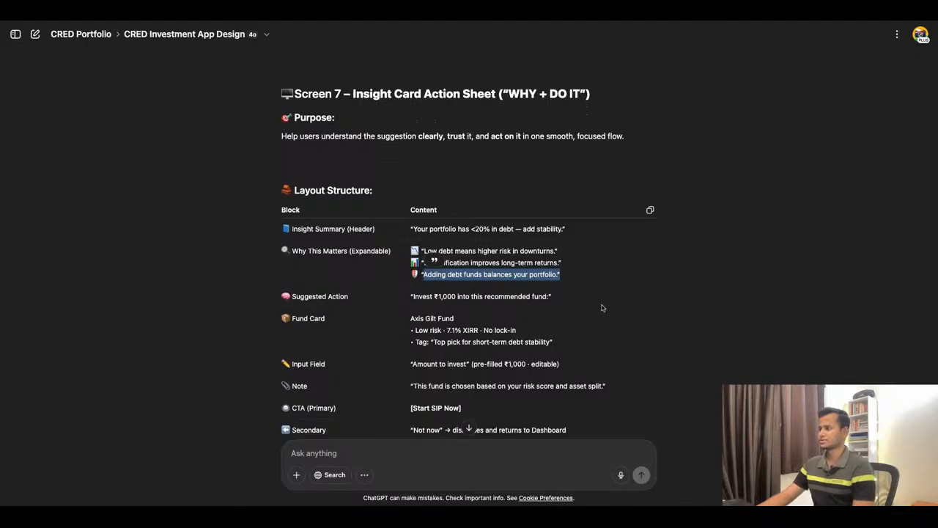
pyautogui.scroll(-1, 508, 313)
pyautogui.scroll(-2, 508, 313)
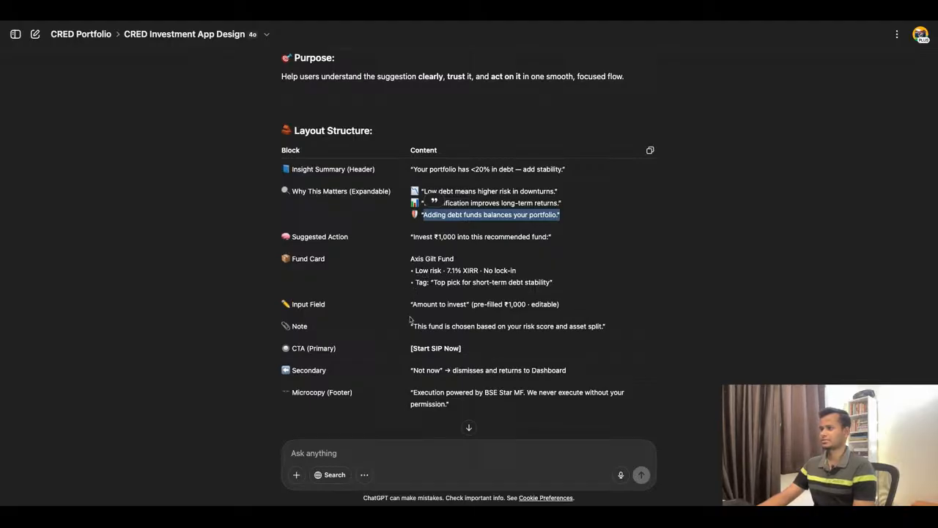
pyautogui.scroll(-1, 407, 320)
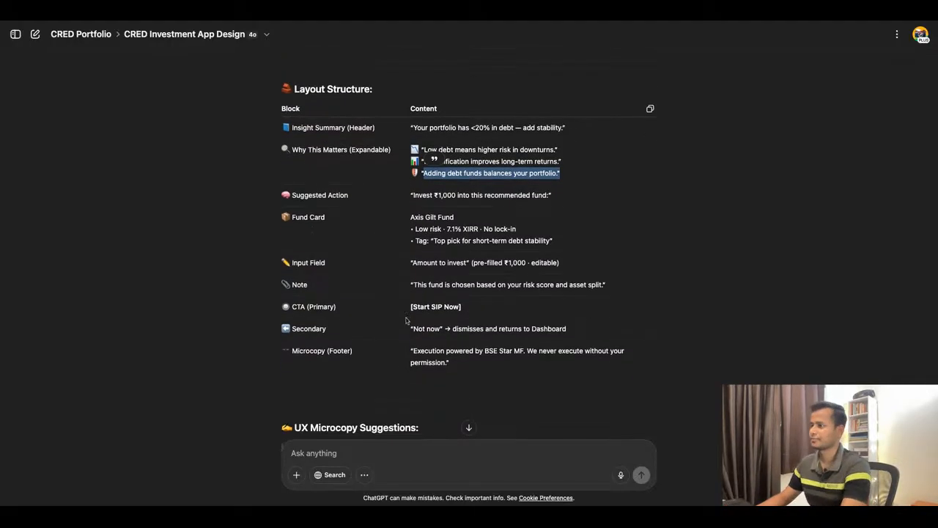
pyautogui.scroll(-10, 407, 321)
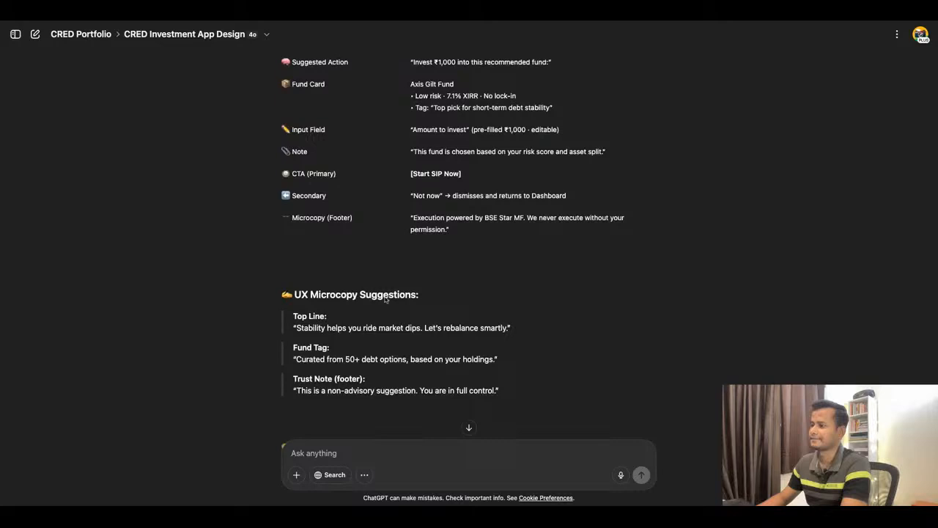
pyautogui.click(369, 446)
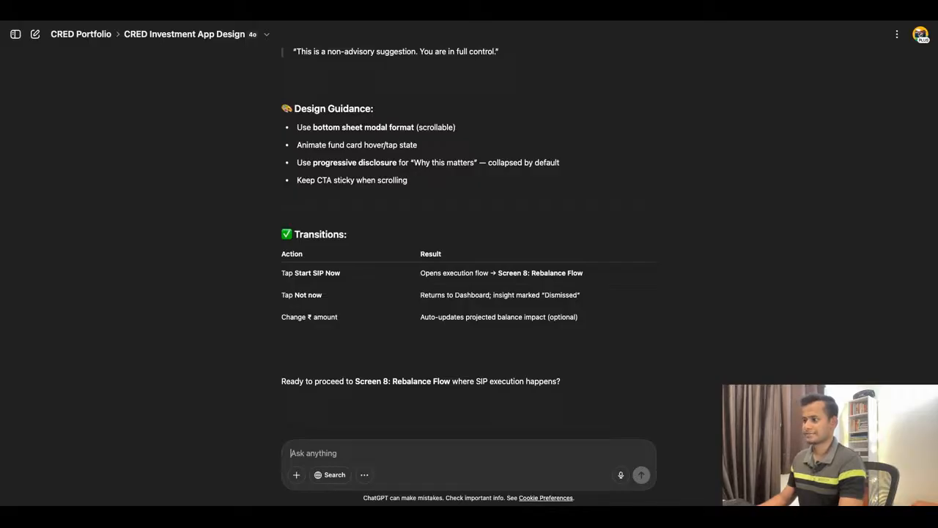
pyautogui.write("Let's proceed to next.")
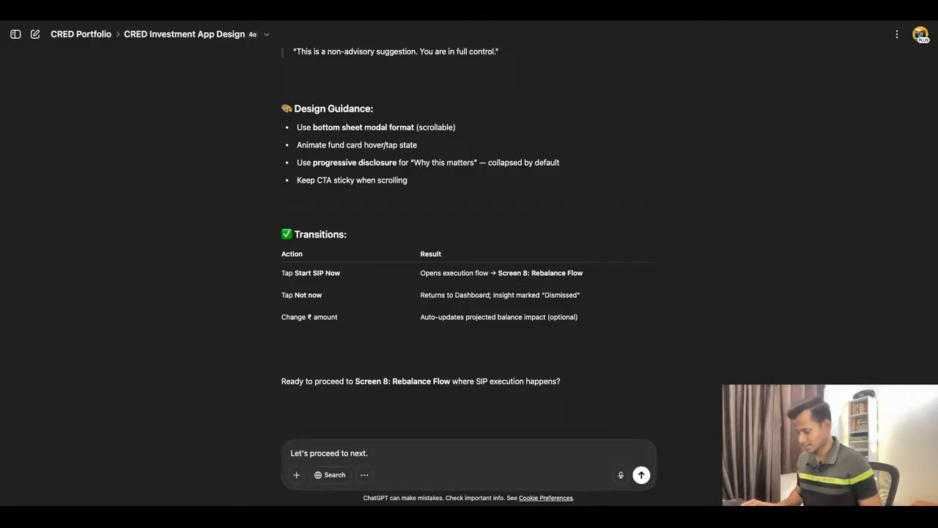
pyautogui.press('Return')
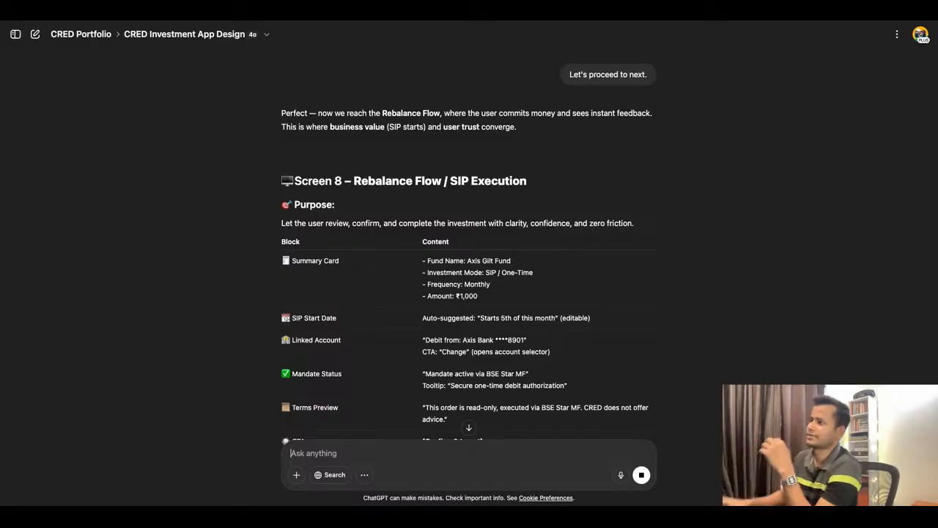
# Review Screen 8 – Rebalance Flow / SIP Execution and reply "Let's proceed to next." to request Screen 9: Success Confirmation.
pyautogui.scroll(-2, 550, 298)
pyautogui.scroll(-2, 550, 297)
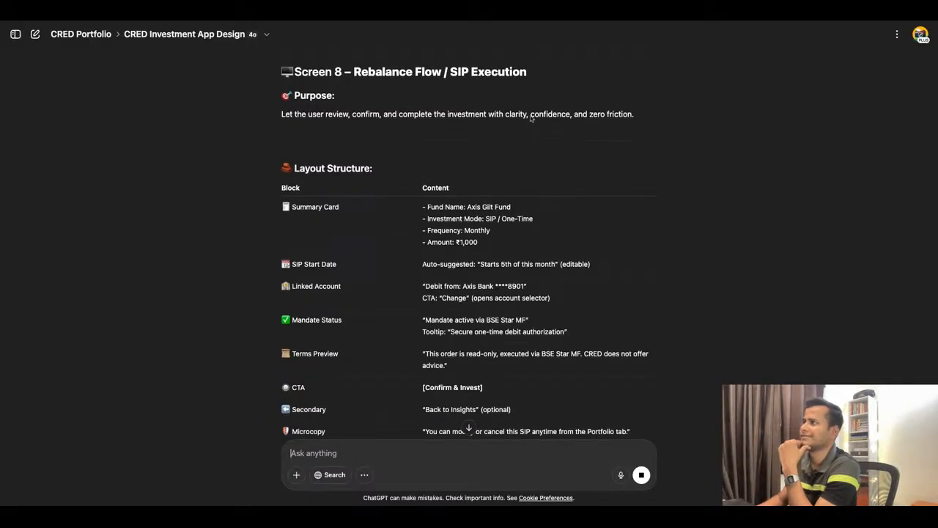
pyautogui.scroll(-1, 526, 160)
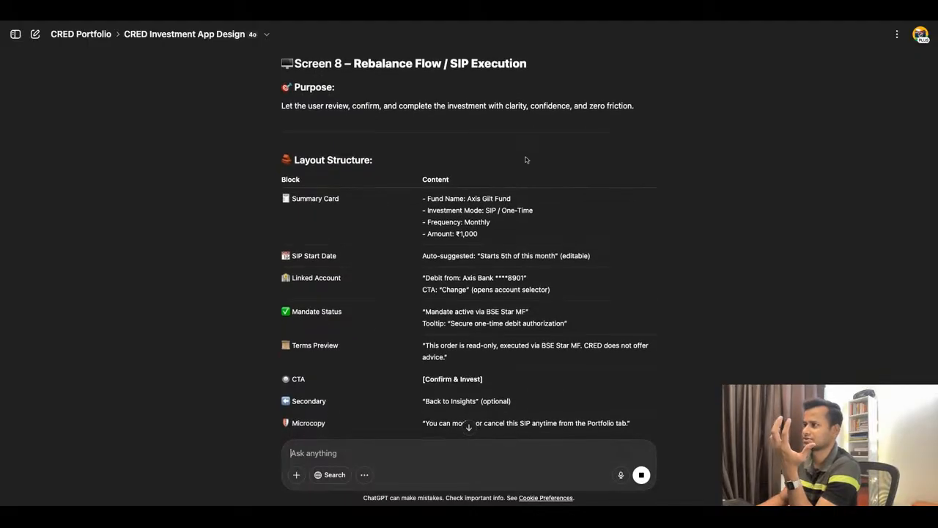
pyautogui.scroll(-1, 524, 165)
pyautogui.scroll(-1, 547, 216)
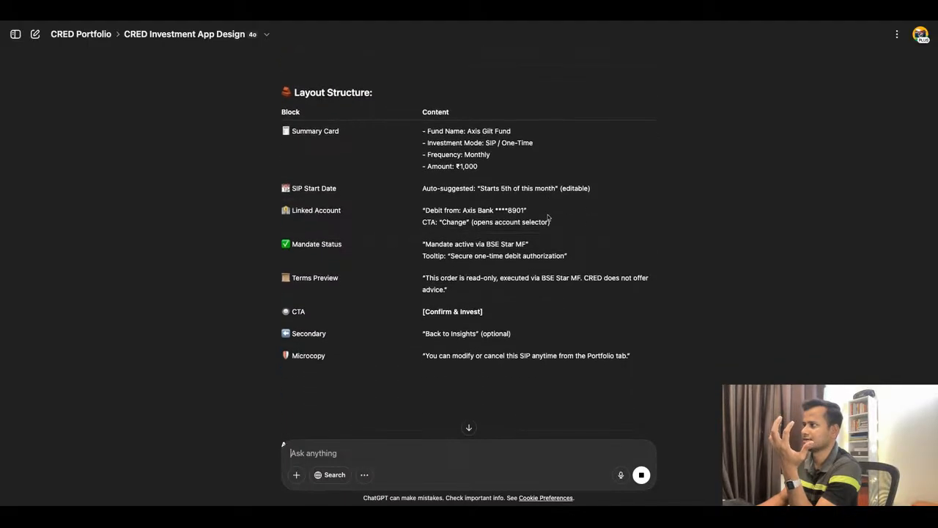
pyautogui.scroll(-8, 484, 238)
pyautogui.scroll(-3, 483, 239)
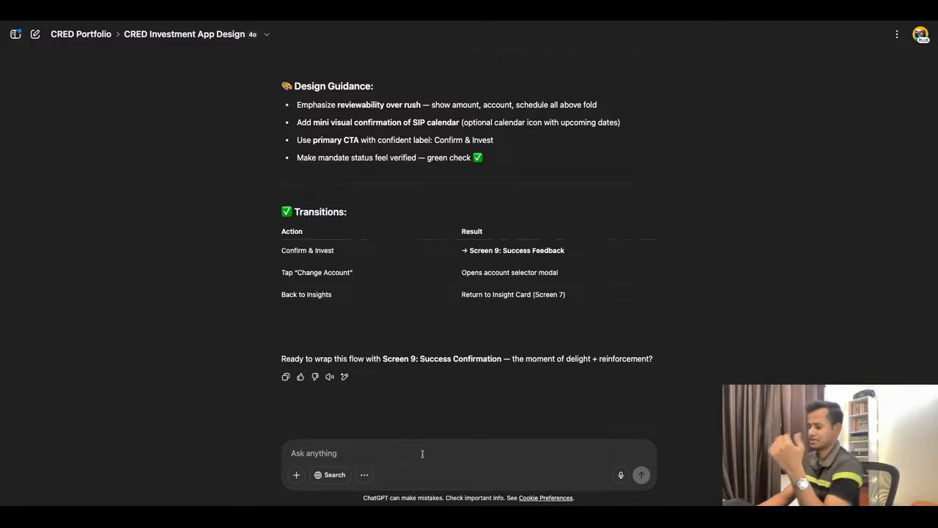
pyautogui.write("Let's proceed to next.")
pyautogui.press('Return')
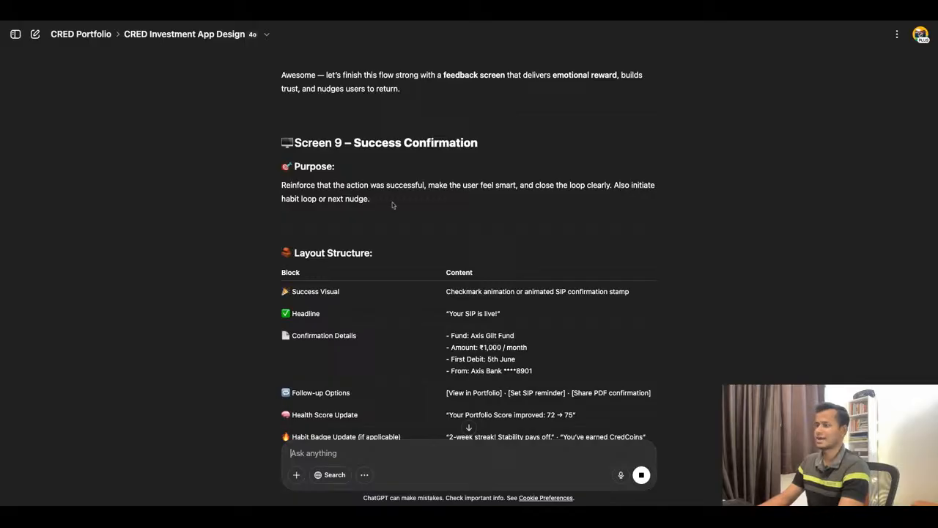
# Look through the Screen 9 – Success Confirmation response, from its Purpose and Layout Structure to Design Guidance and Transitions.
pyautogui.scroll(-3, 514, 299)
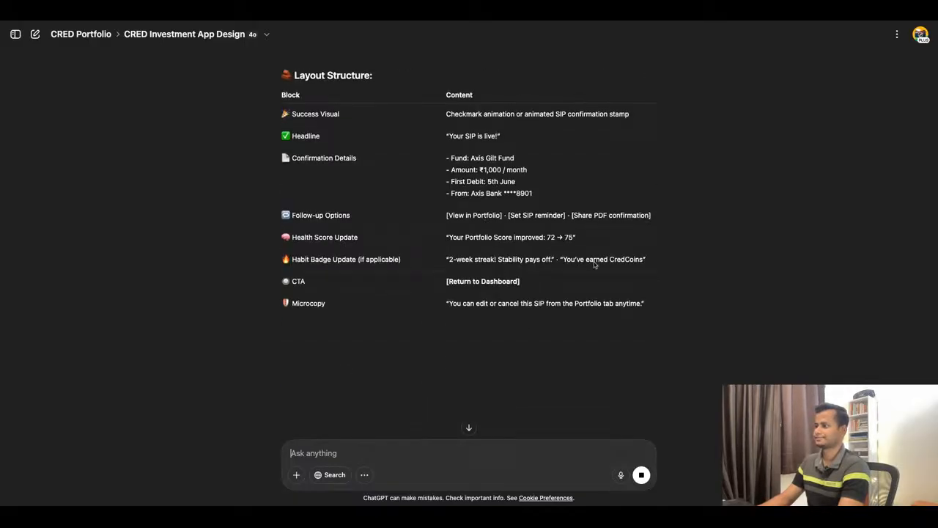
pyautogui.scroll(7, 595, 261)
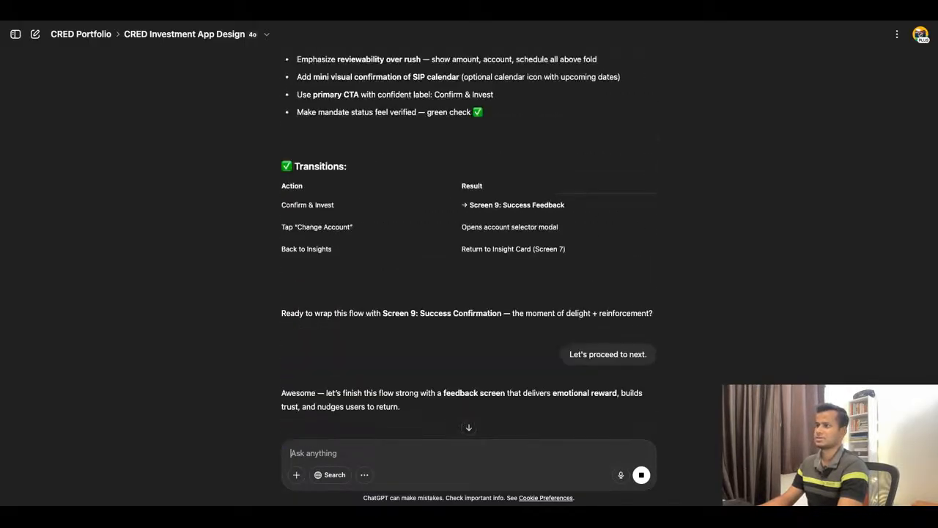
pyautogui.scroll(-4, 594, 261)
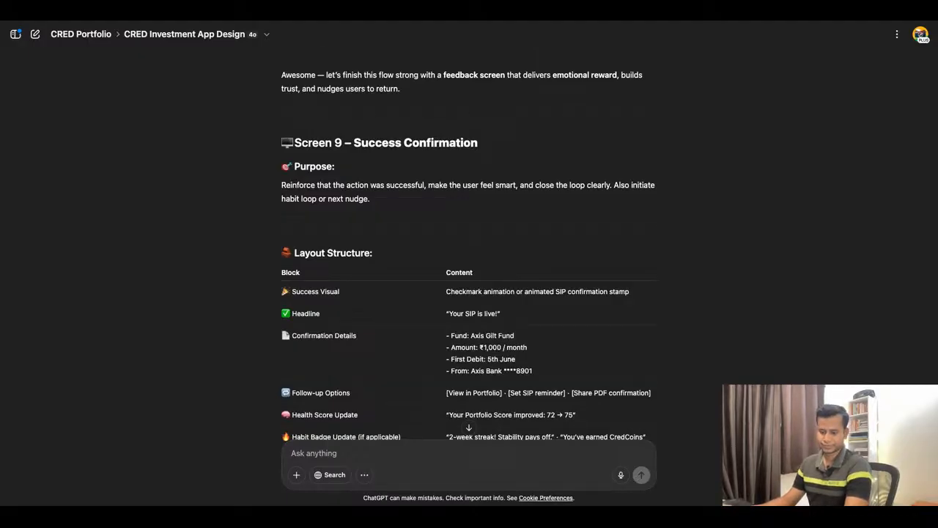
pyautogui.scroll(-10, 583, 267)
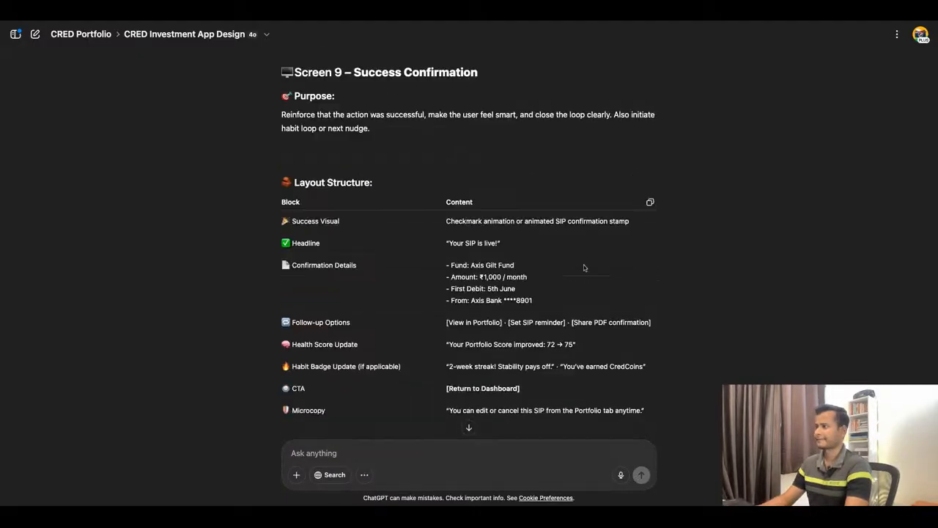
pyautogui.scroll(-1, 585, 267)
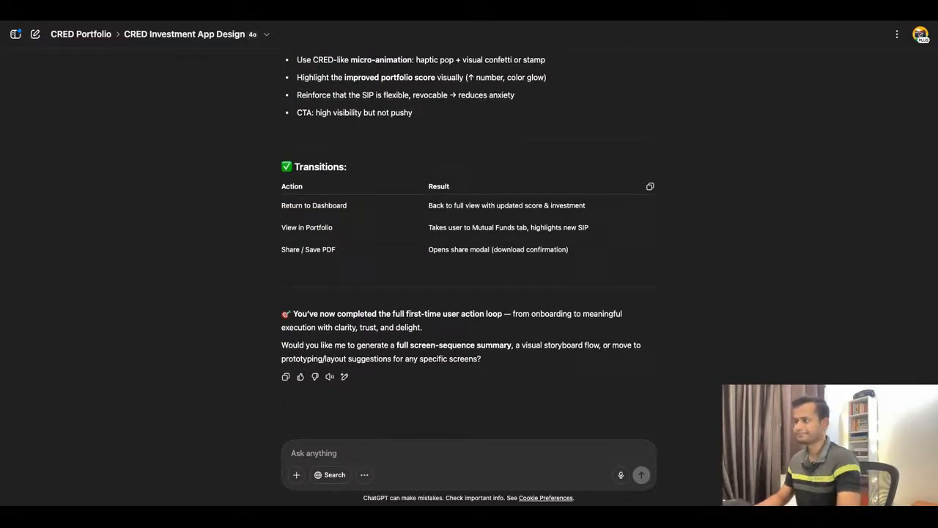
pyautogui.scroll(4, 469, 257)
pyautogui.scroll(-15, 576, 260)
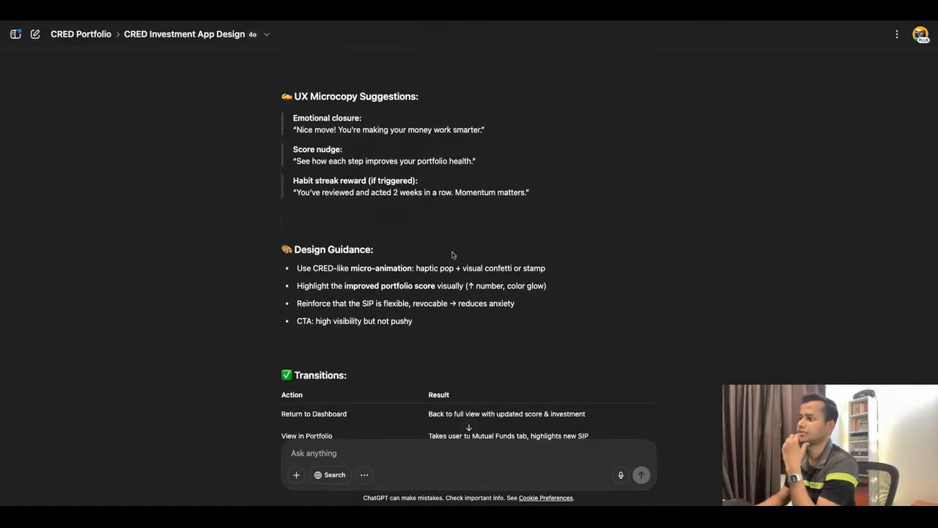
pyautogui.scroll(-5, 576, 259)
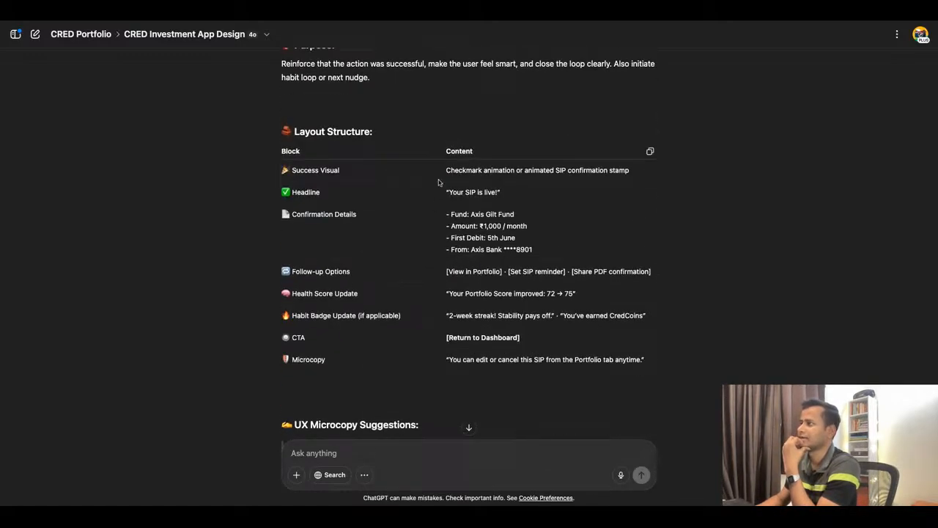
# Examine Screen 9's Success Visual, Headline and Confirmation Details blocks and its UX Microcopy Suggestions, including the Emotional closure line.
pyautogui.moveTo(446, 171); pyautogui.dragTo(628, 171)
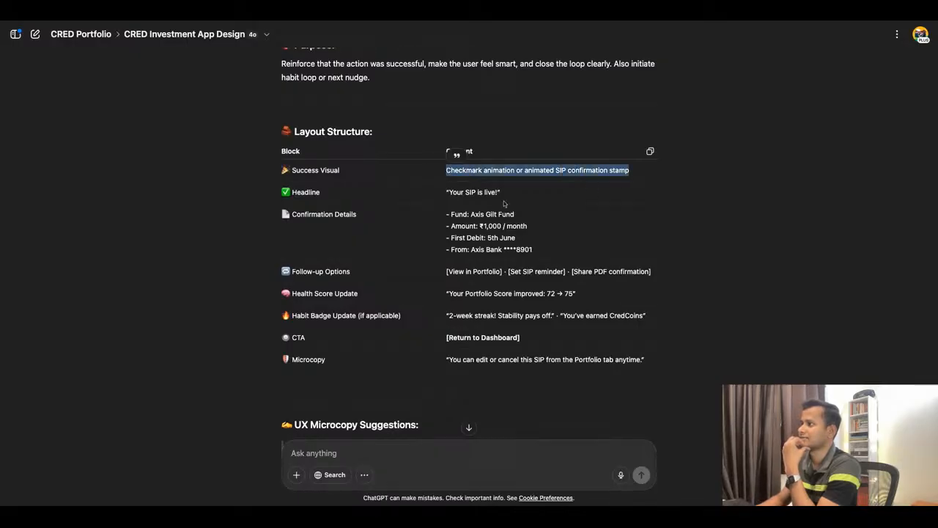
pyautogui.tripleClick(451, 193)
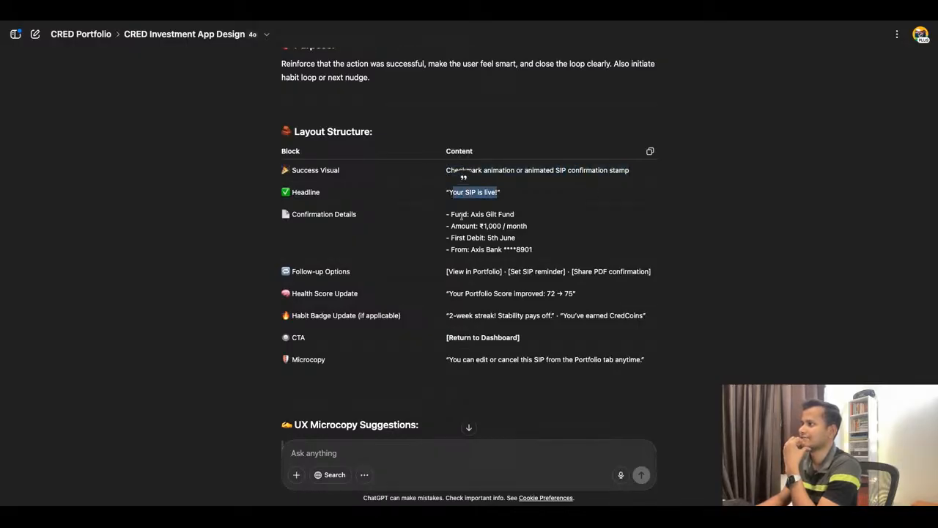
pyautogui.moveTo(452, 214); pyautogui.dragTo(514, 214)
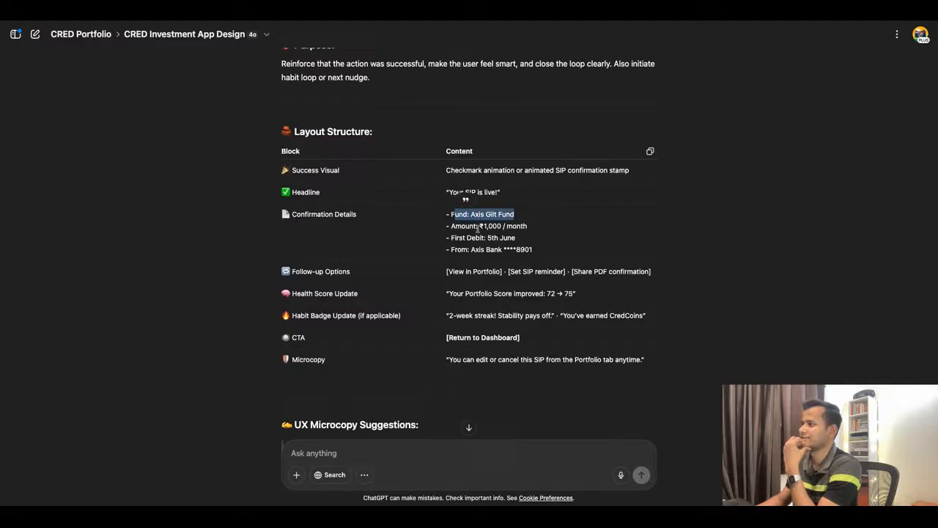
pyautogui.moveTo(461, 226); pyautogui.dragTo(515, 238)
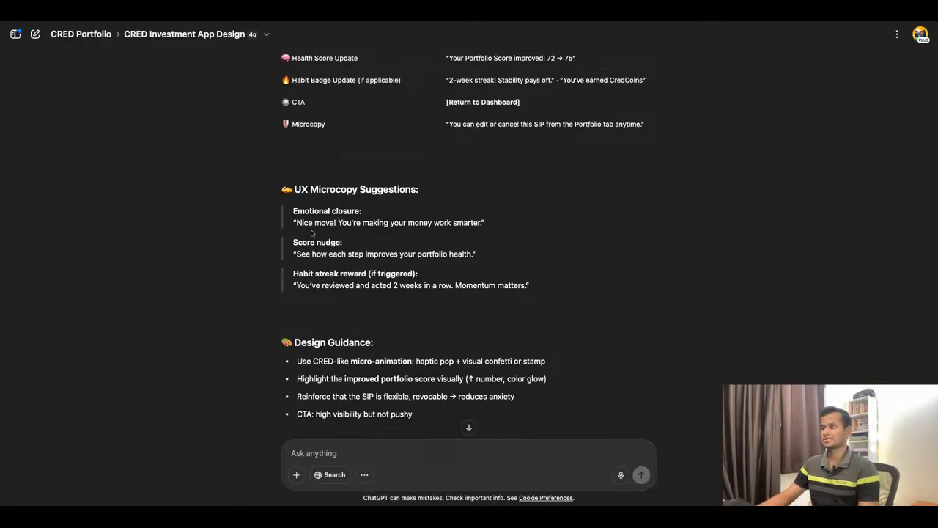
pyautogui.moveTo(298, 225); pyautogui.dragTo(478, 224)
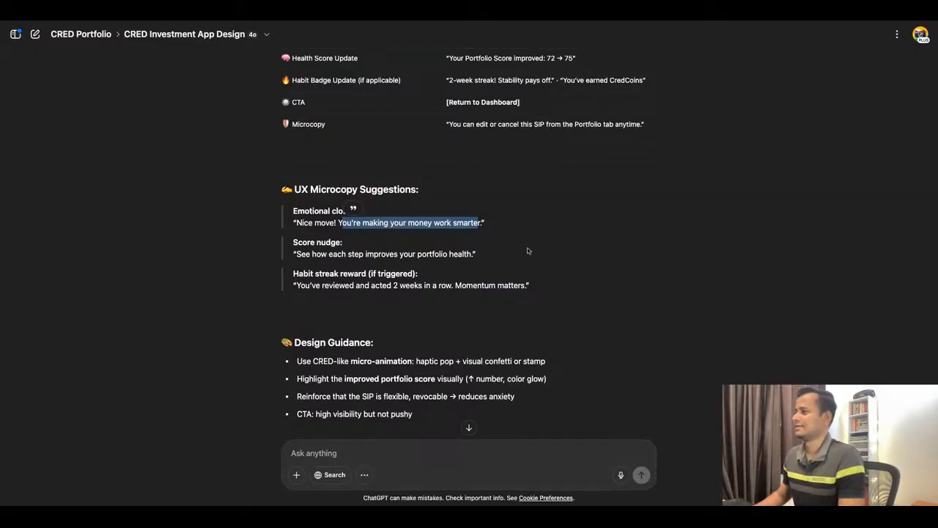
pyautogui.scroll(-2, 540, 249)
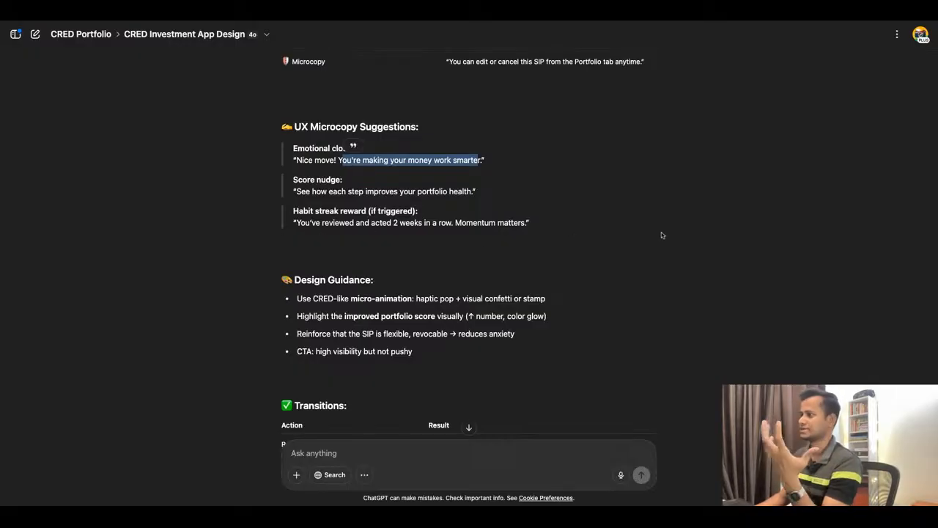
# Review Screen 9's Habit streak reward, Design Guidance and Transitions, and reply "Let's do full screen sequence summary".
pyautogui.scroll(-3, 517, 224)
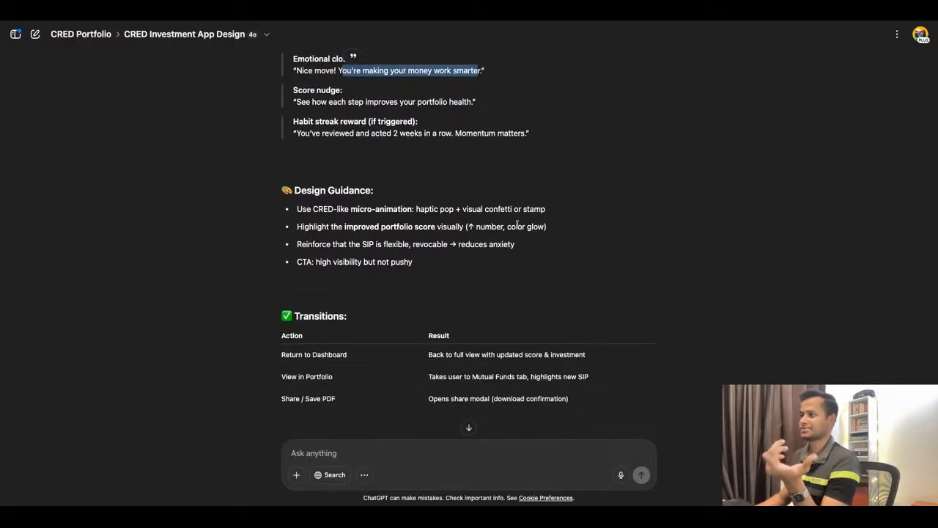
pyautogui.click(299, 134)
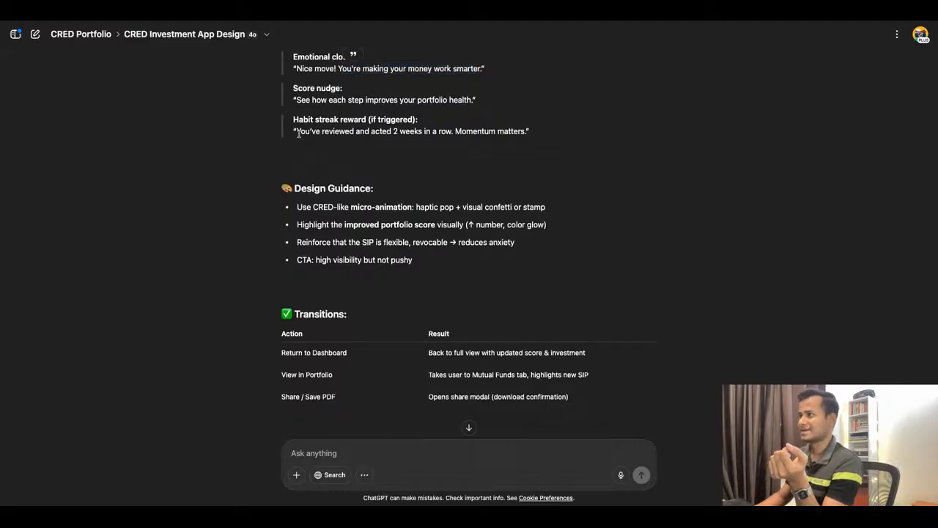
pyautogui.moveTo(455, 132); pyautogui.dragTo(526, 134)
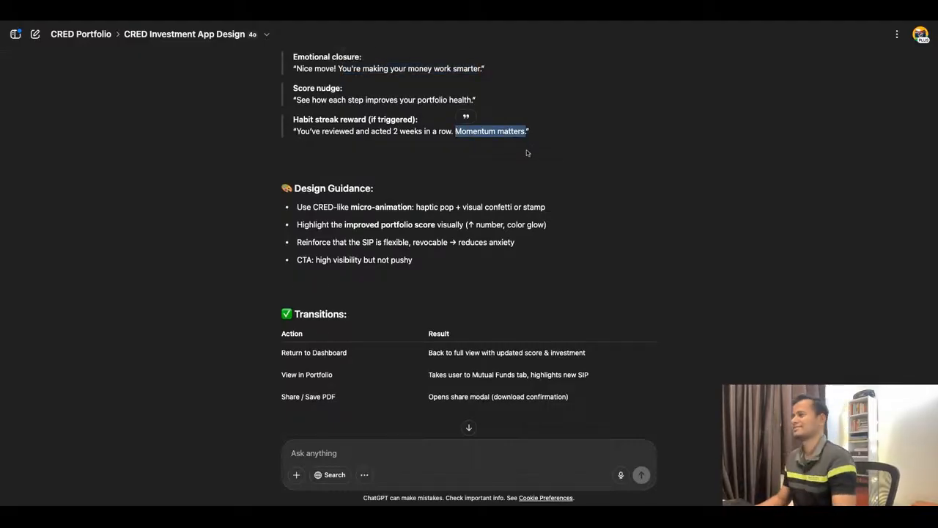
pyautogui.scroll(-5, 527, 150)
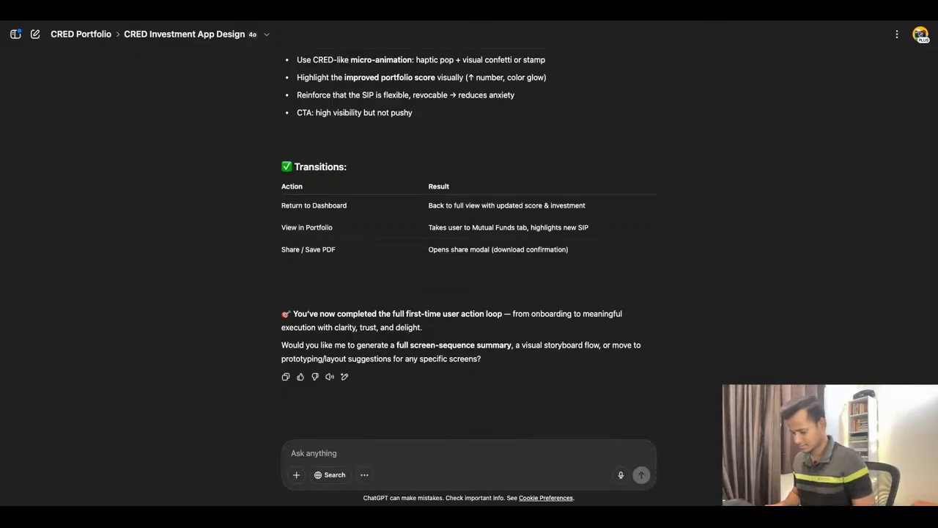
pyautogui.write("Let's do ful")
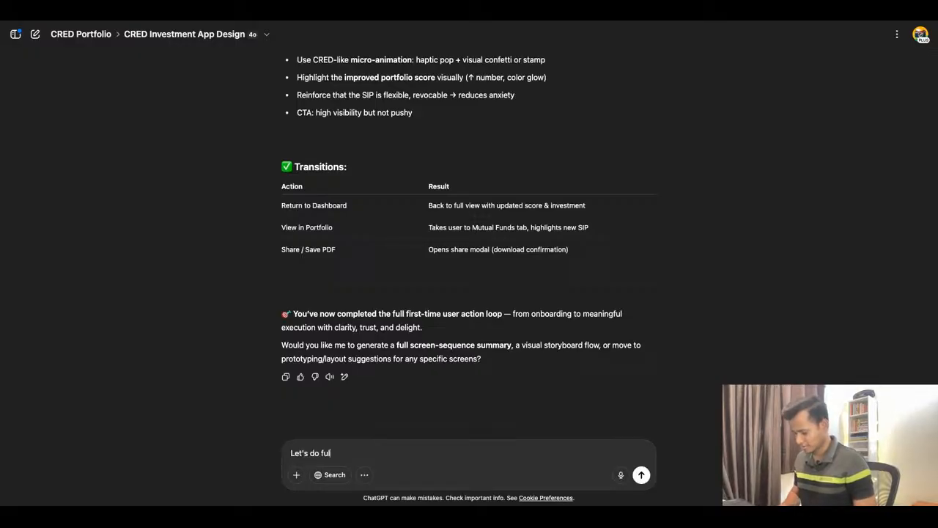
pyautogui.write('l screens')
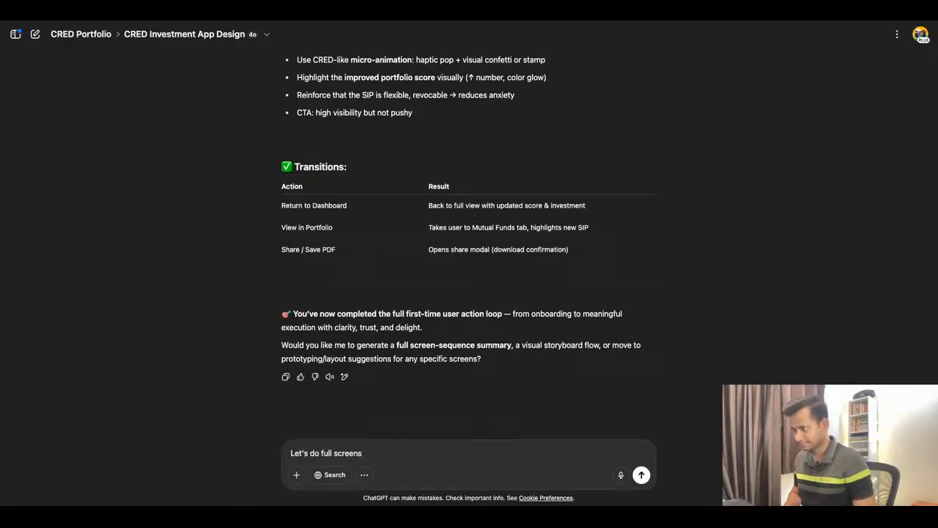
pyautogui.press('BackSpace')
pyautogui.write(' seq')
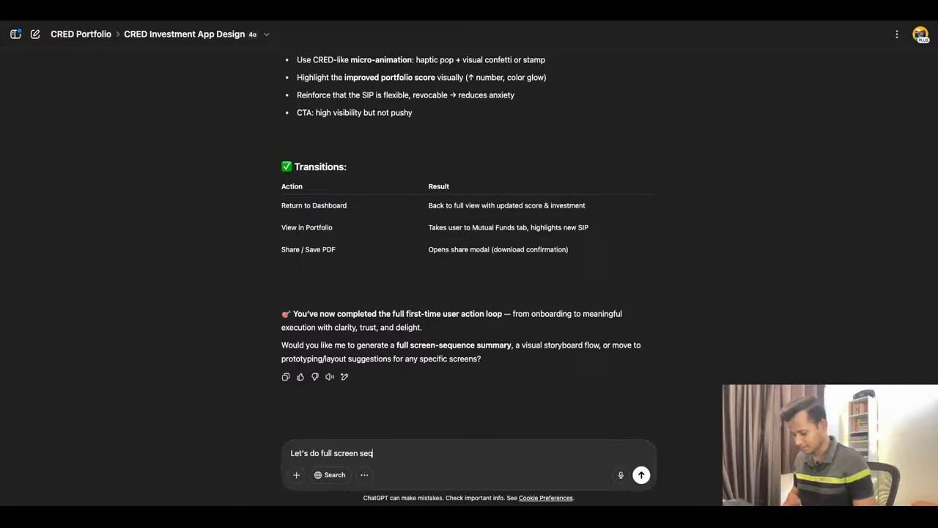
pyautogui.write('uence su')
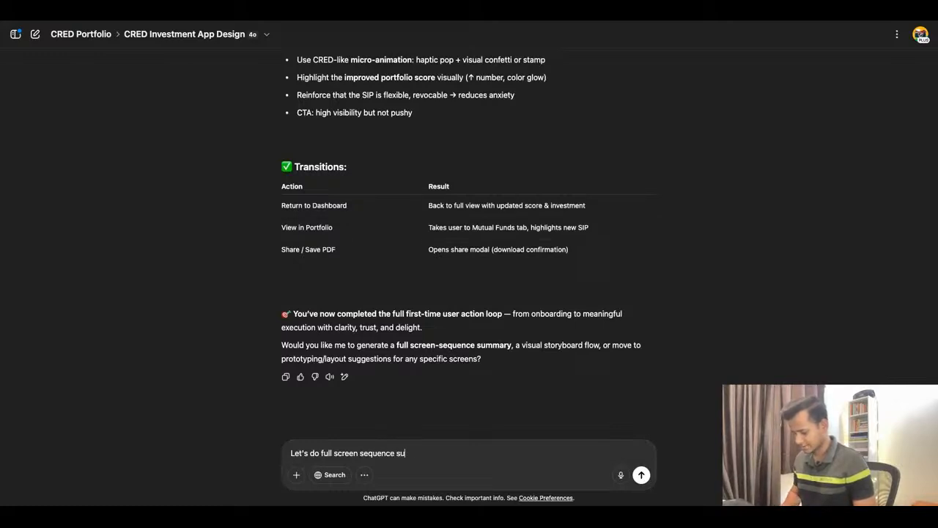
pyautogui.write('mmary')
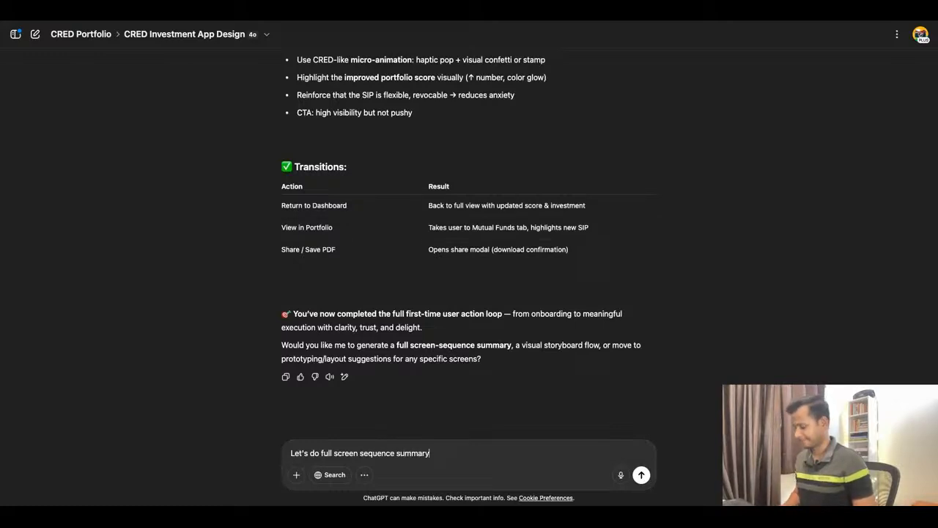
pyautogui.press('Return')
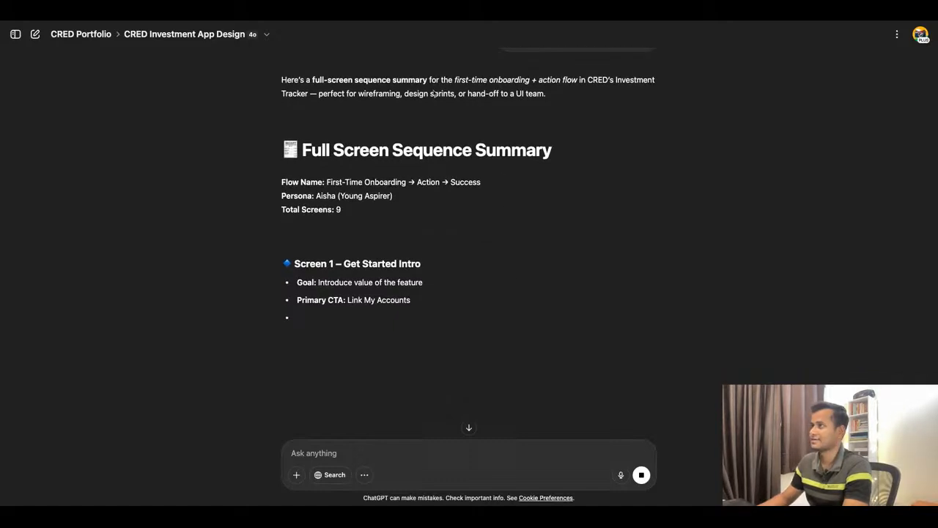
# Switch to the CRED Portfolio file in Figma and add a page named Wireframe after Research.
pyautogui.press('super+r')
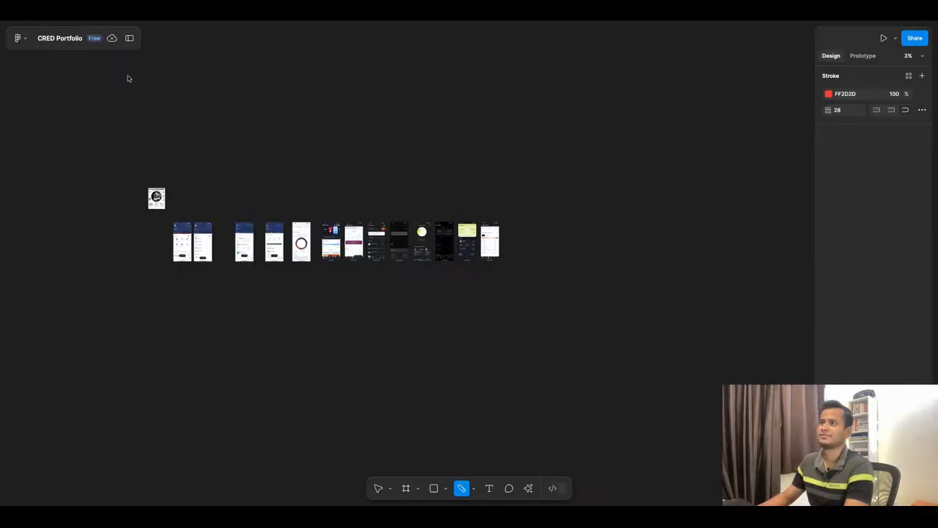
pyautogui.click(129, 37)
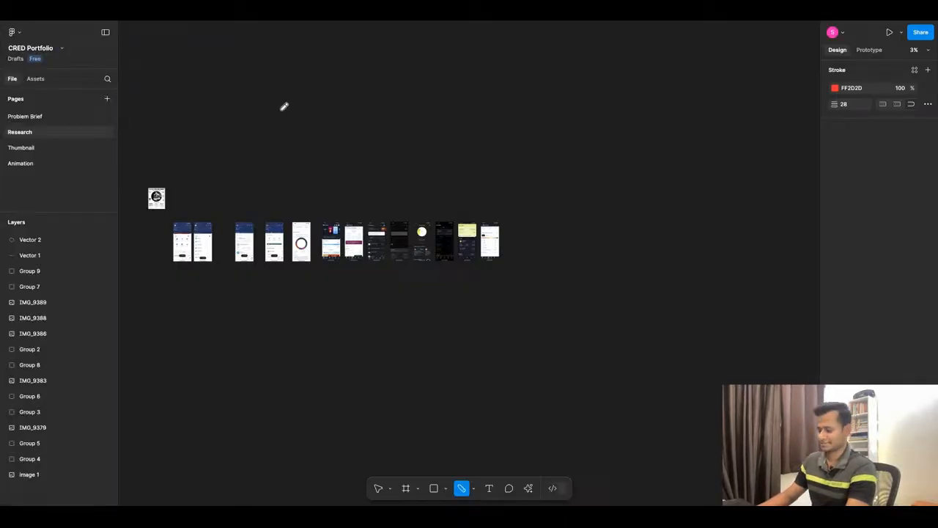
pyautogui.press('Escape')
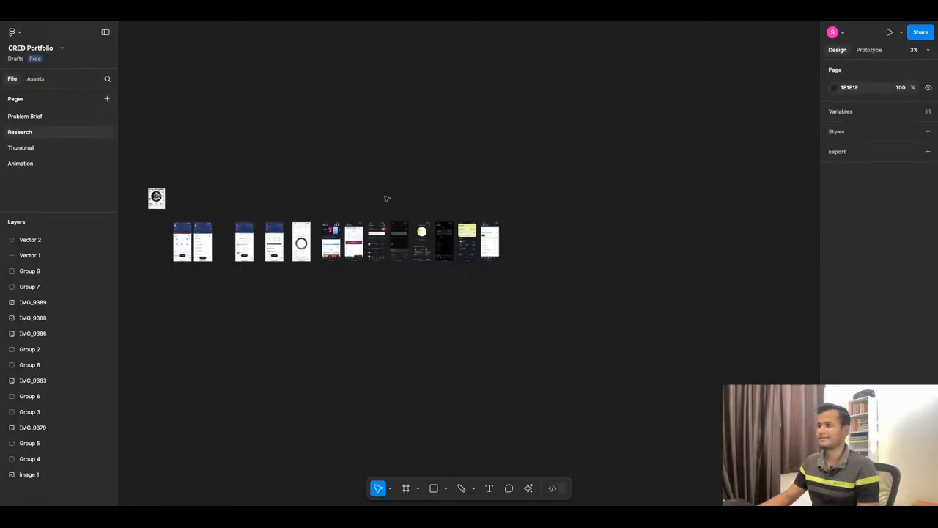
pyautogui.click(107, 99)
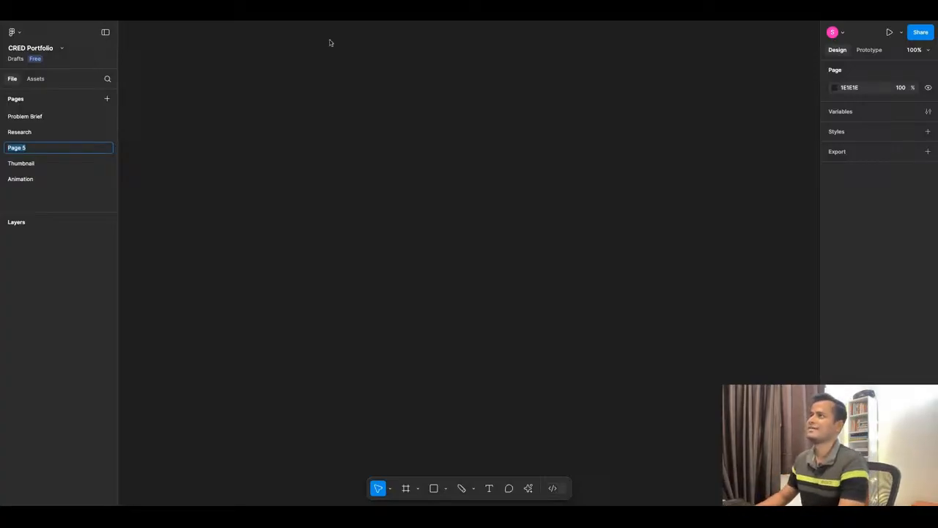
pyautogui.click(239, 95)
pyautogui.doubleClick(50, 150)
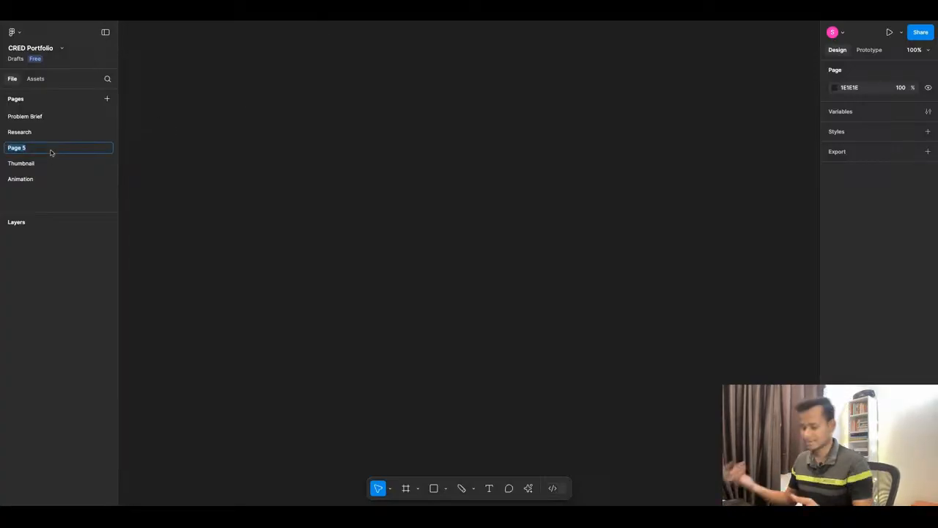
pyautogui.write('Wire')
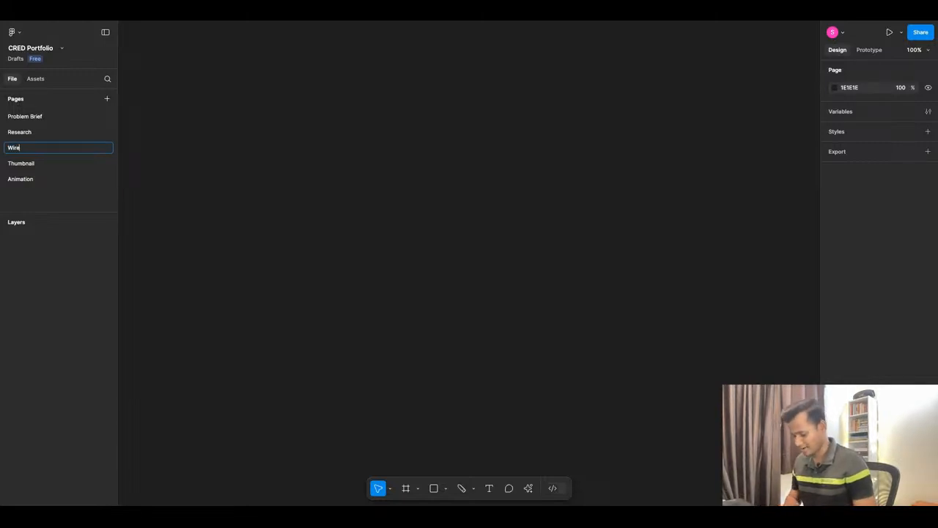
pyautogui.write('frame')
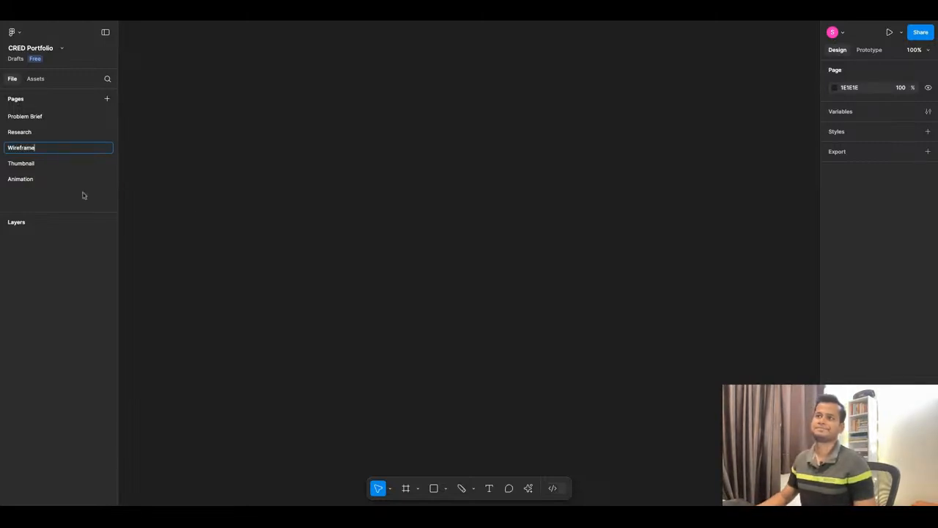
pyautogui.click(203, 205)
# Reorder the pages so that Thumbnail comes after Animation.
pyautogui.click(314, 22)
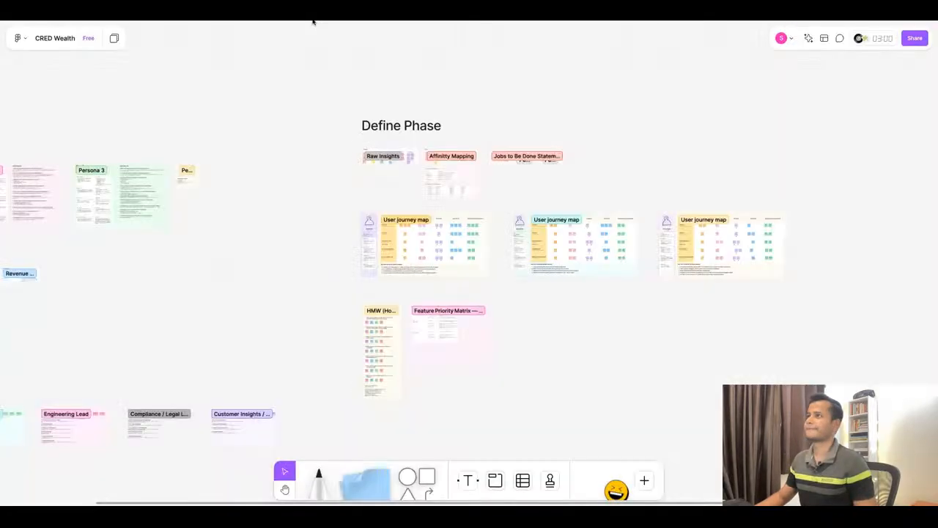
pyautogui.click(312, 22)
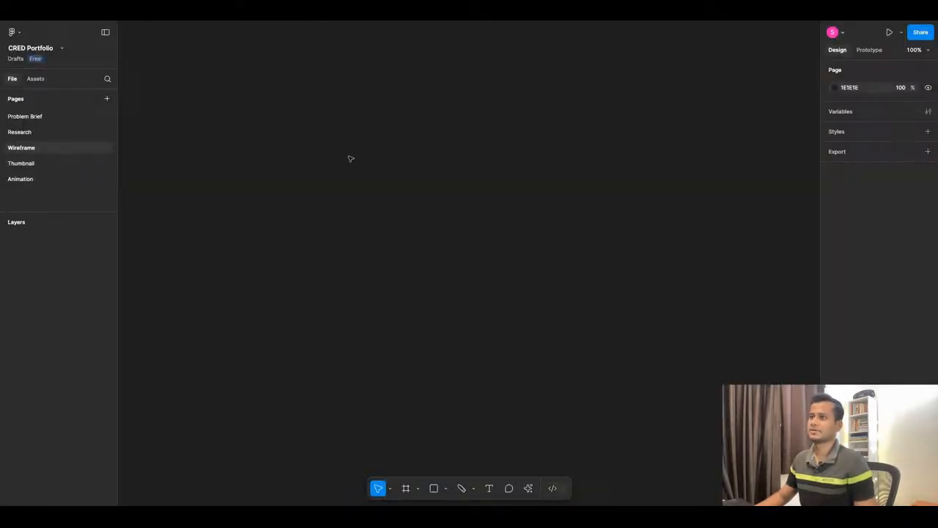
pyautogui.moveTo(63, 162); pyautogui.dragTo(96, 186)
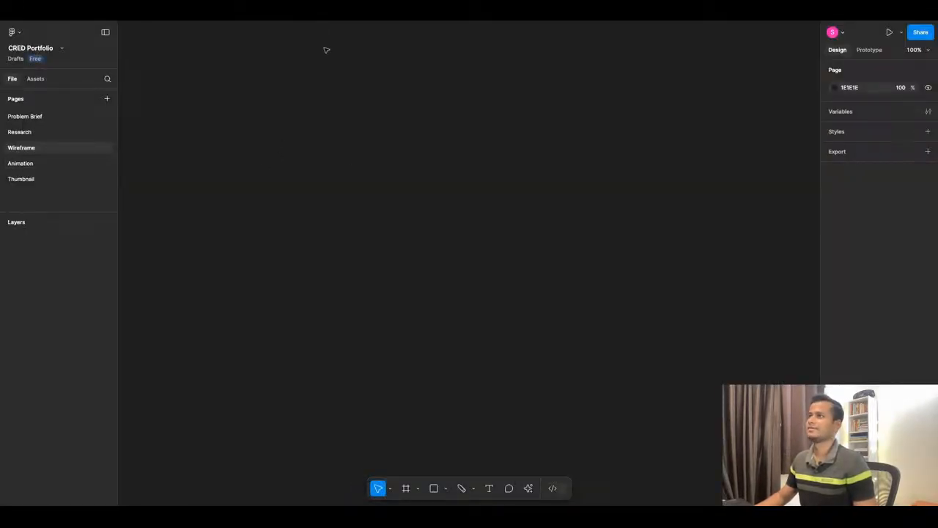
# Look over the CRED Wealth board's Define Phase and the app screenshots on the CRED Portfolio file's Research page.
pyautogui.click(328, 23)
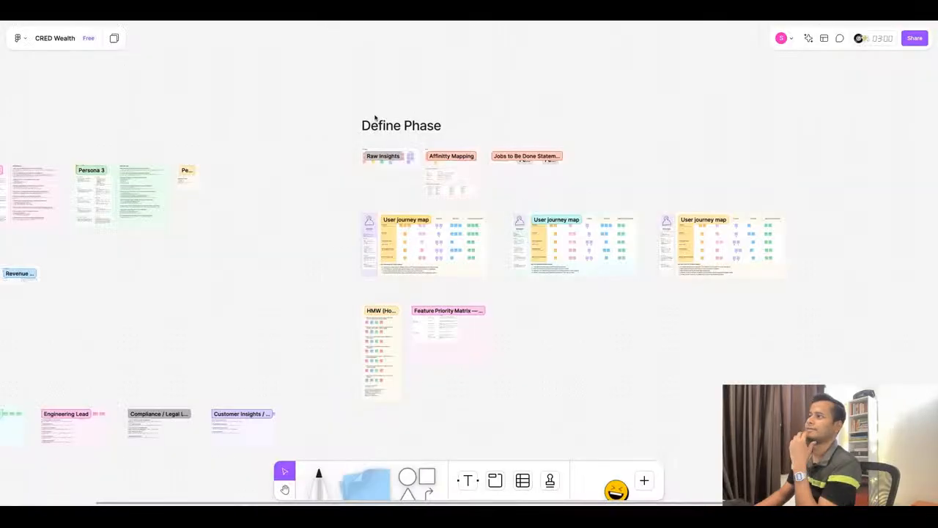
pyautogui.click(245, 21)
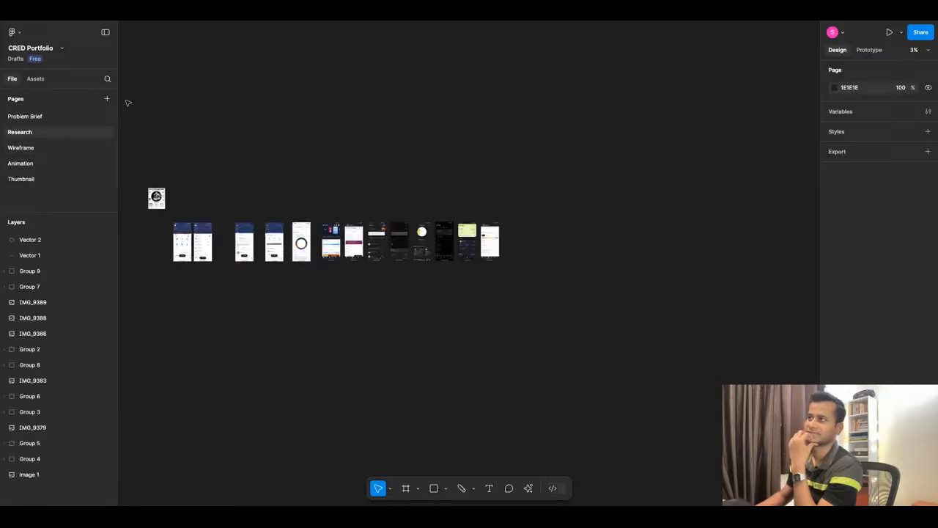
pyautogui.click(195, 22)
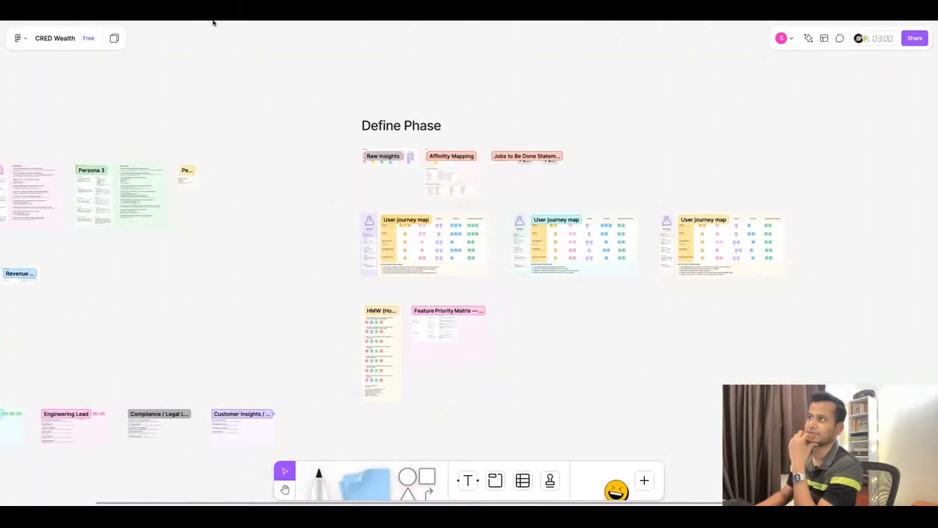
pyautogui.click(213, 22)
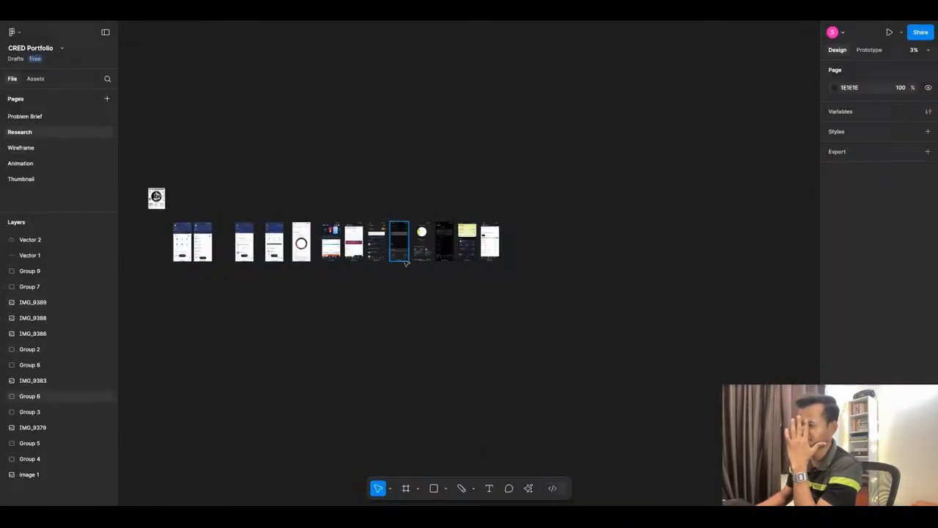
# Add a divider page named with a row of hyphens and place it between the Research and Wireframe pages.
pyautogui.click(42, 147)
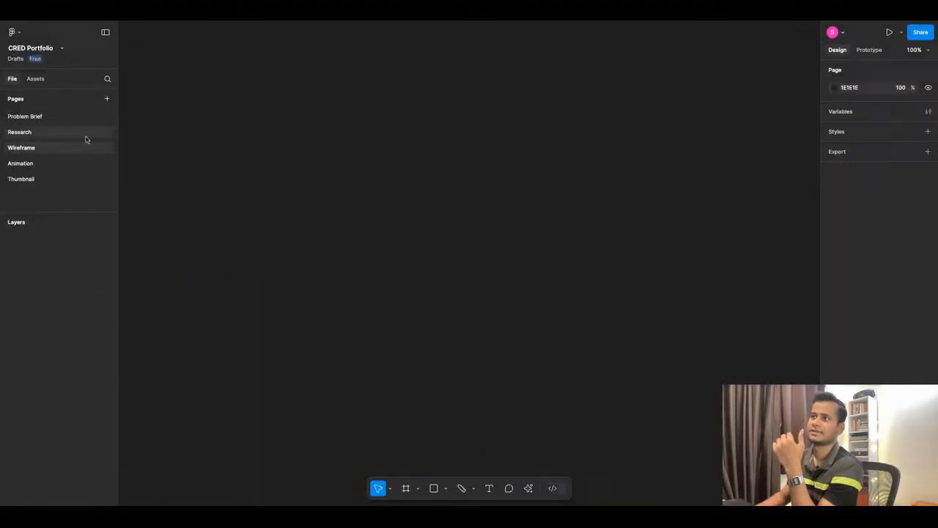
pyautogui.click(107, 100)
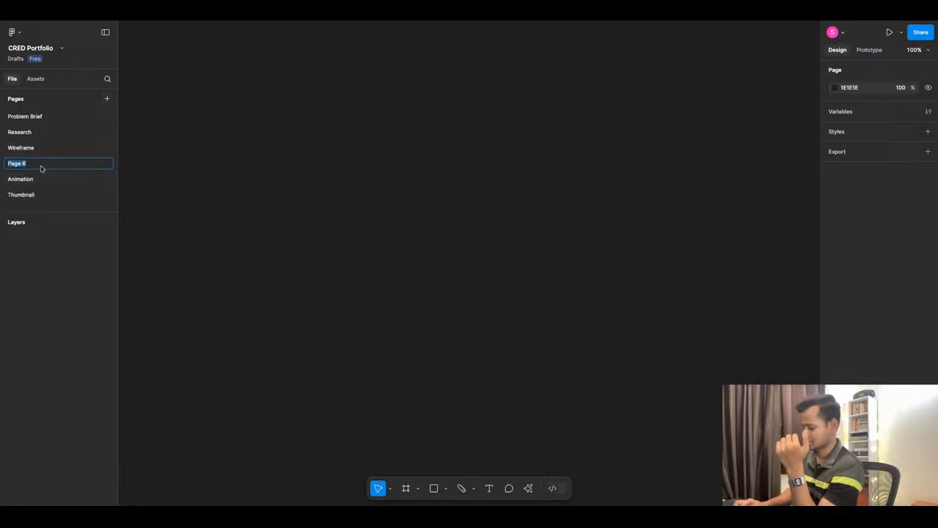
pyautogui.write('-------------------------')
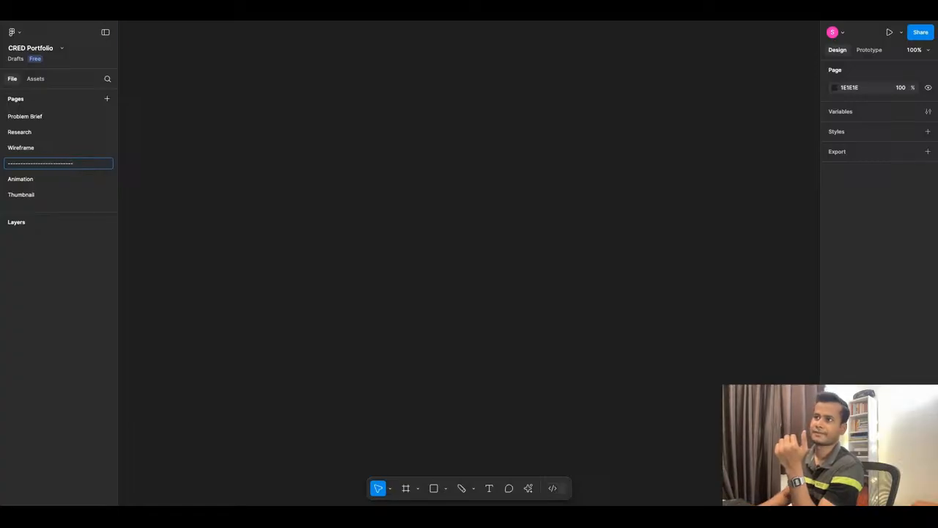
pyautogui.press('Return')
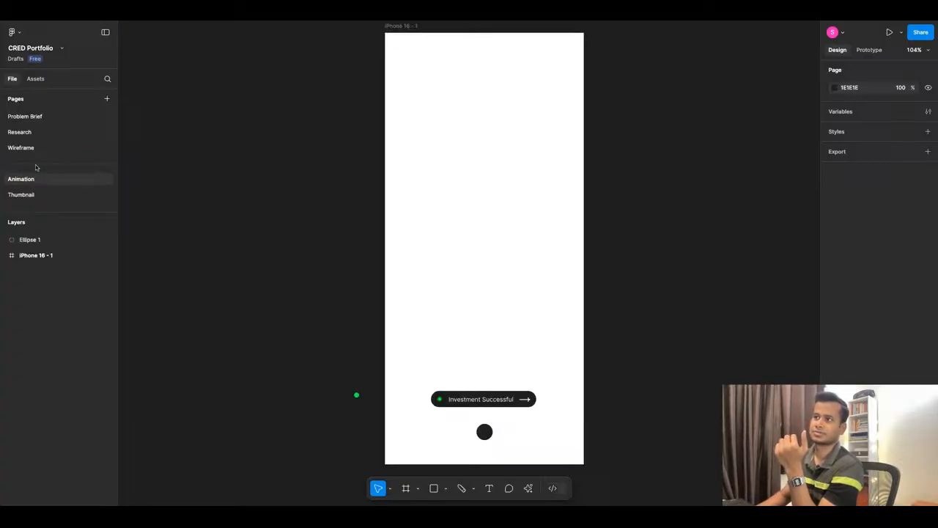
pyautogui.doubleClick(35, 166)
pyautogui.click(163, 199)
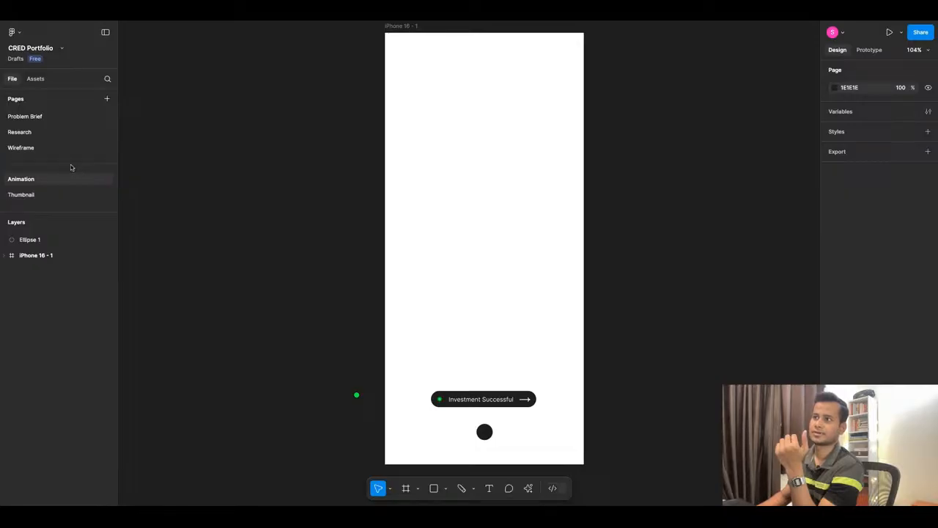
pyautogui.moveTo(71, 167)
pyautogui.mouseDown()
pyautogui.moveTo(77, 143)
pyautogui.moveTo(83, 154)
pyautogui.mouseUp()
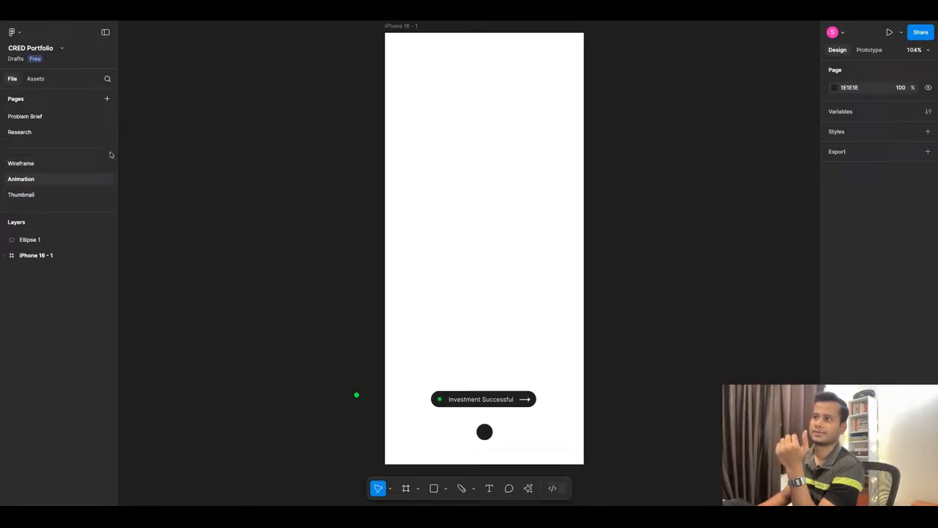
# Add a page named Prototype and place it between the Wireframe and Animation pages.
pyautogui.click(106, 98)
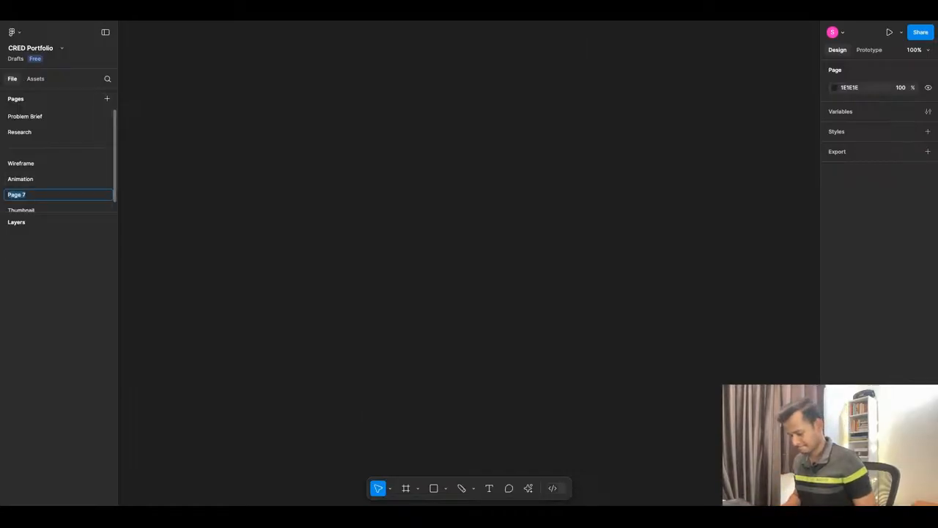
pyautogui.write('Prot')
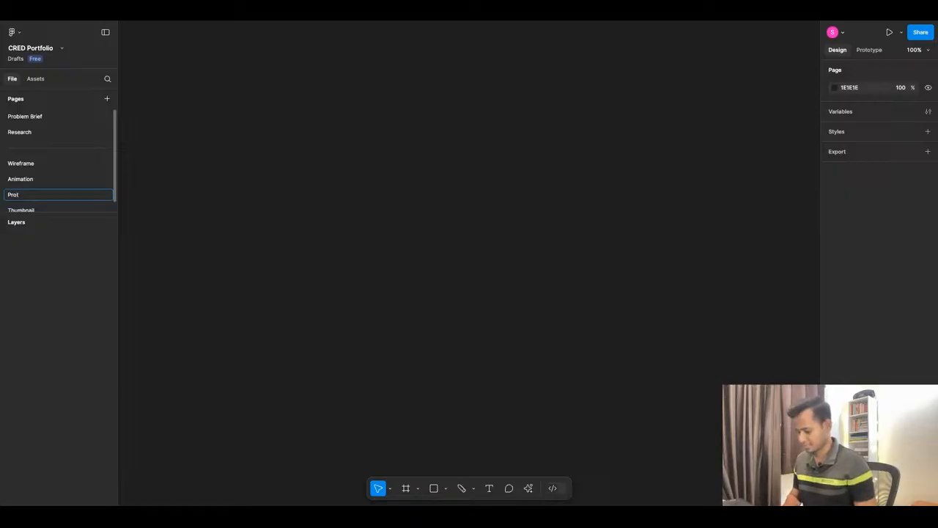
pyautogui.write('otype')
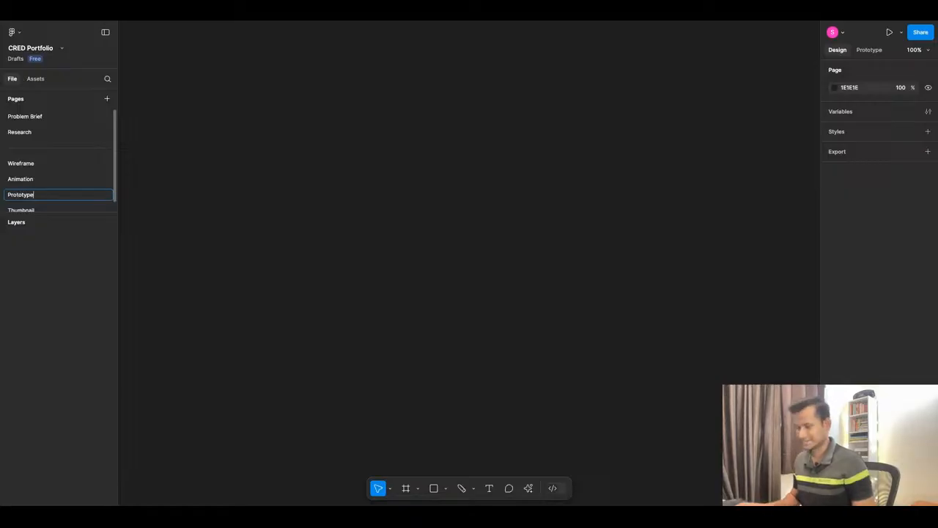
pyautogui.click(220, 200)
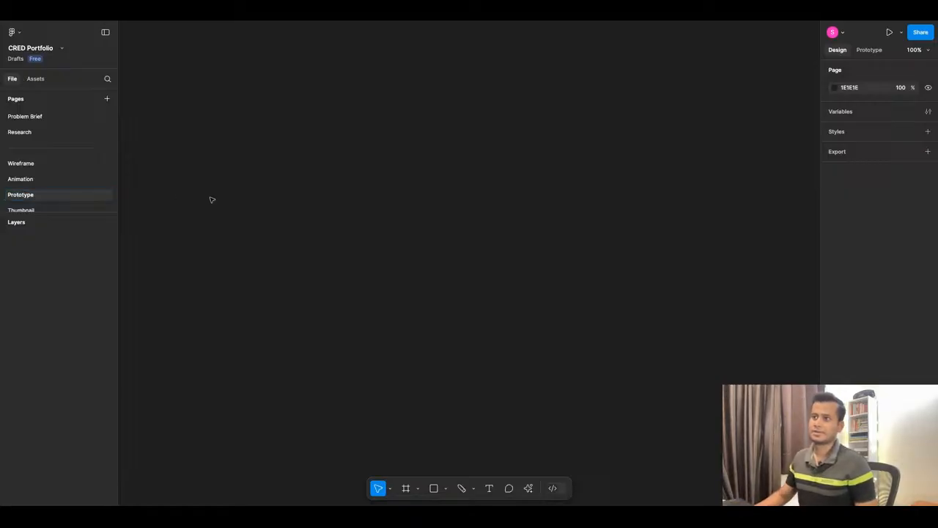
pyautogui.moveTo(38, 202); pyautogui.dragTo(36, 179)
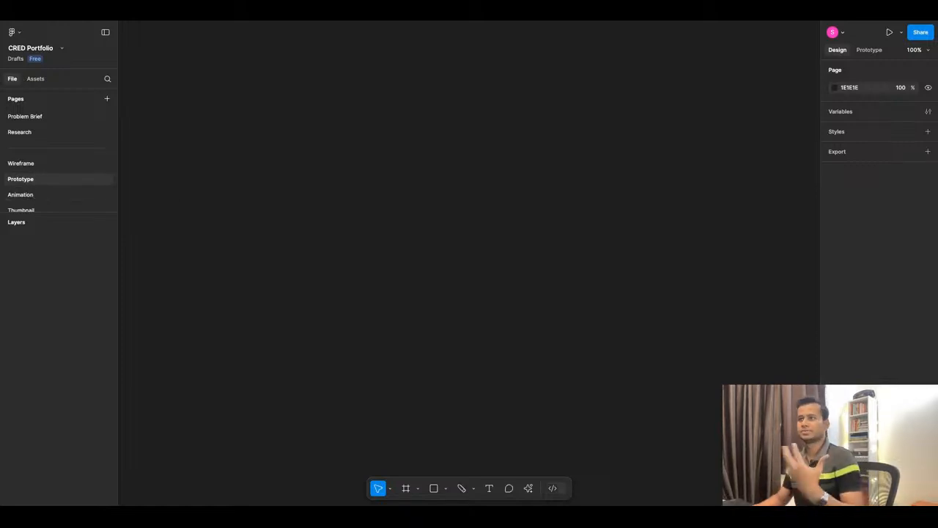
# Duplicate the divider page, place the copy between the Prototype and Animation pages, and enlarge the page list.
pyautogui.rightClick(74, 151)
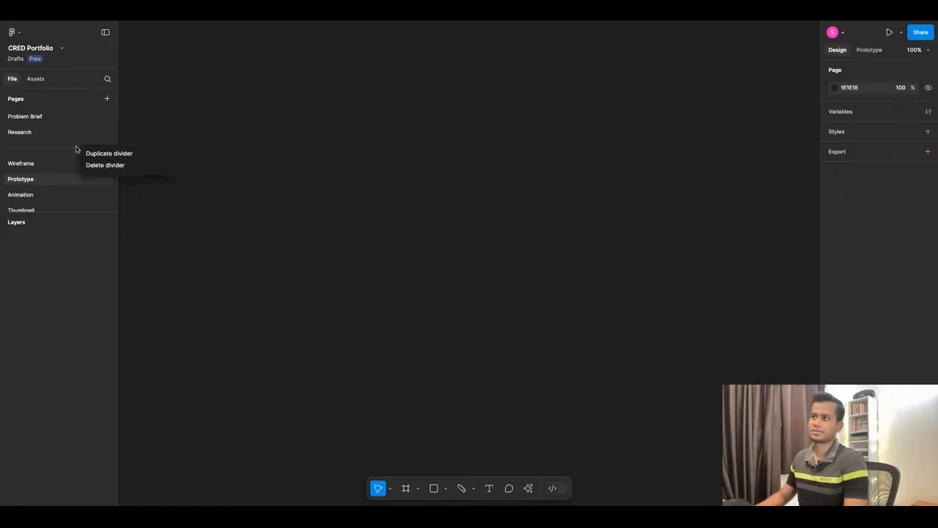
pyautogui.click(90, 155)
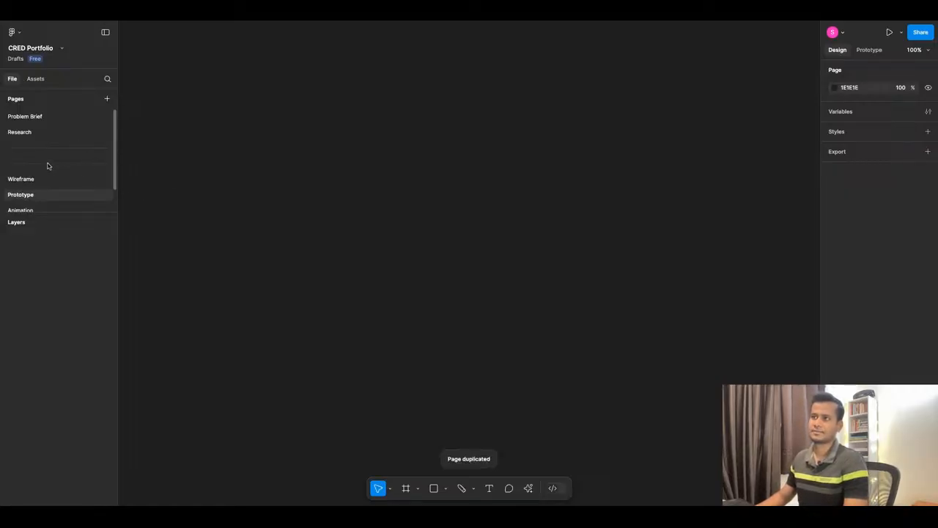
pyautogui.moveTo(48, 165); pyautogui.dragTo(60, 203)
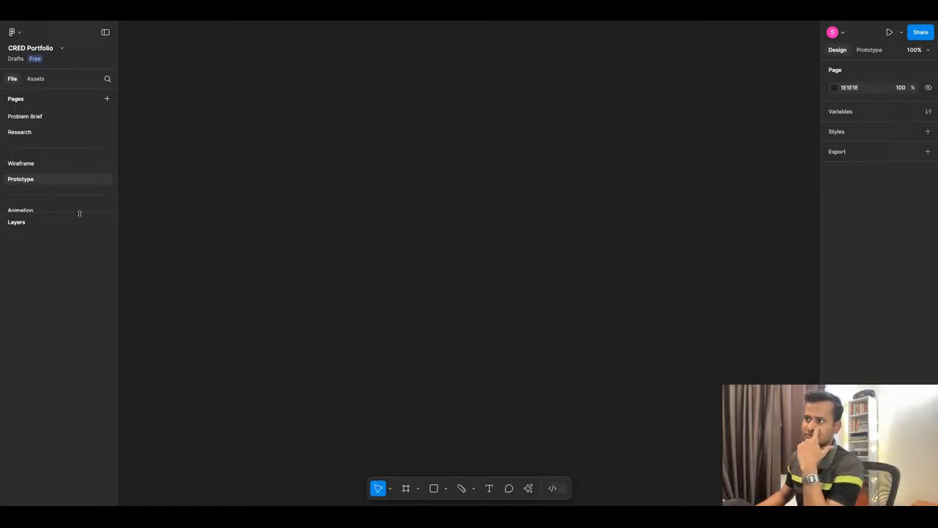
pyautogui.moveTo(79, 213); pyautogui.dragTo(79, 324)
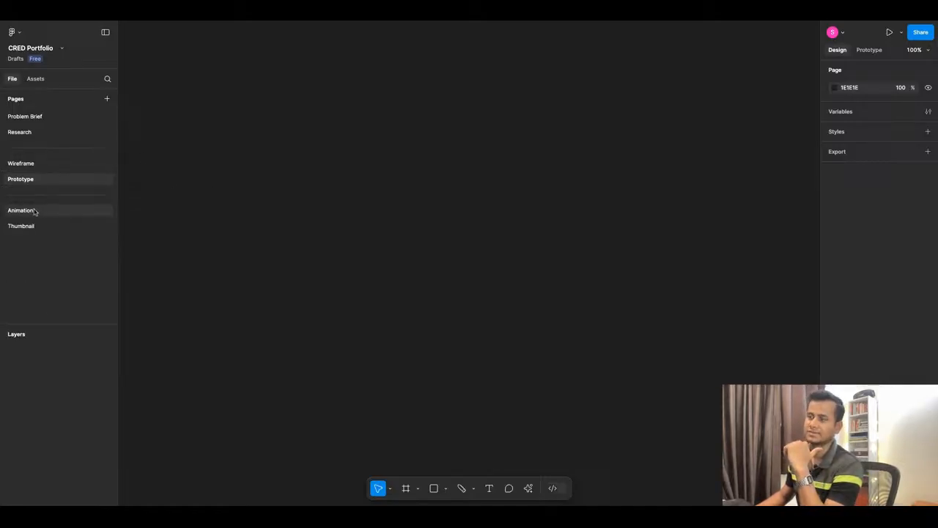
# Rename the Animation page to Components and open the Wireframe page.
pyautogui.moveTo(35, 212)
pyautogui.mouseDown()
pyautogui.moveTo(34, 190)
pyautogui.moveTo(34, 210)
pyautogui.mouseUp()
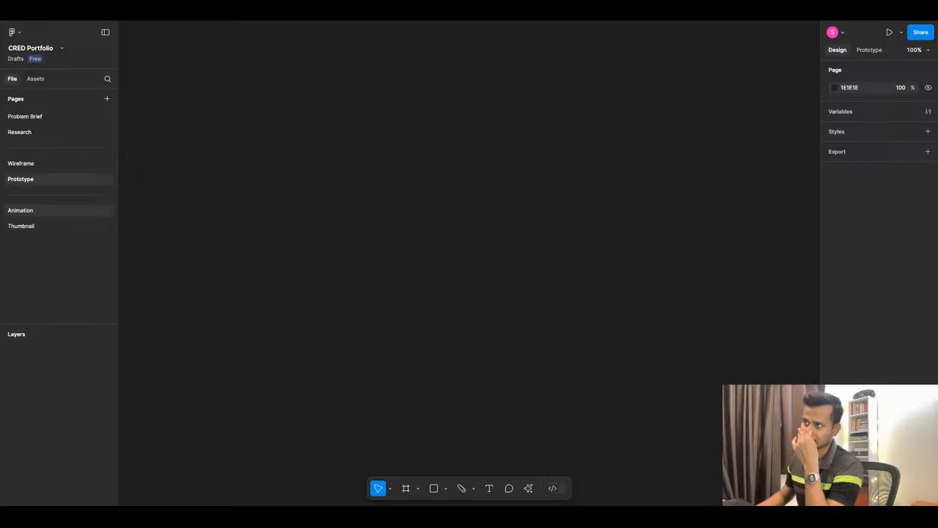
pyautogui.click(35, 210)
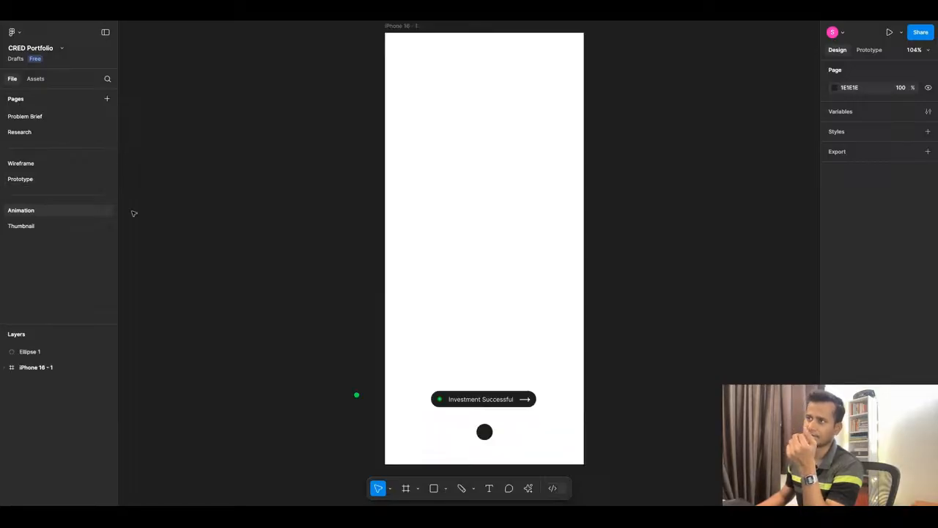
pyautogui.doubleClick(42, 213)
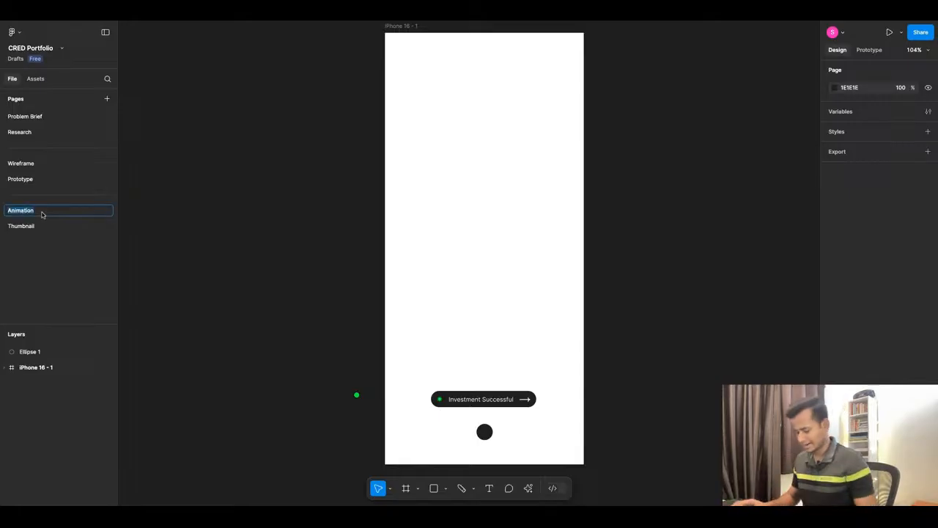
pyautogui.write('Compo')
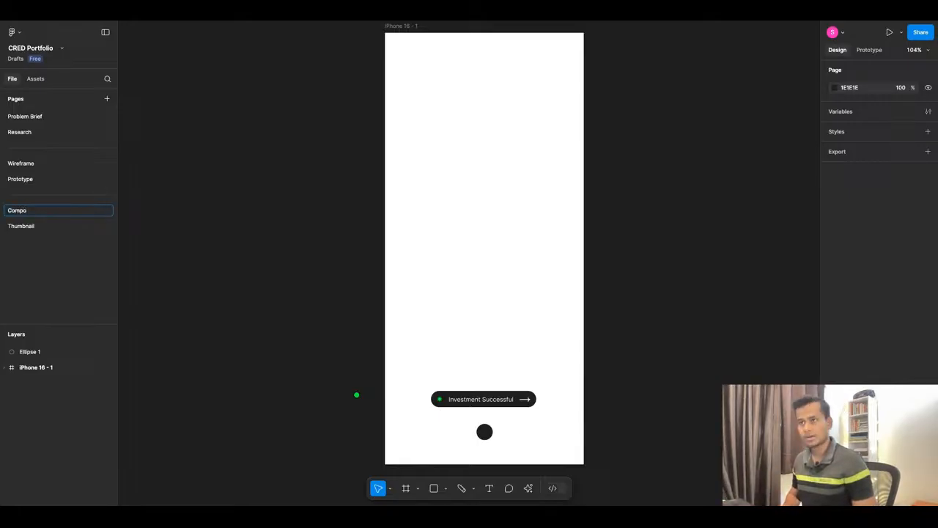
pyautogui.write('nents')
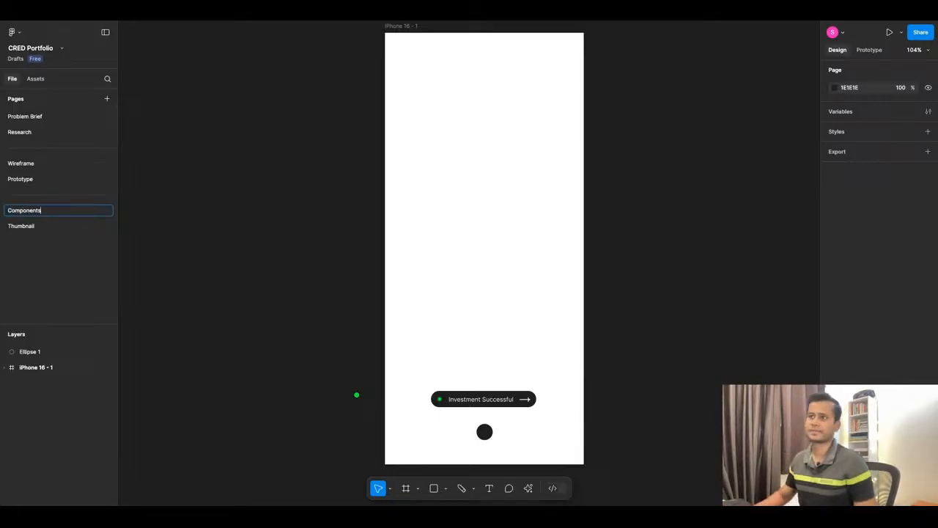
pyautogui.press('Return')
pyautogui.click(29, 226)
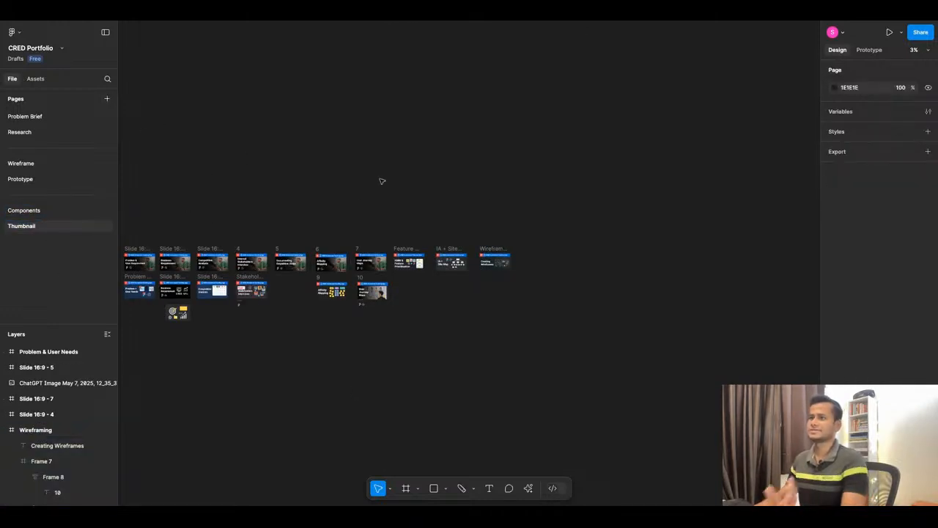
pyautogui.click(38, 164)
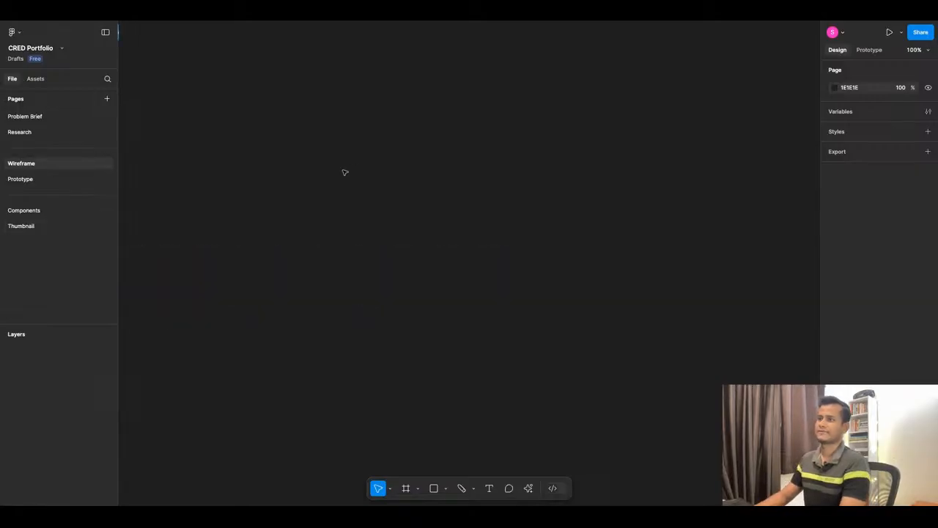
# Switch to ChatGPT and read through the Full Screen Sequence Summary, covering the goals, CTAs, key elements and transition triggers of each screen.
pyautogui.click(406, 20)
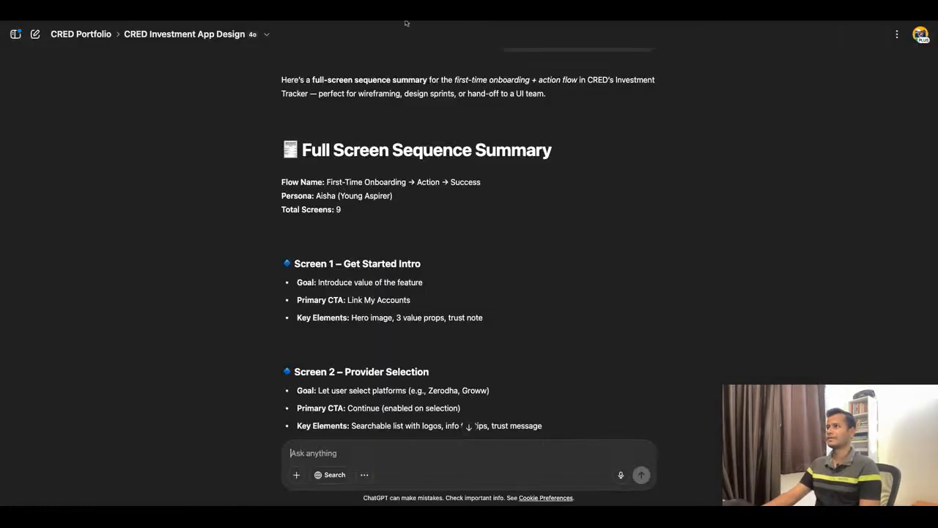
pyautogui.scroll(-1, 492, 262)
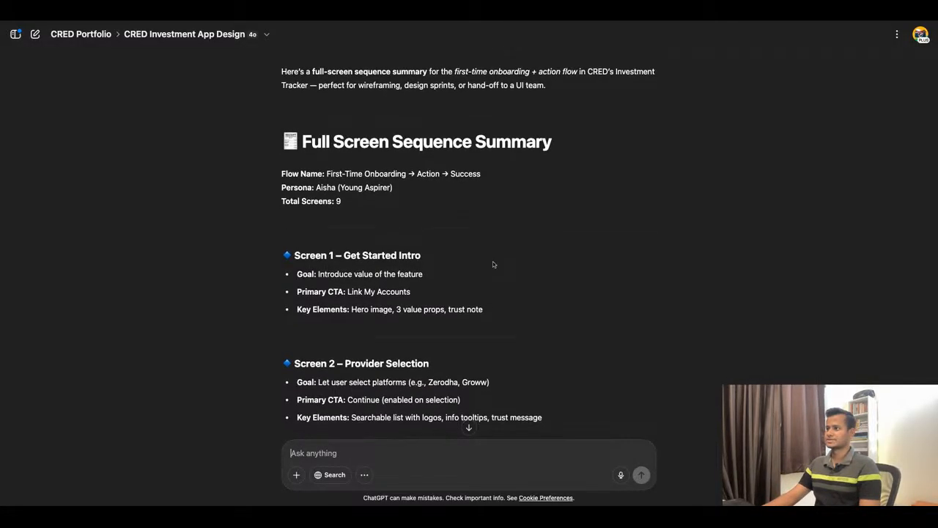
pyautogui.scroll(-2, 362, 241)
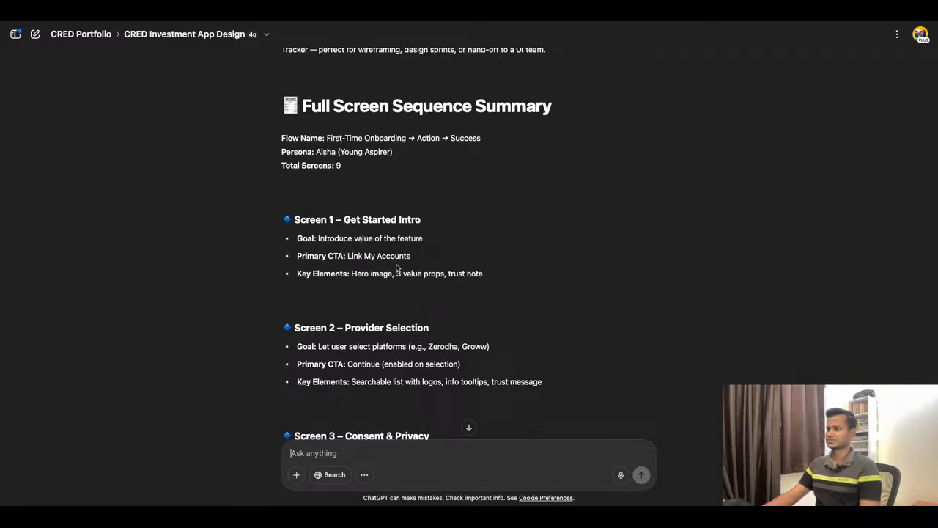
pyautogui.scroll(-1, 363, 241)
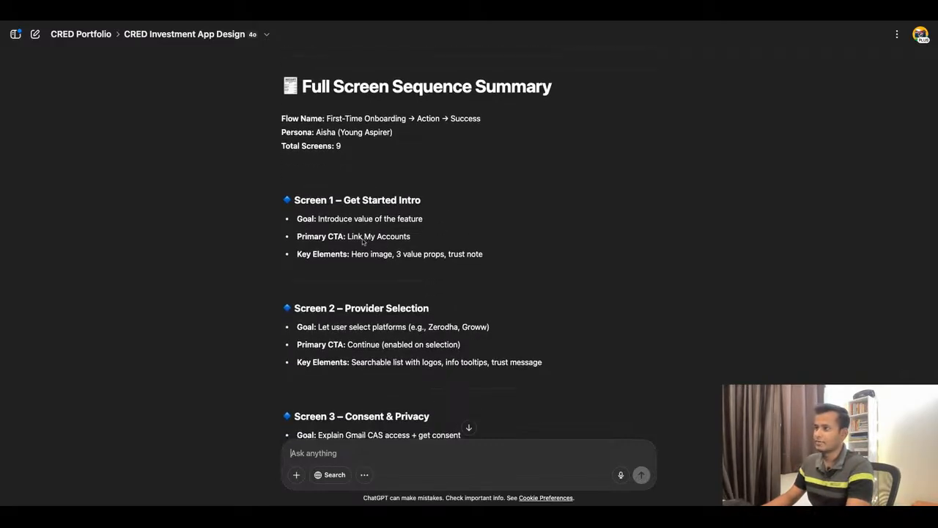
pyautogui.scroll(-7, 333, 220)
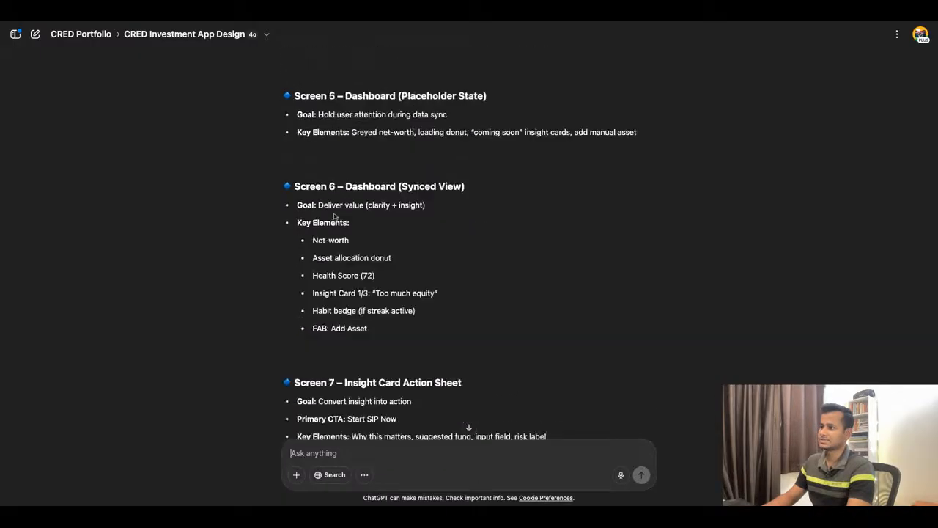
pyautogui.scroll(4, 334, 220)
pyautogui.scroll(5, 353, 187)
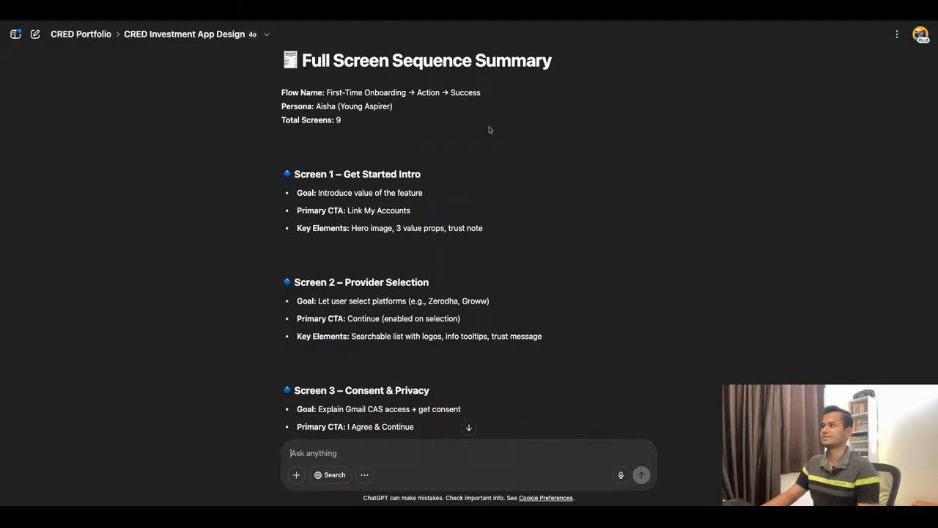
pyautogui.scroll(-20, 484, 147)
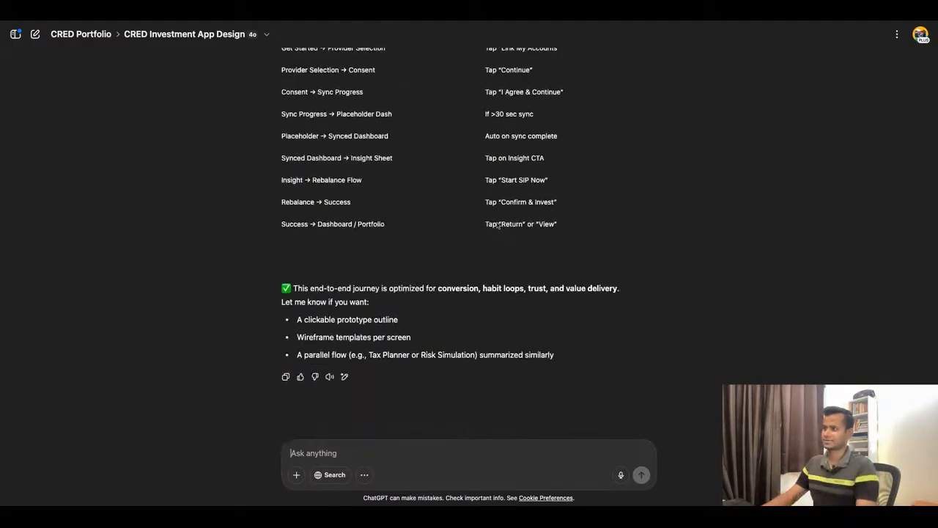
pyautogui.scroll(4, 470, 220)
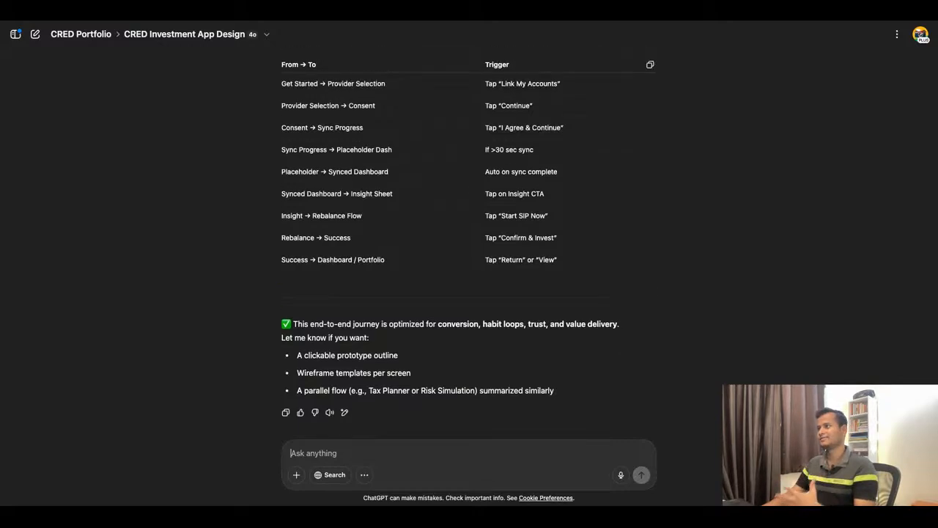
pyautogui.scroll(10, 443, 230)
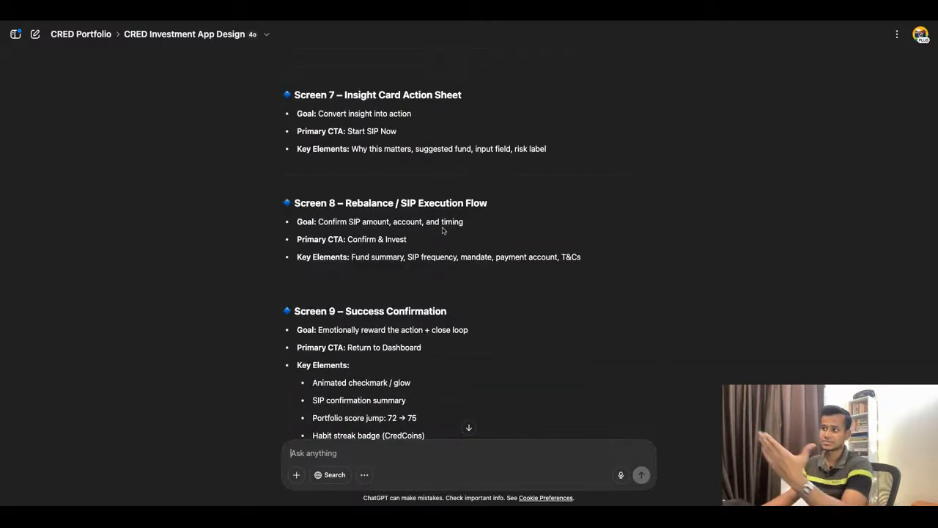
pyautogui.scroll(8, 443, 230)
pyautogui.scroll(16, 372, 138)
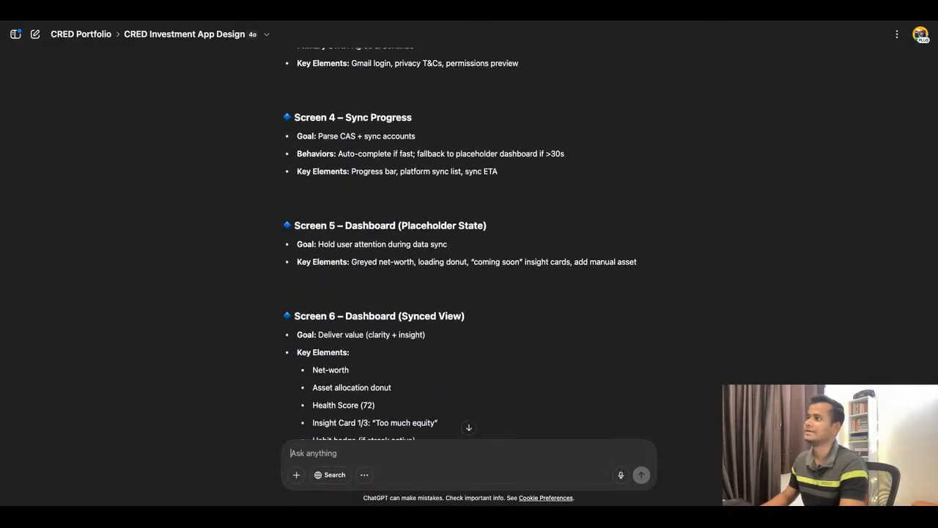
# Switch to the CRED Portfolio file in Figma and add an iPhone 16 Pro frame to the Wireframe page.
pyautogui.click(340, 20)
pyautogui.click(332, 22)
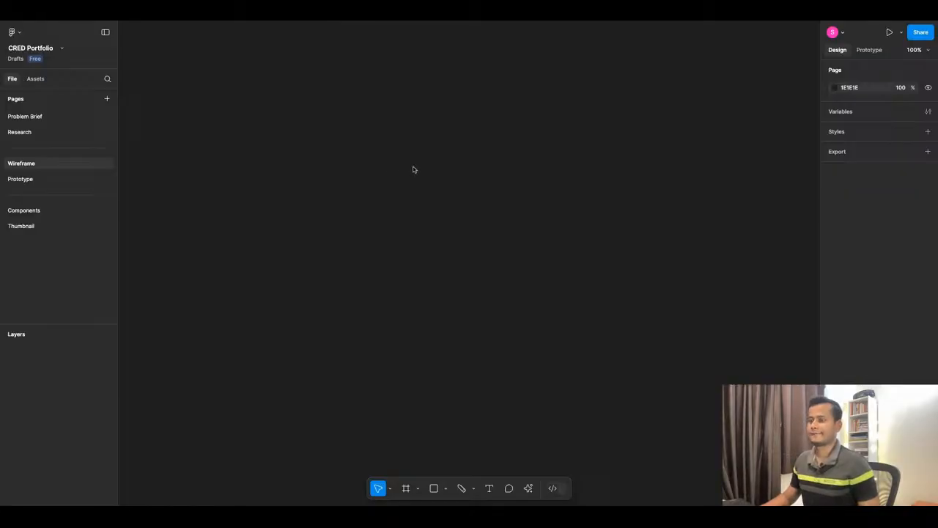
pyautogui.press('f')
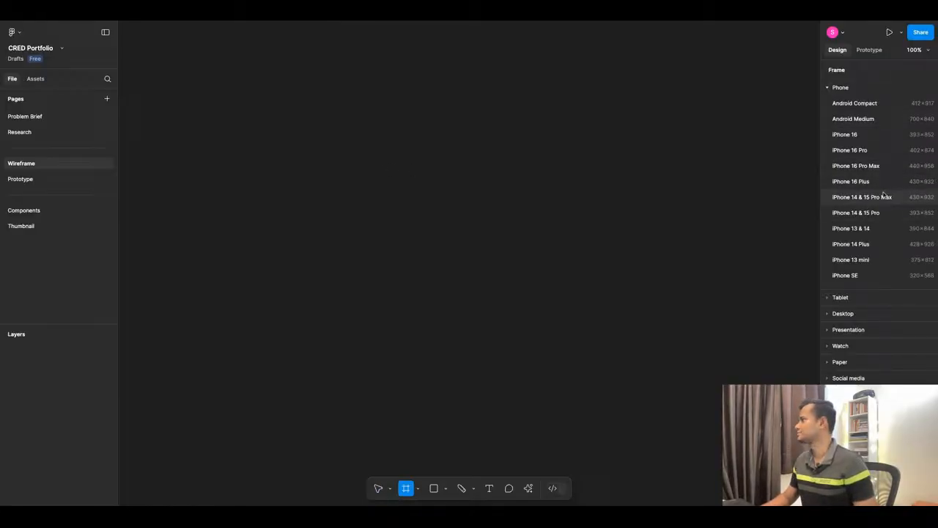
pyautogui.click(893, 155)
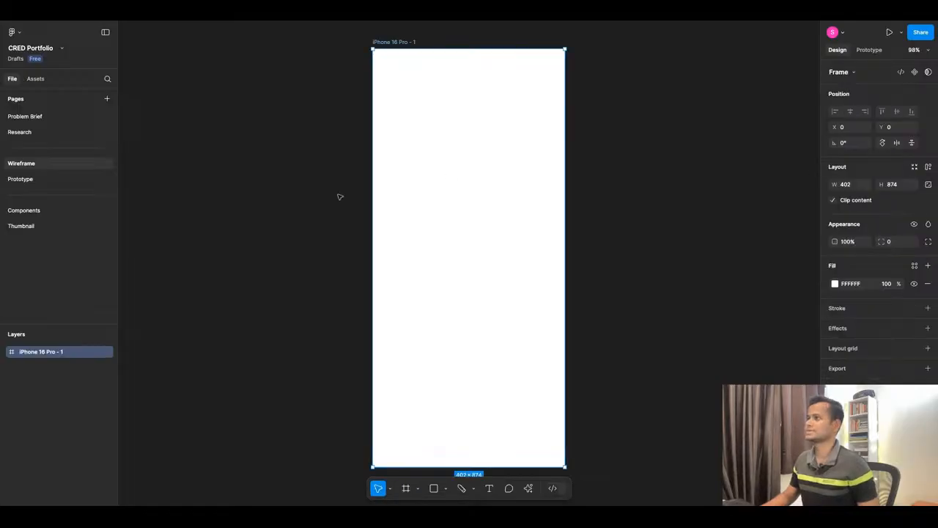
pyautogui.scroll(-3, 339, 195)
pyautogui.scroll(3, 473, 126)
# Copy the Screen 1 – Get Started Intro section from ChatGPT's summary and paste it as a text layer near the top of the Figma iPhone frame.
pyautogui.click(445, 22)
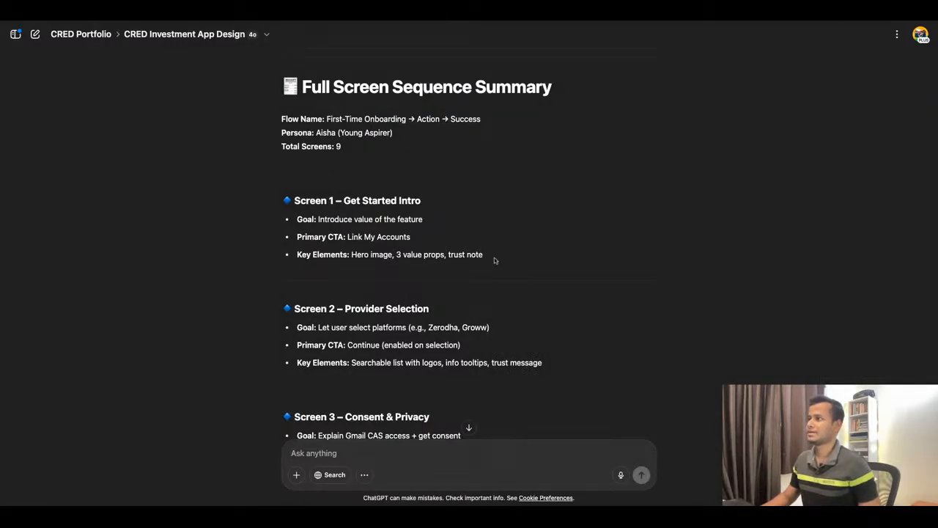
pyautogui.moveTo(493, 260); pyautogui.dragTo(293, 195)
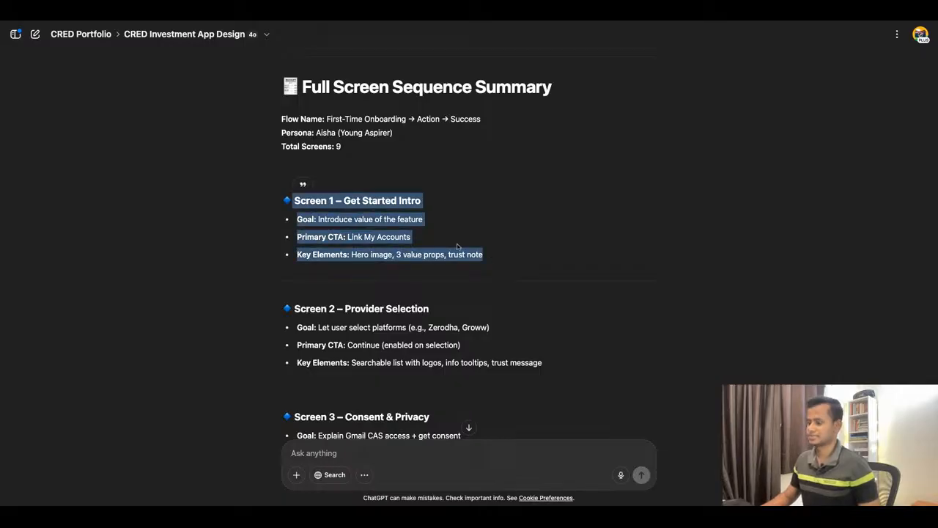
pyautogui.click(334, 24)
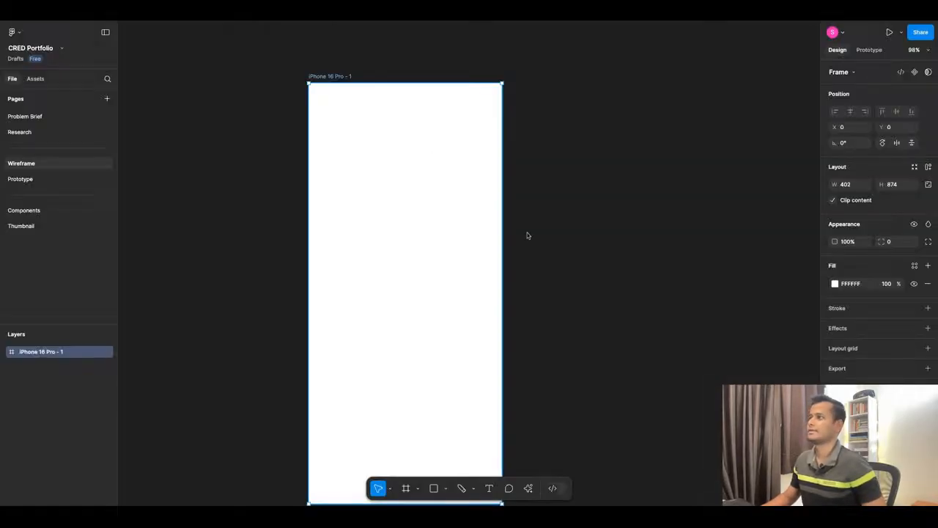
pyautogui.scroll(-5, 553, 242)
pyautogui.scroll(3, 513, 151)
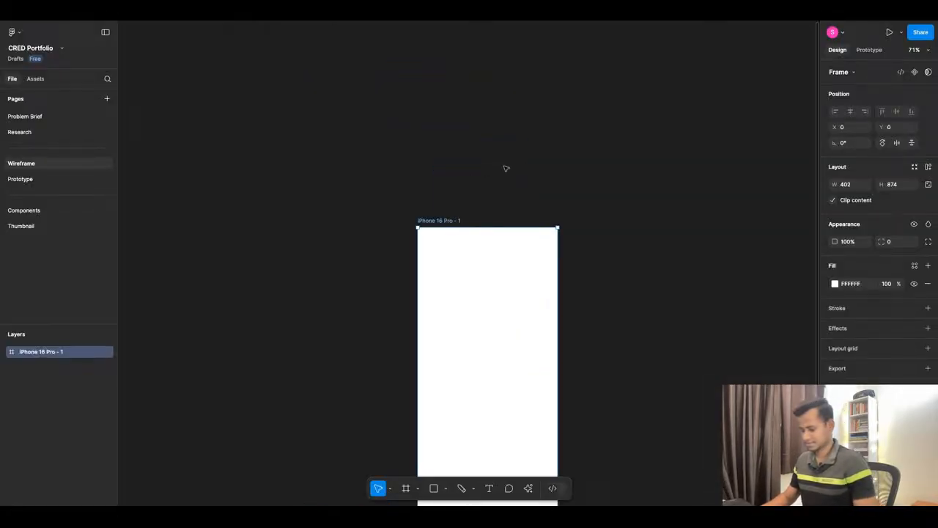
pyautogui.press('t')
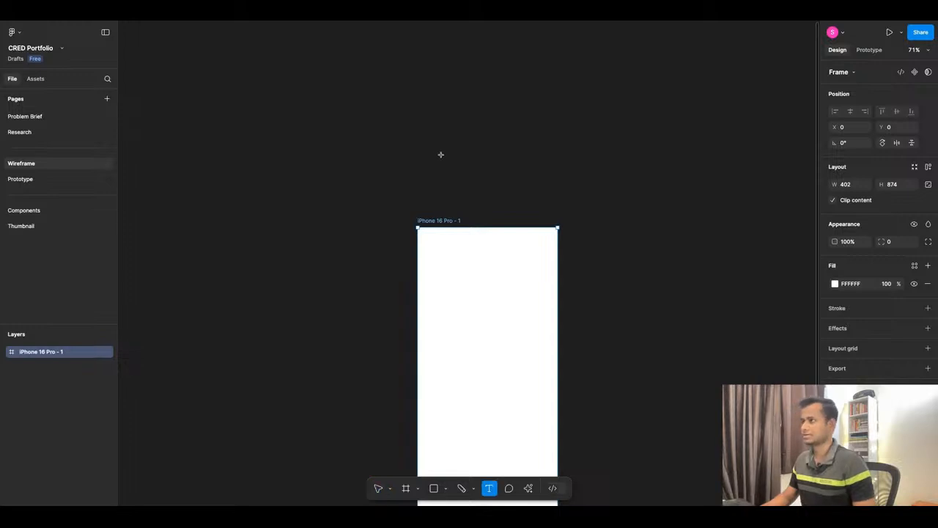
pyautogui.click(547, 179)
pyautogui.hotkey('ctrl', 'v')
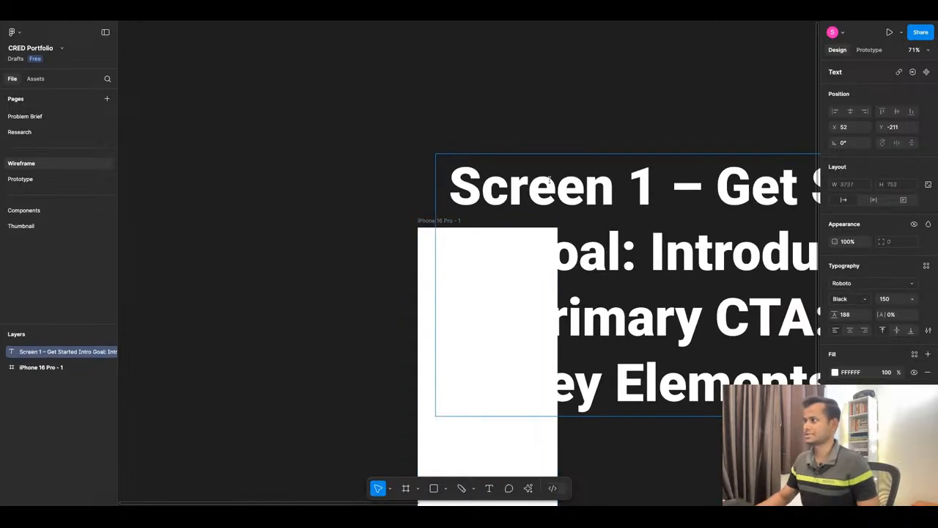
pyautogui.press('Escape')
# Set the Screen 1 description text's font size to 24 and its line height to 36.
pyautogui.click(888, 299)
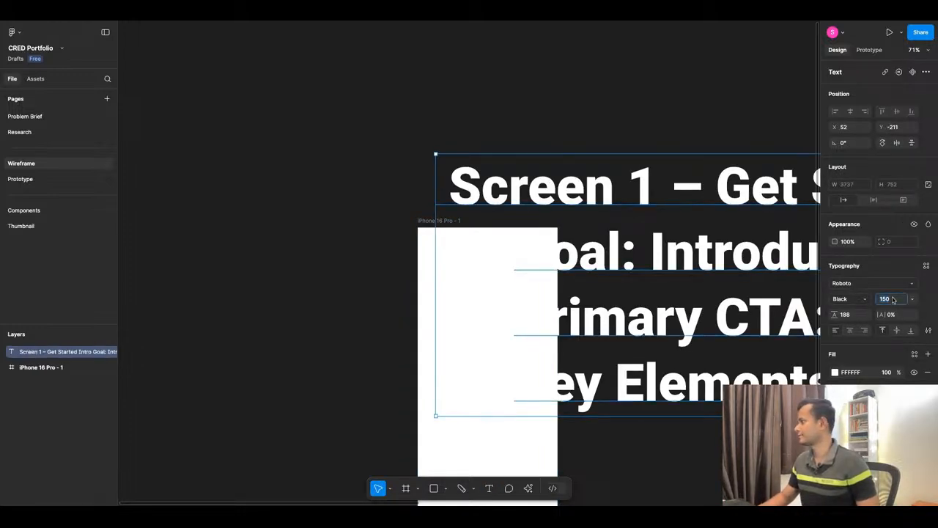
pyautogui.click(910, 300)
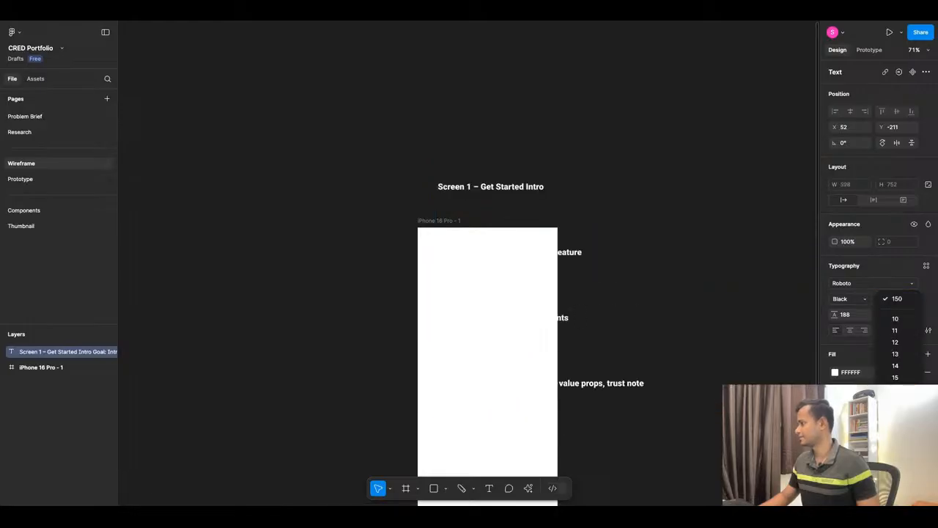
pyautogui.click(895, 413)
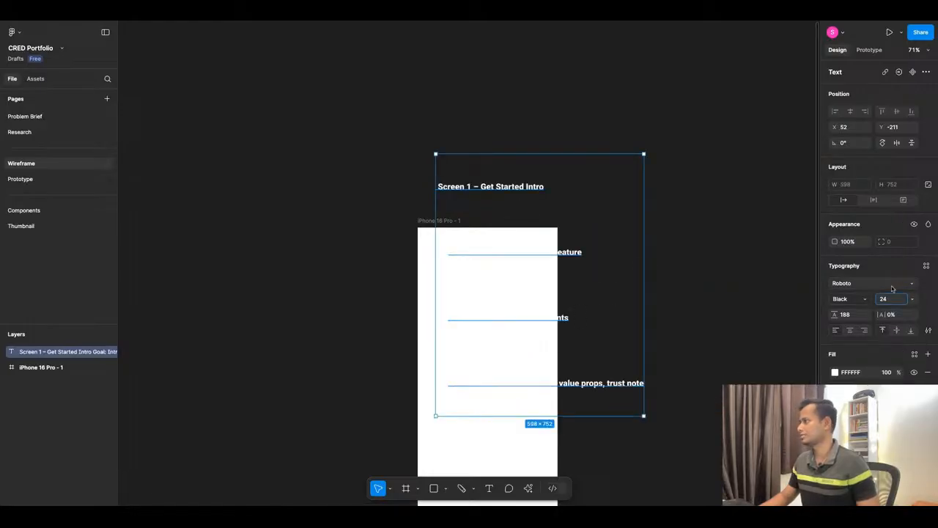
pyautogui.click(850, 320)
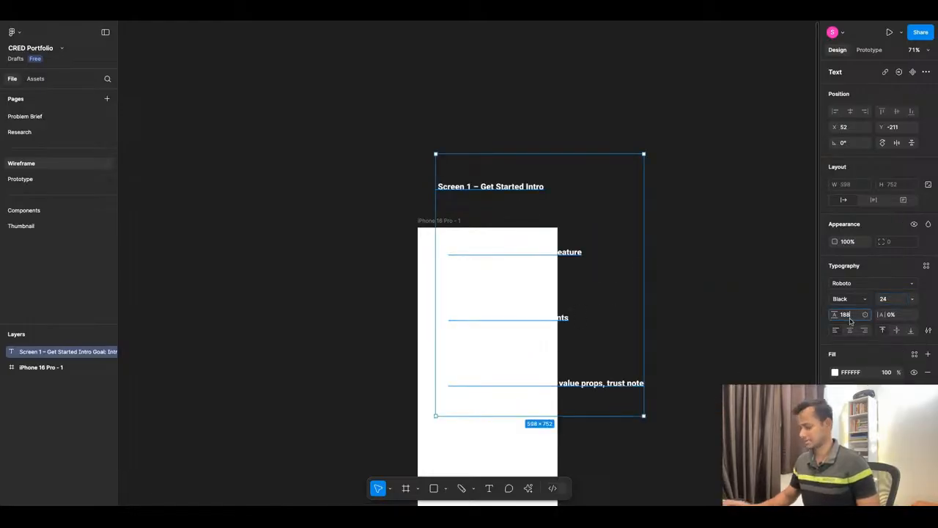
pyautogui.write('36')
pyautogui.press('Return')
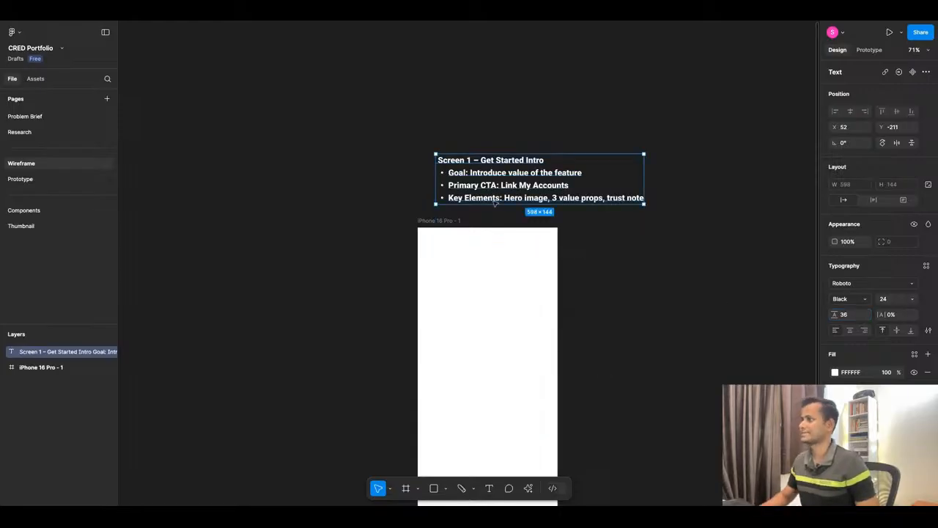
# Align the Screen 1 text with the iPhone frame's left edge and remove the bold from its three bullet lines.
pyautogui.moveTo(510, 188); pyautogui.dragTo(574, 162)
pyautogui.doubleClick(595, 175)
pyautogui.hotkey('ctrl', 'c')
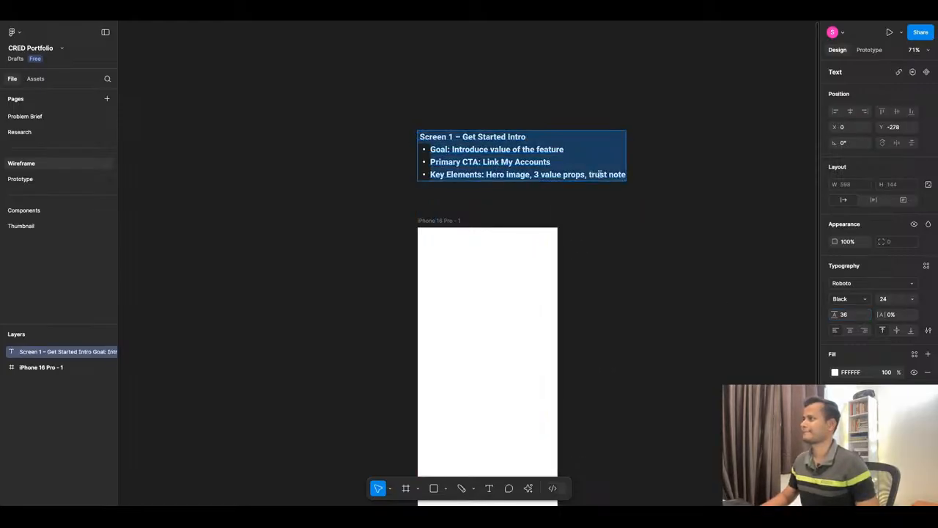
pyautogui.click(624, 176)
pyautogui.tripleClick(626, 174)
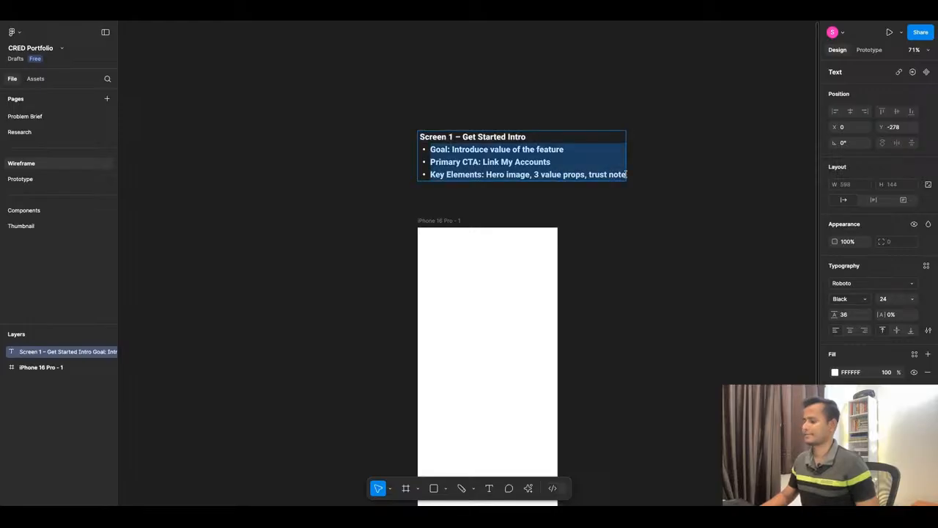
pyautogui.hotkey('ctrl', 'v')
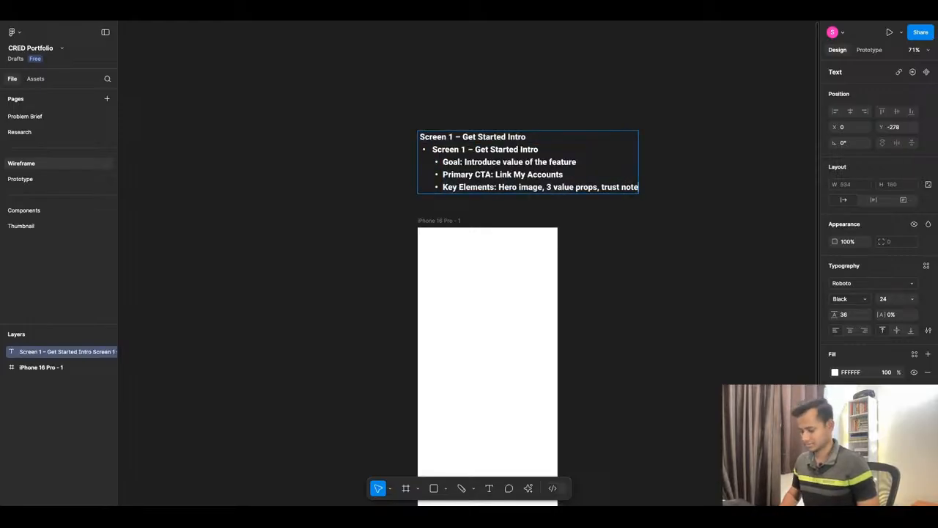
pyautogui.hotkey('ctrl', 'z')
pyautogui.hotkey('ctrl', 'b')
pyautogui.click(538, 206)
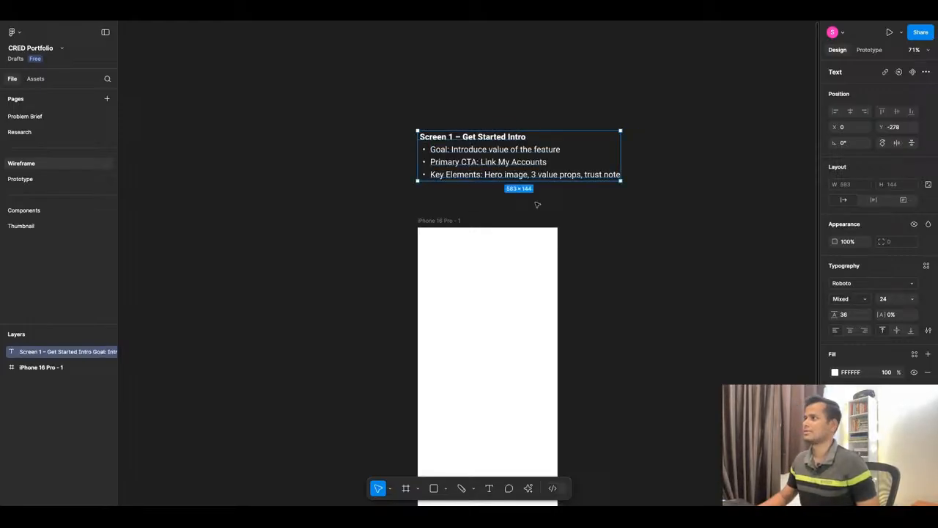
# Wrap the Screen 1 text in an auto layout frame and give it an FFFFFF fill at 15% opacity.
pyautogui.click(356, 176)
pyautogui.click(532, 173)
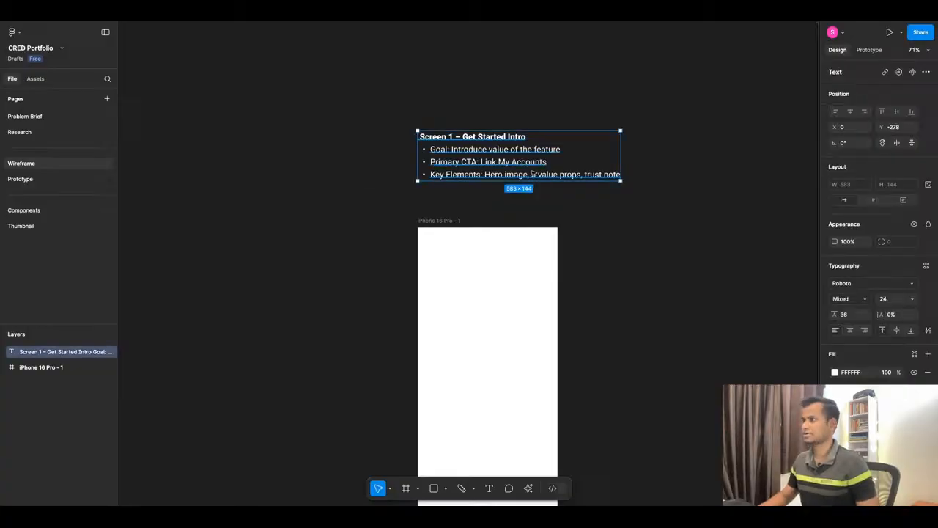
pyautogui.hotkey('shift', 'a')
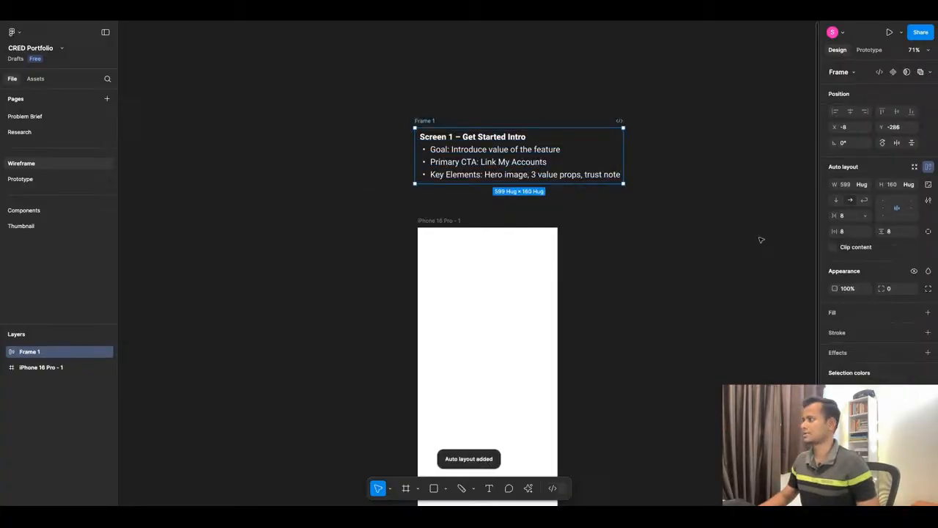
pyautogui.click(834, 318)
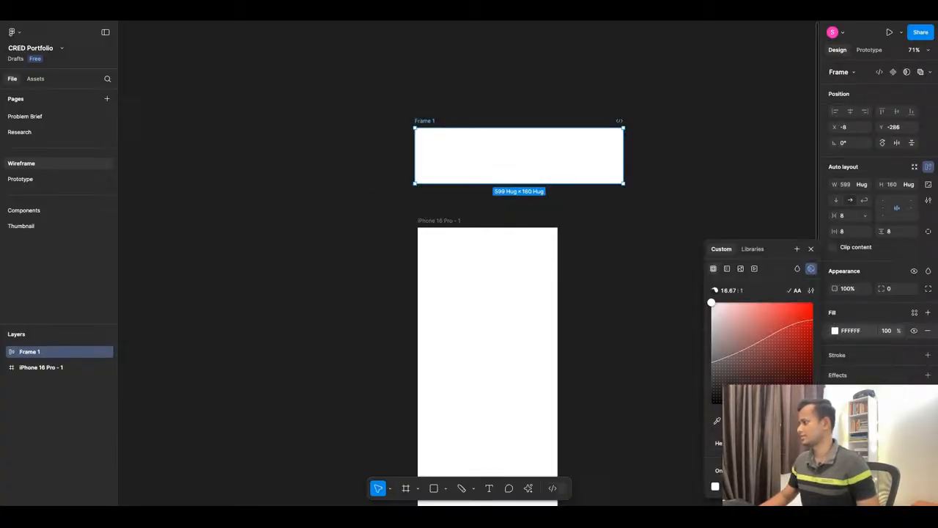
pyautogui.moveTo(809, 427); pyautogui.dragTo(742, 427)
# Resize the Screen 1 note frame to about 630 × 174 and set its corner radius to 20.
pyautogui.moveTo(504, 127); pyautogui.dragTo(504, 112)
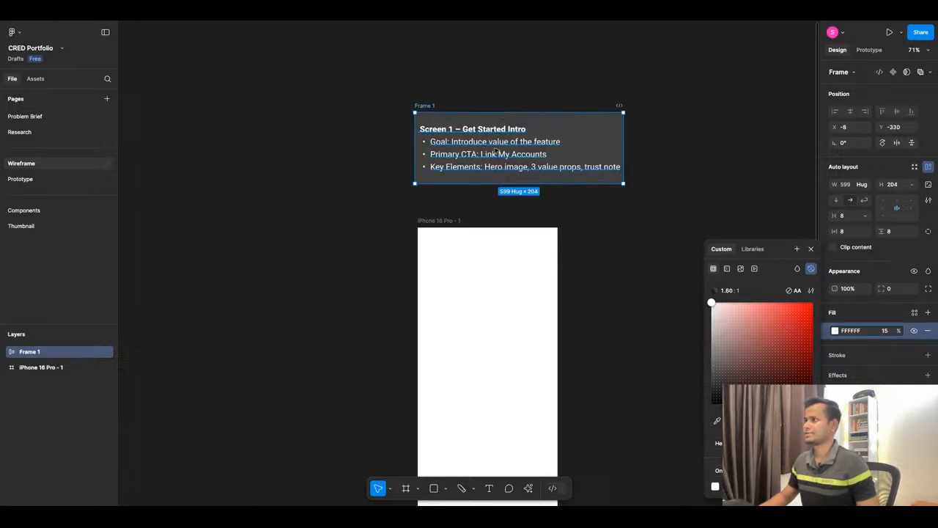
pyautogui.moveTo(416, 154)
pyautogui.mouseDown()
pyautogui.moveTo(395, 152)
pyautogui.moveTo(404, 152)
pyautogui.mouseUp()
pyautogui.moveTo(494, 113); pyautogui.dragTo(494, 123)
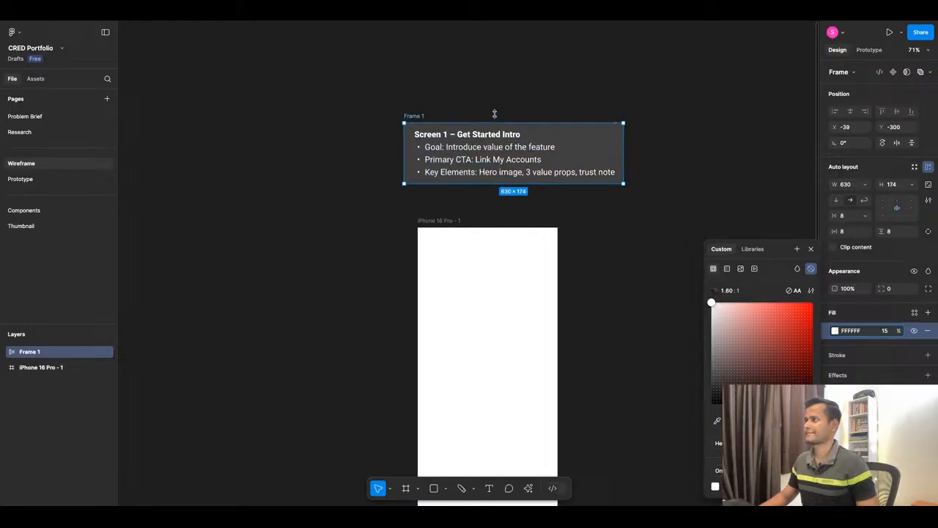
pyautogui.click(900, 297)
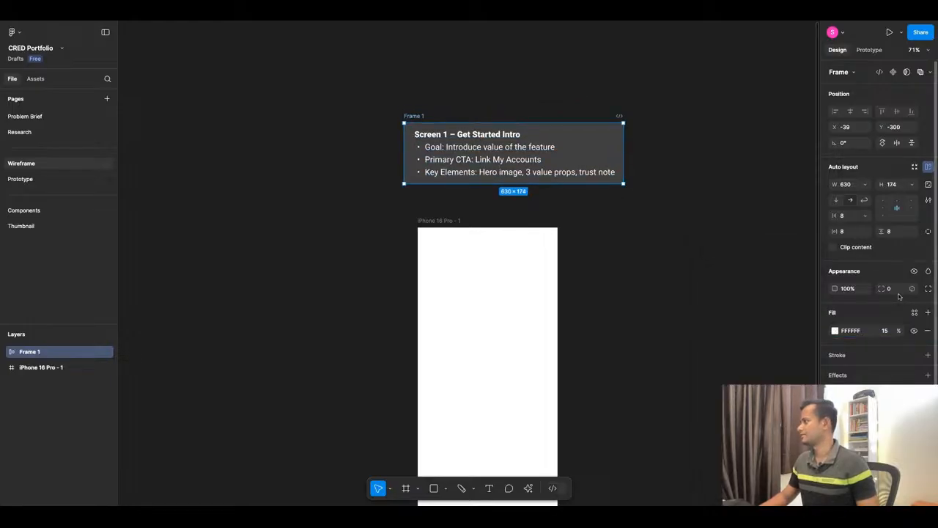
pyautogui.write('20')
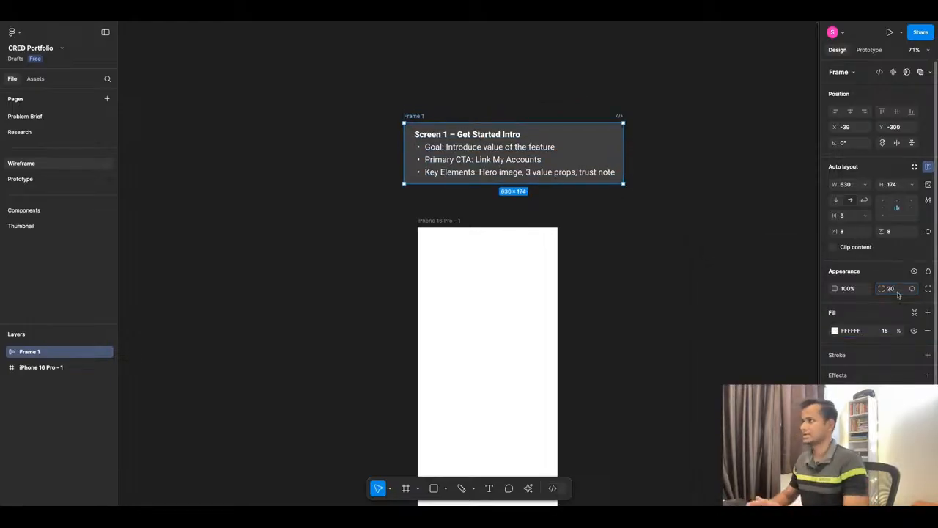
pyautogui.press('Return')
pyautogui.click(641, 304)
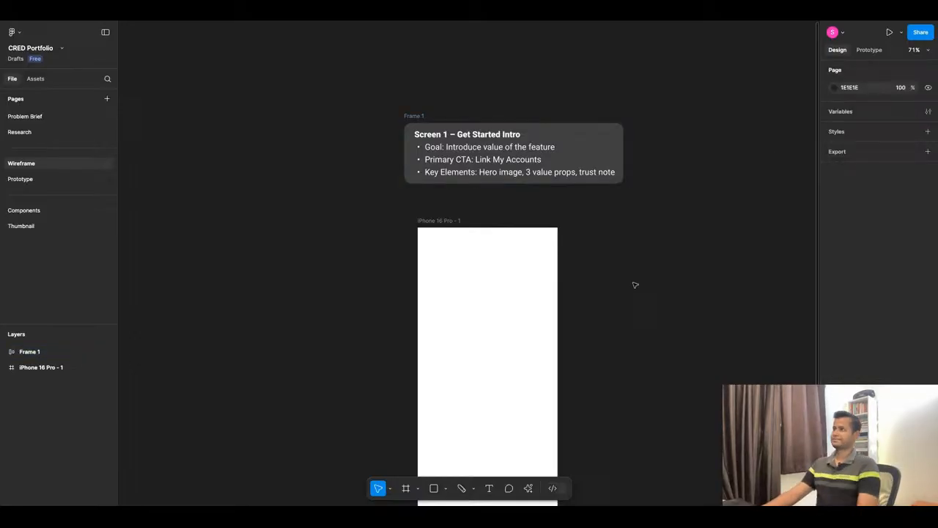
# Rename the note's frame to Screen 1.
pyautogui.scroll(1, 523, 197)
pyautogui.click(404, 115)
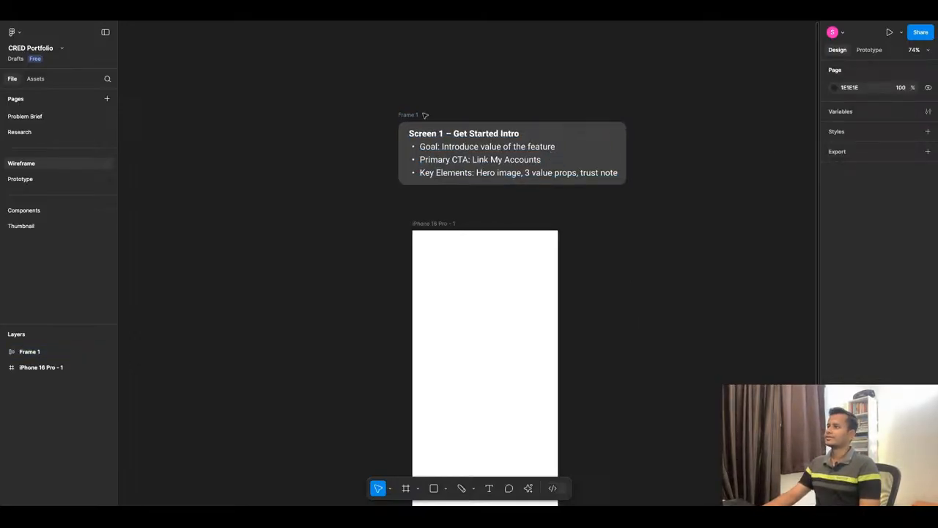
pyautogui.click(404, 115)
pyautogui.write('Scr')
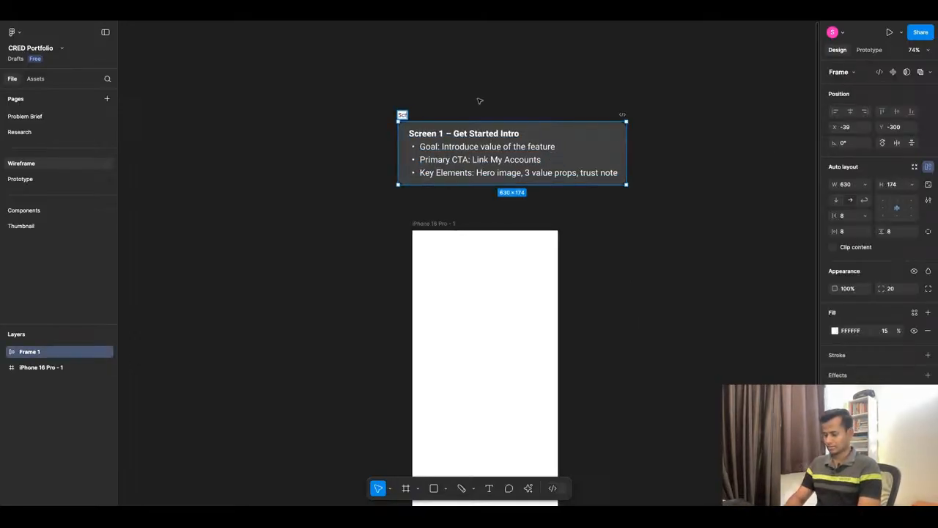
pyautogui.write('een 1')
pyautogui.click(342, 154)
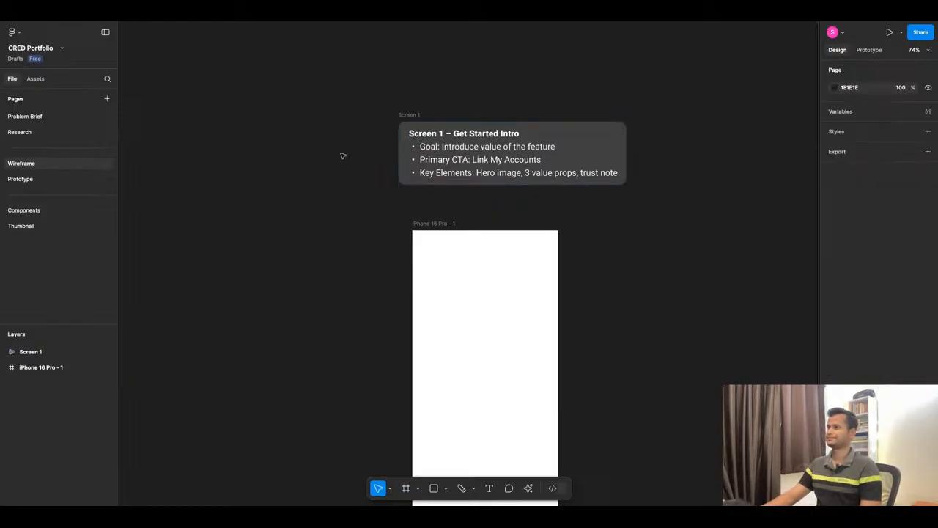
# Move the Screen 1 note higher and center it above the iPhone frame, at about X -114, Y -400.
pyautogui.scroll(-2, 335, 170)
pyautogui.scroll(-2, 336, 170)
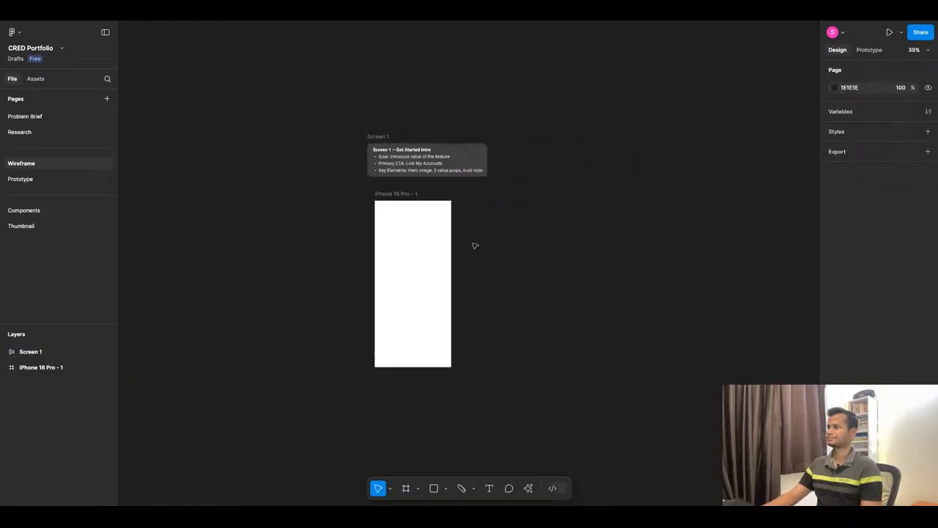
pyautogui.click(381, 137)
pyautogui.moveTo(382, 137); pyautogui.dragTo(382, 111)
pyautogui.scroll(3, 463, 126)
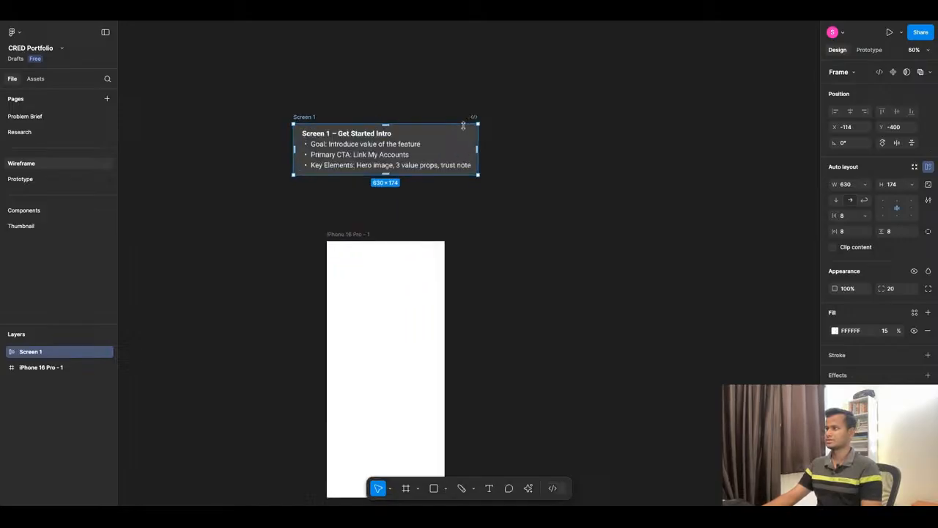
pyautogui.scroll(-3, 370, 172)
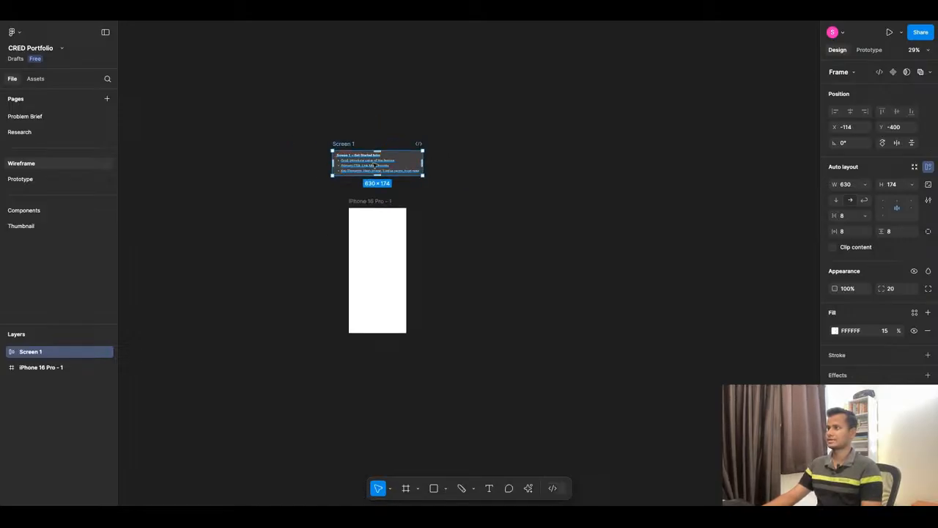
# Duplicate the Screen 1 note and place the copy to its right at about X 942, Y -400.
pyautogui.click(402, 115)
pyautogui.click(366, 161)
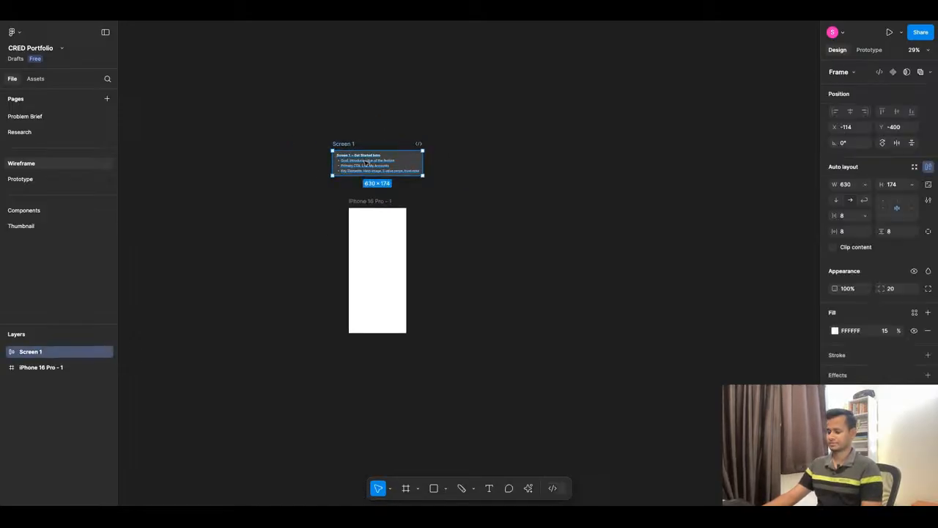
pyautogui.moveTo(368, 162); pyautogui.dragTo(518, 162)
# Copy the Screen 2 – Provider Selection section from ChatGPT's summary and paste it over the duplicated note's text in Figma.
pyautogui.click(442, 23)
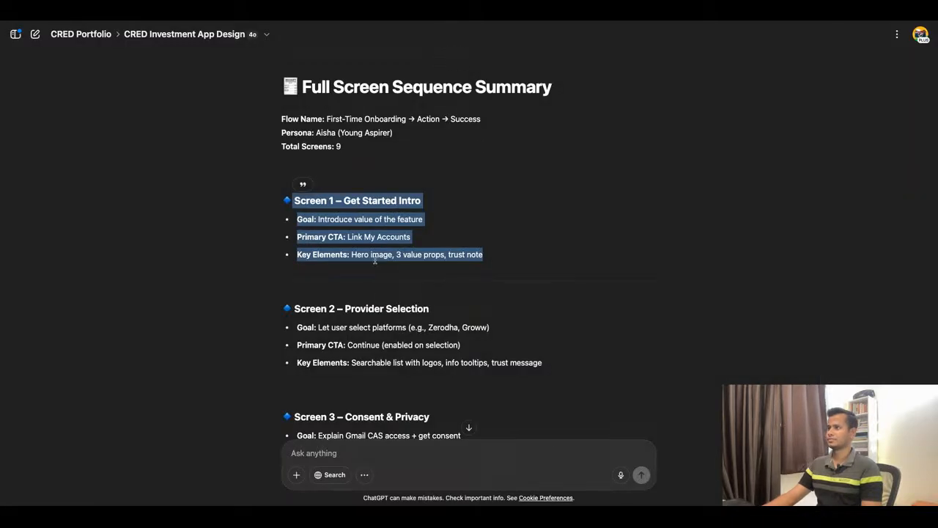
pyautogui.moveTo(552, 366); pyautogui.dragTo(293, 309)
pyautogui.hotkey('ctrl', 'c')
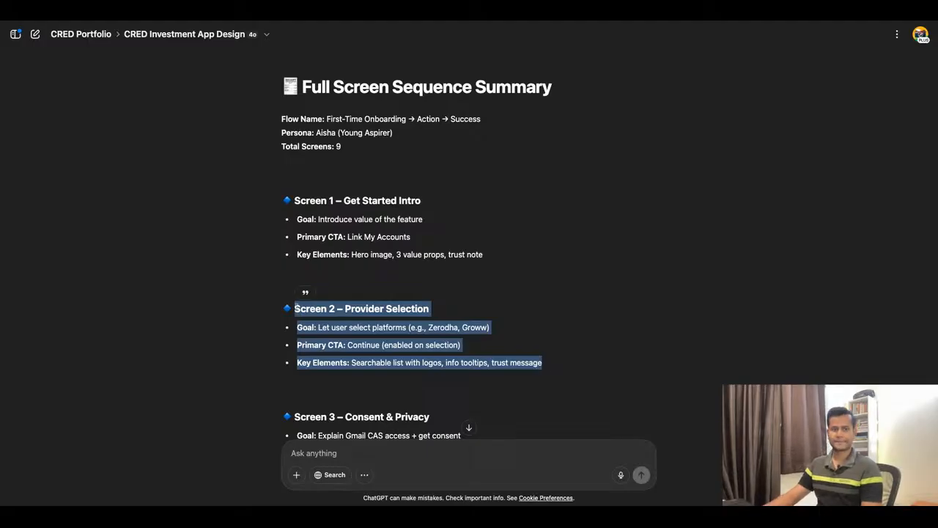
pyautogui.click(370, 23)
pyautogui.doubleClick(519, 166)
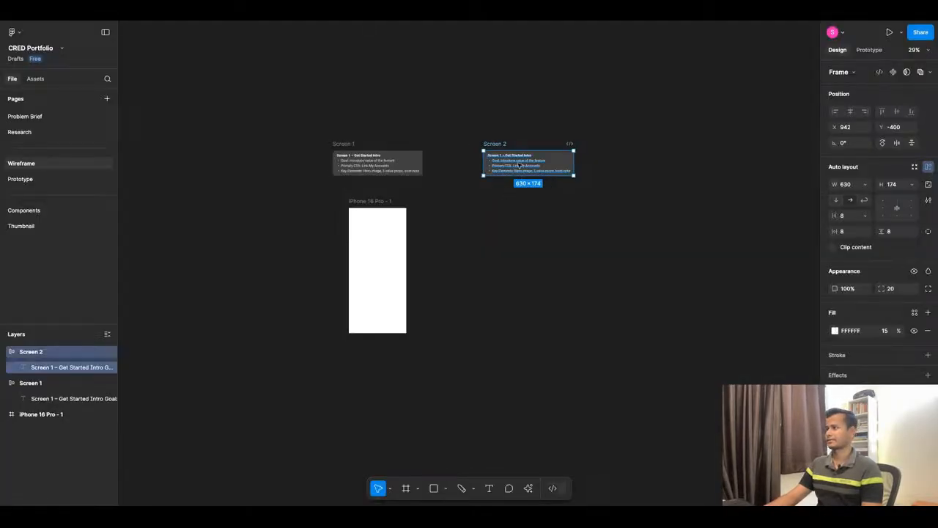
pyautogui.hotkey('ctrl', 'v')
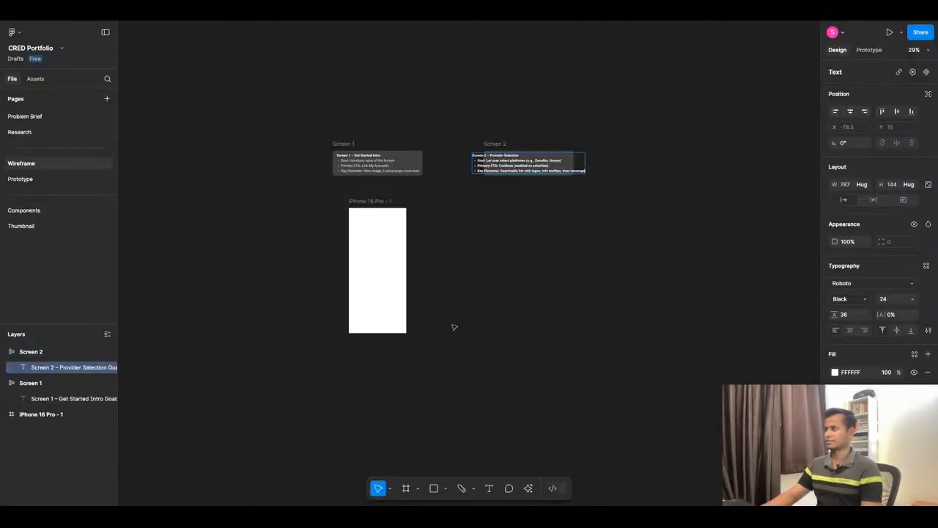
# Remove the bold from the Goal, Primary CTA and Key Elements lines in the Screen 2 note.
pyautogui.scroll(3, 564, 154)
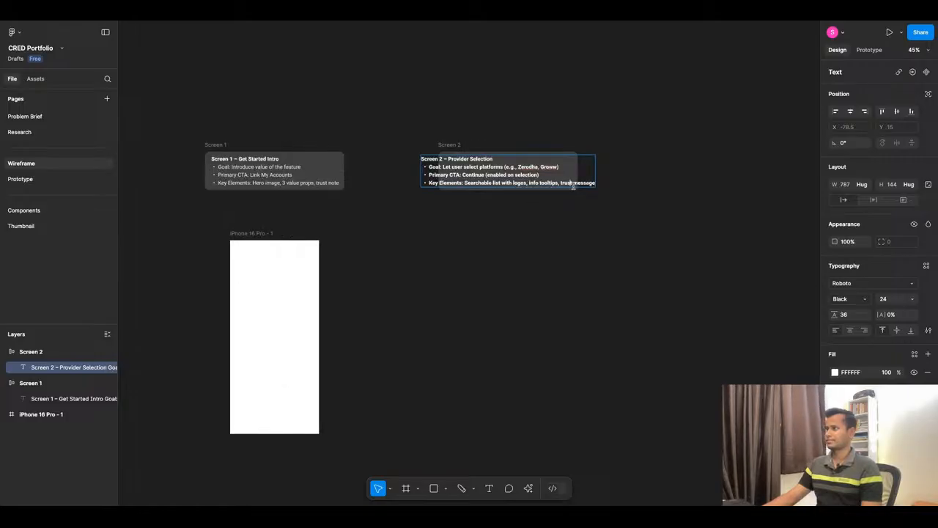
pyautogui.tripleClick(593, 183)
pyautogui.click(595, 183)
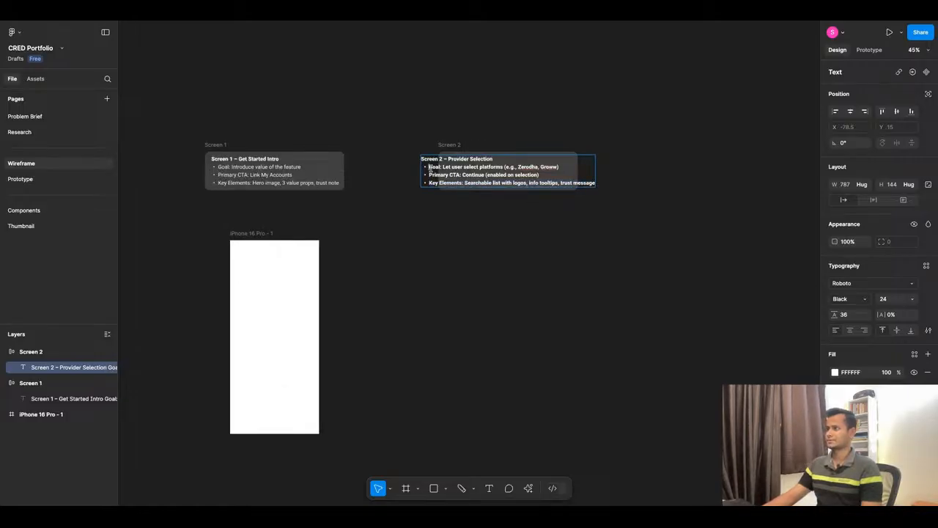
pyautogui.moveTo(430, 169); pyautogui.dragTo(640, 206)
pyautogui.hotkey('ctrl', 'b')
pyautogui.click(536, 278)
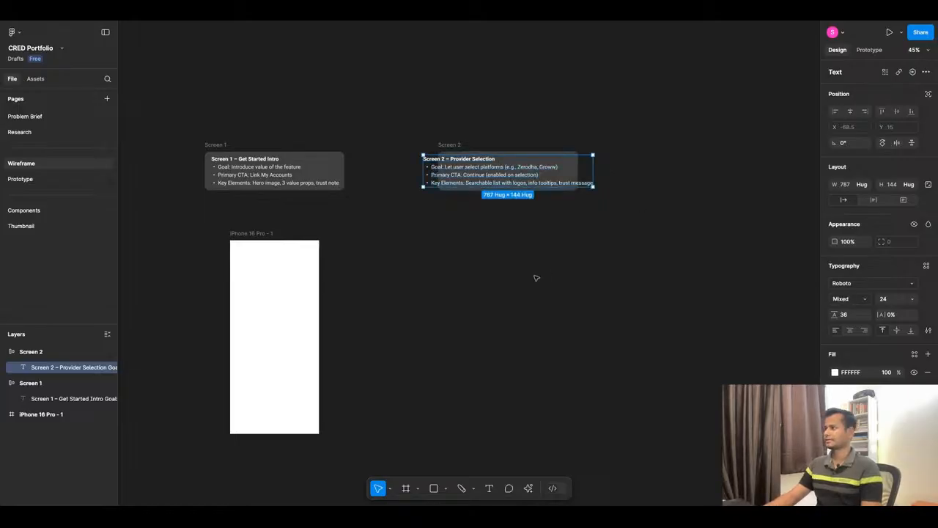
pyautogui.click(537, 278)
# Set the Screen 2 text layer's width to Fill container so it wraps inside its note frame.
pyautogui.click(463, 145)
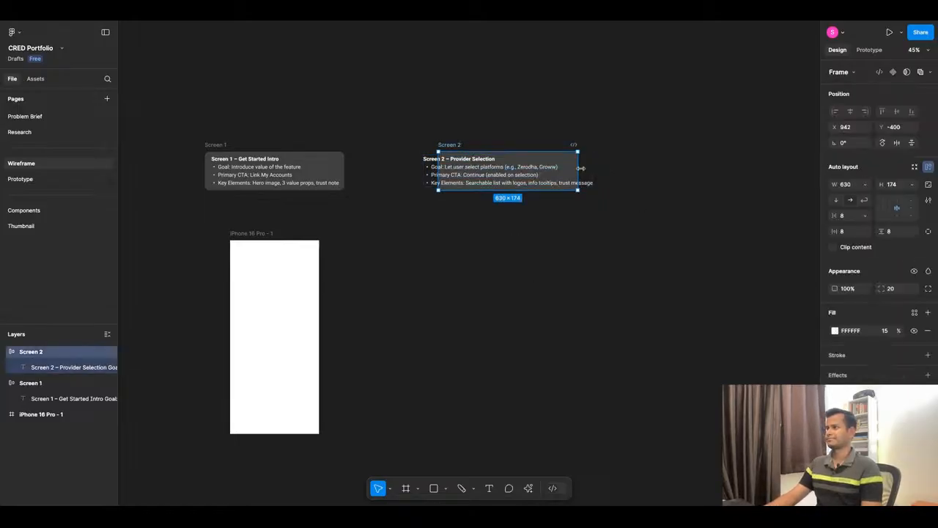
pyautogui.click(503, 168)
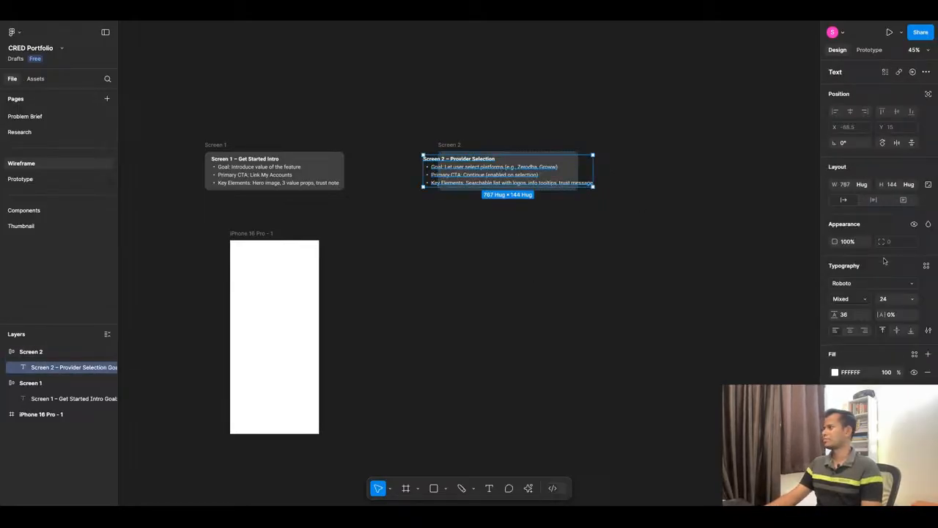
pyautogui.click(862, 184)
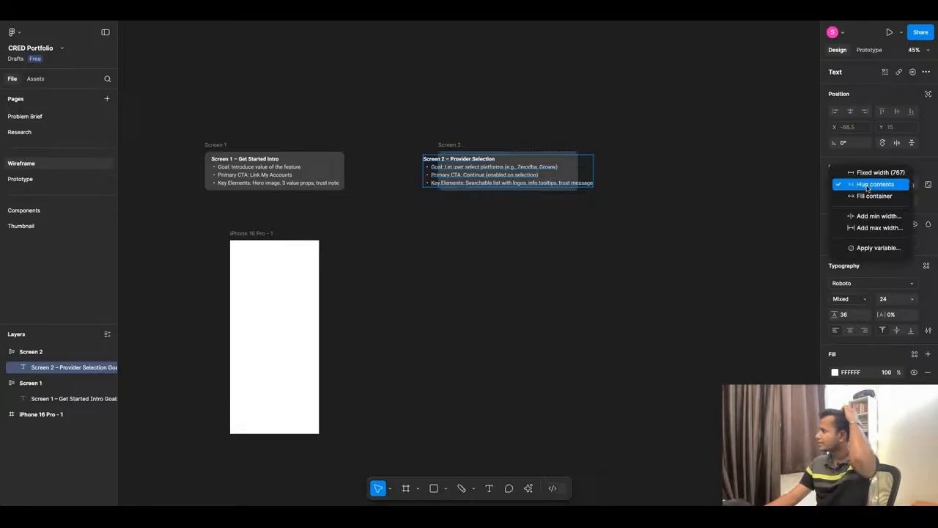
pyautogui.click(870, 197)
pyautogui.click(565, 234)
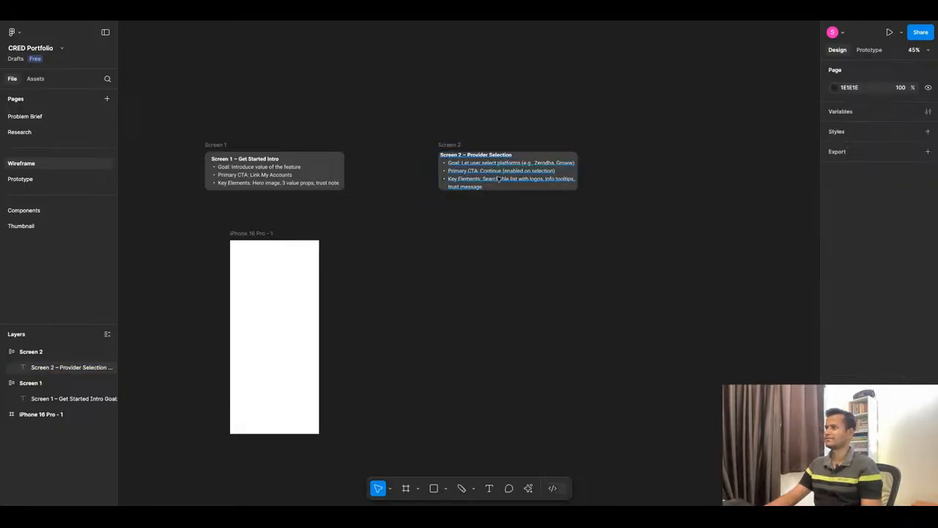
pyautogui.click(469, 187)
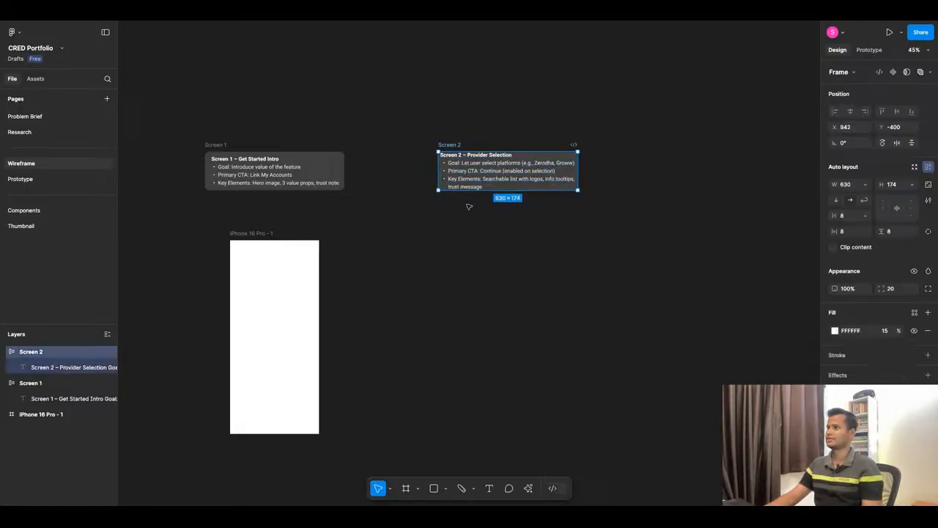
pyautogui.click(584, 230)
# Set the Screen 2 note frame's horizontal and vertical padding to 24.
pyautogui.click(455, 145)
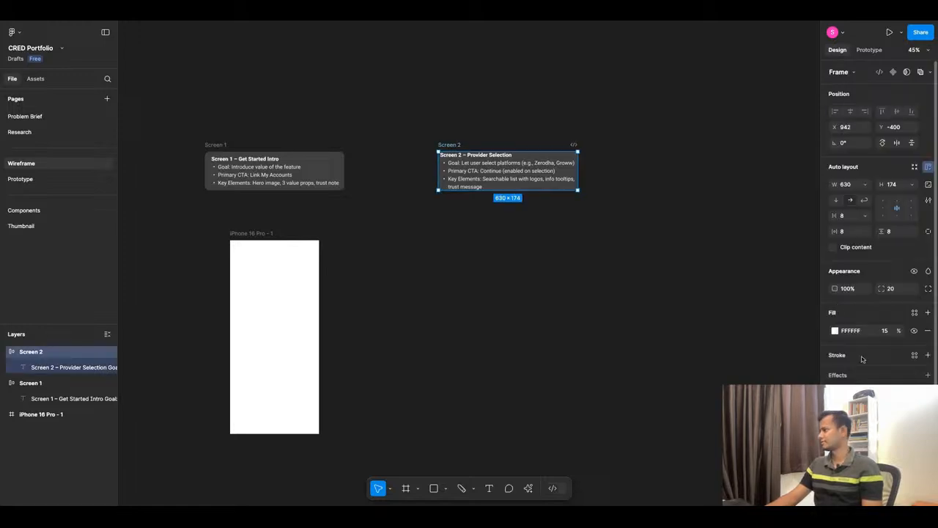
pyautogui.click(842, 231)
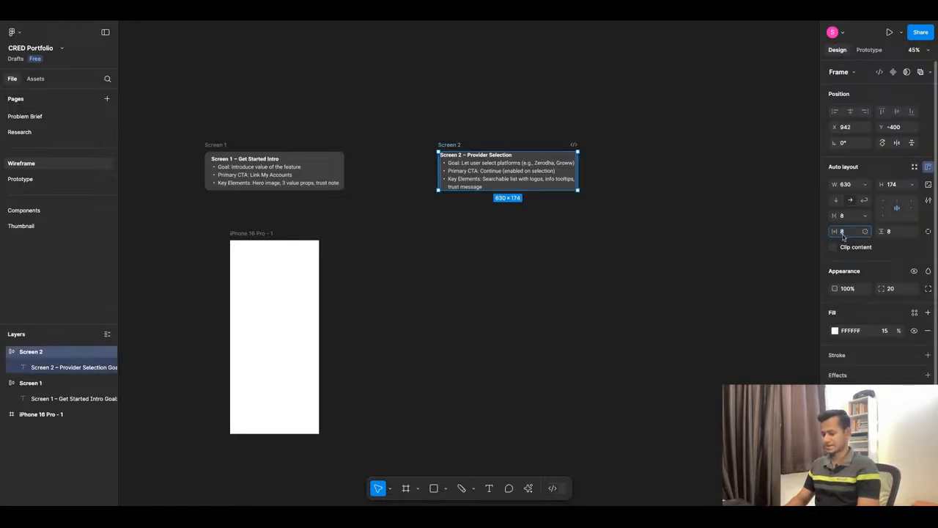
pyautogui.write('24')
pyautogui.press('Return')
pyautogui.click(896, 231)
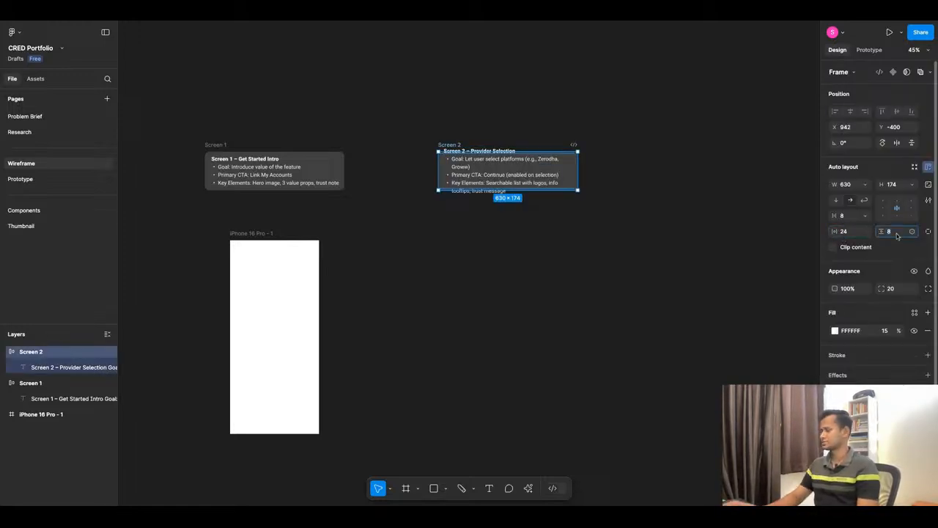
pyautogui.write('24')
pyautogui.press('Return')
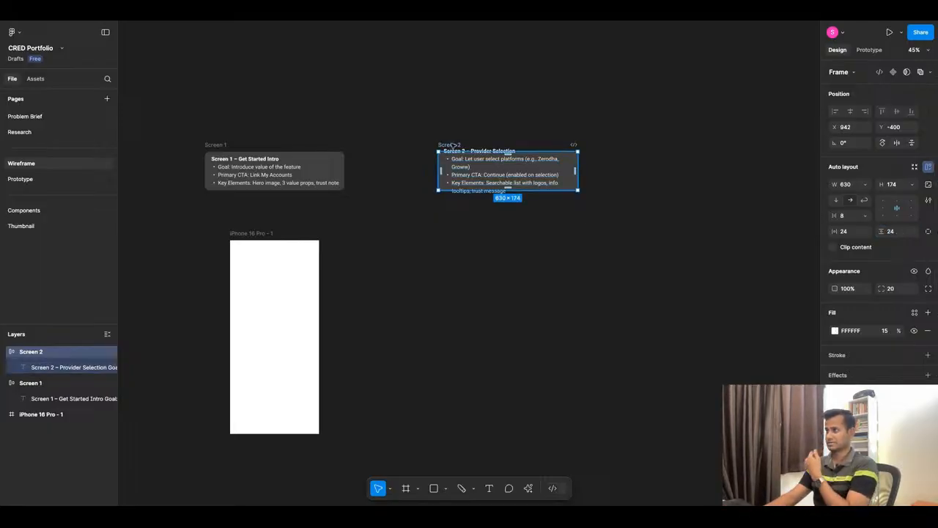
# Set the Screen 2 note frame's height to Hug contents and shift the frame to X 935.
pyautogui.click(912, 185)
pyautogui.click(906, 196)
pyautogui.click(550, 293)
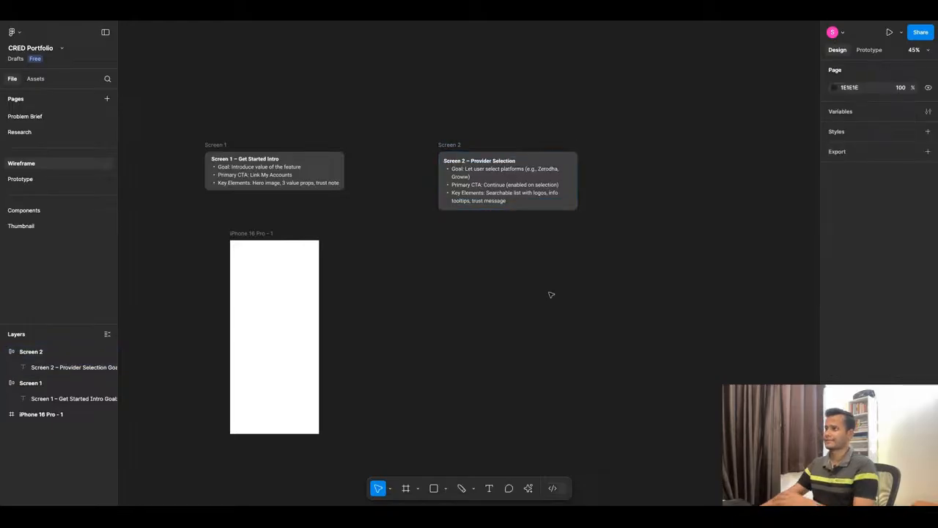
pyautogui.moveTo(455, 148); pyautogui.dragTo(453, 148)
pyautogui.scroll(-1, 408, 163)
pyautogui.scroll(-5, 573, 208)
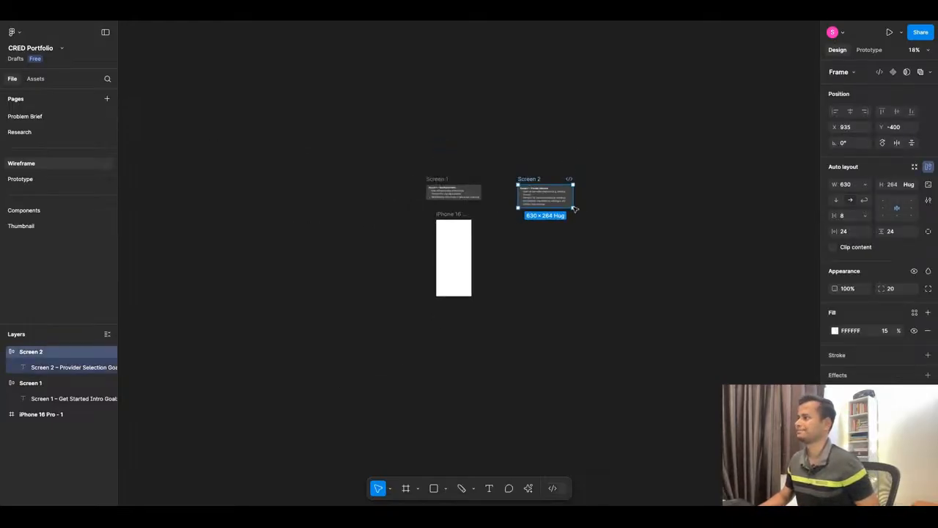
# Duplicate the Screen 2 note and place the copy beside it at X 1892, Y -400.
pyautogui.scroll(3, 665, 193)
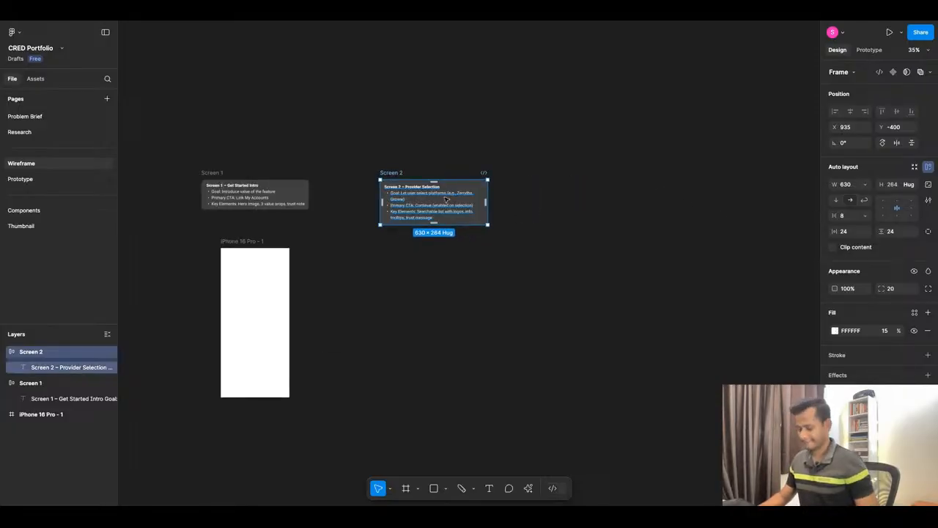
pyautogui.hotkey('ctrl', 'd')
pyautogui.moveTo(444, 202); pyautogui.dragTo(608, 202)
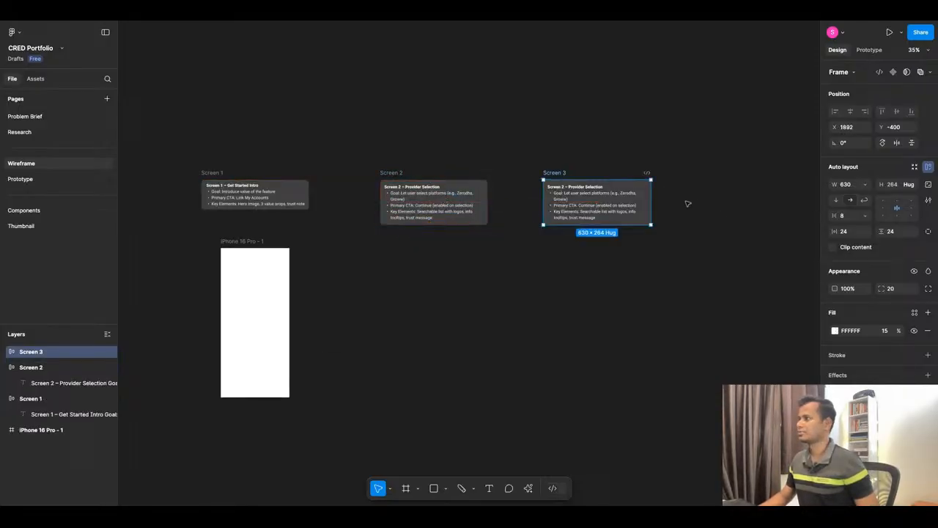
# Switch to ChatGPT and copy the Screen 6 – Dashboard (Synced View) section from the full screen sequence summary.
pyautogui.scroll(4, 709, 198)
pyautogui.click(442, 22)
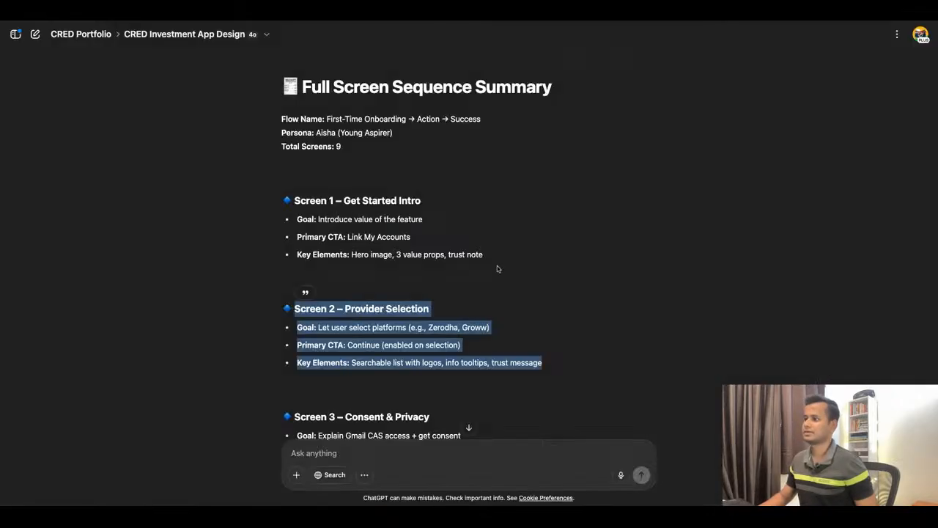
pyautogui.scroll(-10, 439, 250)
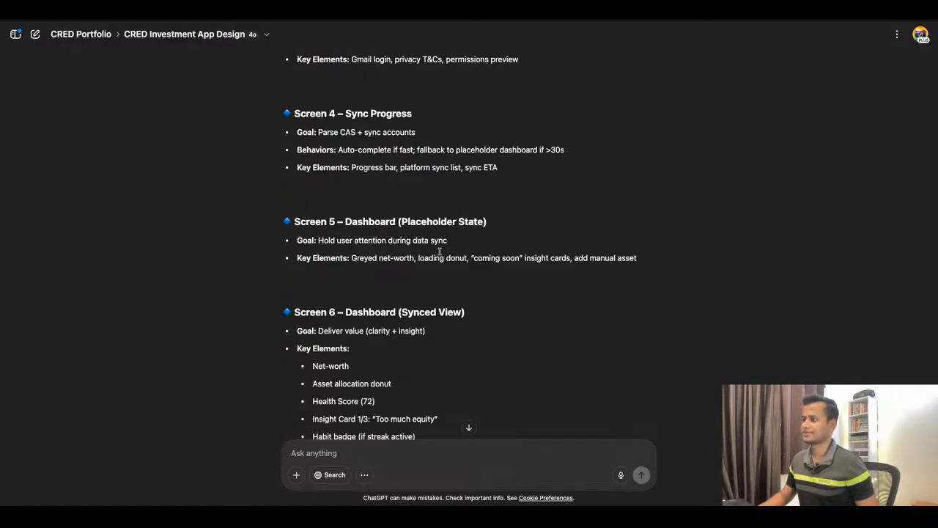
pyautogui.scroll(2, 439, 251)
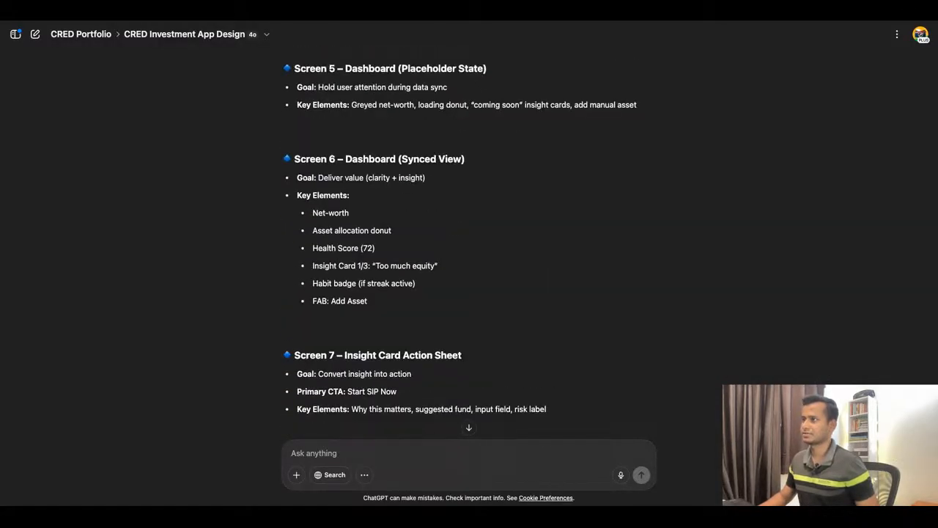
pyautogui.scroll(-2, 439, 250)
pyautogui.scroll(2, 439, 251)
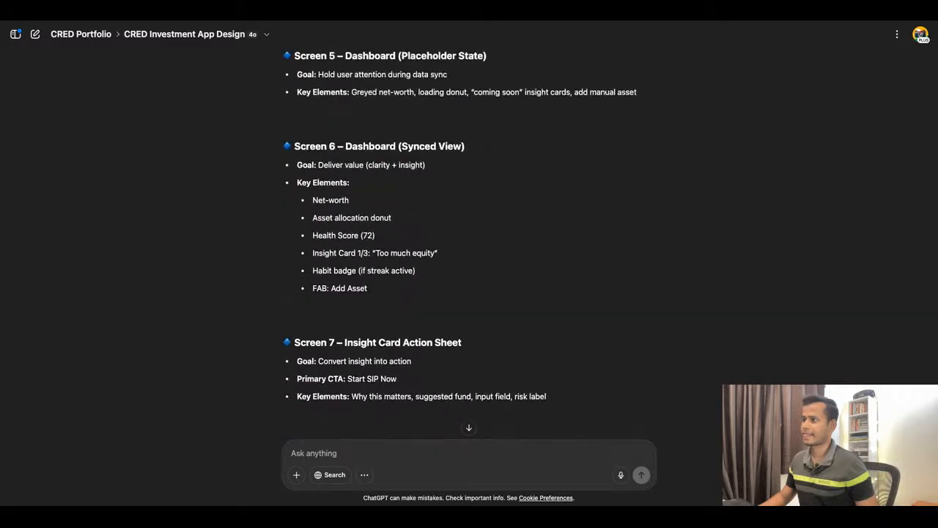
pyautogui.scroll(2, 460, 238)
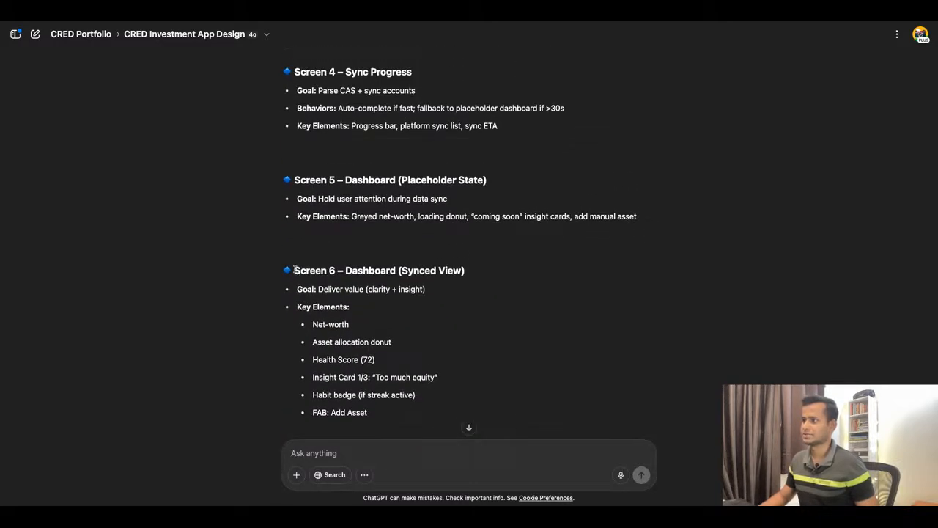
pyautogui.moveTo(294, 269); pyautogui.dragTo(370, 414)
pyautogui.hotkey('ctrl', 'c')
pyautogui.scroll(-1, 585, 300)
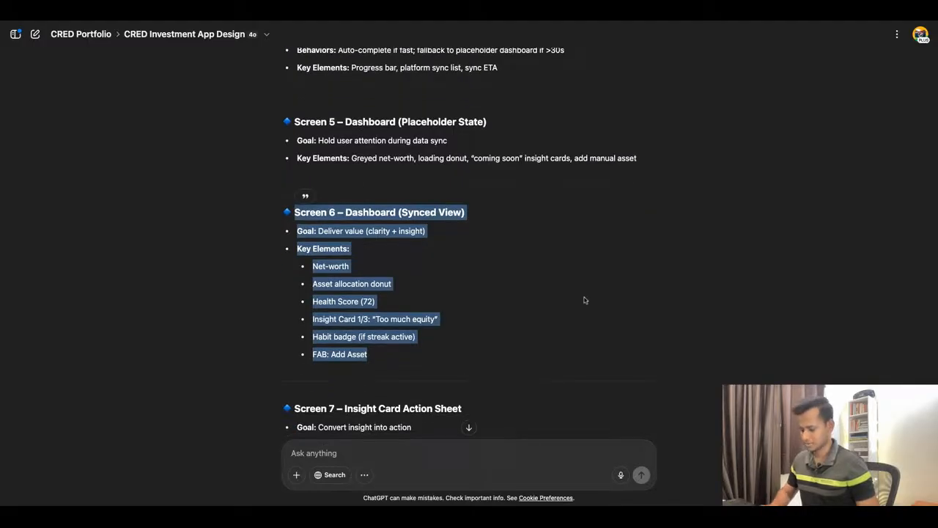
# Switch to Figma and replace the Screen 3 note's text with the copied Screen 6 – Dashboard (Synced View) section.
pyautogui.click(327, 11)
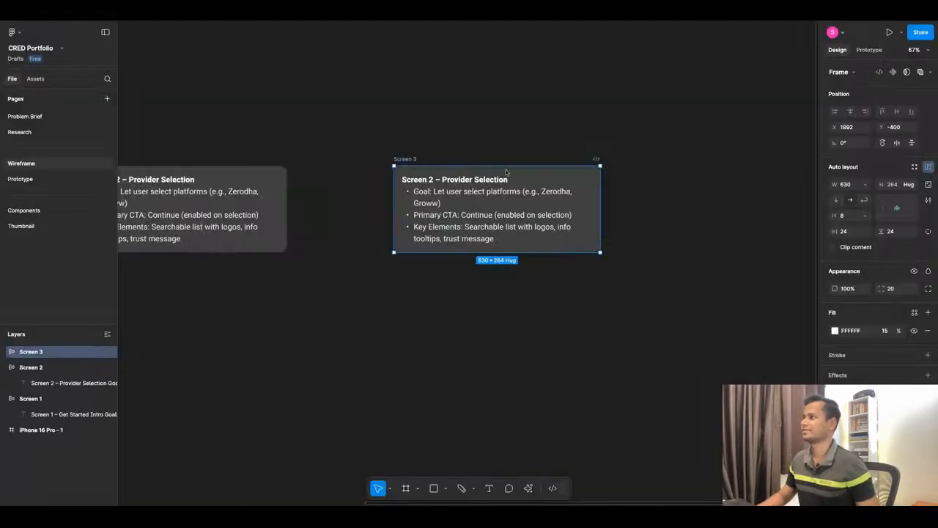
pyautogui.doubleClick(465, 192)
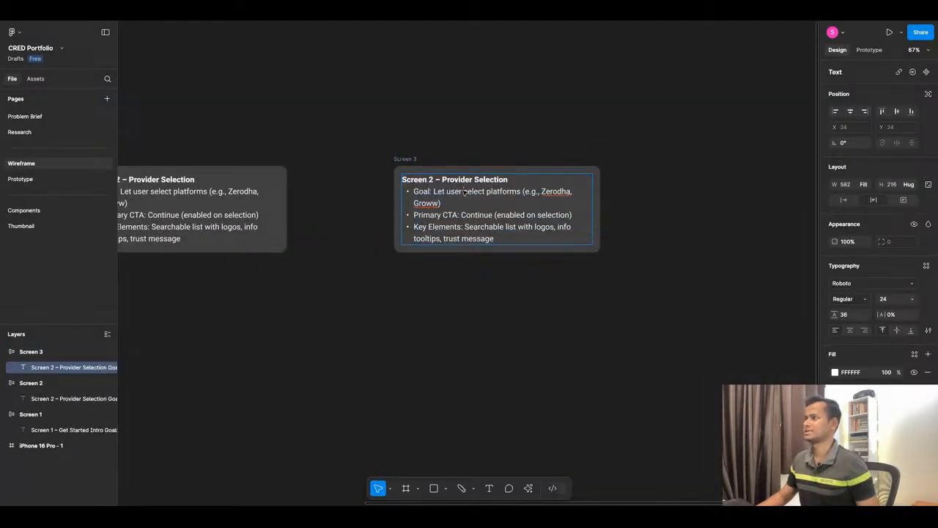
pyautogui.hotkey('ctrl', 'v')
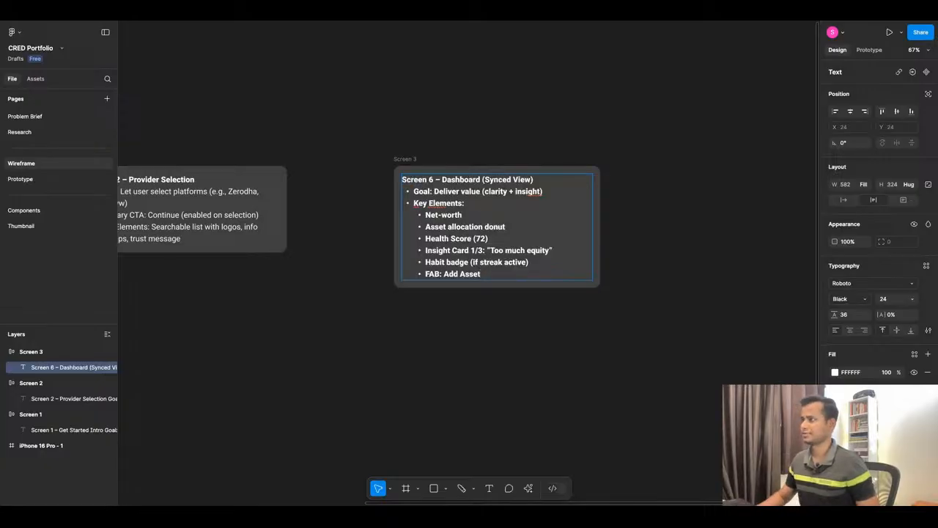
pyautogui.press('Escape')
# Remove the bold from all lines below the title in the Screen 6 – Dashboard (Synced View) note.
pyautogui.doubleClick(482, 274)
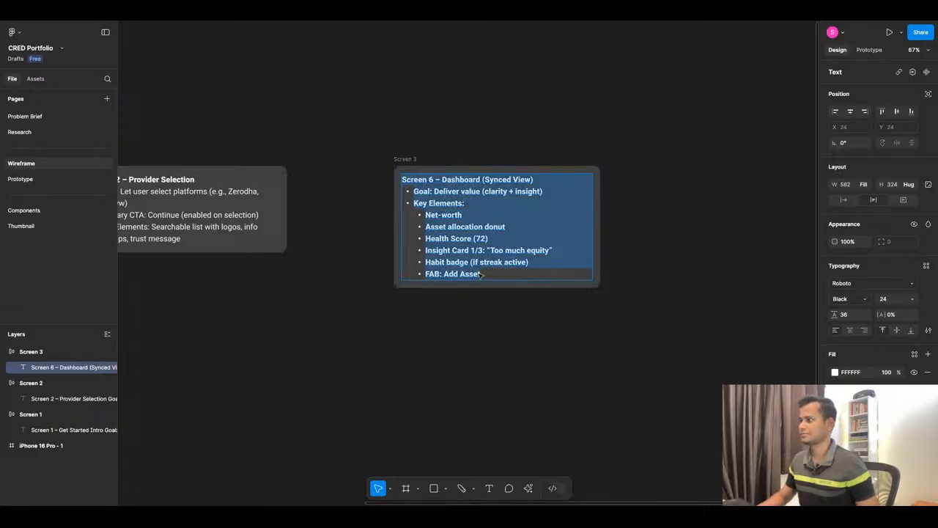
pyautogui.click(483, 274)
pyautogui.hotkey('shift', 'Up')
pyautogui.hotkey('shift', 'Up')
pyautogui.hotkey('shift', 'Up')
pyautogui.hotkey('shift', 'Up')
pyautogui.hotkey('shift', 'Up')
pyautogui.hotkey('shift', 'Up')
pyautogui.hotkey('shift', 'Up')
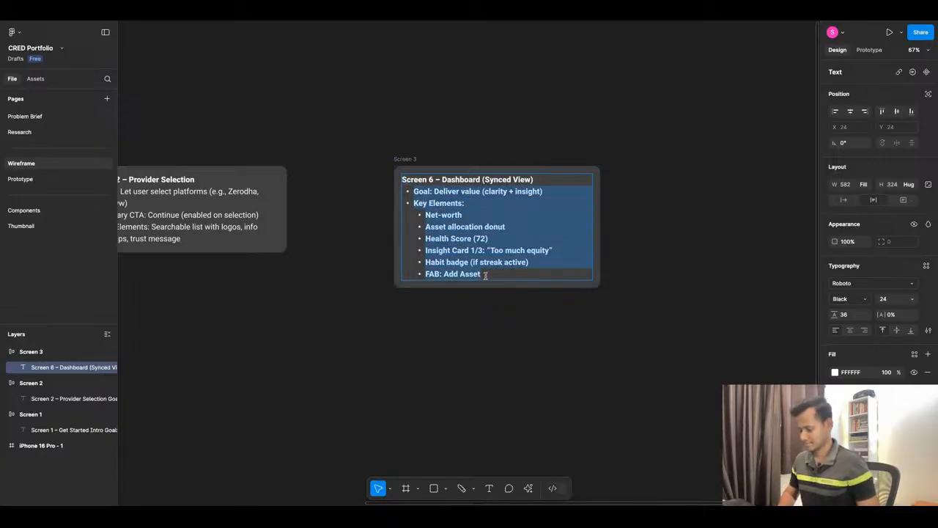
pyautogui.hotkey('ctrl', 'b')
pyautogui.click(444, 305)
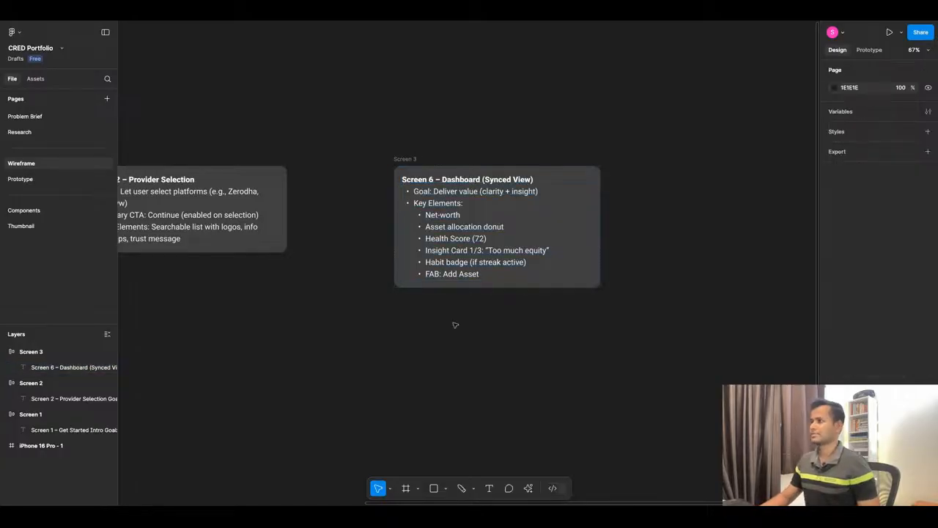
# Move the blank iPhone 16 Pro frame beneath the Dashboard (Synced View) note, at X 2006, Y 140.
pyautogui.click(414, 159)
pyautogui.moveTo(416, 160); pyautogui.dragTo(415, 160)
pyautogui.scroll(-6, 521, 124)
pyautogui.click(334, 210)
pyautogui.moveTo(334, 210); pyautogui.dragTo(511, 221)
pyautogui.scroll(3, 545, 217)
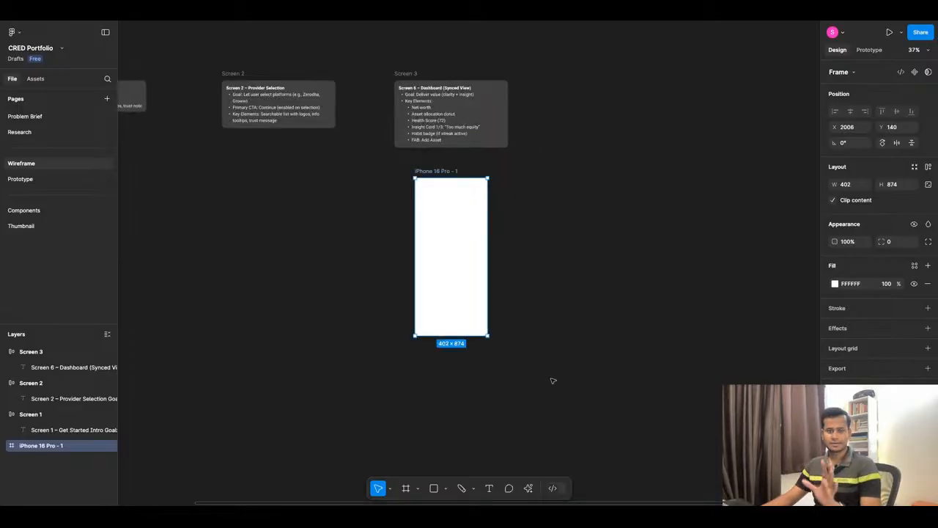
# Open the First Draft AI generator in App wireframe mode for the iPhone 16 Pro frame.
pyautogui.click(527, 487)
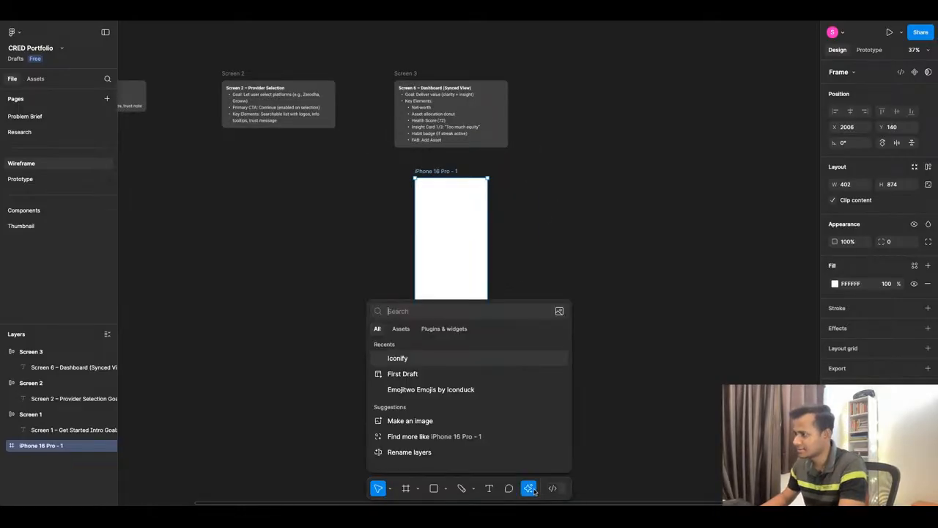
pyautogui.click(453, 375)
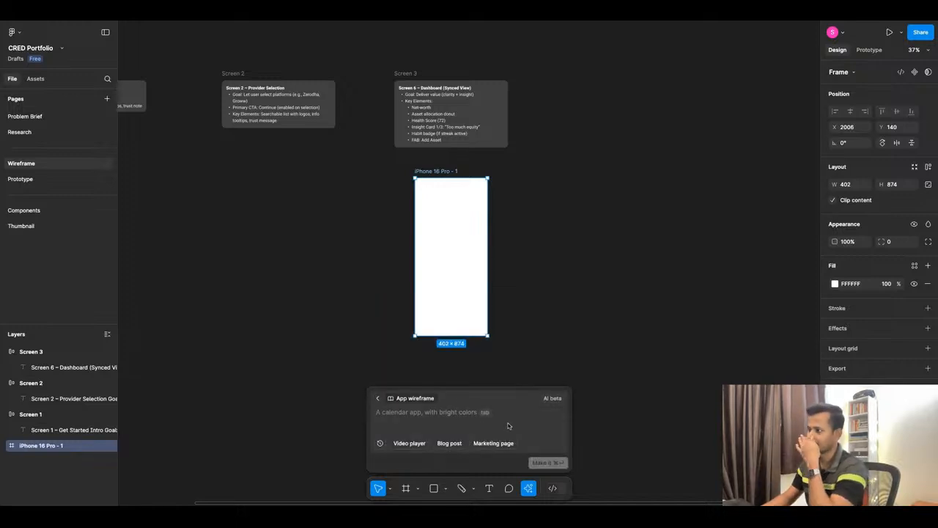
pyautogui.click(493, 20)
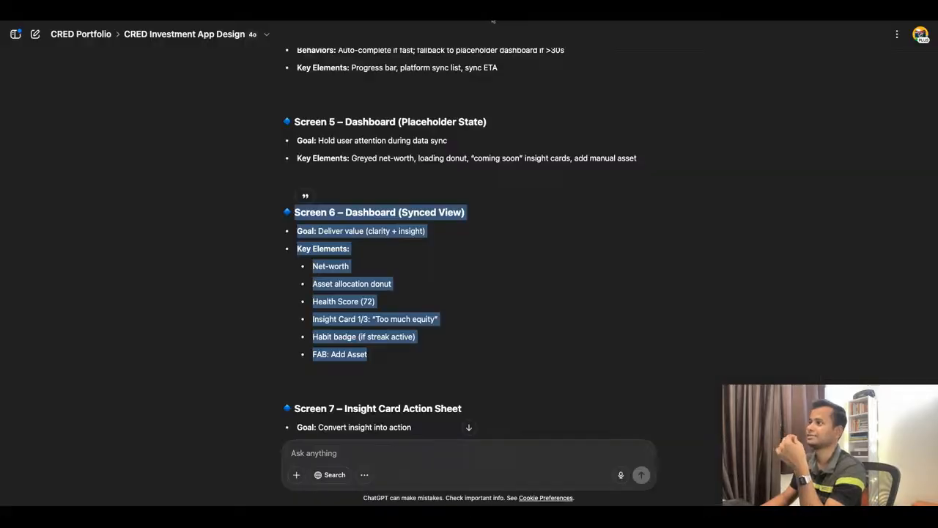
pyautogui.click(351, 22)
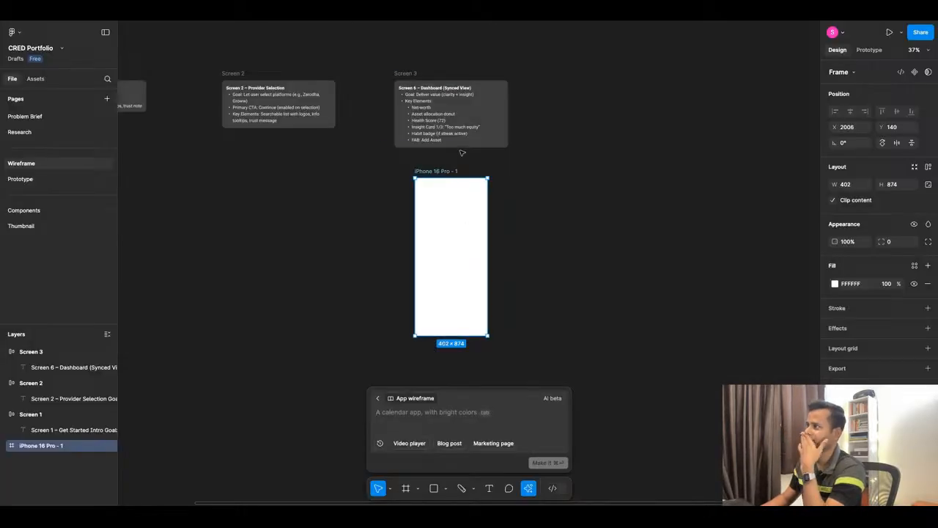
# Switch to ChatGPT and find the detailed Screen 6 – Dashboard (First Synced Visit) section, examining its layout structure and microcopy suggestions.
pyautogui.click(442, 22)
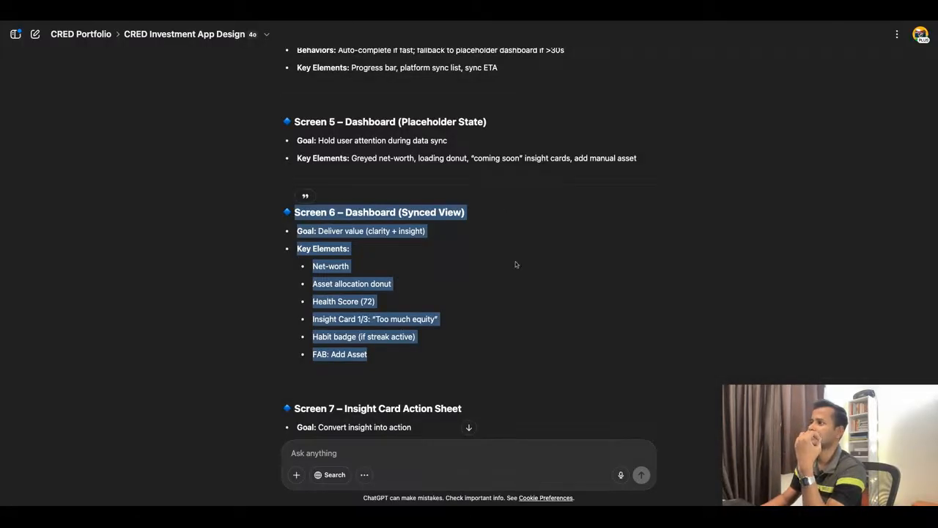
pyautogui.scroll(-15, 515, 261)
pyautogui.scroll(10, 516, 260)
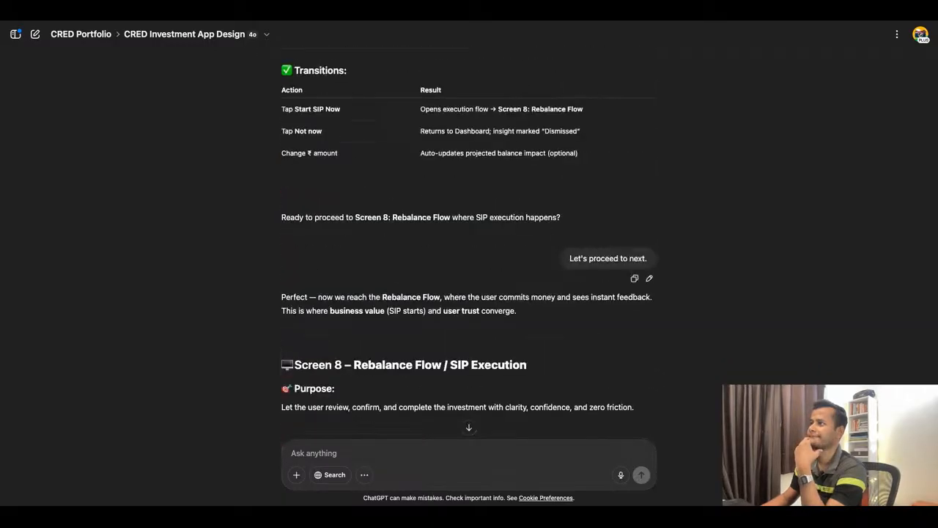
pyautogui.scroll(8, 515, 261)
pyautogui.scroll(15, 516, 261)
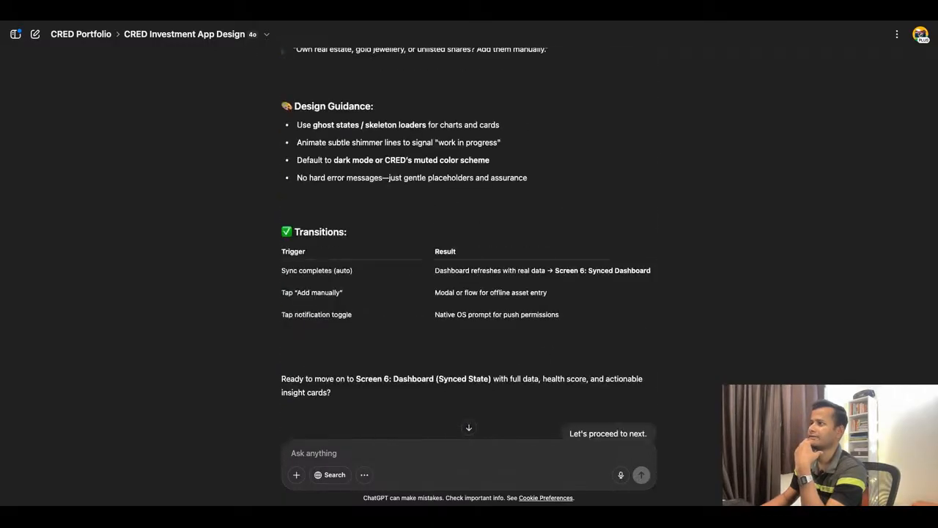
pyautogui.scroll(3, 515, 260)
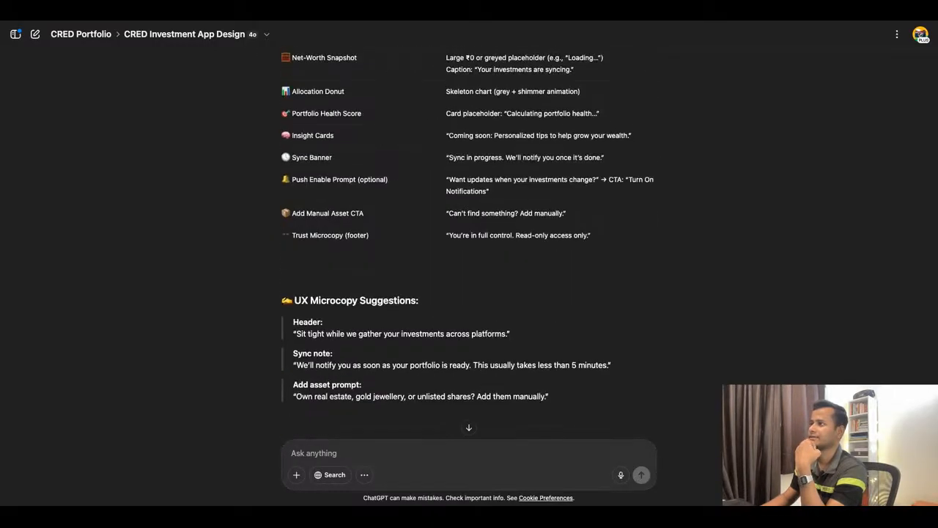
pyautogui.scroll(-15, 515, 260)
pyautogui.scroll(-15, 469, 264)
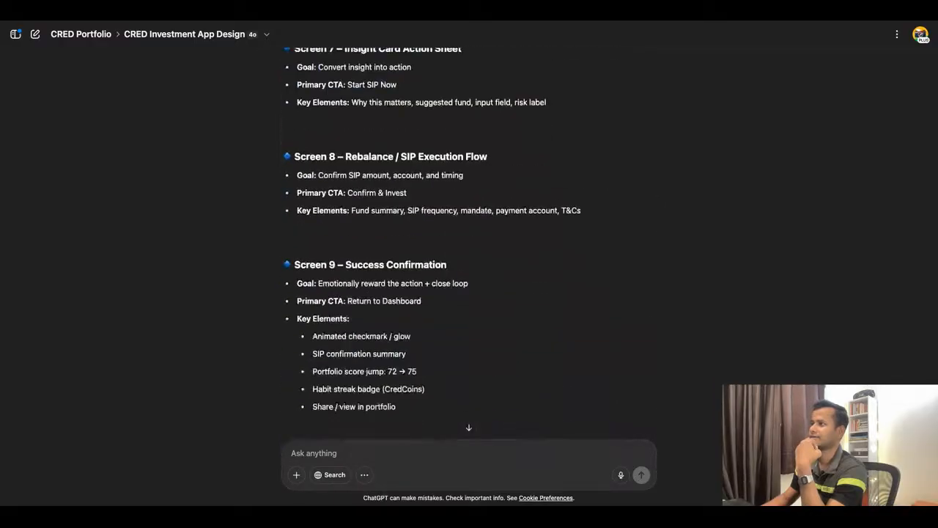
pyautogui.scroll(15, 469, 264)
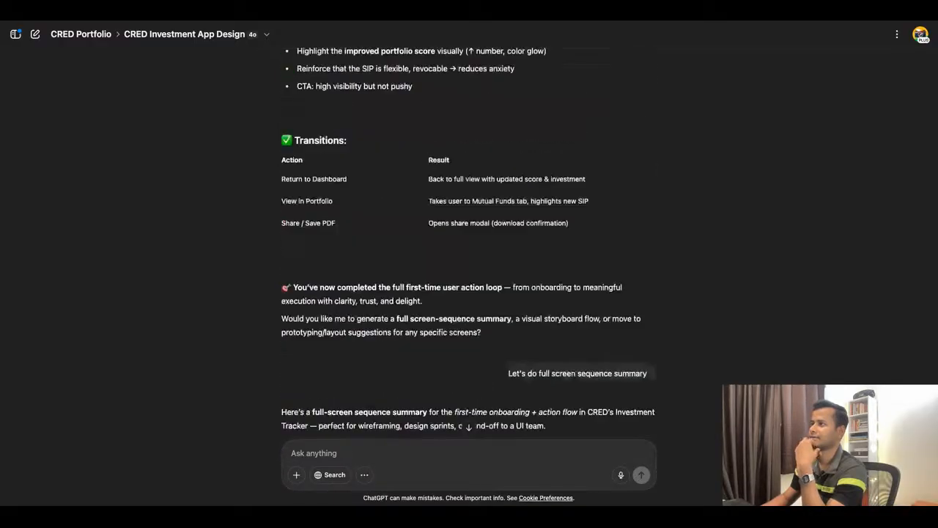
pyautogui.scroll(15, 469, 263)
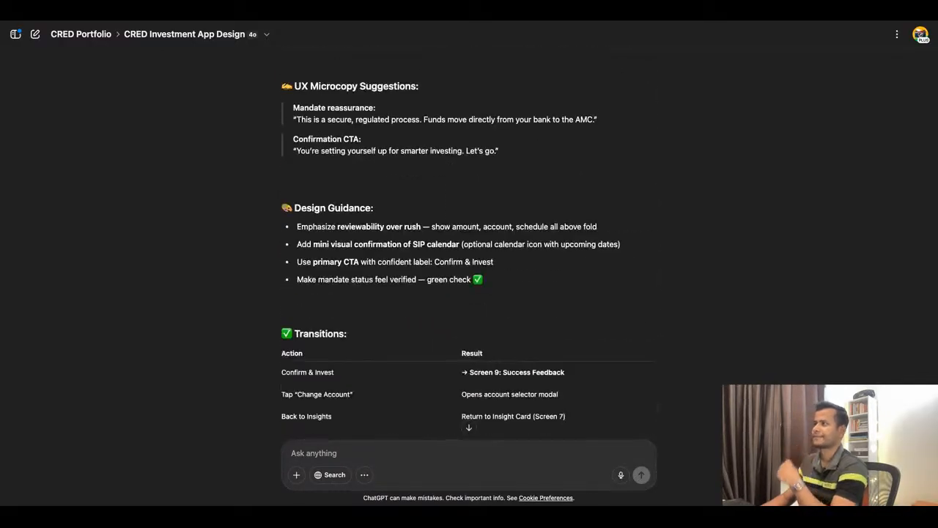
pyautogui.scroll(15, 469, 264)
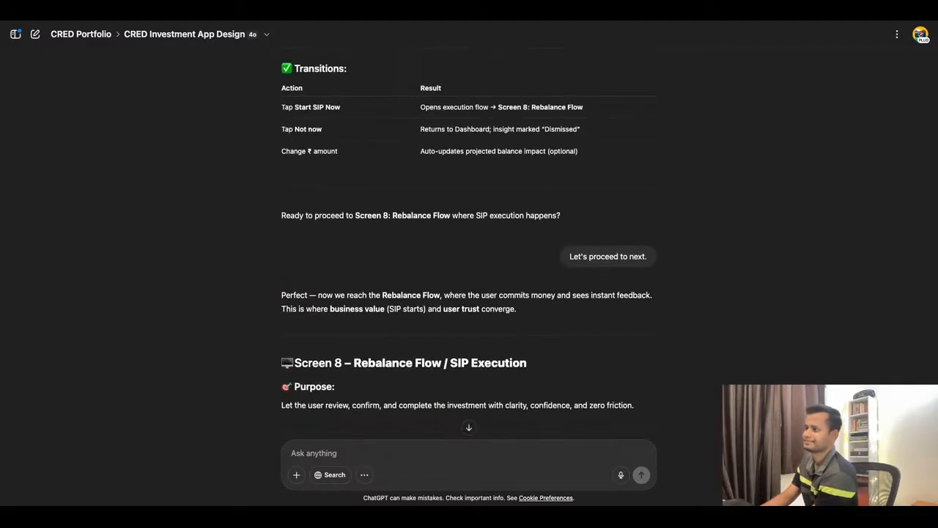
pyautogui.scroll(15, 469, 264)
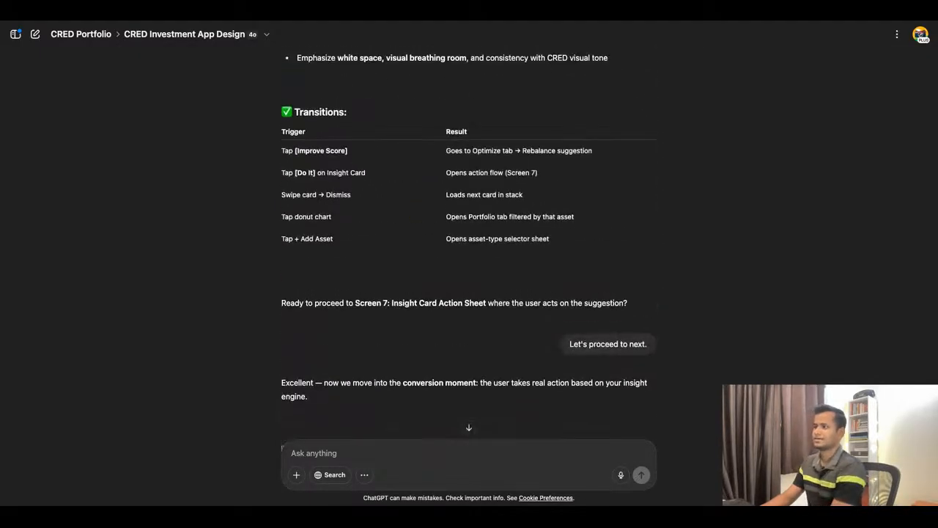
pyautogui.scroll(15, 469, 264)
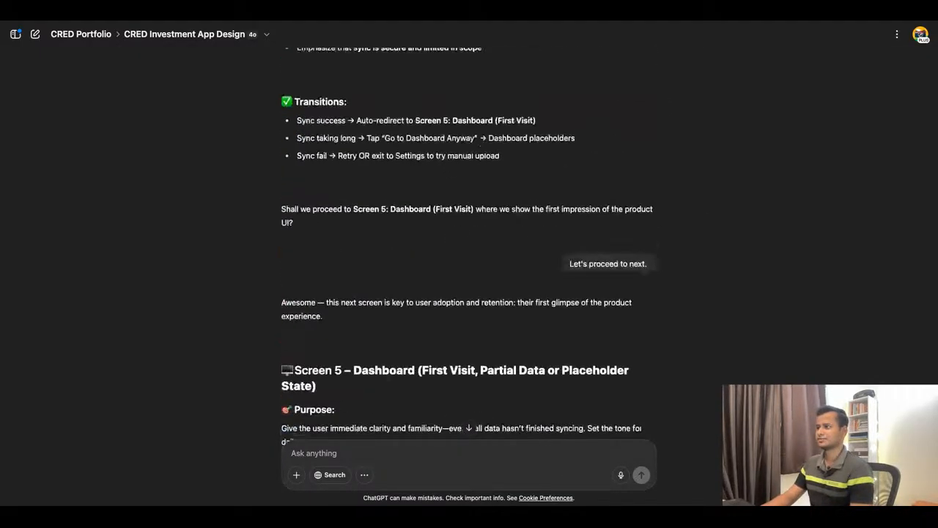
pyautogui.scroll(15, 469, 264)
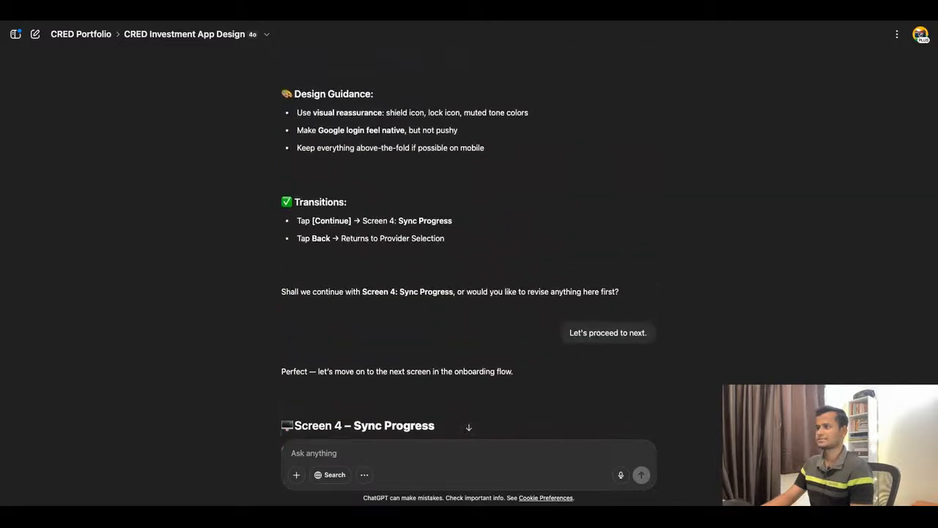
pyautogui.scroll(10, 469, 264)
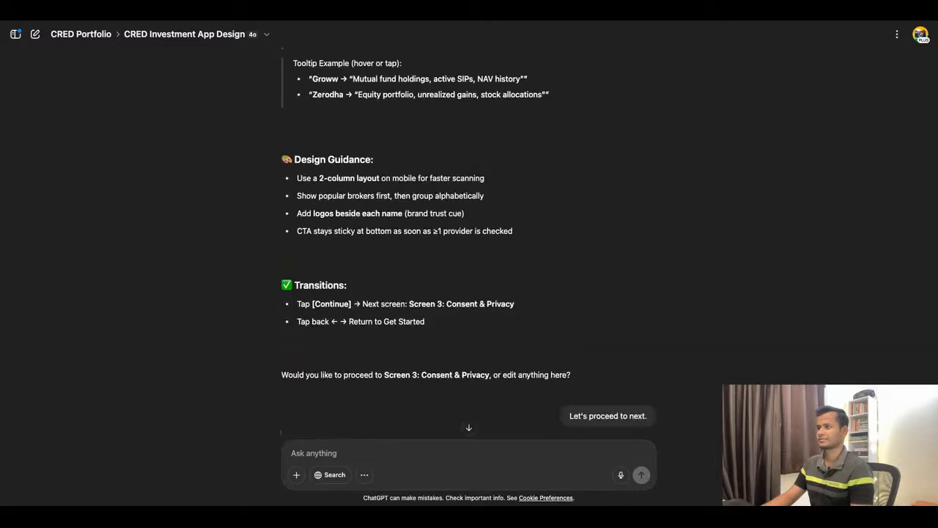
pyautogui.scroll(-5, 469, 264)
pyautogui.scroll(-20, 469, 264)
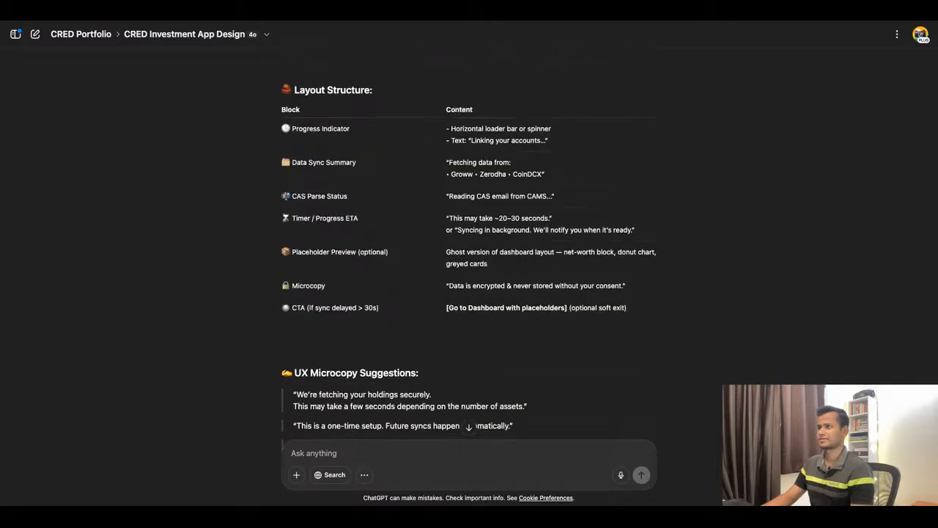
pyautogui.scroll(-10, 469, 263)
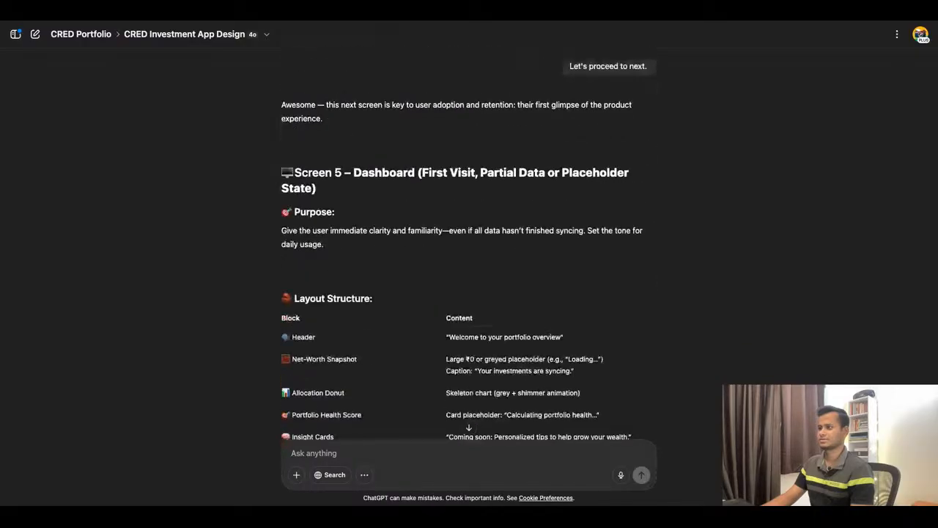
pyautogui.scroll(-15, 469, 264)
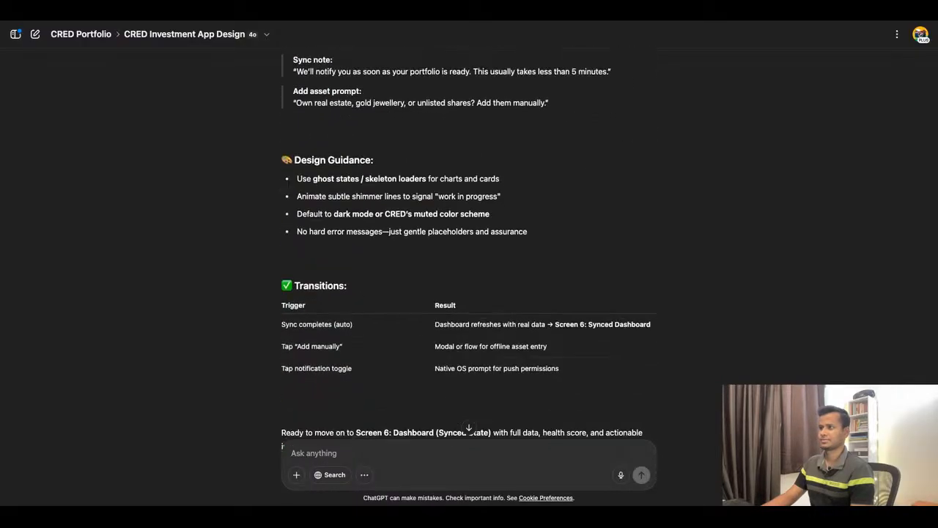
pyautogui.scroll(-5, 456, 237)
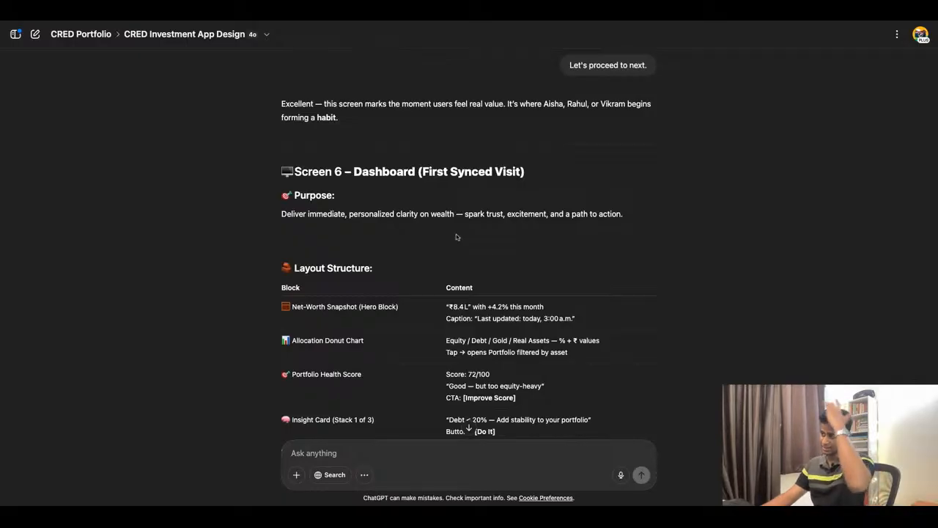
pyautogui.scroll(-4, 455, 237)
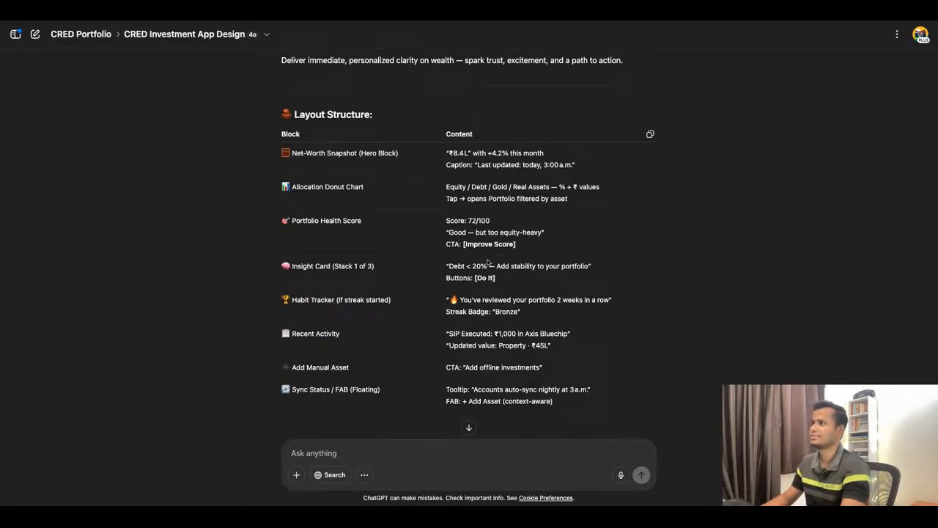
pyautogui.scroll(1, 462, 240)
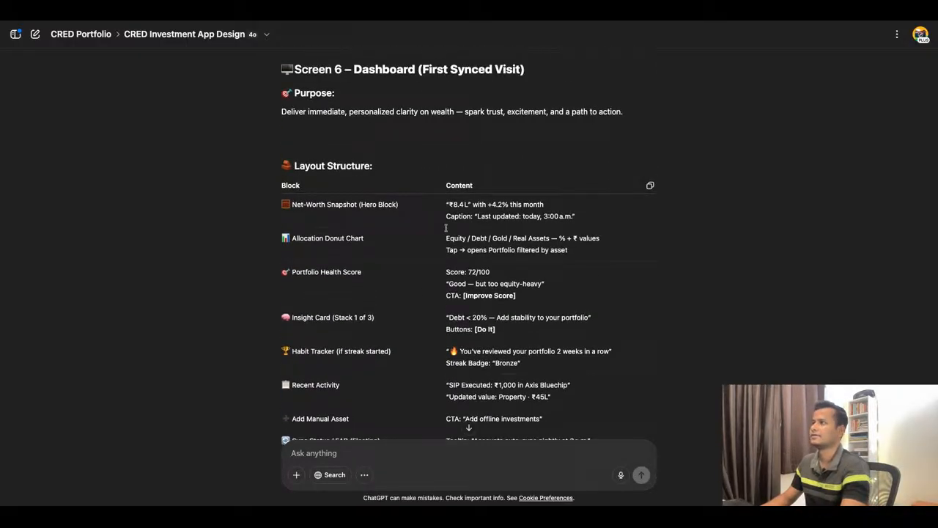
pyautogui.scroll(-4, 460, 258)
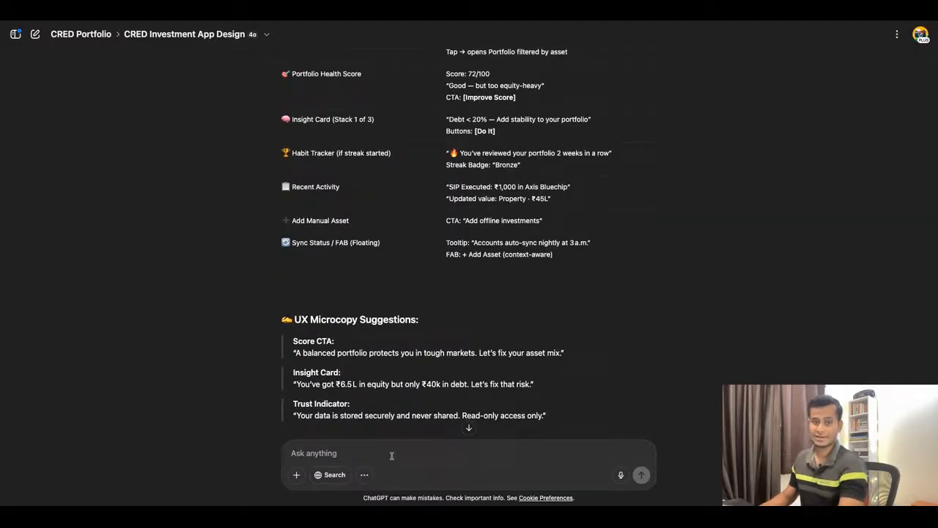
# Send ChatGPT the prompt "Let's create the wireframe for Screen 6 in chat with microcopy.".
pyautogui.click(392, 456)
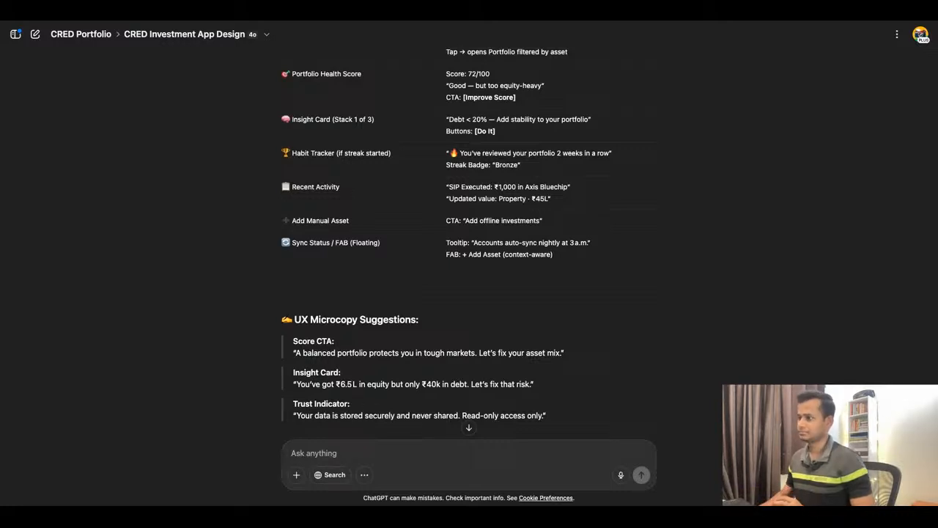
pyautogui.write('Let')
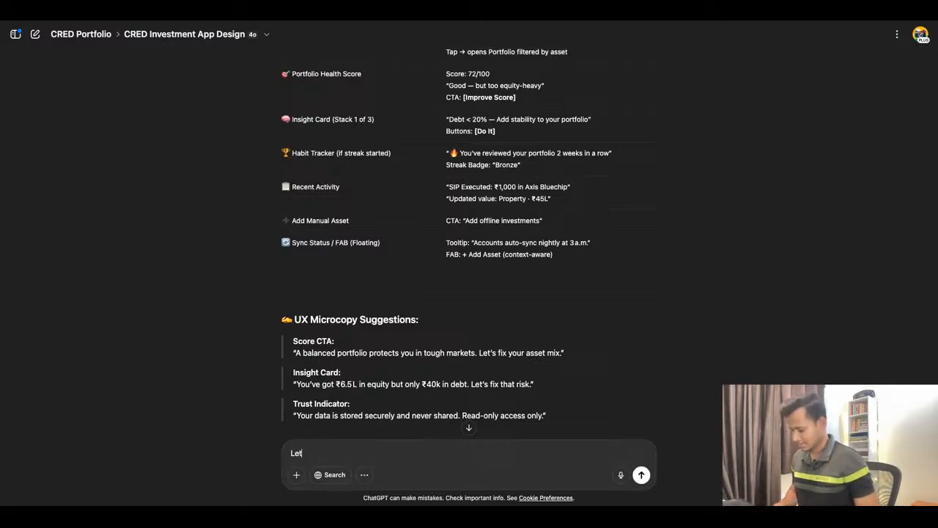
pyautogui.write("'s create the wireframe for Screen 6 in chat with microcopy.")
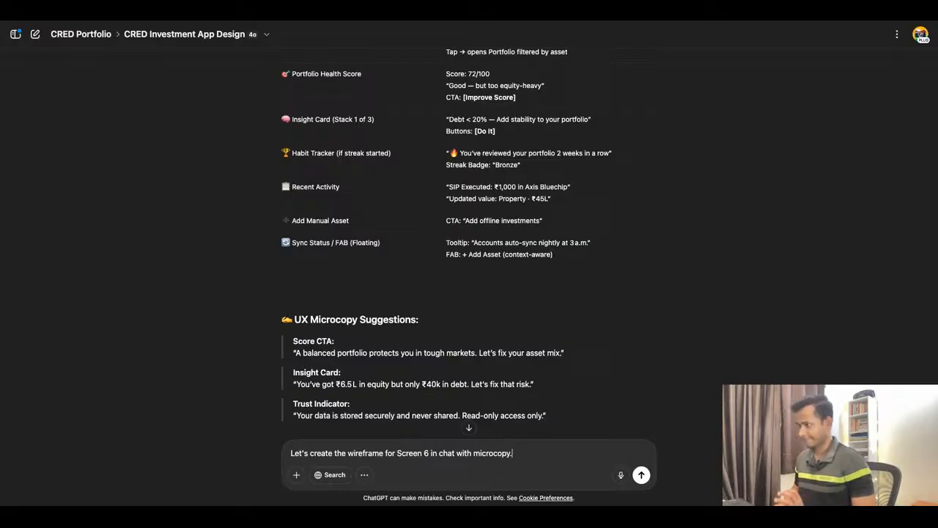
pyautogui.press('Return')
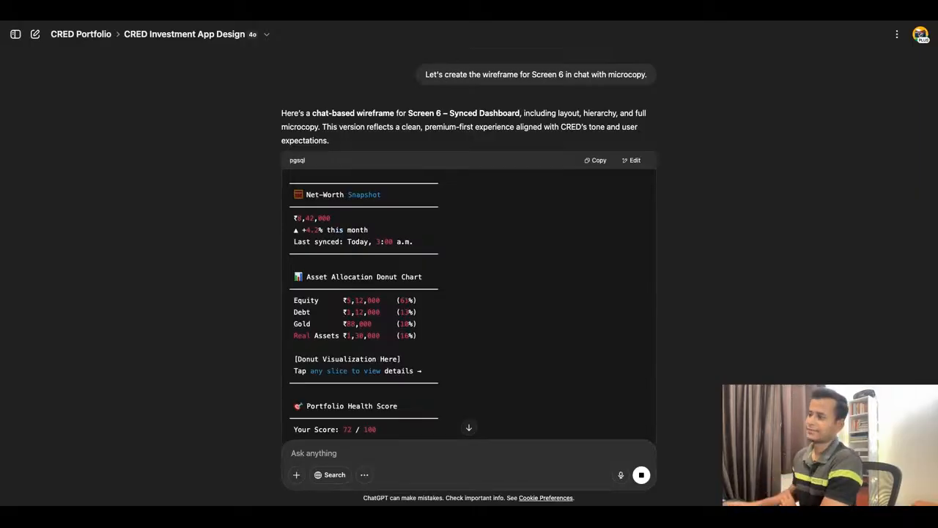
# Review the generated Screen 6 chat wireframe from the Net-Worth Snapshot down to the Footer block.
pyautogui.scroll(-1, 418, 308)
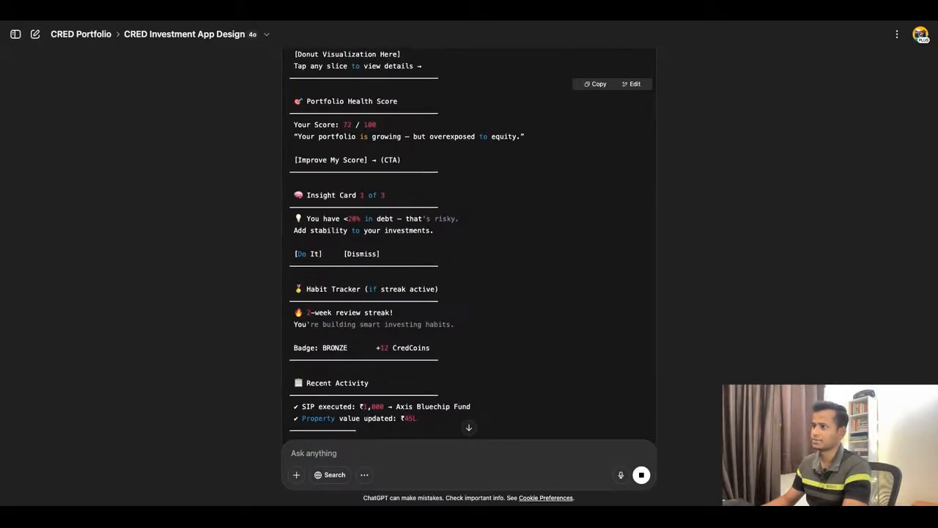
pyautogui.scroll(5, 469, 242)
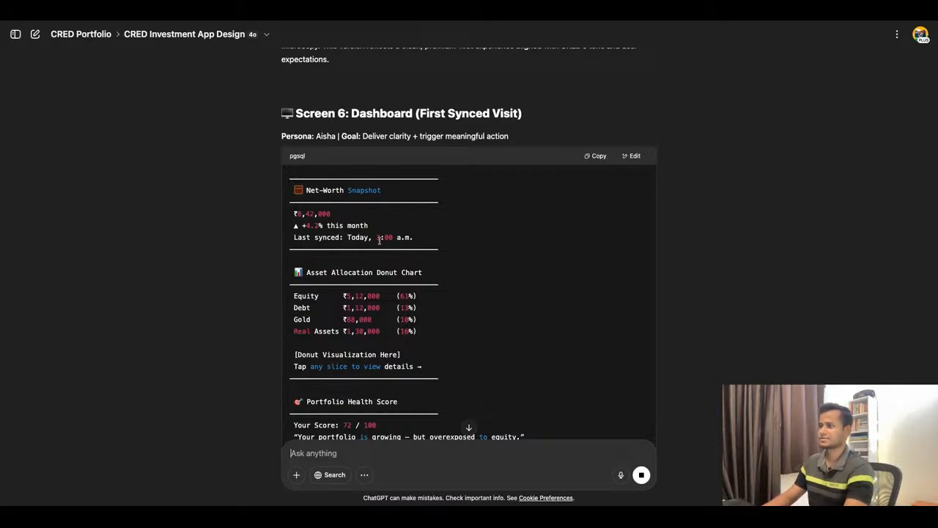
pyautogui.scroll(-1, 348, 339)
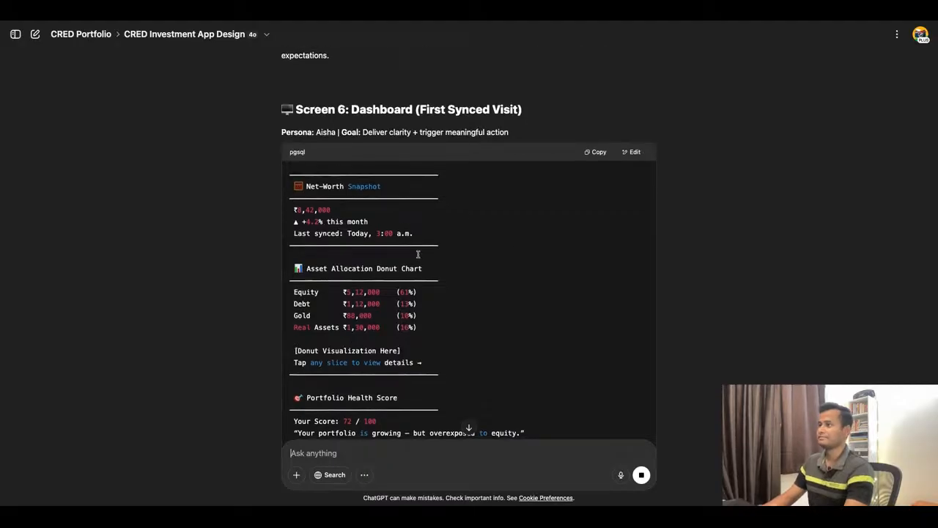
pyautogui.scroll(-10, 418, 254)
pyautogui.scroll(4, 419, 256)
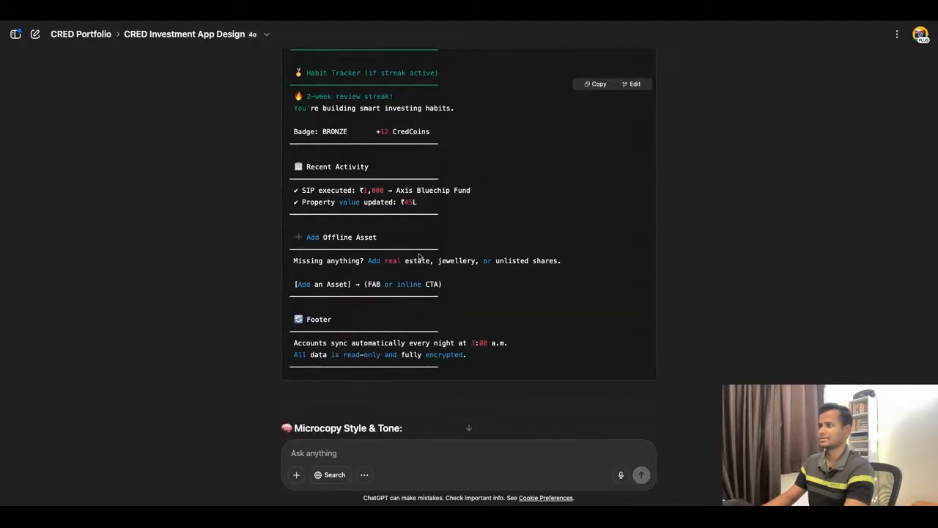
pyautogui.scroll(3, 419, 255)
# Switch to Mobbin and browse the iOS Finance apps, examining their home screens for dashboard layout references.
pyautogui.hotkey('ctrl', 't')
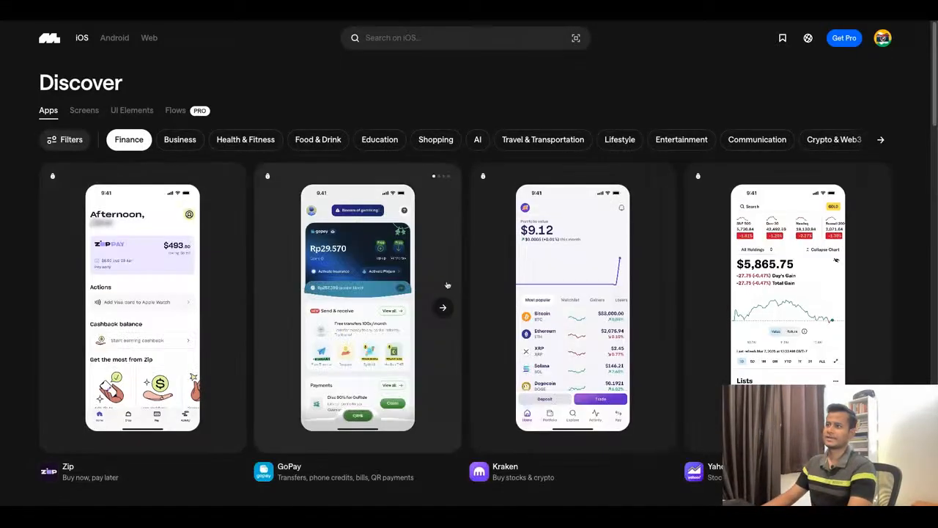
pyautogui.scroll(-1, 229, 267)
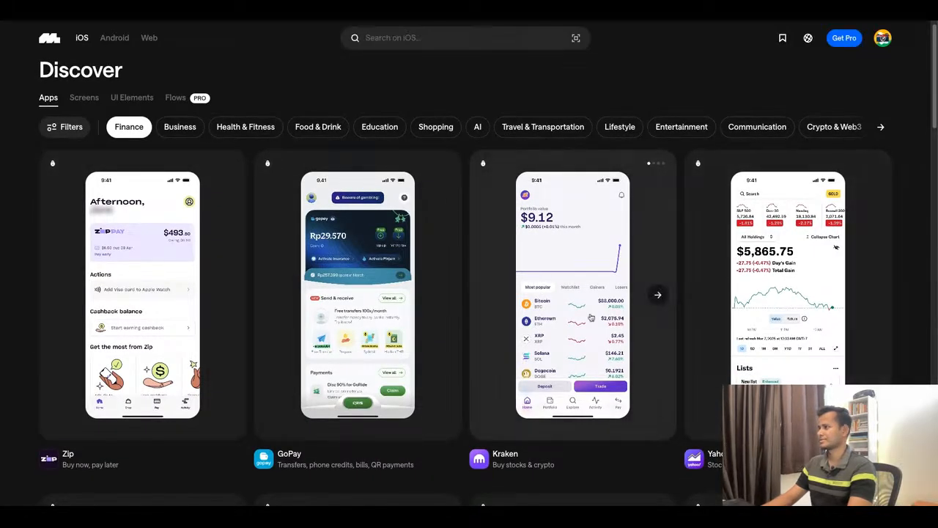
pyautogui.rightClick(566, 280)
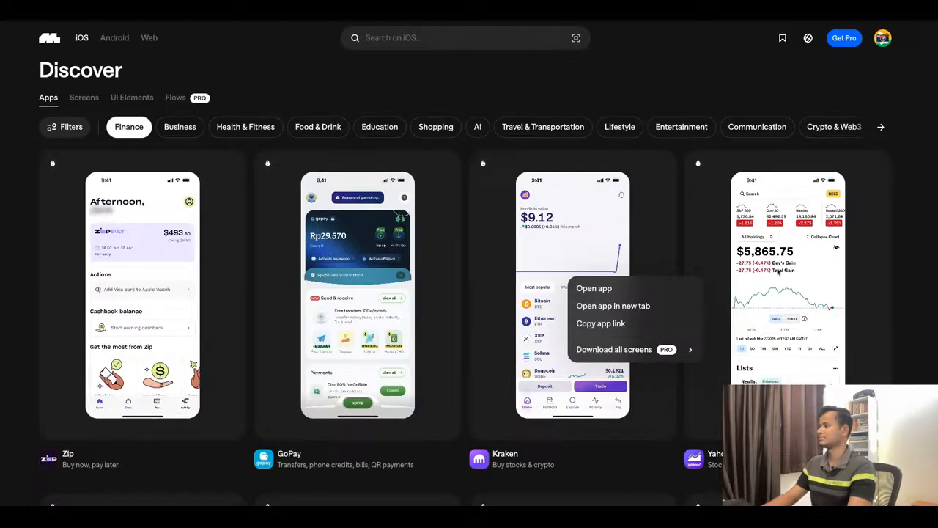
pyautogui.scroll(-5, 462, 418)
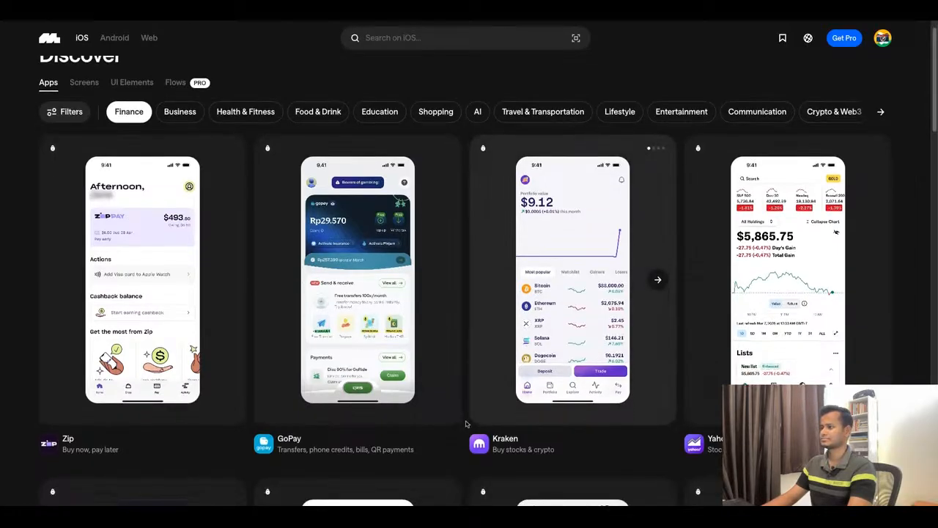
pyautogui.scroll(-3, 467, 403)
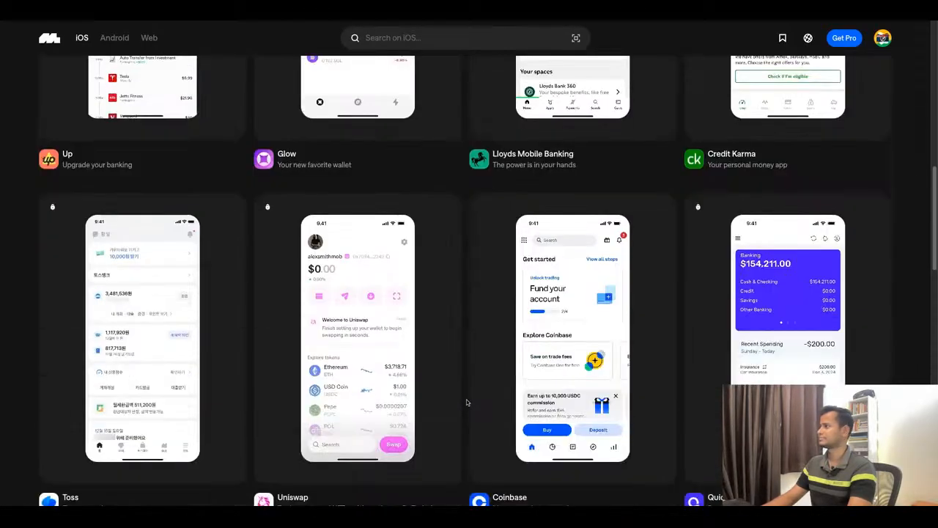
pyautogui.scroll(-3, 467, 401)
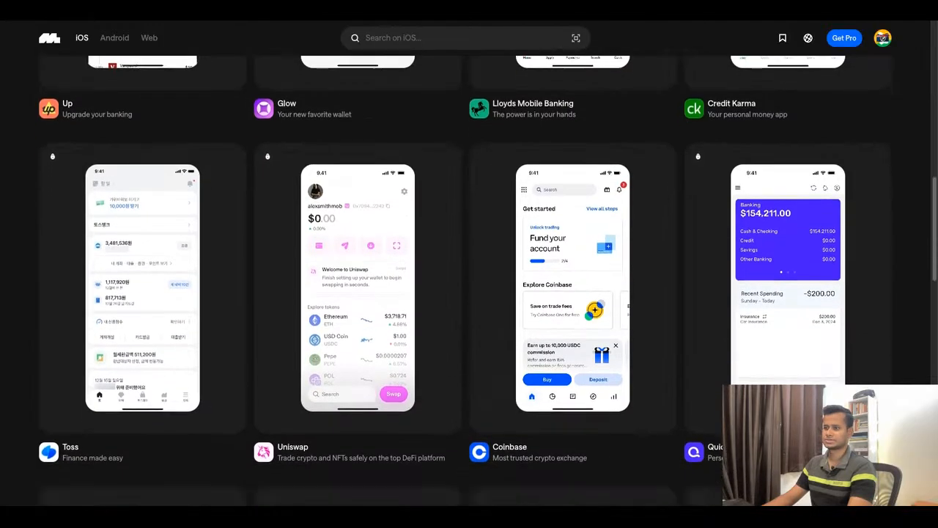
pyautogui.scroll(-5, 469, 293)
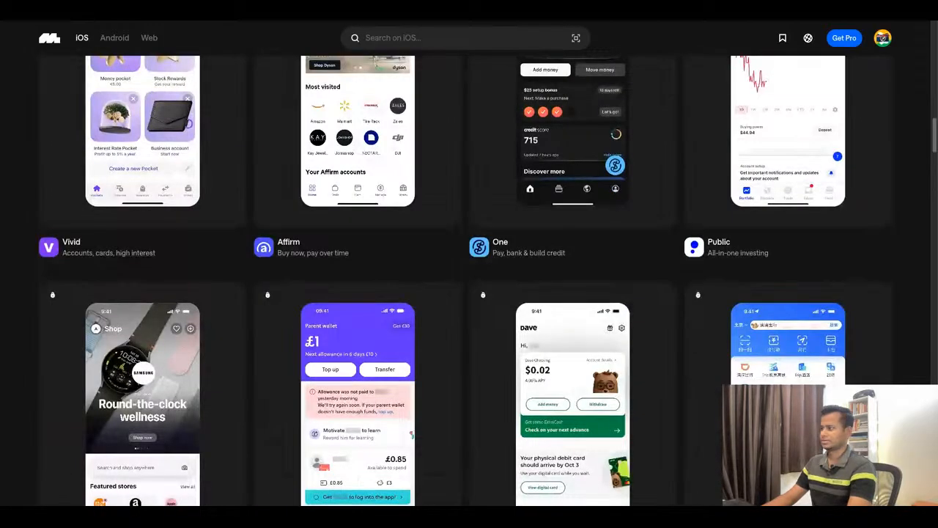
pyautogui.scroll(-6, 469, 294)
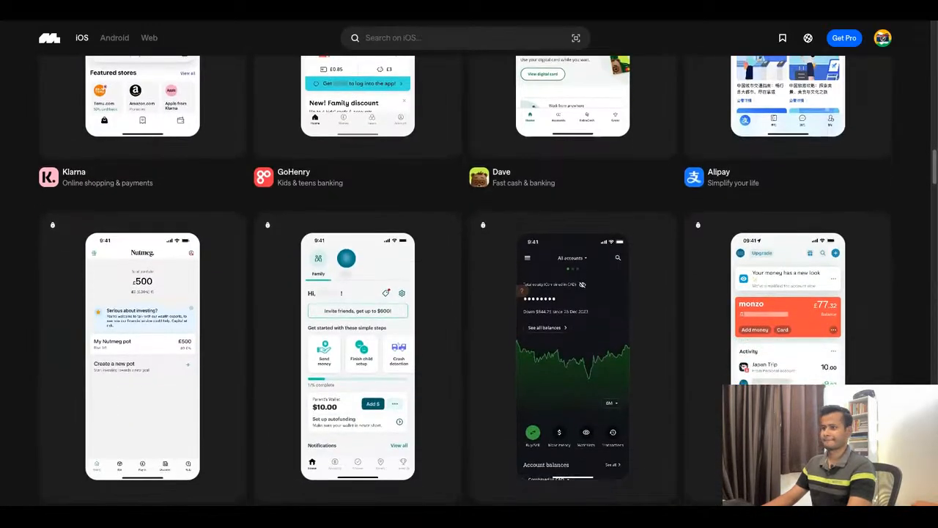
pyautogui.scroll(-3, 658, 114)
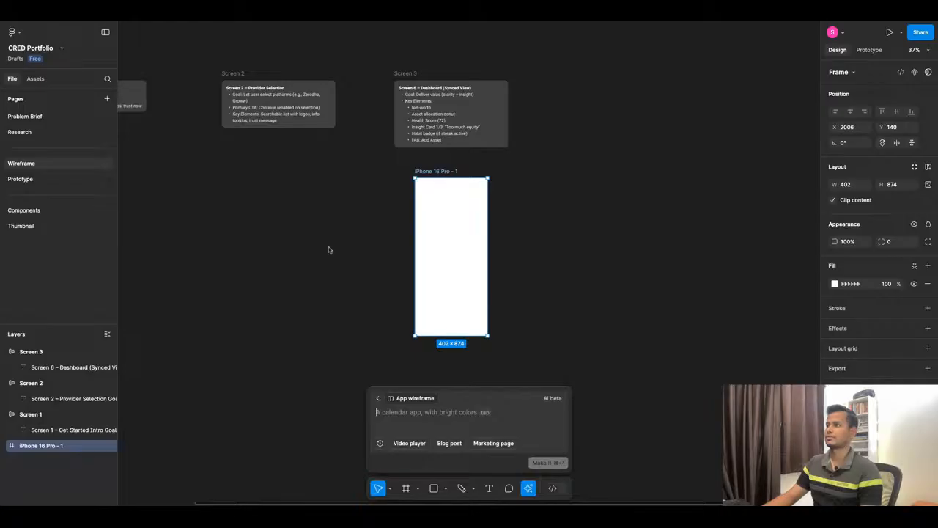
# Switch to Figma and paste the CRED total-balance screenshot onto the Wireframe page beside the iPhone 16 Pro frame.
pyautogui.click(329, 250)
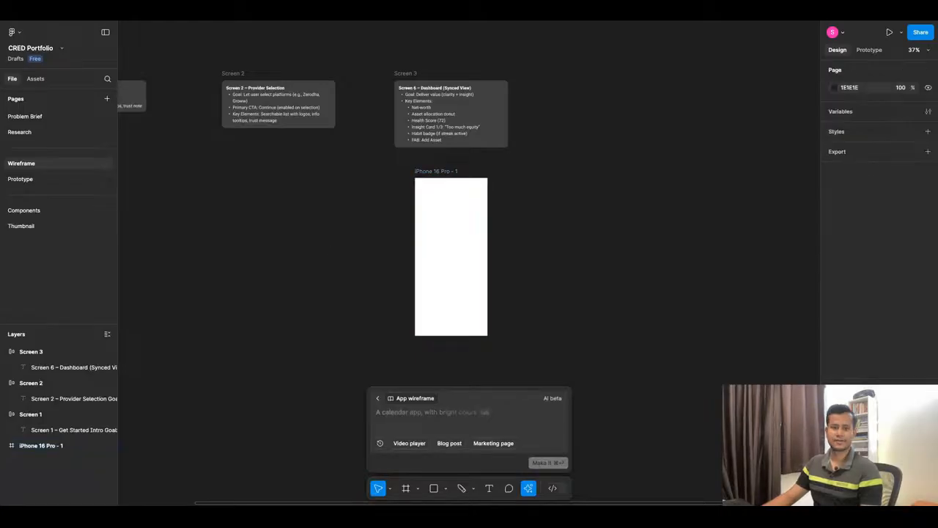
pyautogui.hotkey('ctrl', 'v')
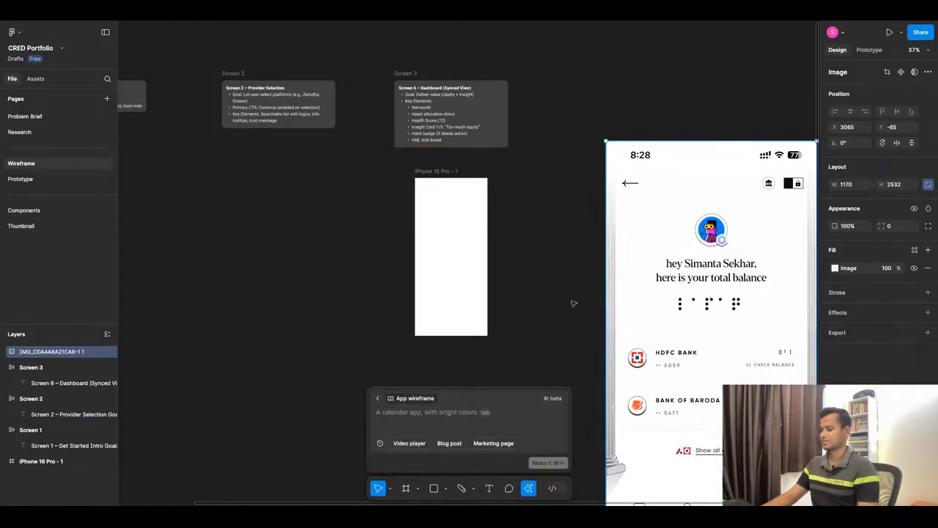
pyautogui.click(534, 365)
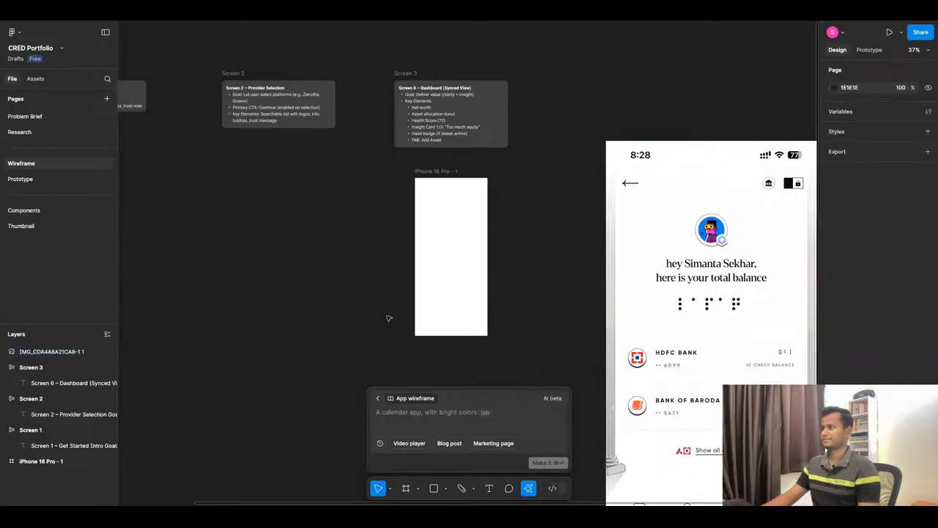
pyautogui.scroll(-3, 455, 212)
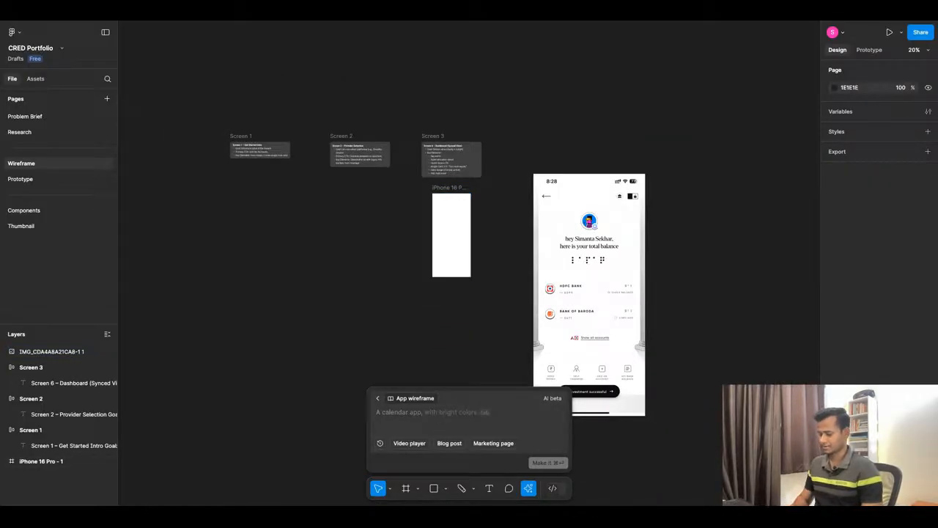
# Prompt First Draft with "I want to create a Dashboard for an Investment Tracking App for CRED. This should be similar to IndMoney." and move the screenshot aside.
pyautogui.write('I want to')
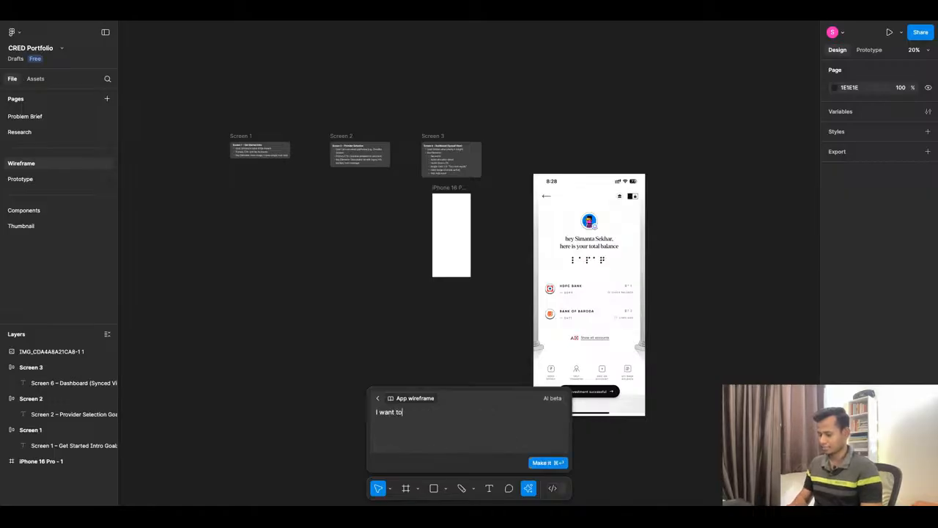
pyautogui.write(' create a Dashboard for an')
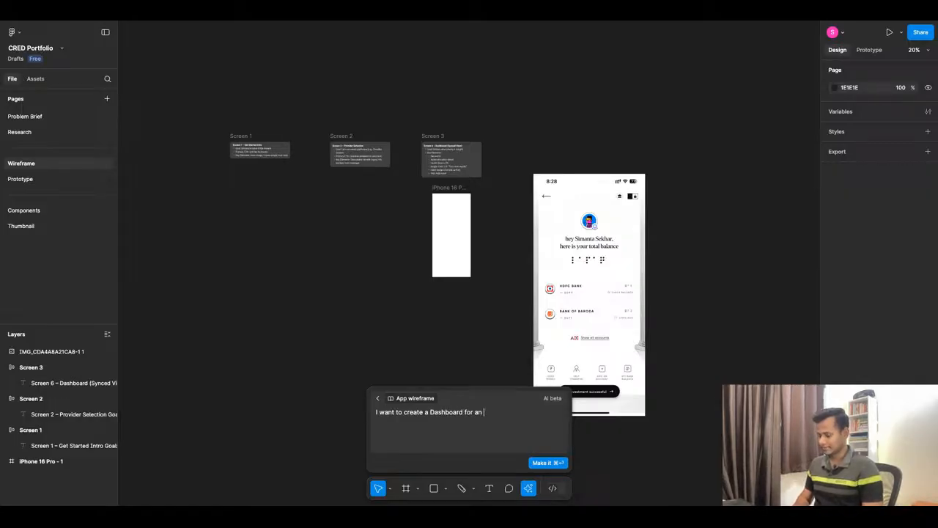
pyautogui.write('Investmen')
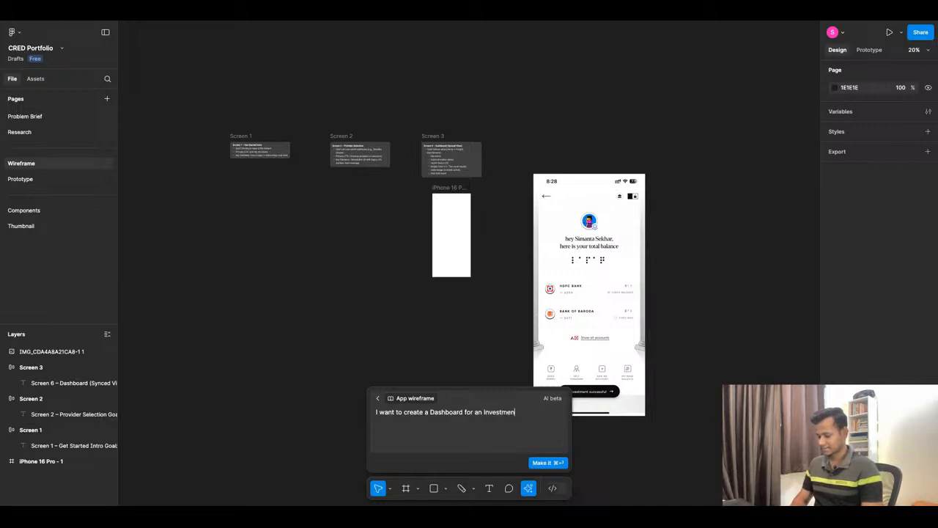
pyautogui.write('t Tracking App fo')
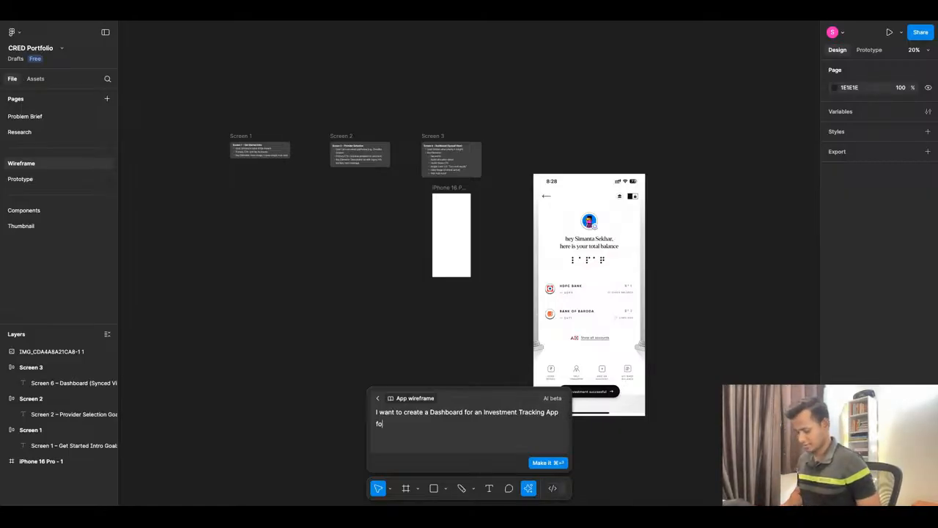
pyautogui.write('r CRED. Th')
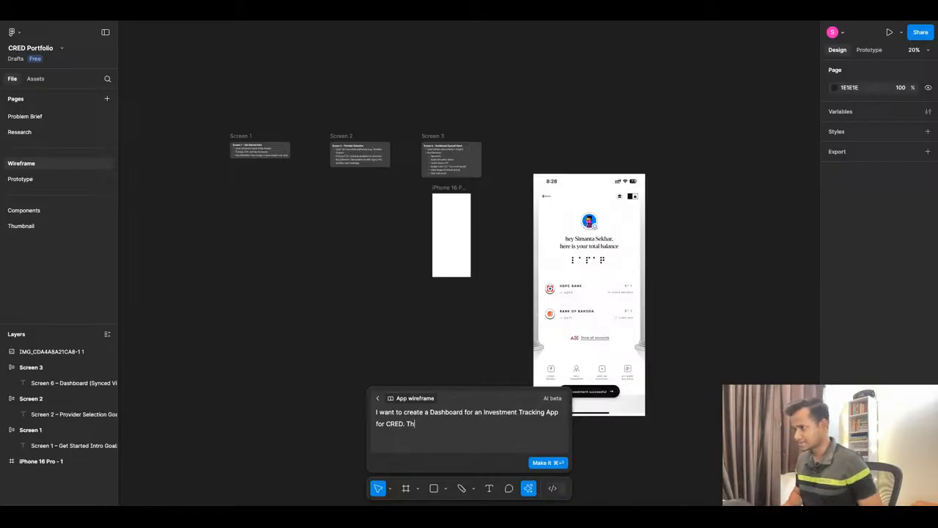
pyautogui.write('is should')
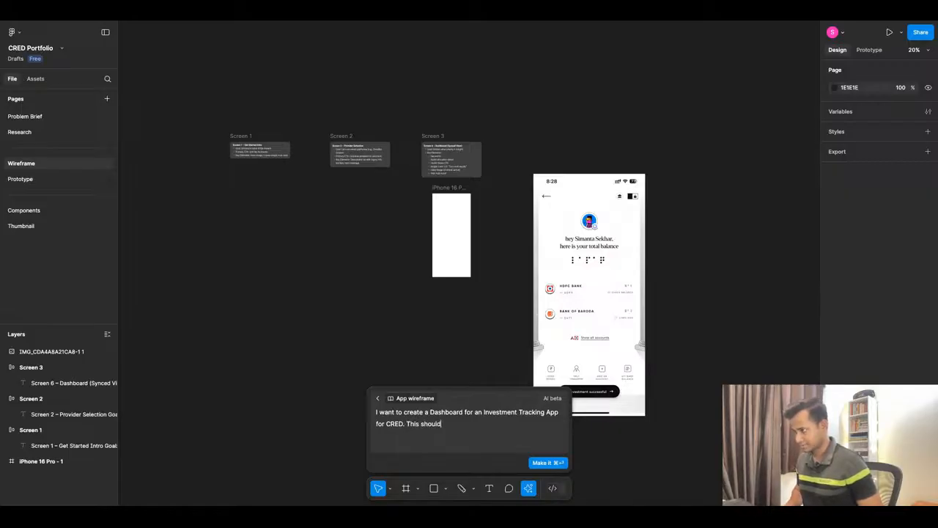
pyautogui.write(' be similar to')
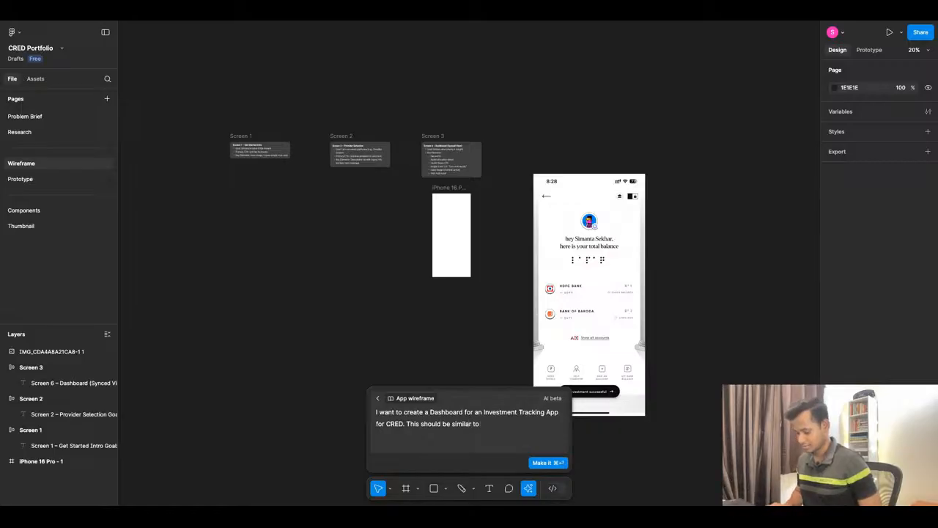
pyautogui.write(' IndMoney')
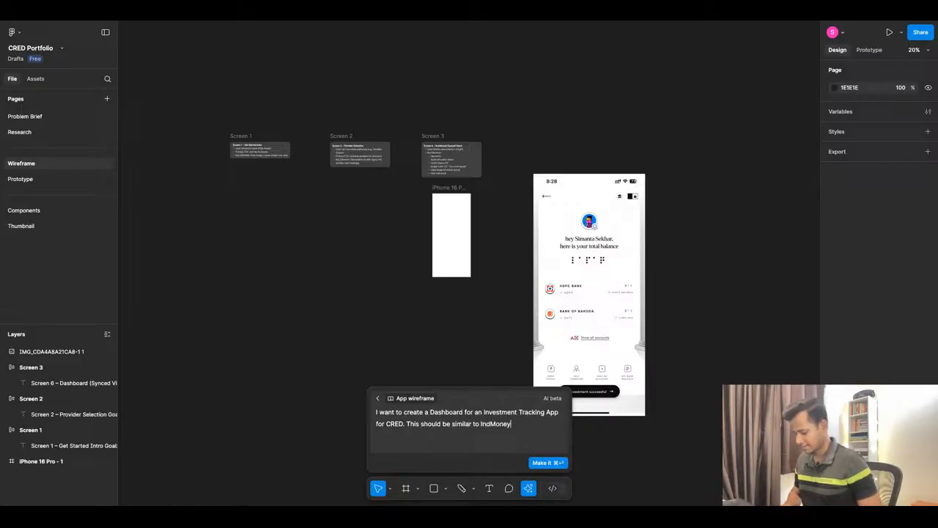
pyautogui.write('.')
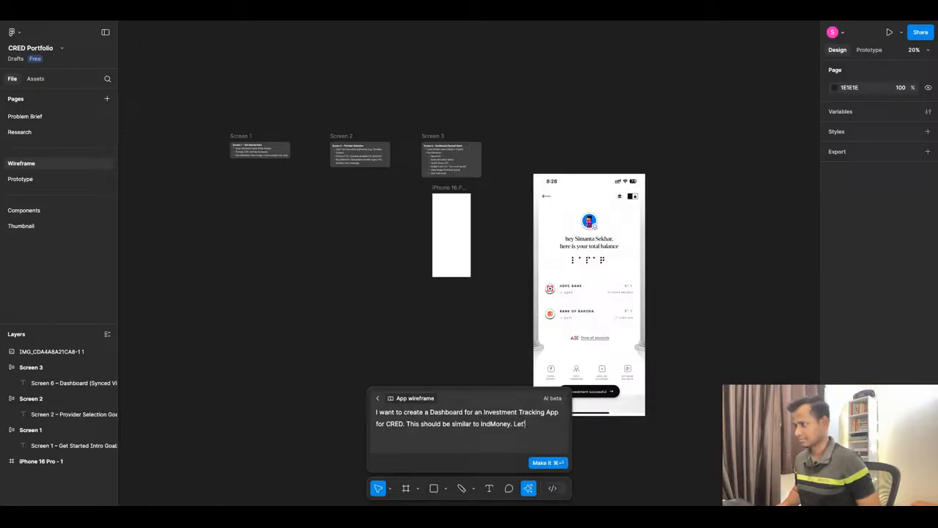
pyautogui.click(556, 464)
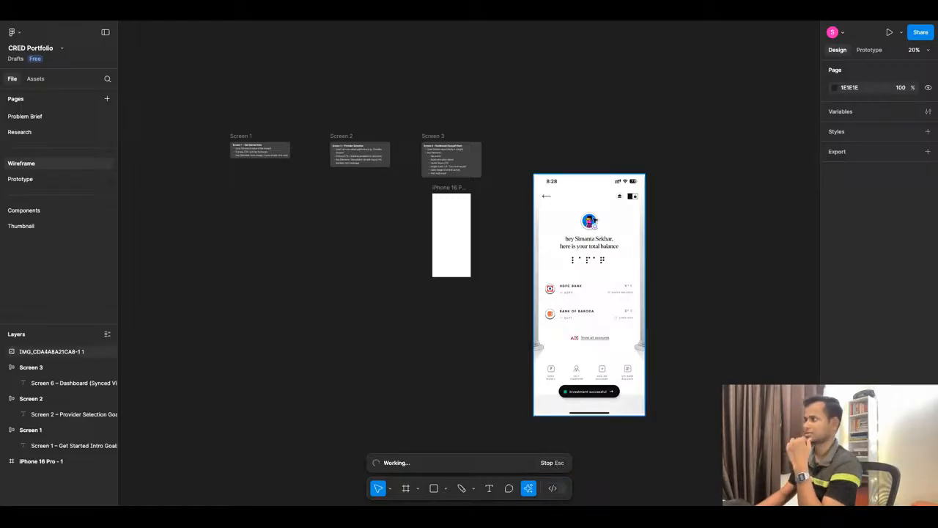
pyautogui.moveTo(589, 236); pyautogui.dragTo(749, 260)
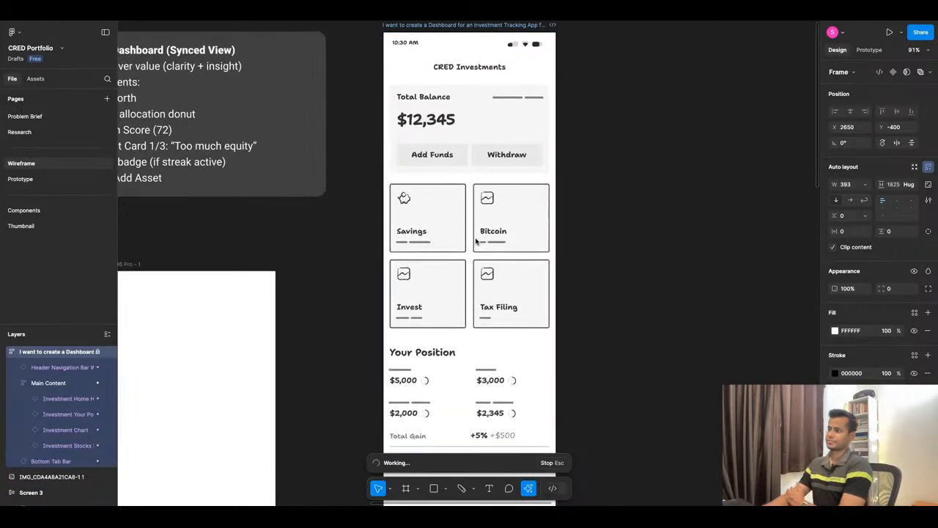
# Review the generated dashboard wireframe from the Total Balance card through Your Position and the chart to the Stocks section and tab bar.
pyautogui.scroll(-5, 480, 249)
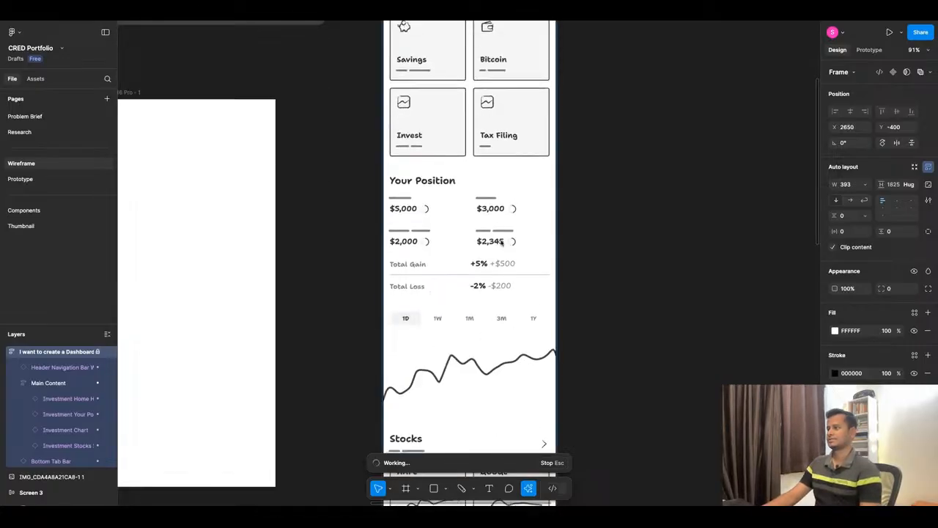
pyautogui.scroll(-4, 501, 243)
pyautogui.scroll(-5, 503, 304)
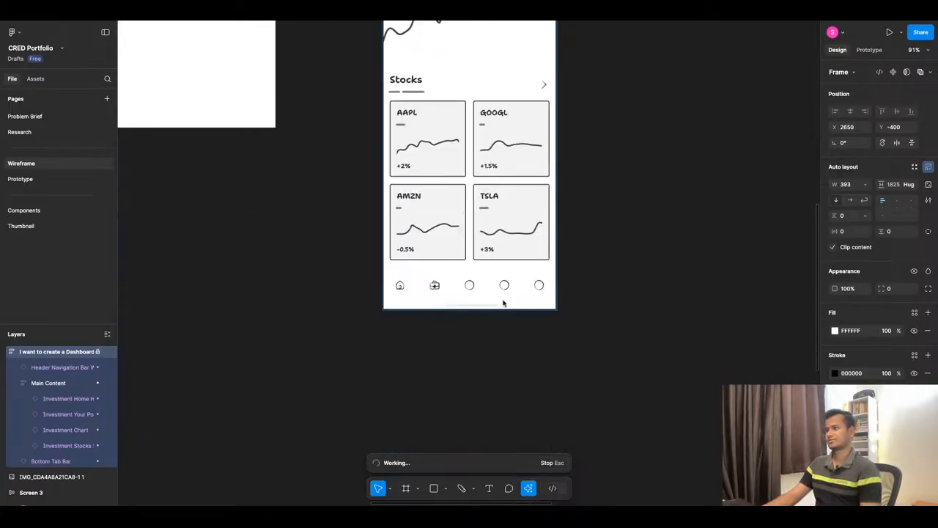
pyautogui.scroll(5, 504, 303)
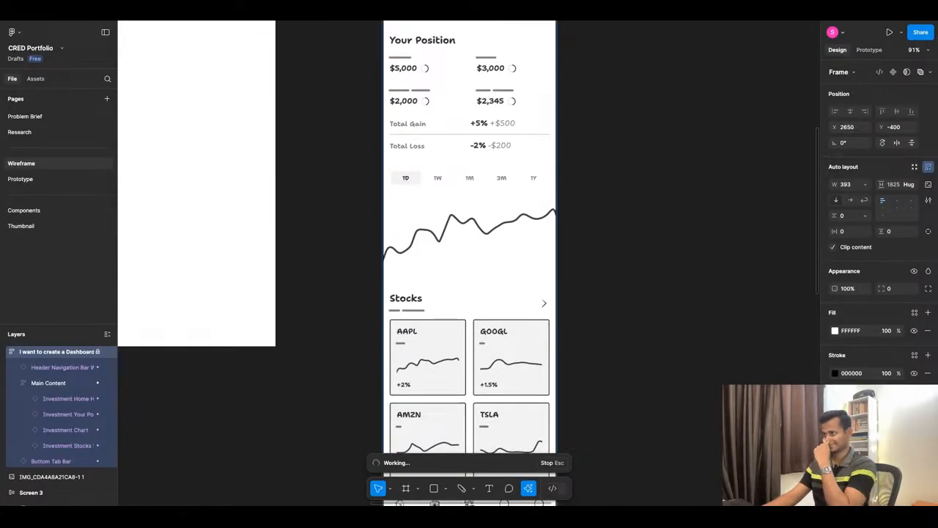
pyautogui.scroll(6, 469, 241)
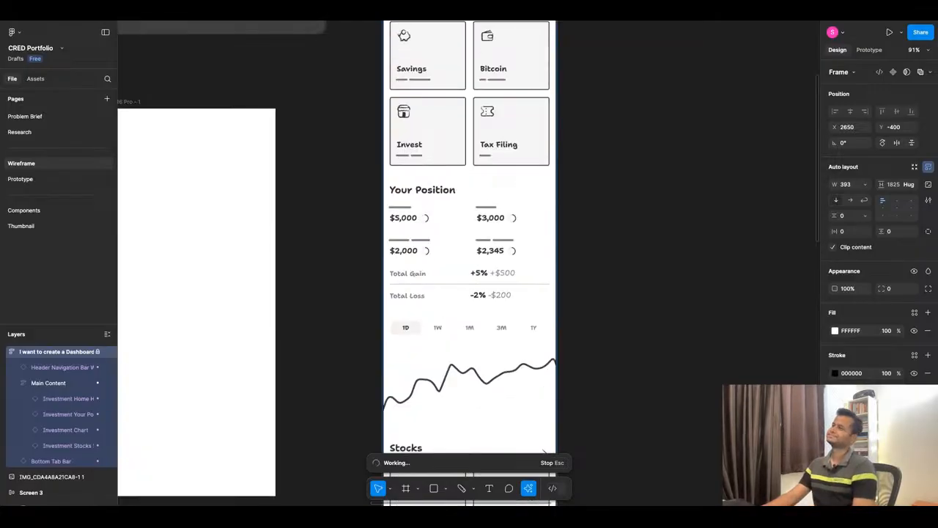
pyautogui.scroll(5, 469, 242)
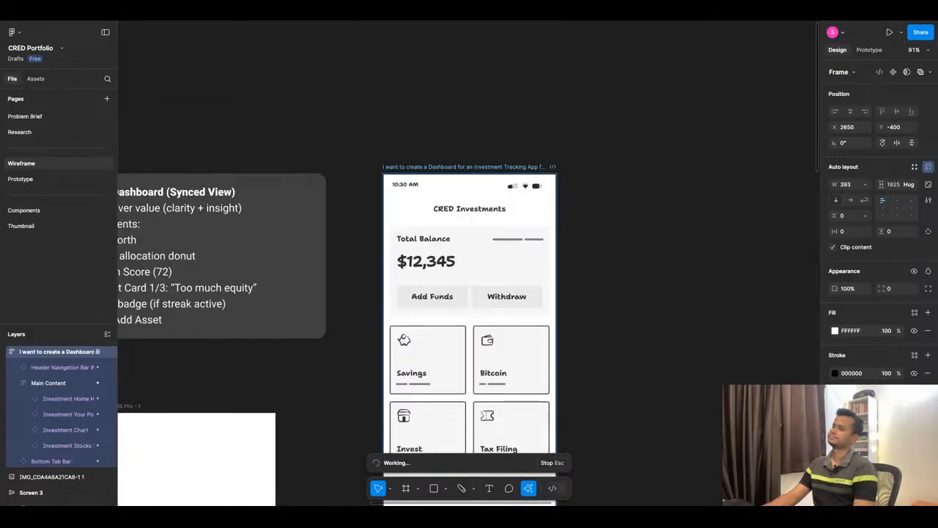
pyautogui.scroll(-2, 469, 242)
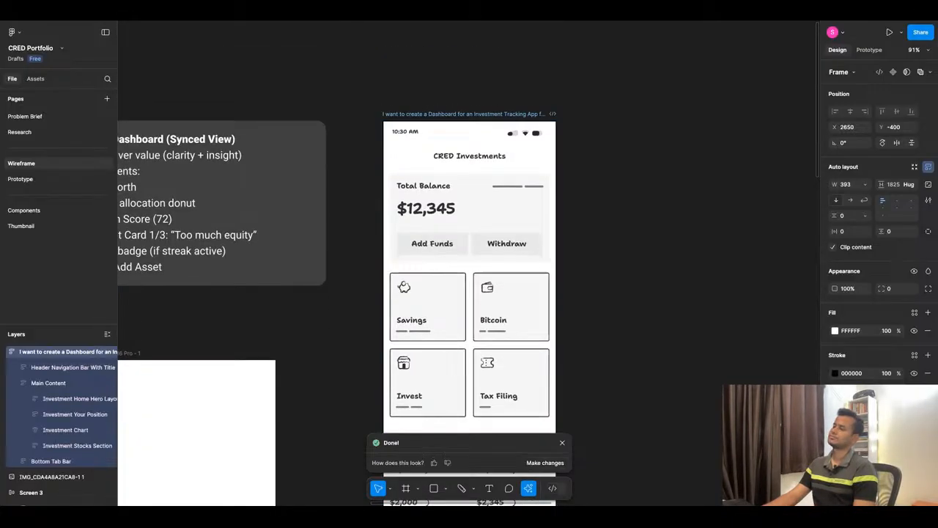
pyautogui.scroll(-3, 469, 241)
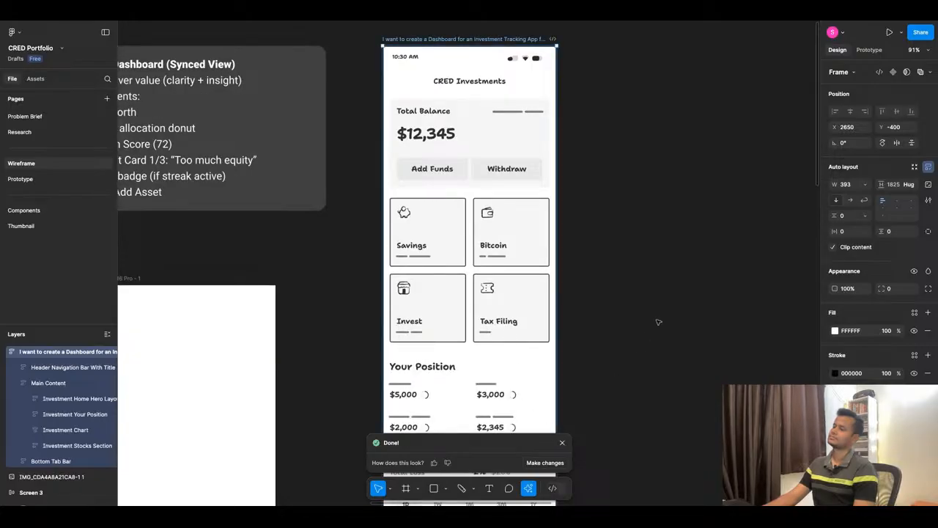
pyautogui.scroll(-10, 532, 285)
pyautogui.scroll(-3, 532, 284)
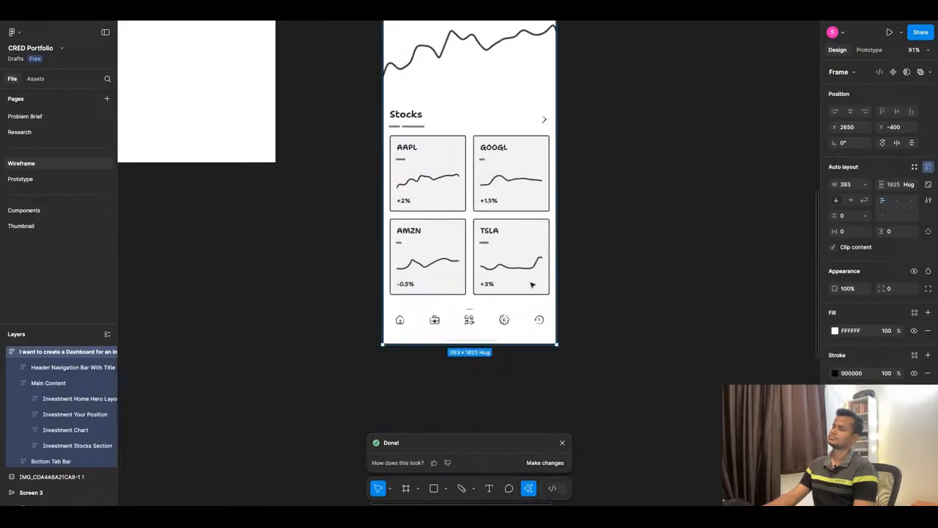
# Dismiss the First Draft result and move the generated dashboard frame away from the Screen 3 note to X 3279, Y 181.
pyautogui.click(562, 443)
pyautogui.click(623, 364)
pyautogui.scroll(8, 623, 364)
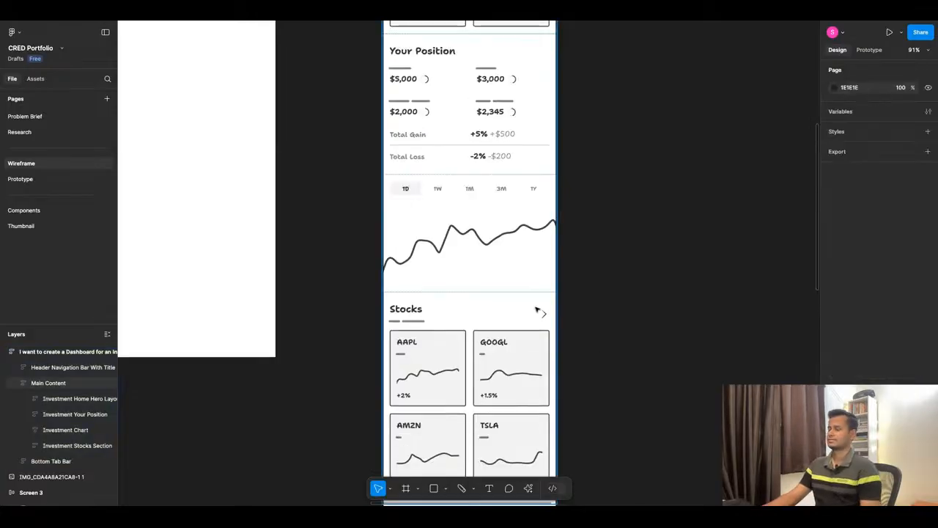
pyautogui.scroll(-10, 634, 272)
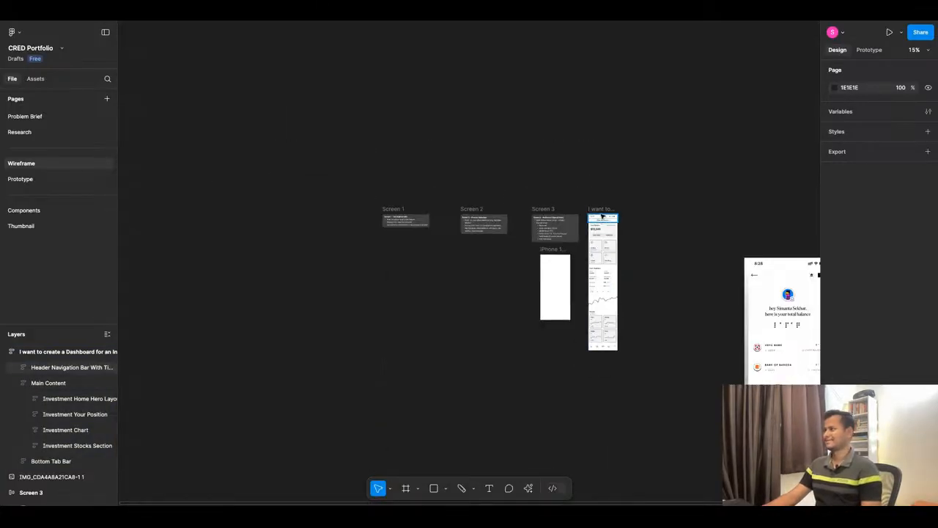
pyautogui.click(601, 231)
pyautogui.moveTo(604, 213); pyautogui.dragTo(640, 265)
pyautogui.press('super+z')
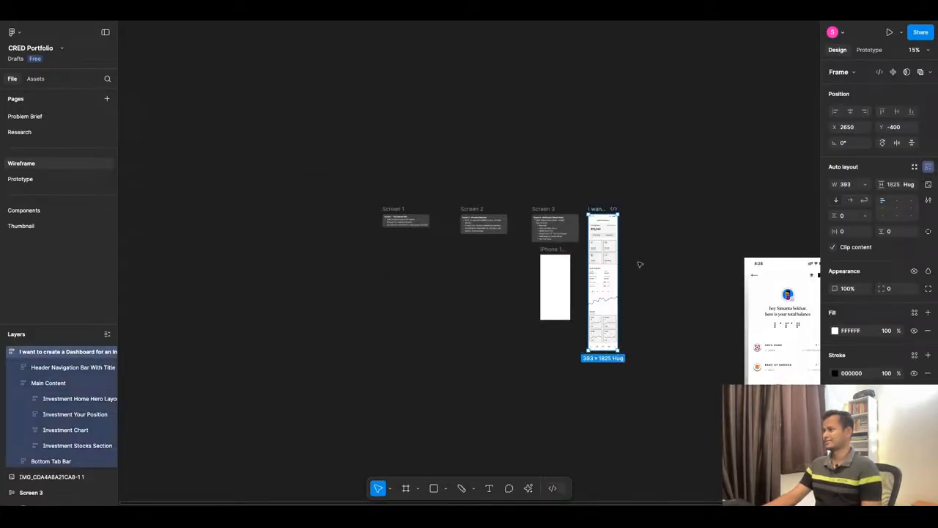
pyautogui.moveTo(599, 209); pyautogui.dragTo(646, 253)
# Scale the CRED total-balance screenshot down to the iPhone 16 Pro frame's height and place it directly left of that frame.
pyautogui.scroll(10, 599, 209)
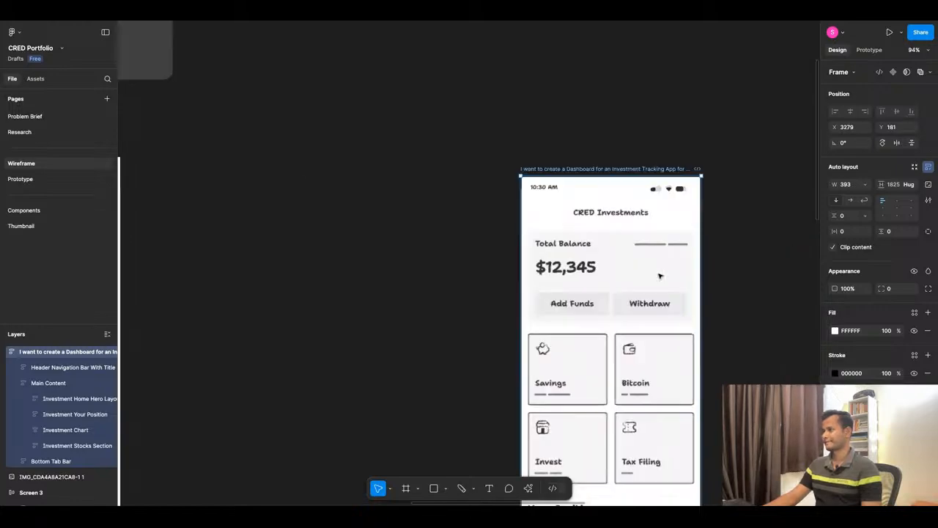
pyautogui.scroll(-4, 630, 220)
pyautogui.scroll(-10, 618, 170)
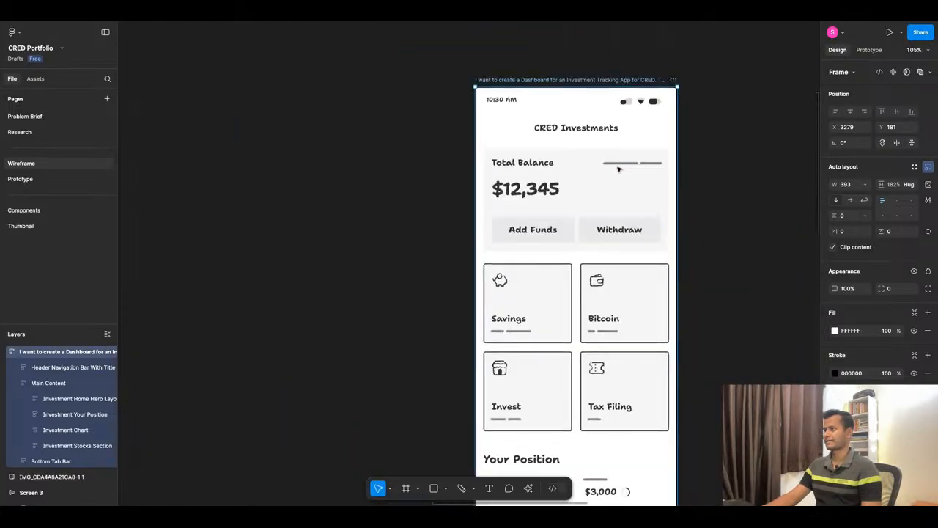
pyautogui.scroll(-5, 442, 175)
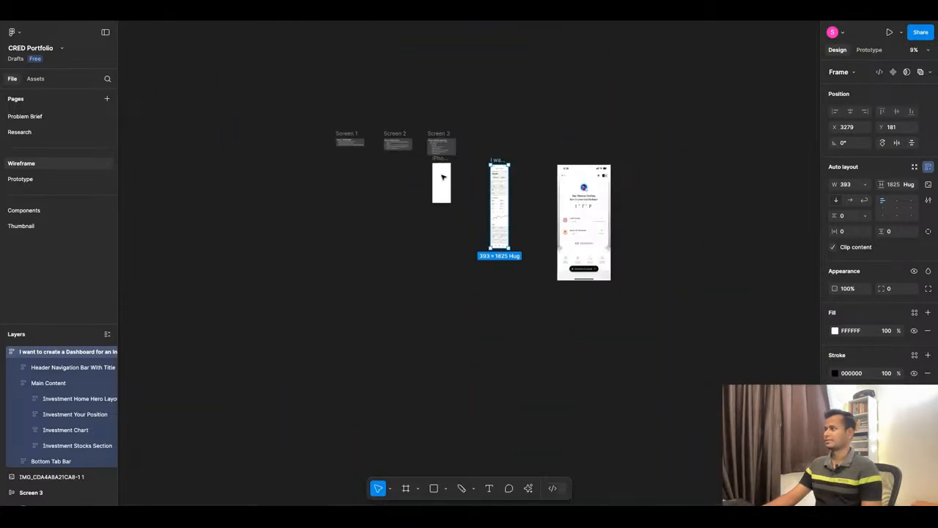
pyautogui.scroll(3, 615, 178)
pyautogui.moveTo(561, 198); pyautogui.dragTo(273, 194)
pyautogui.moveTo(322, 331); pyautogui.dragTo(310, 199)
pyautogui.scroll(10, 304, 194)
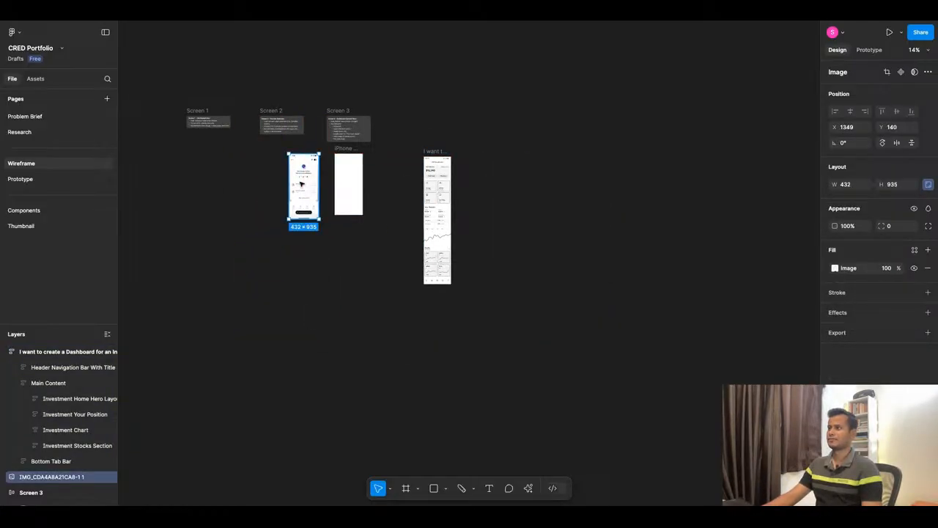
pyautogui.moveTo(216, 354); pyautogui.dragTo(228, 329)
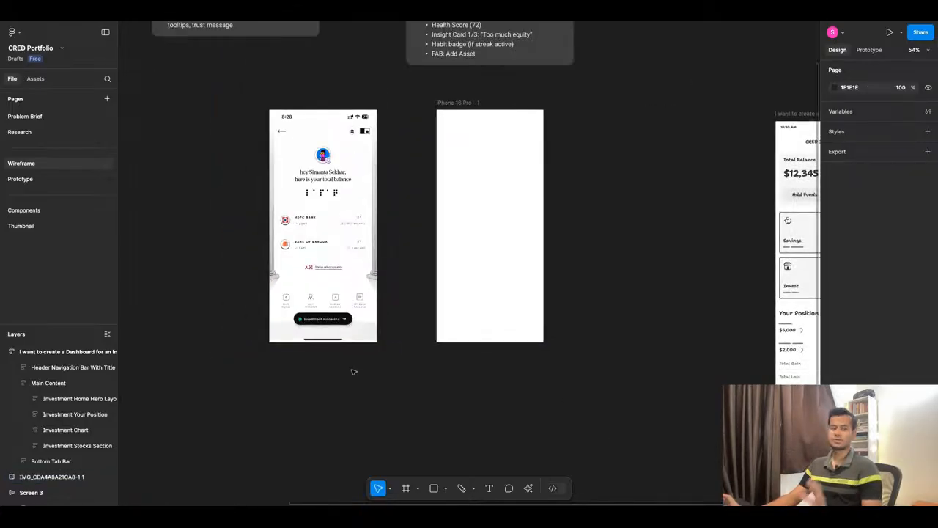
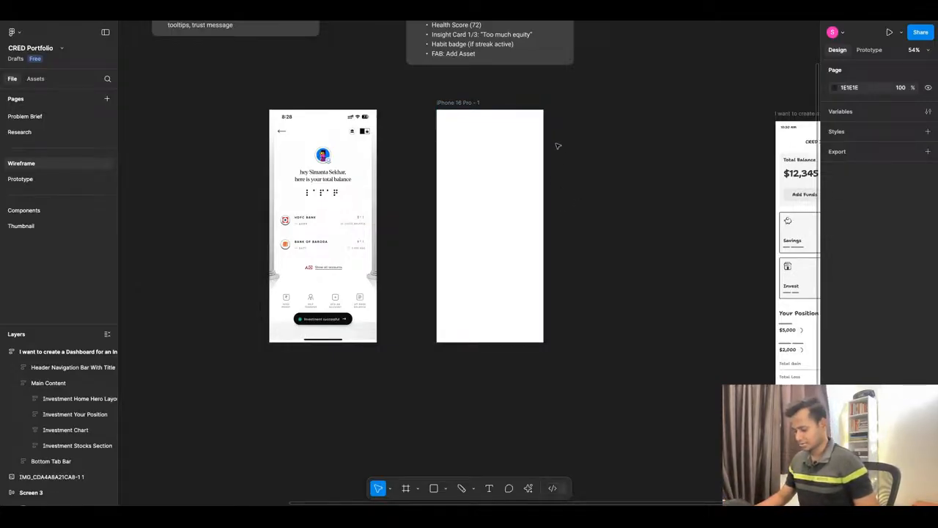
# Add the text "Back" near the top of the empty iPhone 16 Pro - 1 frame.
pyautogui.press('t')
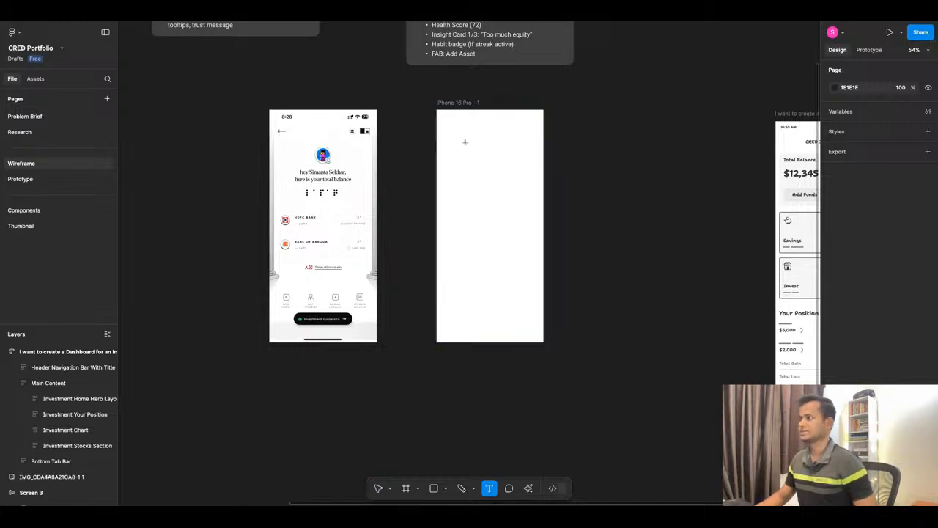
pyautogui.click(479, 159)
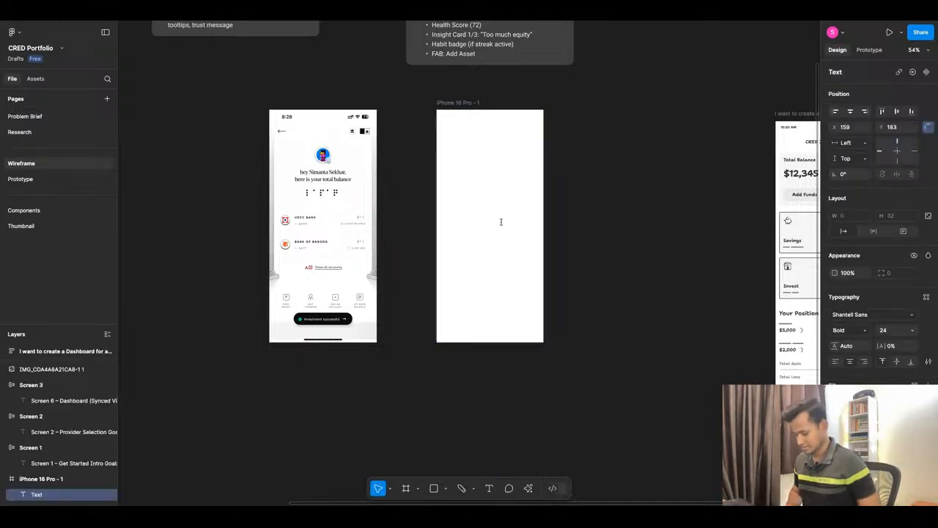
pyautogui.write('Back')
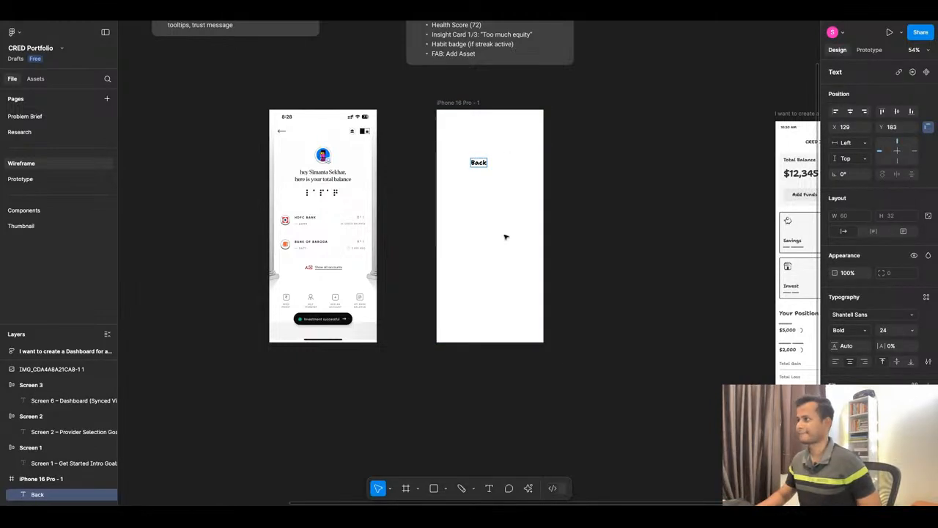
pyautogui.press('Escape')
# Wrap the "Back" text in an auto layout with a black stroke and place it at X 22, Y 24.
pyautogui.scroll(5, 478, 141)
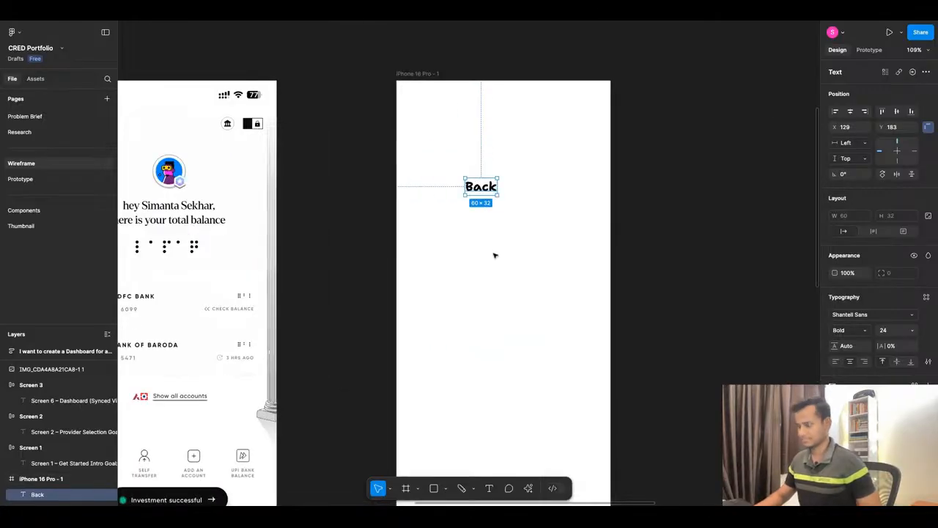
pyautogui.hotkey('shift', 'a')
pyautogui.moveTo(486, 195); pyautogui.dragTo(445, 125)
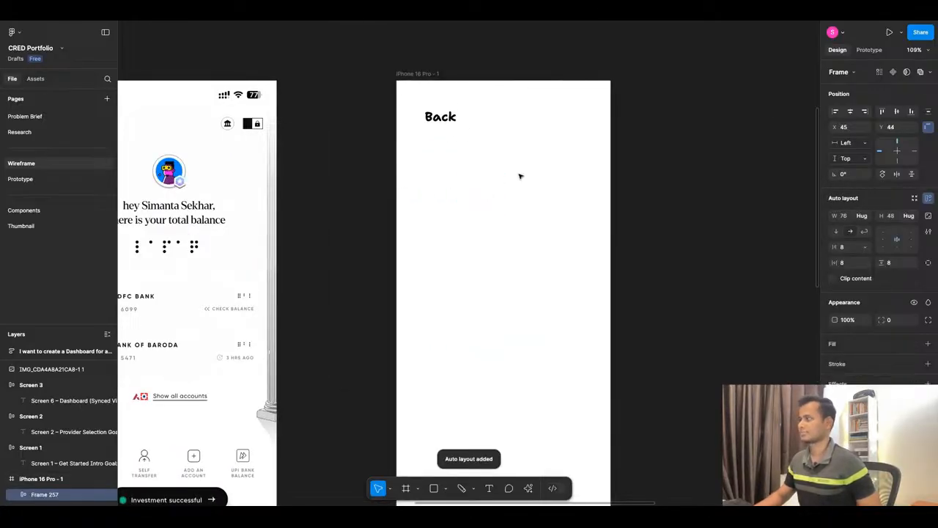
pyautogui.click(928, 363)
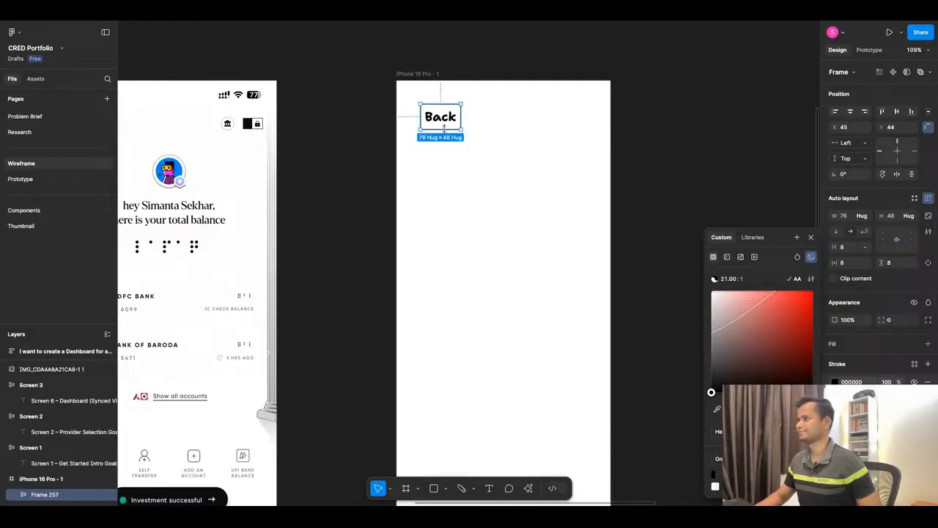
pyautogui.moveTo(444, 127); pyautogui.dragTo(431, 117)
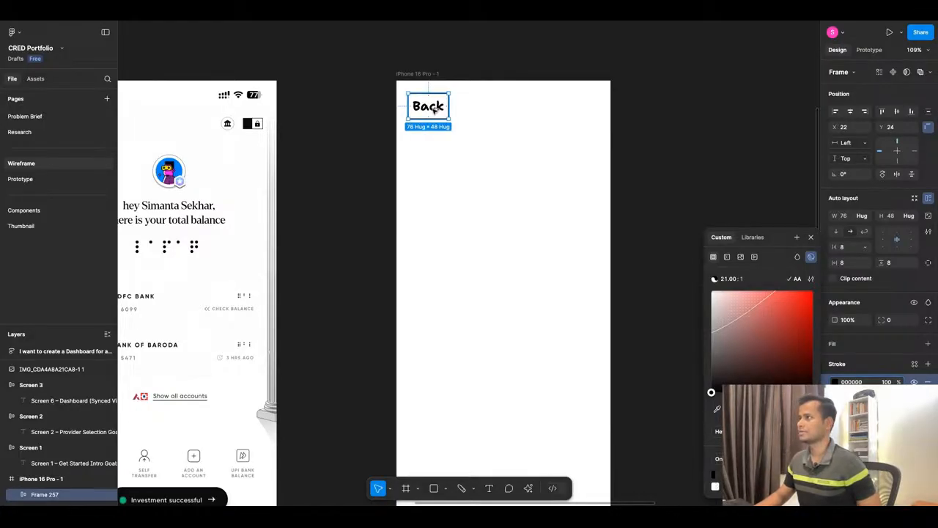
# Duplicate the Back button across the header, change the copy's text to "Settings" and place it at X 261, Y 24.
pyautogui.moveTo(434, 109); pyautogui.dragTo(574, 109)
pyautogui.doubleClick(574, 109)
pyautogui.doubleClick(574, 110)
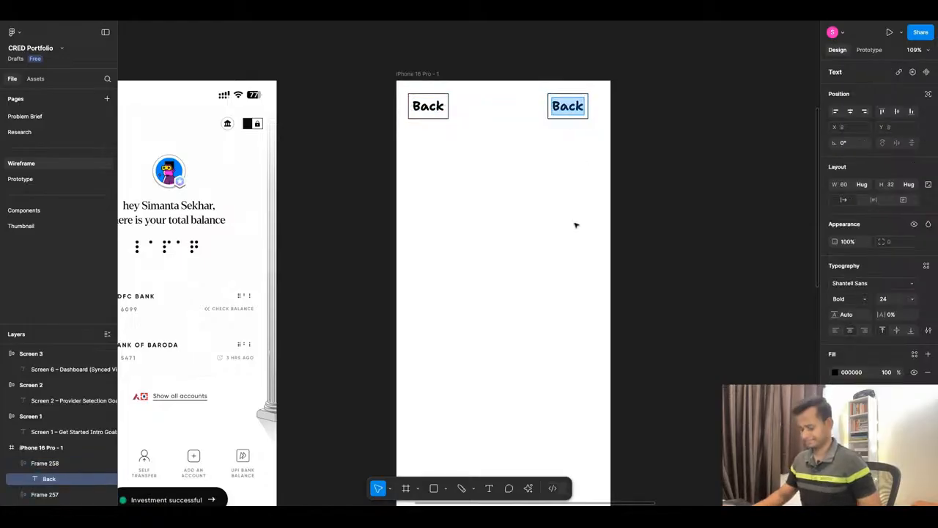
pyautogui.write('Sett')
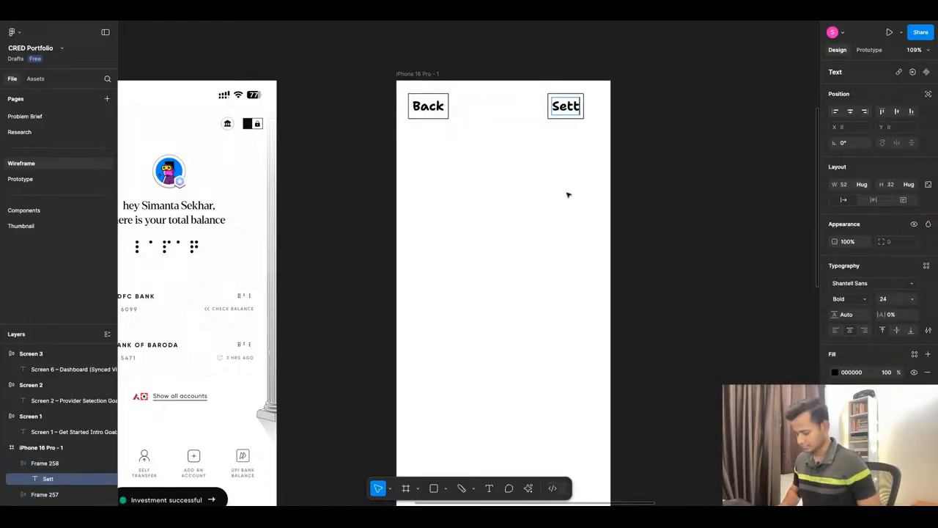
pyautogui.write('ings')
pyautogui.click(543, 192)
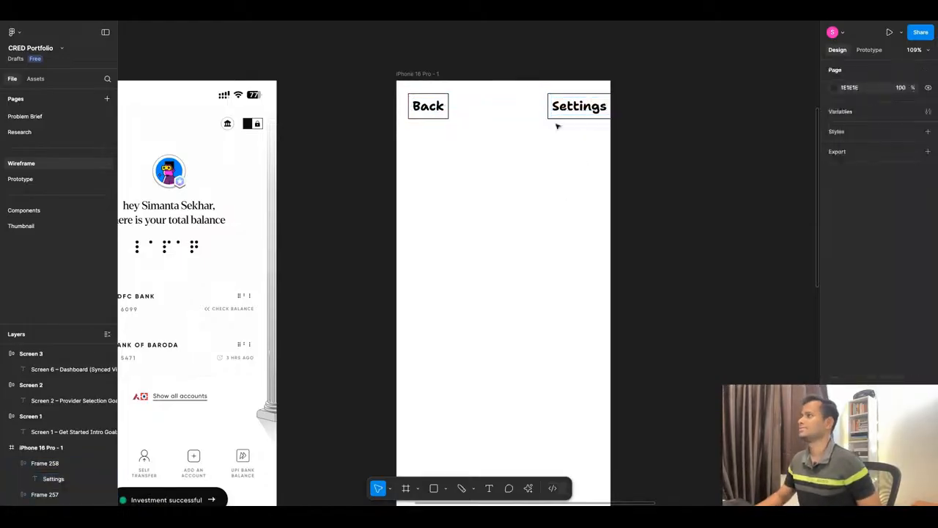
pyautogui.moveTo(568, 108); pyautogui.dragTo(557, 109)
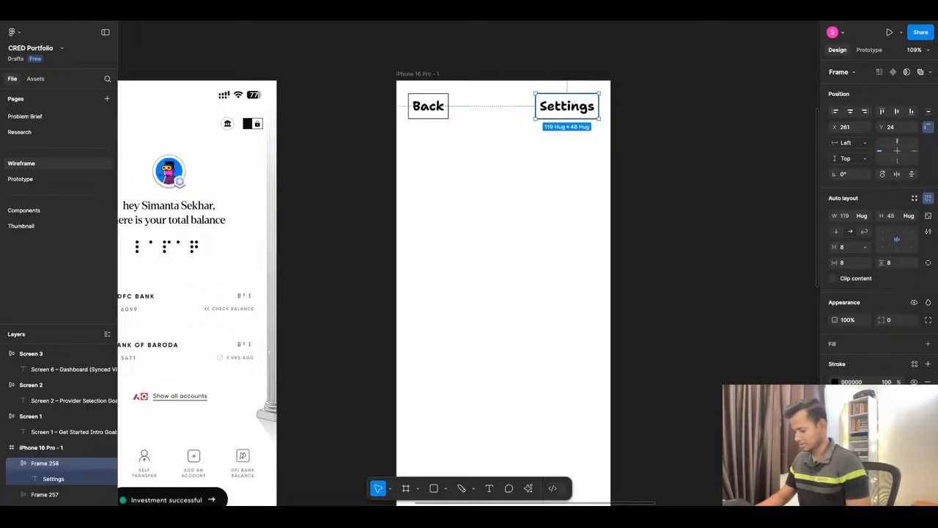
# Draw a 64 × 64 avatar circle below the header at Y 124 and center it horizontally in the frame.
pyautogui.press('o')
pyautogui.moveTo(476, 145)
pyautogui.mouseDown()
pyautogui.moveTo(510, 179)
pyautogui.moveTo(498, 163)
pyautogui.mouseUp()
pyautogui.click(850, 110)
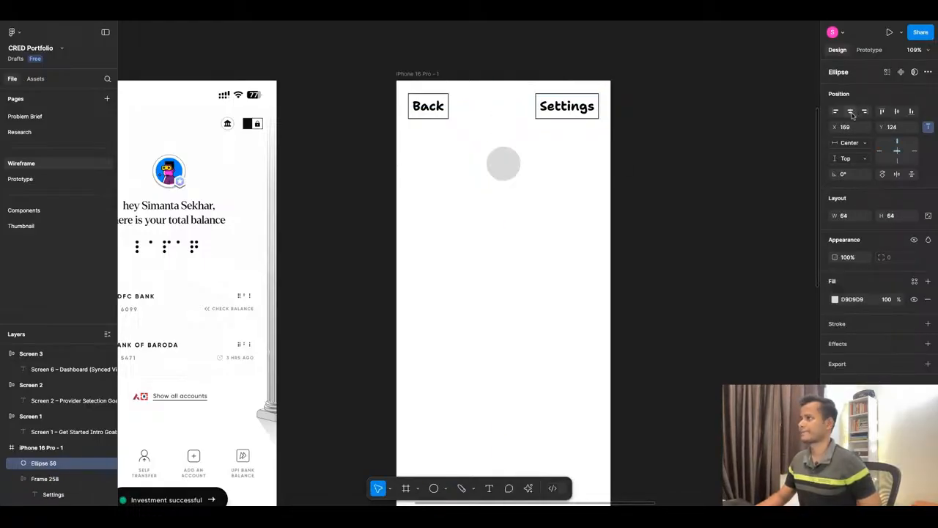
pyautogui.click(505, 204)
# Add a greeting text below the avatar circle reading "Hey" followed by the account holder's name and a comma.
pyautogui.press('t')
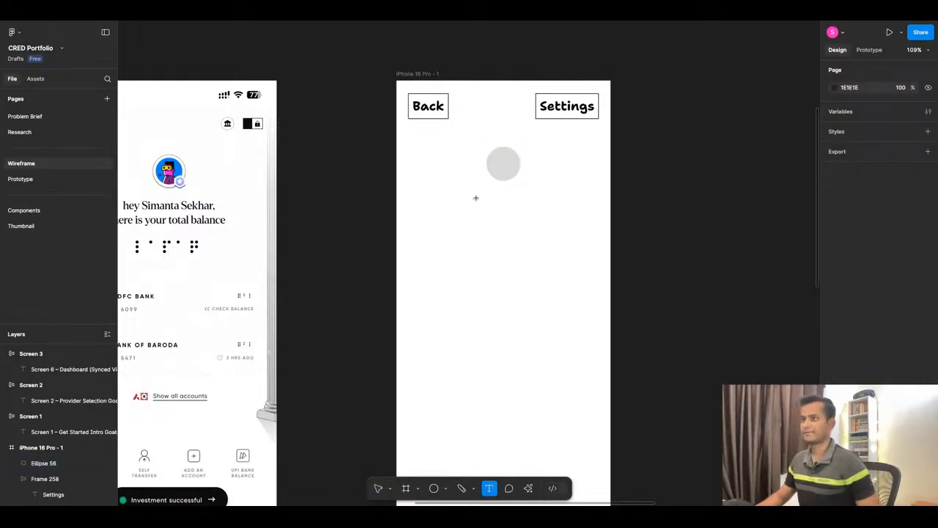
pyautogui.click(470, 244)
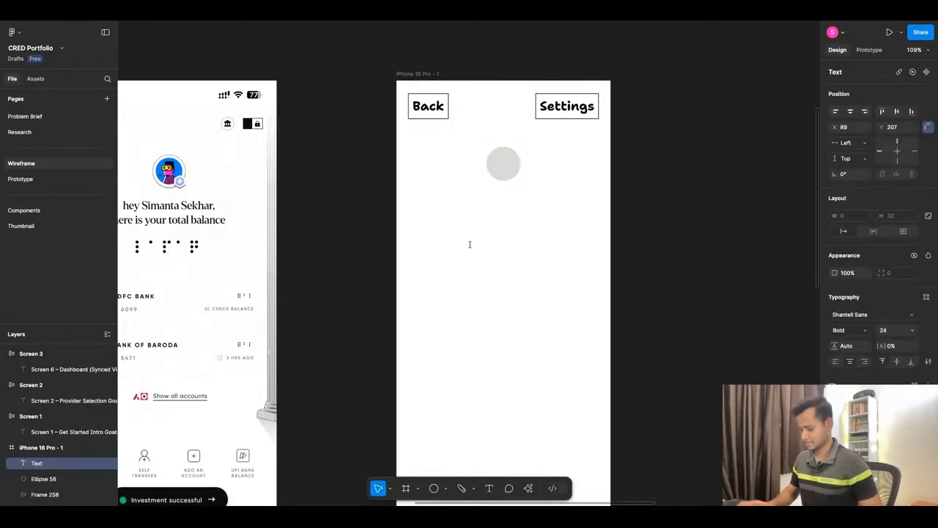
pyautogui.write('Hey')
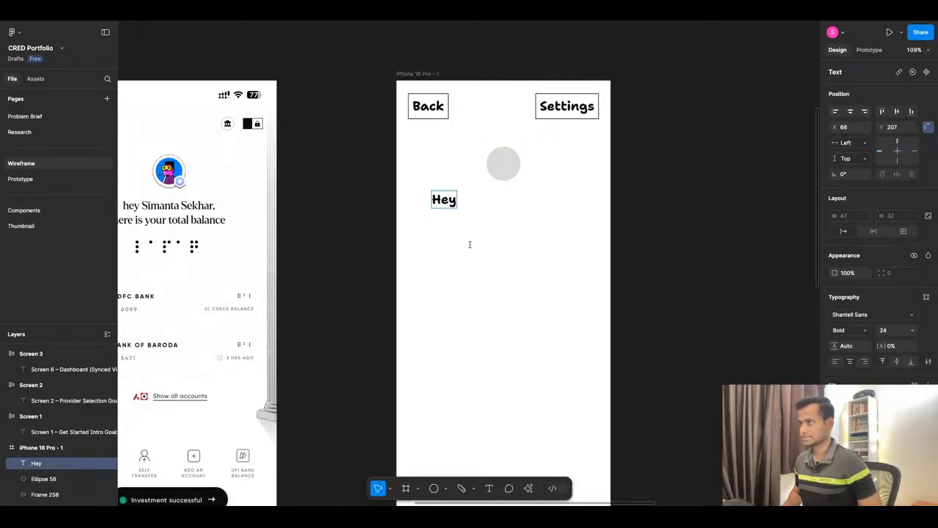
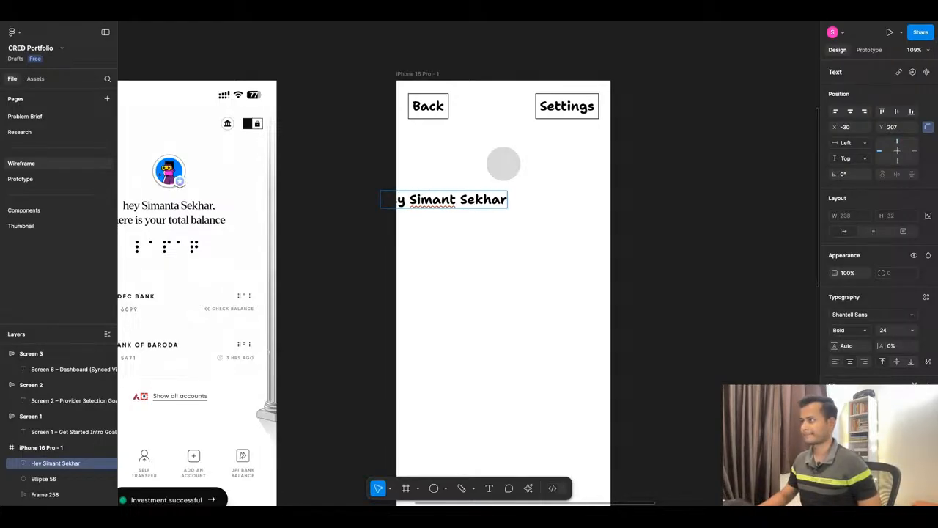
pyautogui.write(',')
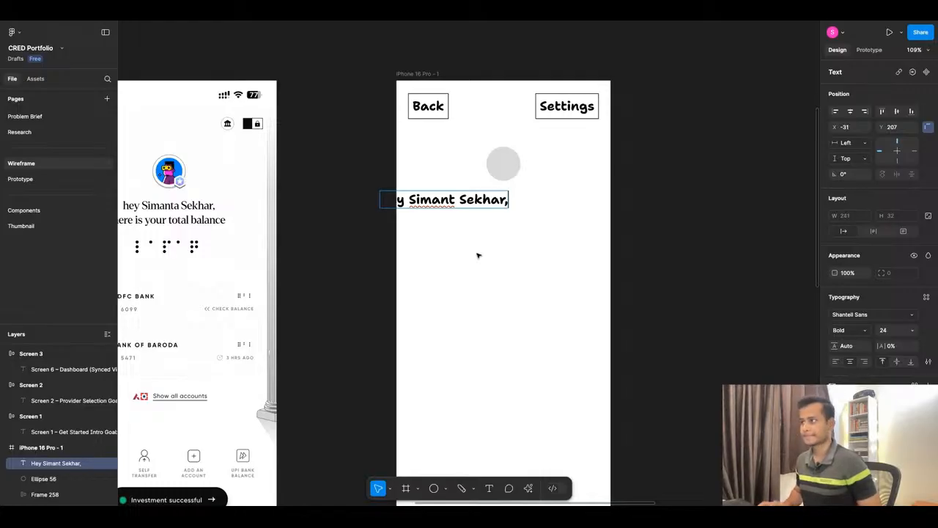
# Add a second line to the greeting reading "Here's your total".
pyautogui.press('Return')
pyautogui.write('Here')
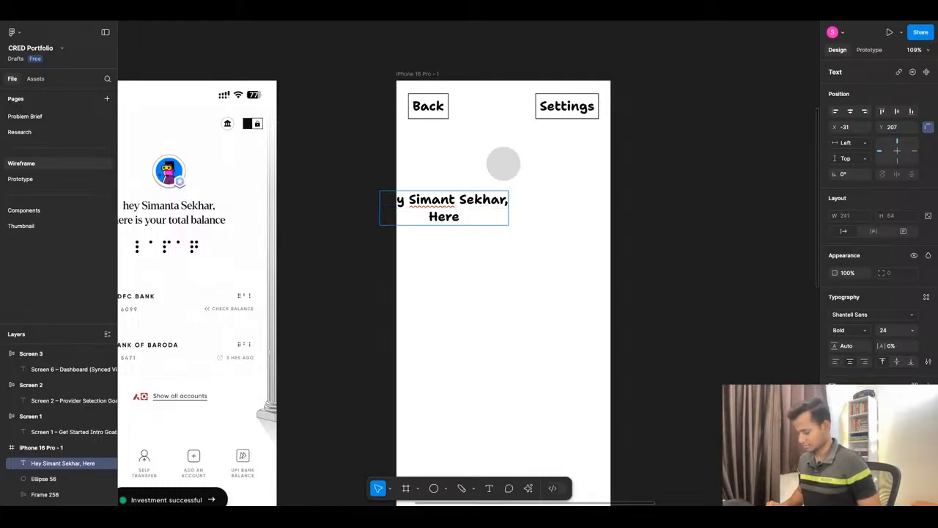
pyautogui.write("'s yo")
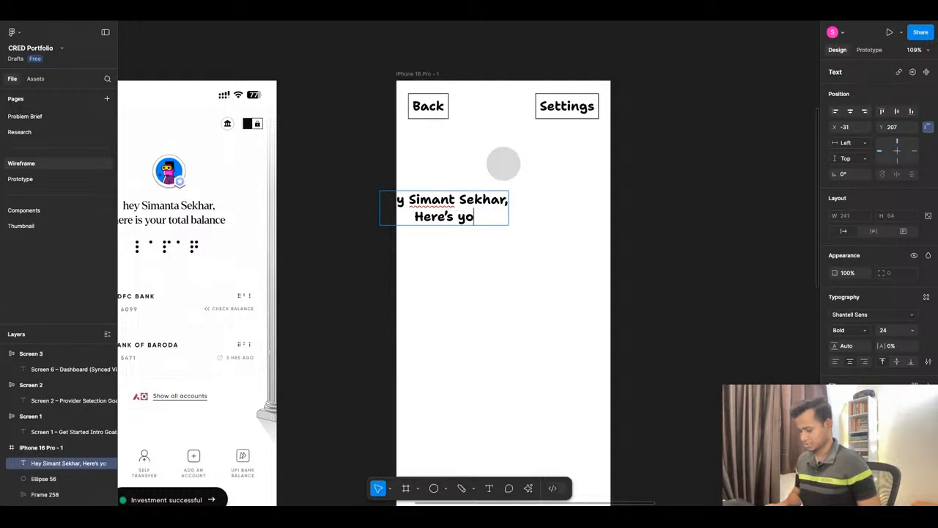
pyautogui.write('ur=====')
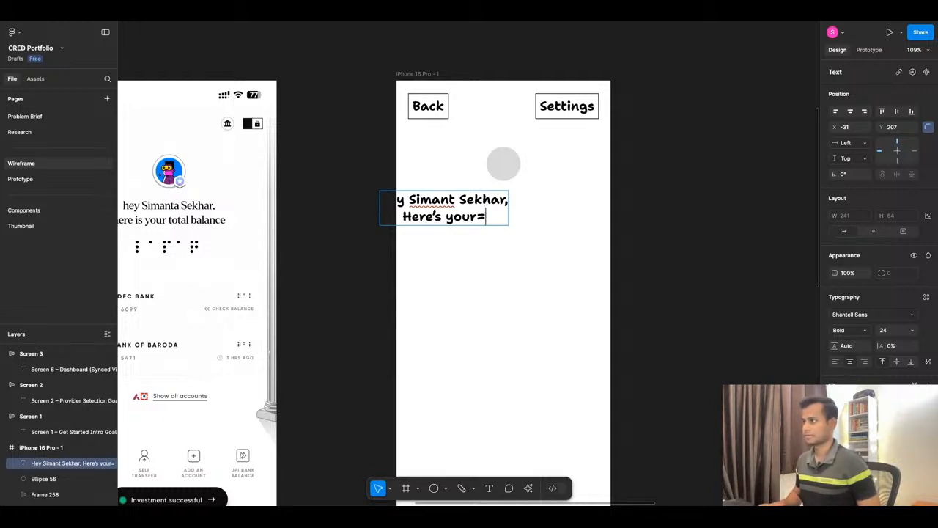
pyautogui.press('BackSpace')
pyautogui.press('BackSpace')
pyautogui.press('BackSpace')
pyautogui.press('BackSpace')
pyautogui.press('BackSpace')
pyautogui.press('BackSpace')
pyautogui.press('BackSpace')
pyautogui.press('BackSpace')
pyautogui.press('BackSpace')
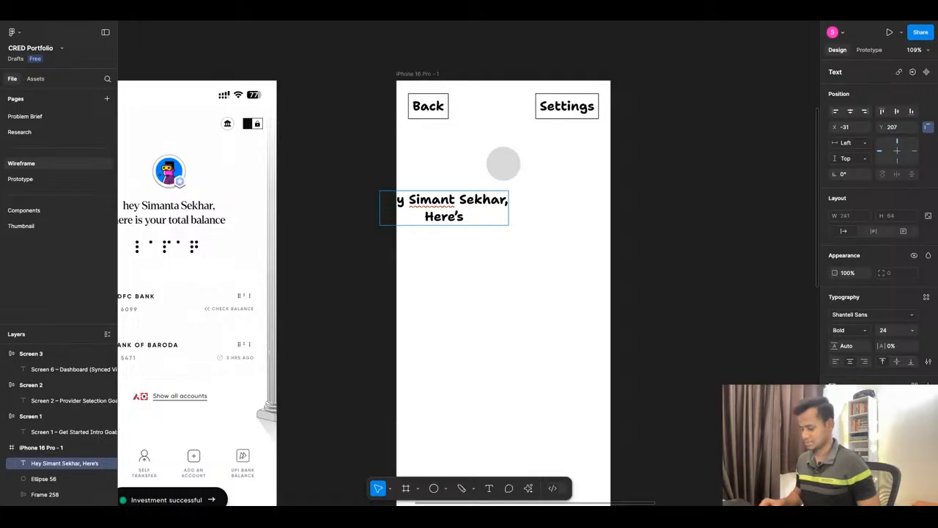
pyautogui.write('ypour =')
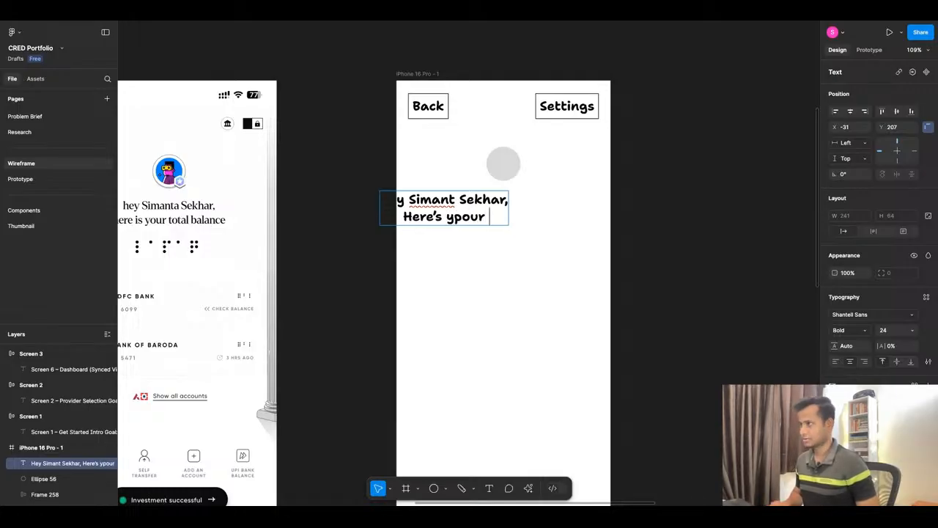
pyautogui.press('BackSpace')
pyautogui.press('BackSpace')
pyautogui.press('BackSpace')
pyautogui.press('BackSpace')
pyautogui.press('BackSpace')
pyautogui.press('BackSpace')
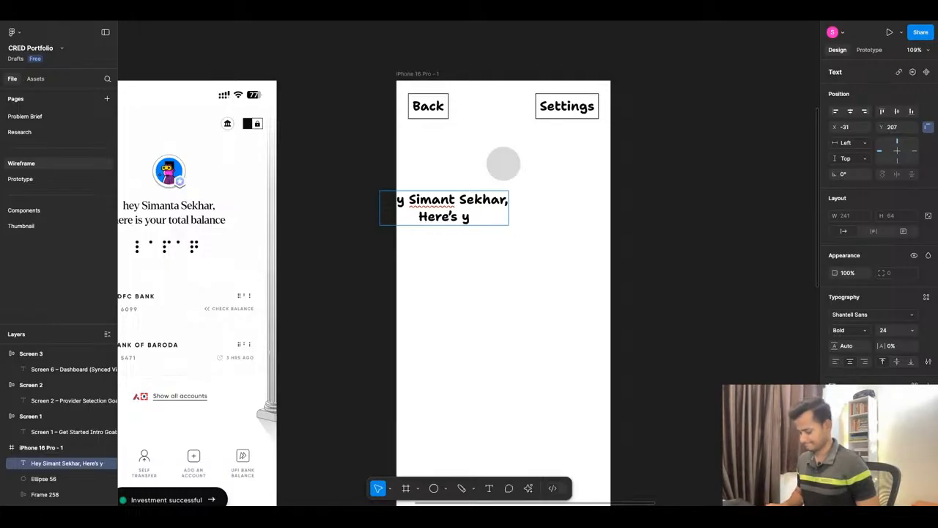
pyautogui.write('our tota')
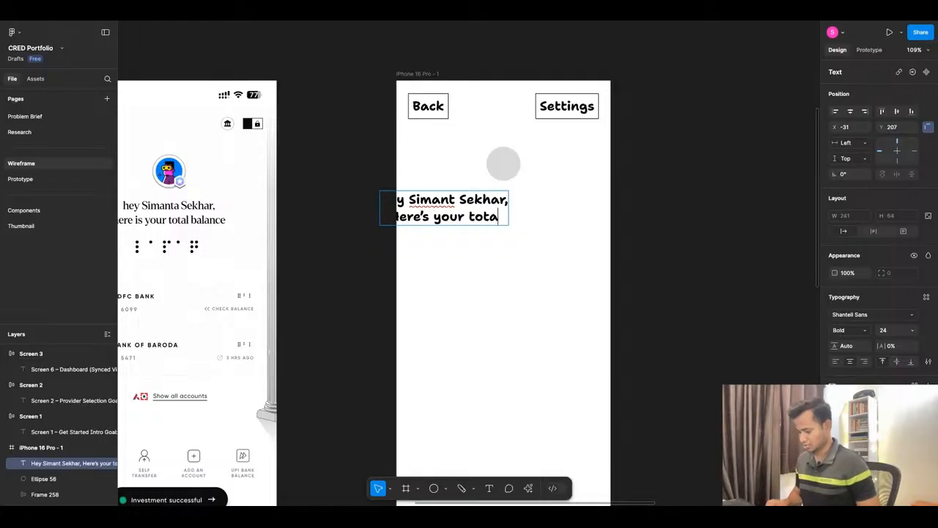
pyautogui.write('l')
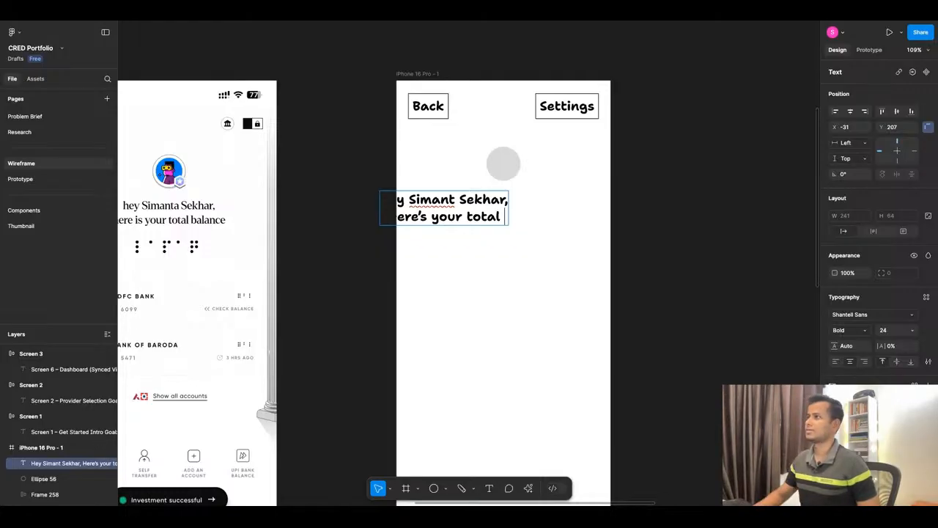
# Go to the Research page and review the reference screenshots of the blue mutual fund screens and the Portfolio Analysis donut chart.
pyautogui.scroll(-3, 635, 248)
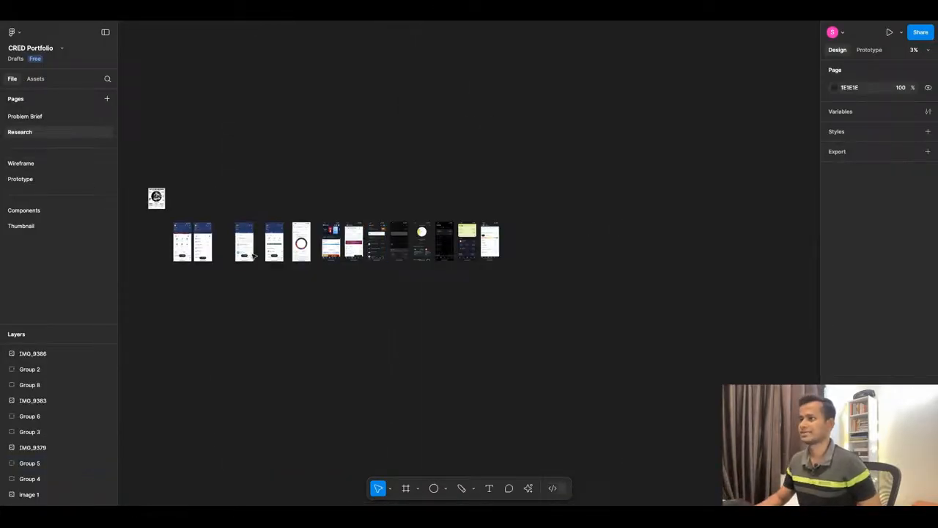
pyautogui.scroll(10, 227, 236)
pyautogui.scroll(-2, 442, 220)
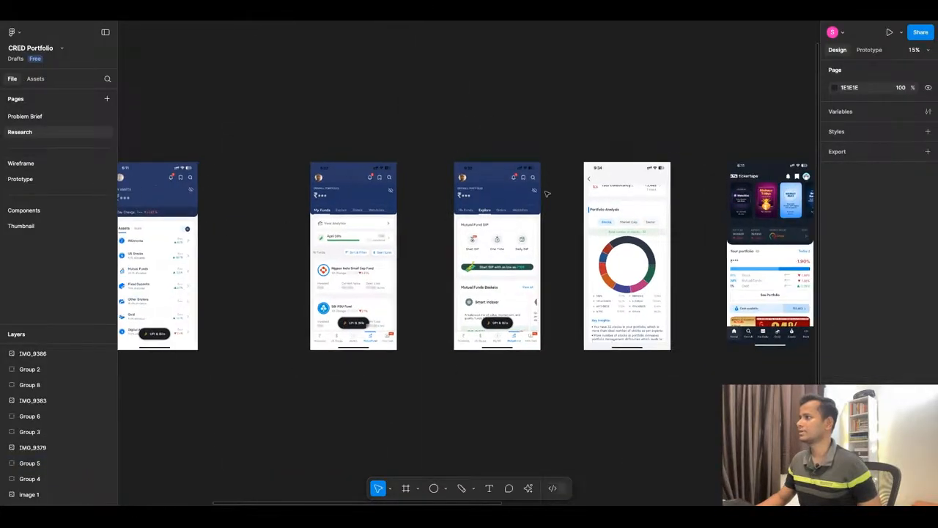
pyautogui.scroll(2, 546, 193)
pyautogui.scroll(-4, 535, 209)
pyautogui.scroll(5, 525, 225)
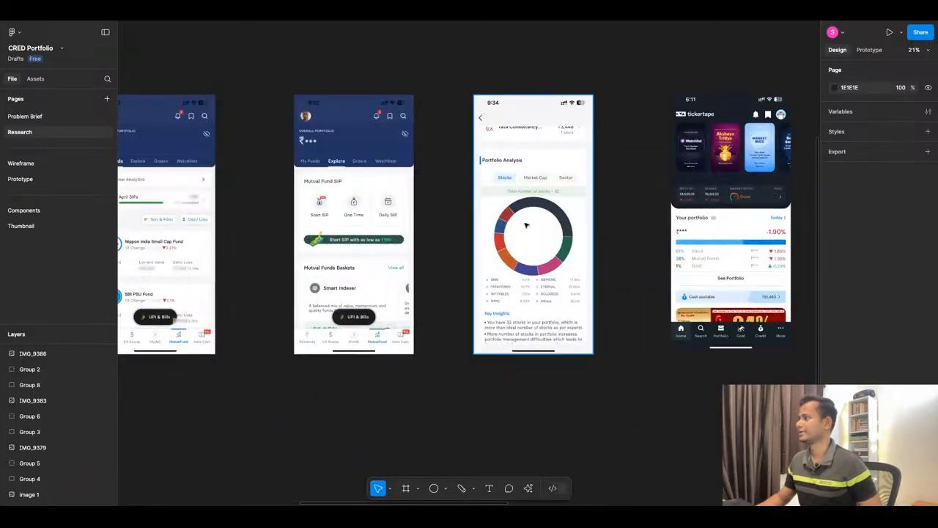
pyautogui.scroll(-3, 525, 225)
pyautogui.scroll(5, 655, 220)
pyautogui.scroll(-5, 524, 225)
pyautogui.scroll(4, 670, 218)
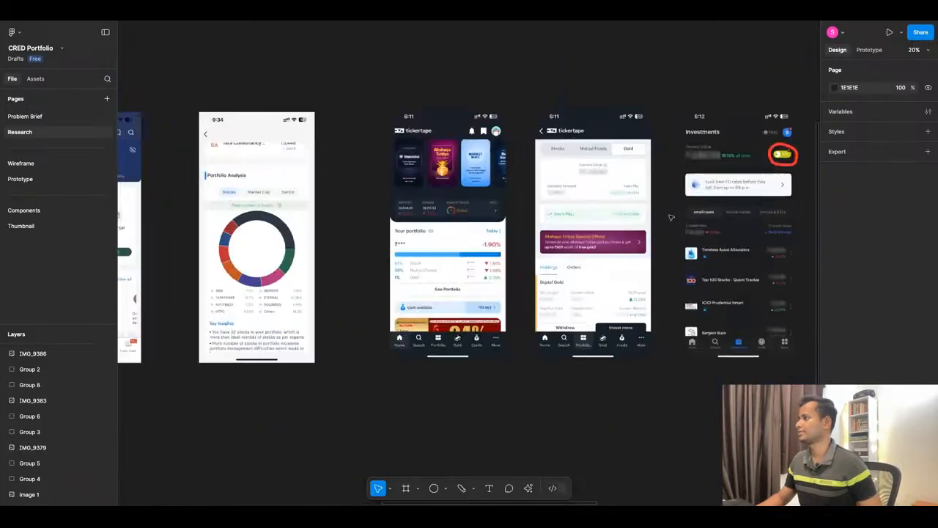
# Examine the tickertape, Investments, Investment Score and dark and crypto Portfolio reference screens through to Holdings Distribution by Sector.
pyautogui.scroll(2, 670, 217)
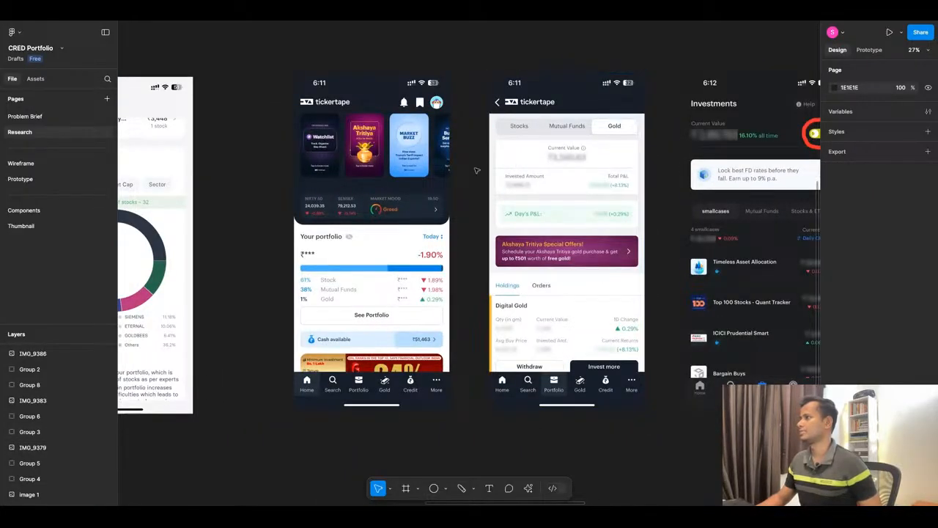
pyautogui.scroll(-3, 476, 170)
pyautogui.scroll(5, 516, 181)
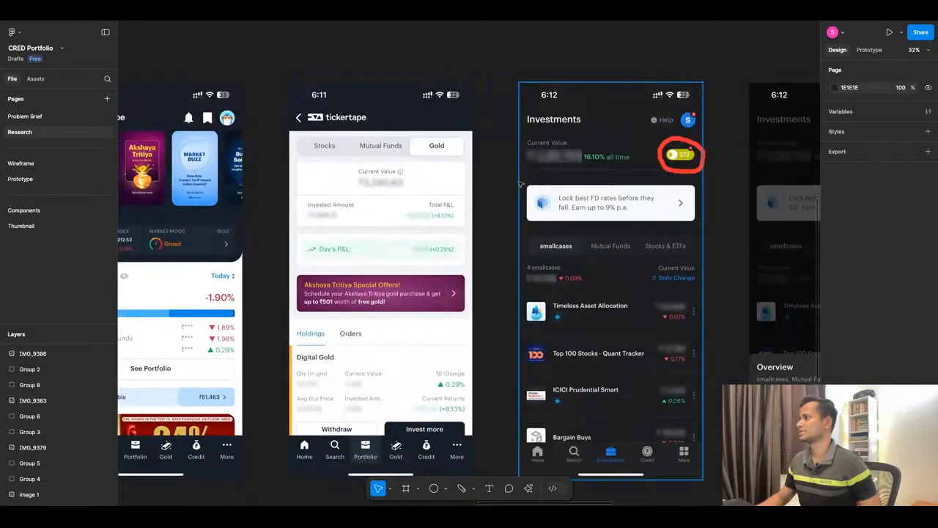
pyautogui.scroll(-5, 517, 181)
pyautogui.scroll(5, 673, 172)
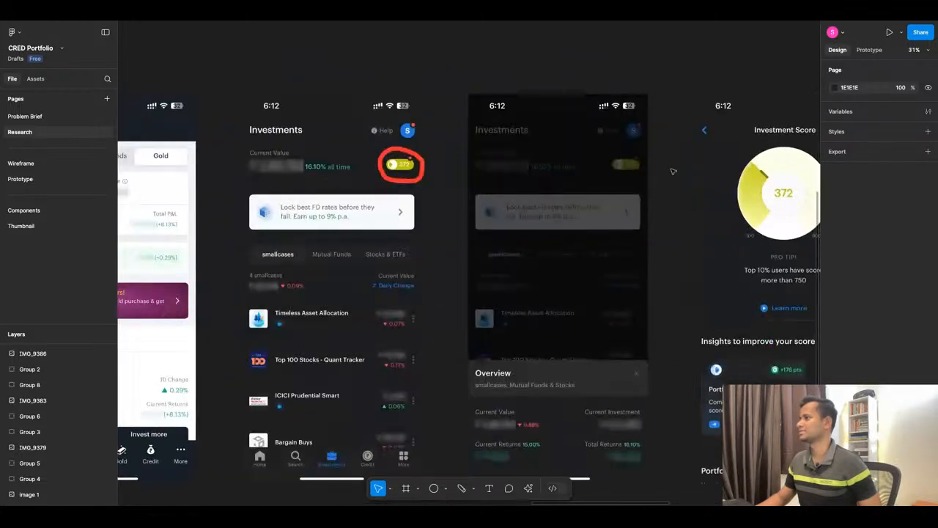
pyautogui.scroll(-5, 673, 172)
pyautogui.scroll(5, 659, 176)
pyautogui.hscroll(5, 616, 179)
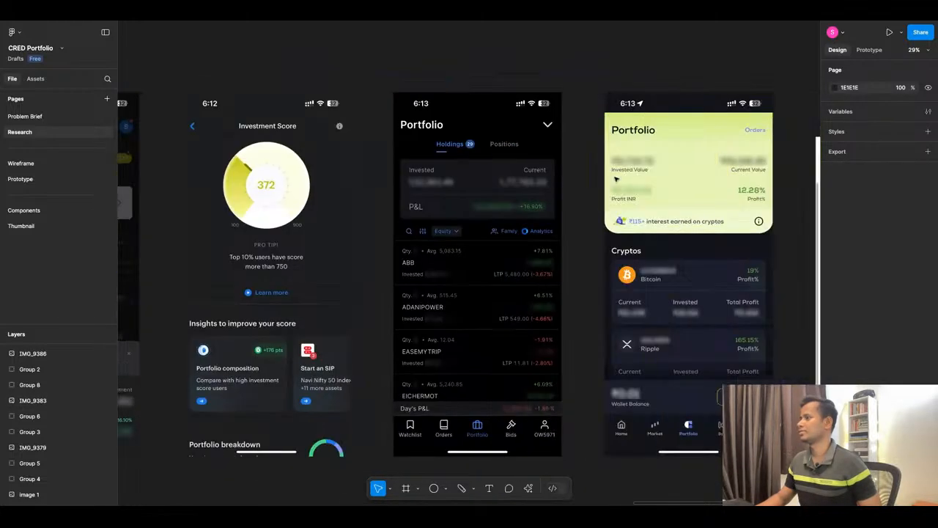
pyautogui.hscroll(5, 616, 178)
pyautogui.scroll(-3, 616, 179)
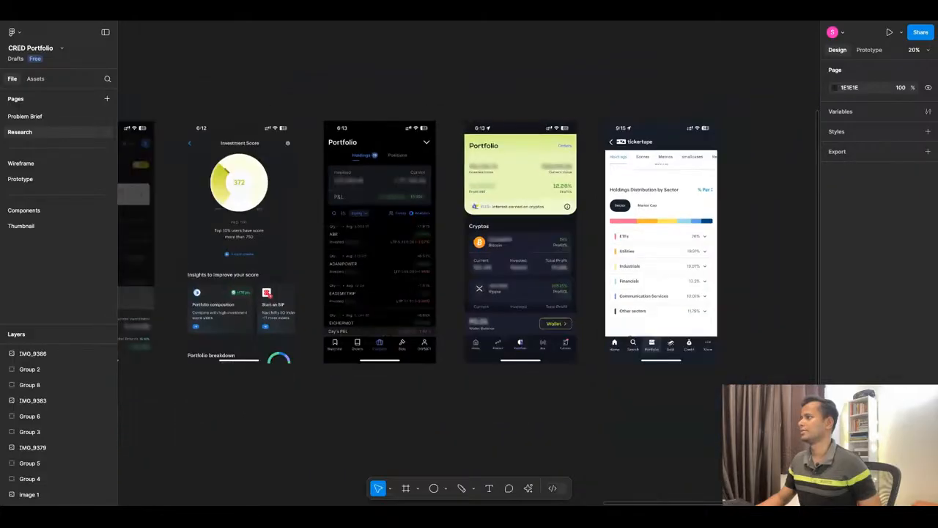
# Check the FigJam board among the other open files, and rename the CRED Portfolio design file as "CRED Wealth".
pyautogui.click(469, 13)
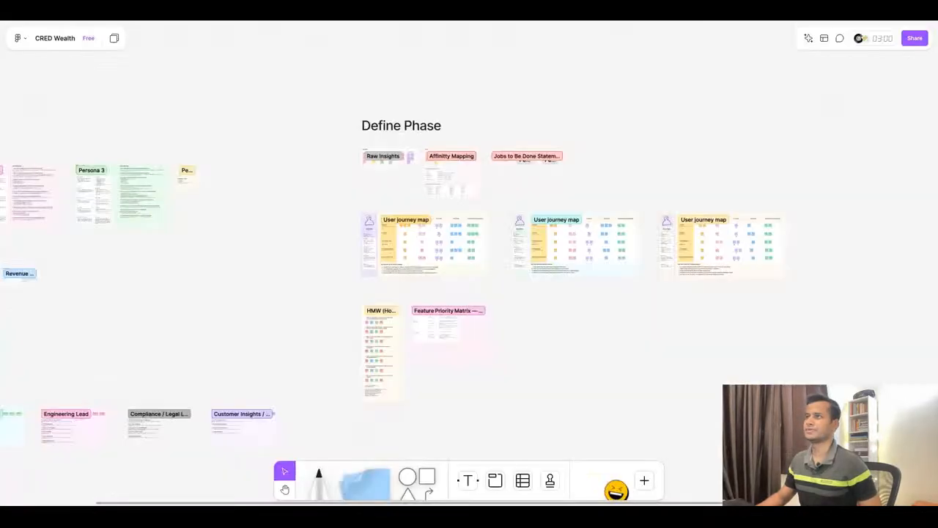
pyautogui.click(546, 13)
pyautogui.click(630, 13)
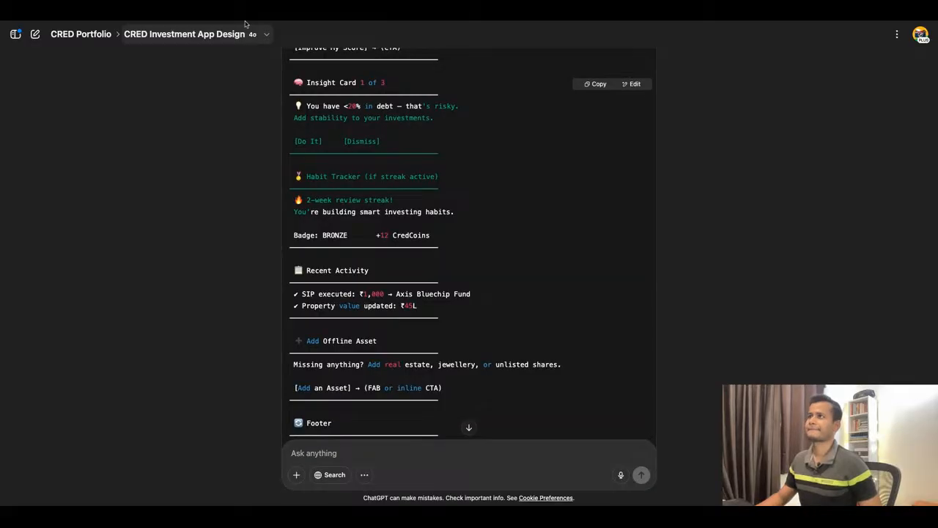
pyautogui.click(244, 19)
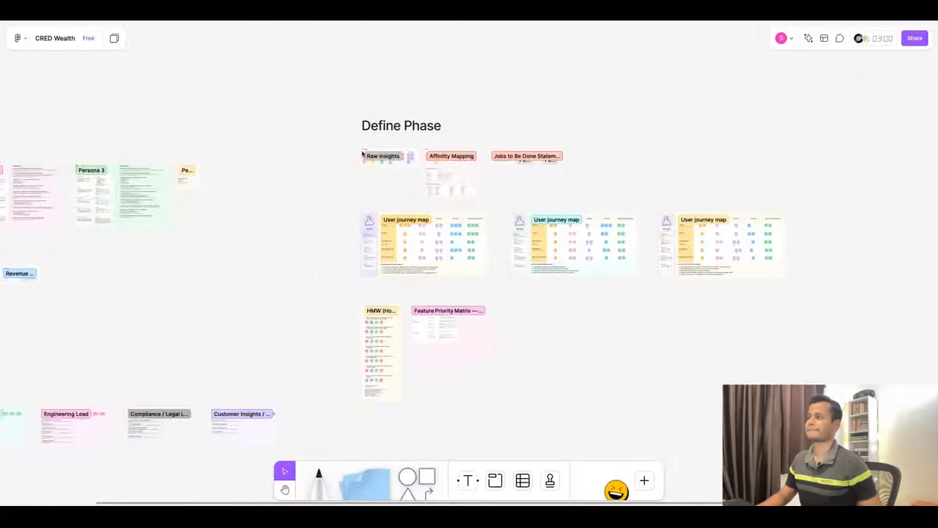
pyautogui.click(352, 17)
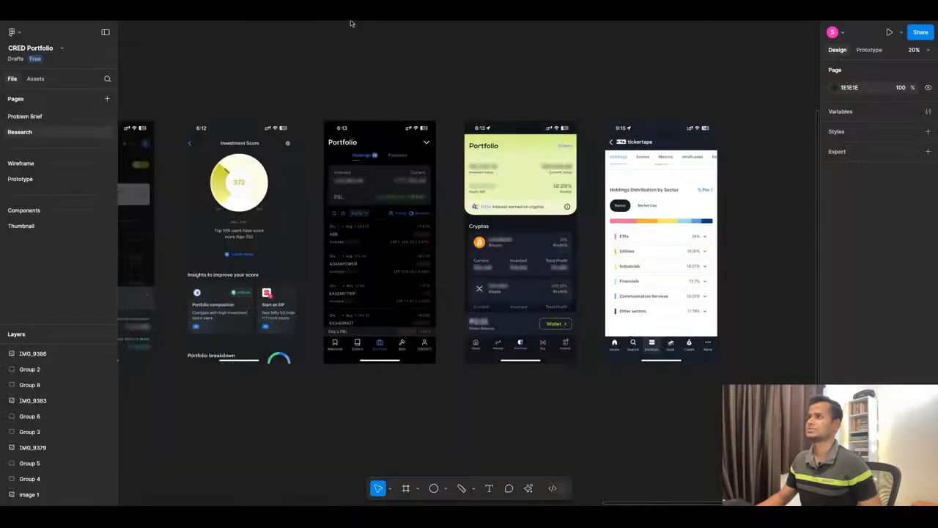
pyautogui.doubleClick(28, 49)
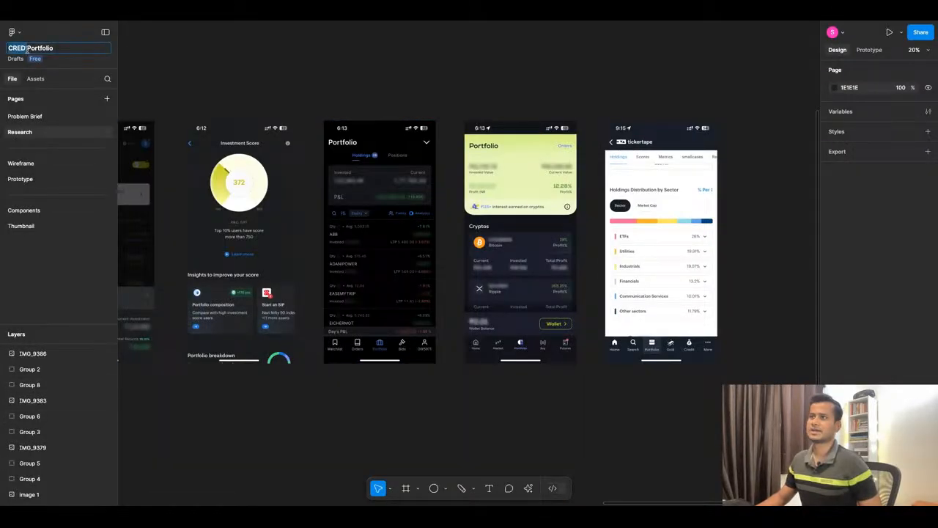
pyautogui.click(28, 48)
pyautogui.hotkey('shift', 'Right')
pyautogui.hotkey('shift', 'Right')
pyautogui.hotkey('shift', 'Right')
pyautogui.hotkey('shift', 'Right')
pyautogui.hotkey('shift', 'Right')
pyautogui.hotkey('shift', 'Right')
pyautogui.hotkey('shift', 'Right')
pyautogui.hotkey('shift', 'Right')
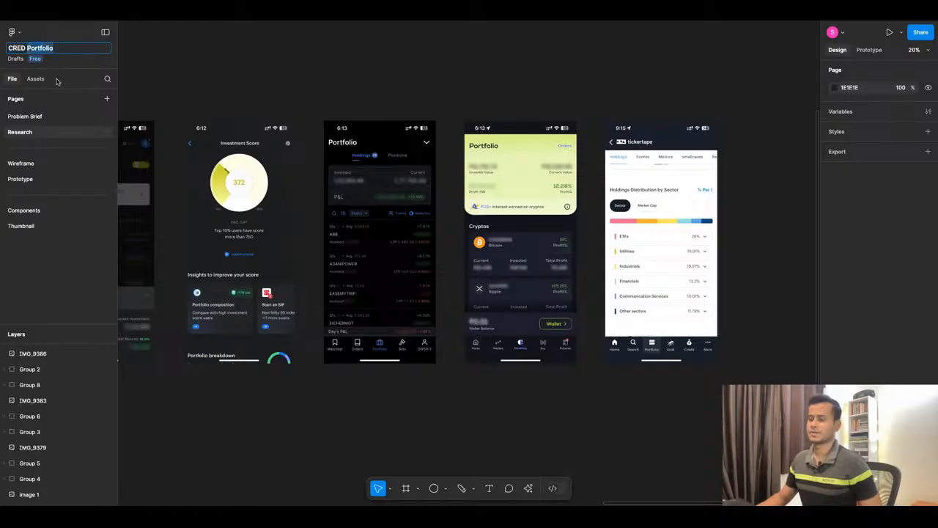
pyautogui.write('Wealth')
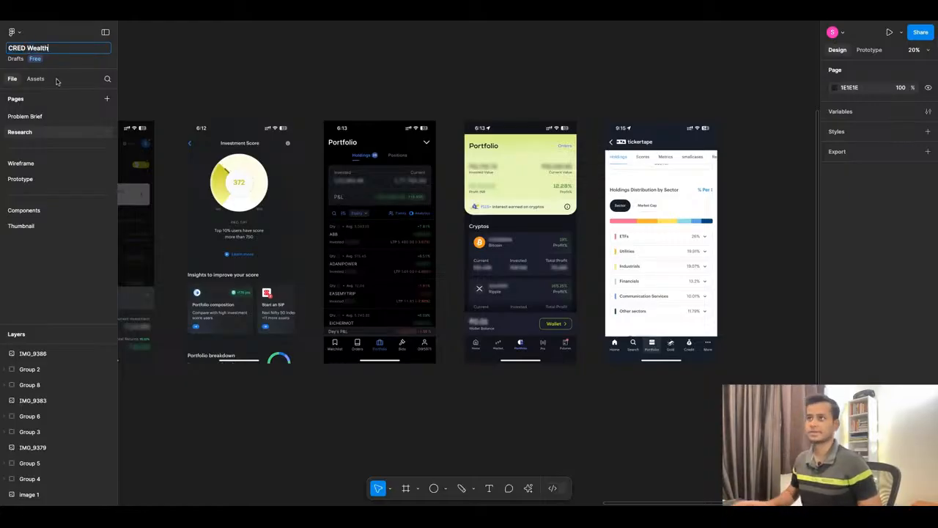
pyautogui.press('Return')
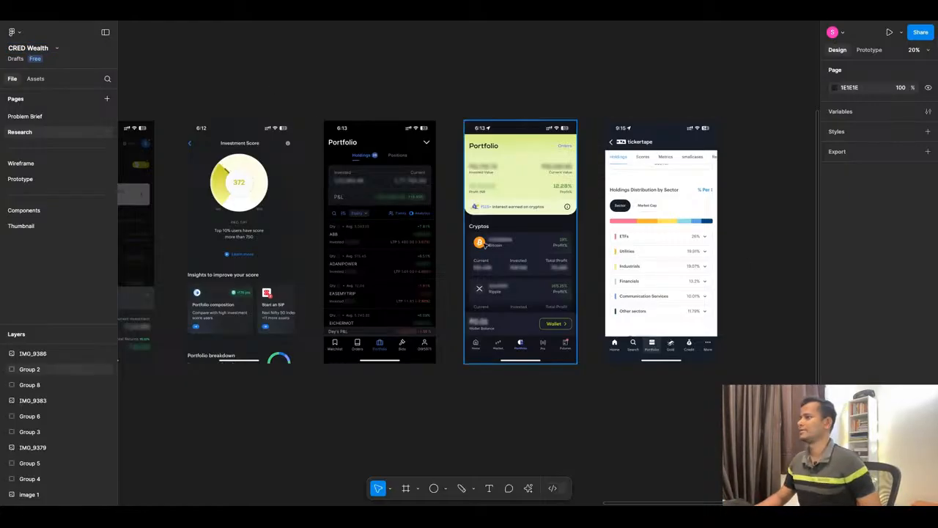
# On the Wireframe page, set the greeting text's font size to 14 and move it beneath the avatar circle.
pyautogui.scroll(-5, 618, 185)
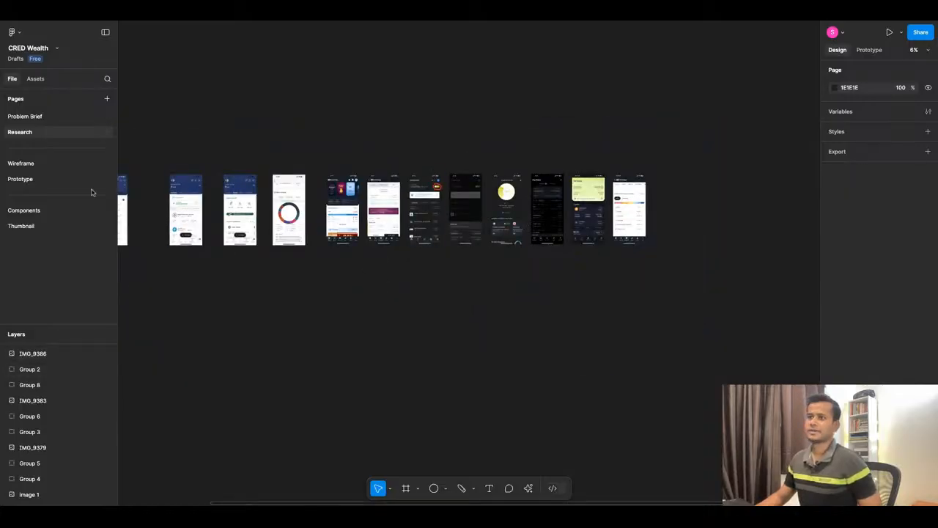
pyautogui.click(50, 164)
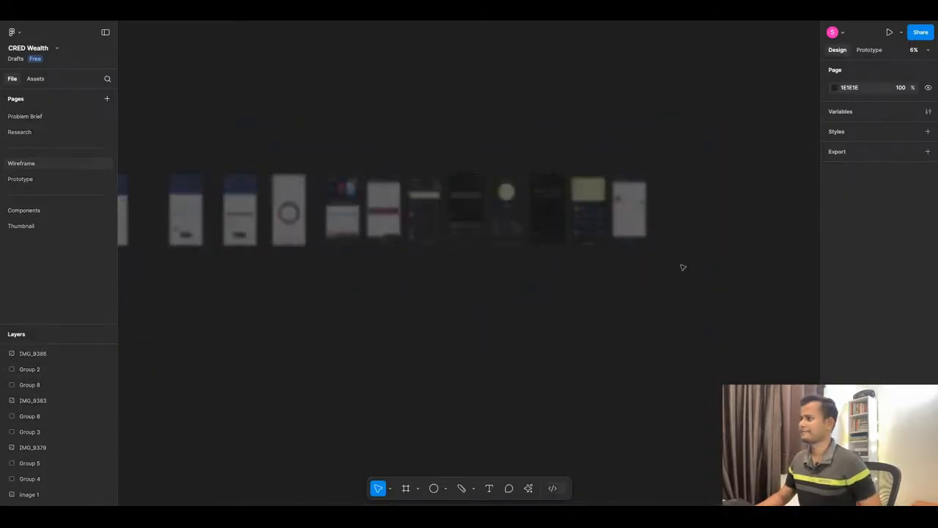
pyautogui.scroll(3, 560, 215)
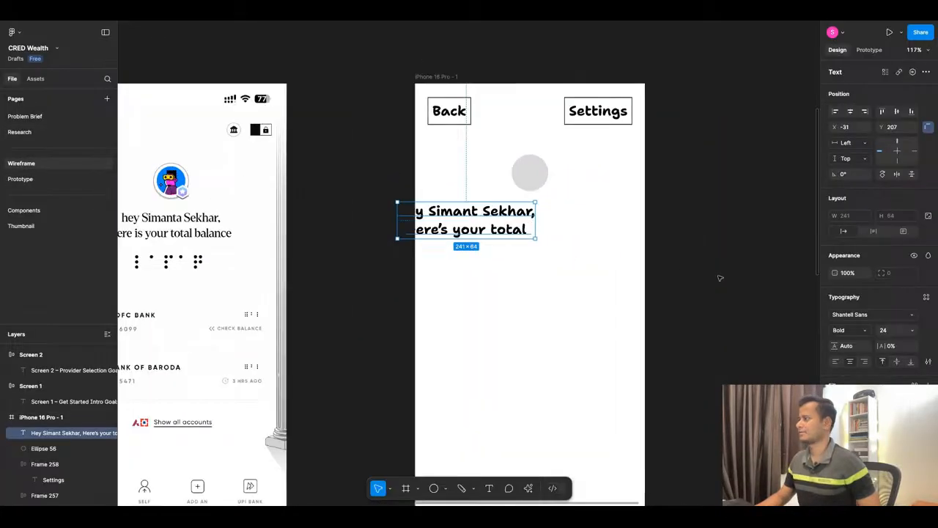
pyautogui.click(912, 330)
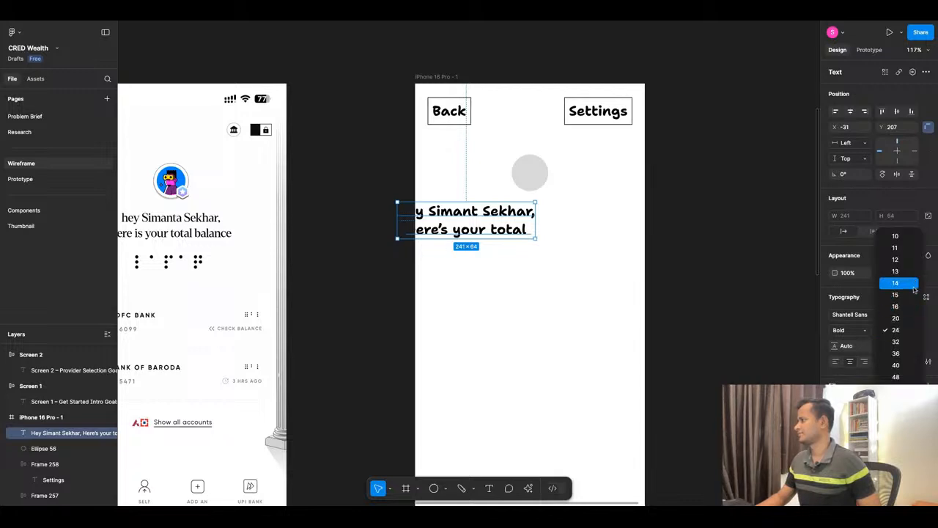
pyautogui.press('Escape')
pyautogui.click(532, 266)
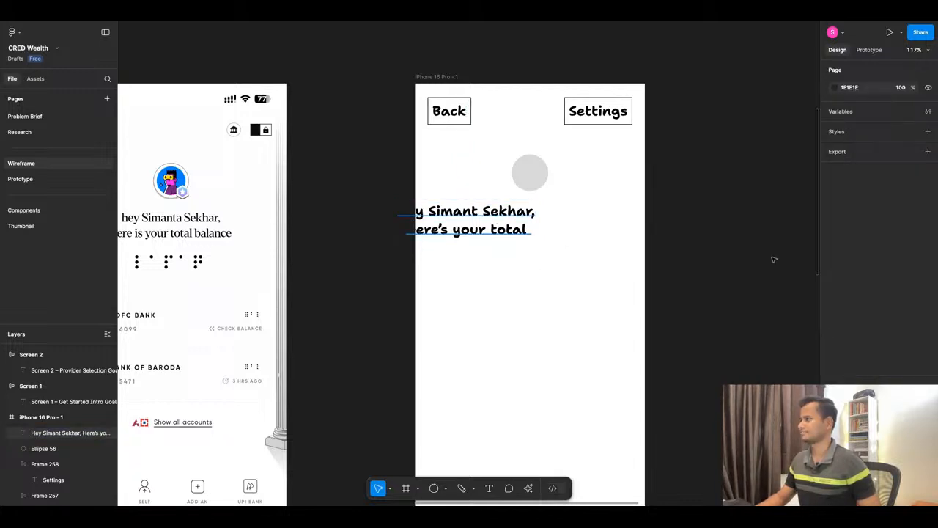
pyautogui.click(498, 220)
pyautogui.click(916, 328)
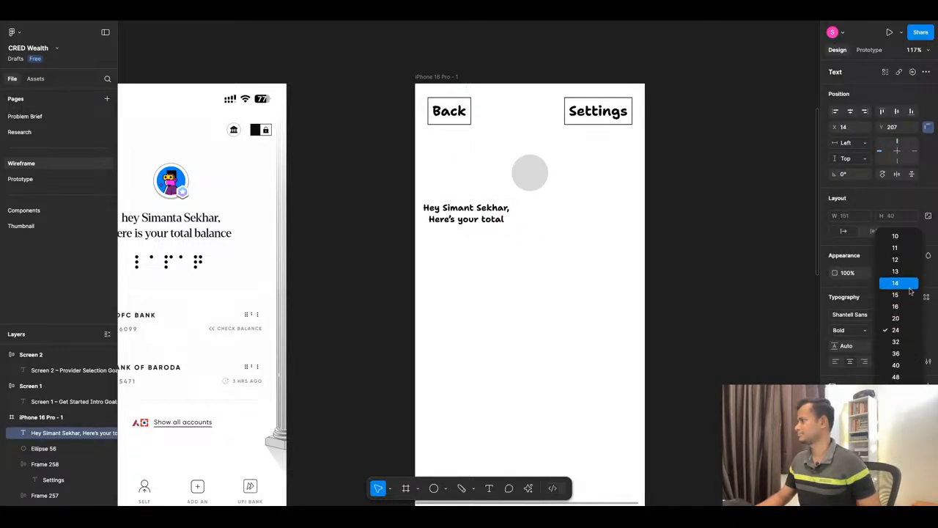
pyautogui.click(907, 291)
pyautogui.moveTo(431, 218); pyautogui.dragTo(489, 214)
# Change the greeting's second line to "Here's your portfolio" and centre the text horizontally in the frame.
pyautogui.doubleClick(537, 214)
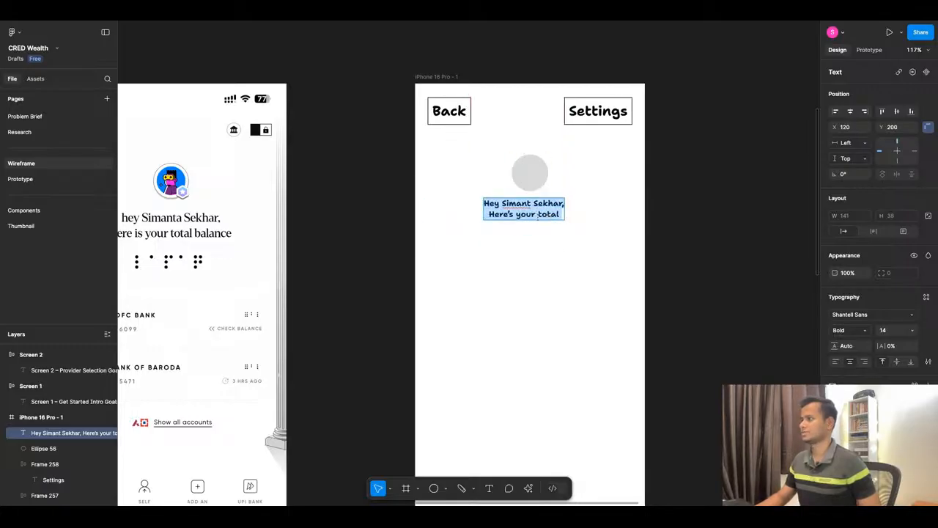
pyautogui.click(538, 214)
pyautogui.doubleClick(539, 214)
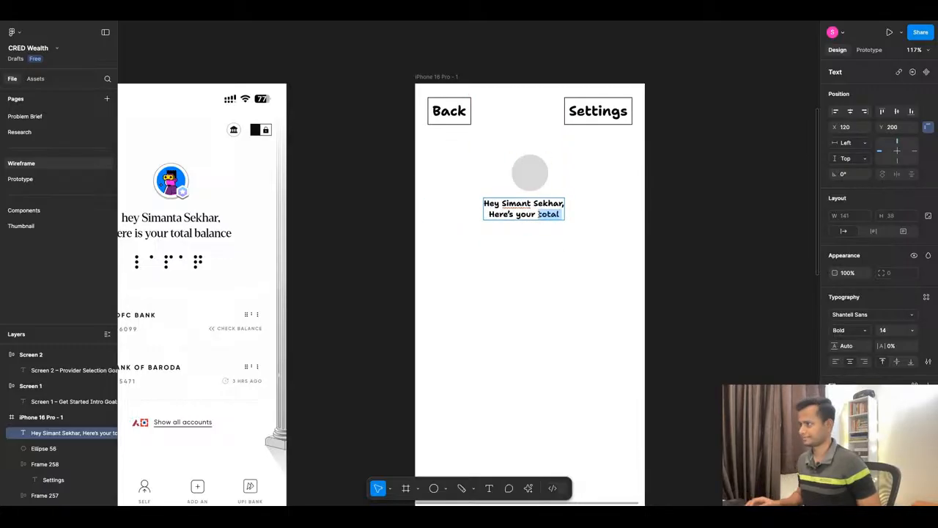
pyautogui.write('port')
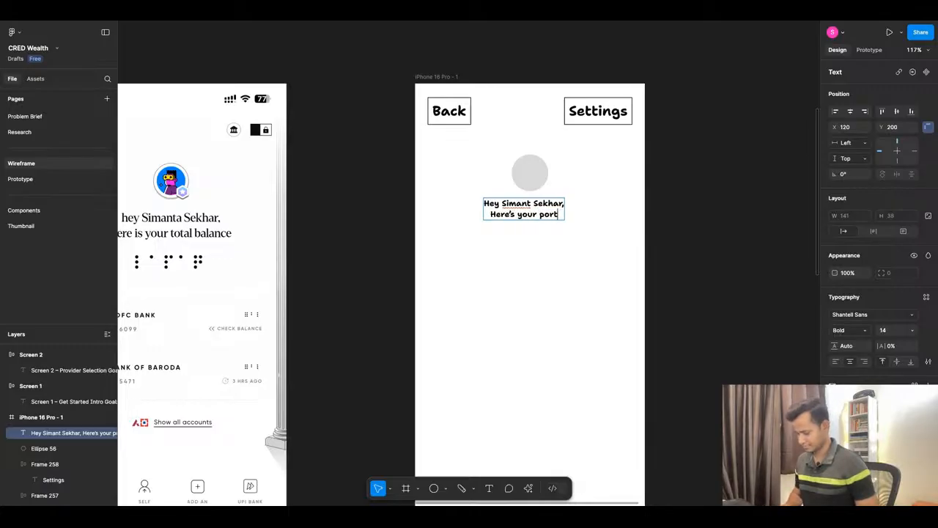
pyautogui.write('folio')
pyautogui.press('Escape')
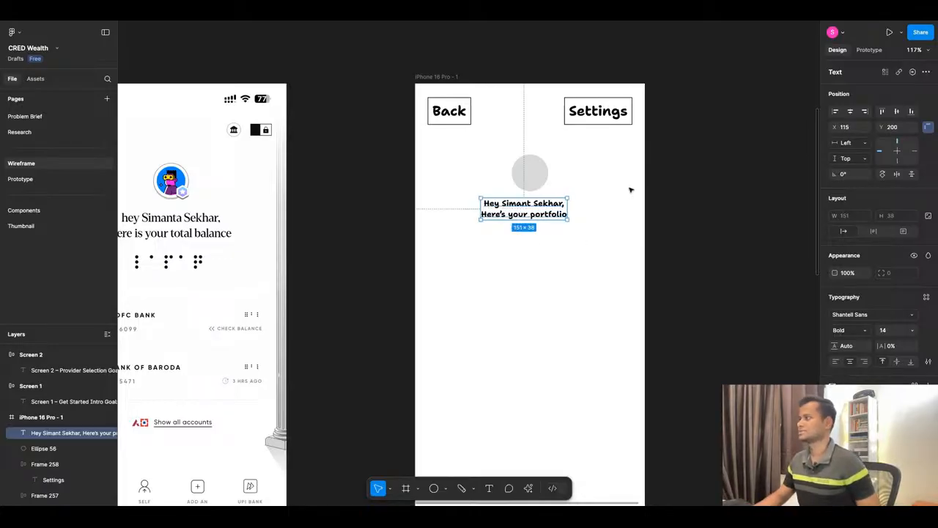
pyautogui.click(547, 263)
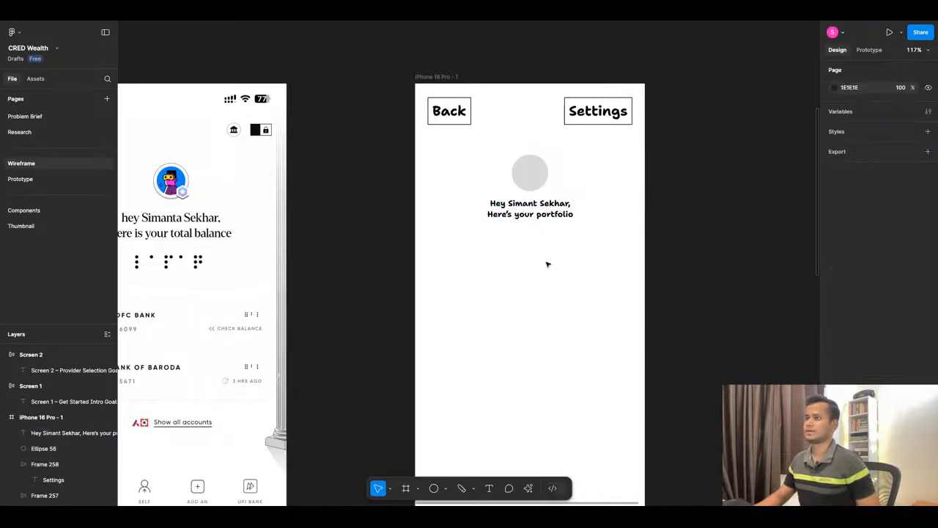
# Duplicate the greeting text 12 px below the original, keeping it centred under the avatar.
pyautogui.scroll(-2, 530, 244)
pyautogui.click(527, 189)
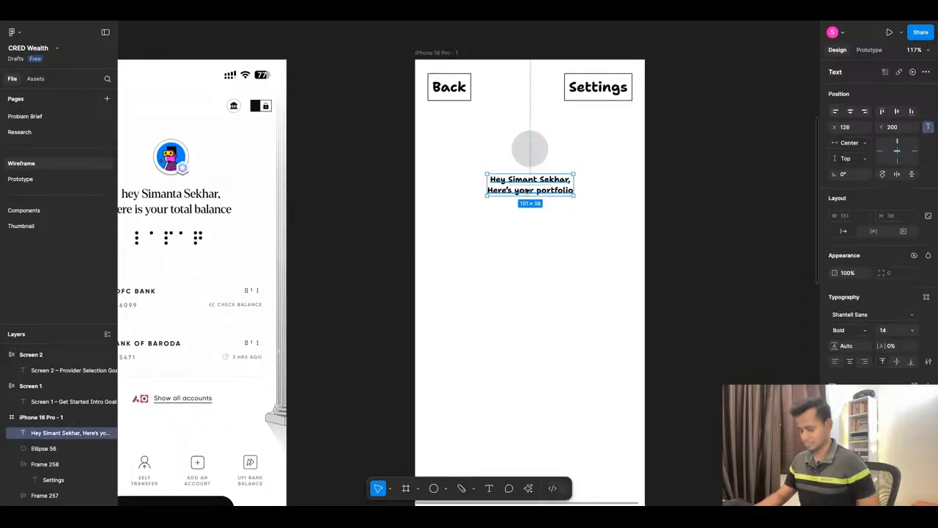
pyautogui.moveTo(531, 190); pyautogui.dragTo(533, 218)
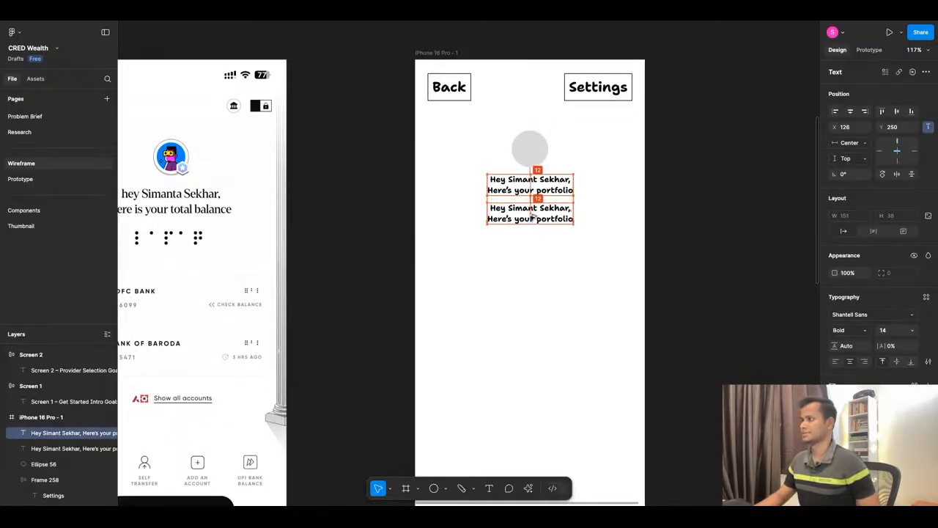
# Replace the duplicated greeting with the "$12,345" Total Balance amount copied from the CRED Investments dashboard, in Bold 34.
pyautogui.scroll(-5, 533, 218)
pyautogui.scroll(5, 714, 217)
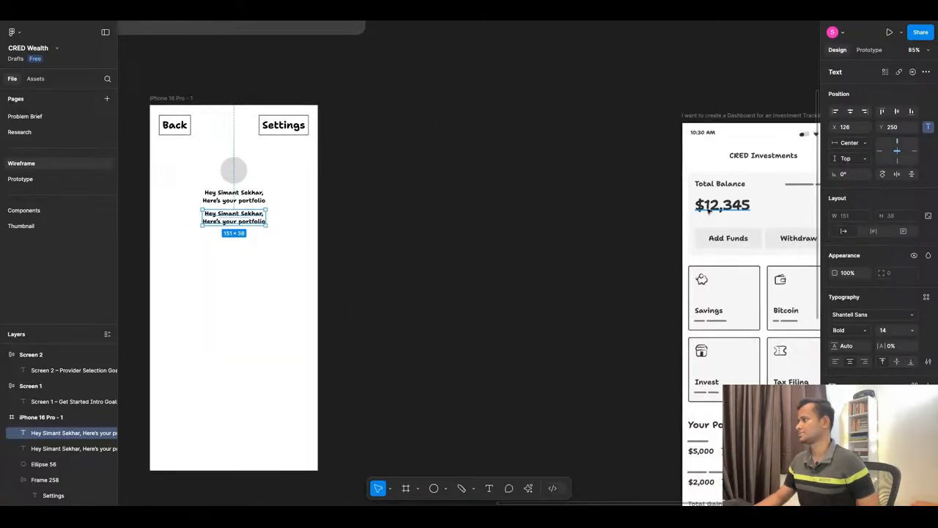
pyautogui.doubleClick(708, 206)
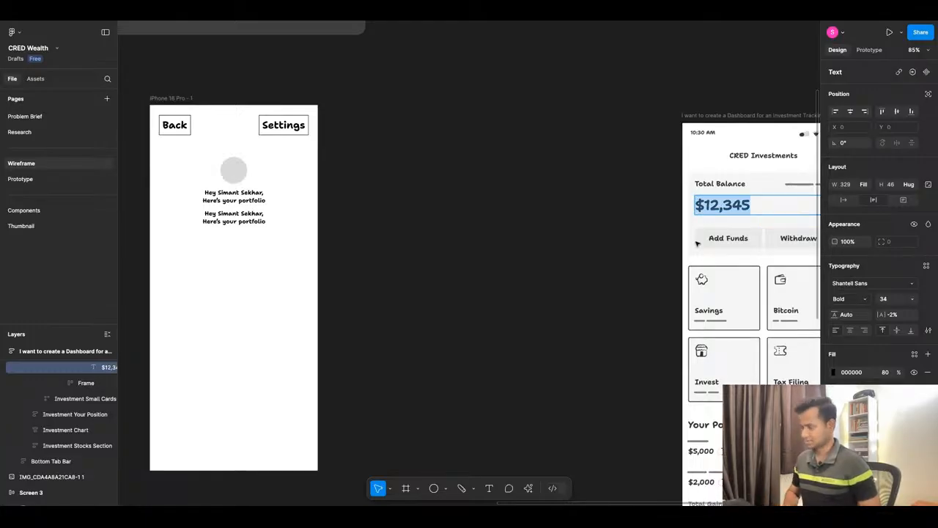
pyautogui.scroll(-2, 556, 234)
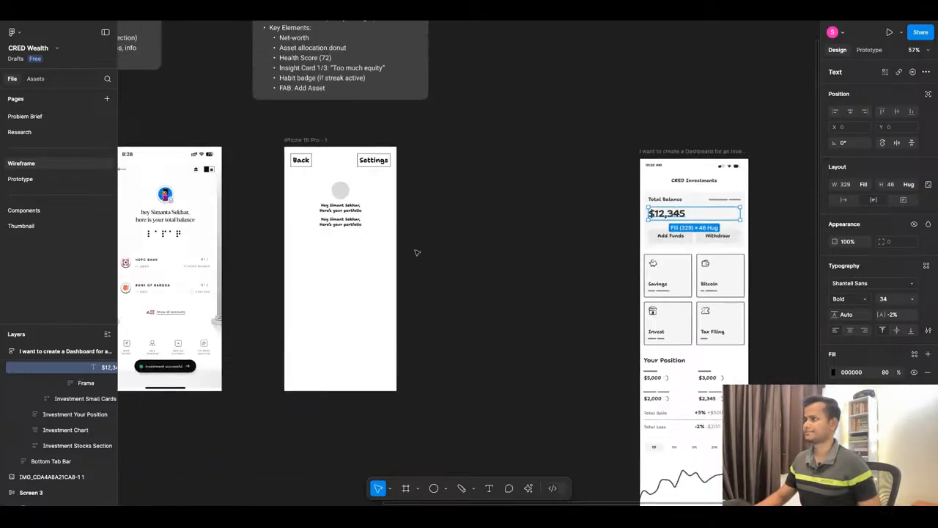
pyautogui.scroll(3, 289, 236)
pyautogui.moveTo(376, 223); pyautogui.dragTo(383, 249)
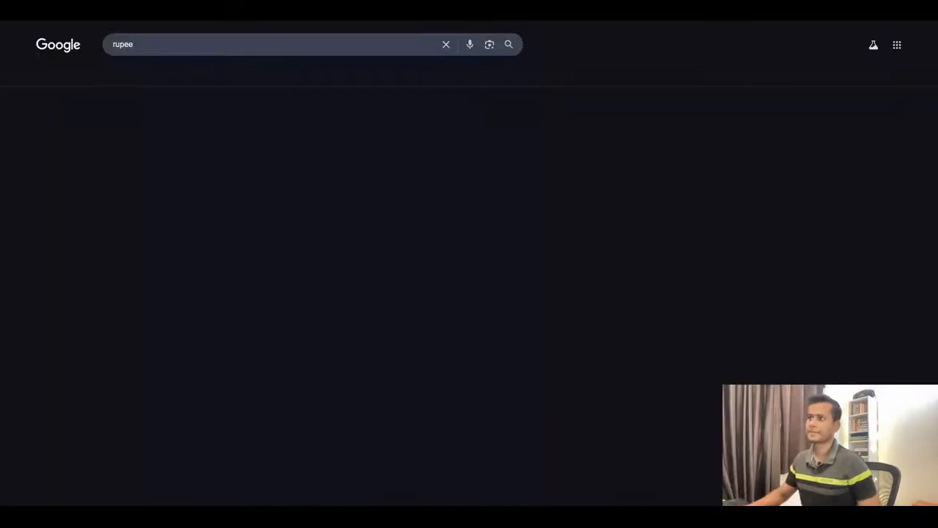
# Copy the ₹ symbol from the Google results for "rupee" and replace the portfolio amount's dollar sign with it.
pyautogui.scroll(-3, 238, 318)
pyautogui.scroll(-3, 237, 317)
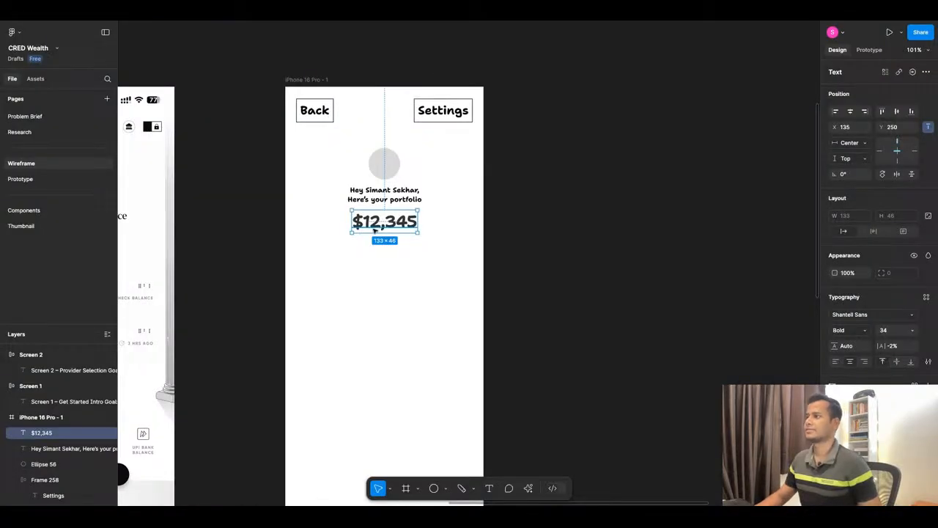
pyautogui.doubleClick(370, 223)
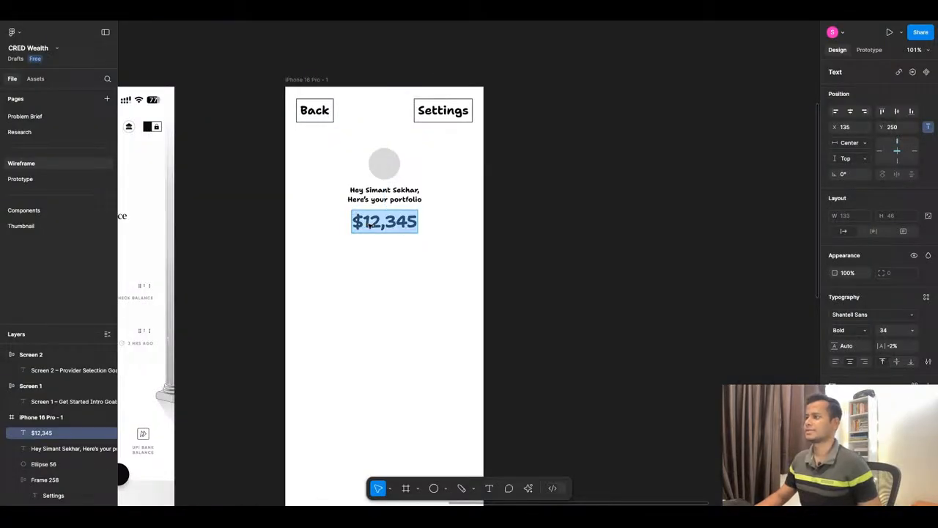
pyautogui.click(364, 221)
pyautogui.moveTo(364, 221); pyautogui.dragTo(356, 223)
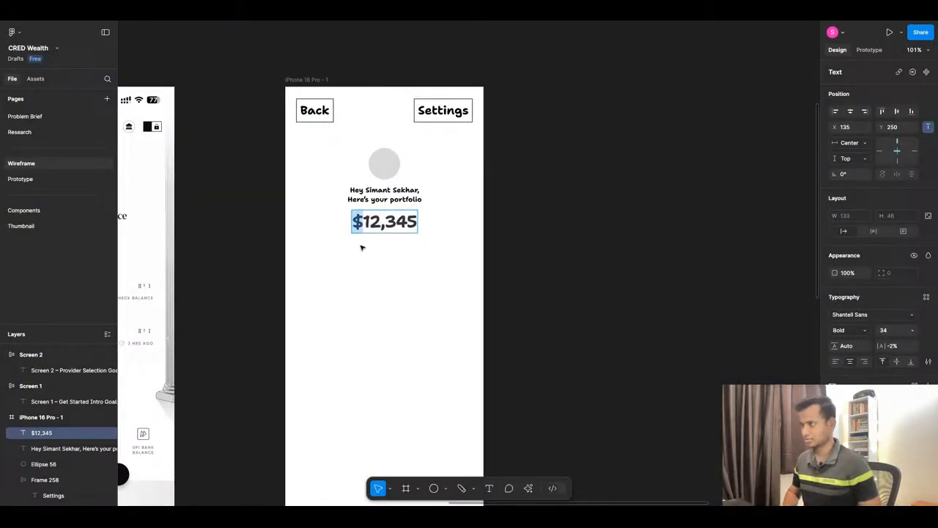
pyautogui.write('₹')
# Change the portfolio amount below the greeting to read "₹12.6 L".
pyautogui.doubleClick(364, 221)
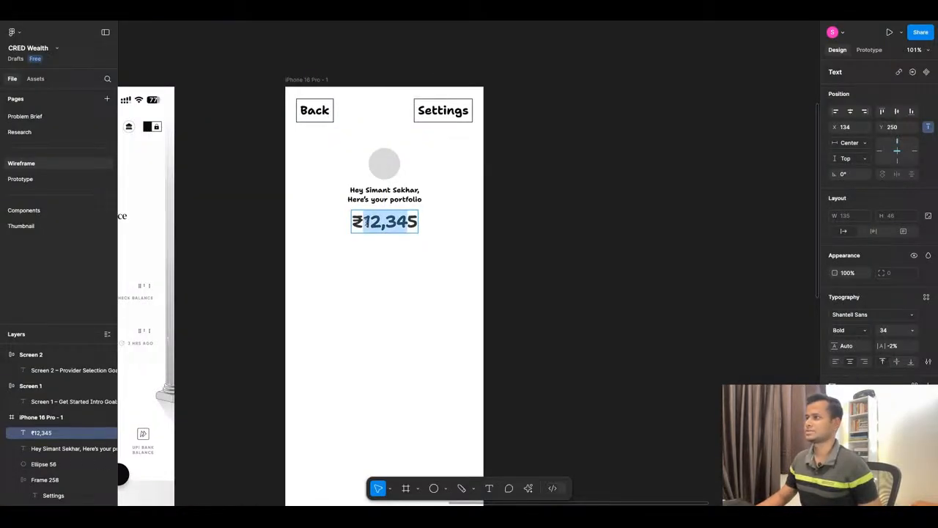
pyautogui.hotkey('shift', 'Right')
pyautogui.click(382, 225)
pyautogui.hotkey('shift', 'Right')
pyautogui.hotkey('shift', 'Right')
pyautogui.hotkey('shift', 'Right')
pyautogui.hotkey('shift', 'Right')
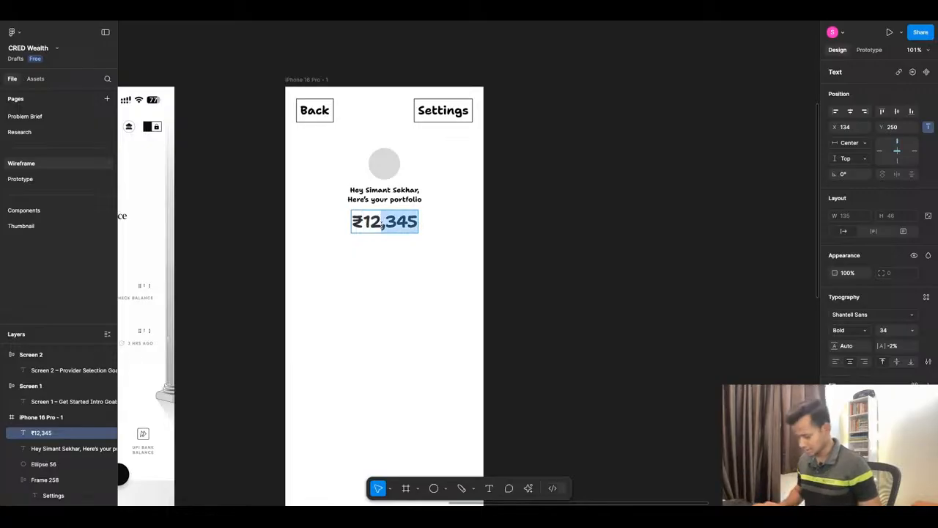
pyautogui.write('.6')
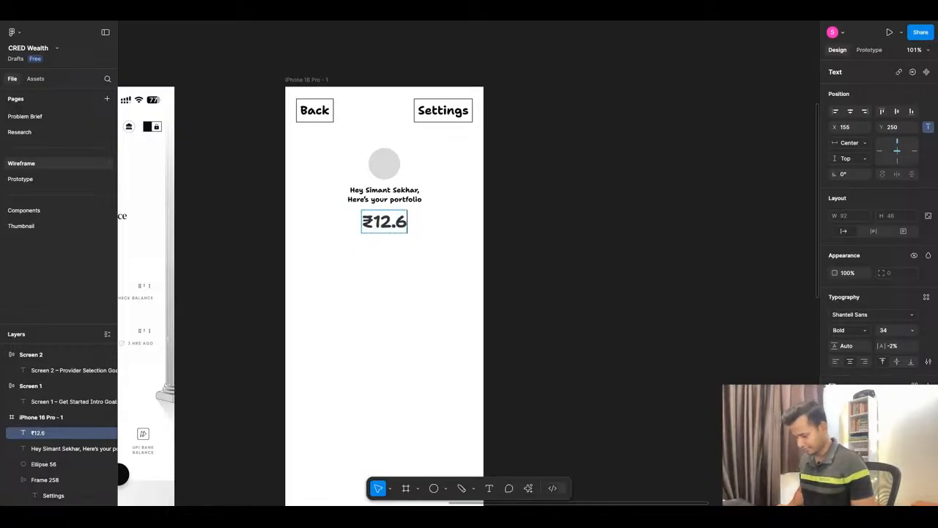
pyautogui.write(' L')
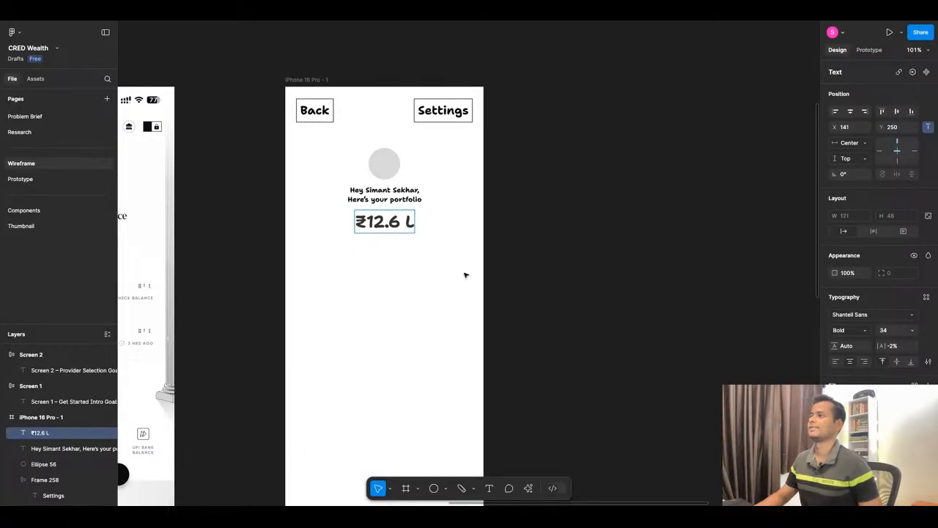
pyautogui.press('Escape')
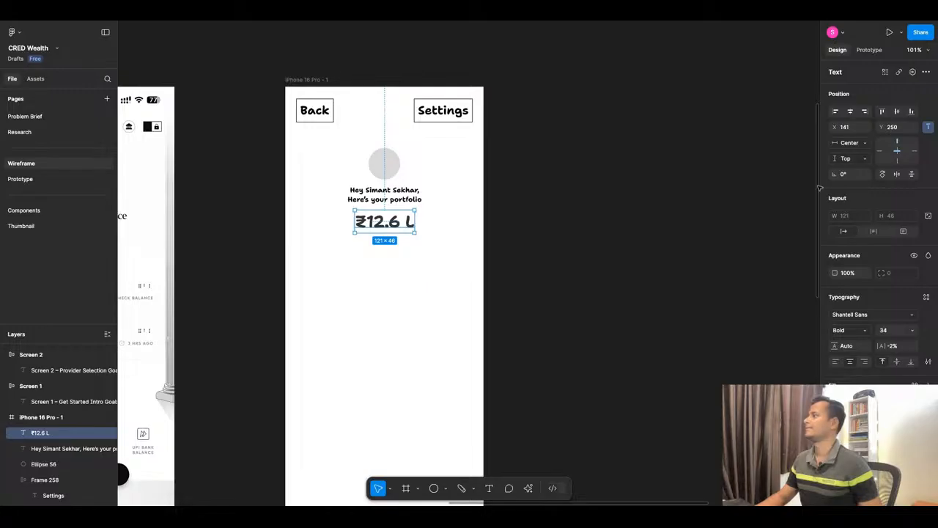
pyautogui.click(421, 257)
pyautogui.scroll(3, 299, 247)
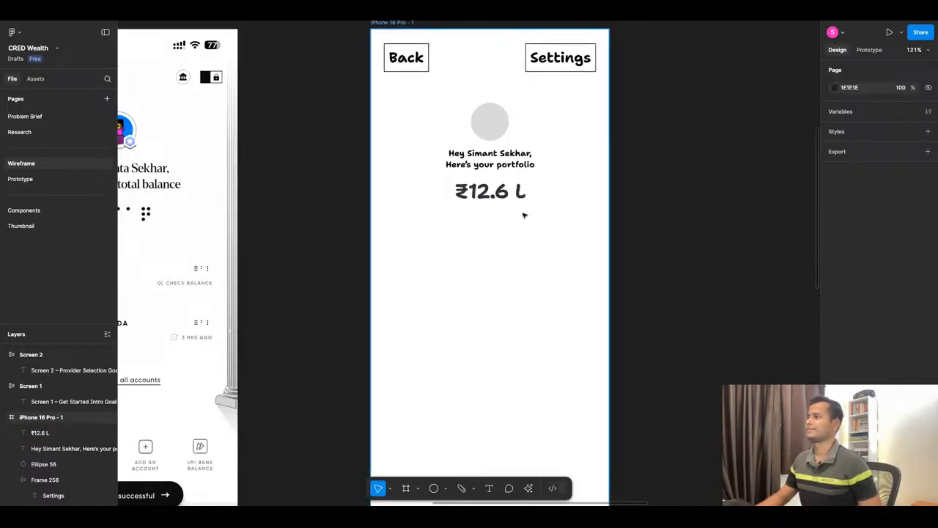
pyautogui.scroll(2, 523, 215)
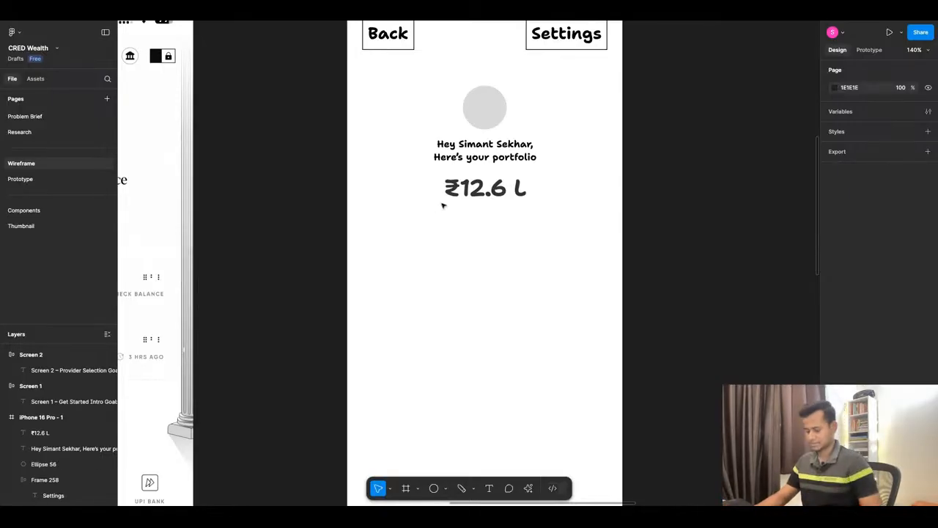
# Move the header's Settings box closer to Back and duplicate it alongside in the same row.
pyautogui.scroll(-5, 455, 190)
pyautogui.scroll(3, 471, 114)
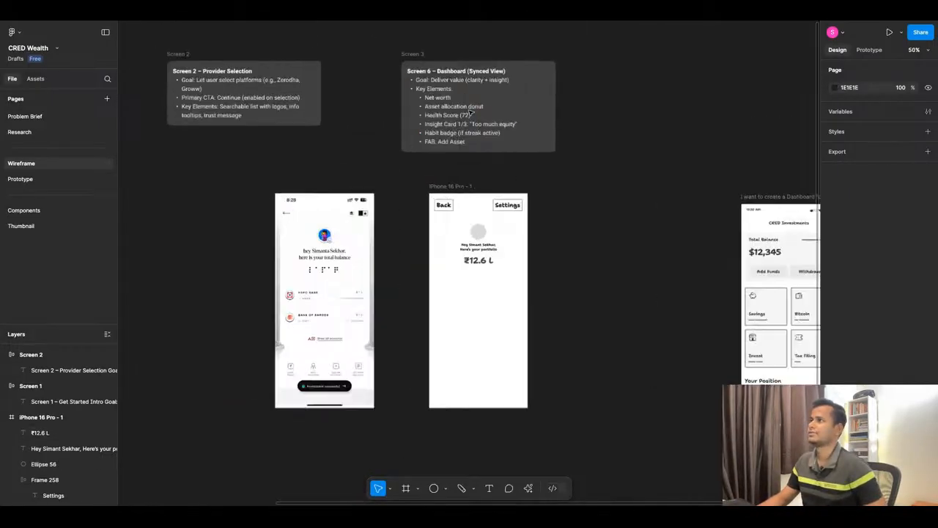
pyautogui.scroll(3, 471, 113)
pyautogui.scroll(1, 511, 73)
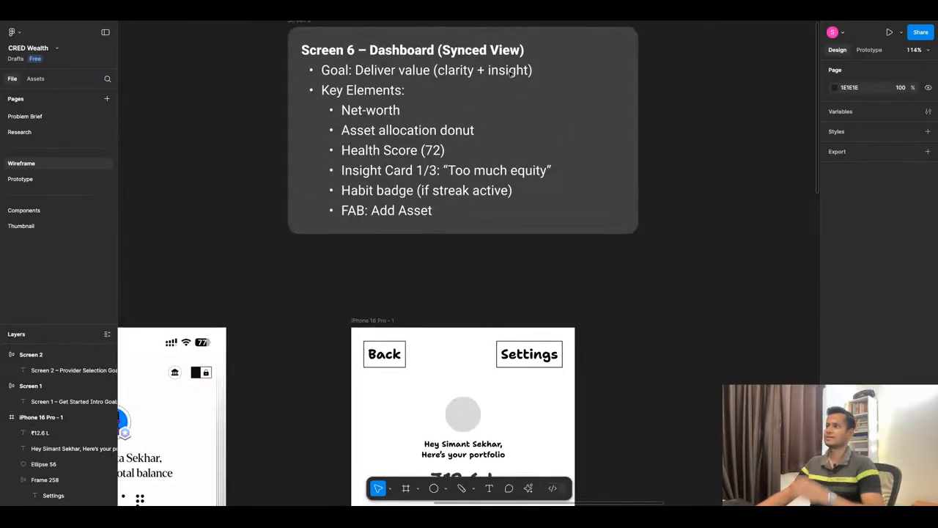
pyautogui.scroll(1, 511, 71)
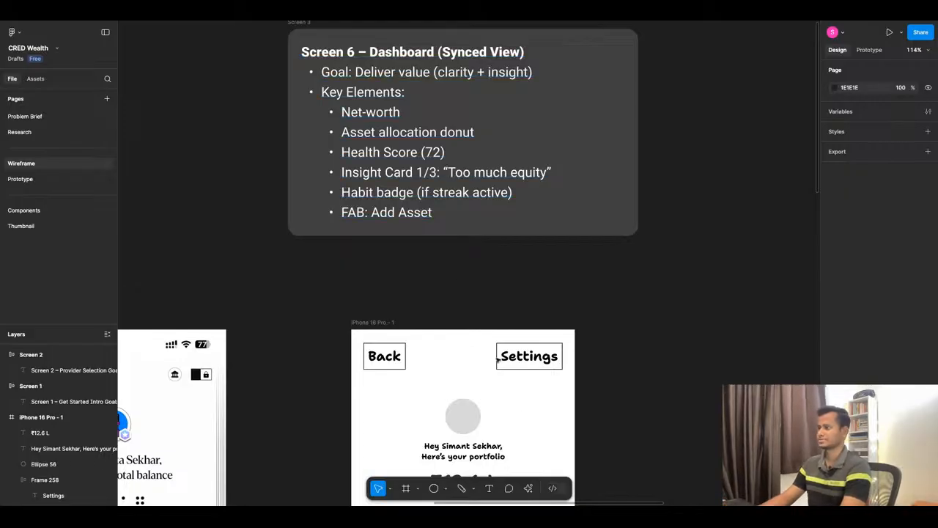
pyautogui.click(540, 358)
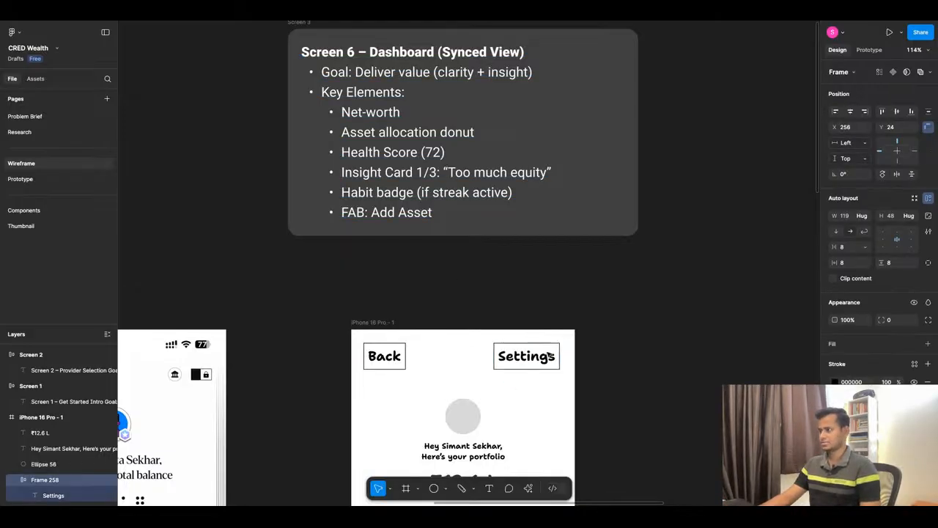
pyautogui.moveTo(540, 358)
pyautogui.mouseDown()
pyautogui.moveTo(483, 358)
pyautogui.moveTo(530, 358)
pyautogui.mouseUp()
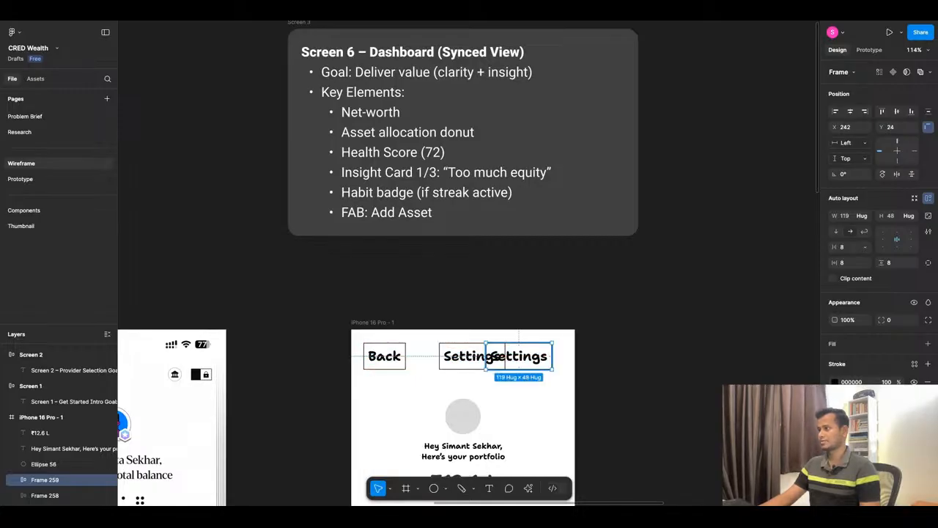
# Change the duplicated header box's label to "320".
pyautogui.press('Return')
pyautogui.press('Return')
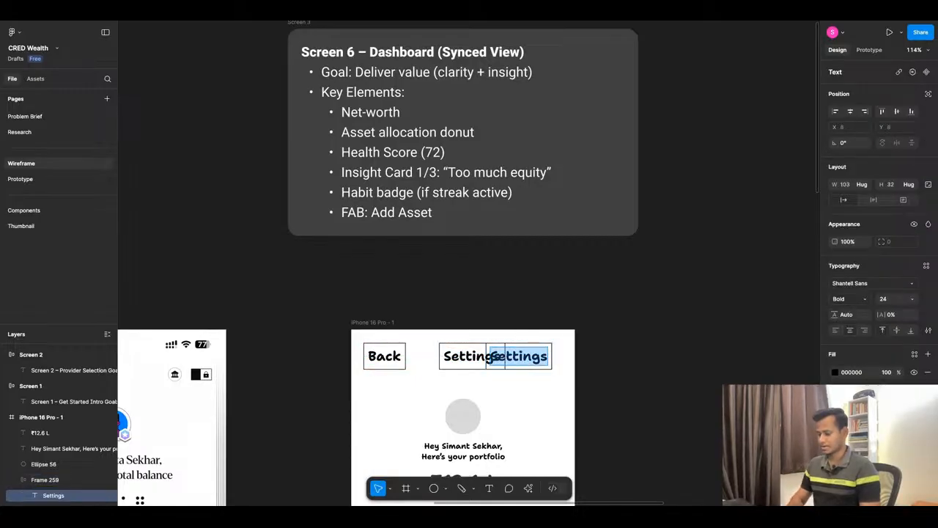
pyautogui.write('32')
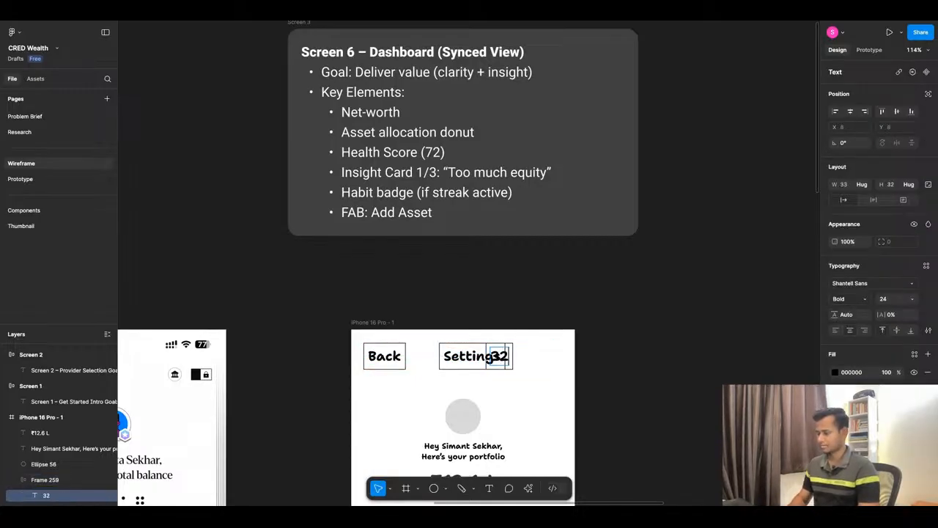
pyautogui.write('0')
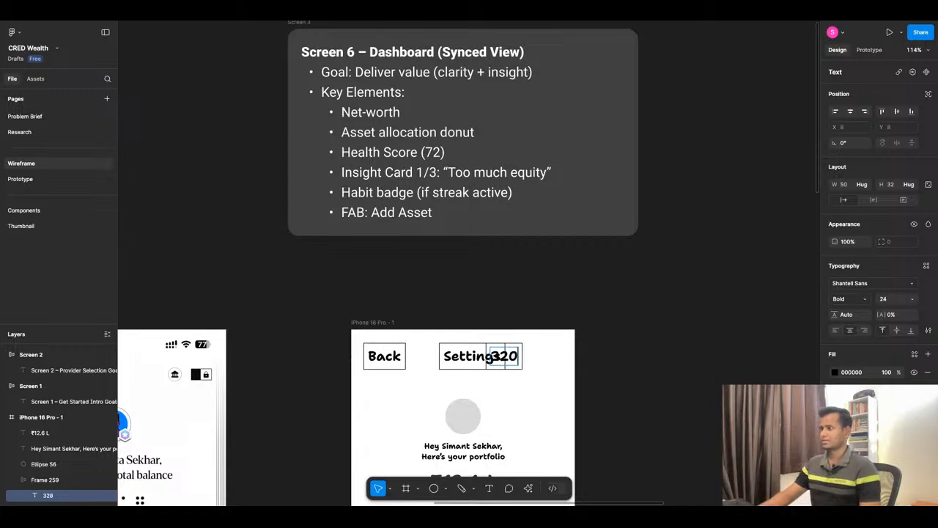
pyautogui.click(571, 389)
# Move the 320 box to the right of Settings at X 287, Y 24, leaving a small gap between them.
pyautogui.click(513, 358)
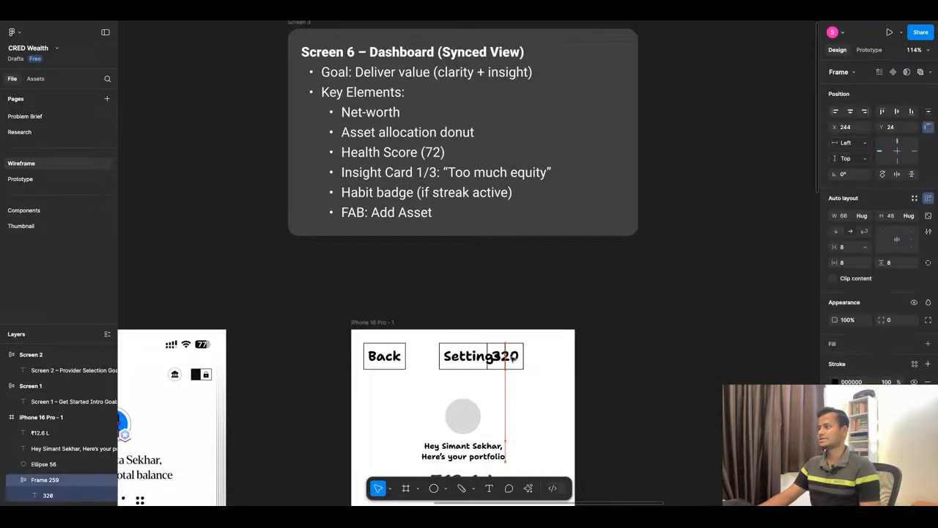
pyautogui.hotkey('shift', 'Right')
pyautogui.hotkey('shift', 'Right')
pyautogui.hotkey('shift', 'Right')
pyautogui.hotkey('shift', 'Right')
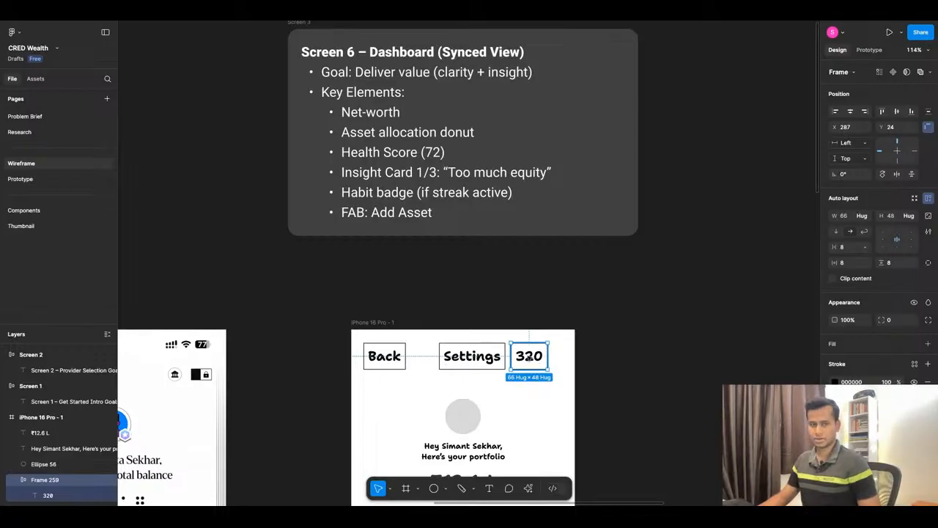
# Shift the Settings and 320 boxes together toward the phone frame's right edge, keeping them level with Back.
pyautogui.scroll(-2, 528, 358)
pyautogui.scroll(-2, 503, 296)
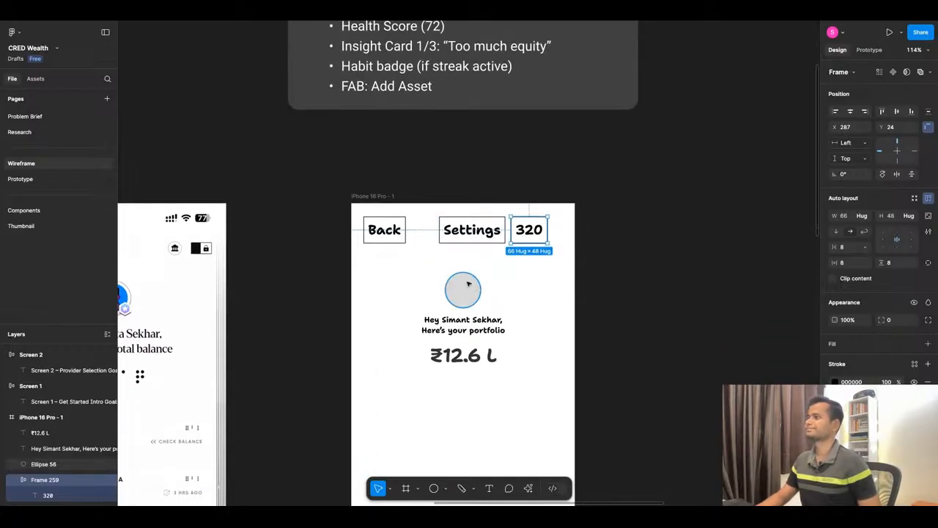
pyautogui.keyDown('shift'); pyautogui.click(467, 241); pyautogui.keyUp('shift')
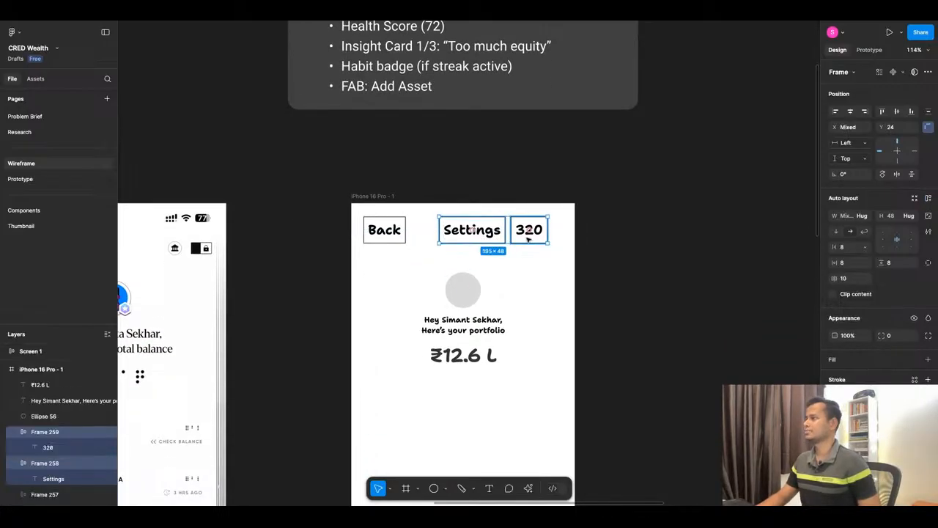
pyautogui.hotkey('shift', 'Right')
pyautogui.hotkey('shift', 'Right')
pyautogui.hotkey('shift', 'Right')
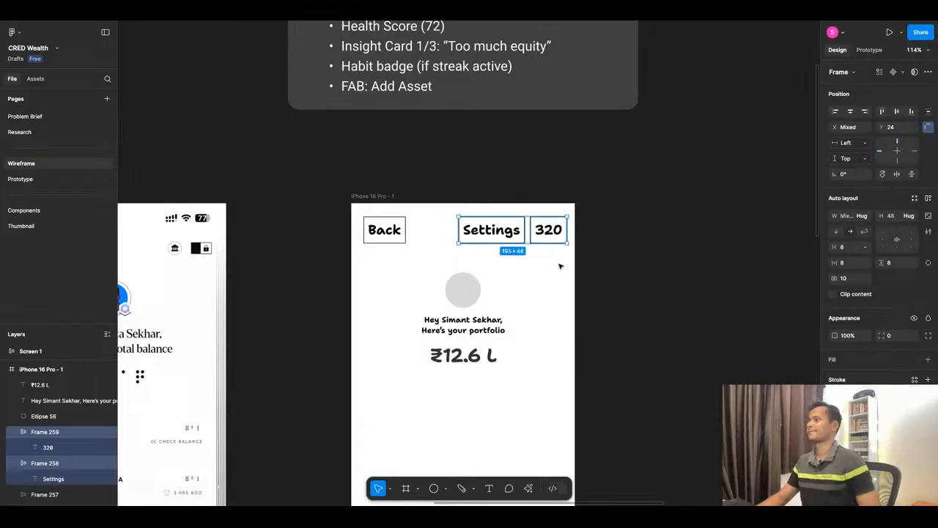
pyautogui.click(559, 266)
# Duplicate the ₹12.6 L amount directly below the original and move the copy 50 px left to X 90.
pyautogui.scroll(-3, 559, 269)
pyautogui.scroll(-3, 500, 204)
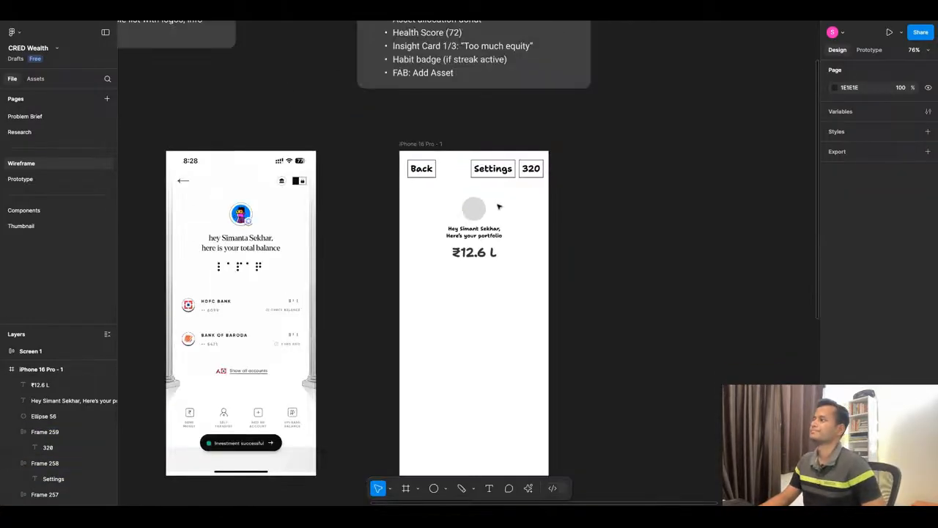
pyautogui.scroll(5, 496, 206)
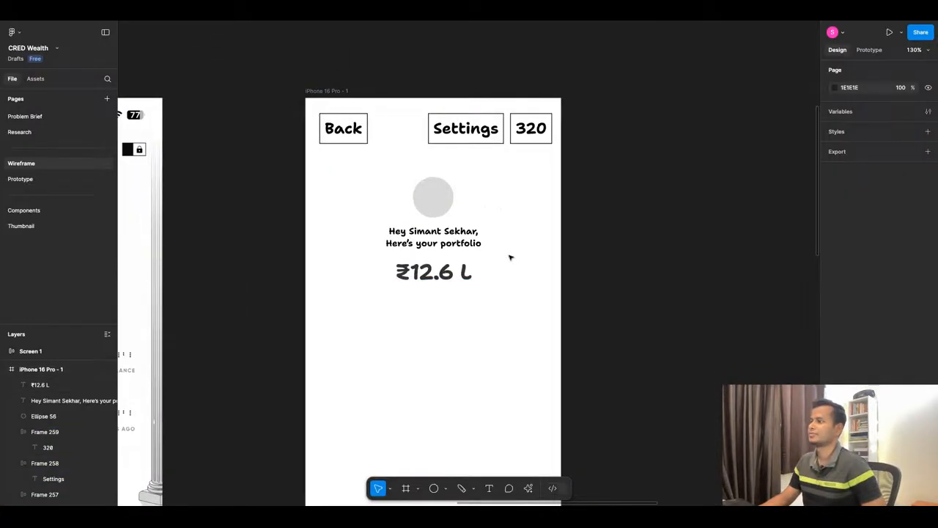
pyautogui.scroll(-1, 509, 257)
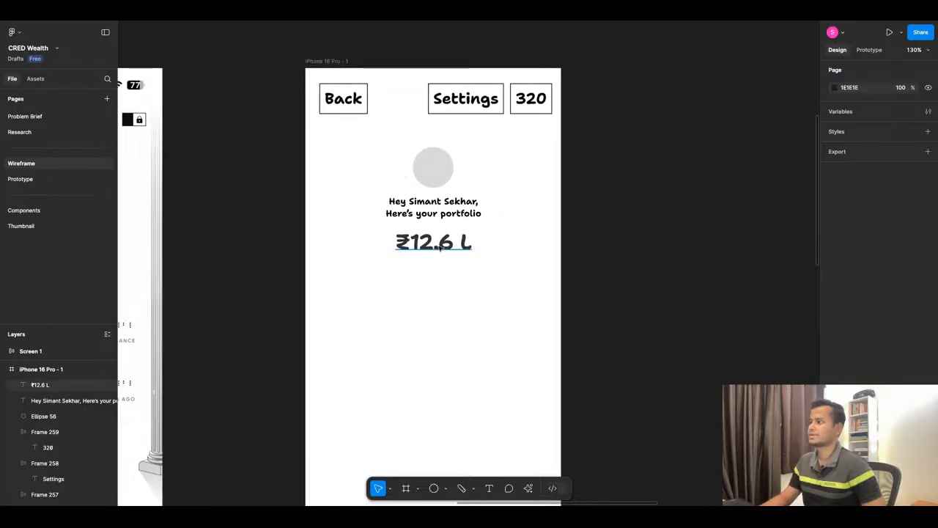
pyautogui.click(431, 249)
pyautogui.moveTo(430, 249); pyautogui.dragTo(441, 276)
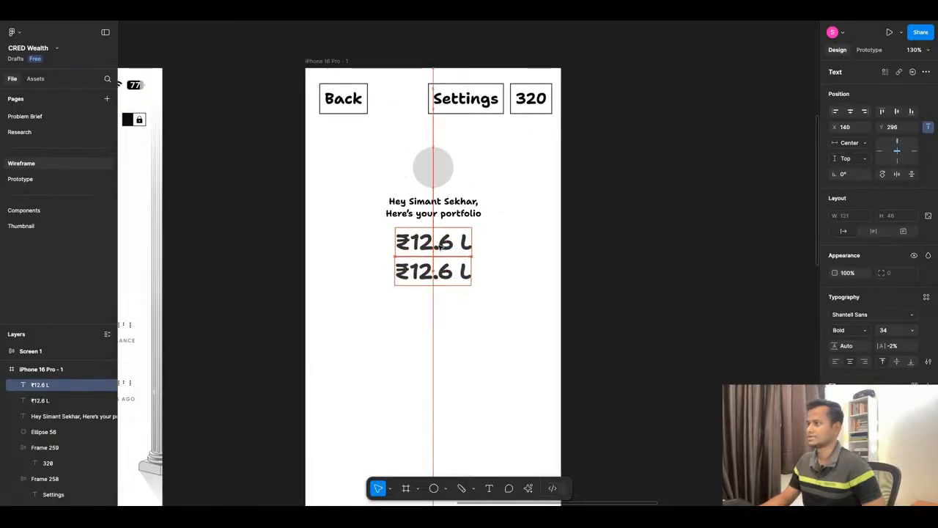
pyautogui.hotkey('shift', 'Left')
pyautogui.hotkey('shift', 'Left')
pyautogui.hotkey('shift', 'Left')
pyautogui.hotkey('shift', 'Left')
pyautogui.hotkey('shift', 'Left')
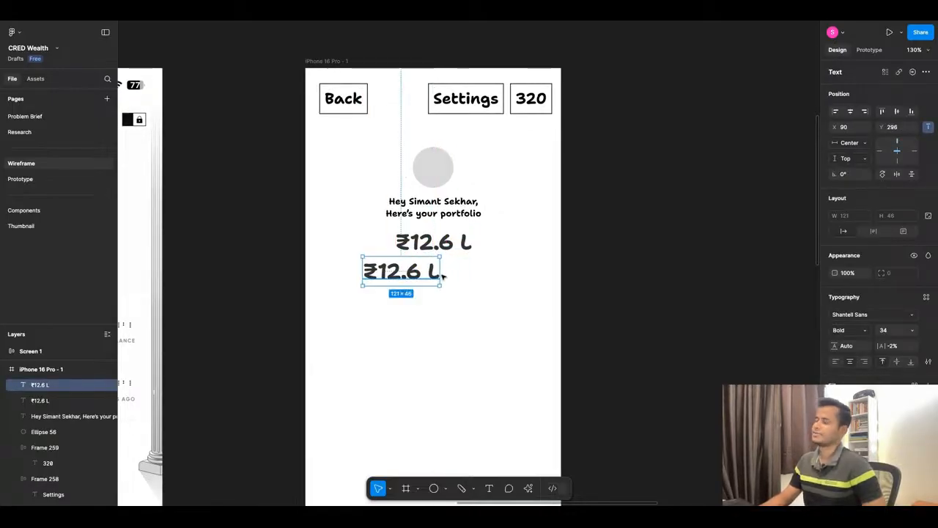
pyautogui.press('Return')
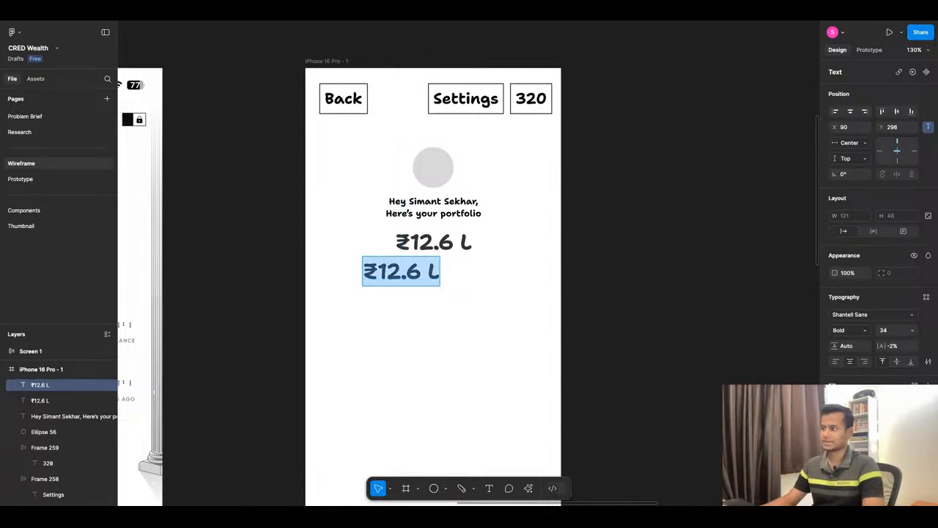
pyautogui.press('Escape')
pyautogui.click(427, 312)
# Switch to the ChatGPT conversation and examine the Net-Worth Snapshot amount in the Screen 6 dashboard wireframe.
pyautogui.scroll(-8, 427, 313)
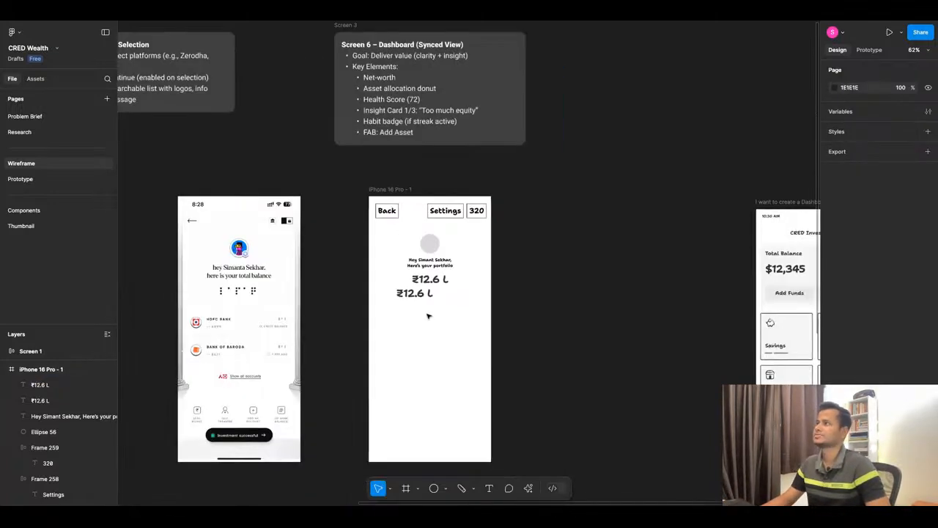
pyautogui.click(208, 23)
pyautogui.scroll(5, 387, 356)
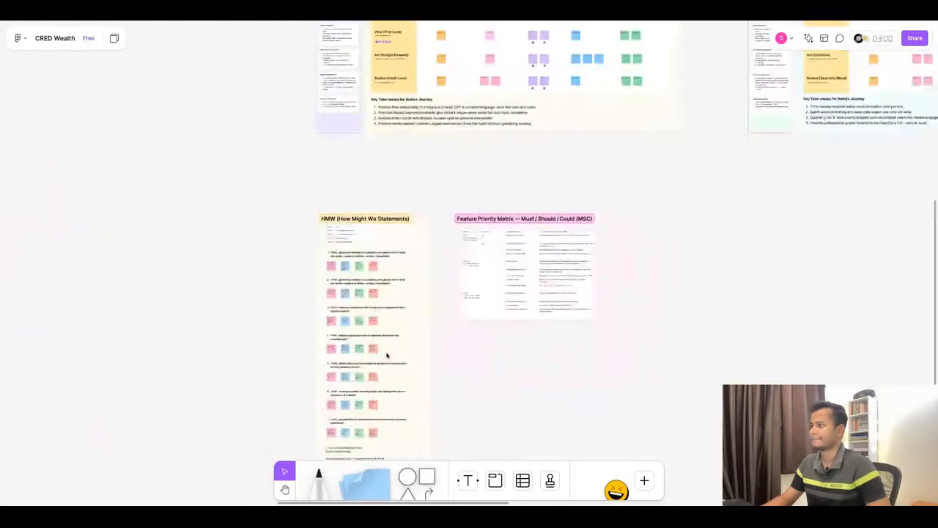
pyautogui.scroll(-6, 392, 280)
pyautogui.scroll(-2, 559, 279)
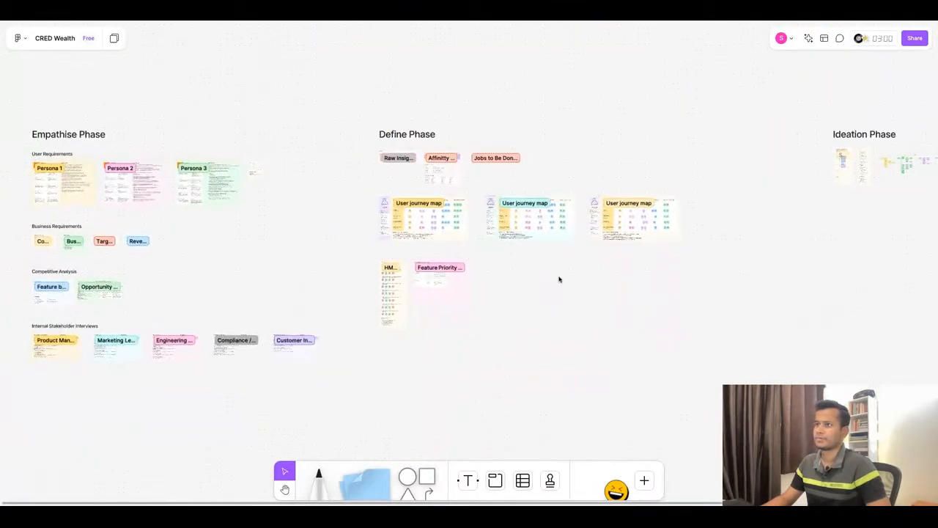
pyautogui.click(384, 17)
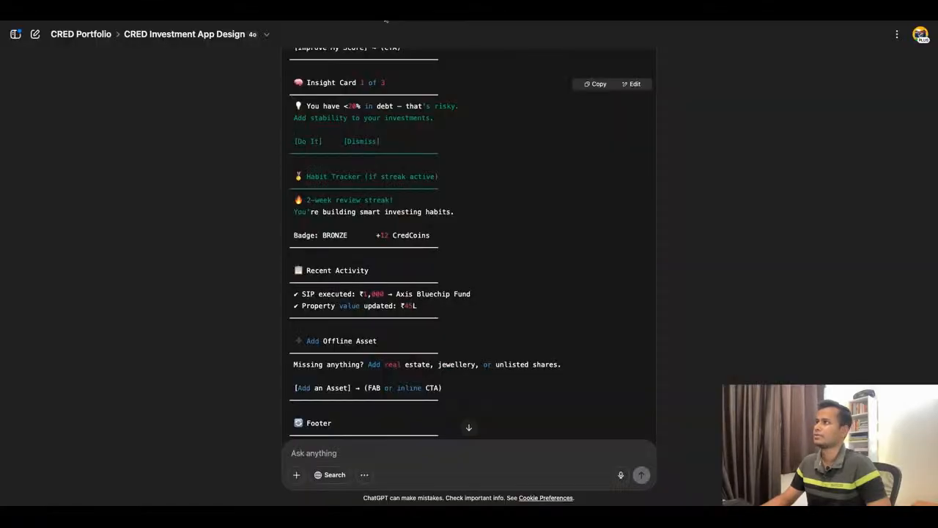
pyautogui.scroll(5, 449, 292)
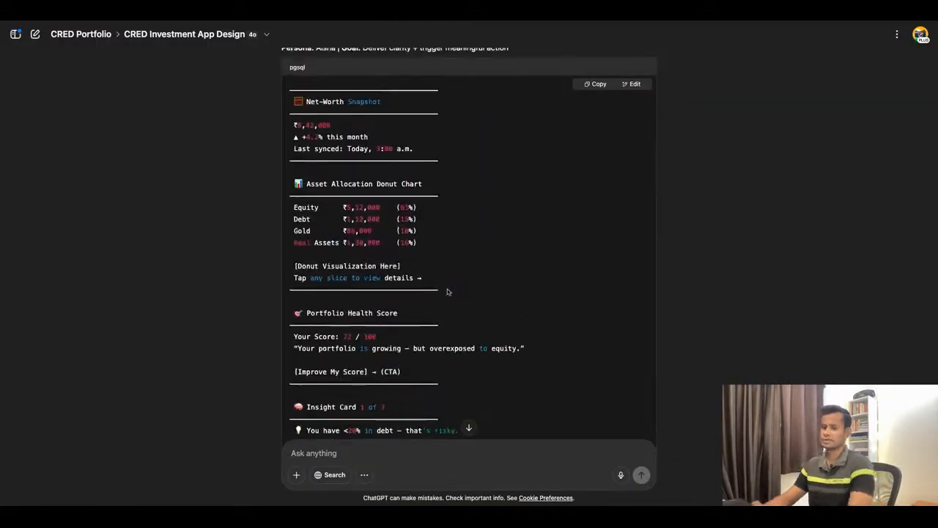
pyautogui.scroll(3, 469, 242)
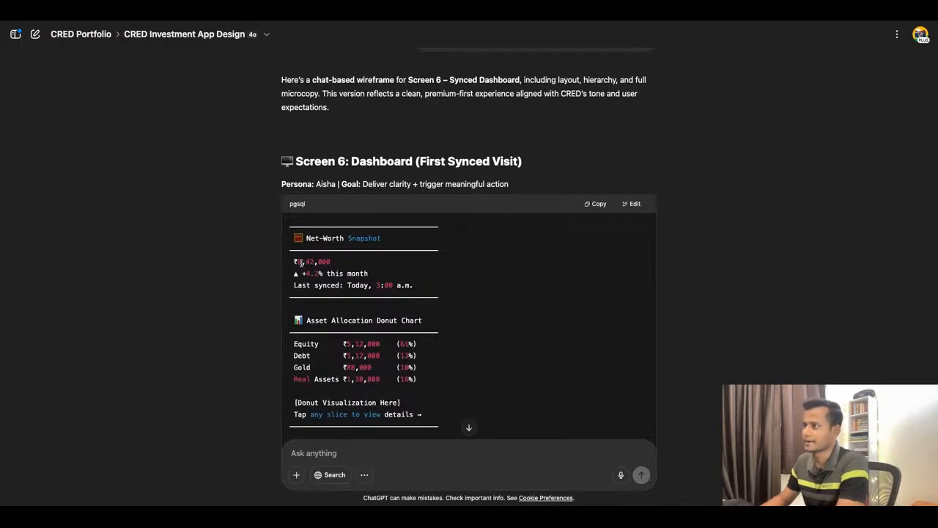
pyautogui.moveTo(298, 263); pyautogui.dragTo(334, 269)
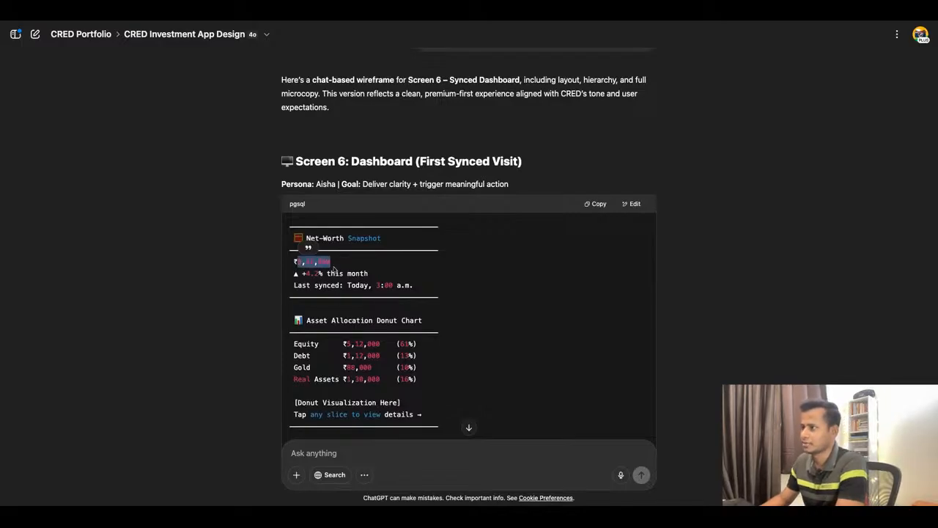
# Return to the Figma wireframe and replace ".6 L" in the upper portfolio amount with ", 13,".
pyautogui.click(441, 18)
pyautogui.click(428, 305)
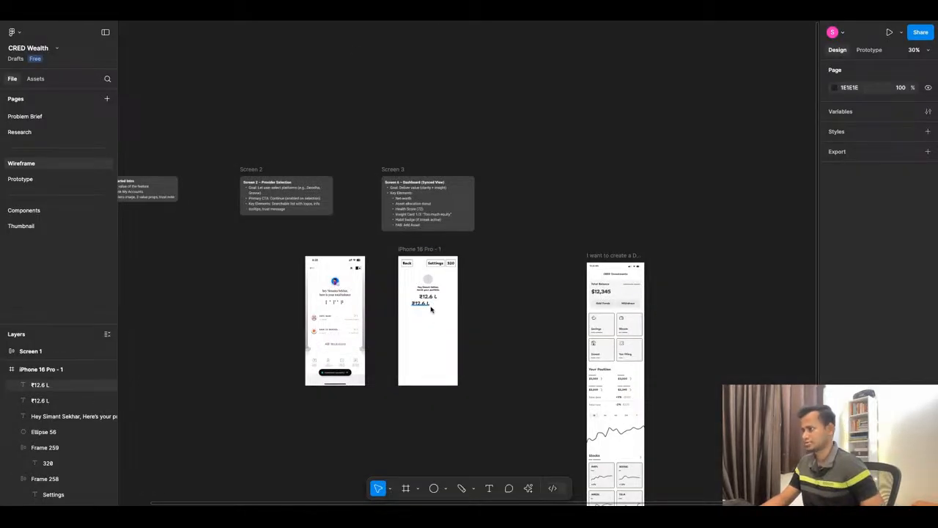
pyautogui.scroll(5, 428, 306)
pyautogui.click(430, 282)
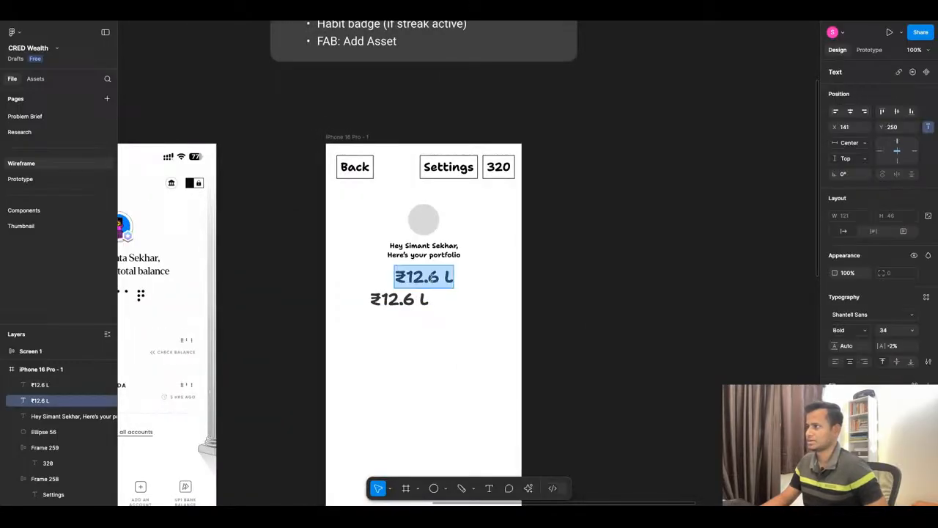
pyautogui.moveTo(429, 277); pyautogui.dragTo(457, 282)
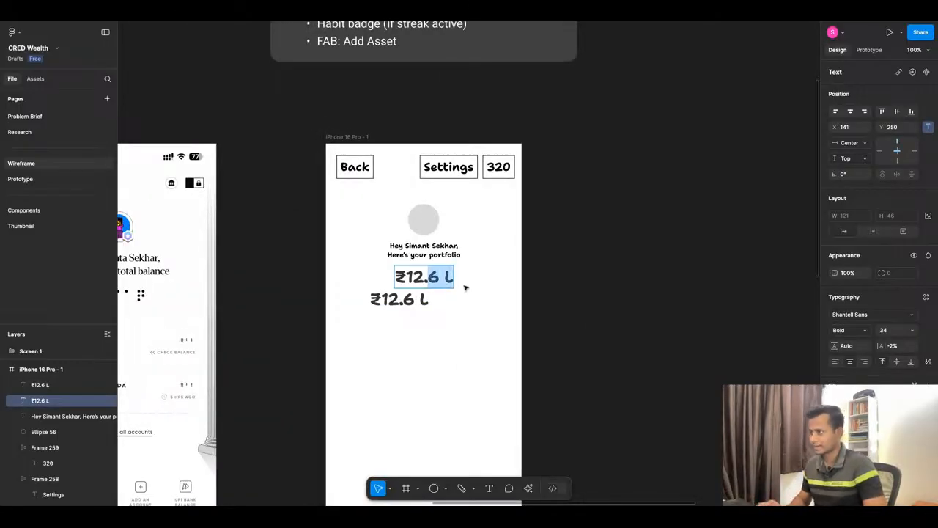
pyautogui.press('BackSpace')
pyautogui.press('BackSpace')
pyautogui.write(',')
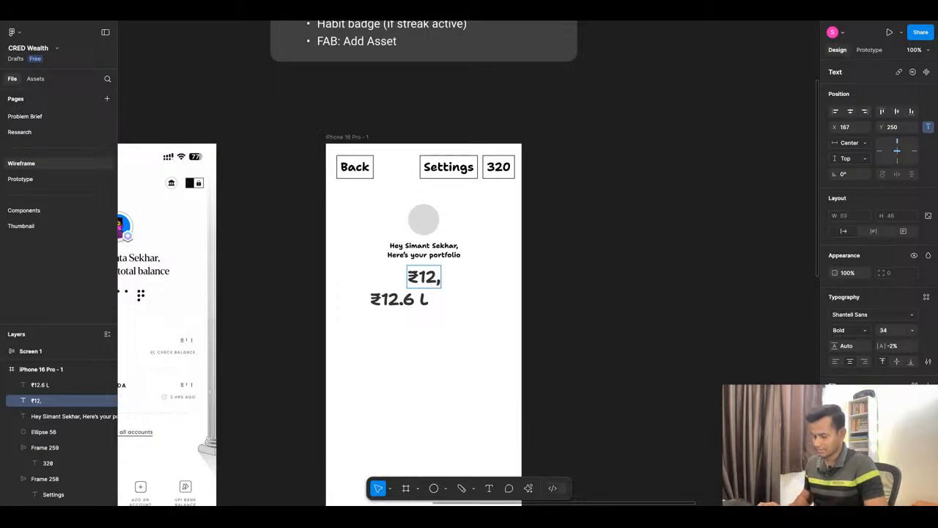
pyautogui.write(' 13,')
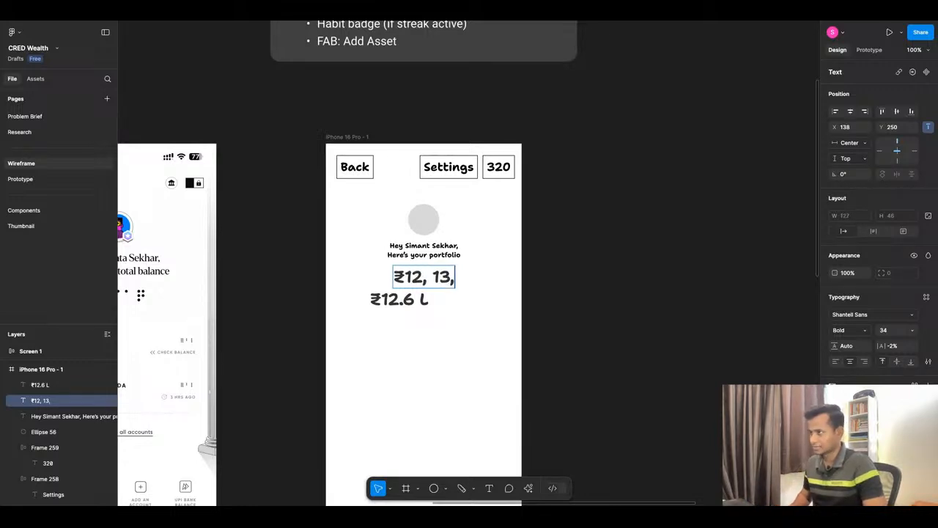
# Remove the space after the upper amount's first comma and complete it as "₹12,13,347".
pyautogui.press('Left')
pyautogui.press('Left')
pyautogui.press('Left')
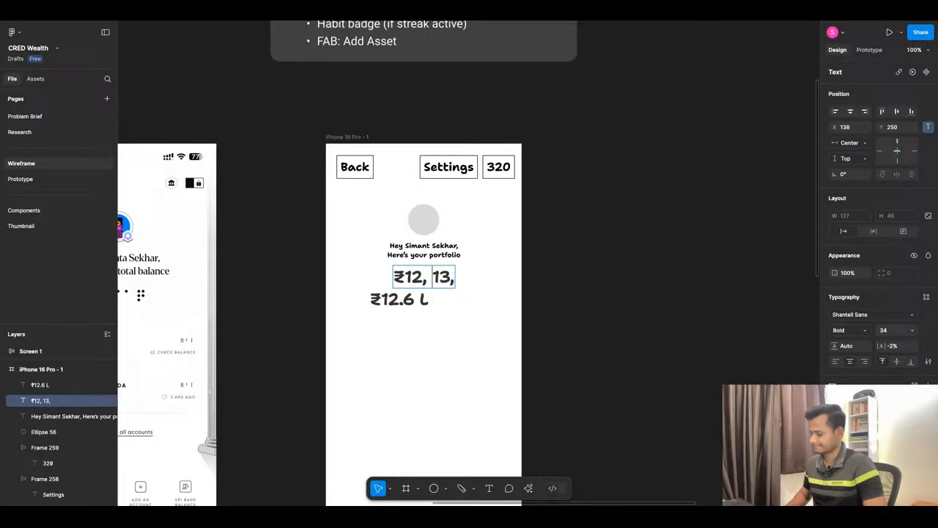
pyautogui.press('BackSpace')
pyautogui.press('Right')
pyautogui.press('Right')
pyautogui.press('Right')
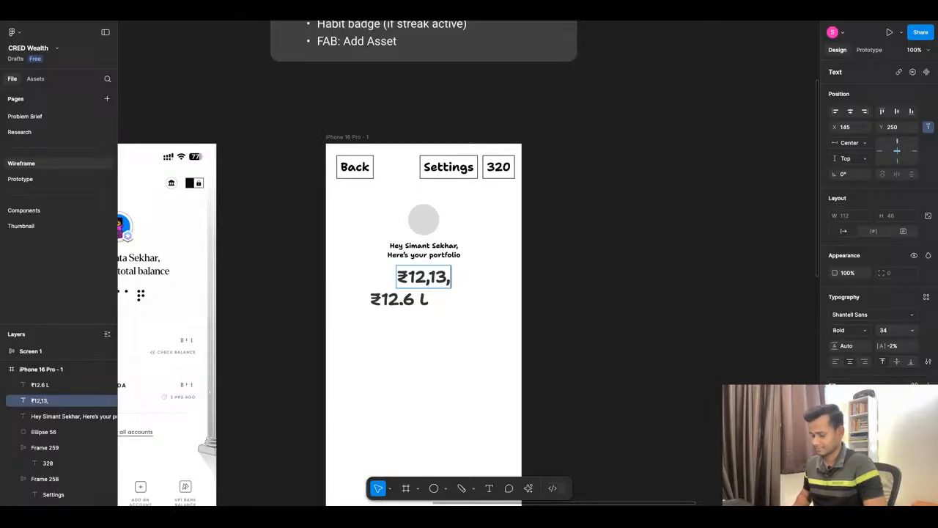
pyautogui.write('347')
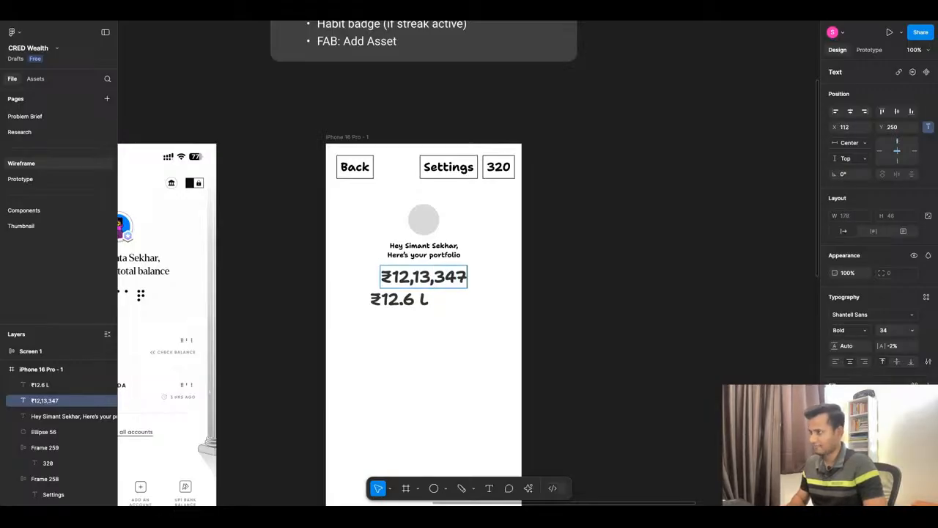
pyautogui.press('Escape')
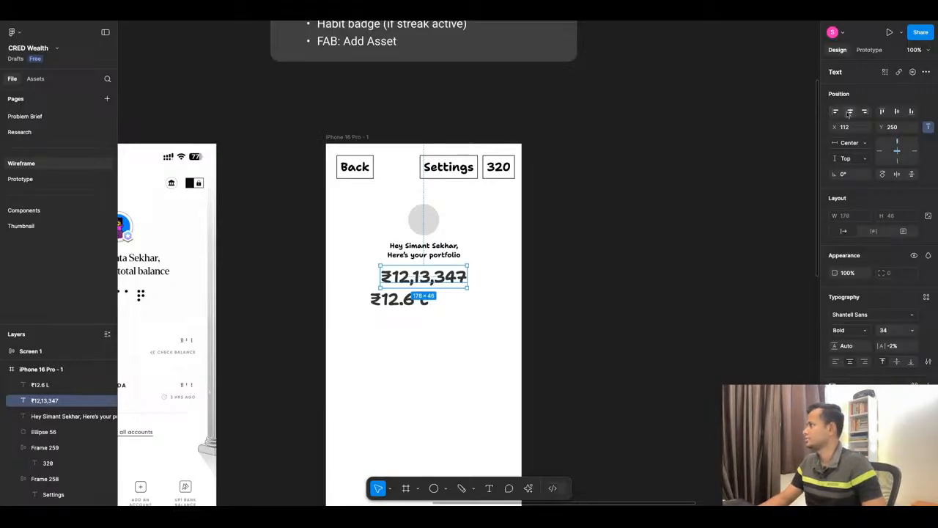
# Set the lower ₹12.6 L amount's font size to 12 and reposition it under the main amount at X 83, Y 303.
pyautogui.click(551, 315)
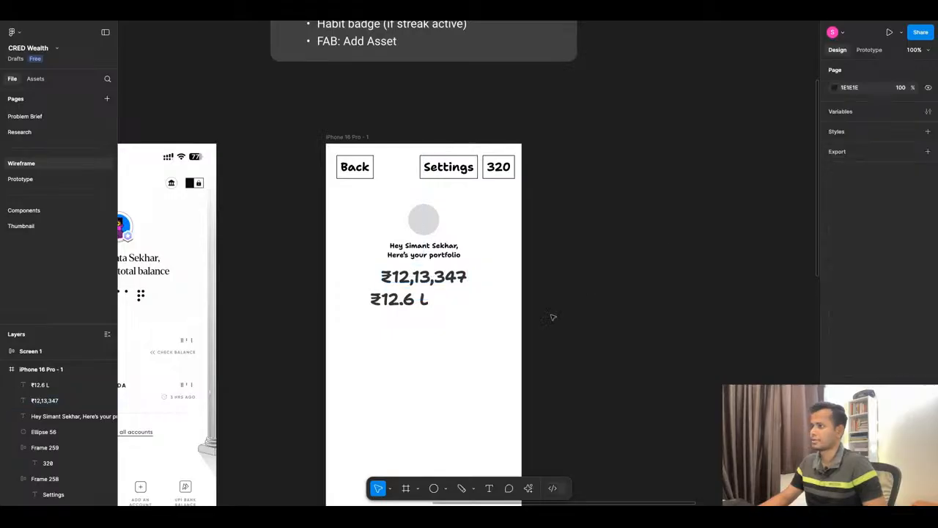
pyautogui.click(410, 300)
pyautogui.click(912, 330)
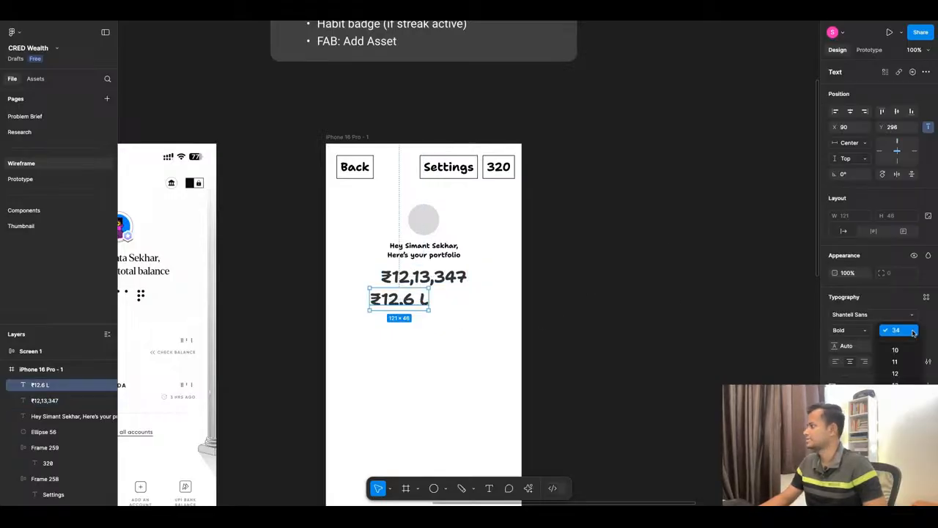
pyautogui.click(895, 373)
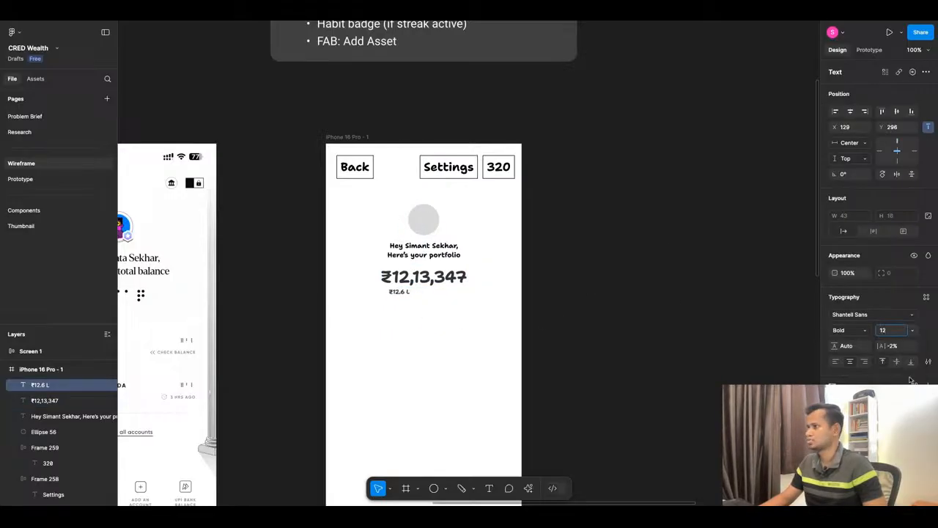
pyautogui.moveTo(408, 294); pyautogui.dragTo(403, 295)
# Switch to the ChatGPT conversation and check what accompanies the net-worth amount in the Screen 6 wireframe.
pyautogui.click(416, 16)
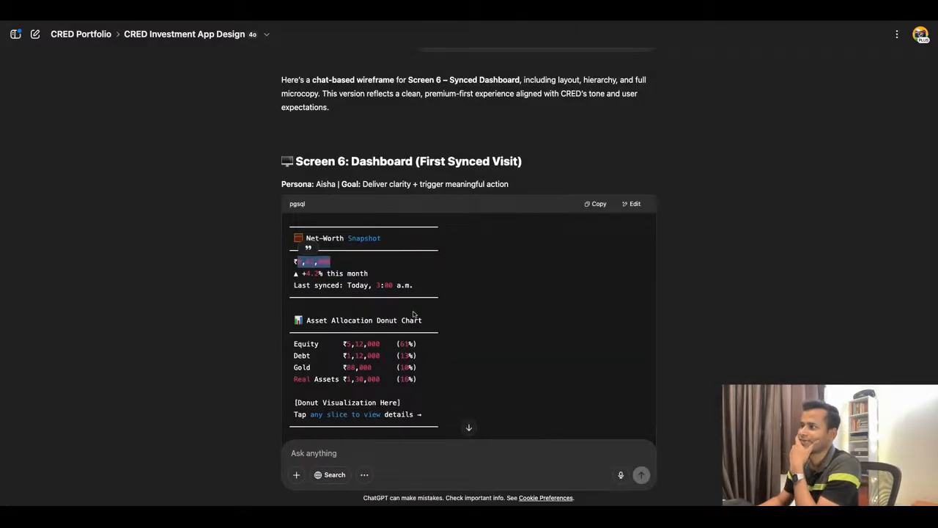
pyautogui.scroll(-1, 469, 249)
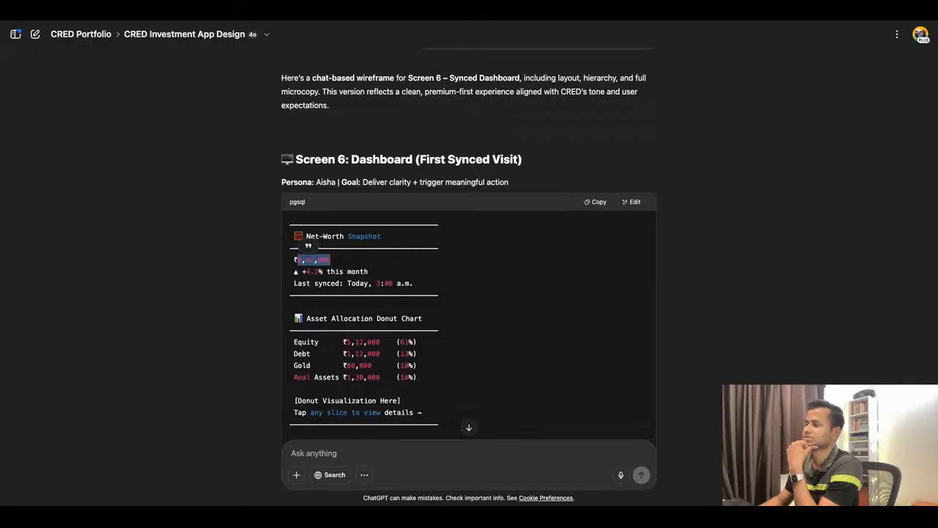
pyautogui.hotkey('ctrl', 'Tab')
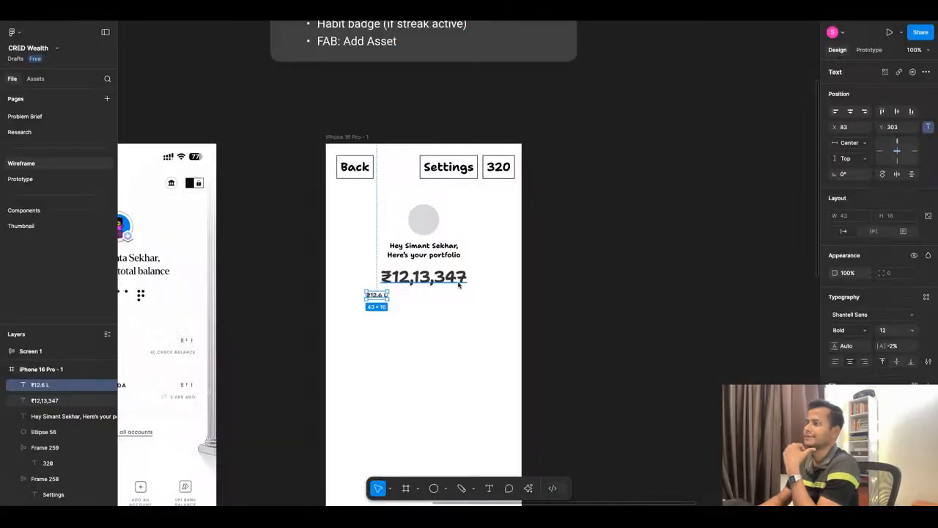
# Copy the "▲ +4.2% this month" line from the Net-Worth Snapshot in the ChatGPT conversation.
pyautogui.click(435, 20)
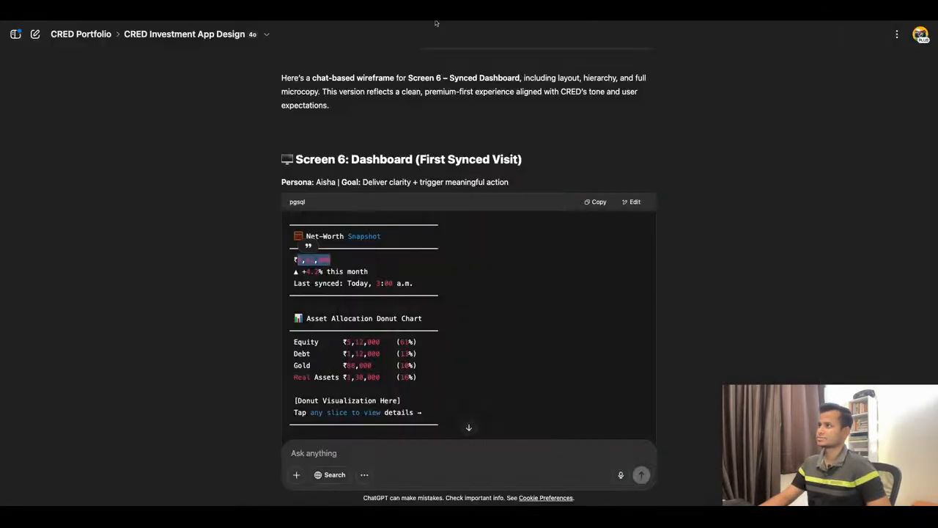
pyautogui.click(306, 277)
pyautogui.moveTo(303, 271); pyautogui.dragTo(317, 271)
pyautogui.moveTo(375, 274); pyautogui.dragTo(293, 271)
pyautogui.hotkey('ctrl', 'c')
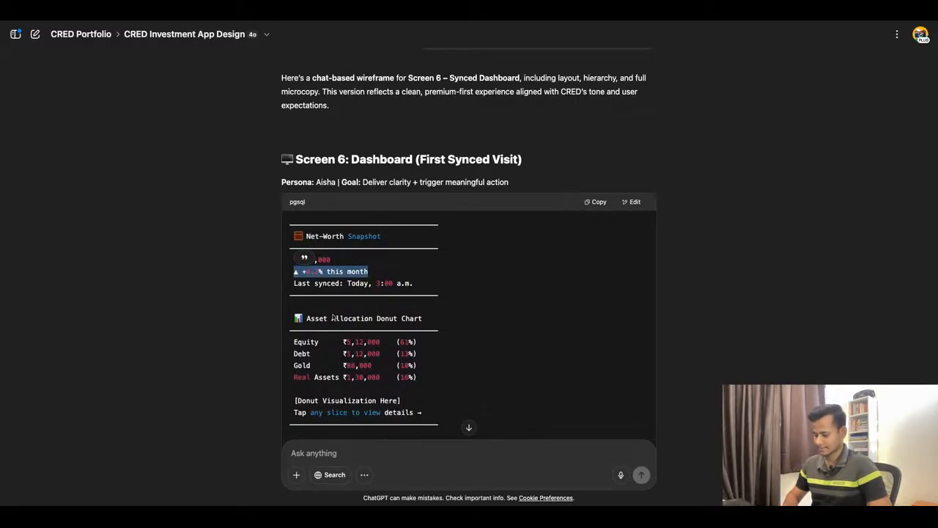
# Return to the Figma wireframe and replace the small ₹12.6 L text with the copied "▲ +4.2% this month".
pyautogui.click(333, 21)
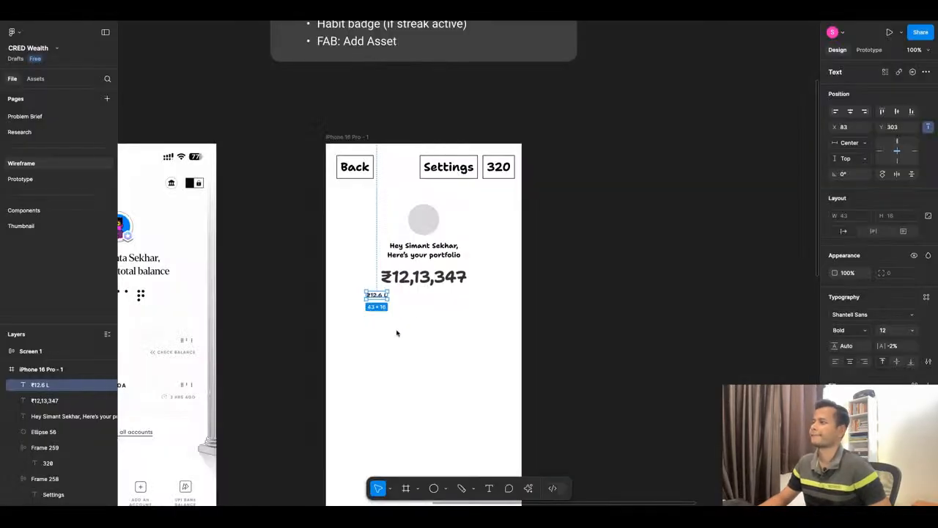
pyautogui.doubleClick(382, 302)
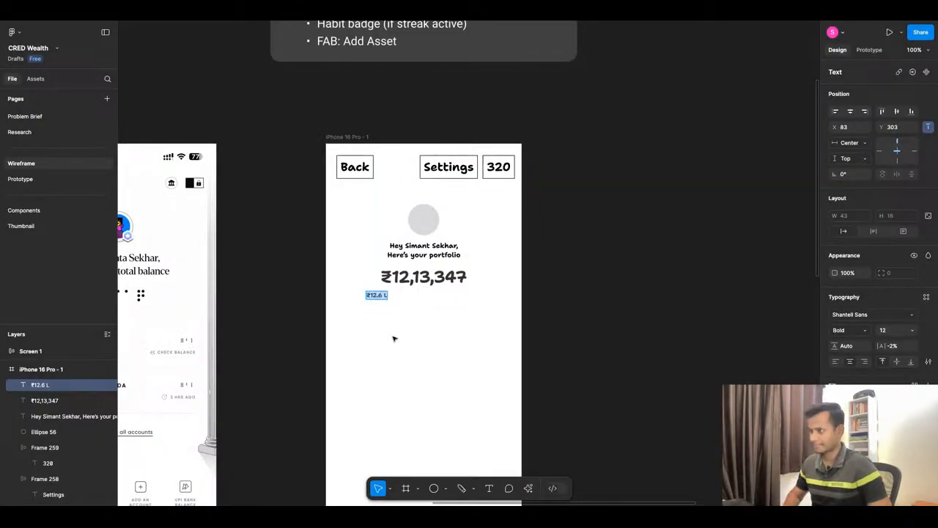
pyautogui.hotkey('ctrl', 'v')
pyautogui.click(394, 329)
# Center the "▲ +4.2% this month" line horizontally in the phone frame and nudge it vertically to Y 304.
pyautogui.scroll(1, 395, 319)
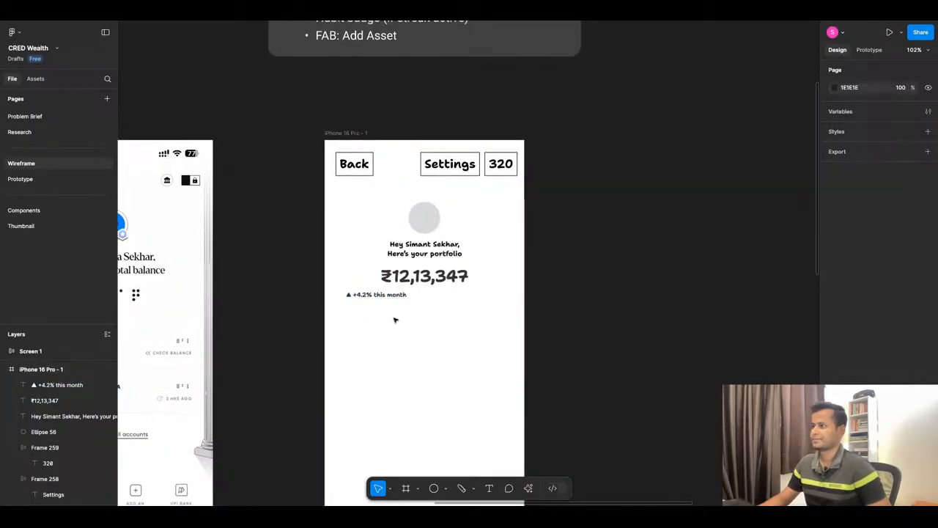
pyautogui.scroll(3, 395, 320)
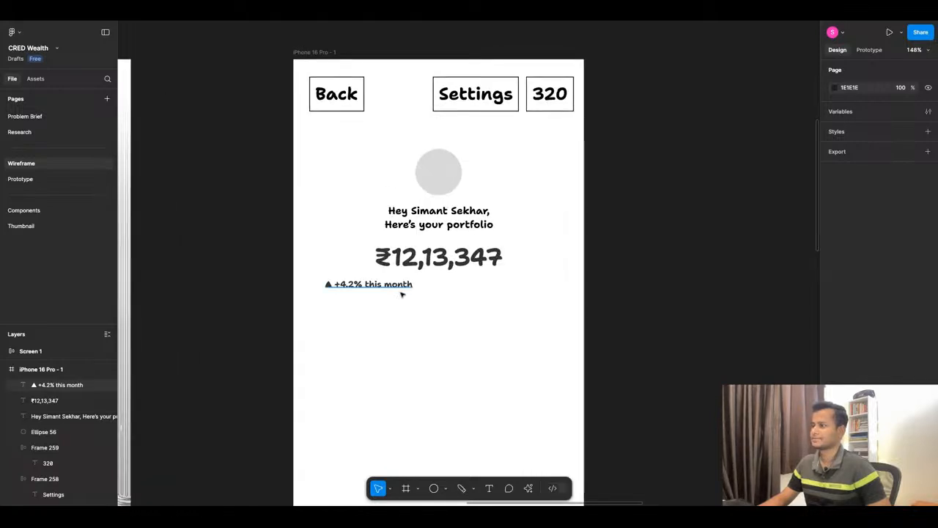
pyautogui.click(403, 290)
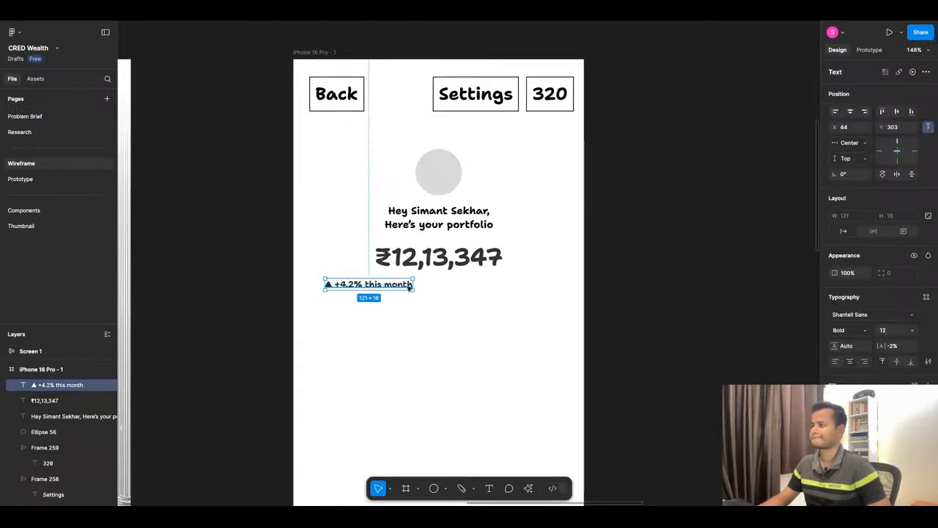
pyautogui.hotkey('alt', 'h')
pyautogui.press('Down')
pyautogui.press('Down')
pyautogui.press('Down')
pyautogui.press('Down')
pyautogui.press('Down')
pyautogui.press('Up')
pyautogui.press('Up')
pyautogui.press('Up')
pyautogui.press('Up')
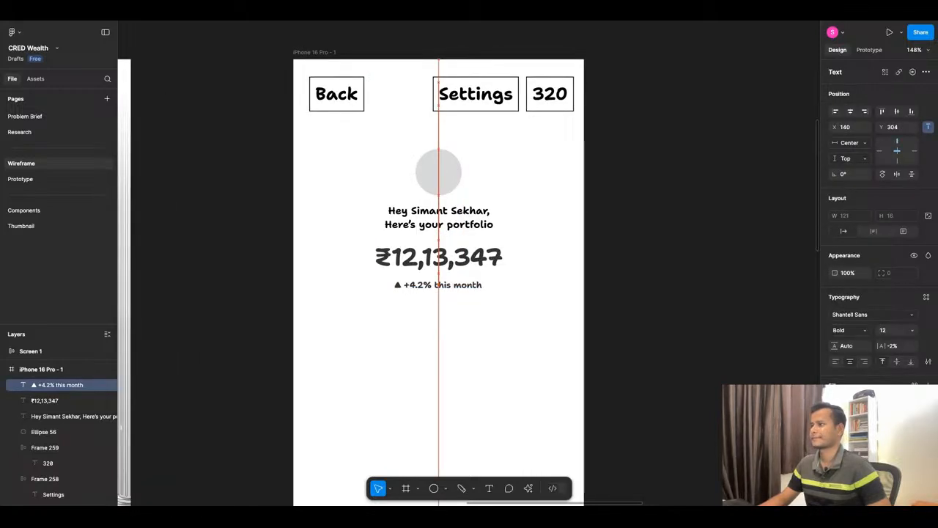
# Move the "▲ +4.2% this month" line 60 px left to X 80.
pyautogui.scroll(-3, 408, 310)
pyautogui.scroll(4, 414, 314)
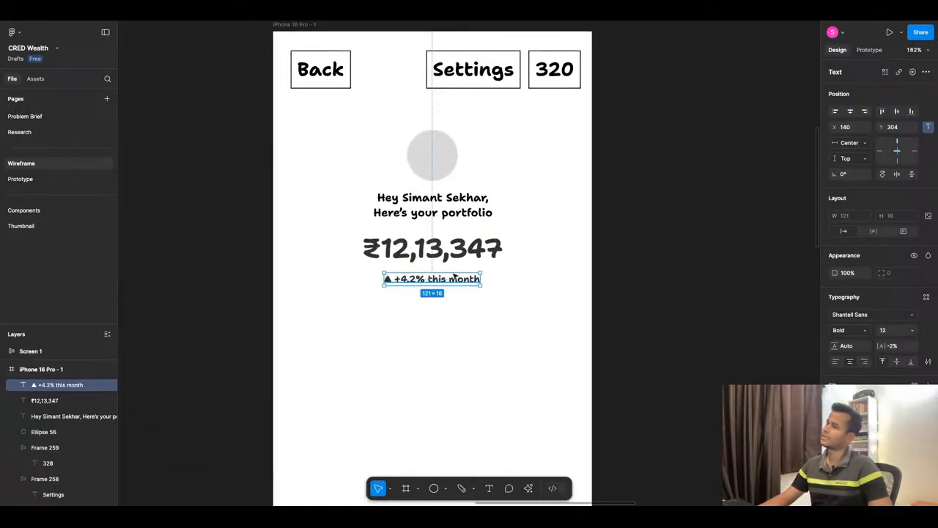
pyautogui.hotkey('shift', 'Left')
pyautogui.hotkey('shift', 'Left')
pyautogui.hotkey('shift', 'Left')
pyautogui.hotkey('shift', 'Left')
pyautogui.hotkey('shift', 'Left')
pyautogui.hotkey('shift', 'Left')
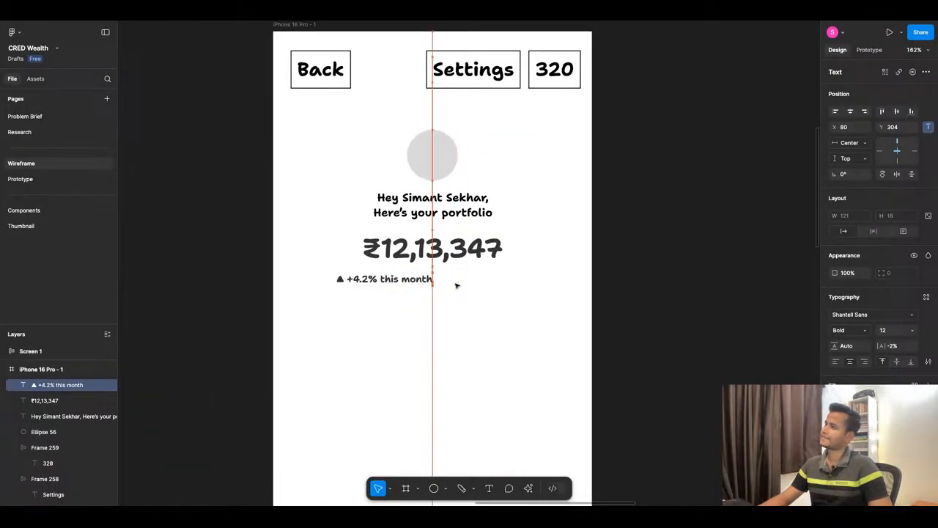
# Duplicate the "▲ +4.2% this month" line to its right on the same row, at X 222, Y 304.
pyautogui.click(434, 318)
pyautogui.click(407, 282)
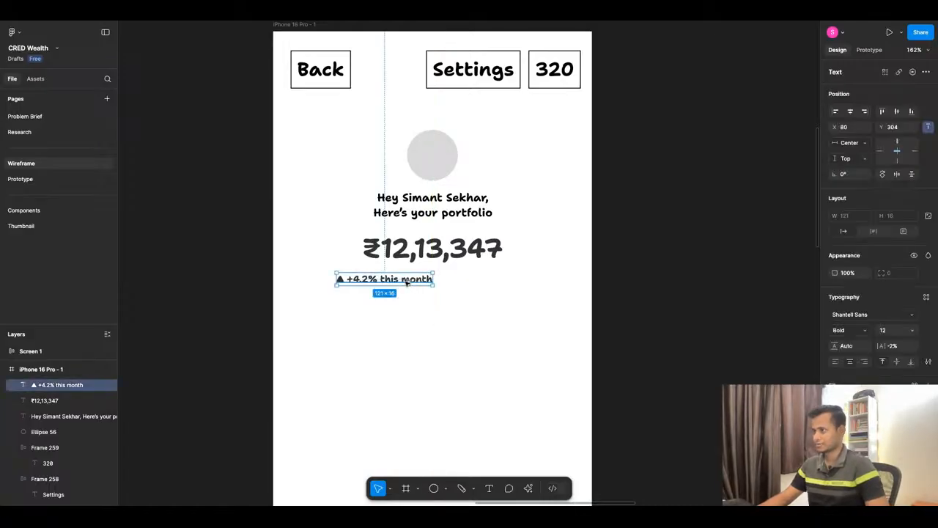
pyautogui.keyDown('alt'); pyautogui.moveTo(407, 282); pyautogui.dragTo(489, 280); pyautogui.keyUp('alt')
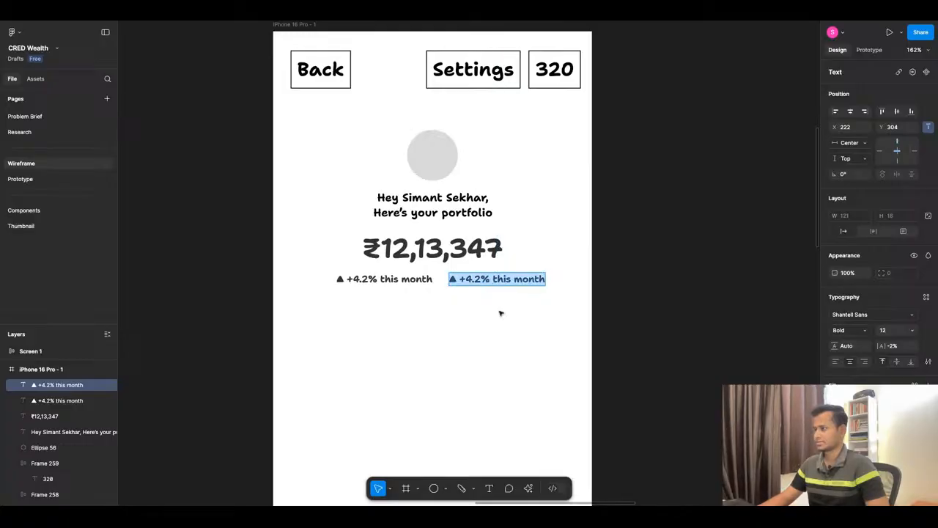
# Copy the ₹12,13,347 amount and paste it over the text of the duplicated growth line.
pyautogui.click(432, 249)
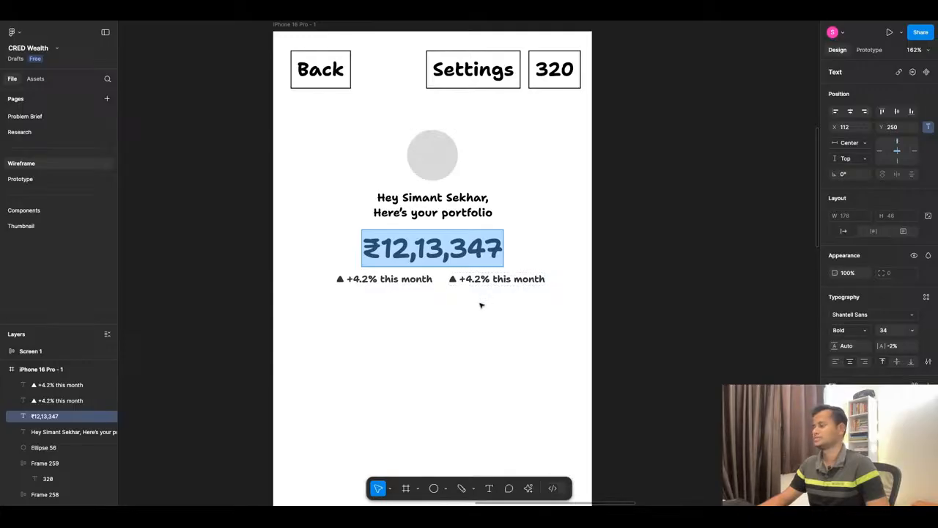
pyautogui.click(486, 281)
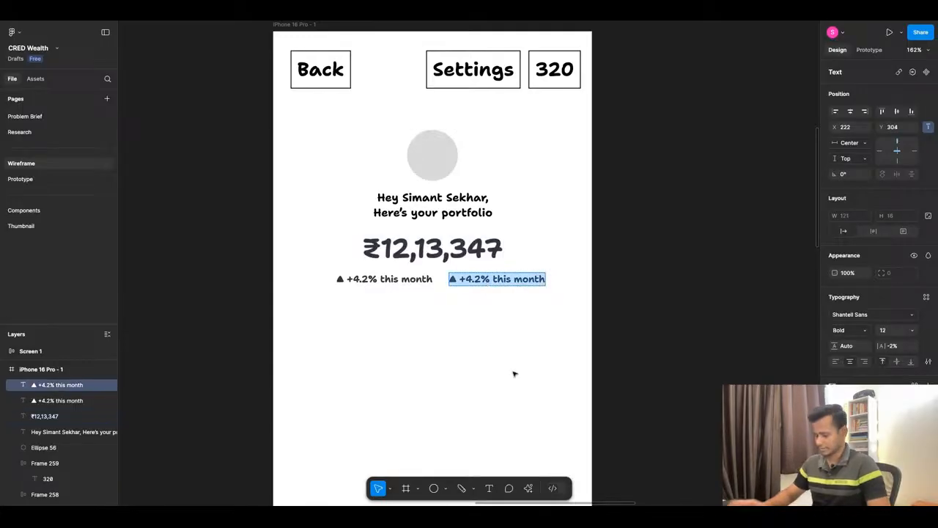
pyautogui.hotkey('ctrl', 'shift', 'r')
pyautogui.hotkey('ctrl', 'z')
pyautogui.doubleClick(462, 279)
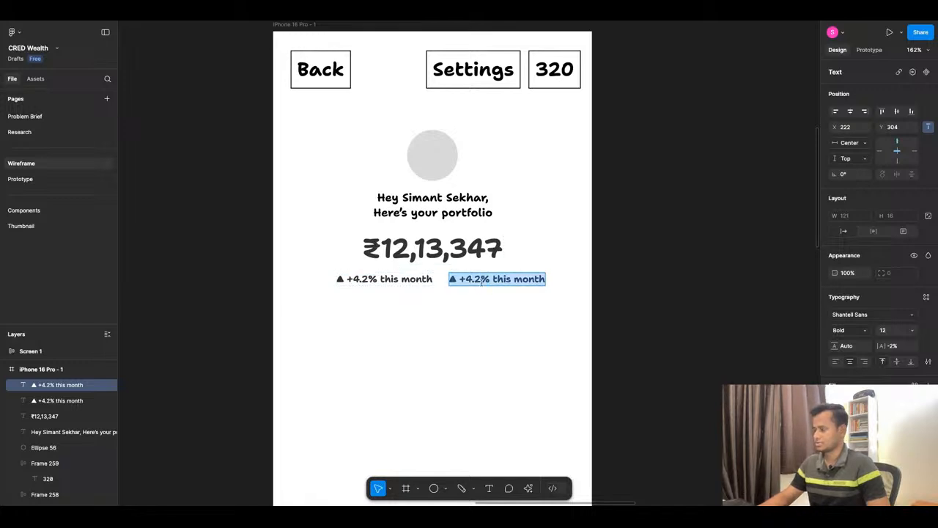
pyautogui.write('₹12,13,347')
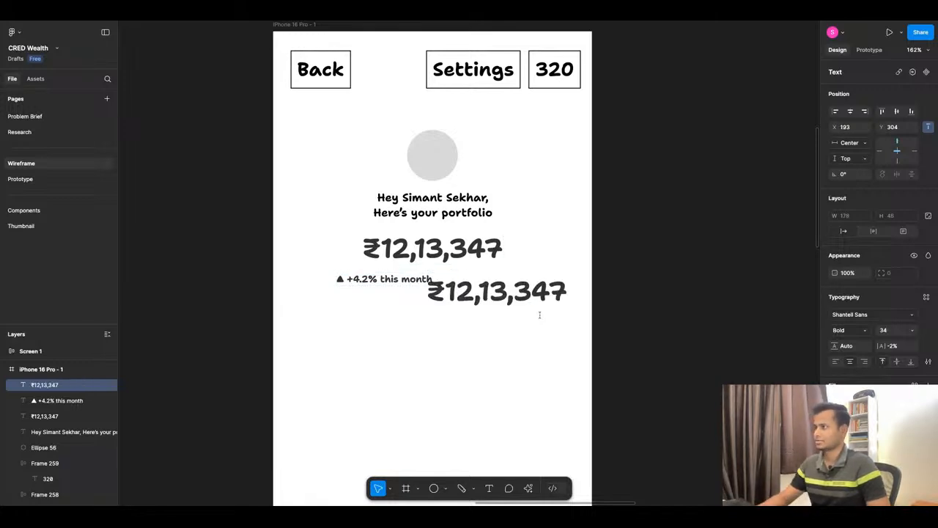
pyautogui.press('Escape')
# Shorten the pasted amount to "₹33,347" by replacing "12,1" with "3".
pyautogui.doubleClick(487, 291)
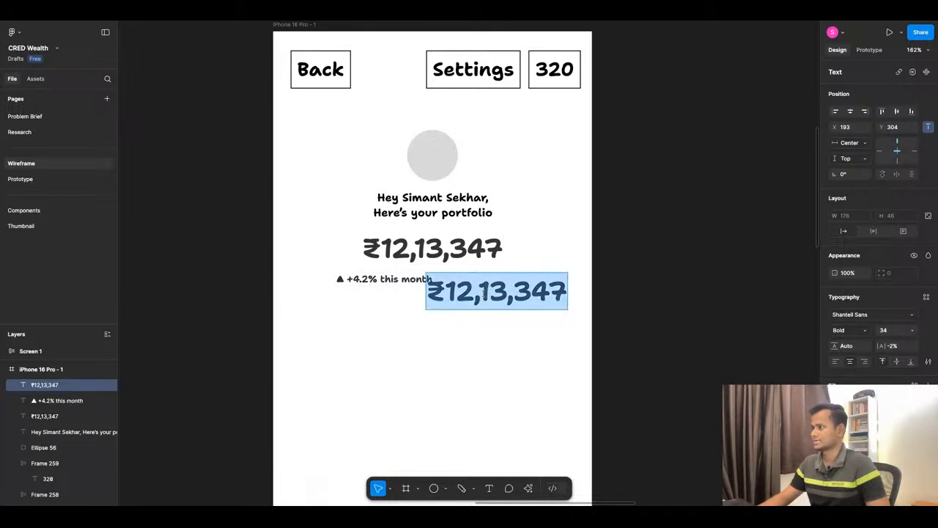
pyautogui.moveTo(445, 292); pyautogui.dragTo(489, 291)
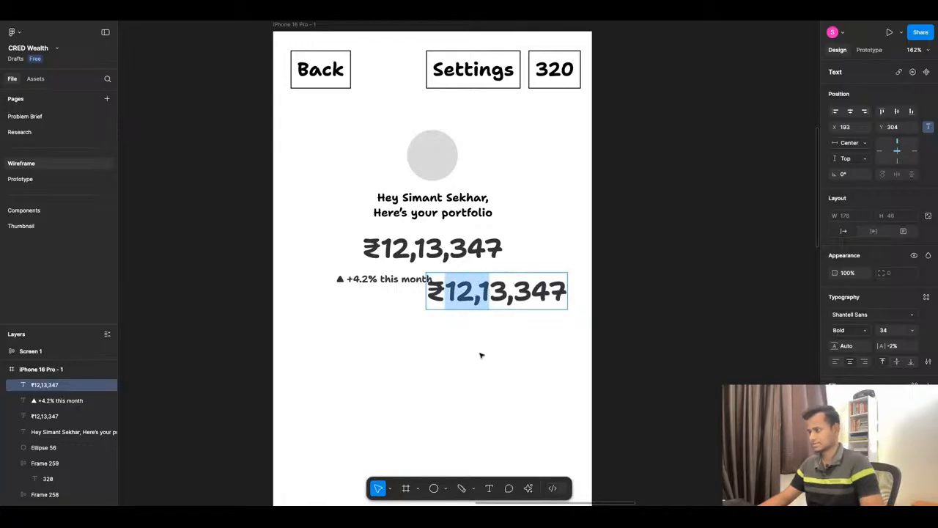
pyautogui.write('3')
pyautogui.press('Escape')
# Set the ₹33,347 amount's font size to 12 and place it beside the growth line at X 218, Y 304.
pyautogui.moveTo(495, 292); pyautogui.dragTo(505, 286)
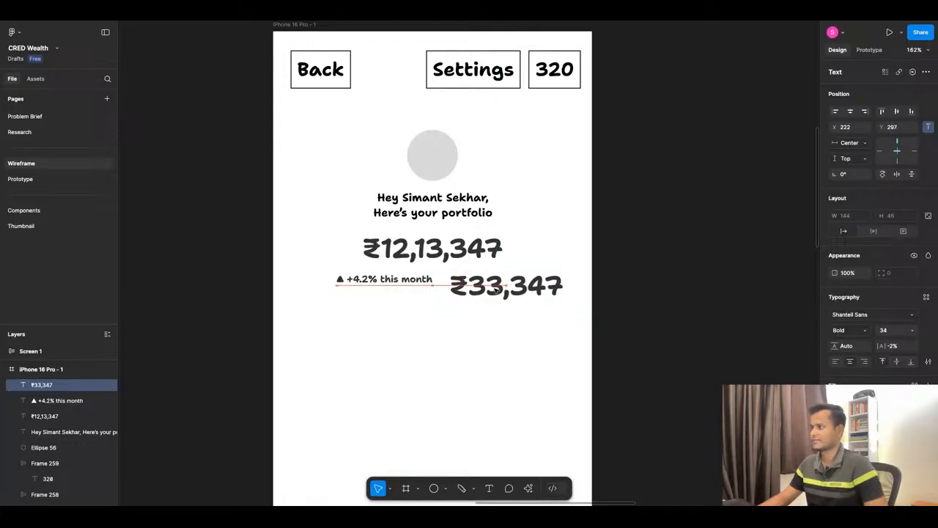
pyautogui.click(913, 331)
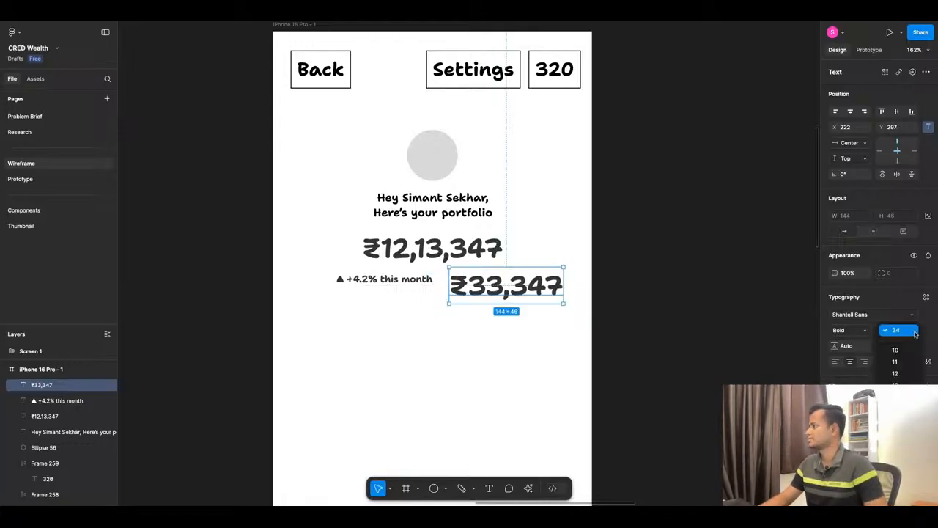
pyautogui.click(897, 373)
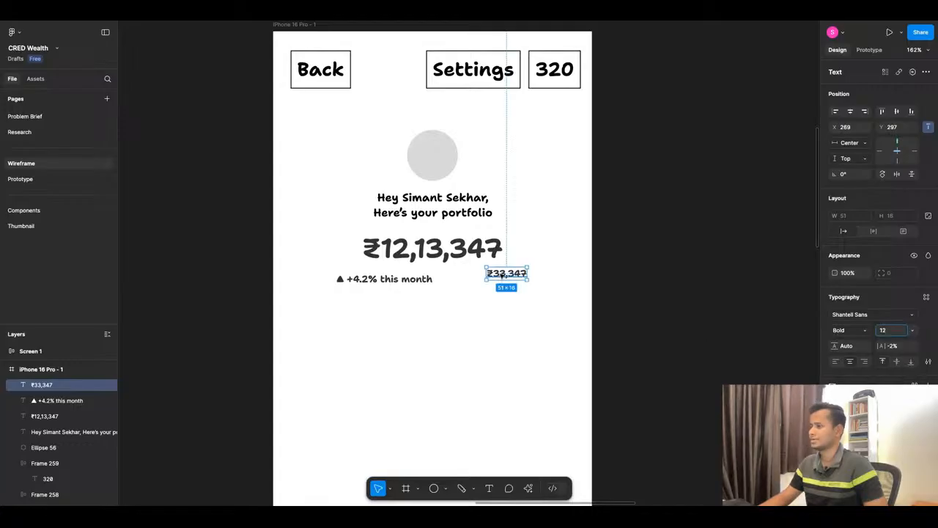
pyautogui.moveTo(513, 273)
pyautogui.mouseDown()
pyautogui.moveTo(481, 279)
pyautogui.moveTo(494, 277)
pyautogui.mouseUp()
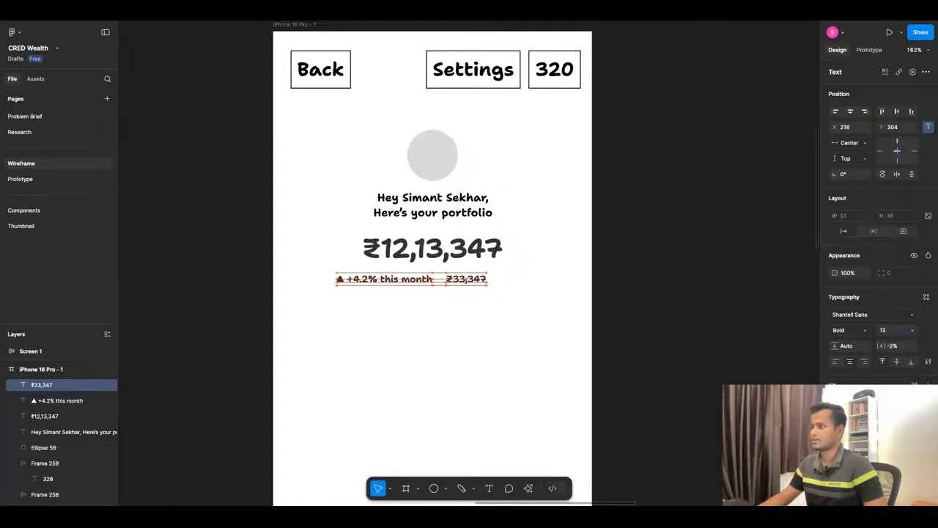
# Add a comma at the end of "▲ +4.2% this month".
pyautogui.doubleClick(451, 280)
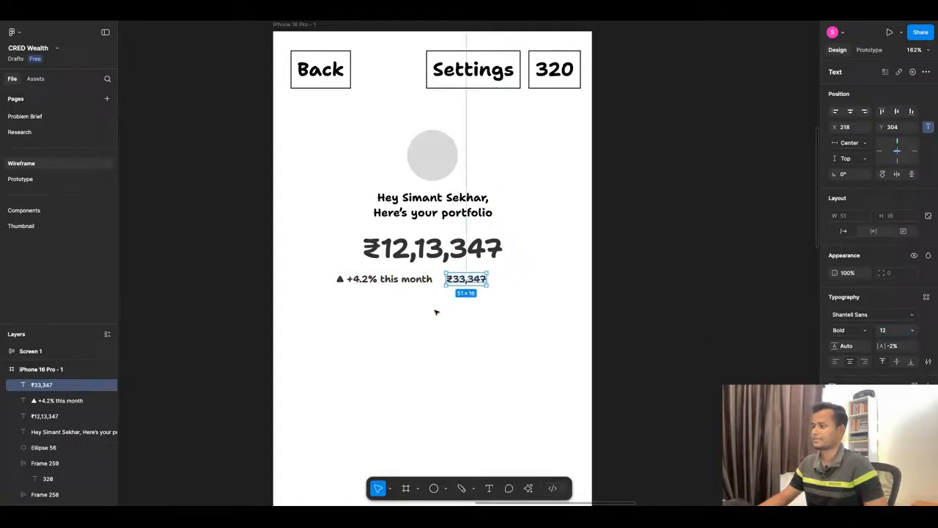
pyautogui.click(432, 282)
pyautogui.doubleClick(430, 279)
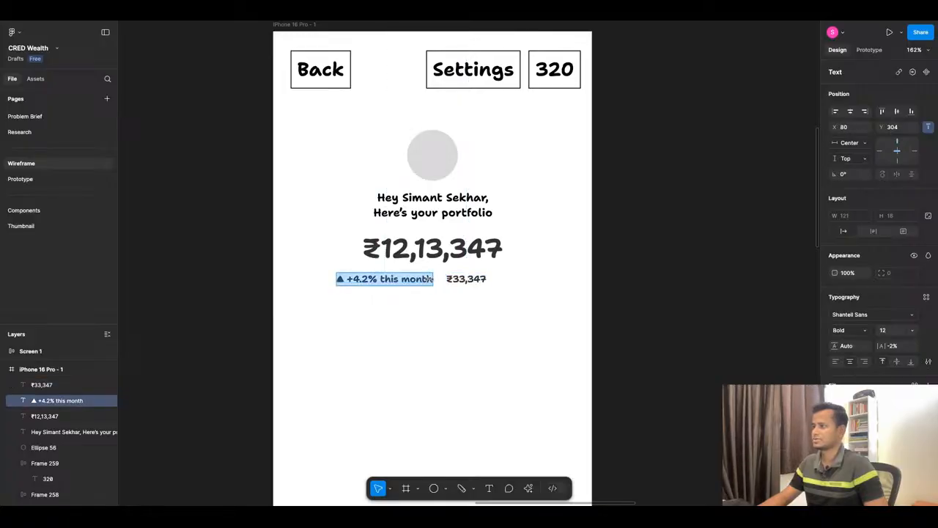
pyautogui.click(432, 280)
pyautogui.write(',')
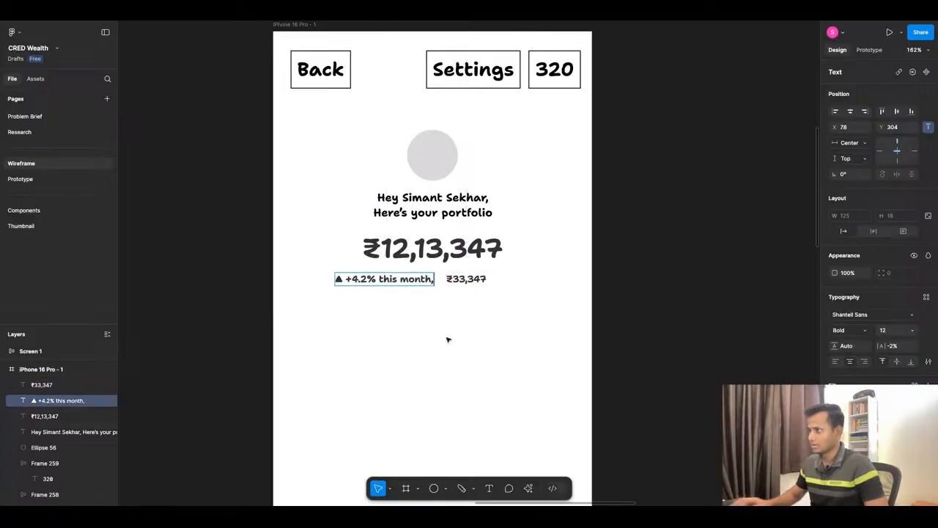
pyautogui.press('Escape')
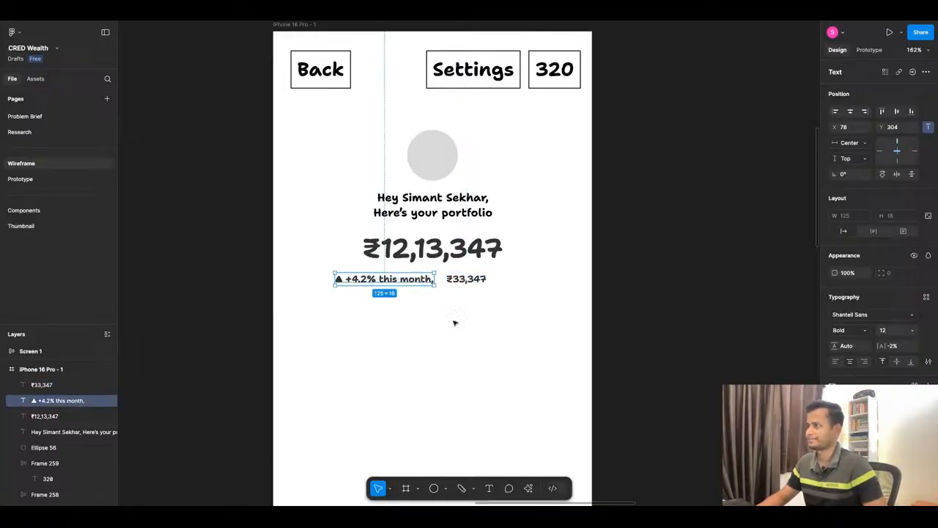
# Combine the growth line and ₹33,347 in a horizontal auto layout with spacing 7, centered horizontally in the phone frame.
pyautogui.keyDown('shift'); pyautogui.click(462, 280); pyautogui.keyUp('shift')
pyautogui.hotkey('shift', 'a')
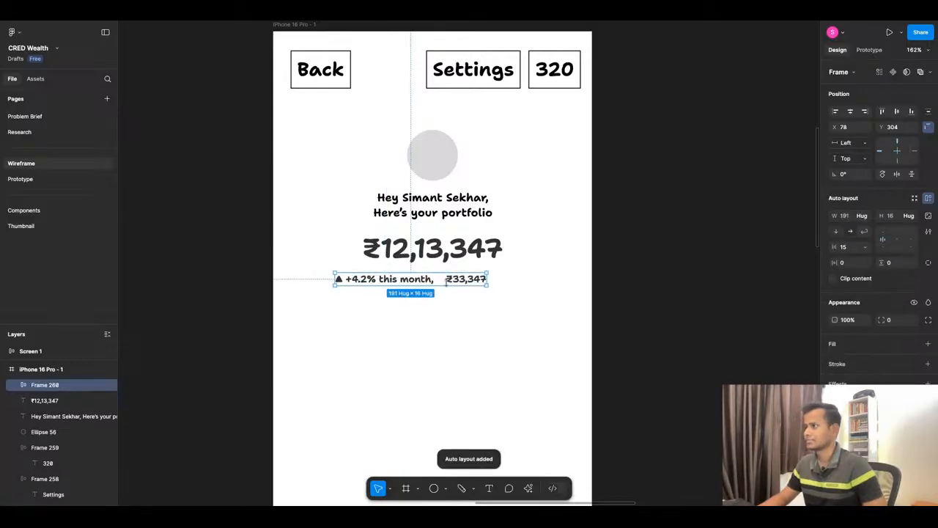
pyautogui.moveTo(834, 248); pyautogui.dragTo(824, 247)
pyautogui.click(850, 112)
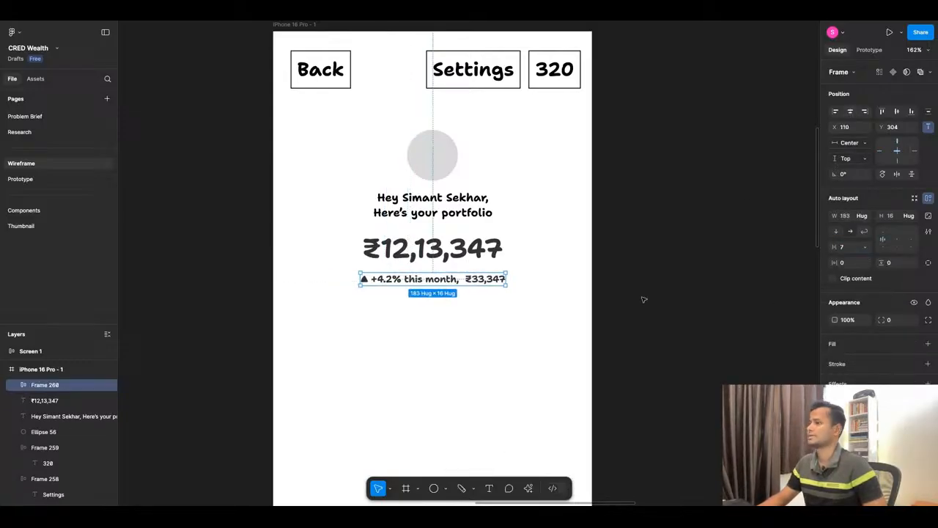
pyautogui.click(438, 334)
pyautogui.scroll(-3, 440, 336)
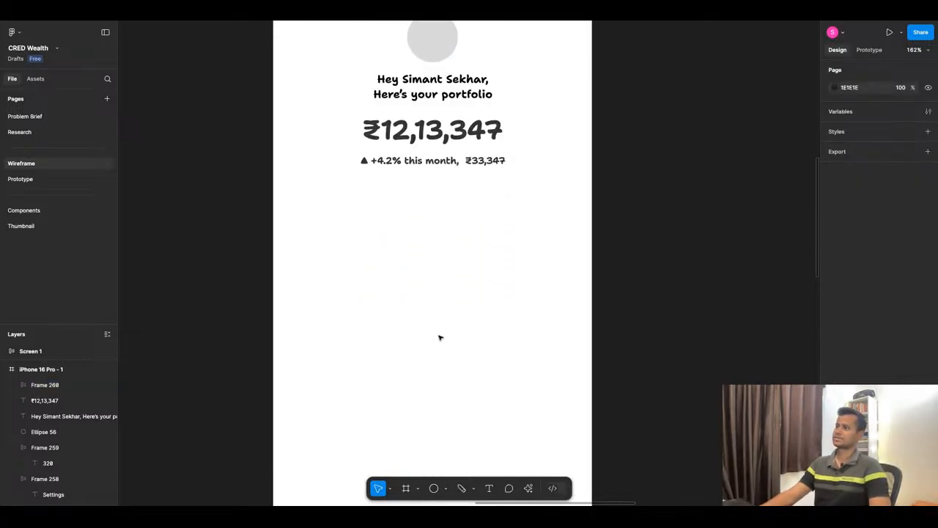
# Copy the line "Last synced: Today, 3:00 a.m." from the Screen 6 wireframe in ChatGPT and return to Figma.
pyautogui.scroll(-5, 499, 298)
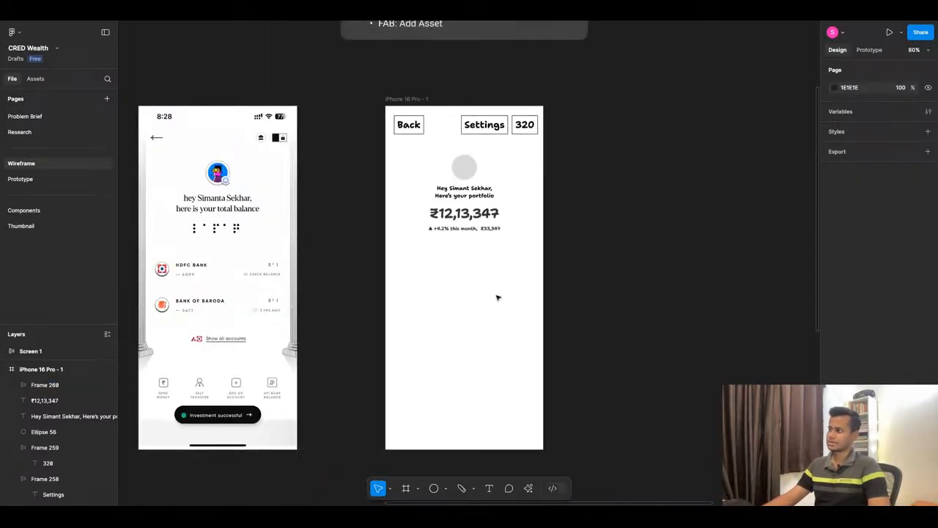
pyautogui.scroll(5, 514, 293)
pyautogui.scroll(-3, 494, 209)
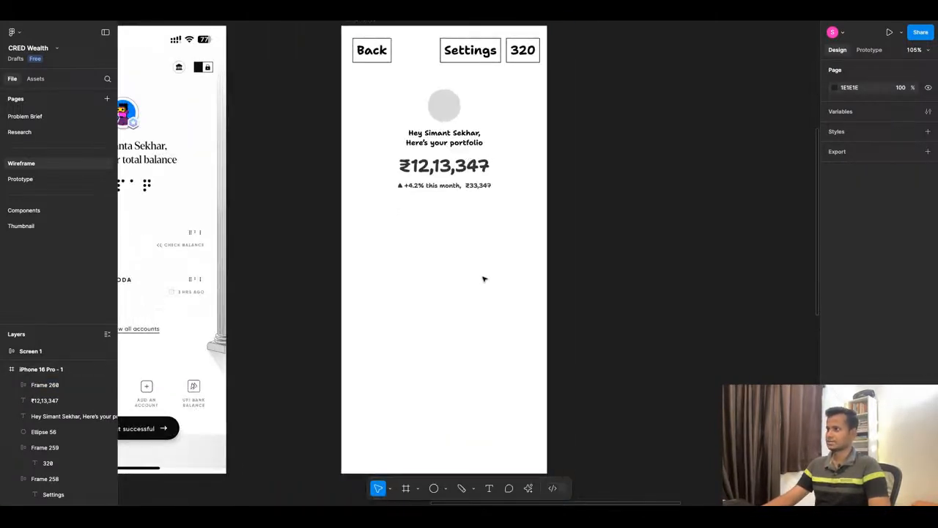
pyautogui.press('super+Tab')
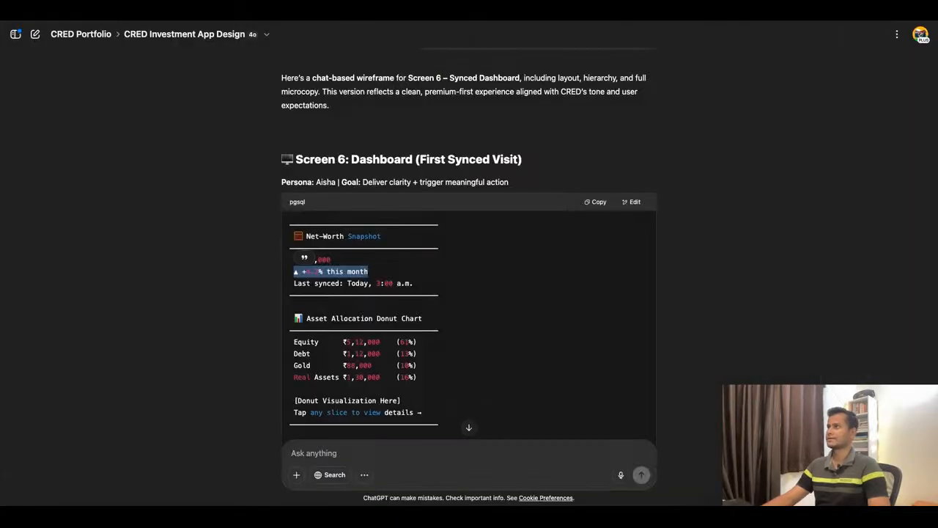
pyautogui.click(371, 289)
pyautogui.tripleClick(371, 284)
pyautogui.hotkey('ctrl', 'c')
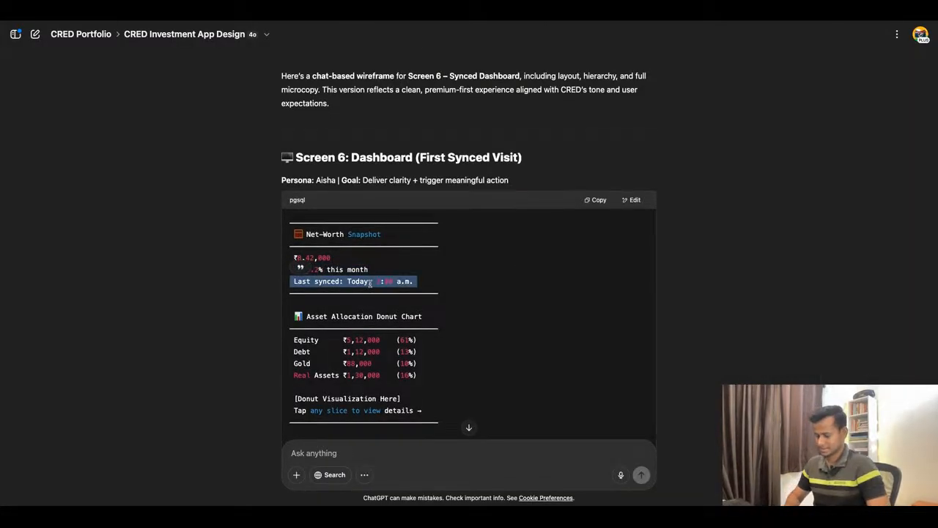
pyautogui.press('super+Tab')
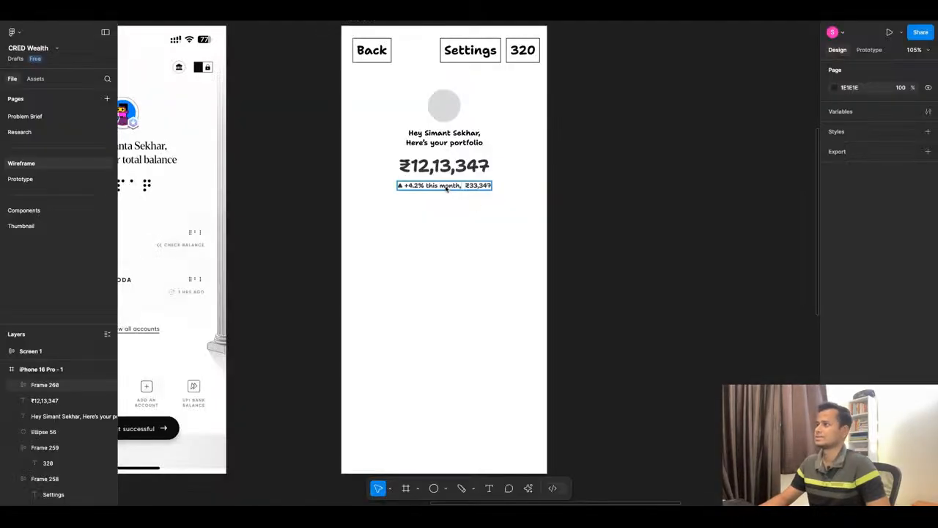
# Duplicate the monthly growth row directly below itself and delete the ₹33,347 amount from the copy.
pyautogui.click(440, 188)
pyautogui.moveTo(438, 188); pyautogui.dragTo(439, 203)
pyautogui.doubleClick(439, 202)
pyautogui.click(483, 200)
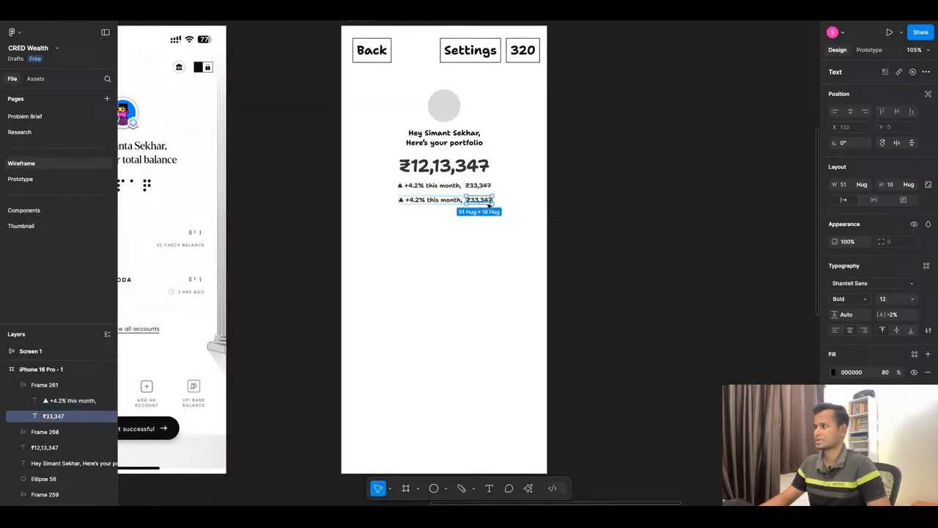
pyautogui.press('Delete')
# Replace the duplicated growth text with the copied line "Last synced: Today, 3:00 a.m.".
pyautogui.doubleClick(444, 200)
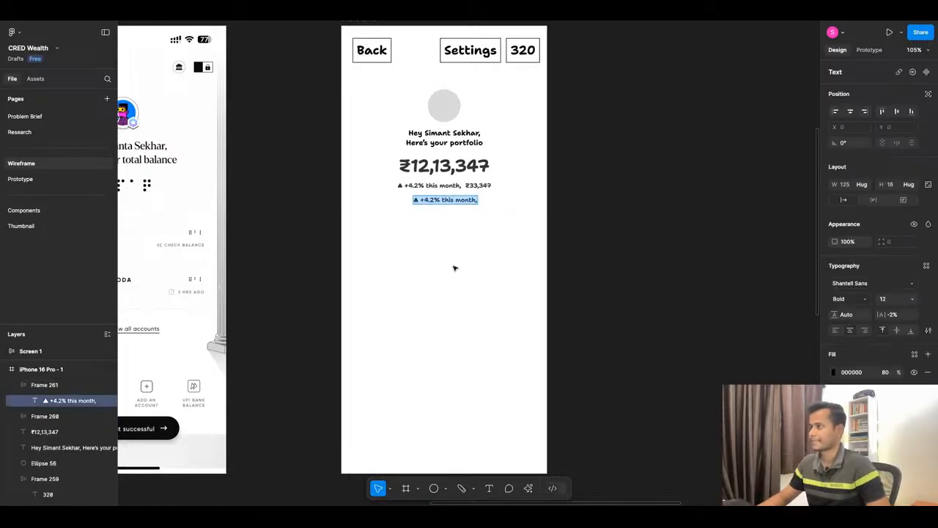
pyautogui.hotkey('ctrl', 'v')
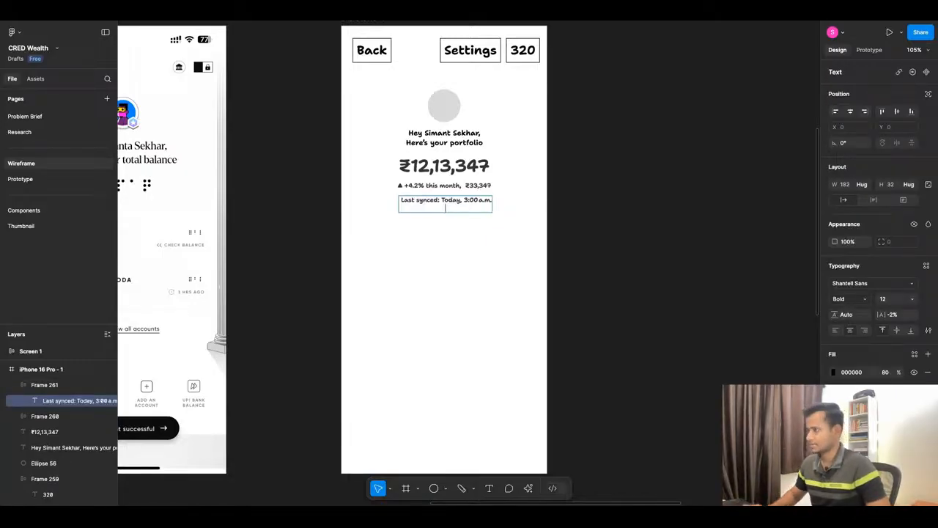
pyautogui.press('Escape')
pyautogui.press('Escape')
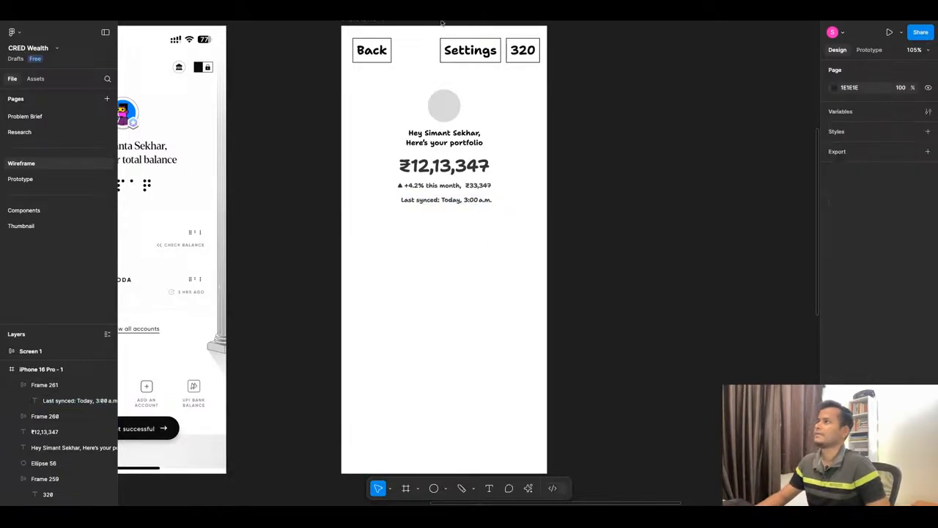
# Examine the "Asset Allocation Donut Chart" section in ChatGPT and compare it with the phone wireframe and reference screen in Figma.
pyautogui.press('super+Tab')
pyautogui.scroll(-1, 494, 318)
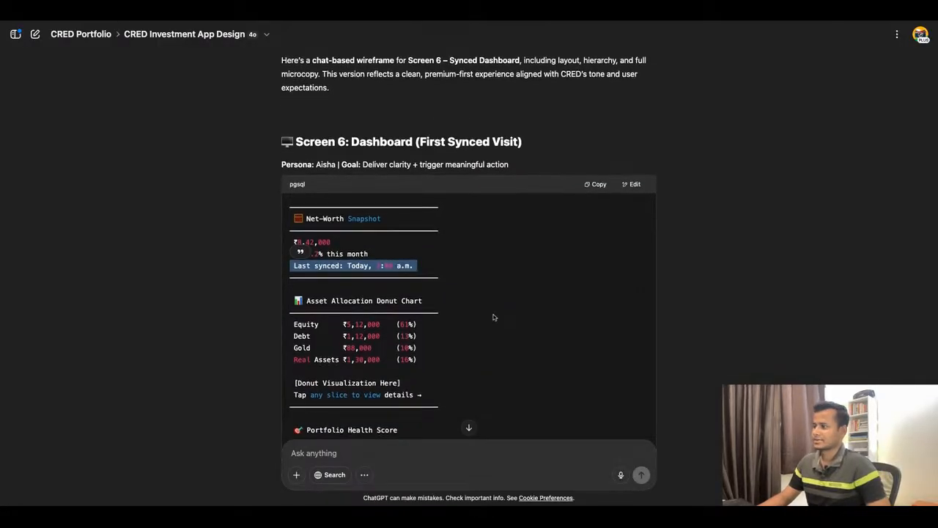
pyautogui.moveTo(305, 301); pyautogui.dragTo(423, 301)
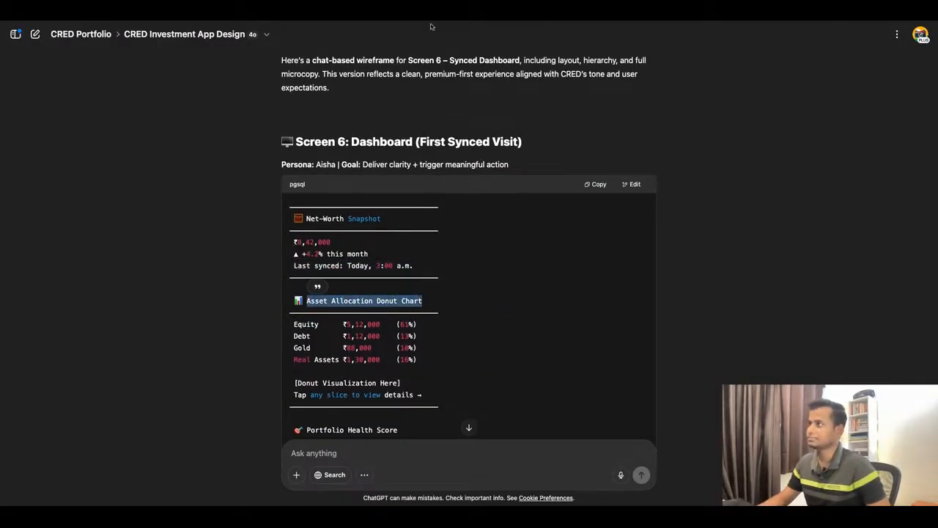
pyautogui.press('super+Tab')
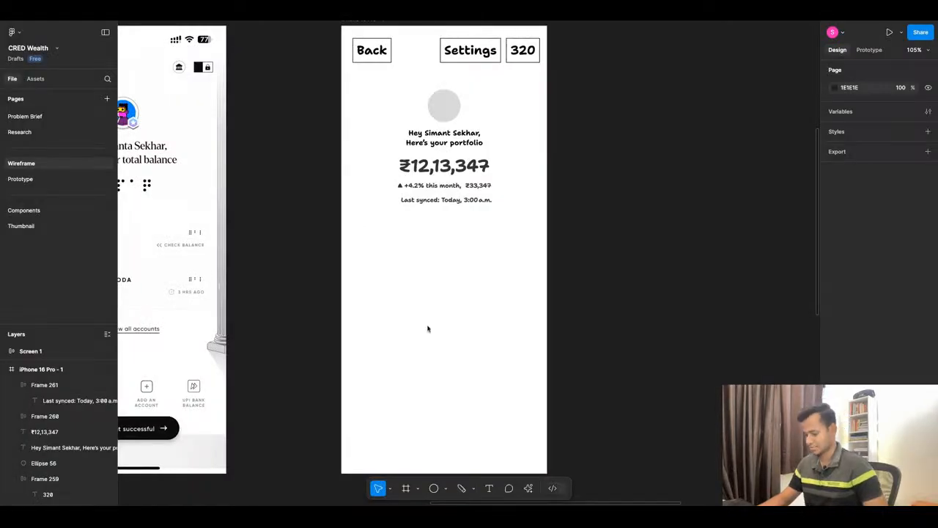
pyautogui.scroll(-5, 431, 322)
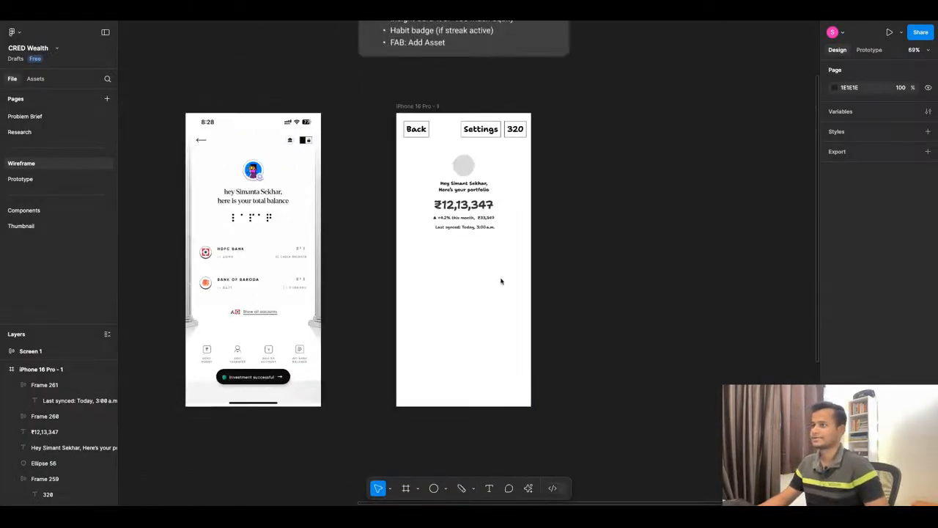
pyautogui.scroll(3, 206, 270)
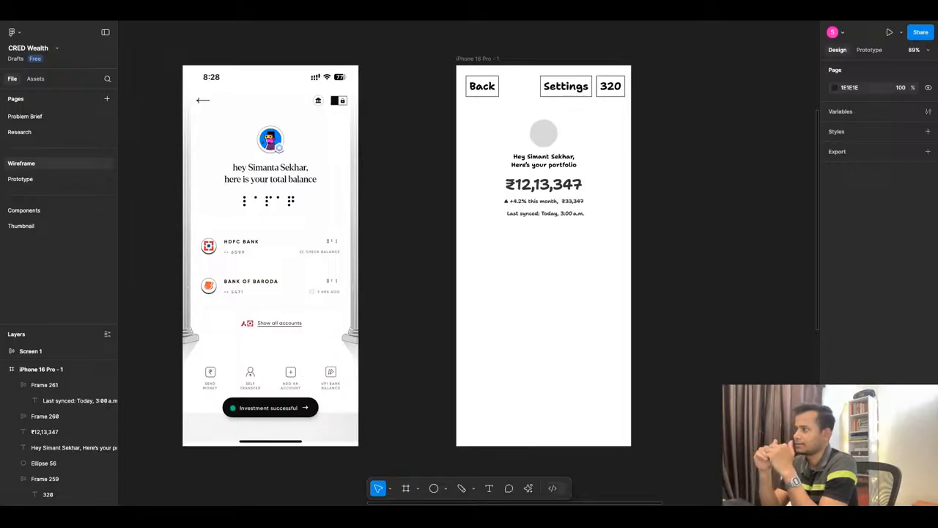
pyautogui.hotkey('ctrl', 'Tab')
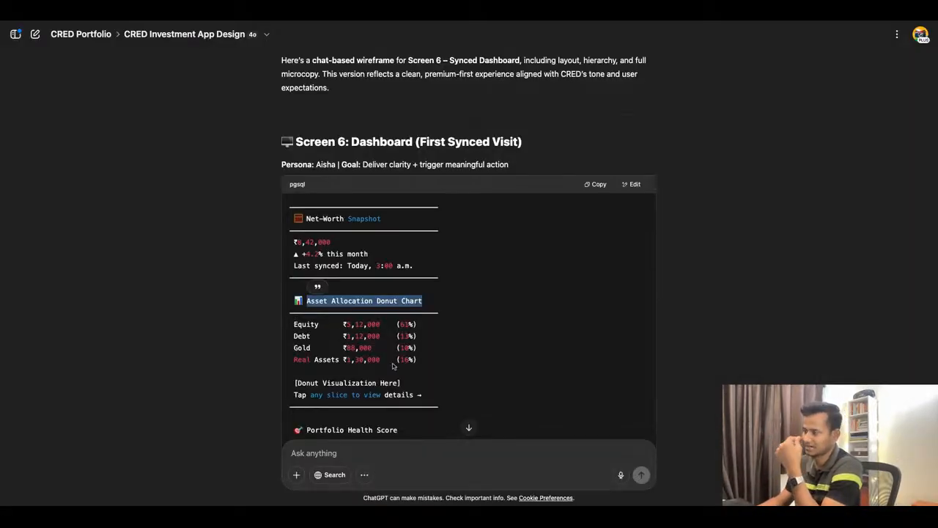
pyautogui.hotkey('ctrl', 'Tab')
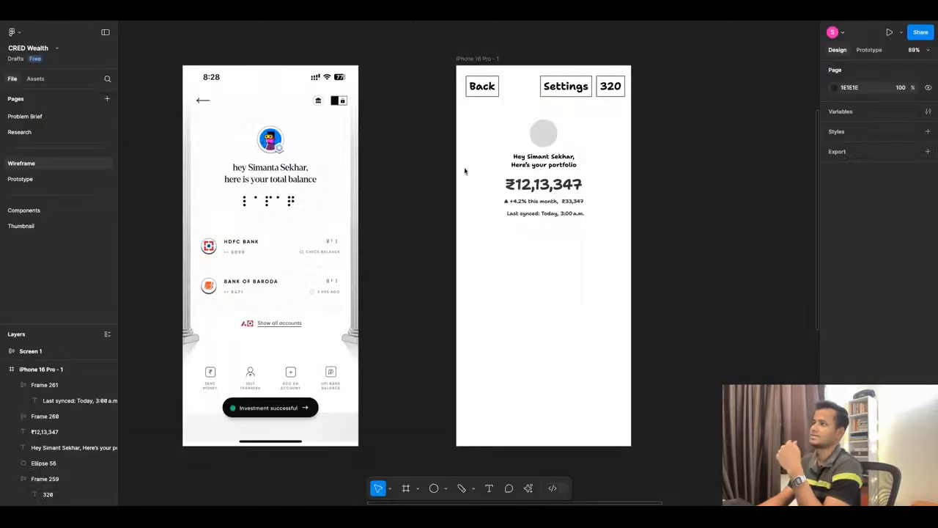
# Copy the first blue-header app screenshot group from the Research page and return to the Wireframe page.
pyautogui.scroll(-10, 507, 183)
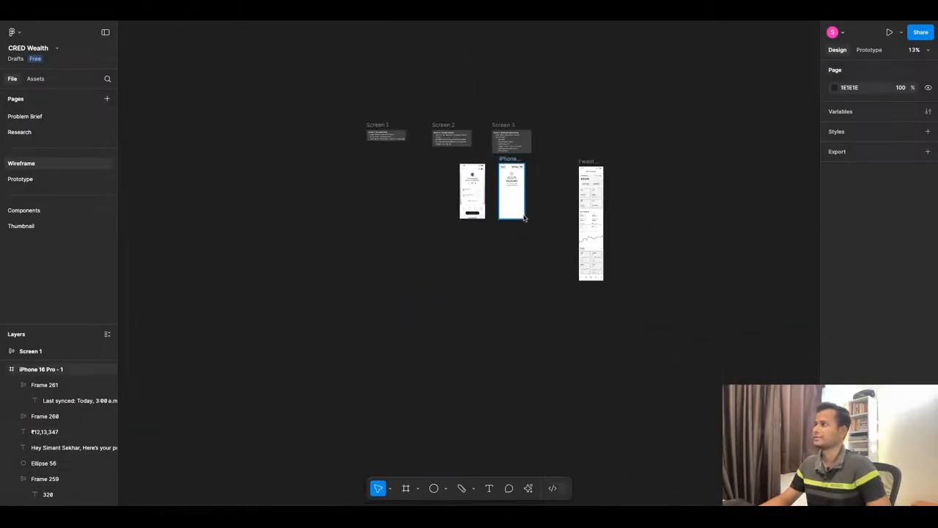
pyautogui.click(44, 132)
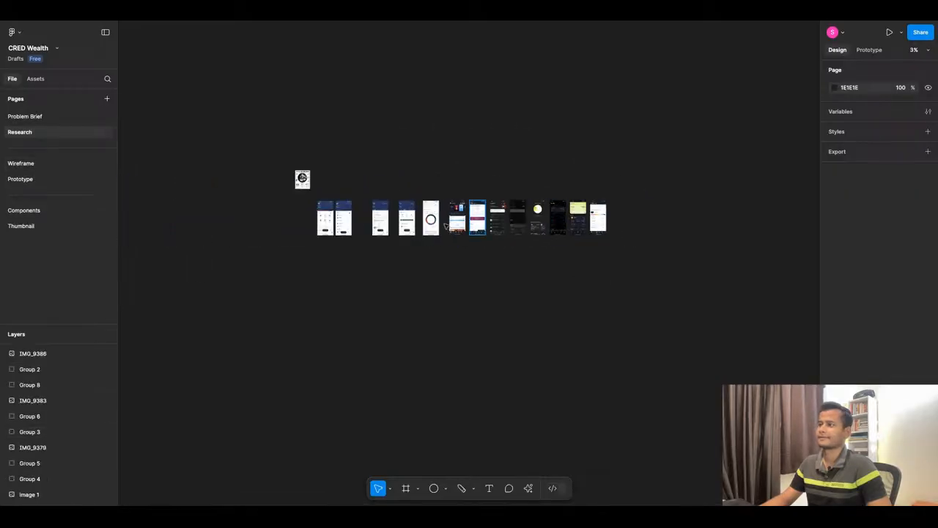
pyautogui.click(338, 187)
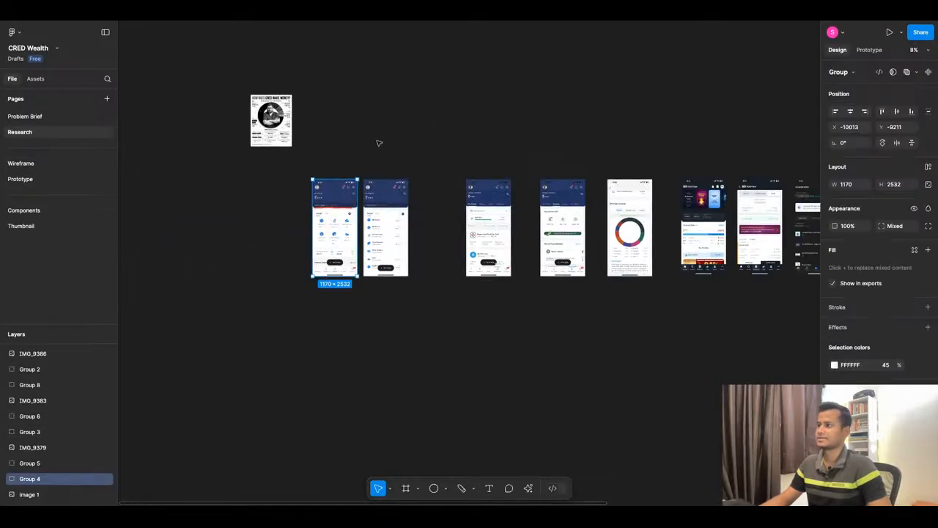
pyautogui.click(44, 163)
# Paste the screenshot group on the Wireframe page and place it beside the banking reference screen at X 21, Y 140.
pyautogui.scroll(10, 617, 237)
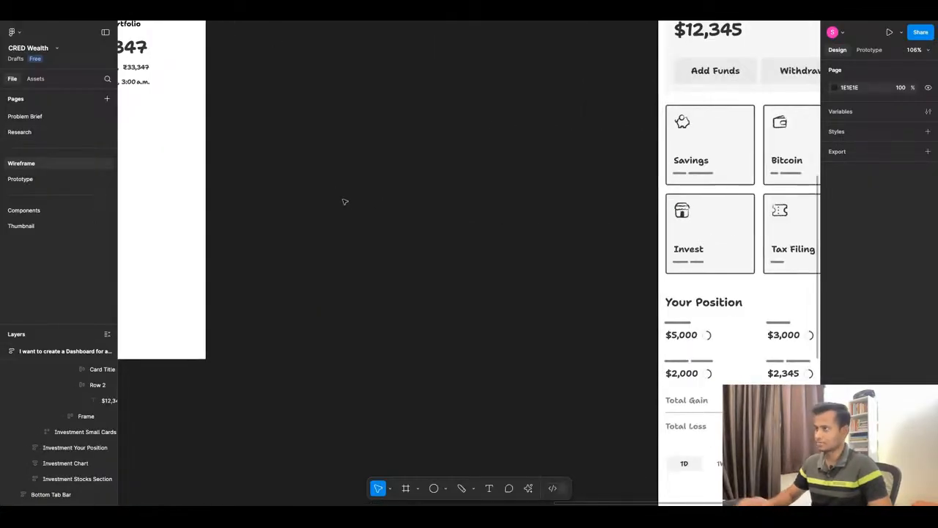
pyautogui.hotkey('ctrl', 'v')
pyautogui.scroll(-10, 516, 154)
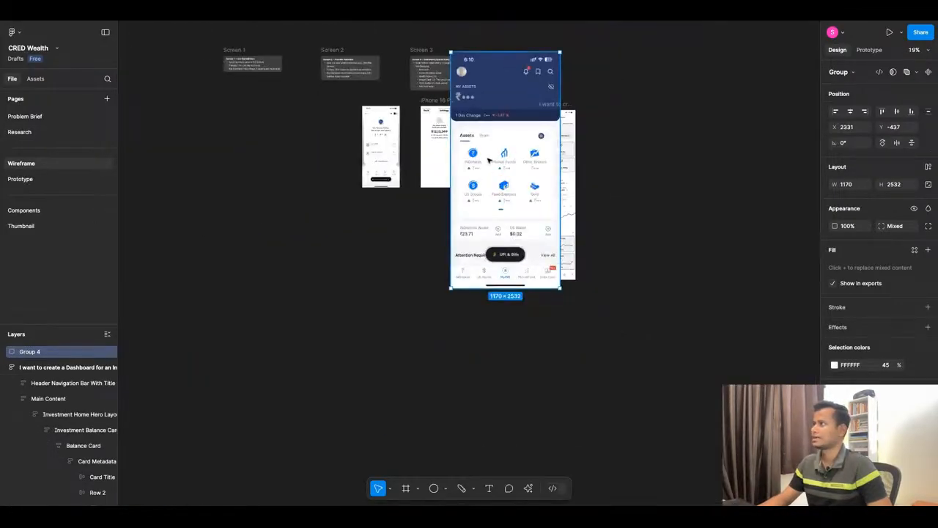
pyautogui.moveTo(489, 161)
pyautogui.mouseDown()
pyautogui.moveTo(344, 266)
pyautogui.moveTo(305, 203)
pyautogui.moveTo(275, 215)
pyautogui.mouseUp()
pyautogui.scroll(1, 330, 207)
pyautogui.scroll(5, 406, 134)
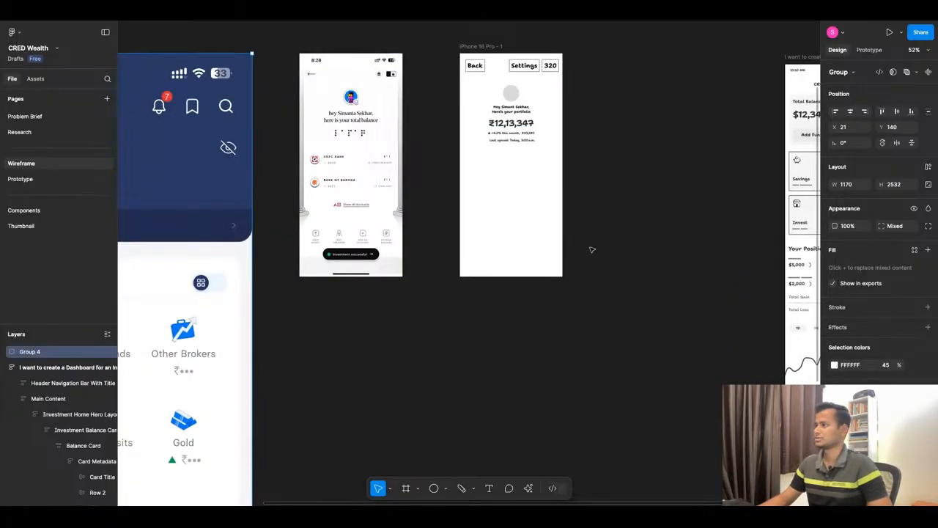
pyautogui.scroll(3, 591, 249)
# Review the dashboard sections in ChatGPT, from the net-worth snapshot through the footer and the microcopy style notes.
pyautogui.click(433, 14)
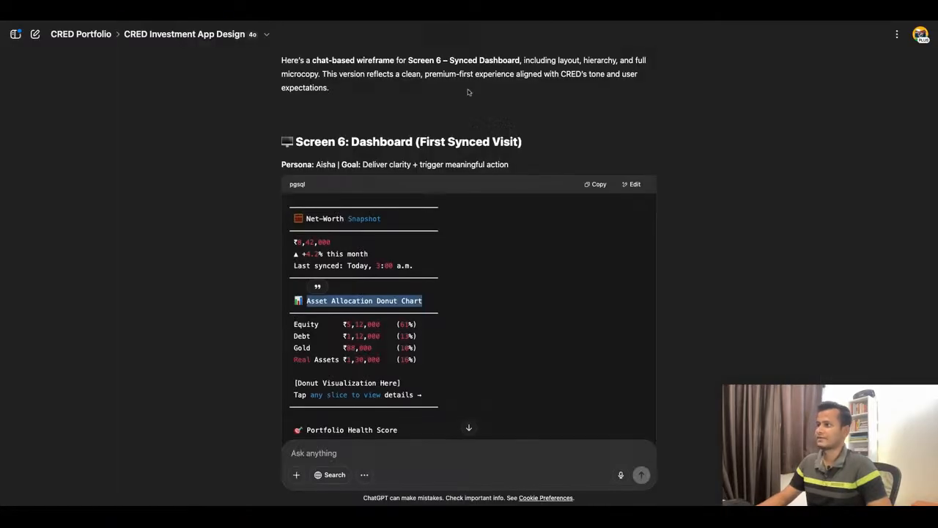
pyautogui.scroll(-4, 403, 290)
pyautogui.scroll(-5, 404, 290)
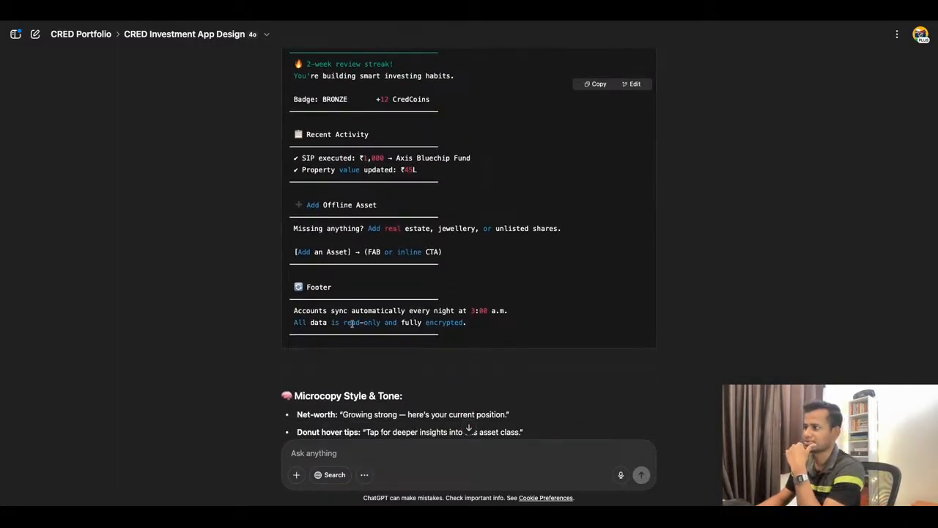
pyautogui.scroll(2, 490, 301)
pyautogui.scroll(5, 490, 301)
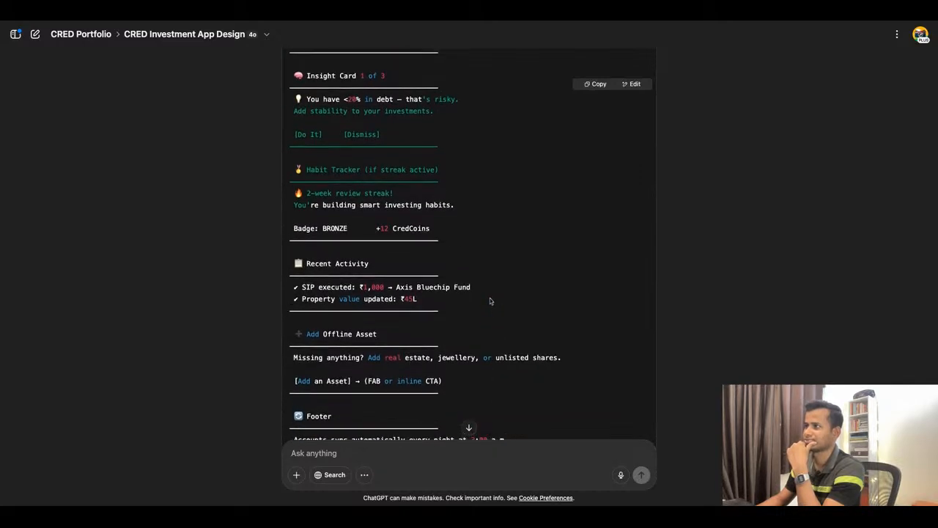
pyautogui.scroll(5, 469, 242)
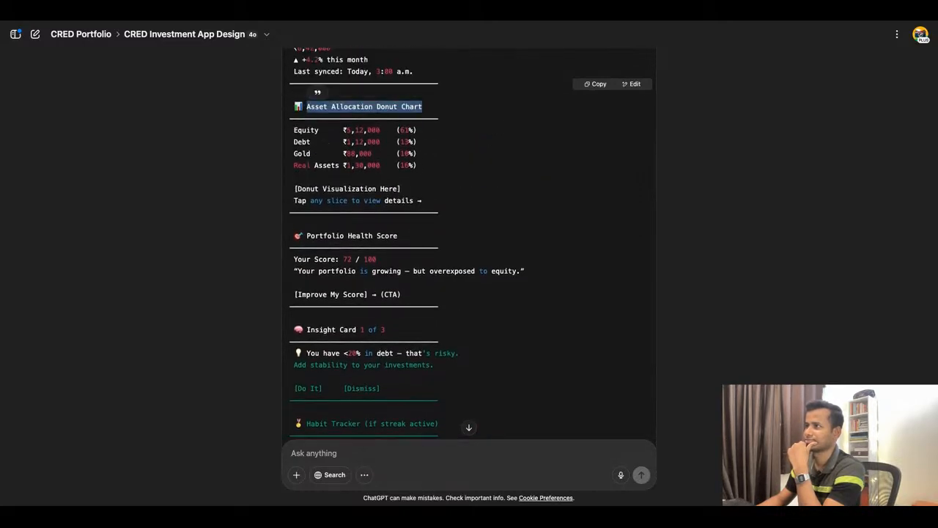
pyautogui.scroll(-3, 469, 246)
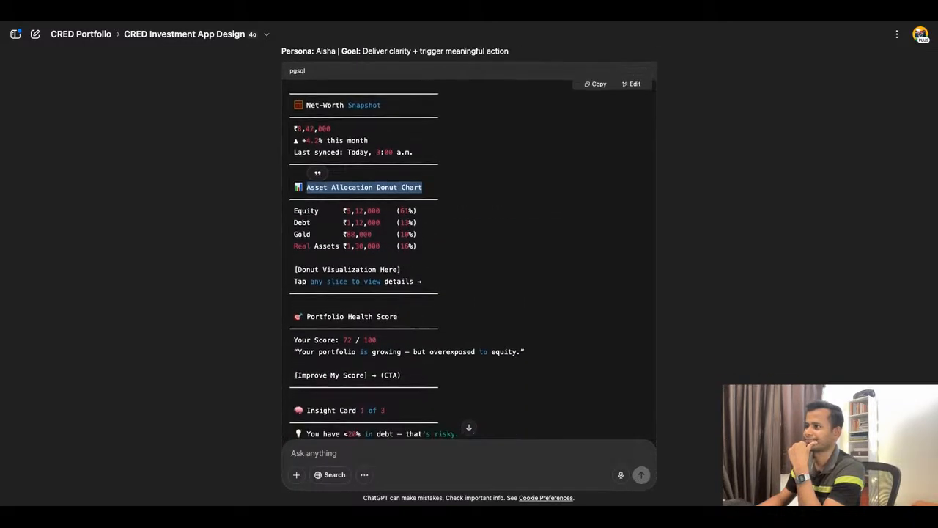
pyautogui.scroll(-5, 469, 246)
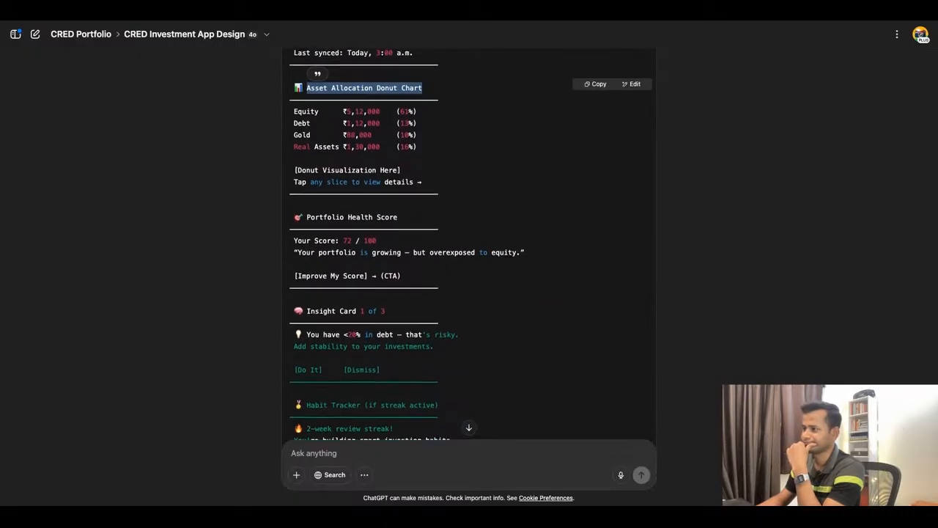
pyautogui.scroll(-5, 469, 245)
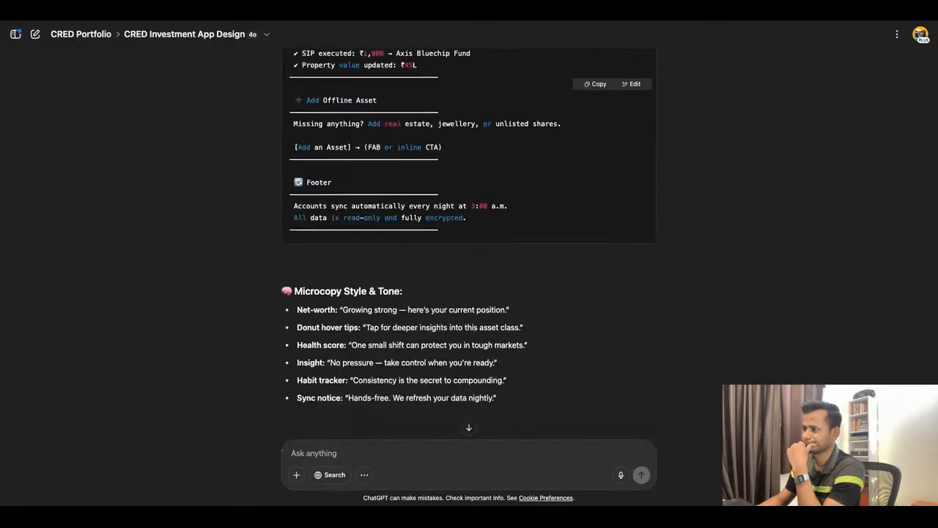
# Back in Figma, draw a small circle as a navigation icon placeholder near the lower-left corner of the phone frame.
pyautogui.click(372, 11)
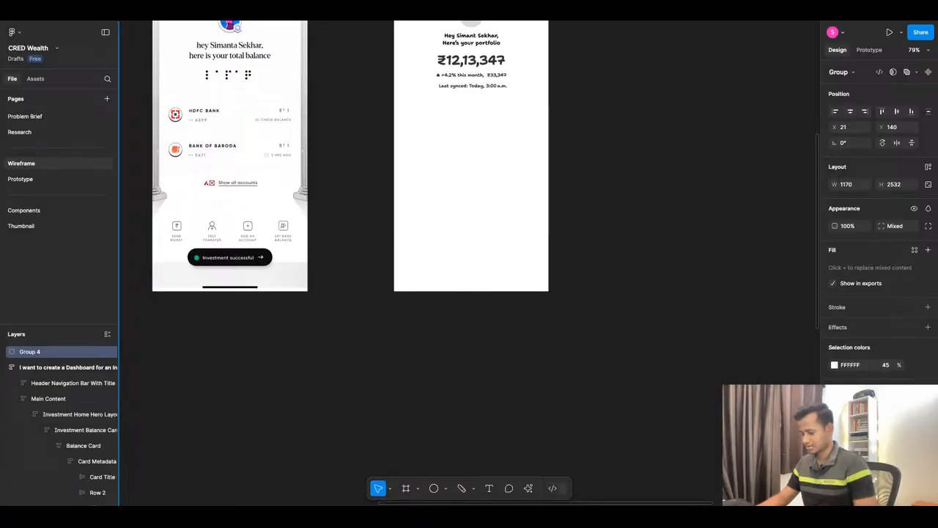
pyautogui.press('o')
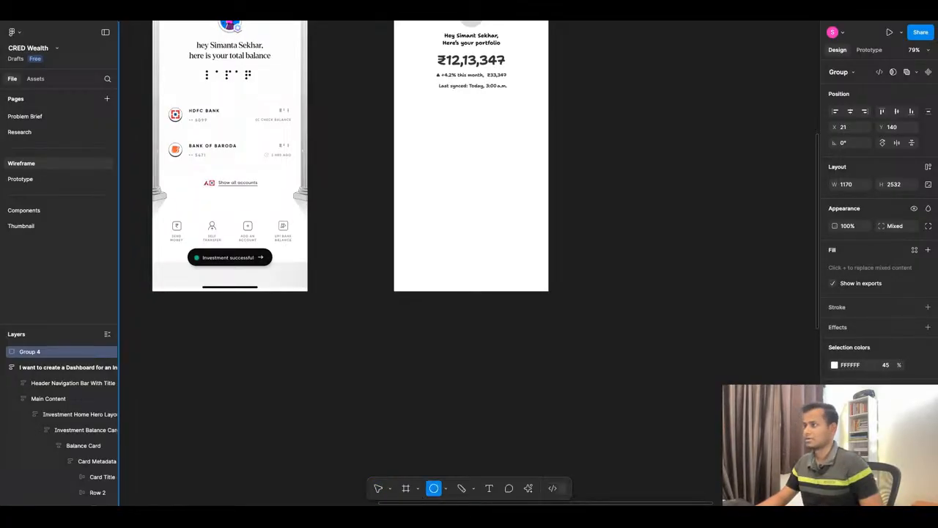
pyautogui.moveTo(412, 233); pyautogui.dragTo(428, 249)
pyautogui.click(427, 266)
pyautogui.scroll(5, 415, 245)
pyautogui.scroll(5, 415, 245)
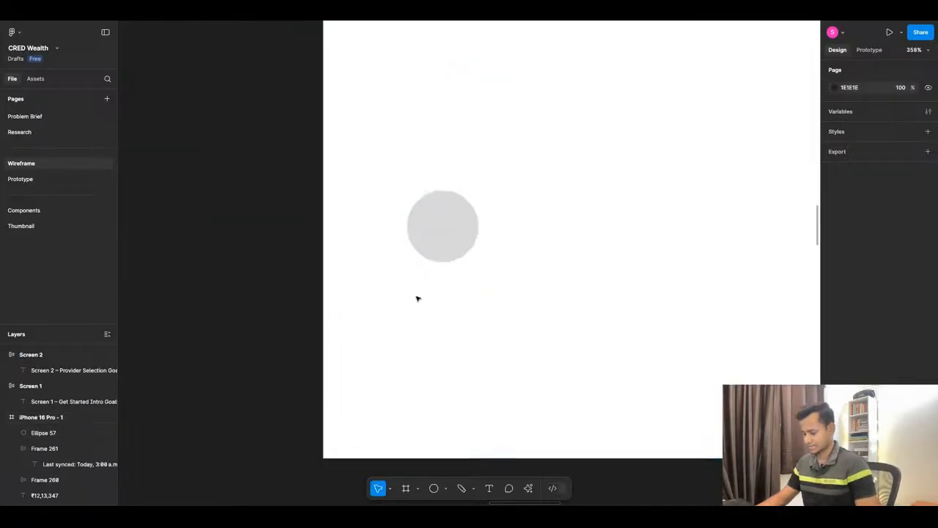
# Add the text label "Portfolio" and center it just below the new circle at X 42, Y 769.
pyautogui.press('t')
pyautogui.click(446, 374)
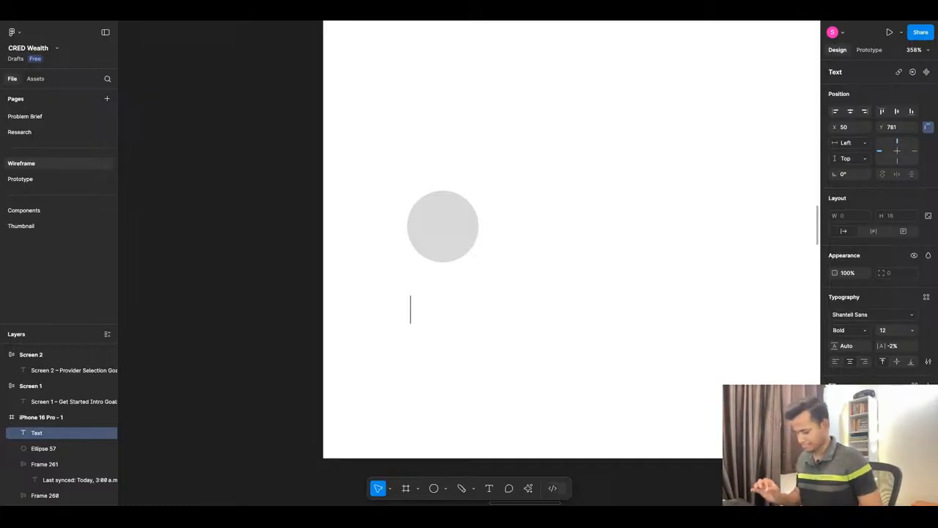
pyautogui.write('Portfolio')
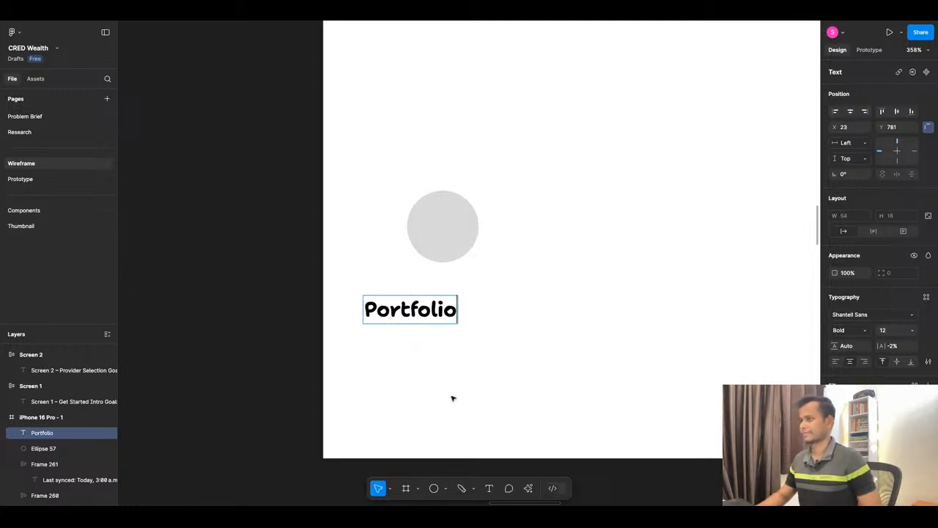
pyautogui.press('Escape')
pyautogui.moveTo(412, 310); pyautogui.dragTo(445, 288)
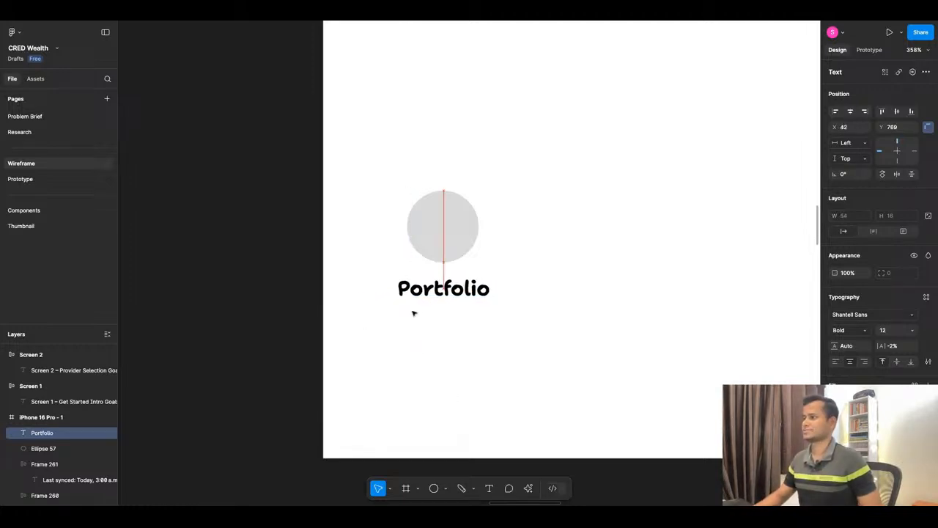
# Combine the circle and the "Portfolio" label into one vertical auto layout item.
pyautogui.keyDown('shift'); pyautogui.click(447, 243); pyautogui.keyUp('shift')
pyautogui.hotkey('shift', 'a')
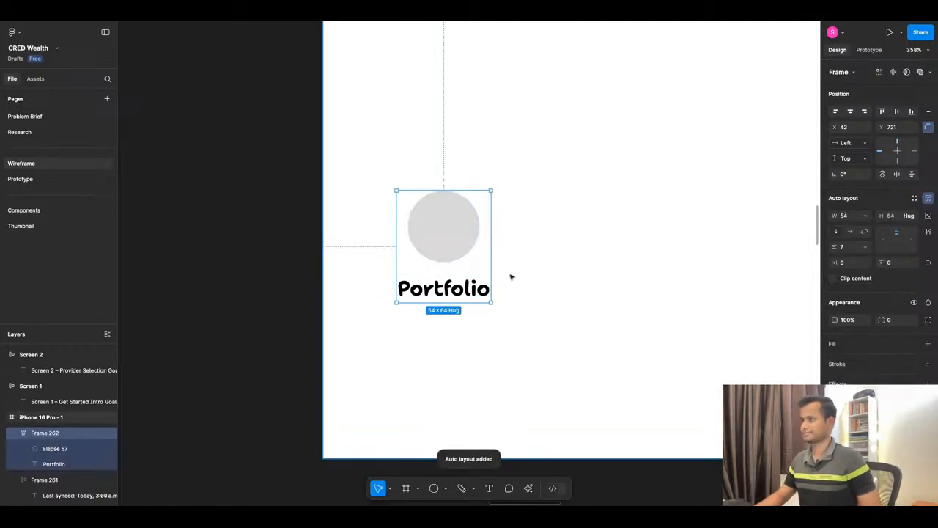
pyautogui.scroll(-5, 508, 274)
pyautogui.scroll(3, 550, 266)
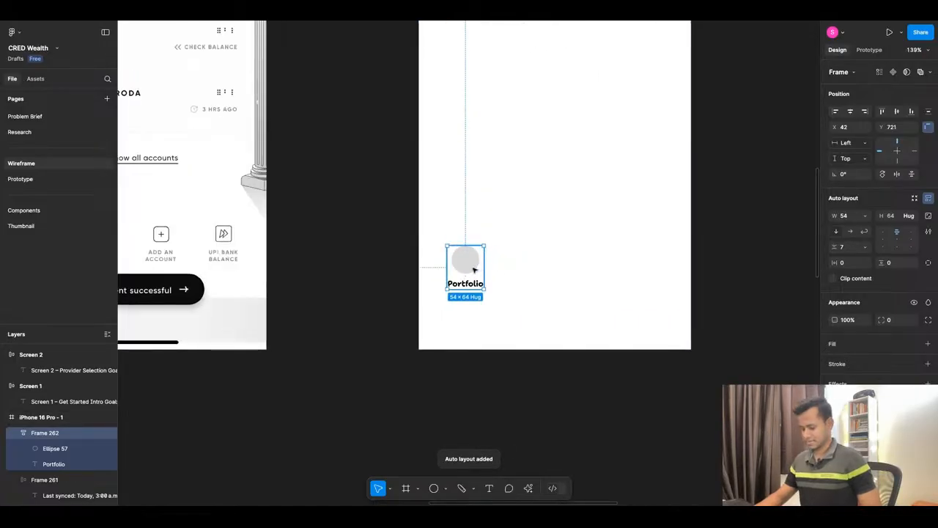
# Duplicate the Portfolio navigation item to its right and relabel the copy "Optimize".
pyautogui.click(474, 270)
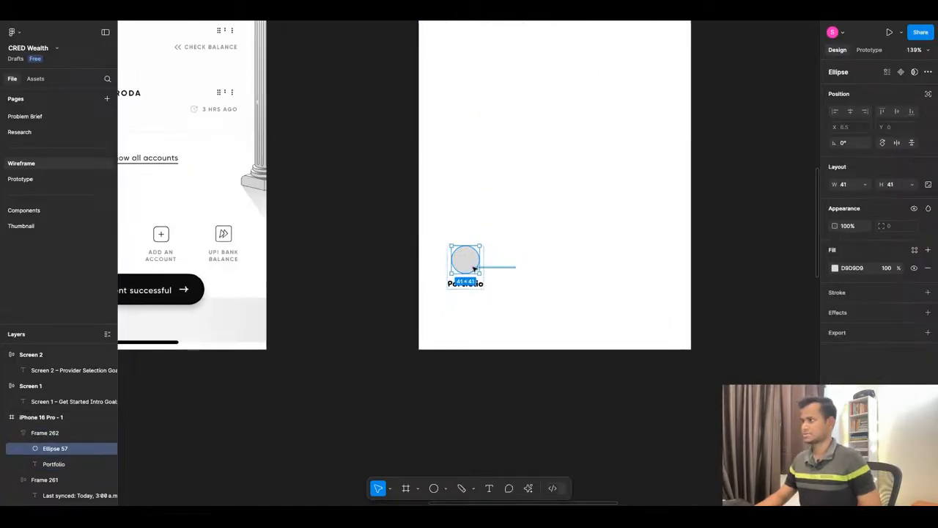
pyautogui.press('Escape')
pyautogui.click(472, 270)
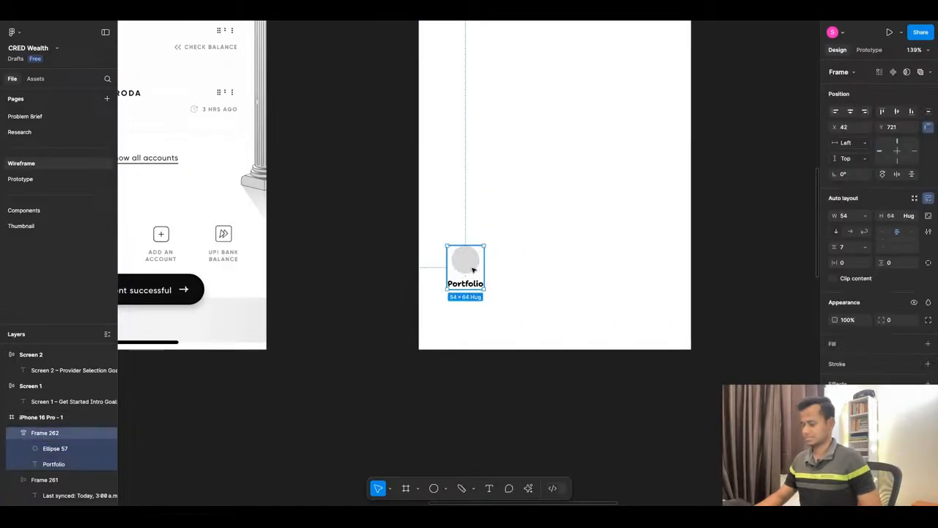
pyautogui.moveTo(472, 267); pyautogui.dragTo(521, 267)
pyautogui.doubleClick(514, 283)
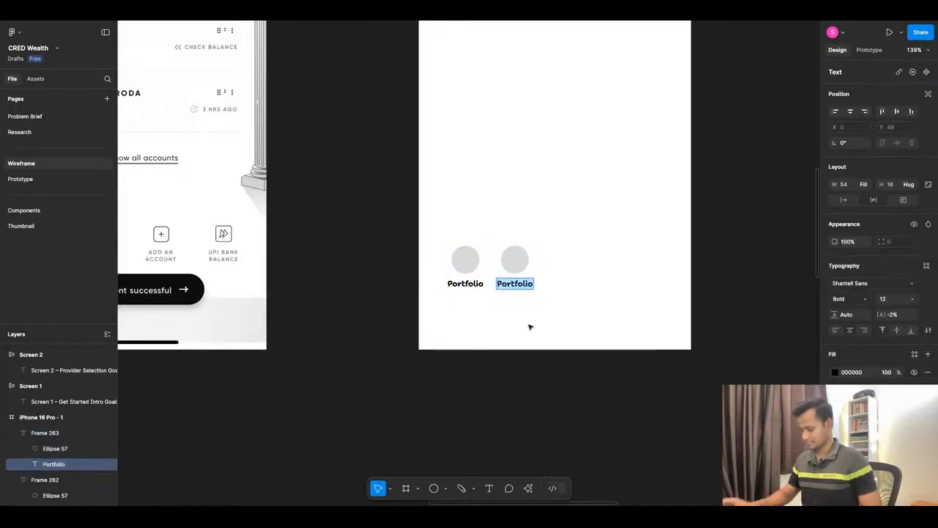
pyautogui.write('Optimize')
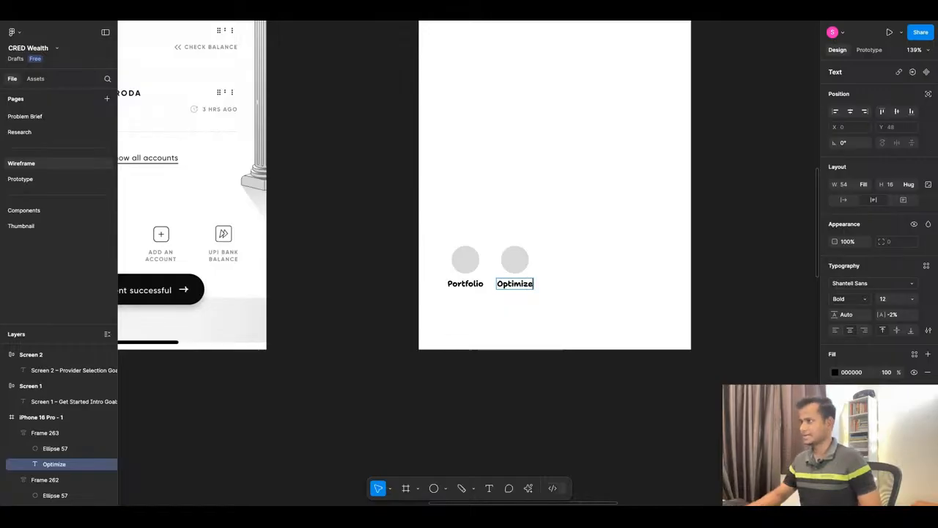
pyautogui.click(547, 330)
# Try a third navigation item copied from Optimize with the label "Se", and delete it.
pyautogui.click(516, 269)
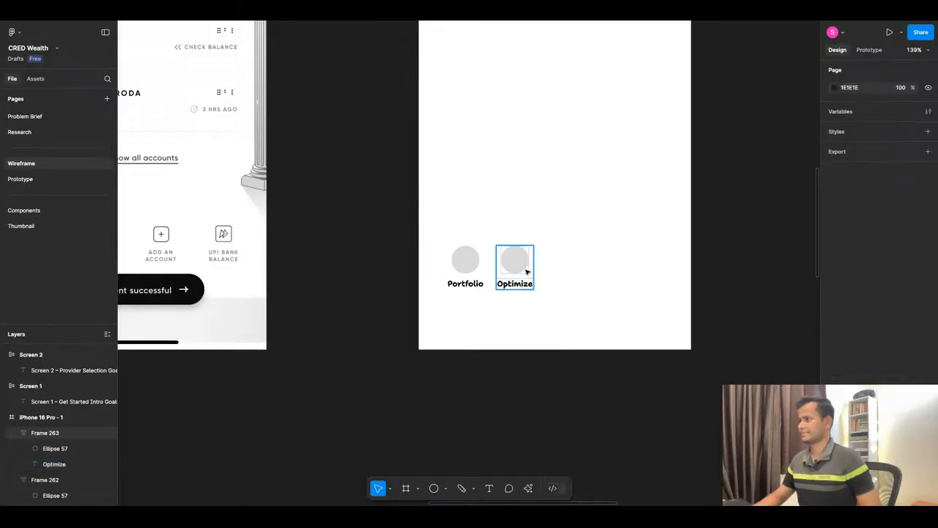
pyautogui.moveTo(515, 266); pyautogui.dragTo(579, 263)
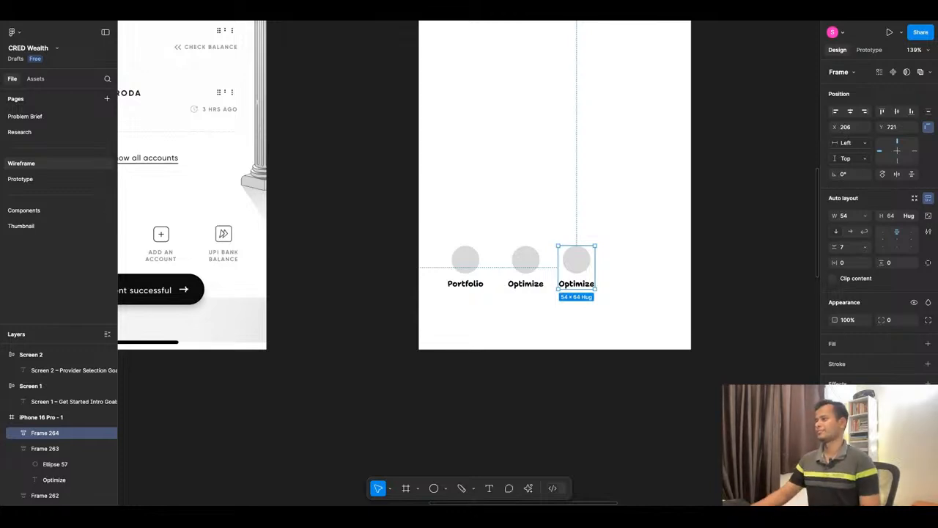
pyautogui.doubleClick(576, 283)
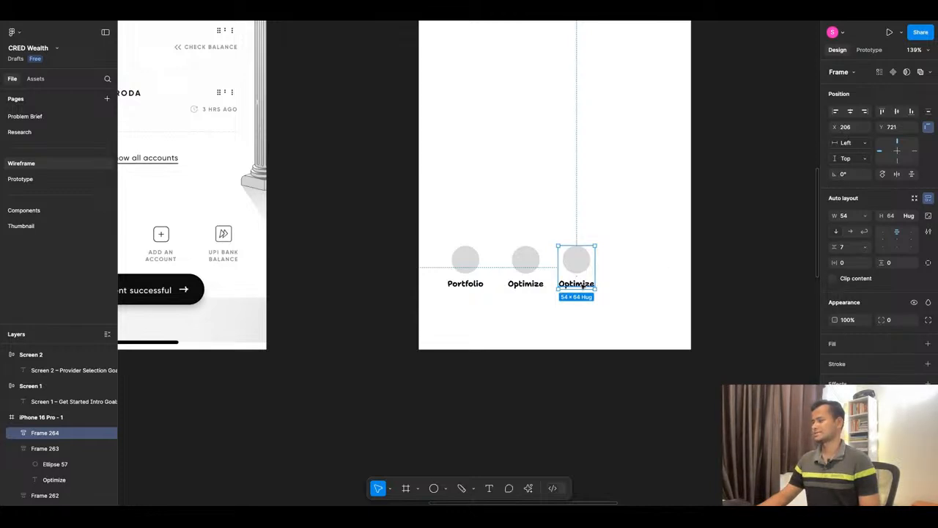
pyautogui.write('Se')
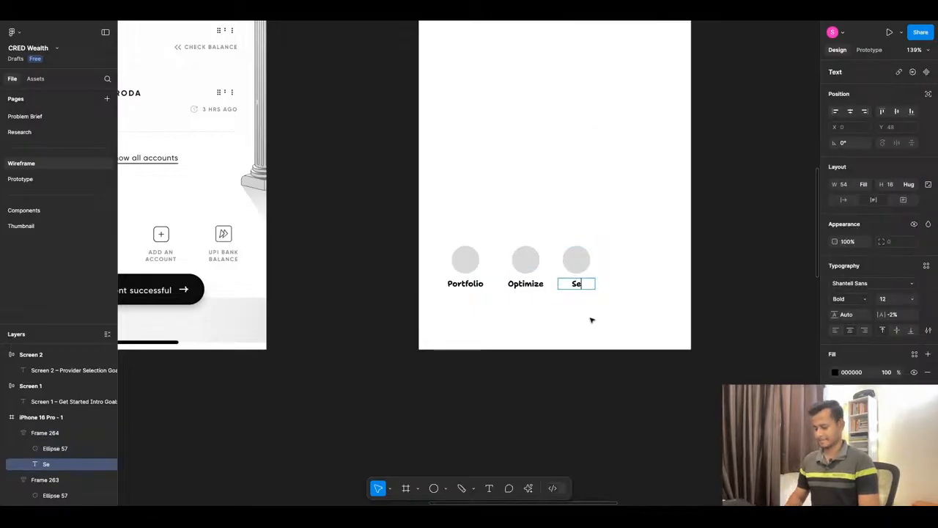
pyautogui.click(550, 331)
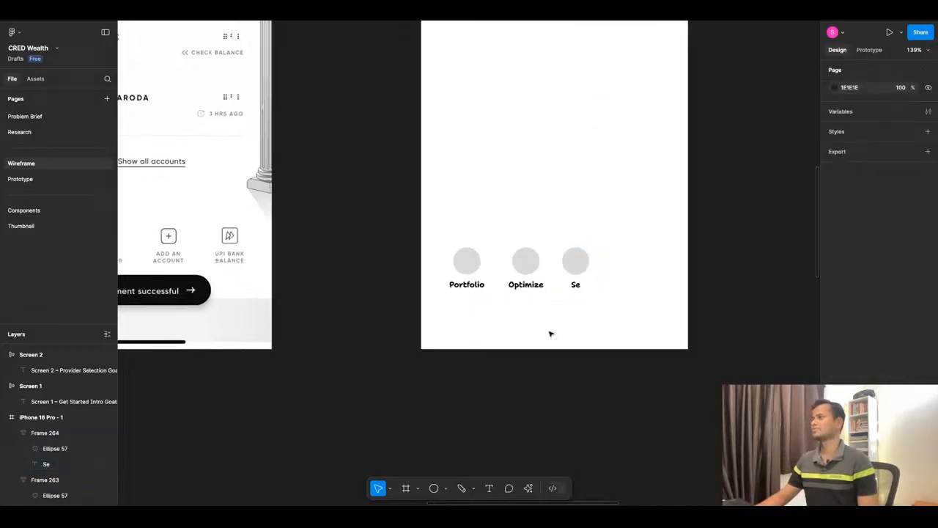
pyautogui.scroll(-5, 579, 308)
pyautogui.scroll(5, 608, 313)
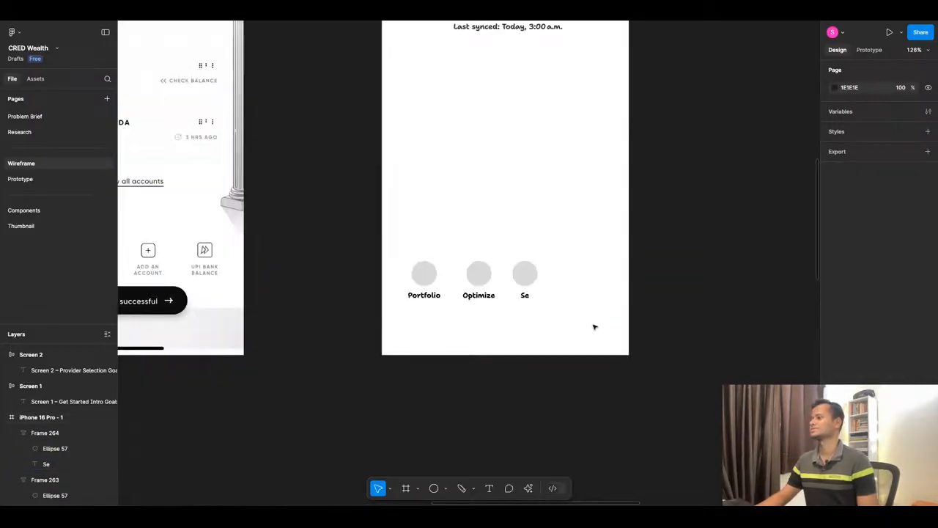
pyautogui.click(526, 290)
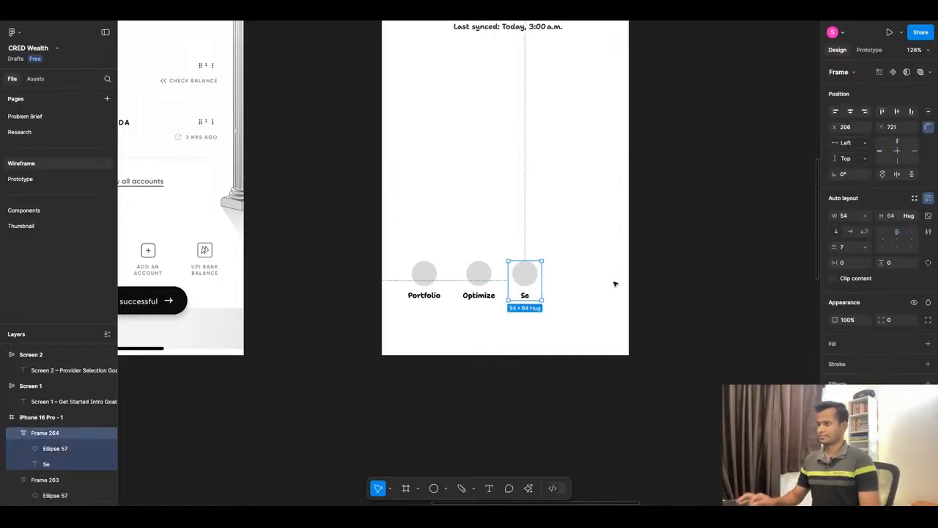
pyautogui.press('Delete')
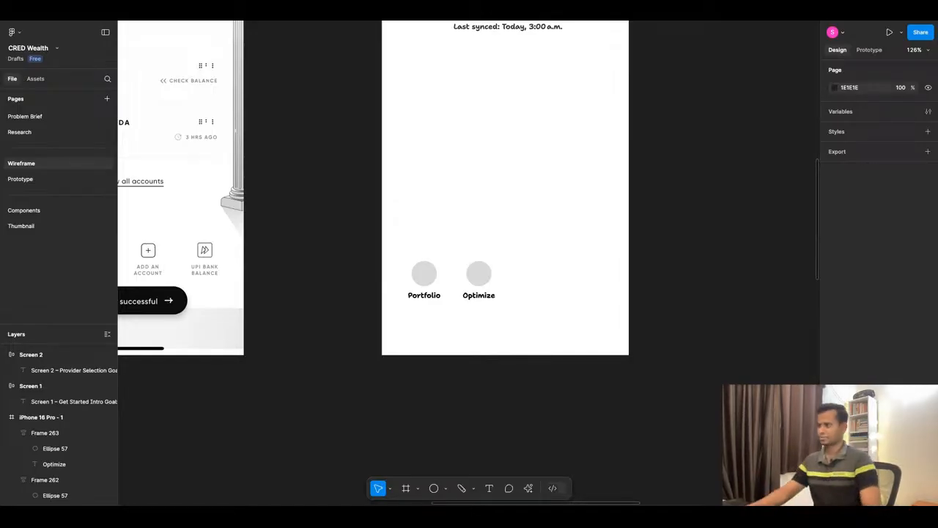
pyautogui.moveTo(416, 258); pyautogui.dragTo(371, 240)
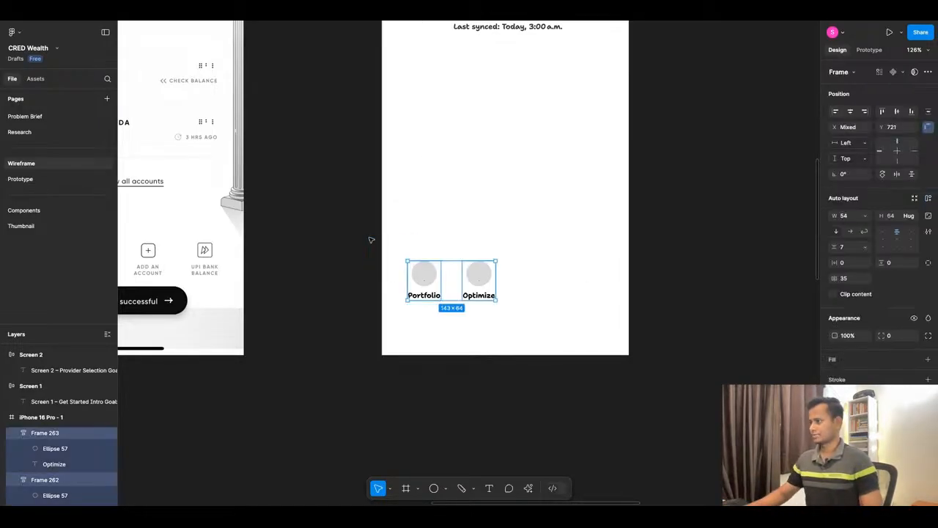
pyautogui.press('Delete')
pyautogui.scroll(3, 549, 345)
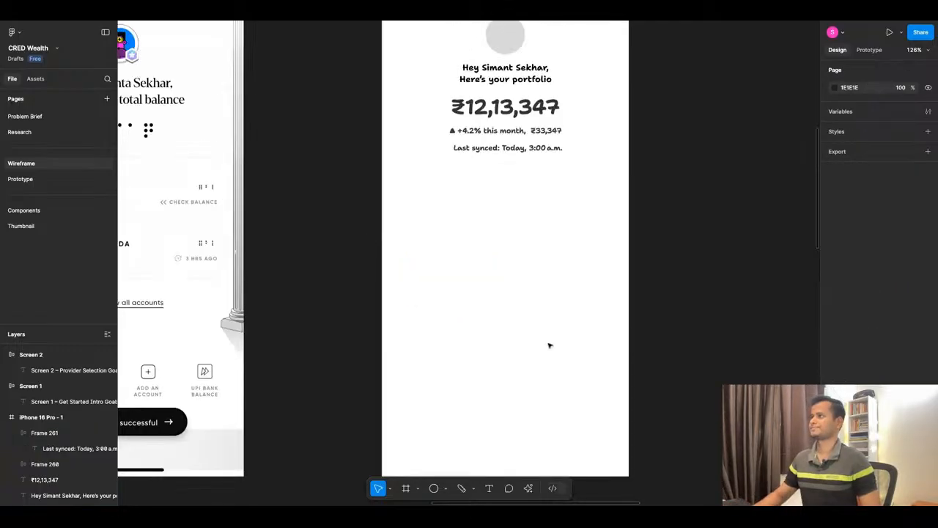
pyautogui.scroll(-1, 521, 350)
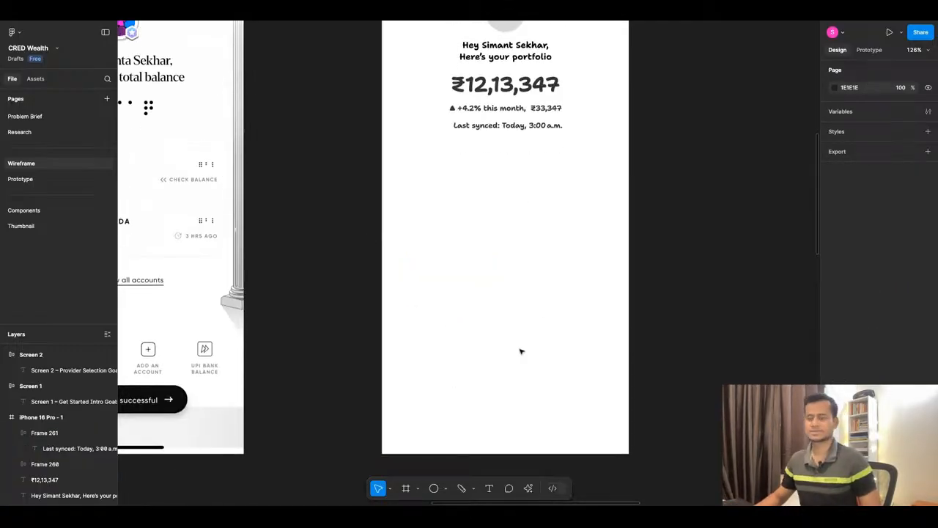
pyautogui.scroll(-1, 522, 351)
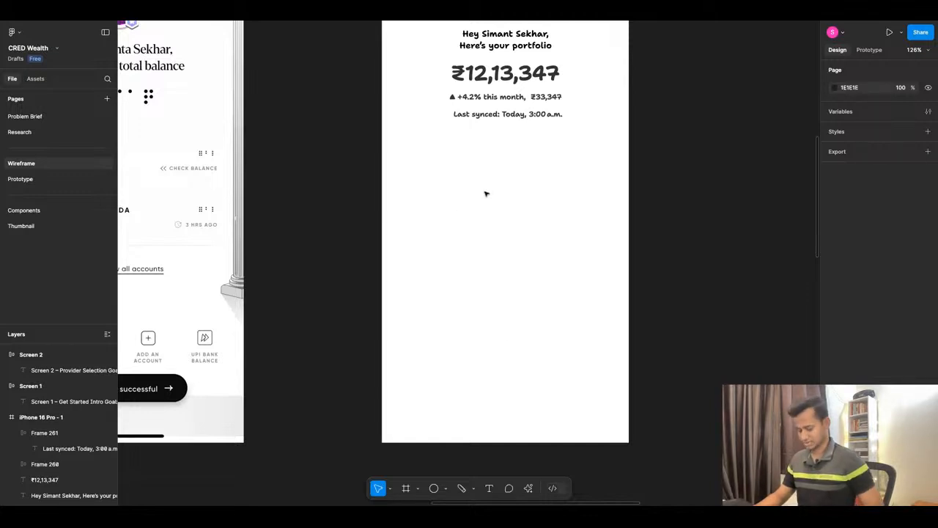
pyautogui.hotkey('ctrl', 'v')
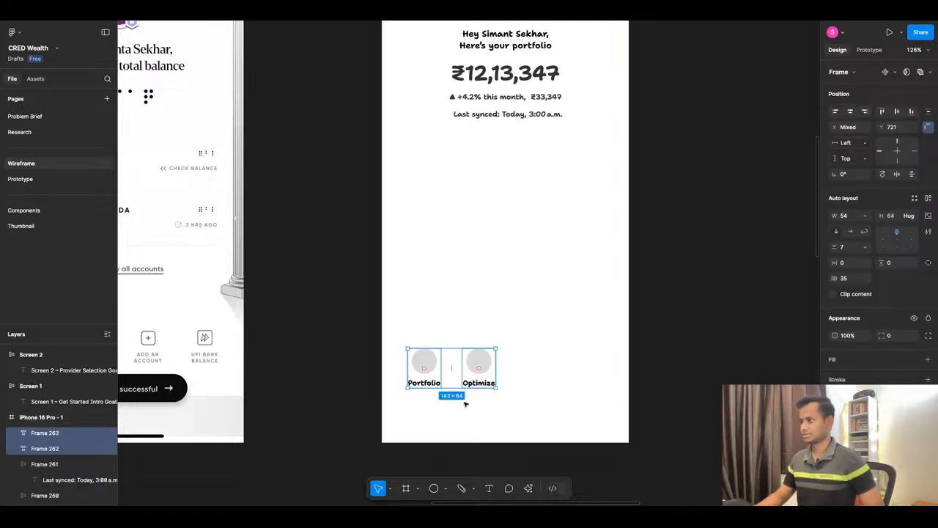
# Move the Portfolio item straight up to sit below the "Last synced" line in the phone frame.
pyautogui.click(416, 444)
pyautogui.moveTo(431, 370); pyautogui.dragTo(431, 164)
pyautogui.click(452, 228)
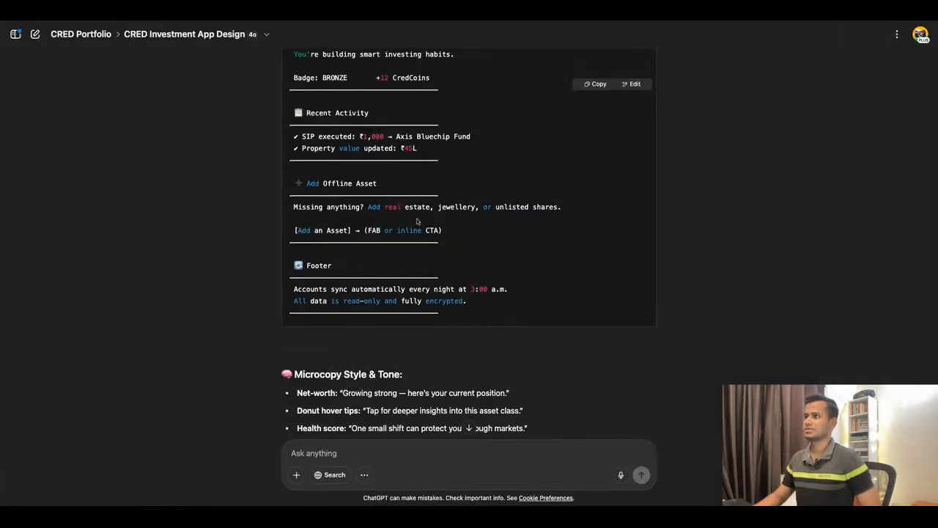
# Consult the asset allocation section in ChatGPT and relabel the moved Portfolio item in Figma as "Equity".
pyautogui.scroll(8, 417, 221)
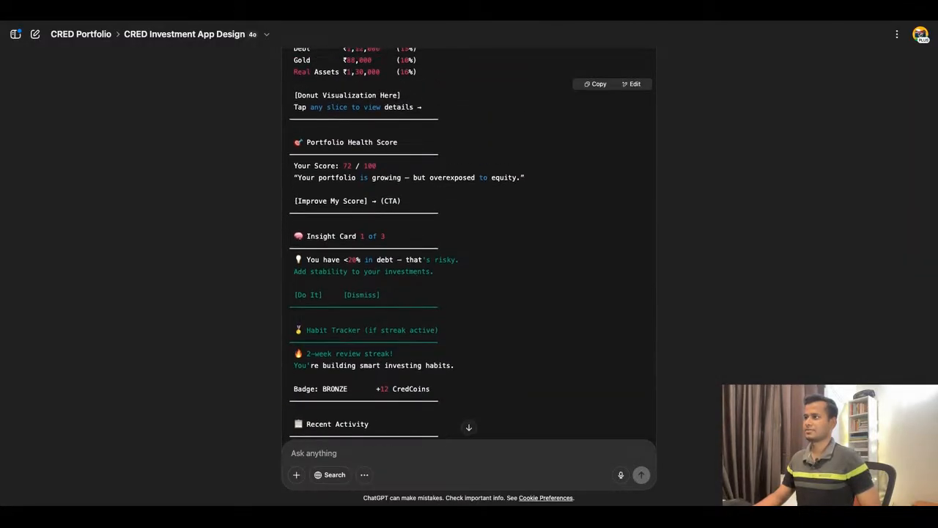
pyautogui.scroll(4, 302, 189)
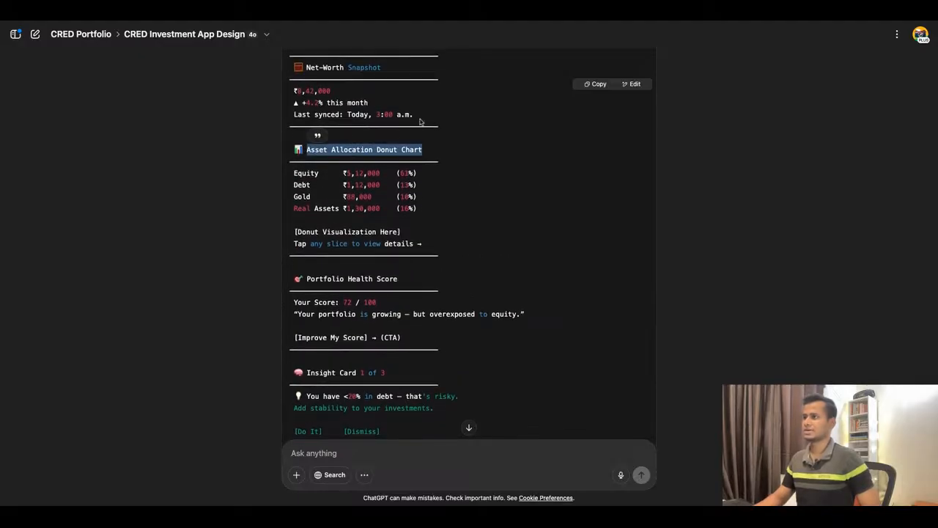
pyautogui.click(356, 22)
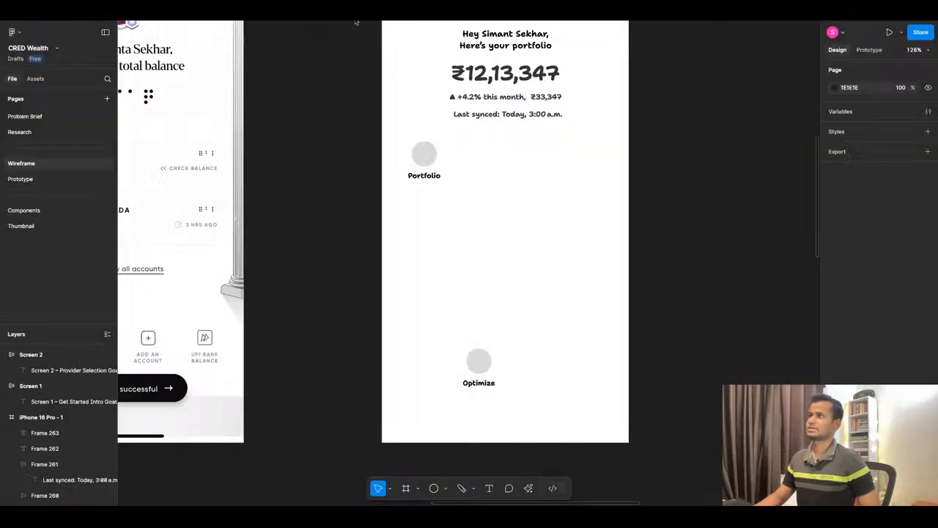
pyautogui.click(430, 181)
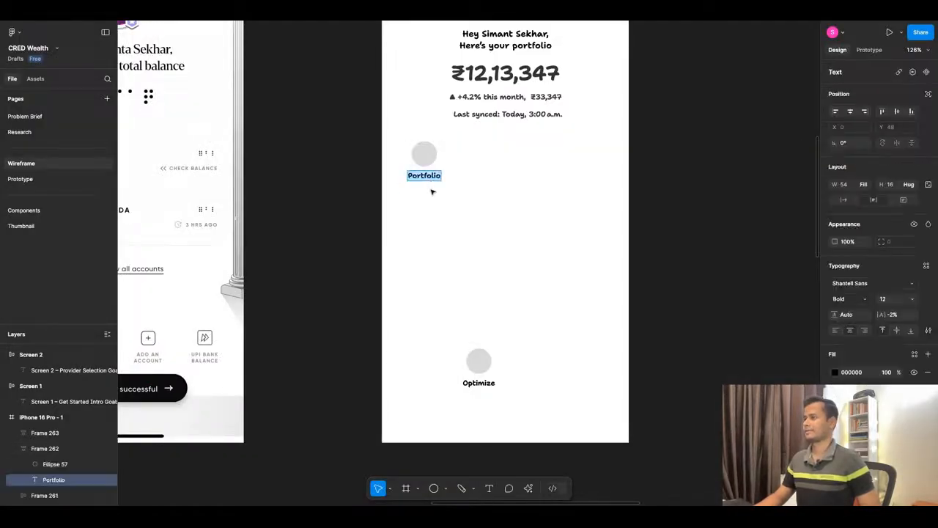
pyautogui.write('Equity')
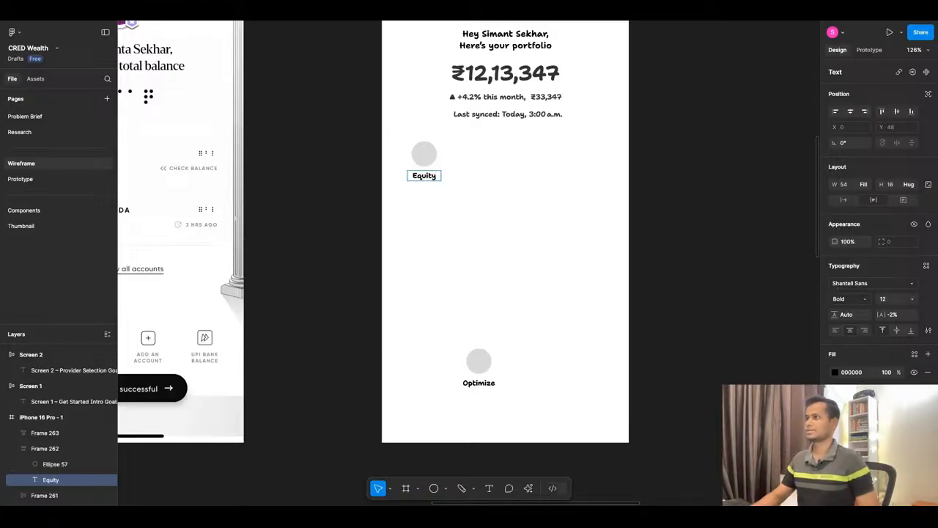
pyautogui.press('Escape')
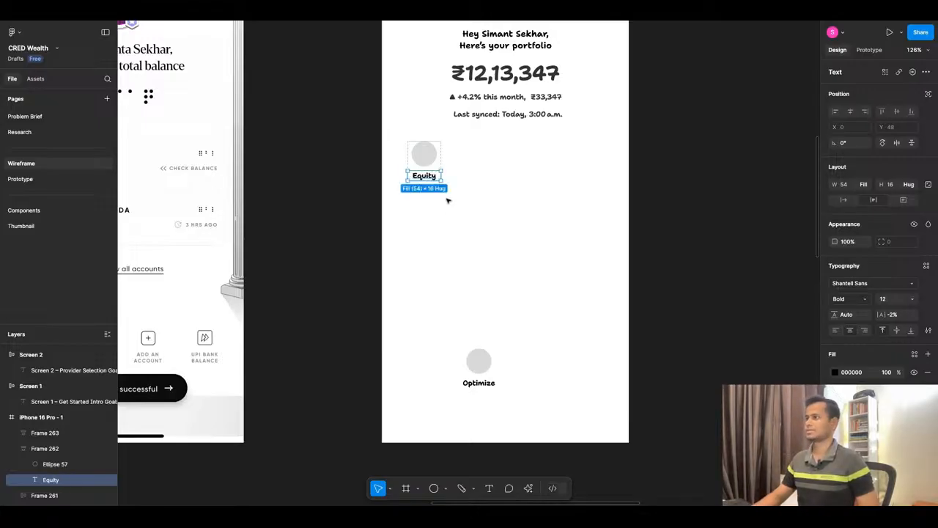
# Duplicate the "Equity" label directly beneath itself inside the same auto layout item.
pyautogui.click(446, 199)
pyautogui.click(433, 179)
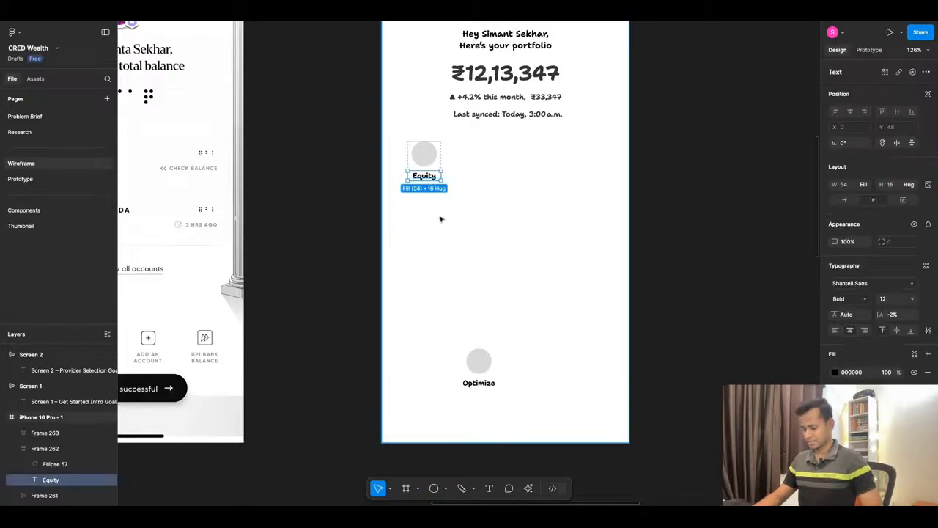
pyautogui.hotkey('ctrl', 'd')
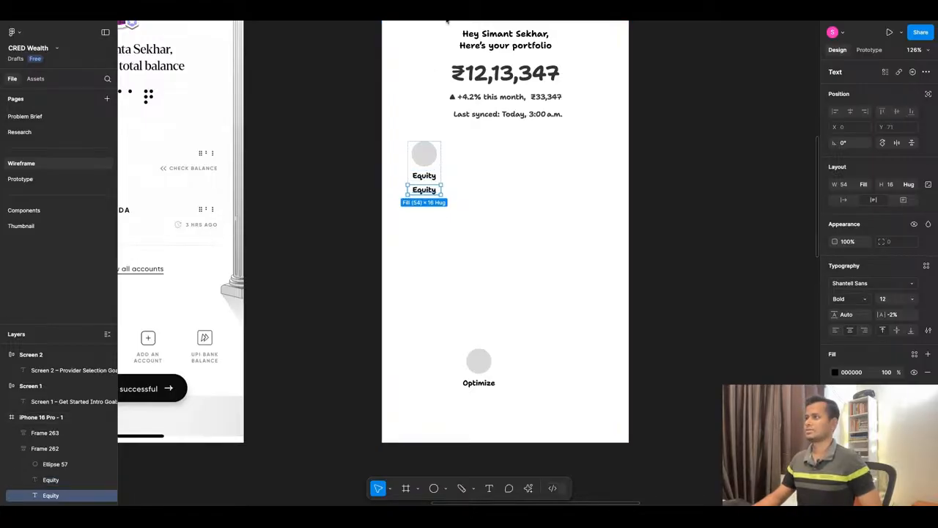
# Copy the rupee sign and leading digit of the Equity amount from the asset allocation list in ChatGPT.
pyautogui.press('super+Tab')
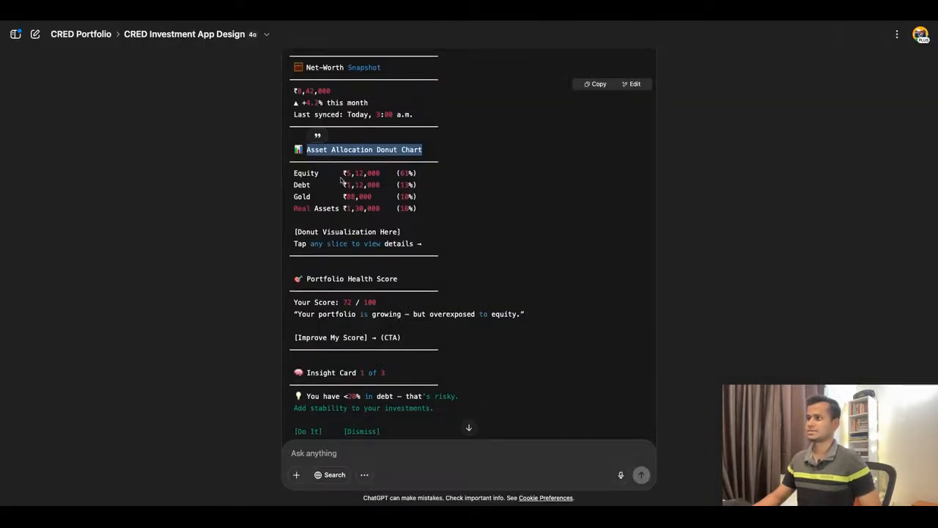
pyautogui.moveTo(343, 174); pyautogui.dragTo(361, 173)
pyautogui.press('super+Tab')
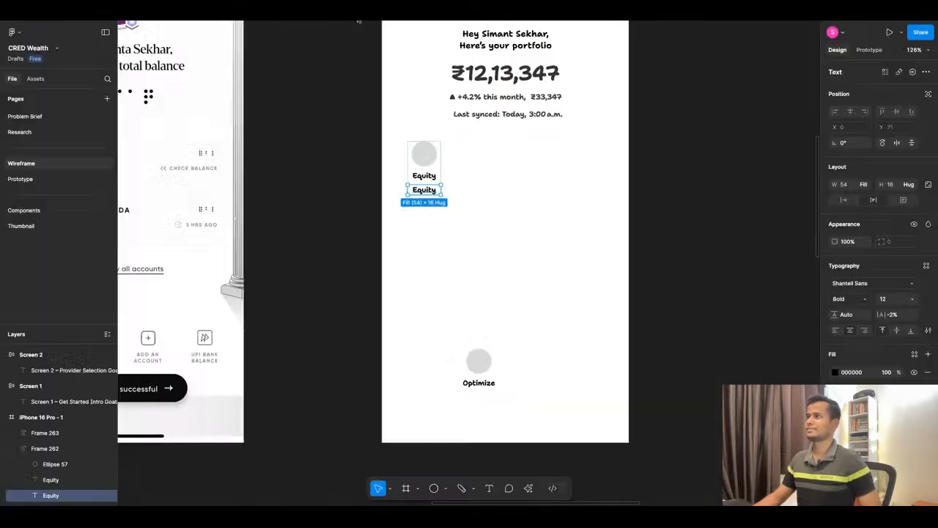
pyautogui.press('Return')
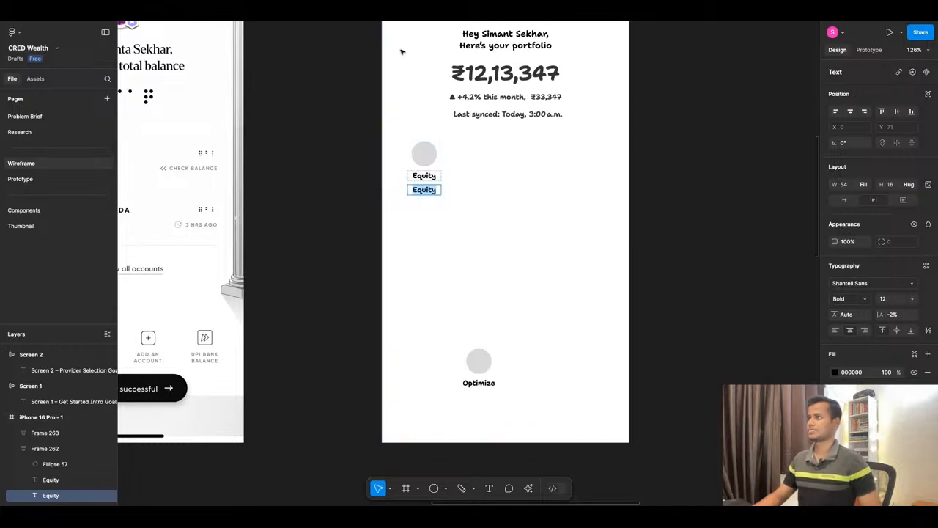
pyautogui.press('super+Tab')
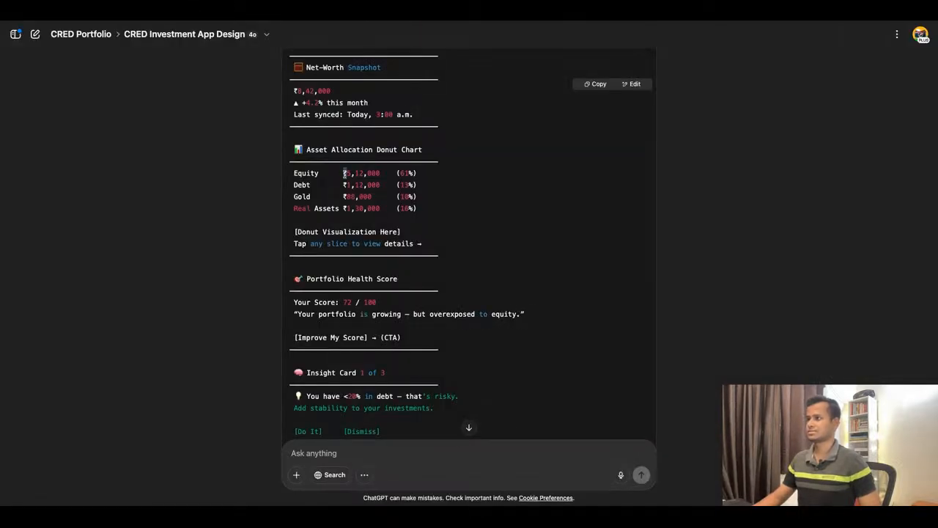
pyautogui.moveTo(344, 173); pyautogui.dragTo(354, 174)
pyautogui.press('super+c')
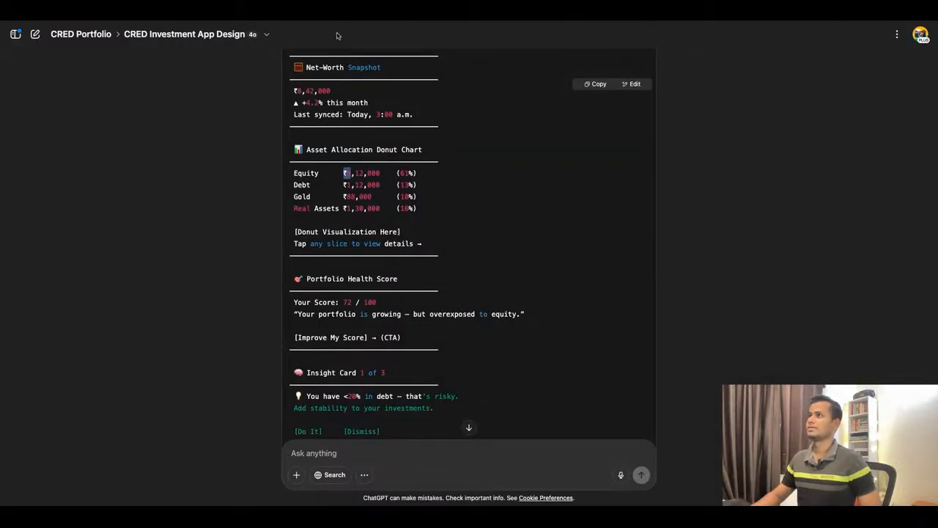
# Back in Figma, replace the lower duplicate "Equity" label with the amount "₹5.4L".
pyautogui.press('super+Tab')
pyautogui.click(428, 190)
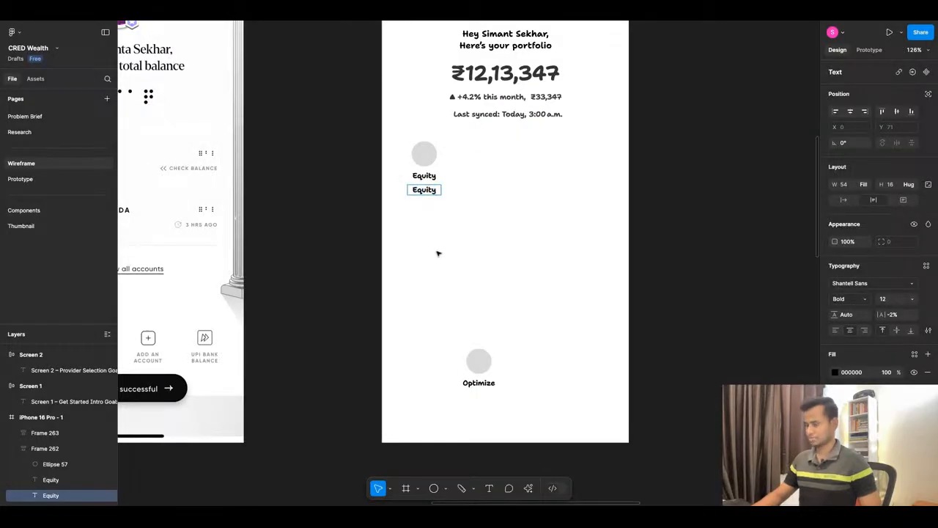
pyautogui.doubleClick(427, 190)
pyautogui.press('super+v')
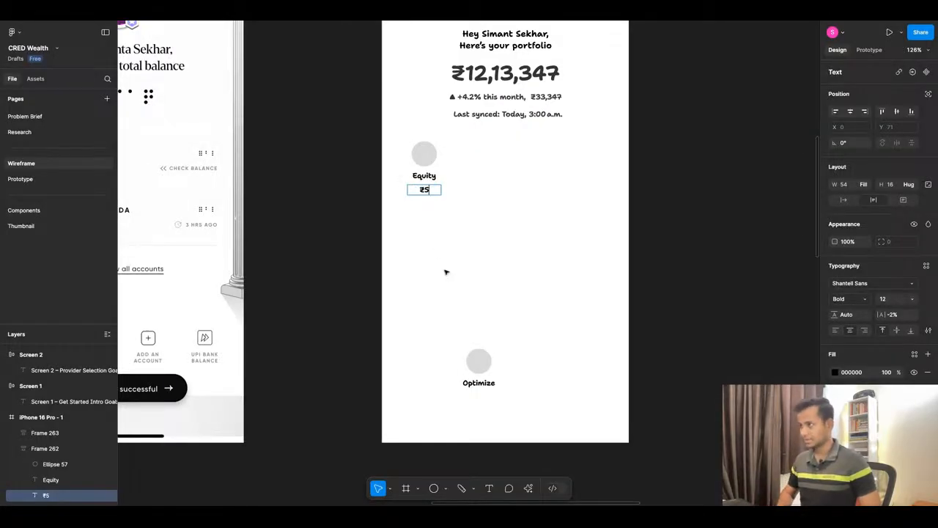
pyautogui.write('.4L')
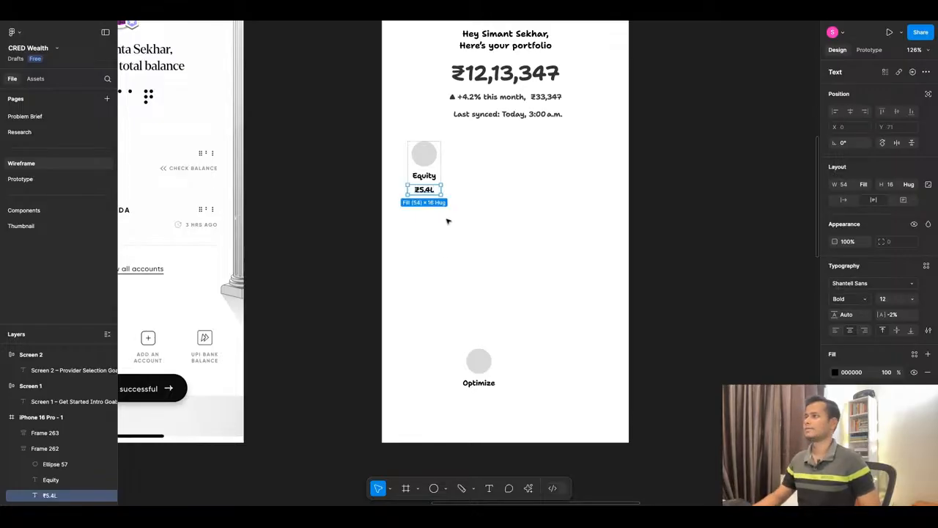
pyautogui.press('Escape')
pyautogui.press('super+Tab')
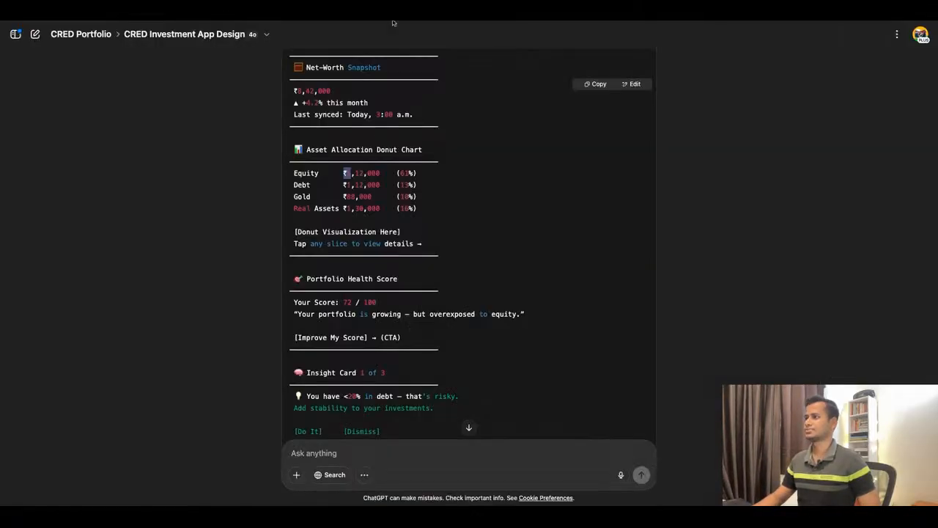
pyautogui.press('super+Tab')
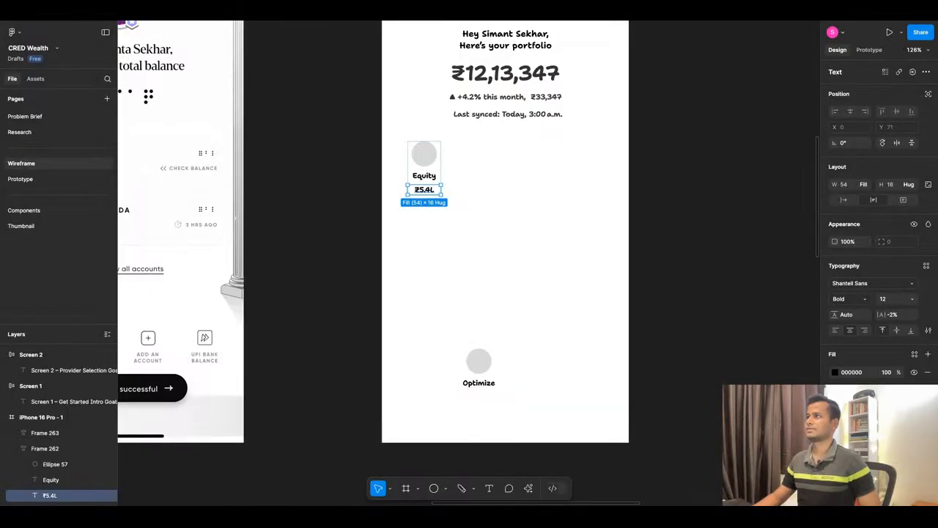
pyautogui.press('super+Tab')
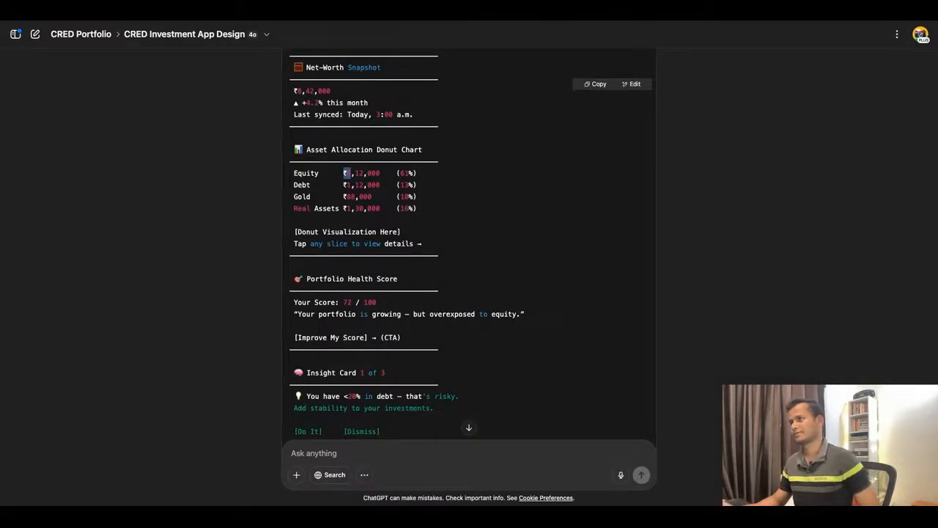
pyautogui.press('super+Tab')
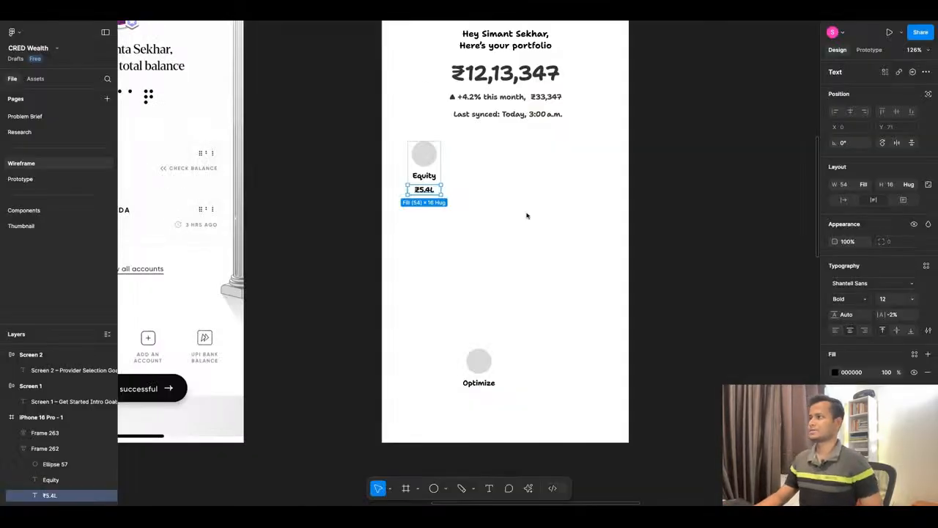
pyautogui.scroll(3, 526, 215)
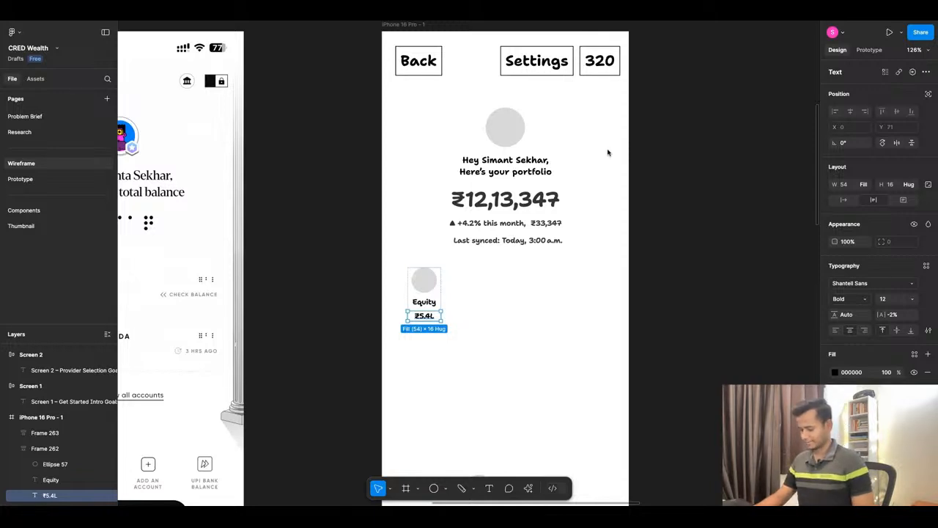
pyautogui.press('f')
pyautogui.click(590, 126)
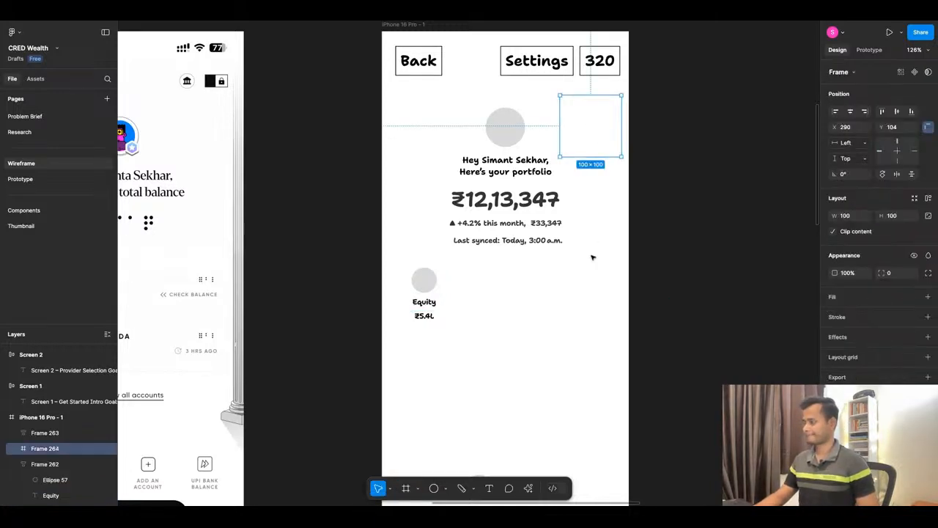
pyautogui.press('Delete')
# Add a "This month" text beside the avatar circle in the phone frame.
pyautogui.press('t')
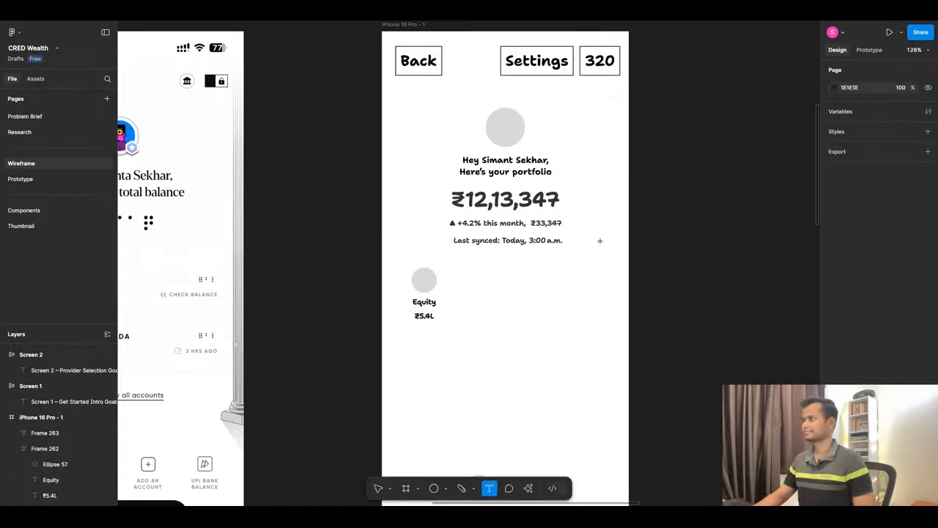
pyautogui.click(571, 133)
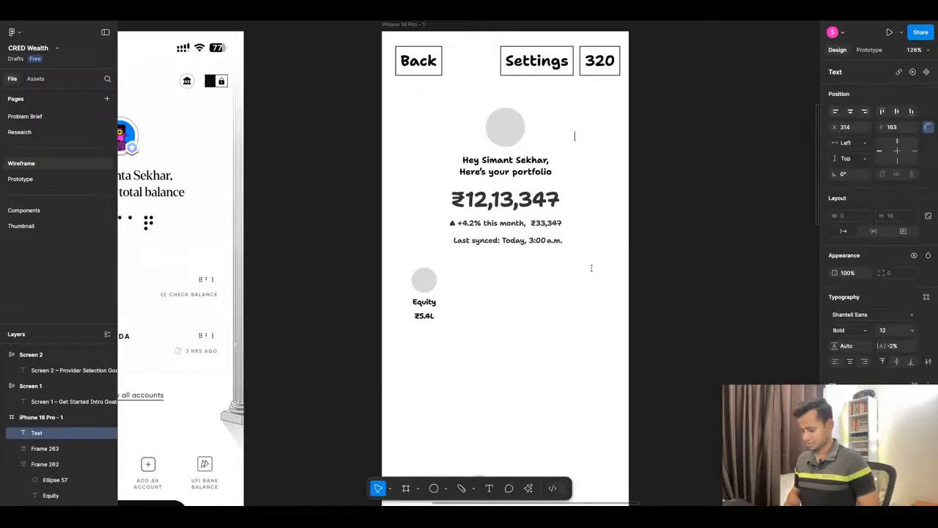
pyautogui.write('This')
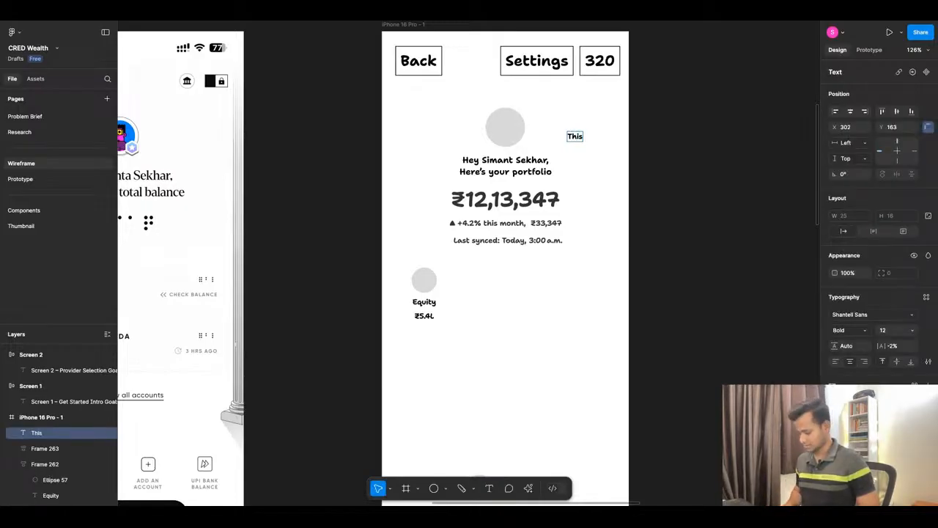
pyautogui.write(' month')
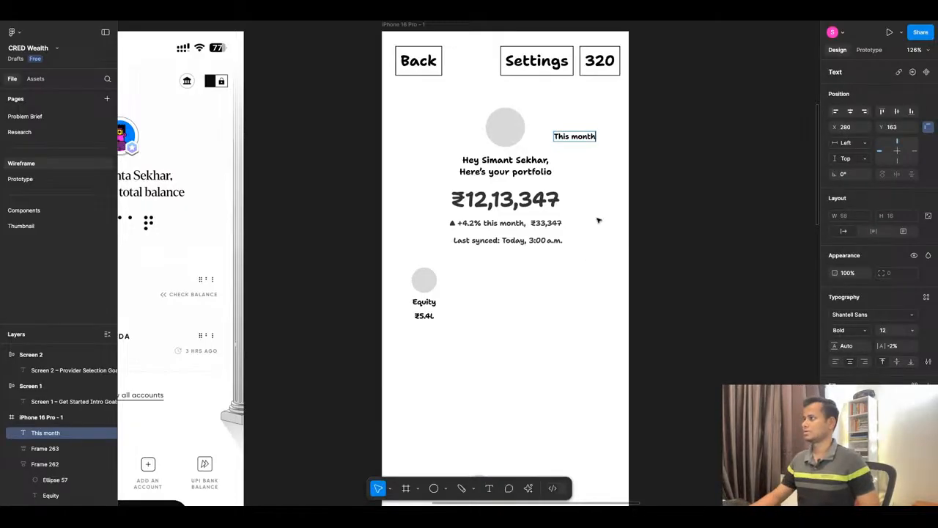
pyautogui.press('Escape')
# Add a separate ">" text right after "This month" and rotate it to point downward as a dropdown arrow.
pyautogui.scroll(5, 618, 151)
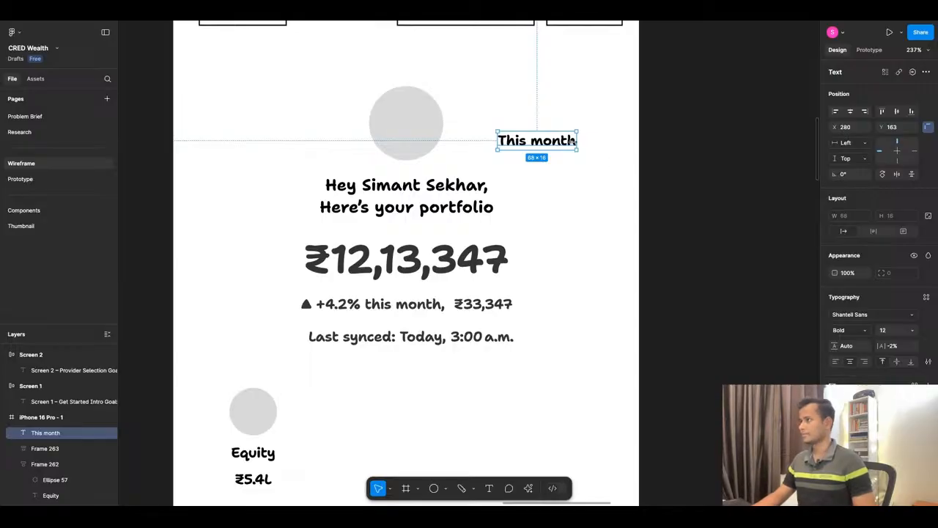
pyautogui.press('t')
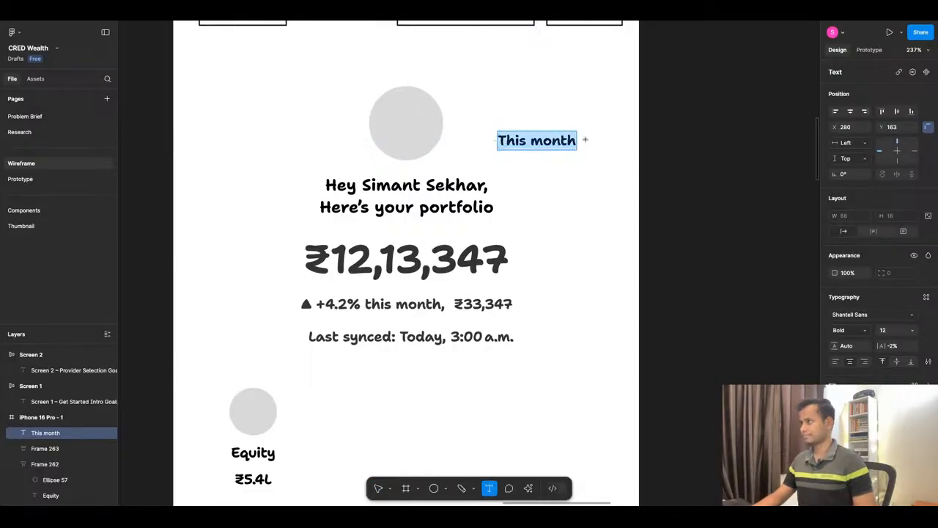
pyautogui.click(585, 141)
pyautogui.write('>')
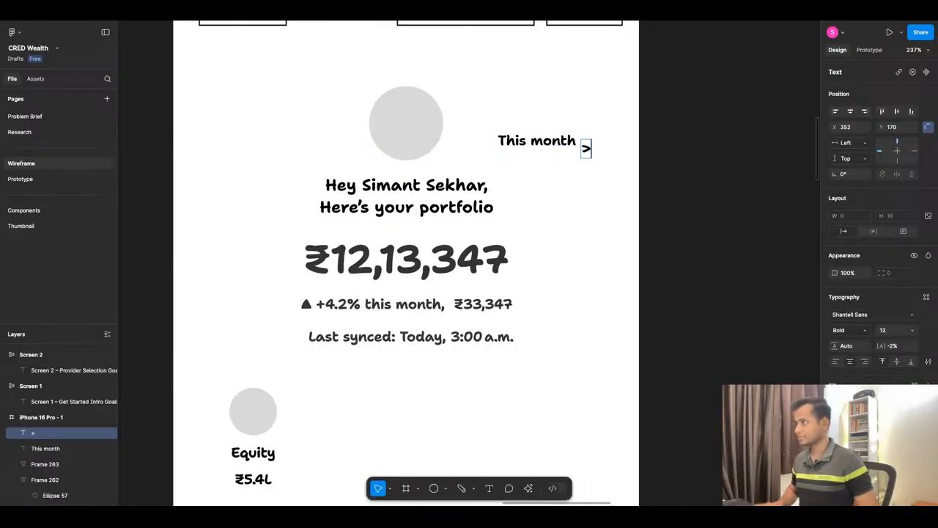
pyautogui.press('Escape')
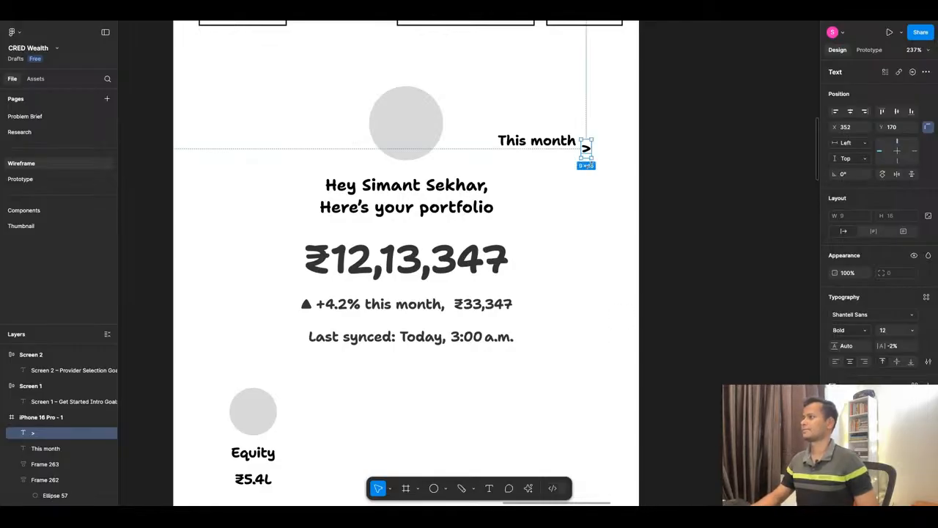
pyautogui.moveTo(595, 162)
pyautogui.mouseDown()
pyautogui.moveTo(573, 158)
pyautogui.moveTo(587, 150)
pyautogui.mouseUp()
# Combine the "This month" text and its dropdown arrow into one auto layout frame.
pyautogui.keyDown('shift'); pyautogui.click(539, 141); pyautogui.keyUp('shift')
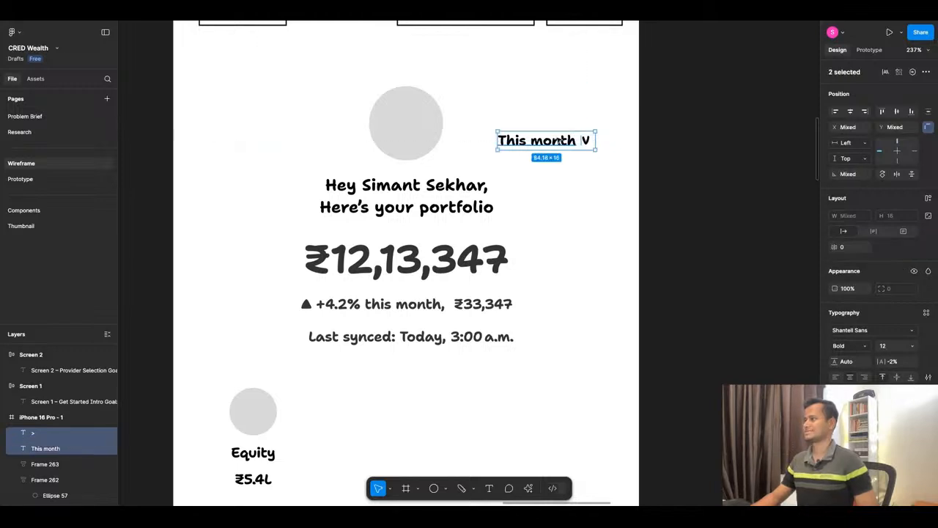
pyautogui.hotkey('shift', 'a')
pyautogui.click(576, 203)
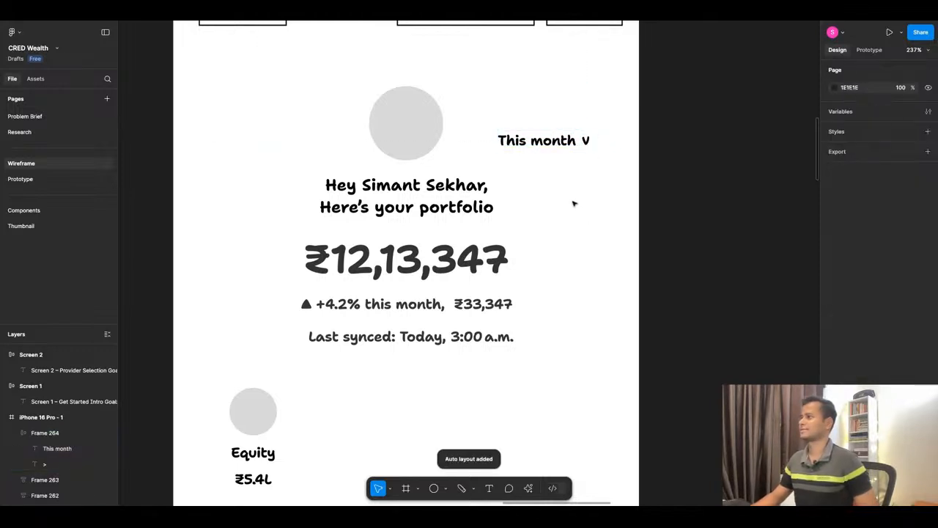
# Move the "This month" dropdown down beside the ₹12,13,347 total.
pyautogui.click(563, 141)
pyautogui.scroll(-5, 580, 185)
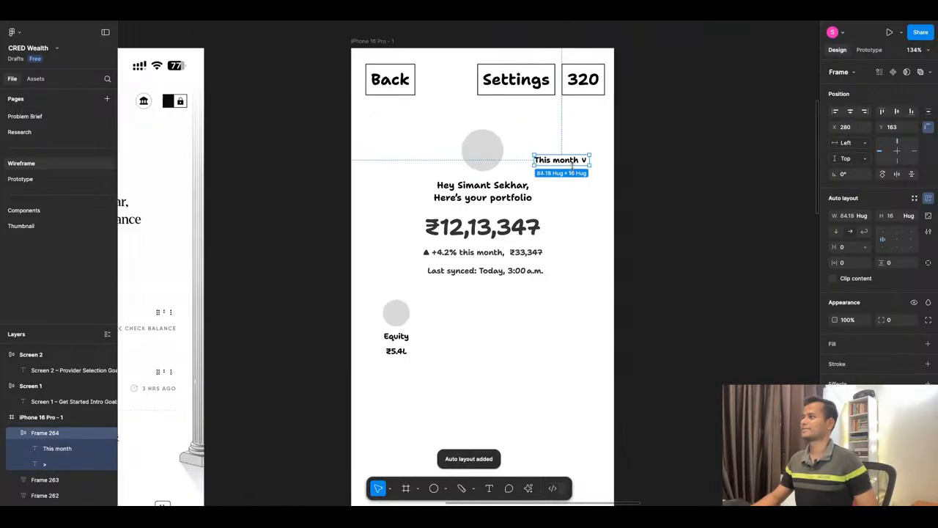
pyautogui.moveTo(571, 162); pyautogui.dragTo(582, 229)
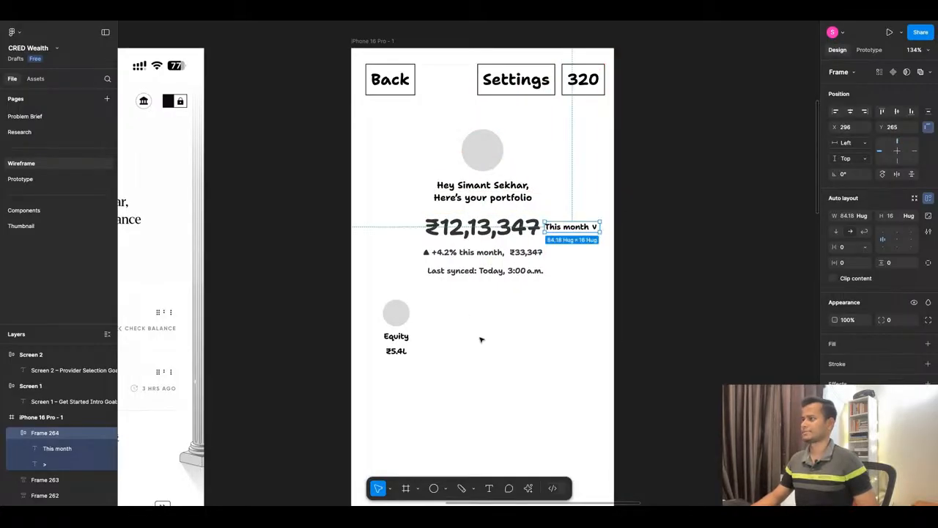
pyautogui.click(481, 339)
# Move the "This month" dropdown back up beside the avatar, just below the 320 box.
pyautogui.scroll(-1, 572, 225)
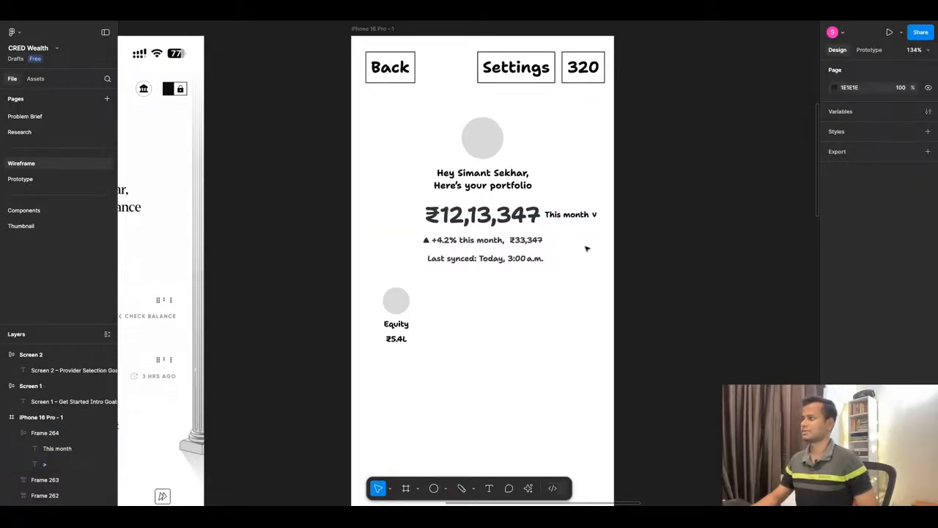
pyautogui.scroll(-3, 587, 247)
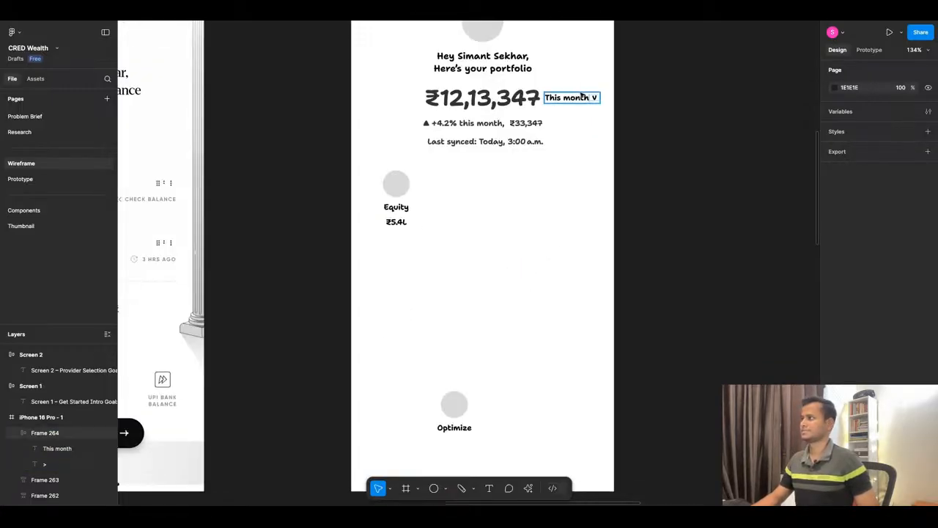
pyautogui.scroll(1, 579, 130)
pyautogui.click(579, 122)
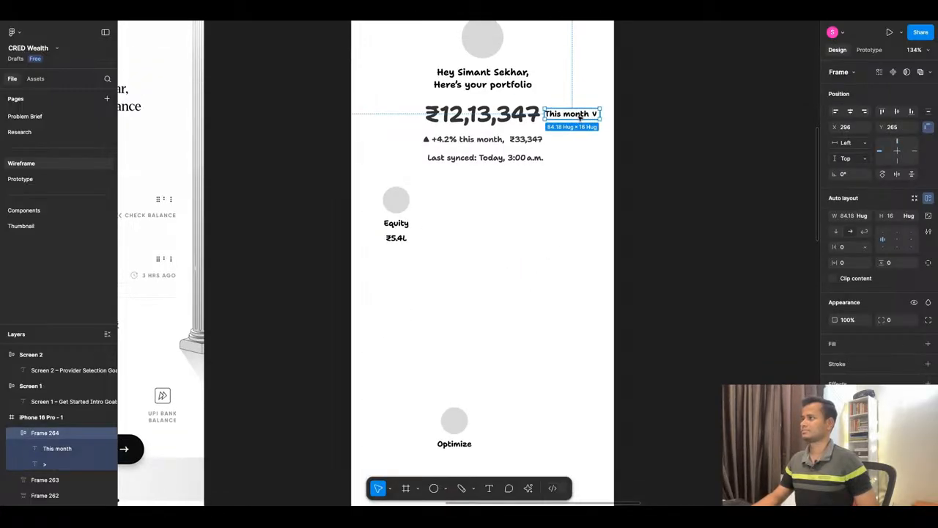
pyautogui.moveTo(580, 118); pyautogui.dragTo(571, 79)
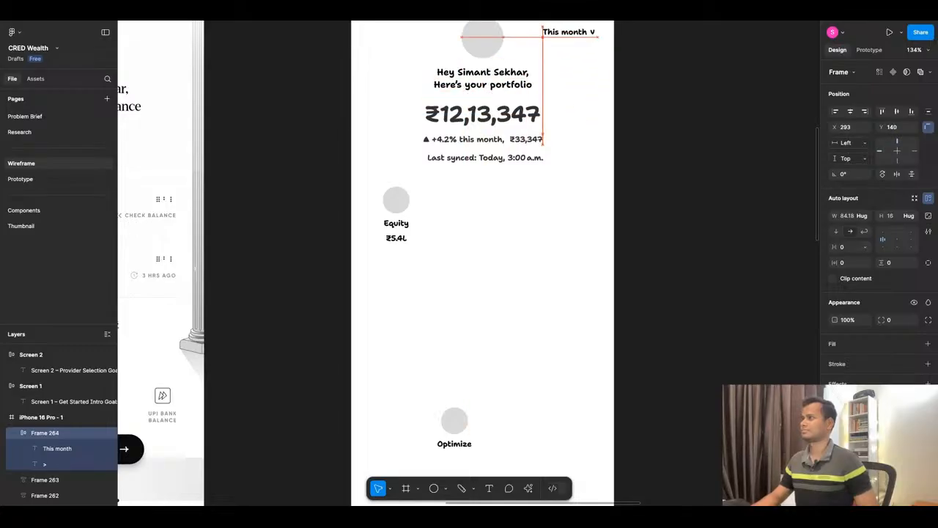
pyautogui.scroll(3, 563, 183)
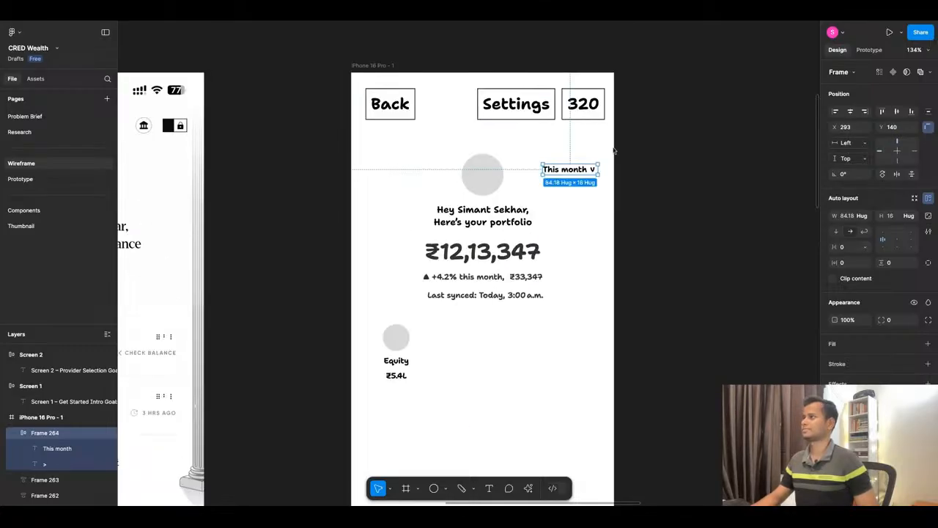
pyautogui.moveTo(570, 170); pyautogui.dragTo(579, 141)
pyautogui.click(577, 163)
pyautogui.click(580, 188)
# Extend the amount under the Equity label so it reads "₹5.4L, 4.1%".
pyautogui.scroll(-4, 580, 189)
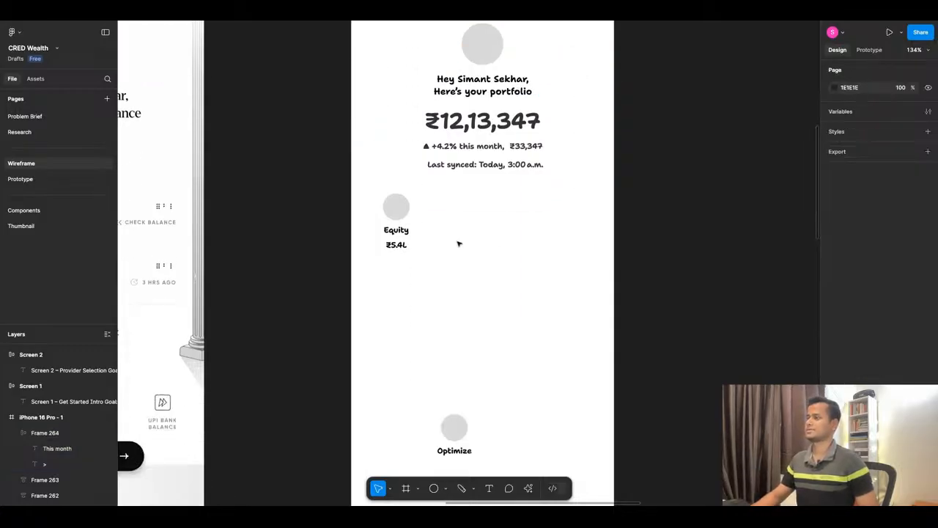
pyautogui.scroll(5, 459, 245)
pyautogui.scroll(-3, 480, 212)
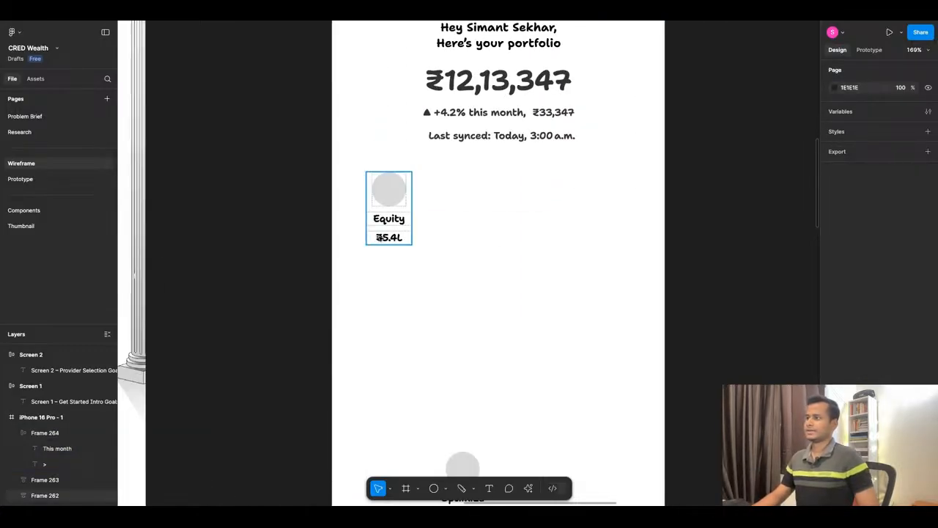
pyautogui.doubleClick(398, 239)
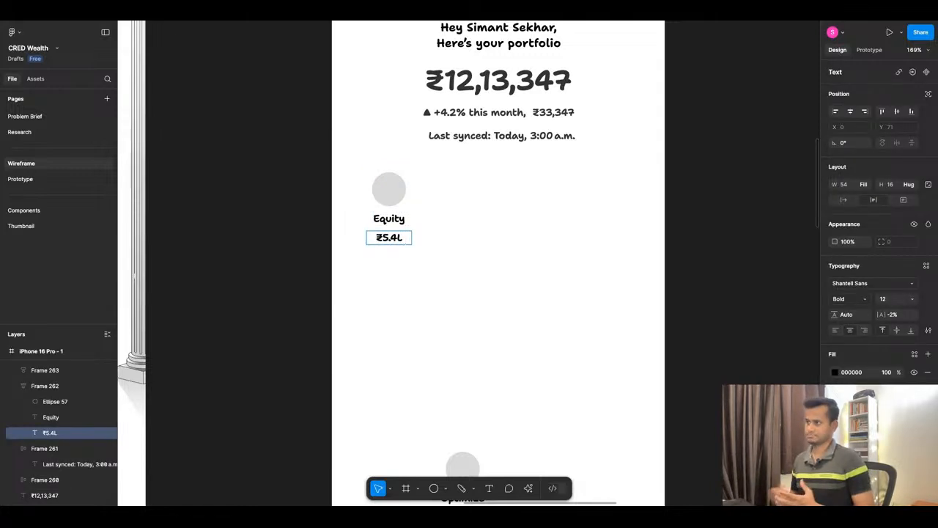
pyautogui.write(', ')
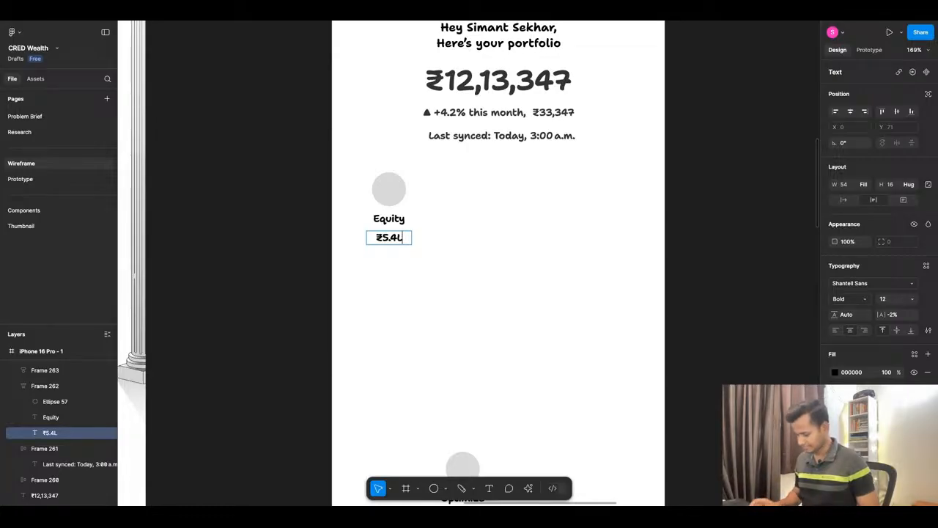
pyautogui.write('4')
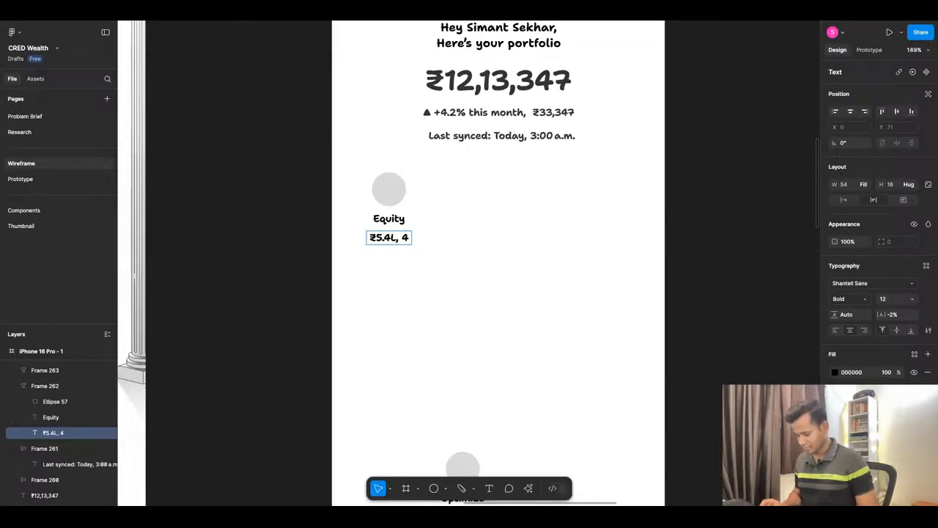
pyautogui.write('.1%')
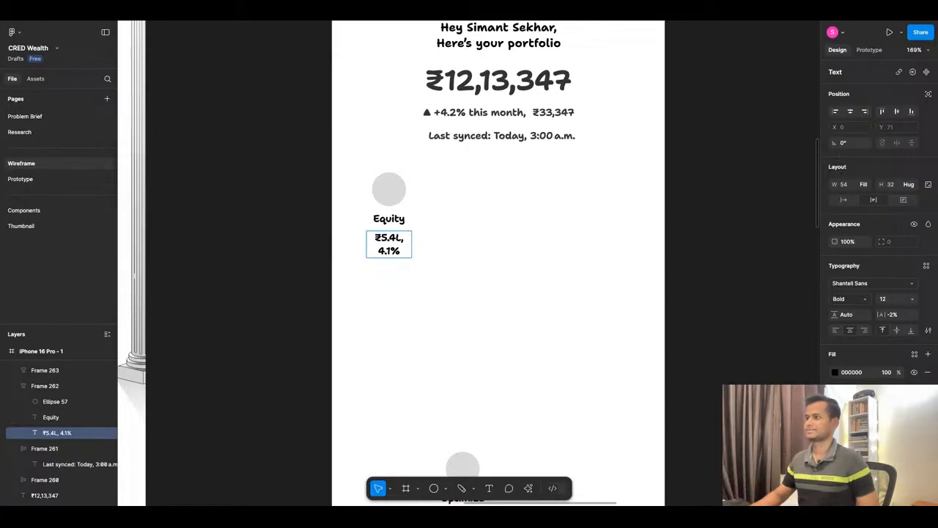
pyautogui.press('Escape')
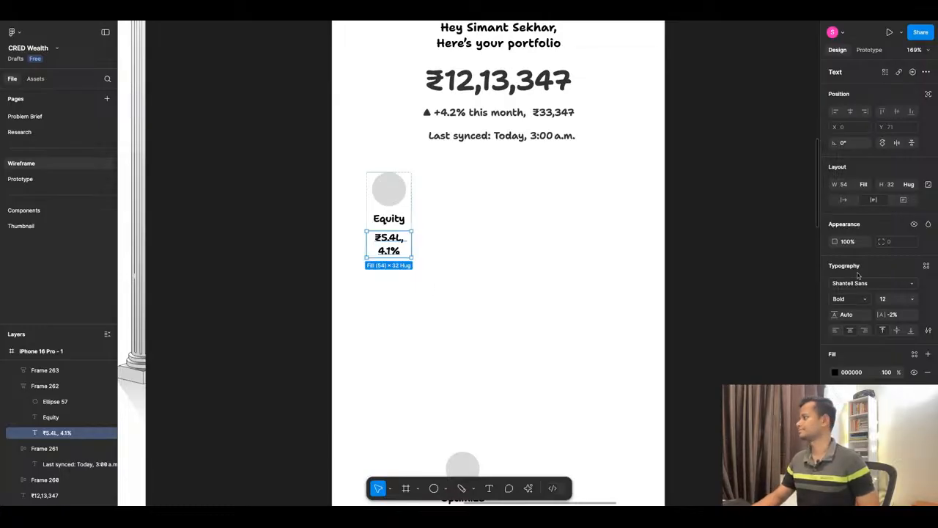
# Set the Equity amount text to auto width and widen the Equity item's frame to 80.
pyautogui.click(845, 203)
pyautogui.click(403, 279)
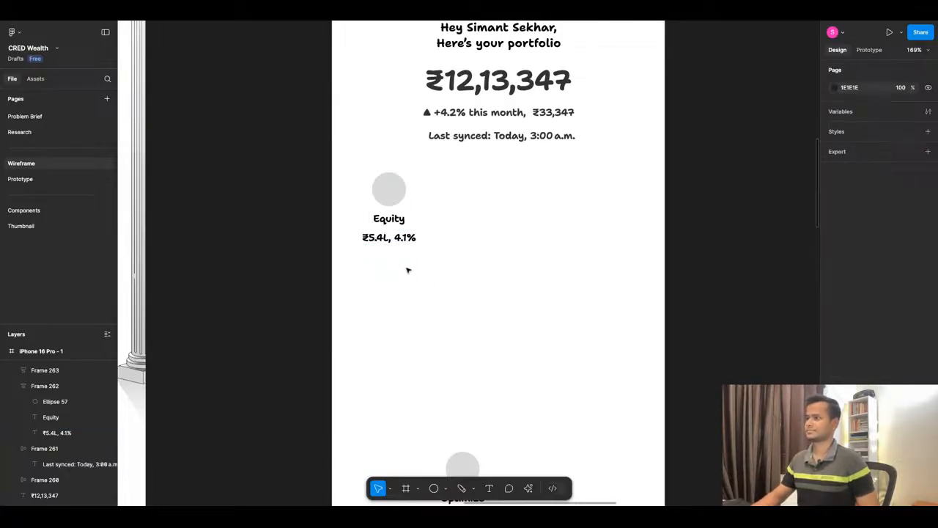
pyautogui.click(412, 208)
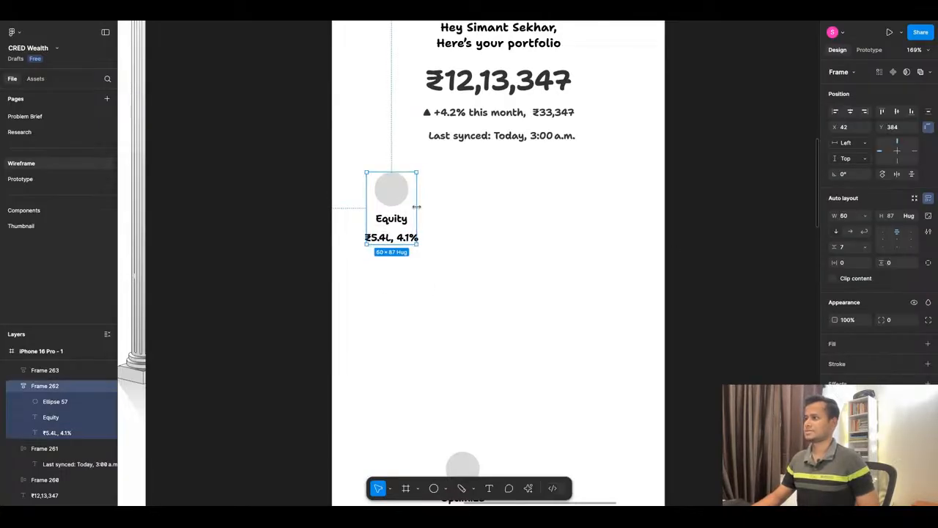
pyautogui.moveTo(415, 207)
pyautogui.mouseDown()
pyautogui.moveTo(433, 208)
pyautogui.moveTo(399, 210)
pyautogui.mouseUp()
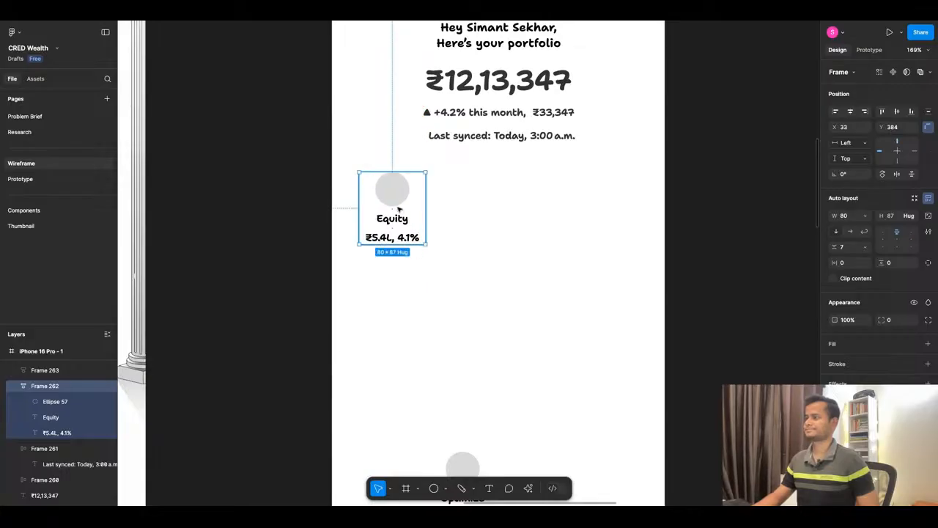
# Duplicate the Equity item twice into a row of three, placing the copies at X 131 and X 225.
pyautogui.hotkey('ctrl', 'd')
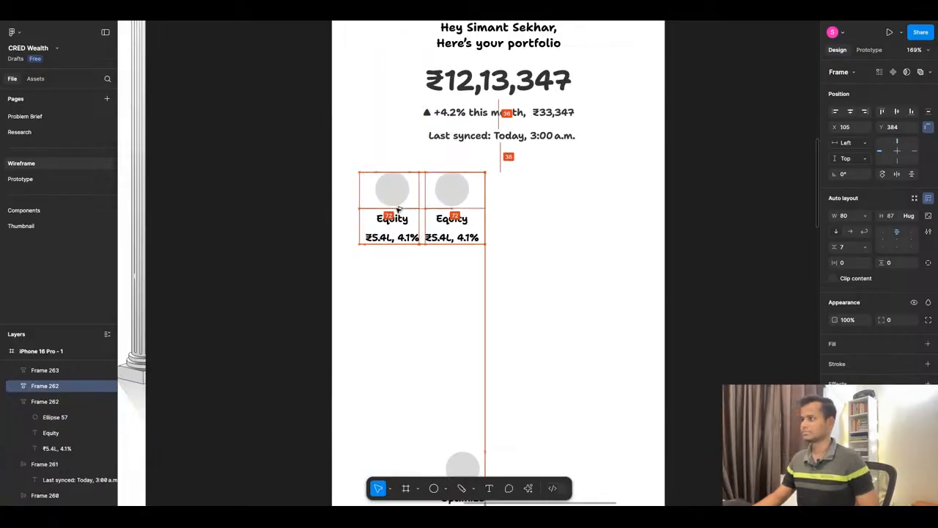
pyautogui.press('Right')
pyautogui.press('Right')
pyautogui.press('Right')
pyautogui.press('Right')
pyautogui.press('Right')
pyautogui.press('Right')
pyautogui.press('Right')
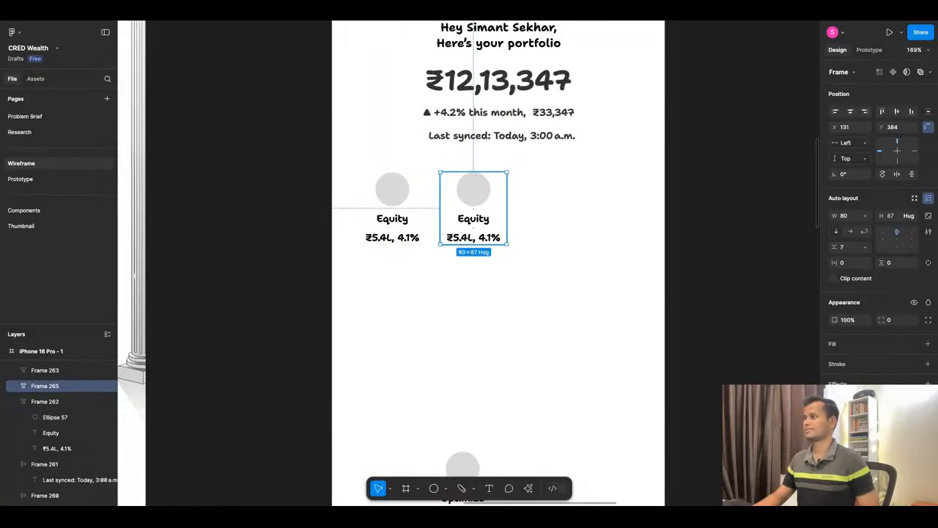
pyautogui.hotkey('ctrl', 'd')
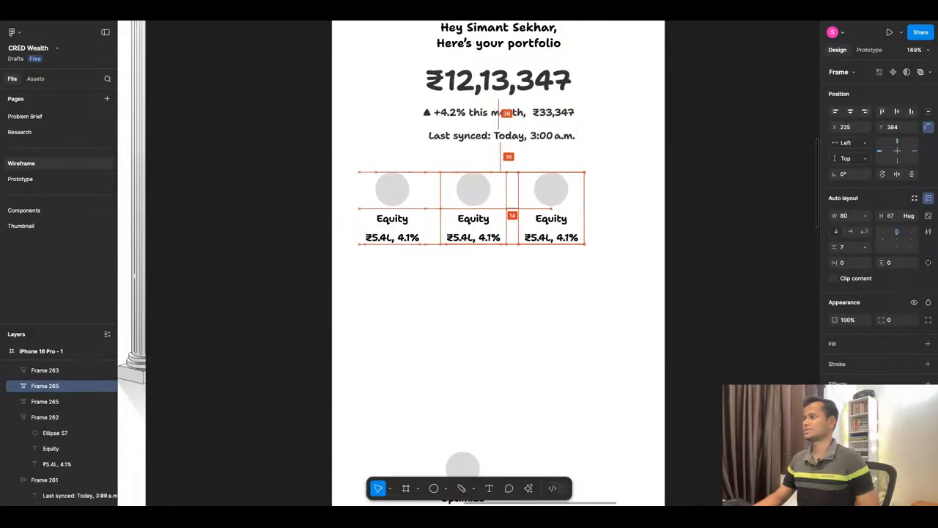
# Rename the middle item's label to "Debt", following the asset allocation list in ChatGPT.
pyautogui.doubleClick(472, 218)
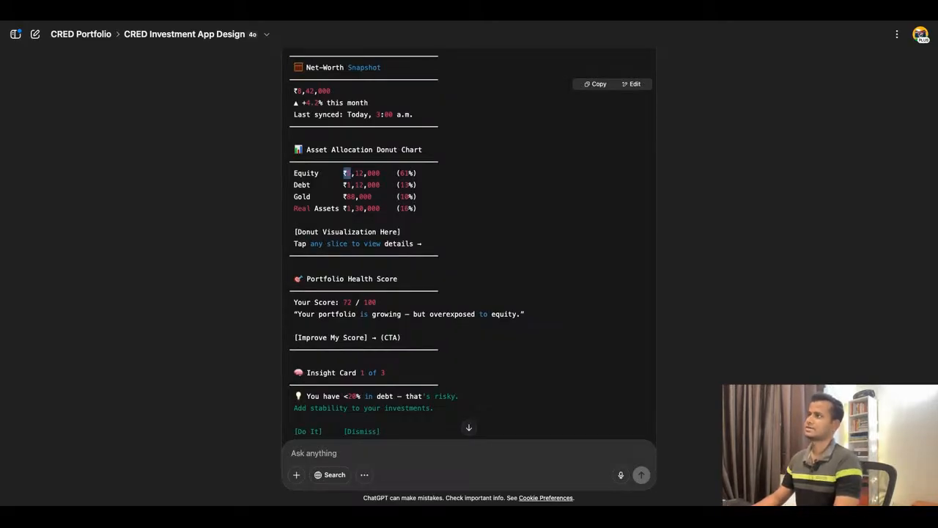
pyautogui.press('super+Tab')
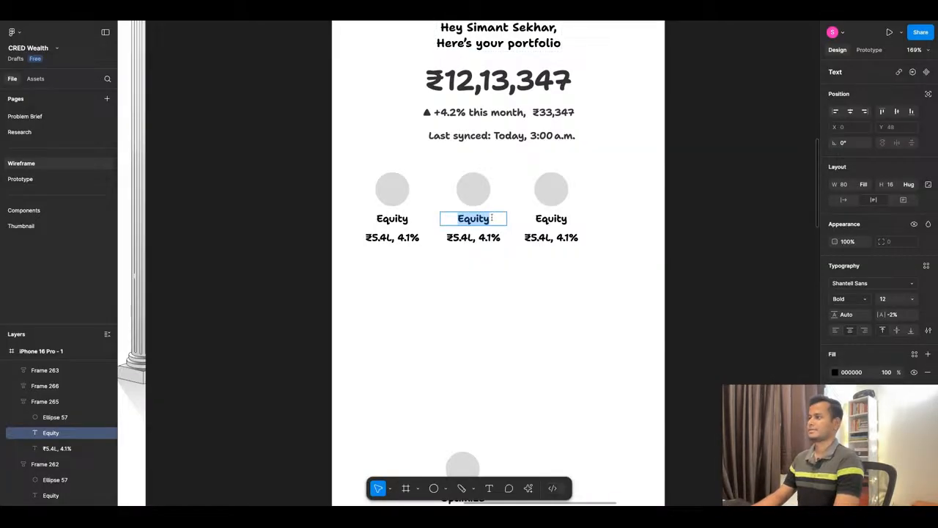
pyautogui.write('Debt')
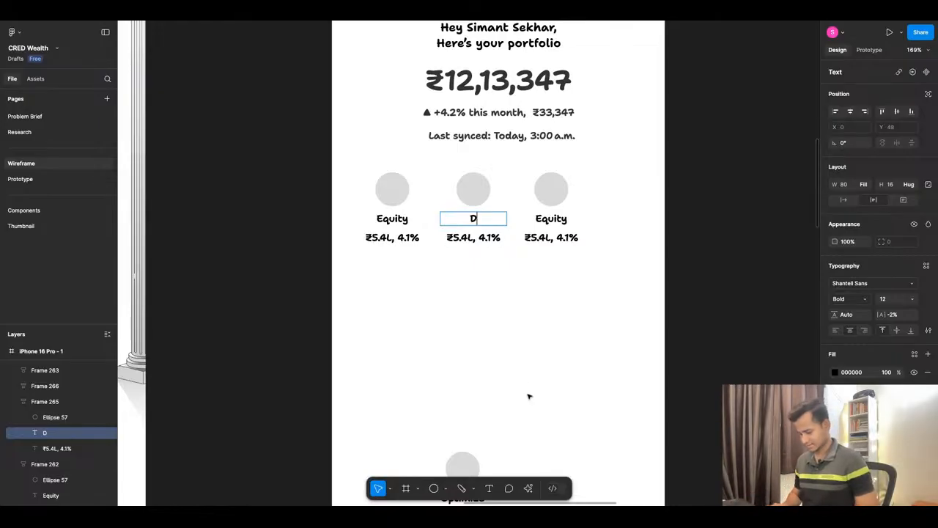
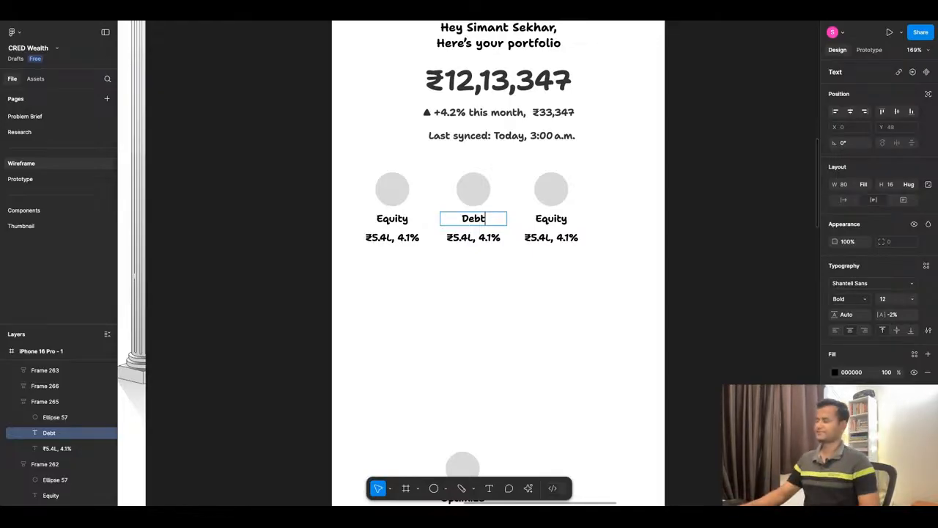
# Rename the first item's Equity label to "Stocks".
pyautogui.press('Escape')
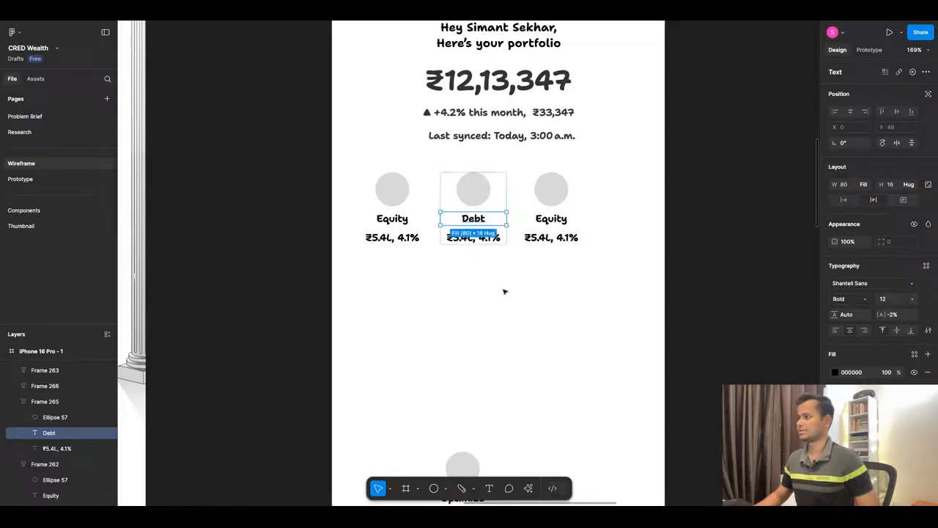
pyautogui.press('Escape')
pyautogui.keyDown('super'); pyautogui.doubleClick(403, 220); pyautogui.keyUp('super')
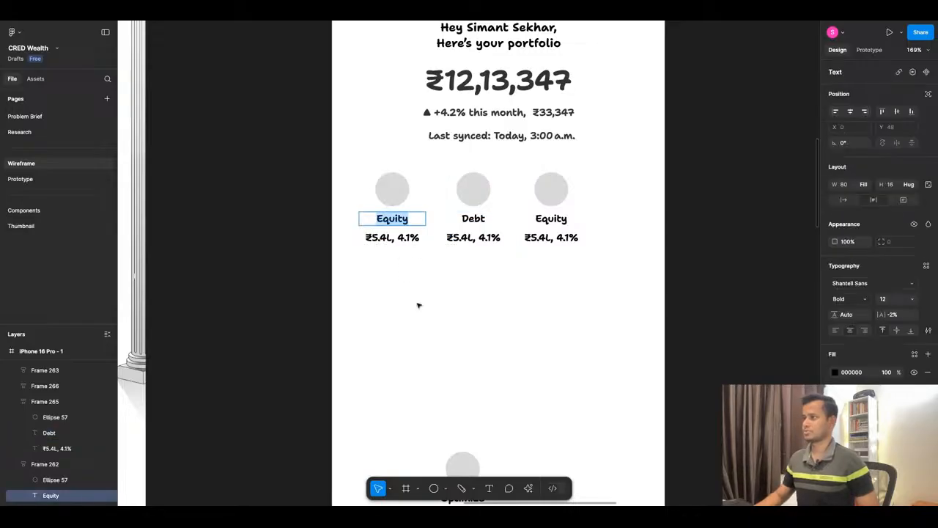
pyautogui.write('Stocks')
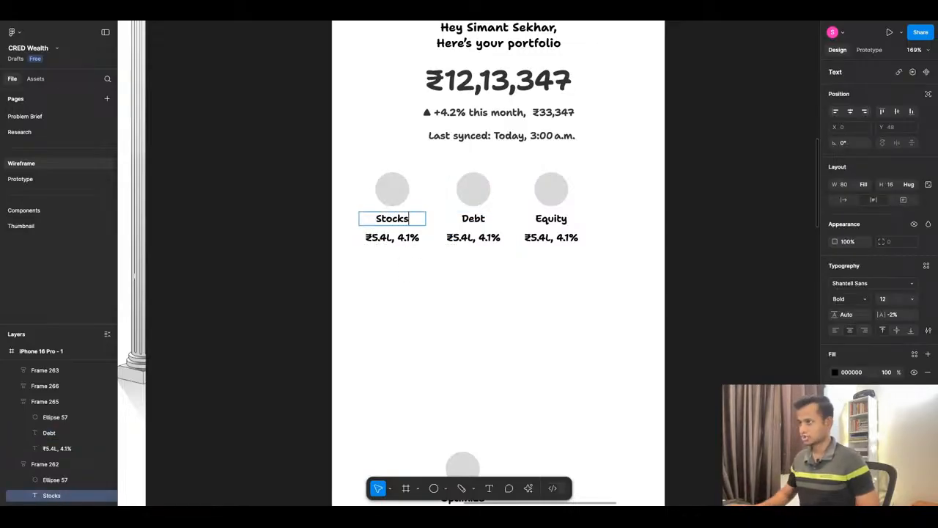
pyautogui.click(411, 235)
# Rename the middle item's label to "Mutual Funds" and set that text to auto width.
pyautogui.doubleClick(462, 218)
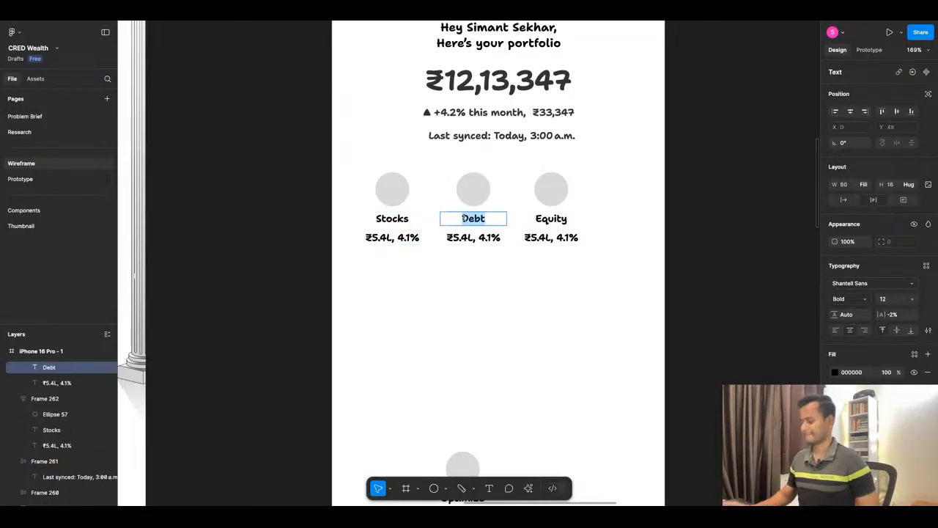
pyautogui.write('Mutual ')
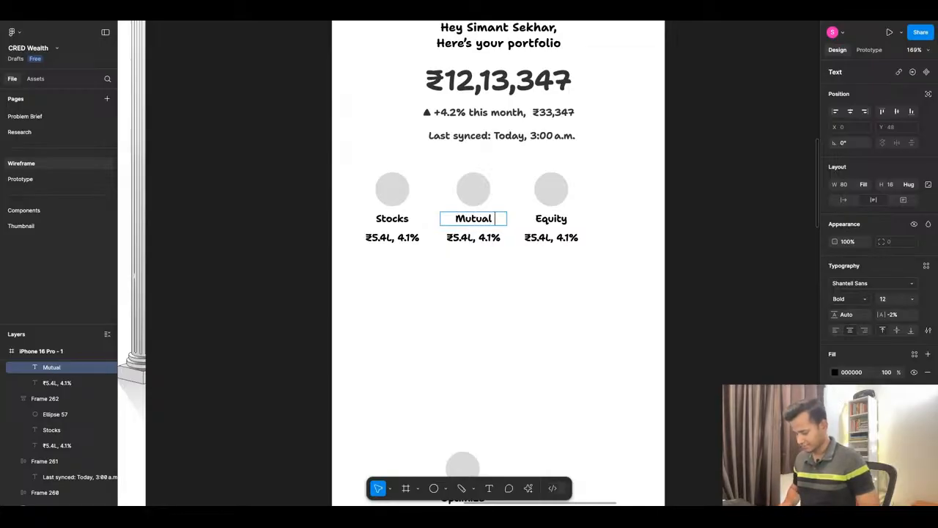
pyautogui.write('Funds')
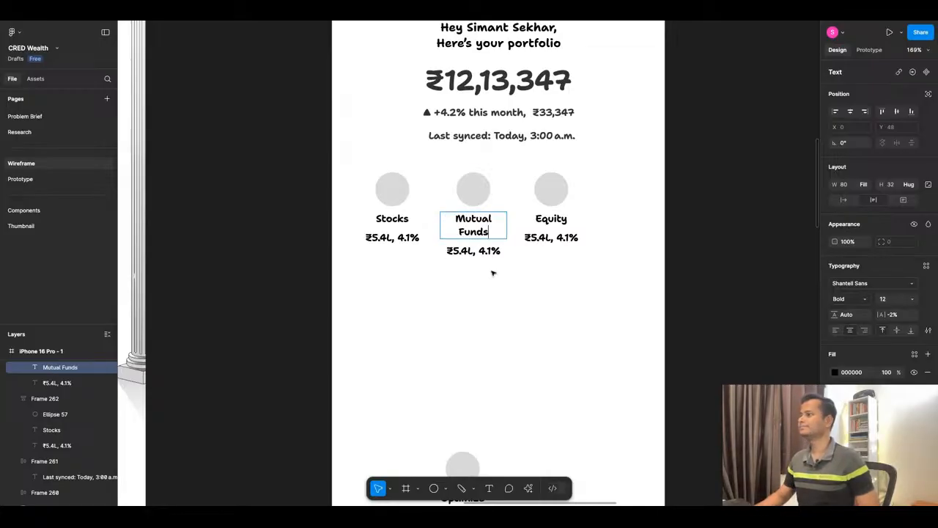
pyautogui.press('Escape')
pyautogui.click(845, 200)
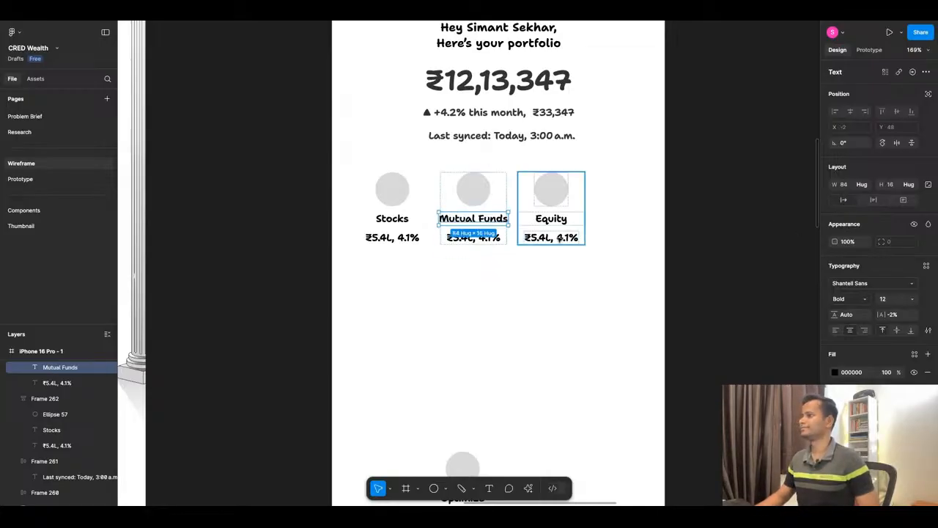
# Widen the Mutual Funds item's frame to 94.
pyautogui.click(540, 272)
pyautogui.click(504, 207)
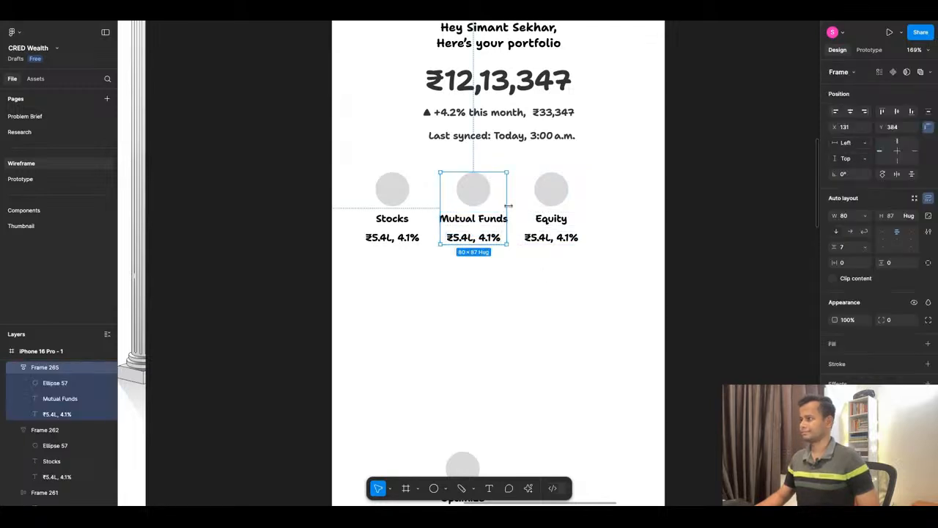
pyautogui.moveTo(505, 206); pyautogui.dragTo(516, 205)
# Rename the third item's label to "Crypto" and move that item farther away from Mutual Funds.
pyautogui.doubleClick(551, 218)
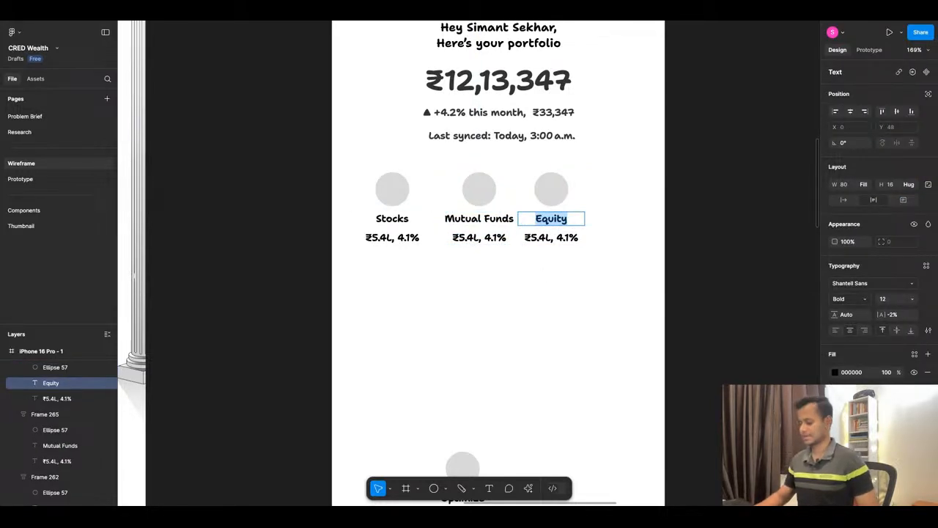
pyautogui.write('Cryp')
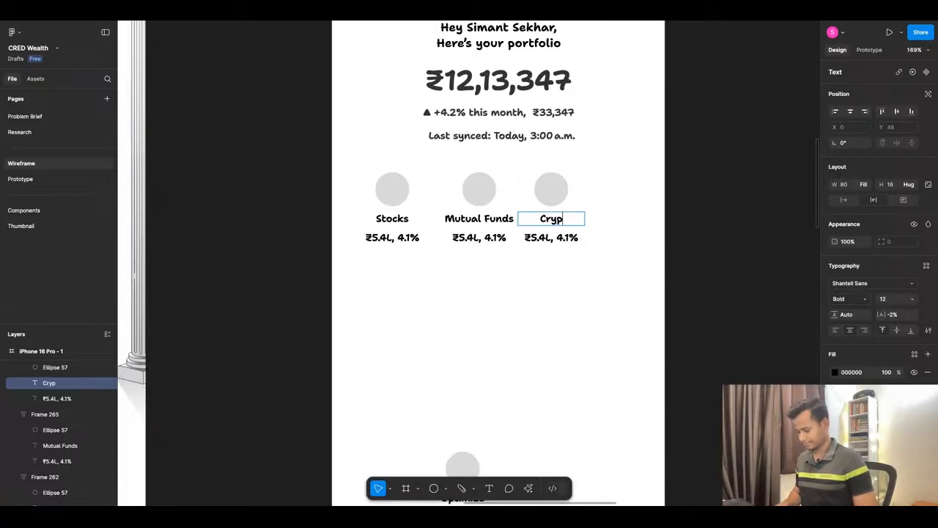
pyautogui.write('to')
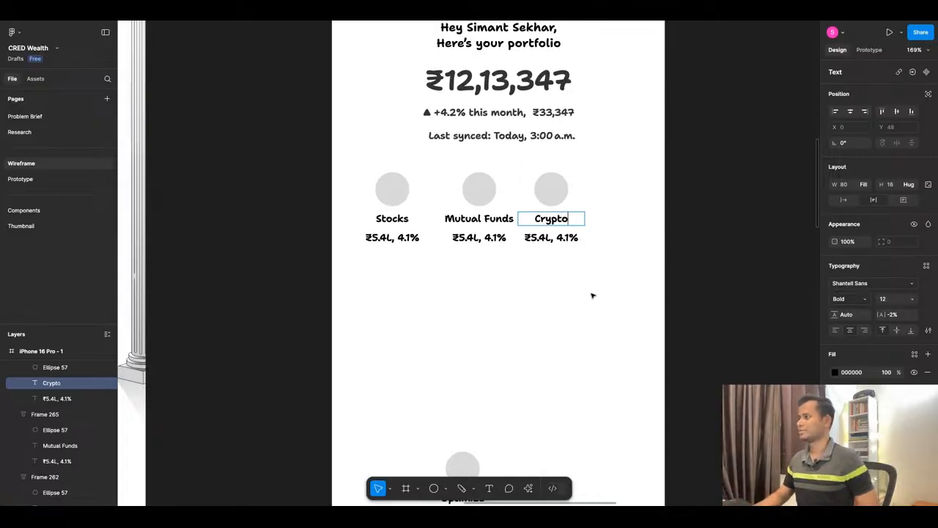
pyautogui.press('Escape')
pyautogui.press('Escape')
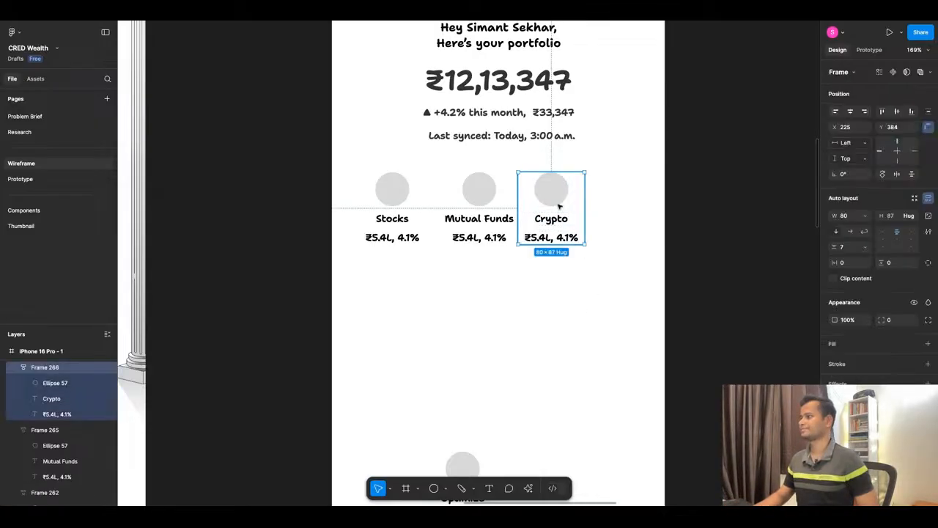
pyautogui.moveTo(559, 206); pyautogui.dragTo(586, 209)
# Reposition the Mutual Funds item at X 148, between Stocks and Crypto, keeping its item spacing at 7.
pyautogui.click(481, 211)
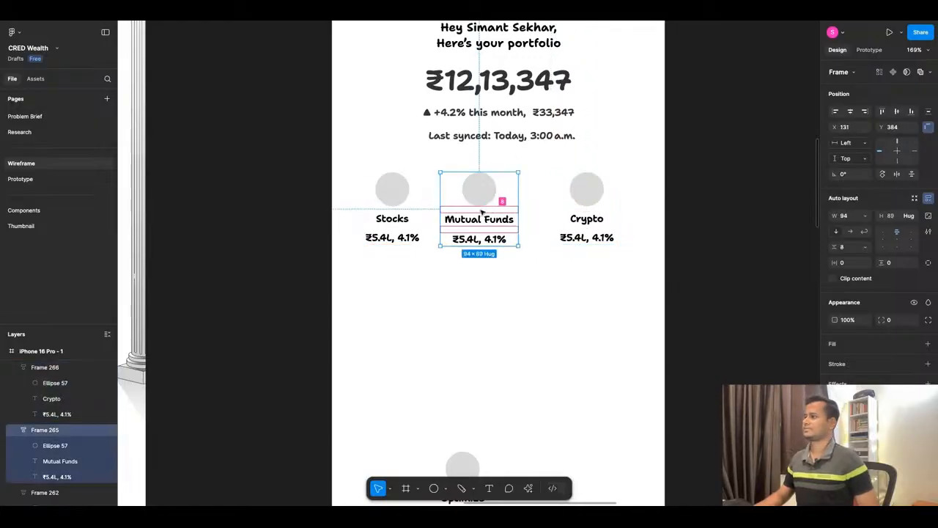
pyautogui.hotkey('ctrl', 'z')
pyautogui.click(525, 257)
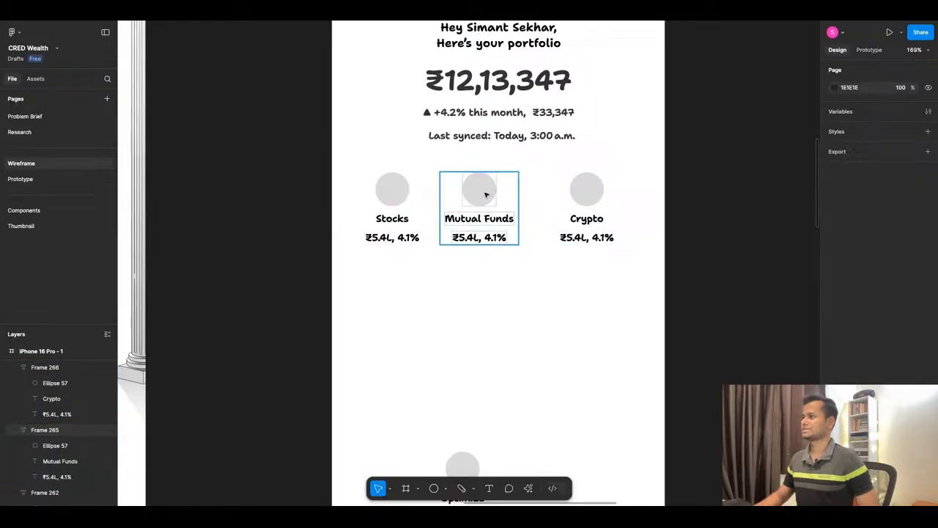
pyautogui.click(485, 194)
pyautogui.hotkey('shift', 'Right')
pyautogui.hotkey('shift', 'Right')
pyautogui.press('Left')
pyautogui.press('Left')
pyautogui.press('Left')
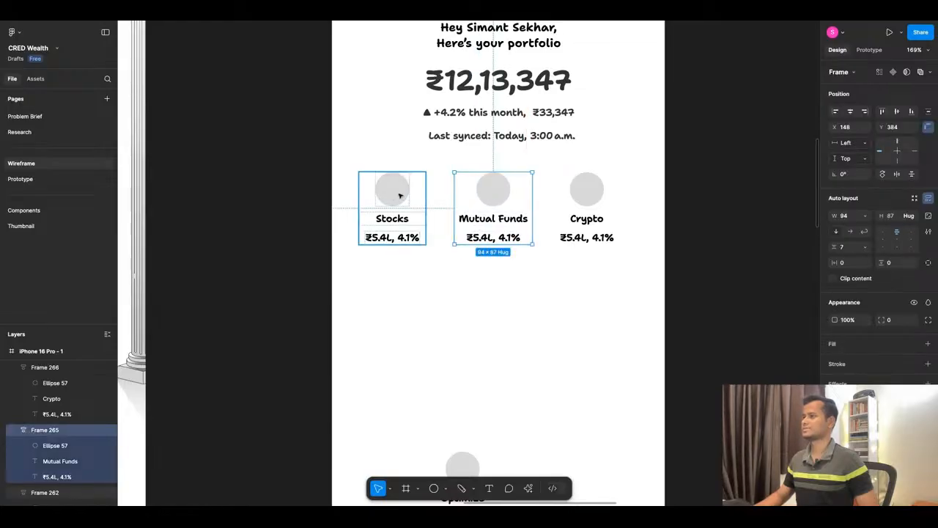
# Wrap the Stocks, Mutual Funds and Crypto items together in one horizontal auto layout row.
pyautogui.keyDown('shift'); pyautogui.click(402, 195); pyautogui.keyUp('shift')
pyautogui.keyDown('shift'); pyautogui.click(613, 203); pyautogui.keyUp('shift')
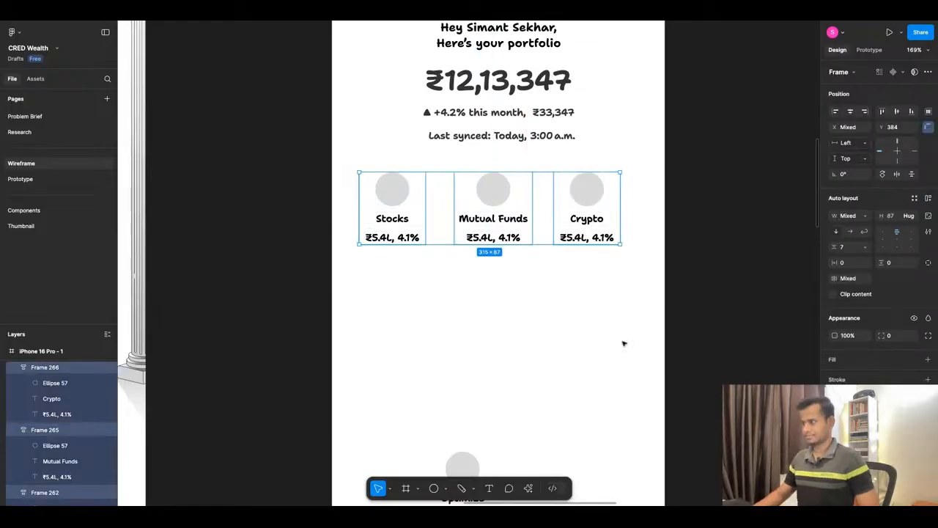
pyautogui.hotkey('shift', 'a')
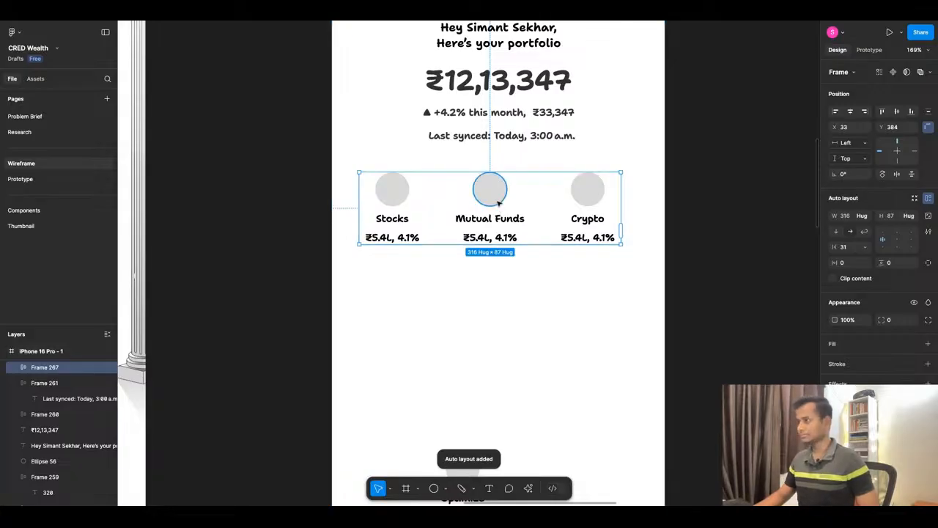
pyautogui.doubleClick(497, 203)
pyautogui.click(499, 272)
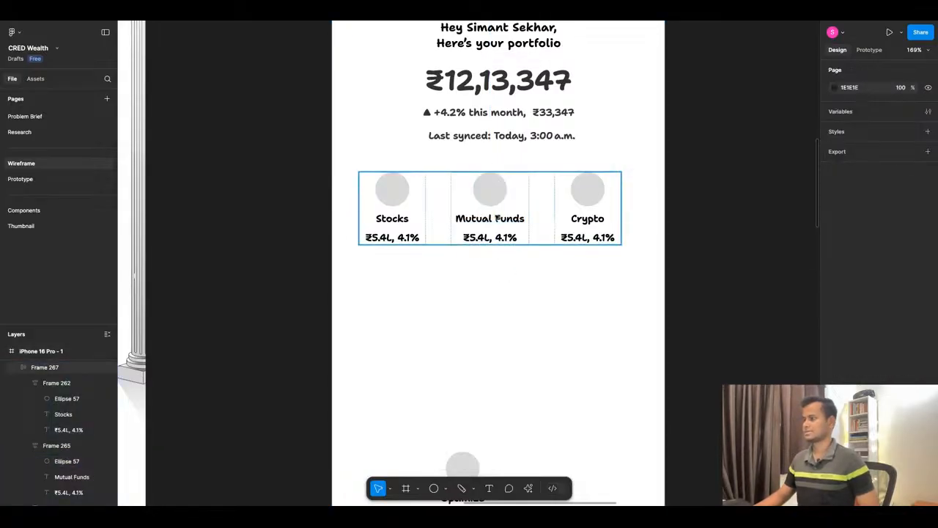
# Duplicate the asset row directly beneath the original at Y 483, leaving a gap of 12.
pyautogui.click(499, 214)
pyautogui.press('Up')
pyautogui.press('Up')
pyautogui.press('Up')
pyautogui.press('Up')
pyautogui.press('Up')
pyautogui.press('Up')
pyautogui.press('Up')
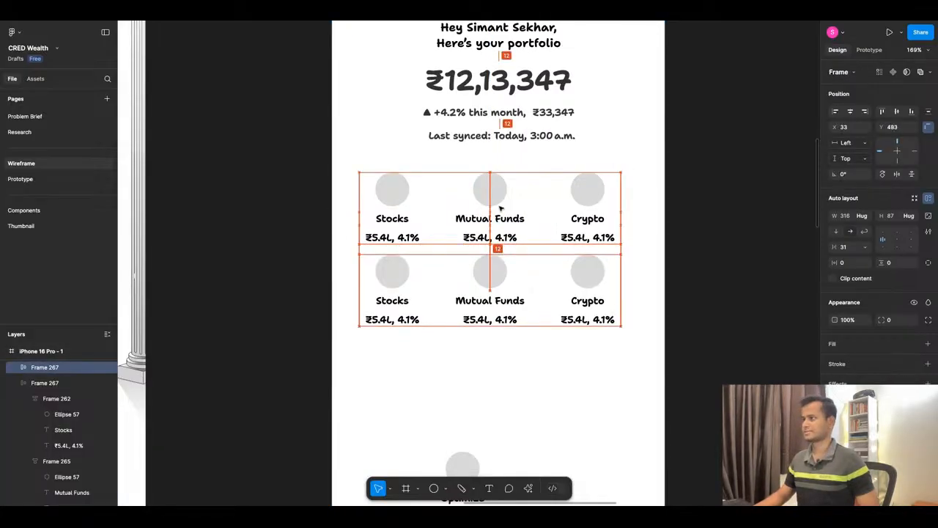
# Rename the first label in the second row to "Fixed Deposits", following the asset list in the reference app screenshot.
pyautogui.scroll(-2, 461, 257)
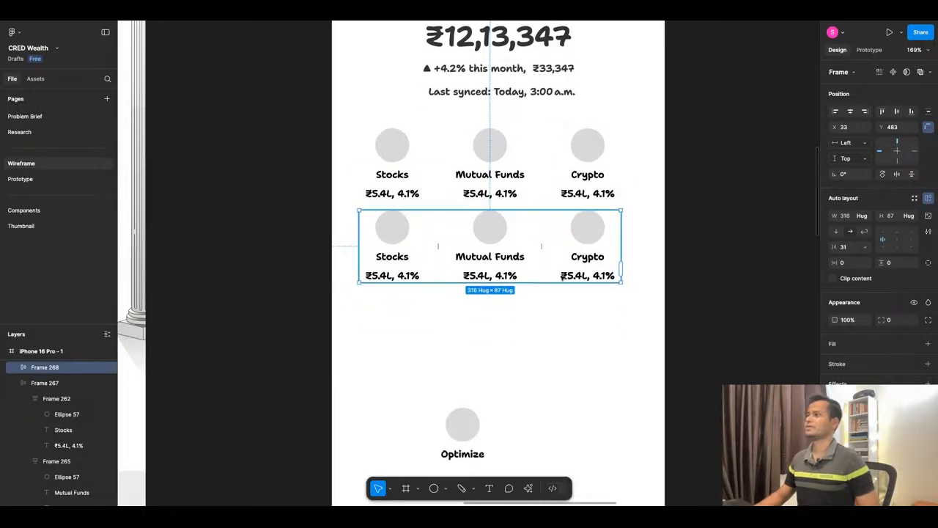
pyautogui.scroll(-15, 561, 275)
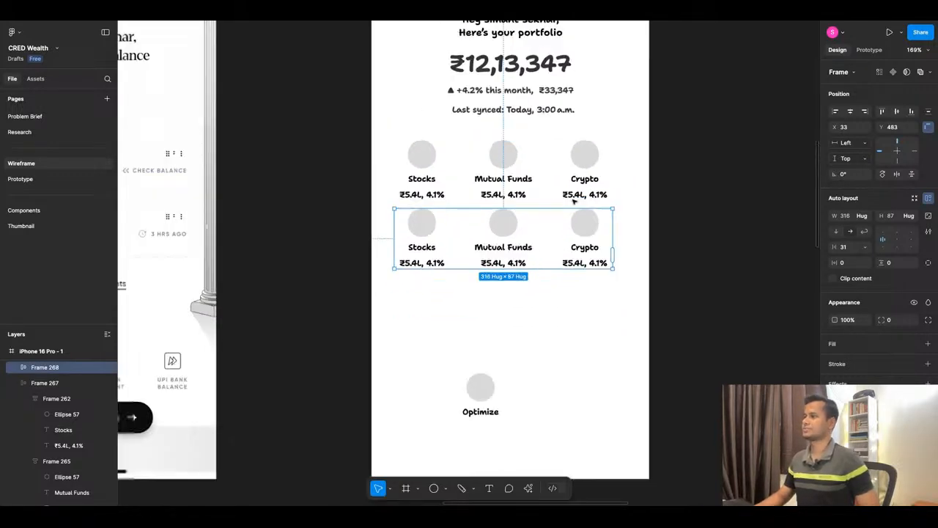
pyautogui.scroll(5, 391, 314)
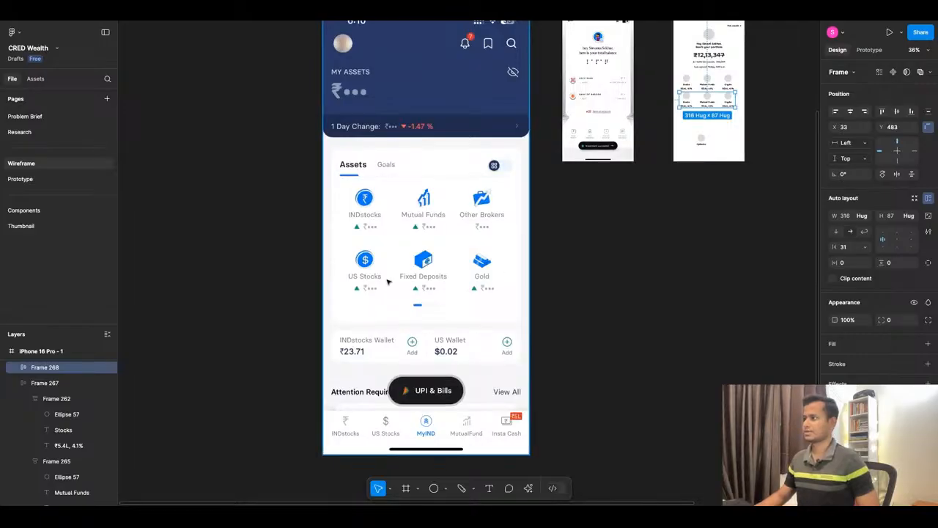
pyautogui.scroll(-3, 420, 279)
pyautogui.scroll(5, 511, 207)
pyautogui.scroll(5, 455, 212)
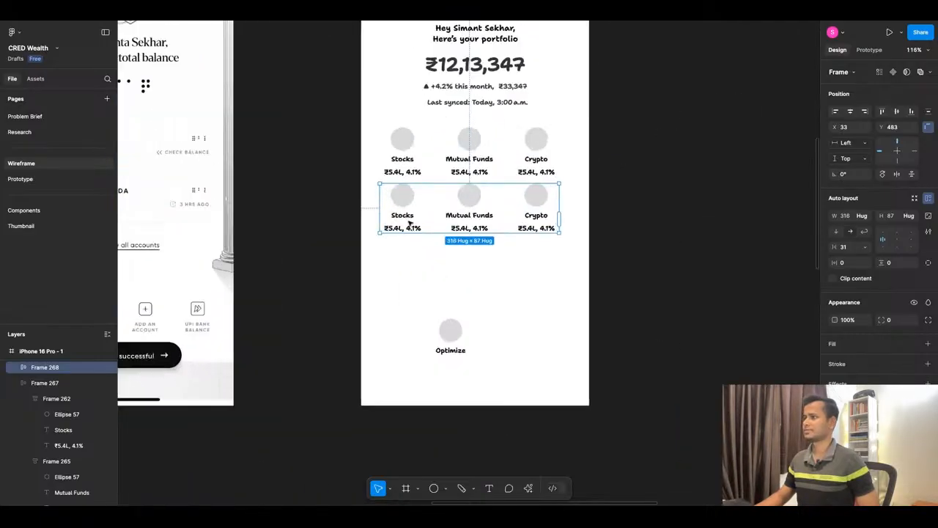
pyautogui.doubleClick(408, 215)
pyautogui.write('Fixed')
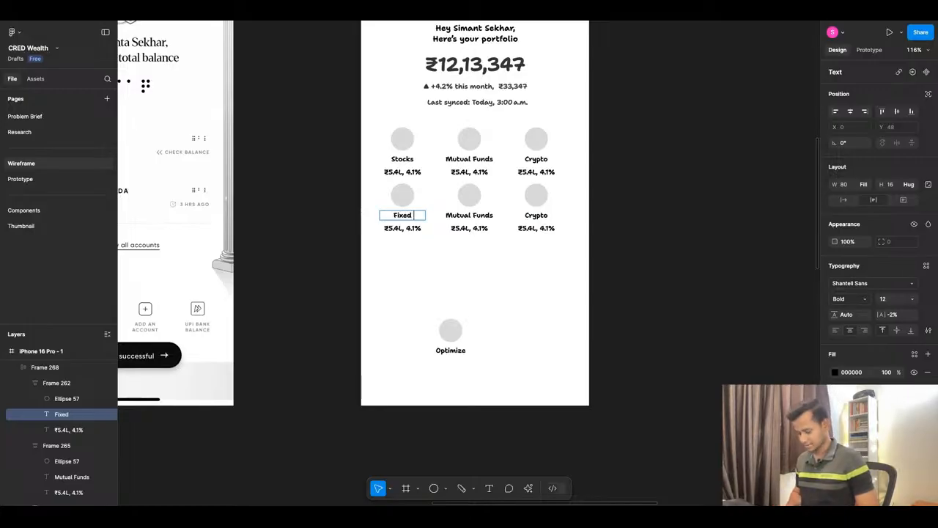
pyautogui.write(' Deposits')
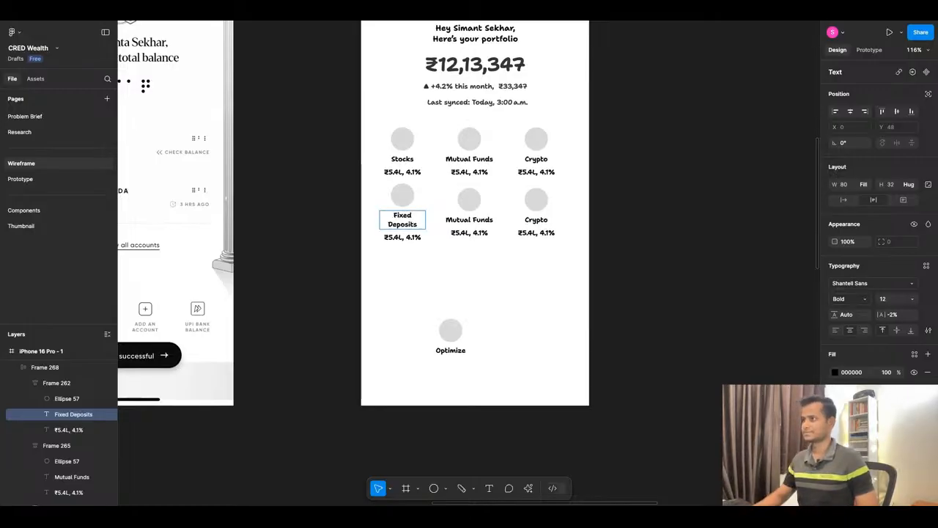
pyautogui.click(407, 288)
# Rename the second row's middle label to "Gold".
pyautogui.doubleClick(471, 220)
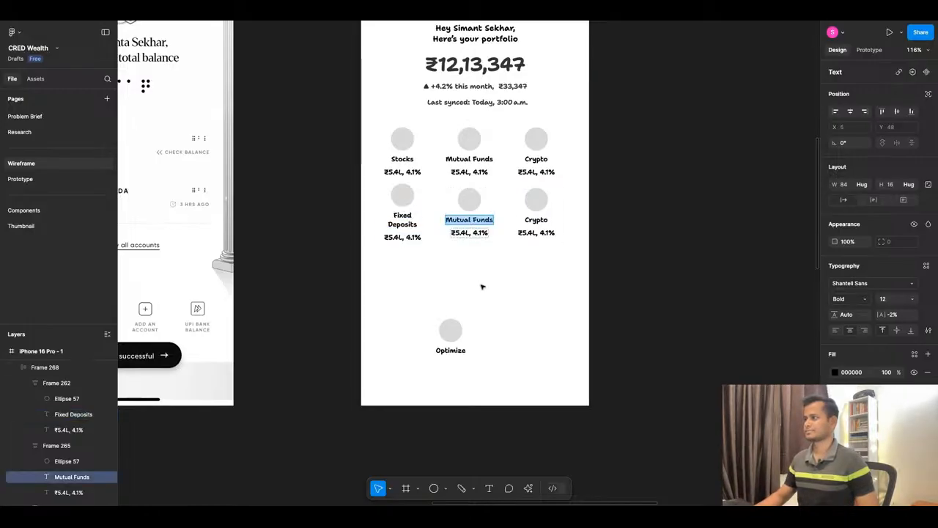
pyautogui.write('Gold')
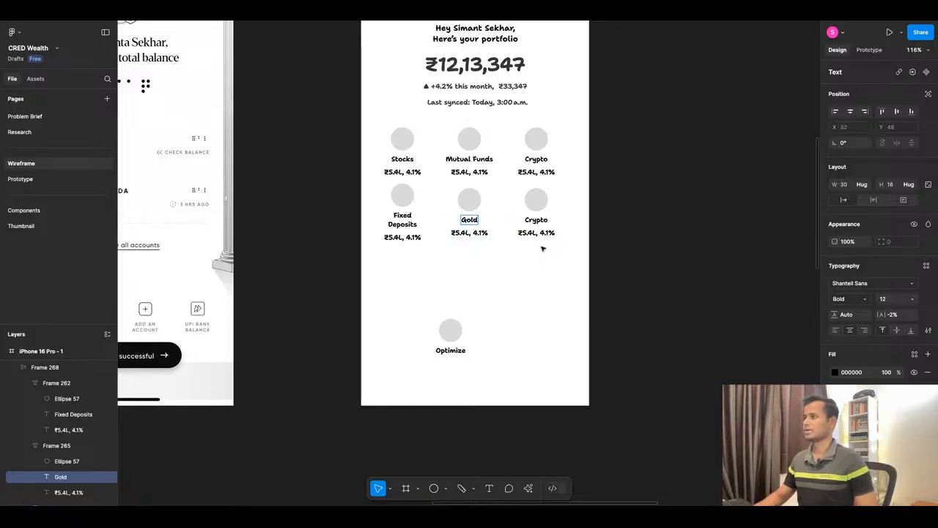
pyautogui.click(509, 276)
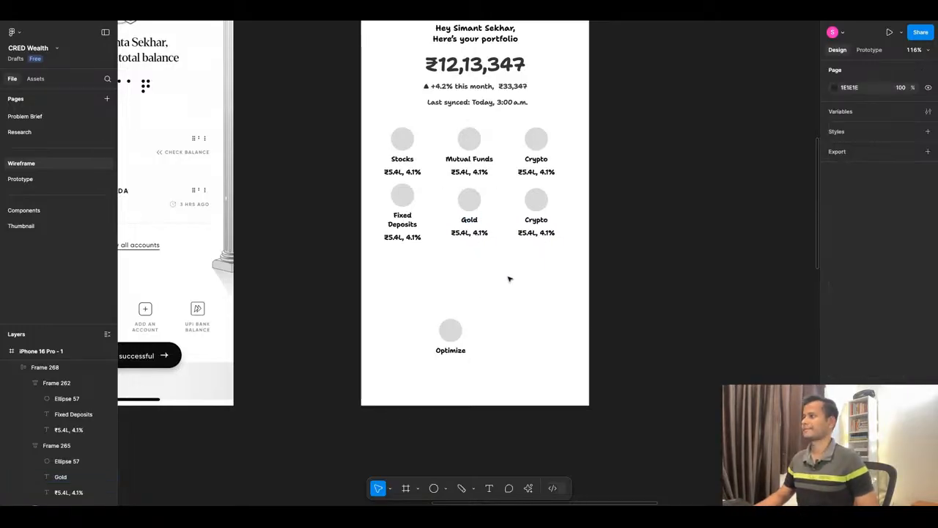
# Rename the second row's last label to "NPS".
pyautogui.click(542, 227)
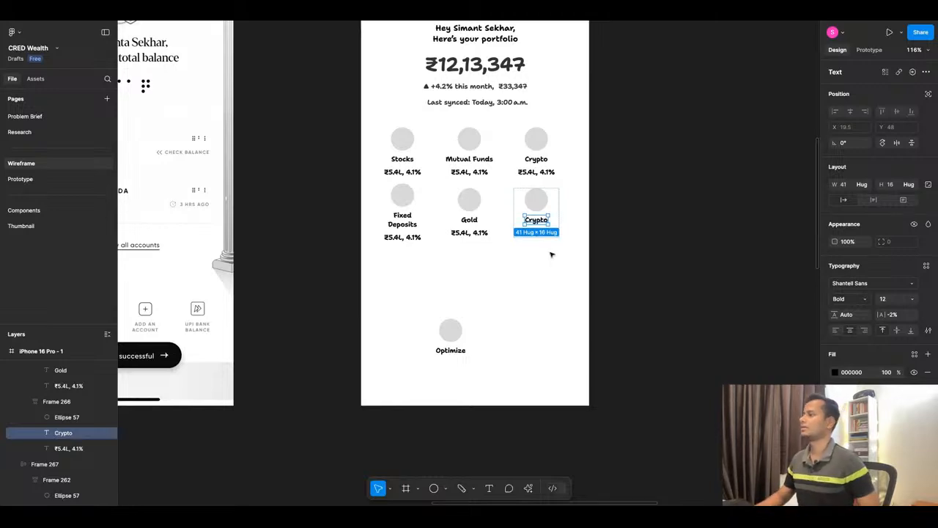
pyautogui.doubleClick(546, 220)
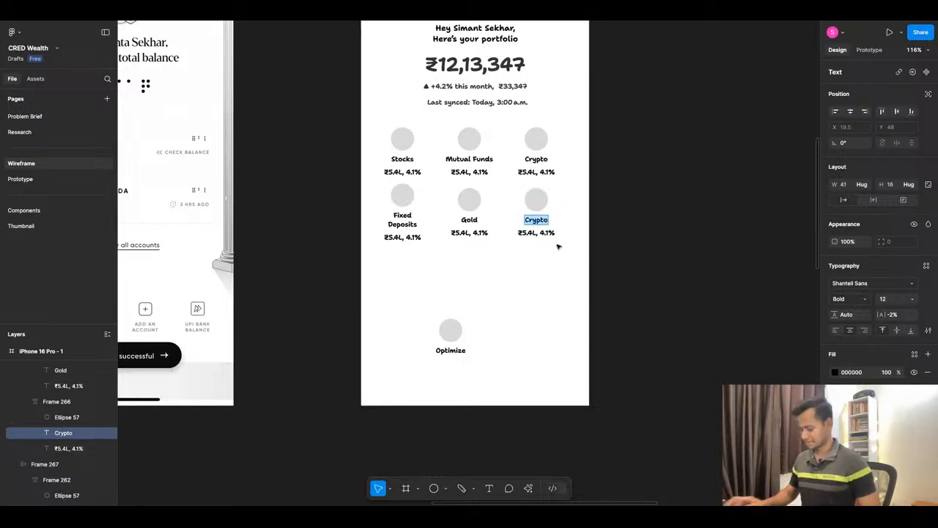
pyautogui.write('NPS')
pyautogui.press('Escape')
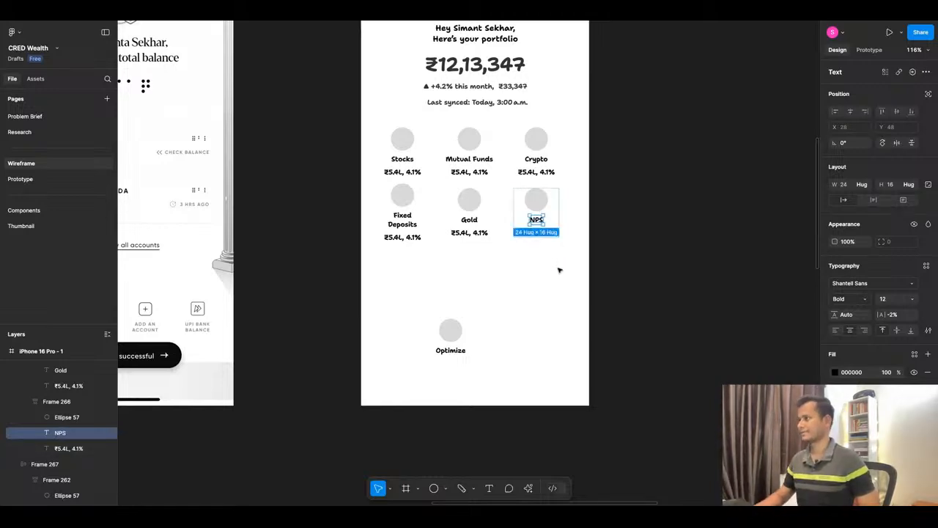
pyautogui.click(645, 191)
# Check the reference app's asset grid, then delete the leftover "Optimize" icon item below the dashboard's asset rows.
pyautogui.scroll(-5, 645, 190)
pyautogui.scroll(-4, 500, 294)
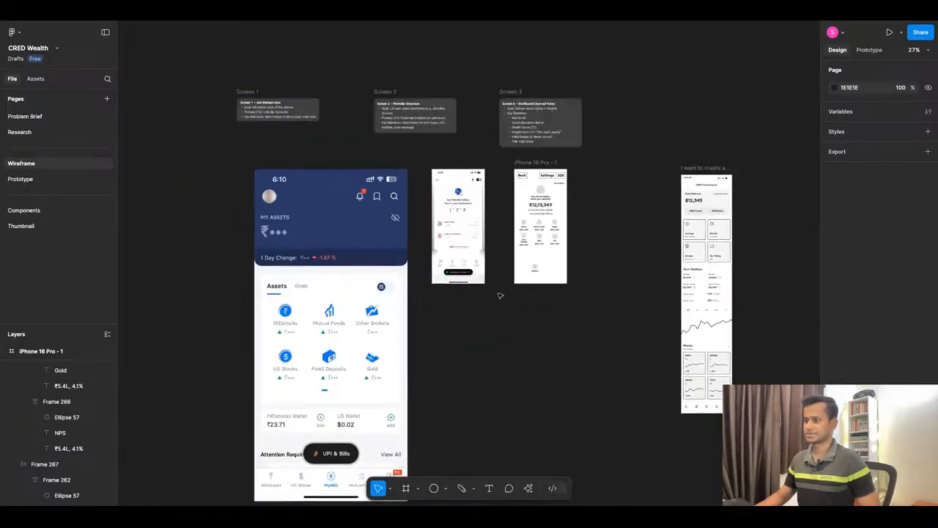
pyautogui.scroll(3, 351, 381)
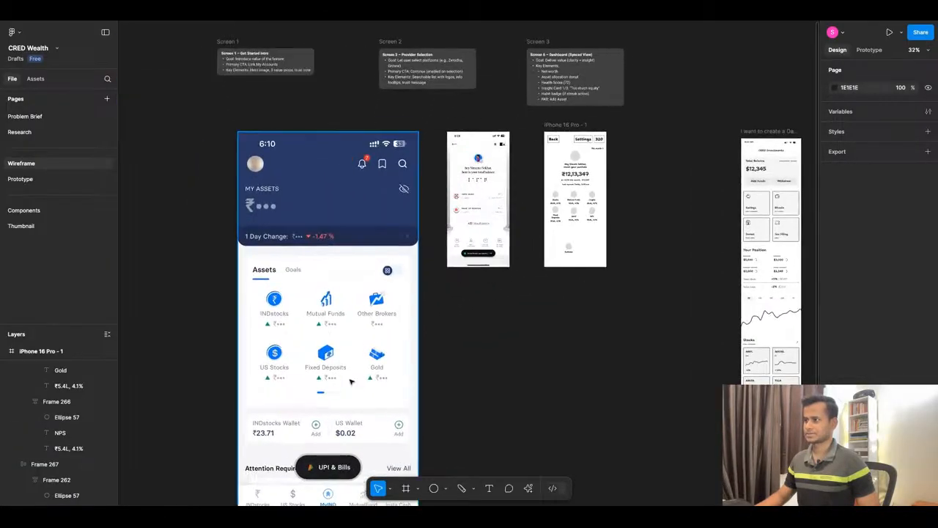
pyautogui.scroll(8, 543, 252)
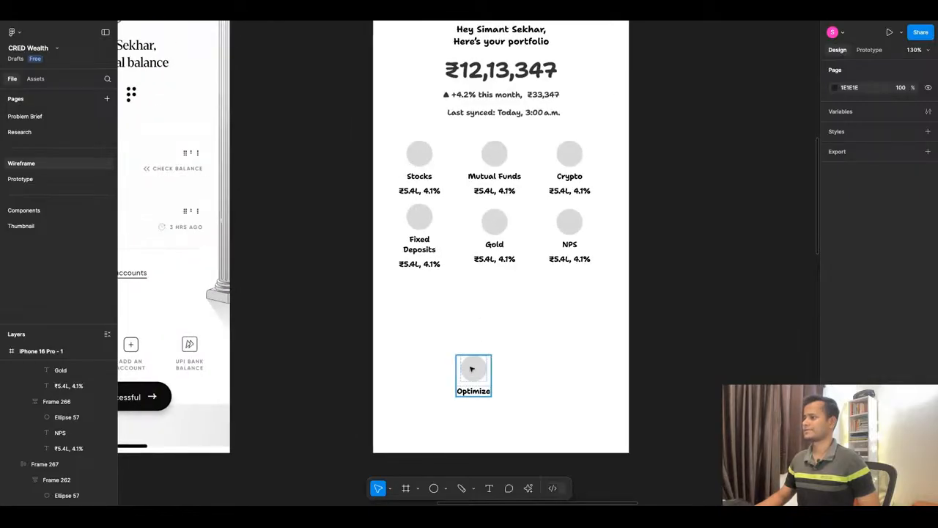
pyautogui.click(472, 369)
pyautogui.press('Delete')
# Add a bold 12 pt "View more" text below the second asset row at X 164, Y 609.
pyautogui.press('t')
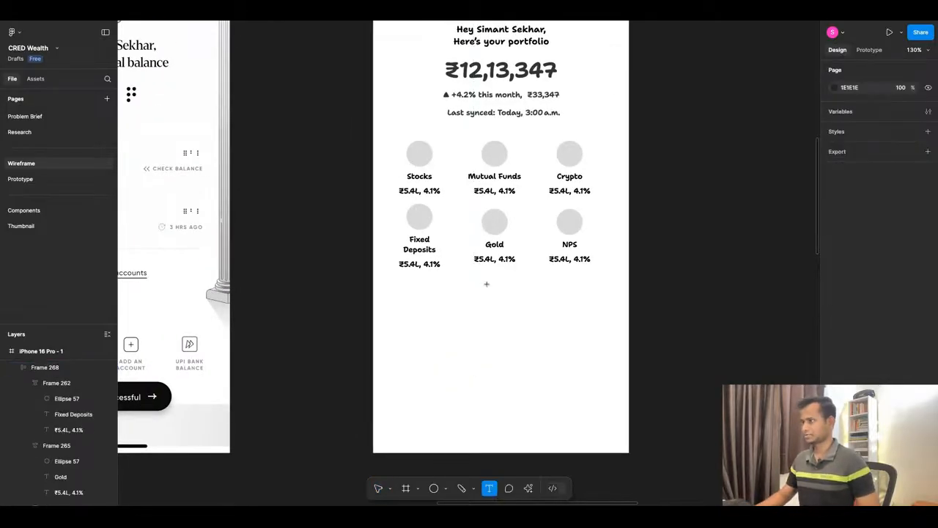
pyautogui.click(519, 379)
pyautogui.write('V')
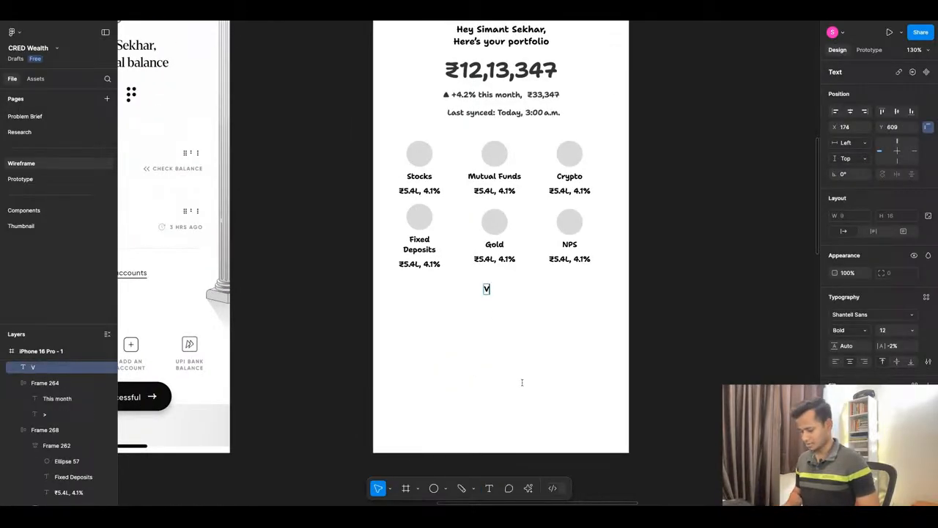
pyautogui.write('iew more')
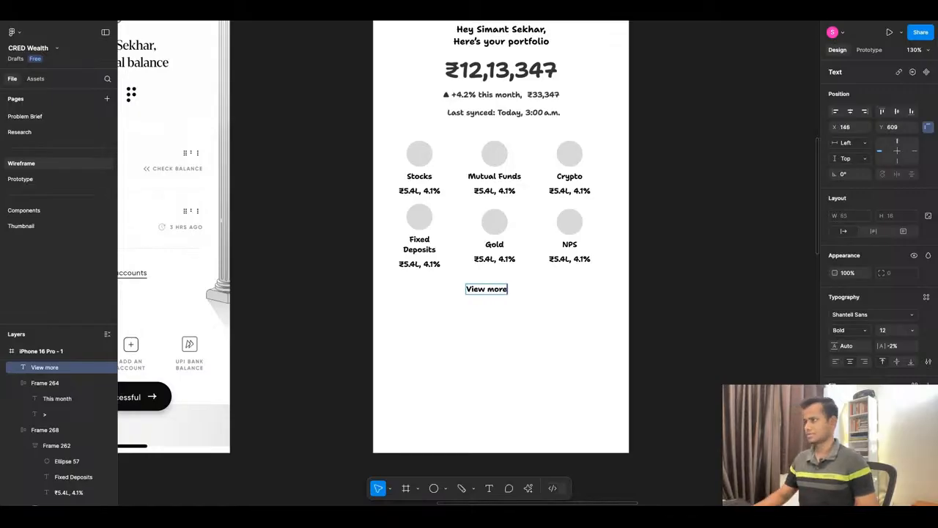
pyautogui.press('Escape')
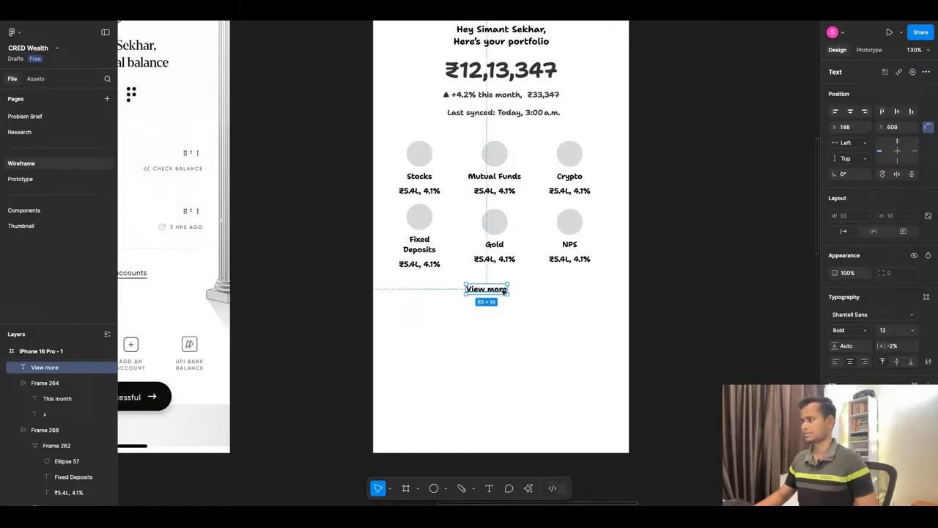
pyautogui.moveTo(508, 289); pyautogui.dragTo(520, 290)
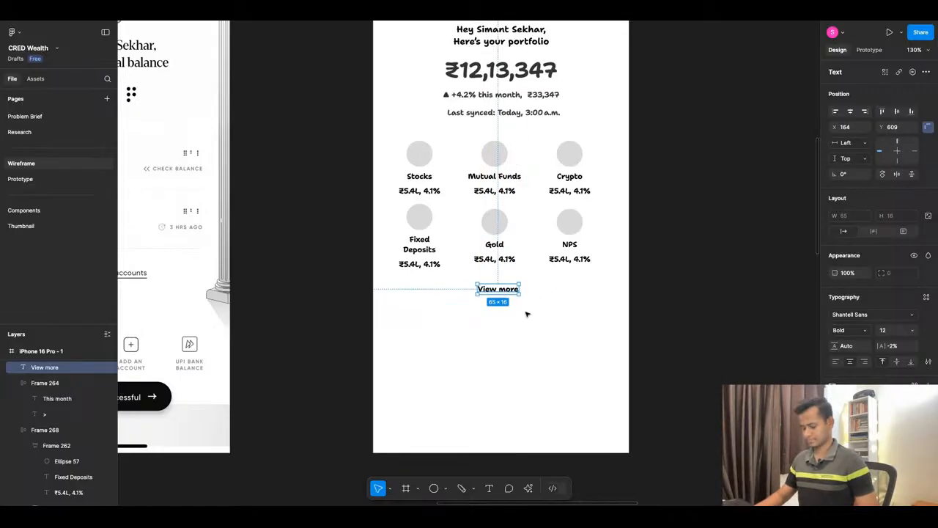
# Turn "View more" into an outlined auto layout button with a 000000 stroke and centre it horizontally in the screen.
pyautogui.hotkey('shift', 'a')
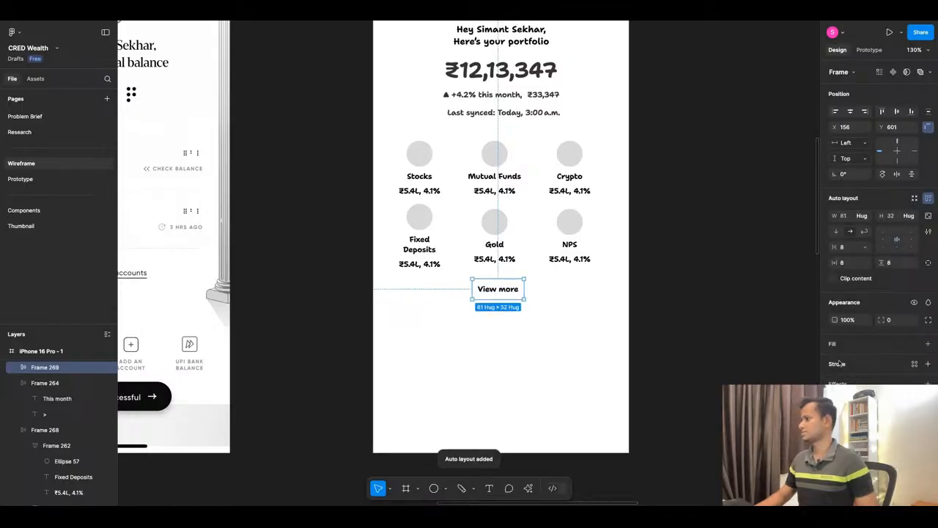
pyautogui.click(840, 364)
pyautogui.click(553, 349)
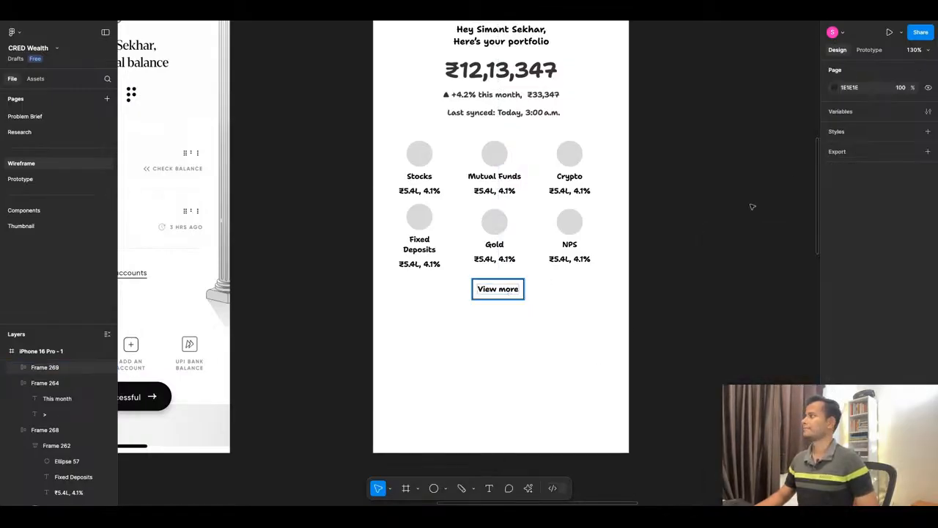
pyautogui.click(850, 111)
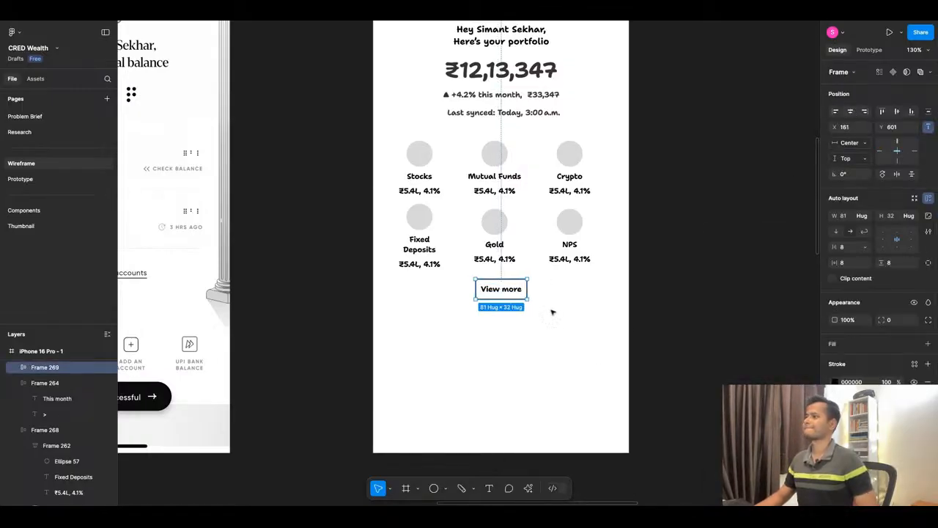
pyautogui.click(552, 312)
# Extend the iPhone 16 Pro - 1 frame downward to a height of 1349.
pyautogui.scroll(-5, 543, 316)
pyautogui.click(528, 320)
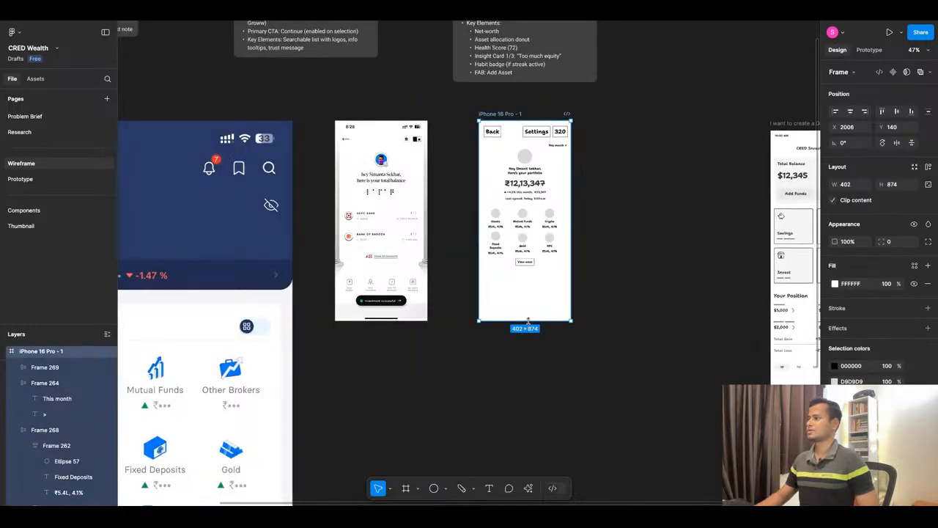
pyautogui.moveTo(528, 320); pyautogui.dragTo(528, 430)
# Examine the sections of the CRED Investments reference dashboard and the screen content brief in ChatGPT.
pyautogui.scroll(-5, 494, 300)
pyautogui.scroll(8, 669, 277)
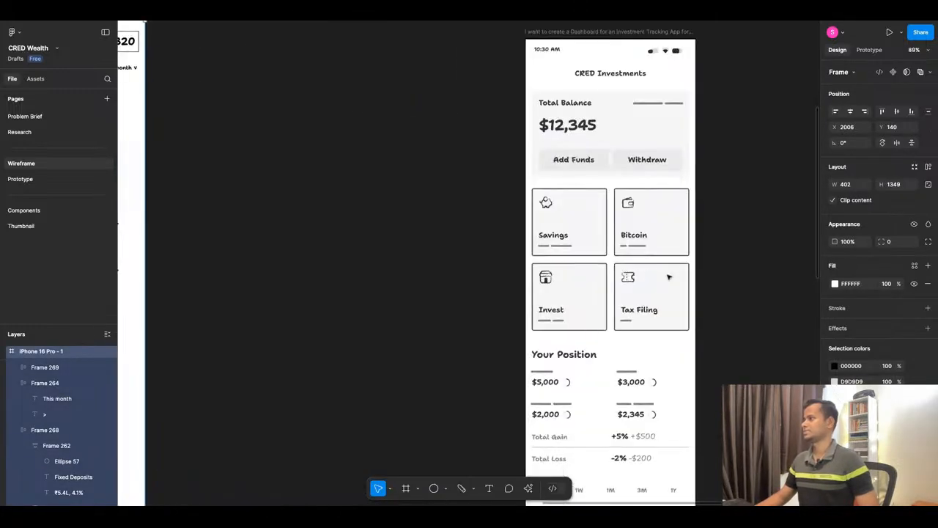
pyautogui.scroll(-5, 628, 268)
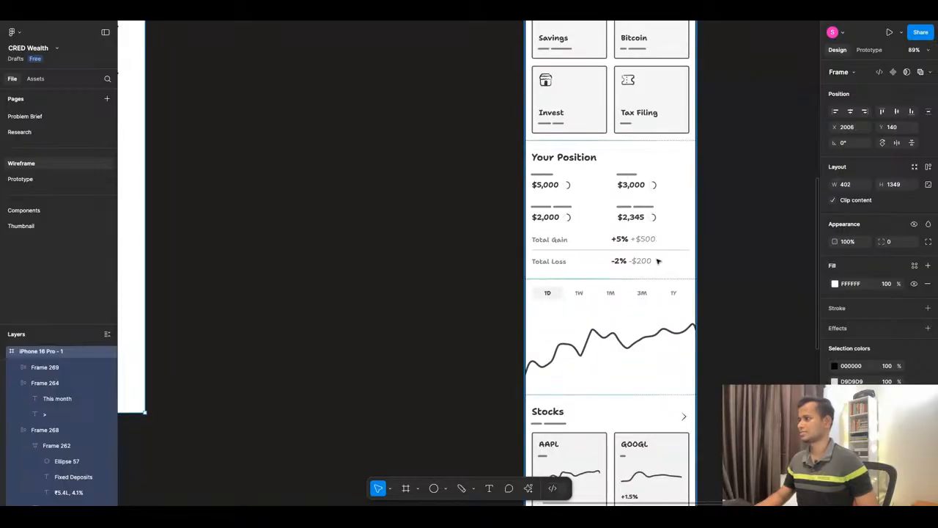
pyautogui.scroll(-4, 722, 222)
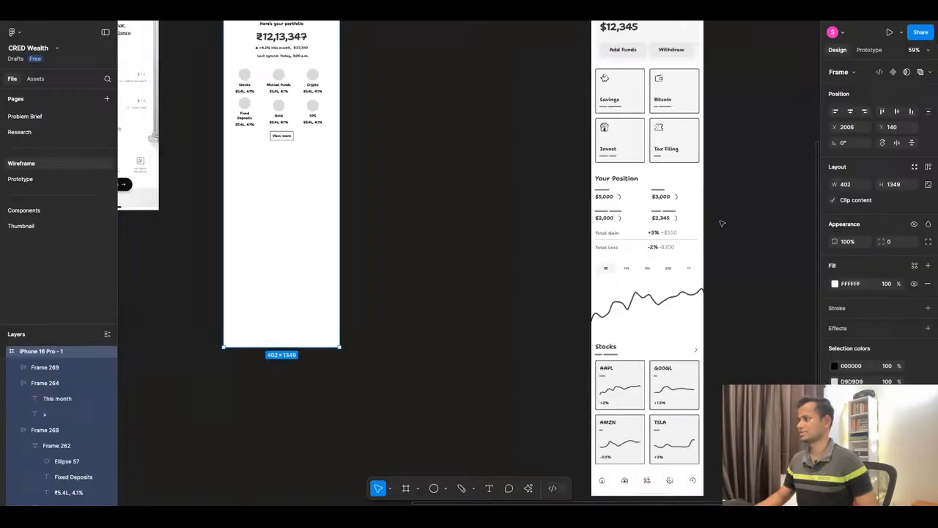
pyautogui.scroll(-3, 722, 223)
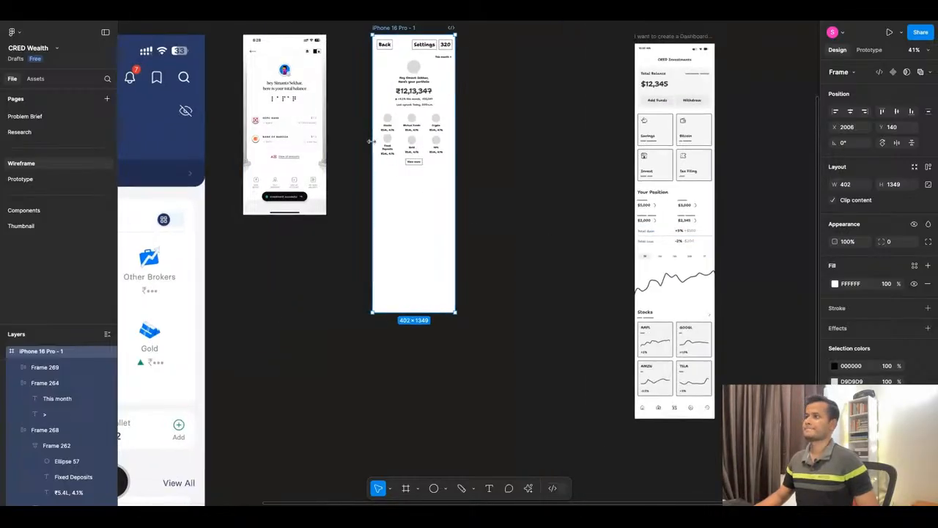
pyautogui.scroll(5, 372, 141)
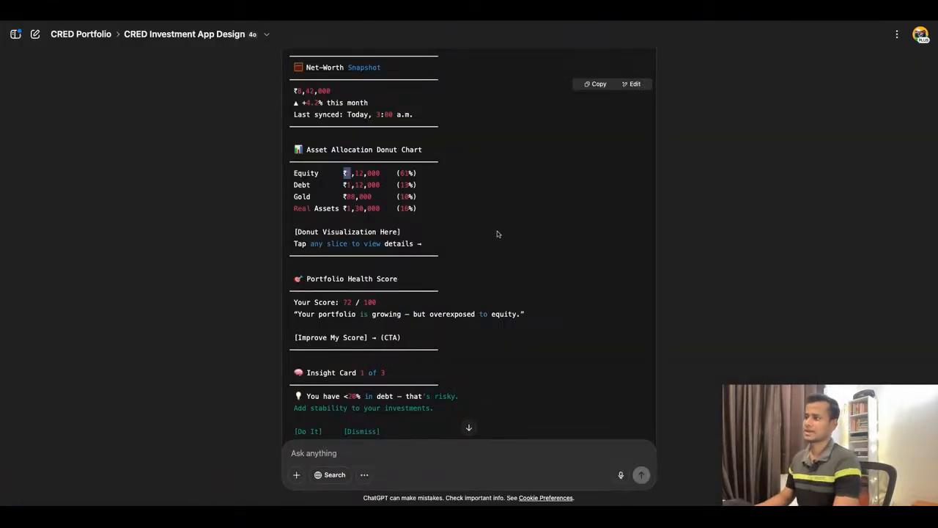
pyautogui.scroll(-1, 497, 230)
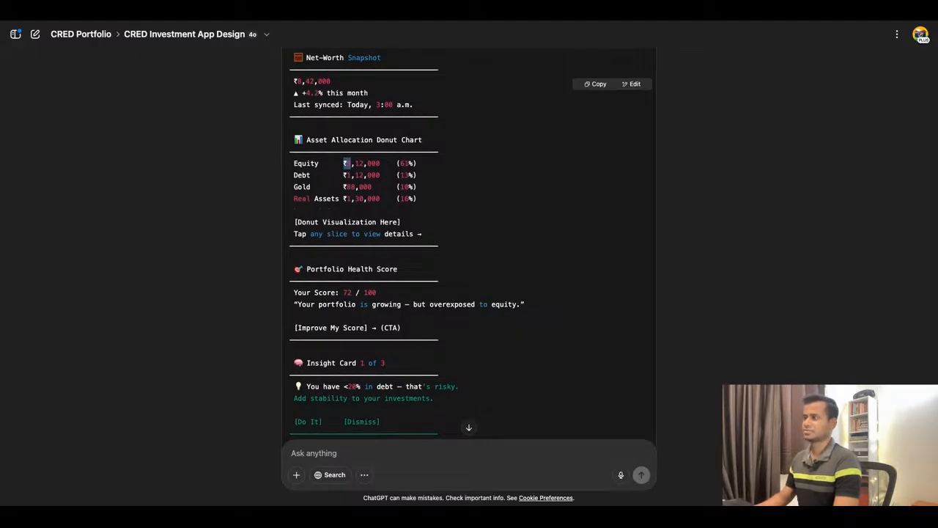
pyautogui.click(347, 16)
pyautogui.hotkey('ctrl', 'Tab')
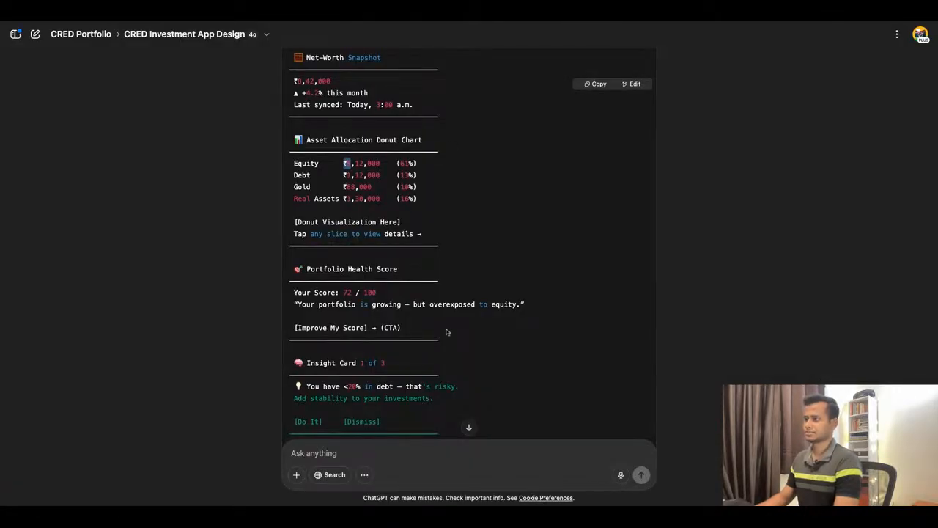
# Back in Figma, move both asset rows and the View more button down together, placing the button at Y 724.
pyautogui.click(355, 21)
pyautogui.scroll(3, 582, 292)
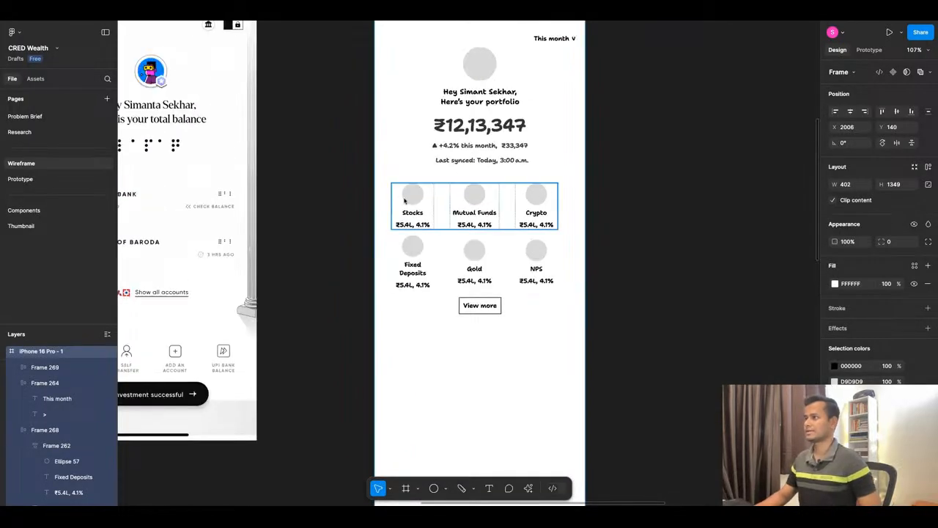
pyautogui.click(346, 179)
pyautogui.moveTo(343, 176); pyautogui.dragTo(665, 374)
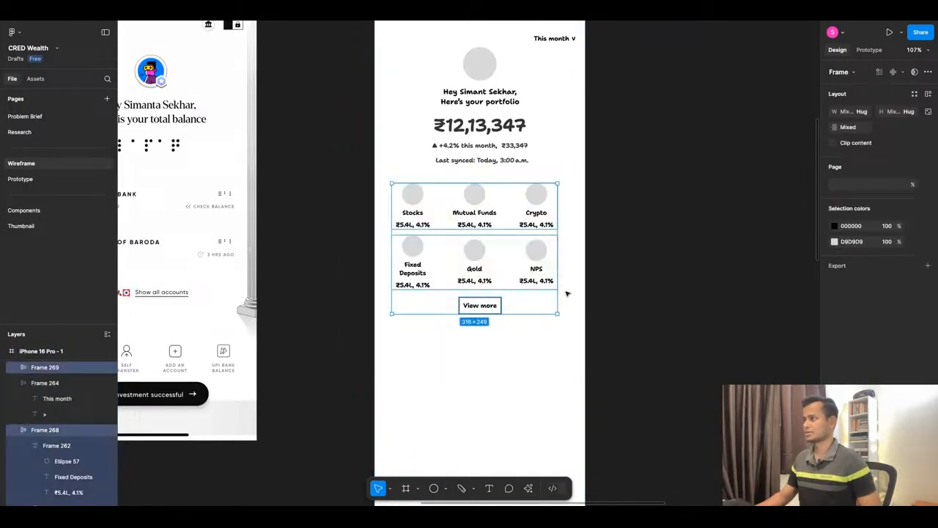
pyautogui.moveTo(505, 254); pyautogui.dragTo(504, 319)
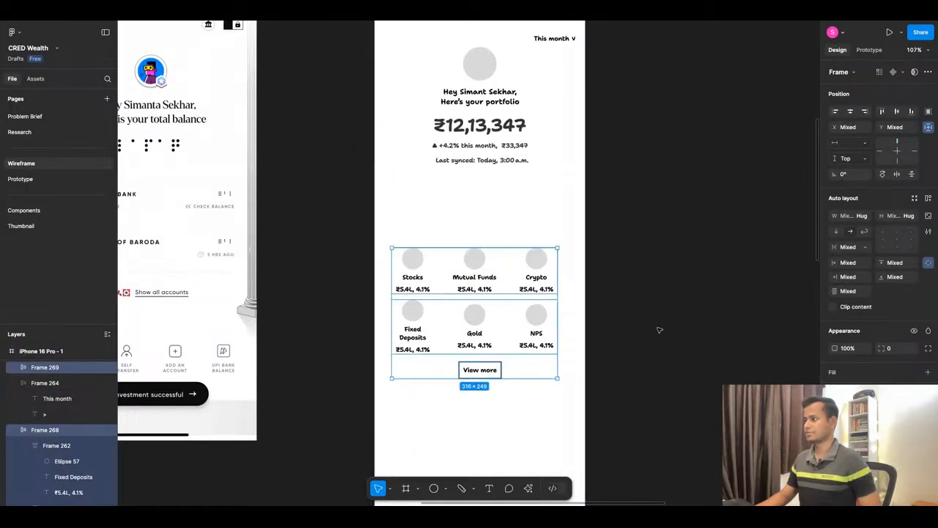
# Duplicate the View more button beneath the "Last synced" line at Y 370, centred in the screen.
pyautogui.click(496, 362)
pyautogui.click(483, 371)
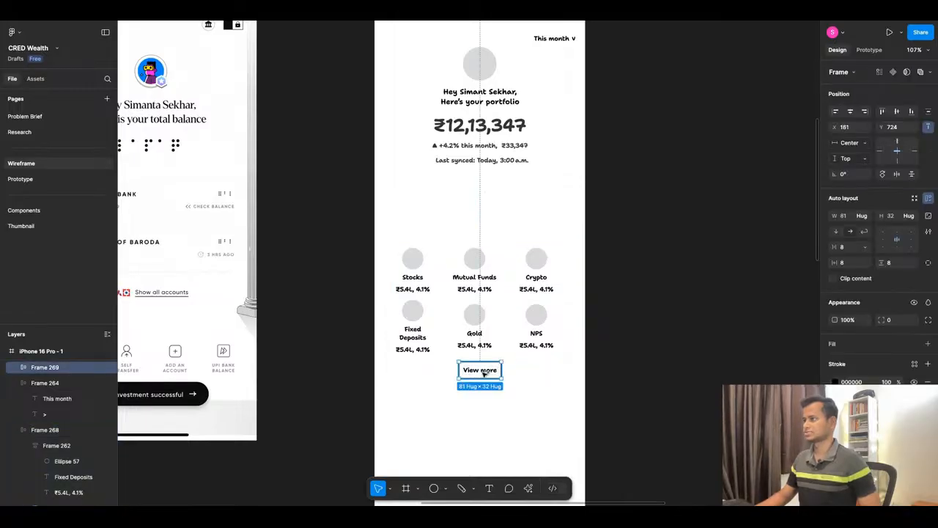
pyautogui.moveTo(483, 372); pyautogui.dragTo(483, 187)
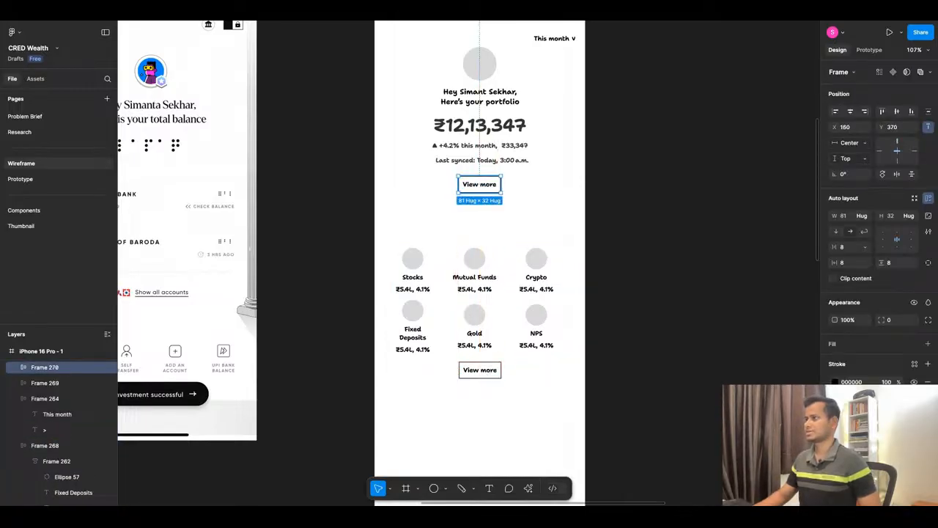
# Replace the duplicated button's label with ChatGPT's Portfolio Health Score message, "Your portfolio is growing — but overexposed to equity".
pyautogui.click(446, 18)
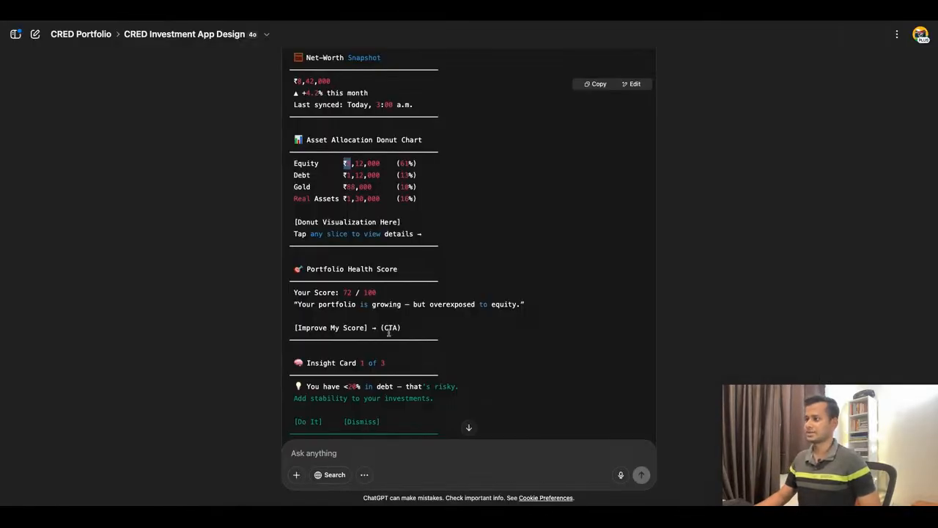
pyautogui.scroll(-1, 492, 303)
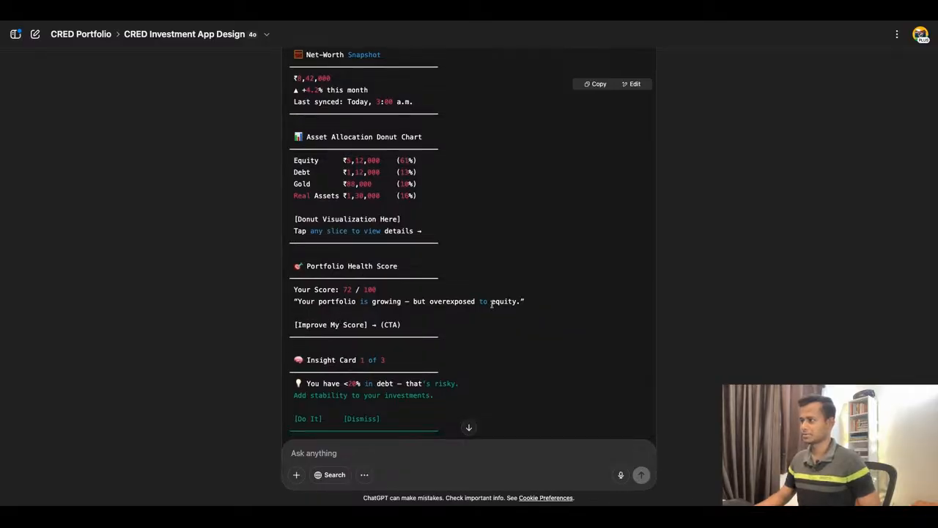
pyautogui.scroll(-2, 492, 304)
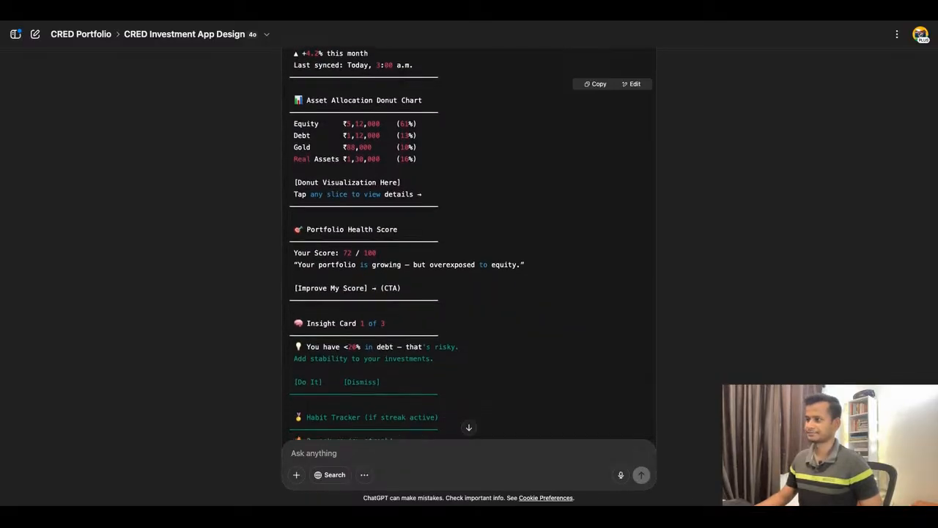
pyautogui.scroll(-1, 374, 285)
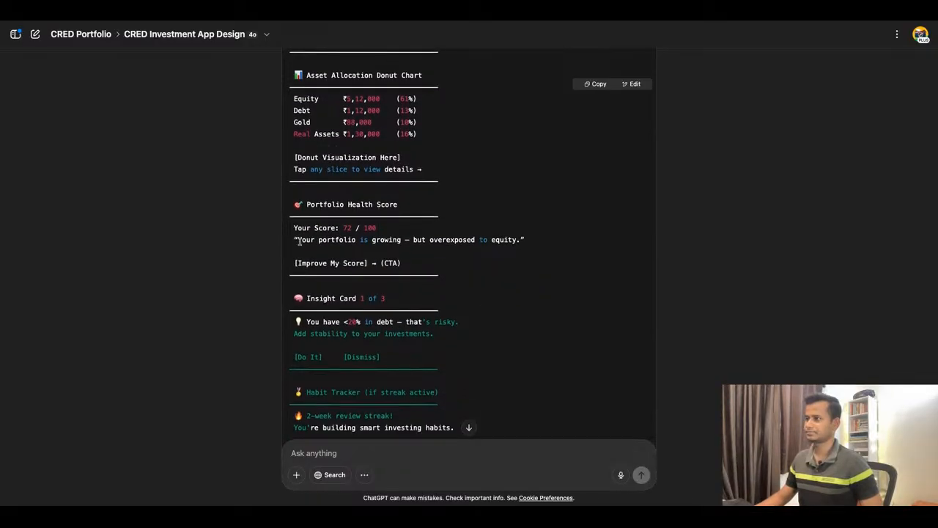
pyautogui.moveTo(299, 242); pyautogui.dragTo(518, 240)
pyautogui.hotkey('ctrl', 'c')
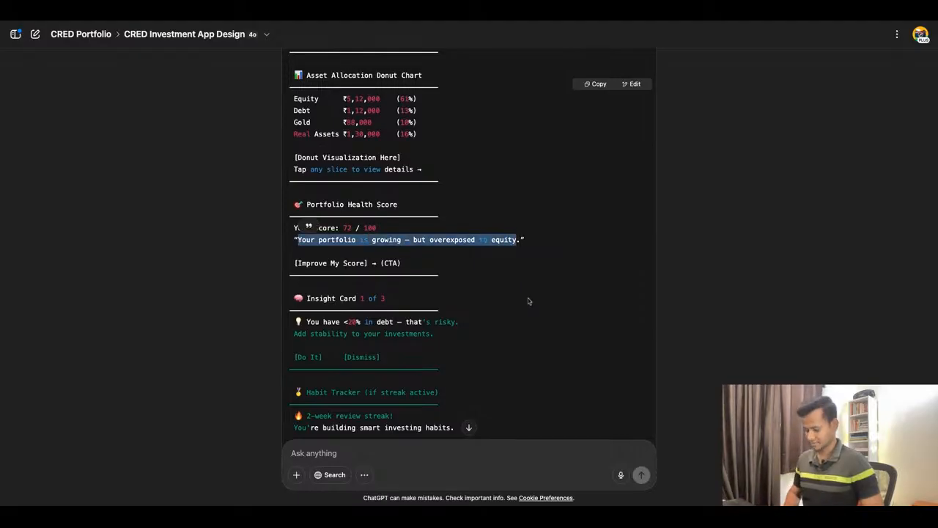
pyautogui.click(444, 19)
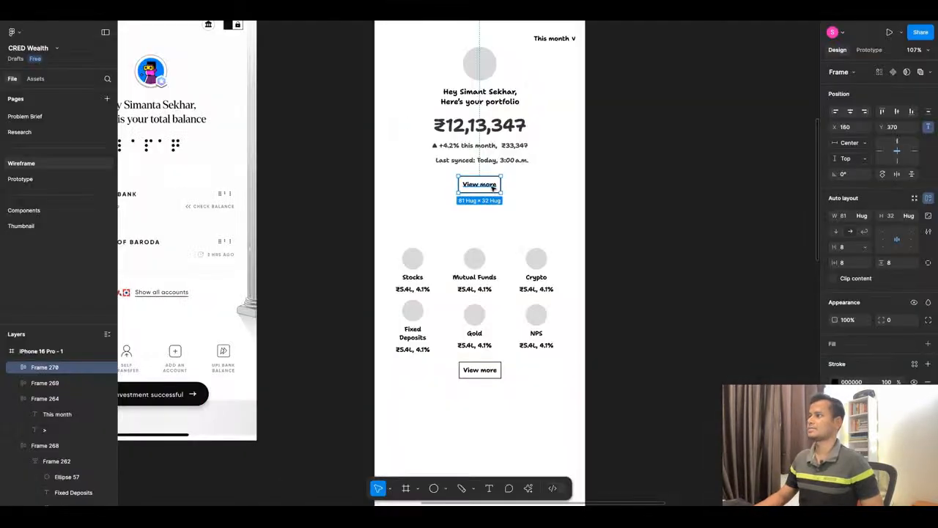
pyautogui.doubleClick(493, 187)
pyautogui.hotkey('ctrl', 'v')
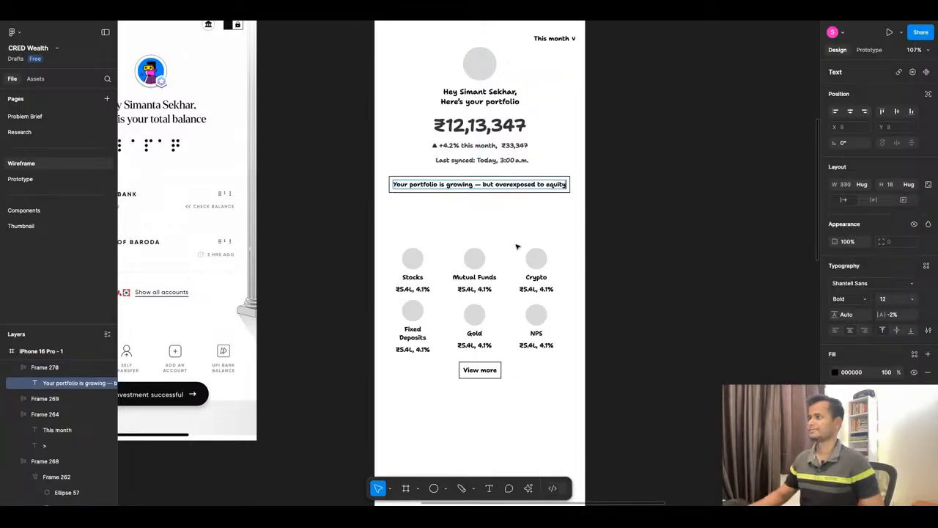
# End the portfolio message with a full stop and add ChatGPT's "Improve My Score" call-to-action on a second line, followed by an arrow.
pyautogui.click(440, 22)
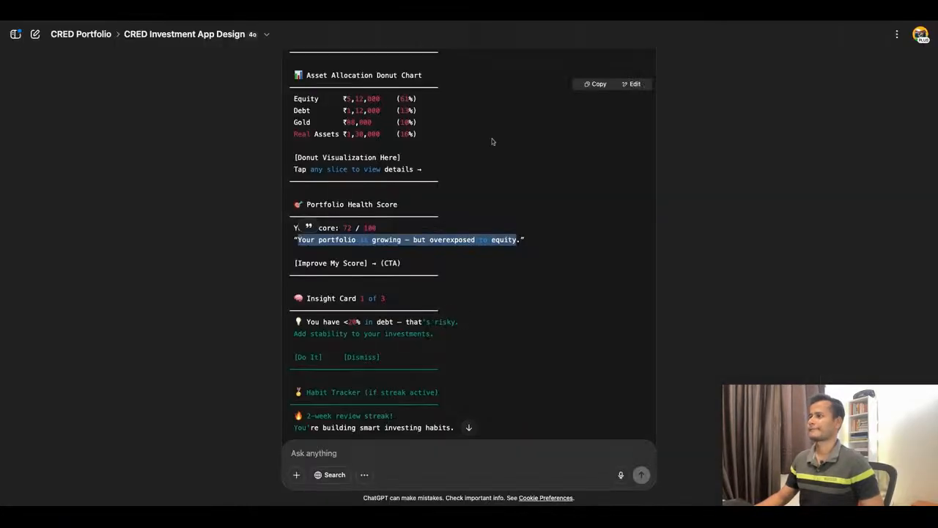
pyautogui.click(299, 265)
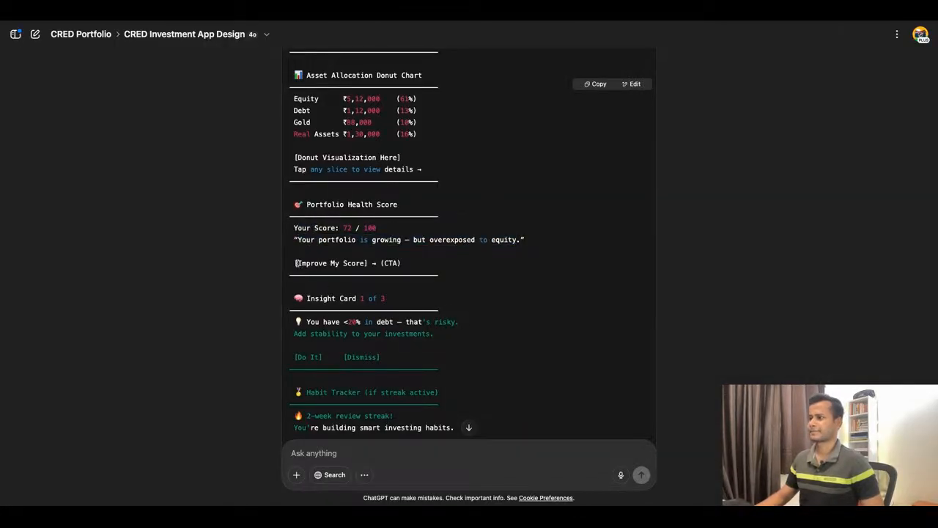
pyautogui.moveTo(296, 262); pyautogui.dragTo(365, 265)
pyautogui.hotkey('ctrl', 'c')
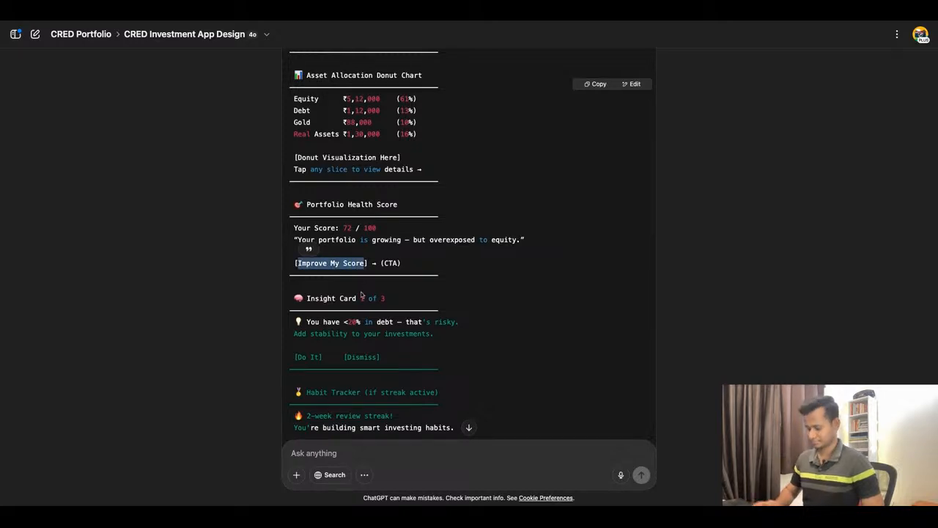
pyautogui.click(410, 23)
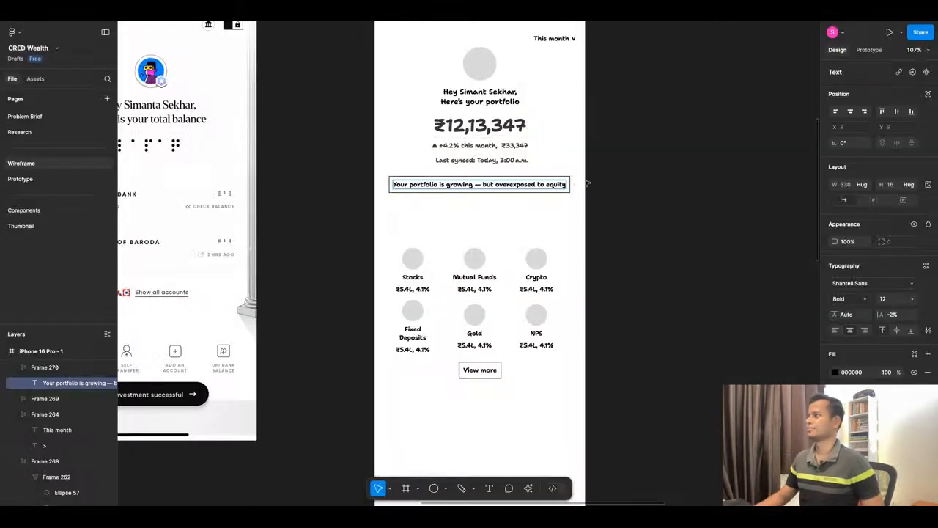
pyautogui.write('.')
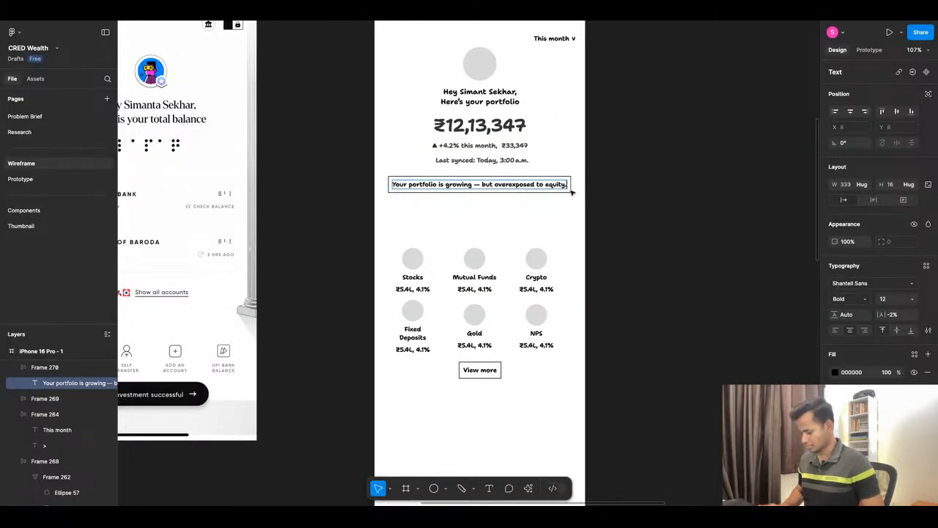
pyautogui.press('Return')
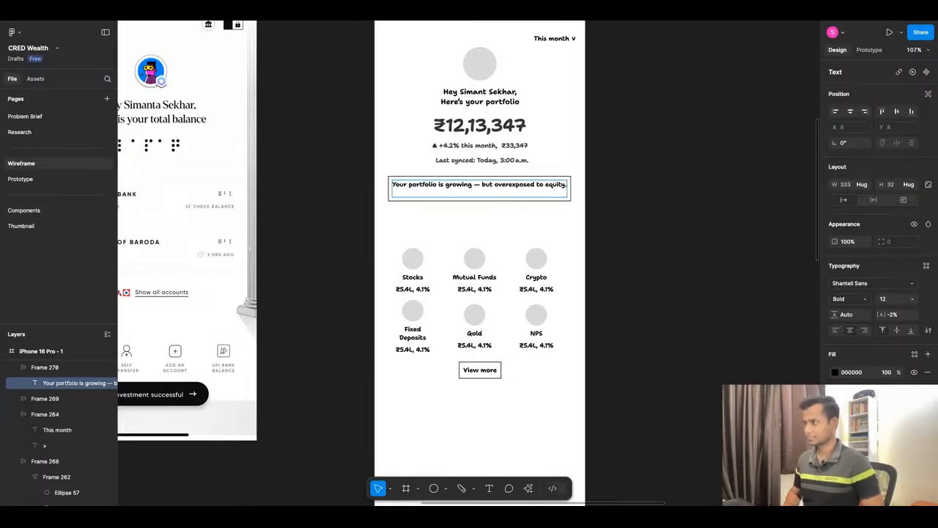
pyautogui.hotkey('ctrl', 'v')
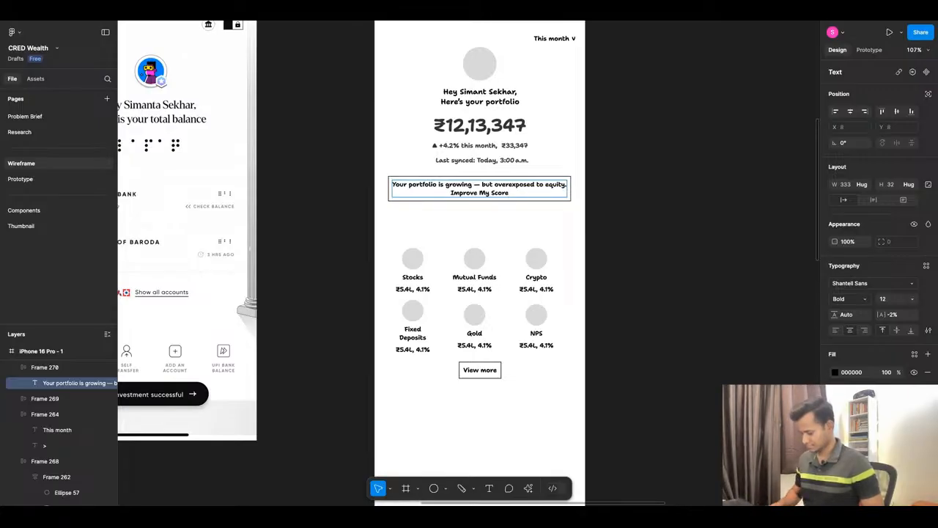
pyautogui.write('->')
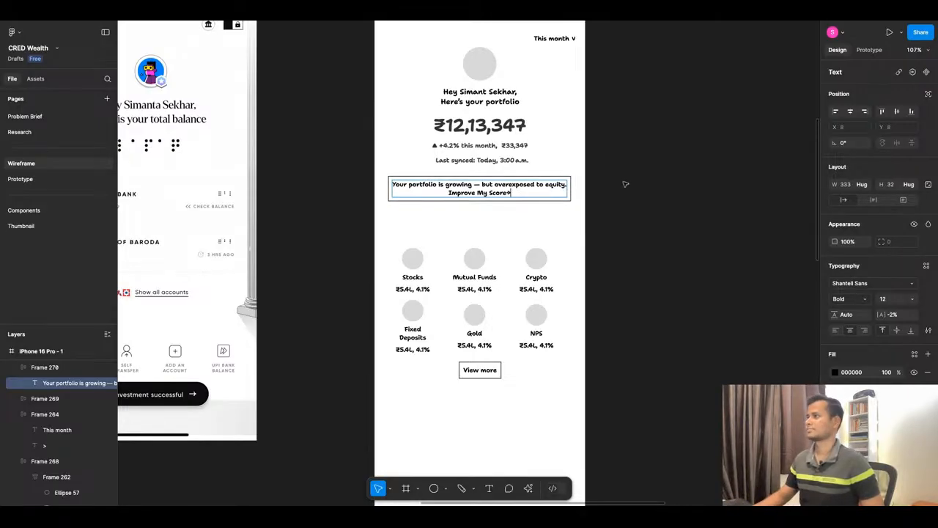
pyautogui.press('Escape')
# Left-align the two-line portfolio message and set its line height to 20.
pyautogui.hotkey('ctrl', 'alt', 'l')
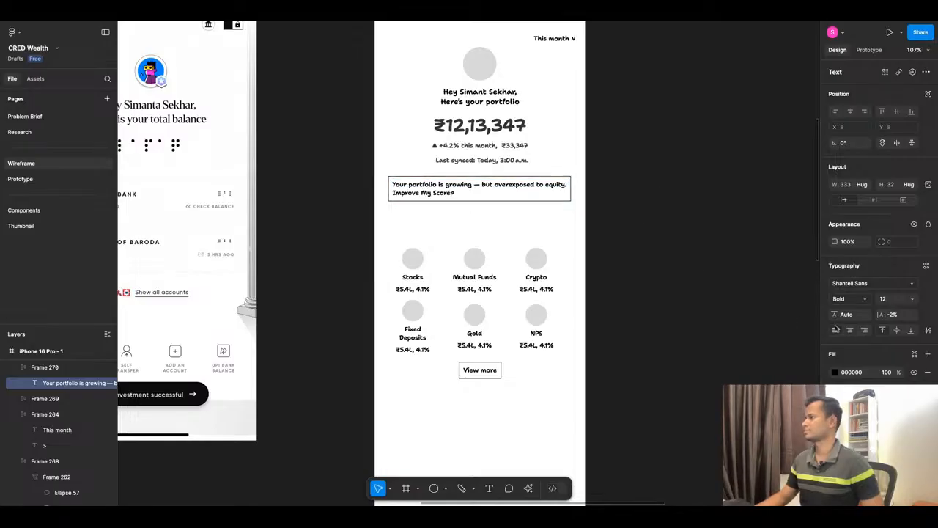
pyautogui.click(858, 315)
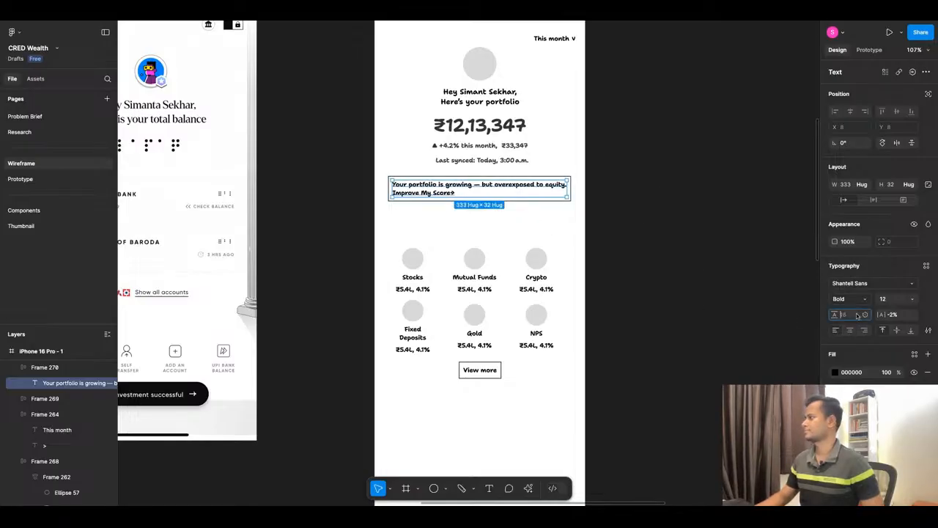
pyautogui.write('20')
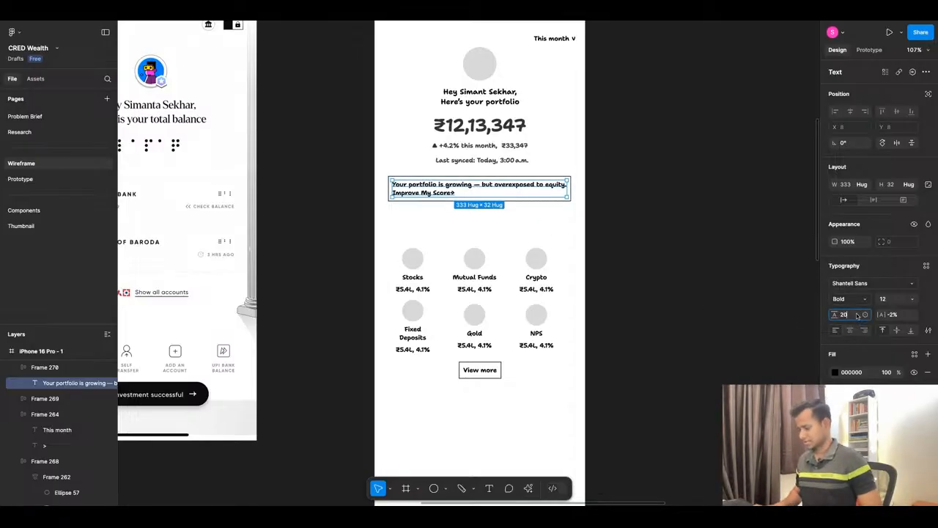
pyautogui.press('Return')
pyautogui.click(685, 232)
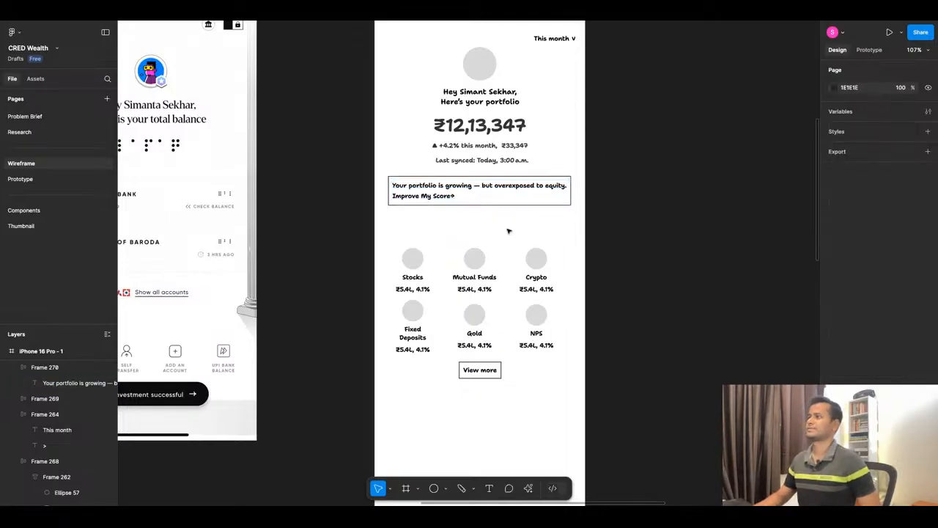
# Move both asset rows and the View more button up together, placing the button at Y 686.
pyautogui.click(466, 197)
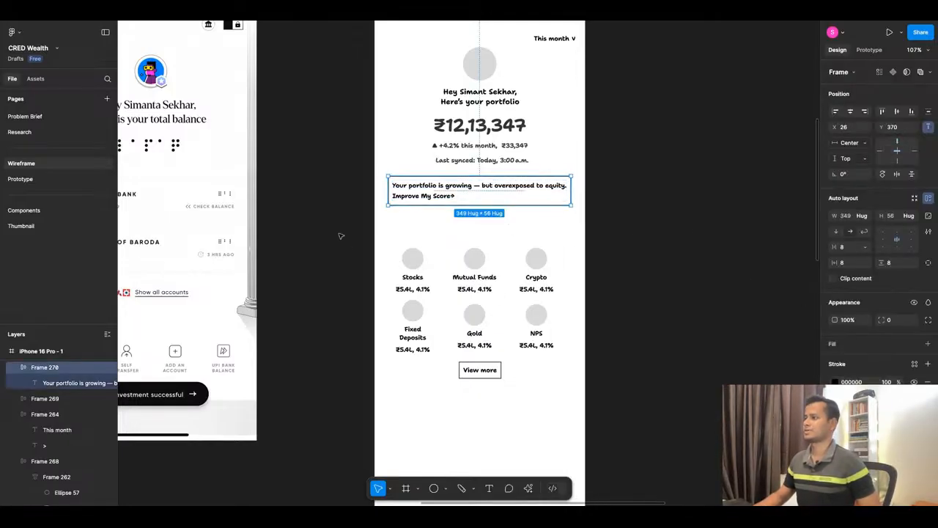
pyautogui.moveTo(340, 236); pyautogui.dragTo(653, 413)
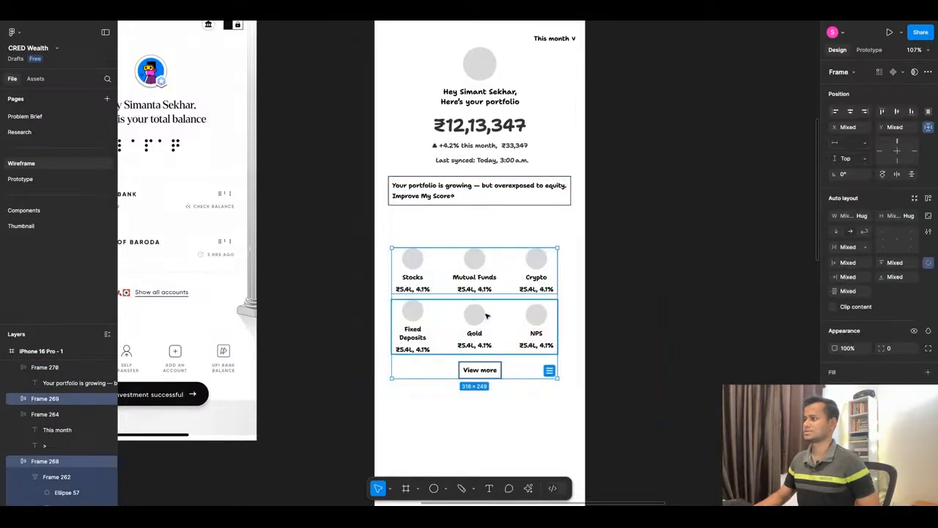
pyautogui.hotkey('shift', 'Up')
pyautogui.hotkey('shift', 'Up')
pyautogui.hotkey('shift', 'Up')
pyautogui.hotkey('shift', 'Up')
pyautogui.hotkey('shift', 'Up')
pyautogui.hotkey('shift', 'Up')
pyautogui.hotkey('shift', 'Up')
pyautogui.hotkey('shift', 'Up')
pyautogui.hotkey('shift', 'Up')
pyautogui.hotkey('shift', 'Down')
pyautogui.hotkey('shift', 'Down')
pyautogui.hotkey('shift', 'Down')
pyautogui.hotkey('shift', 'Down')
pyautogui.hotkey('shift', 'Down')
# Add a blank 402 × 874 iPhone 16 Pro frame beside the dashboard wireframe, with its top aligned at Y 140.
pyautogui.scroll(-10, 561, 264)
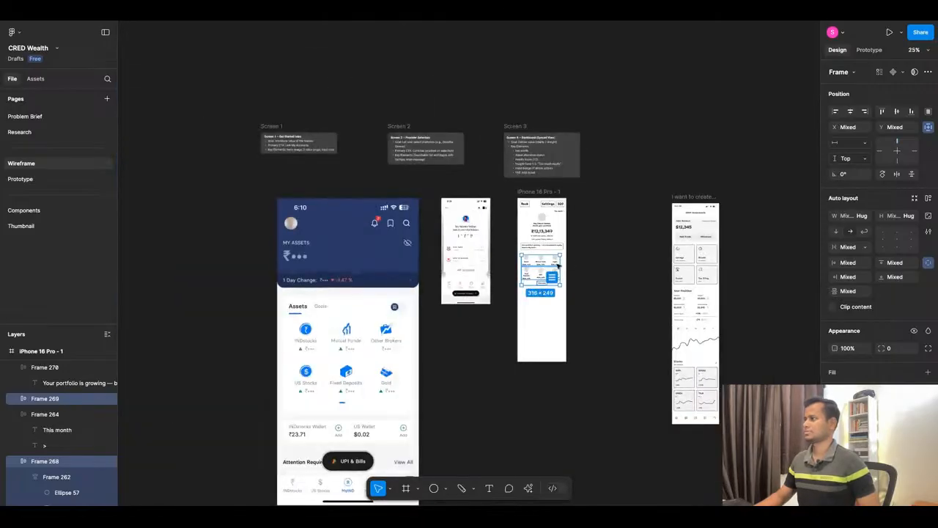
pyautogui.scroll(2, 633, 266)
pyautogui.click(599, 264)
pyautogui.click(498, 180)
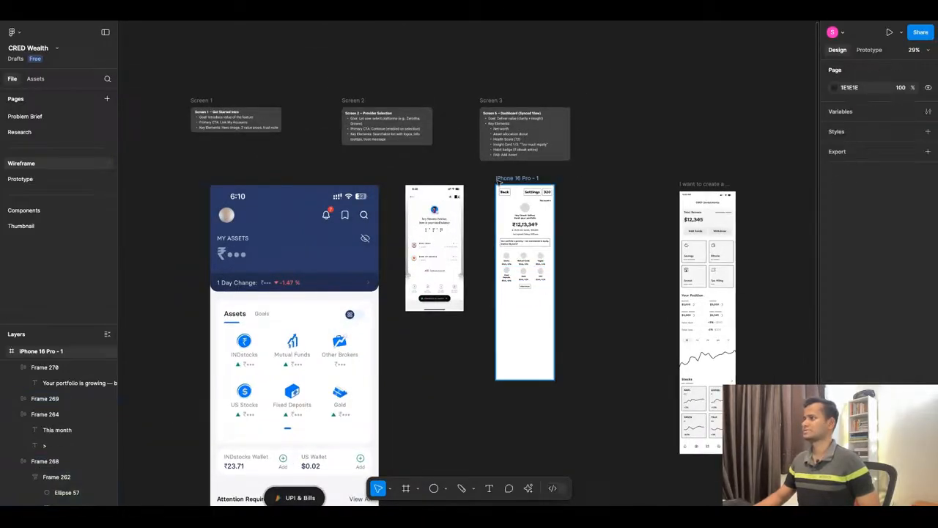
pyautogui.click(498, 180)
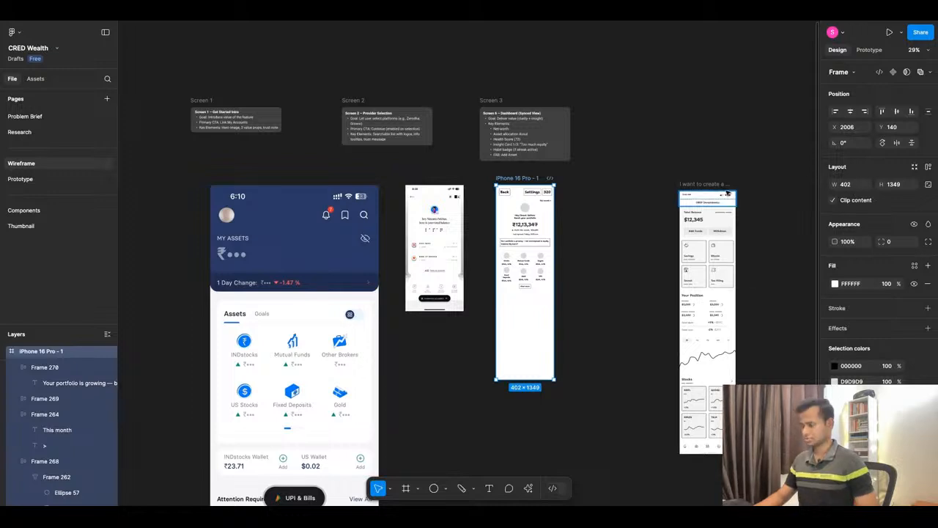
pyautogui.press('f')
pyautogui.click(870, 160)
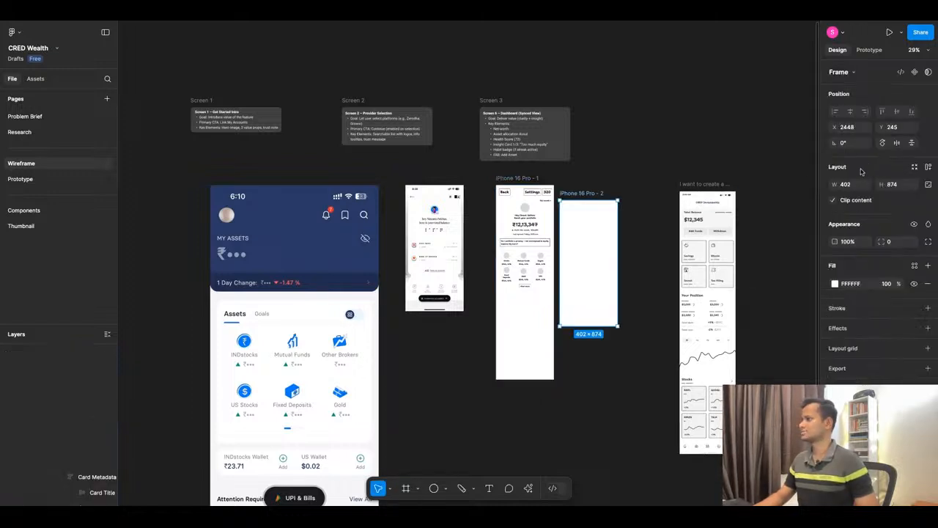
pyautogui.moveTo(580, 209); pyautogui.dragTo(580, 195)
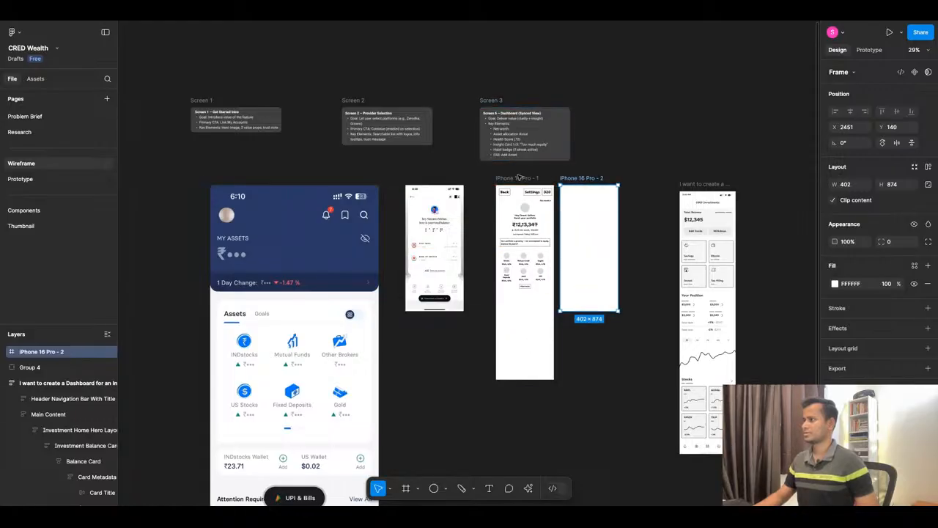
# Shorten the dashboard frame from its lower edge to match the height of the blank frame beside it.
pyautogui.click(524, 295)
pyautogui.moveTo(517, 380); pyautogui.dragTo(518, 312)
pyautogui.click(553, 329)
pyautogui.scroll(5, 547, 314)
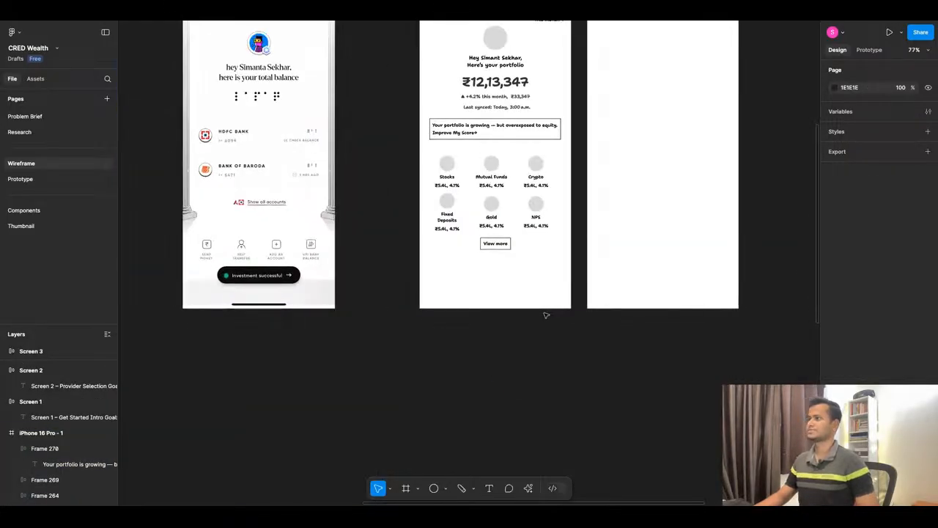
pyautogui.scroll(2, 548, 254)
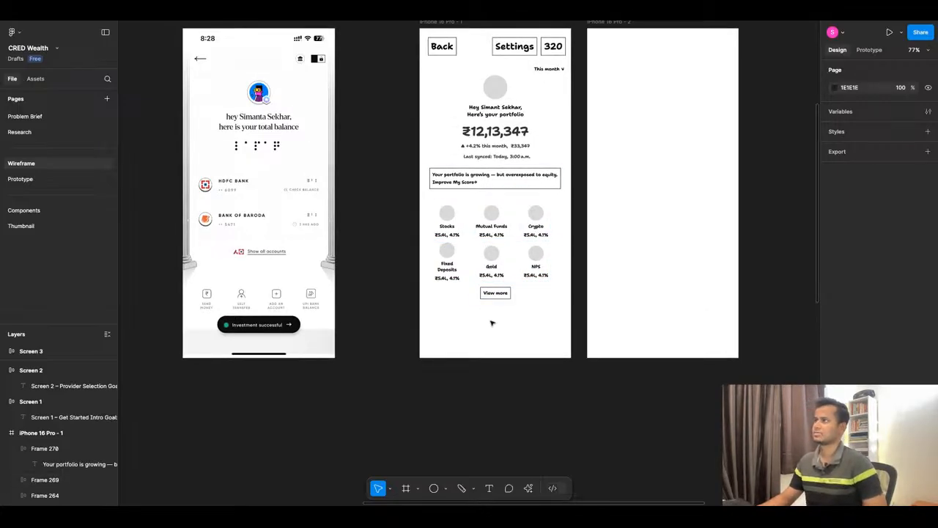
# Compare ChatGPT's content brief, from Asset Allocation through Recent Activity, with the dashboard wireframe.
pyautogui.hotkey('ctrl', 'Tab')
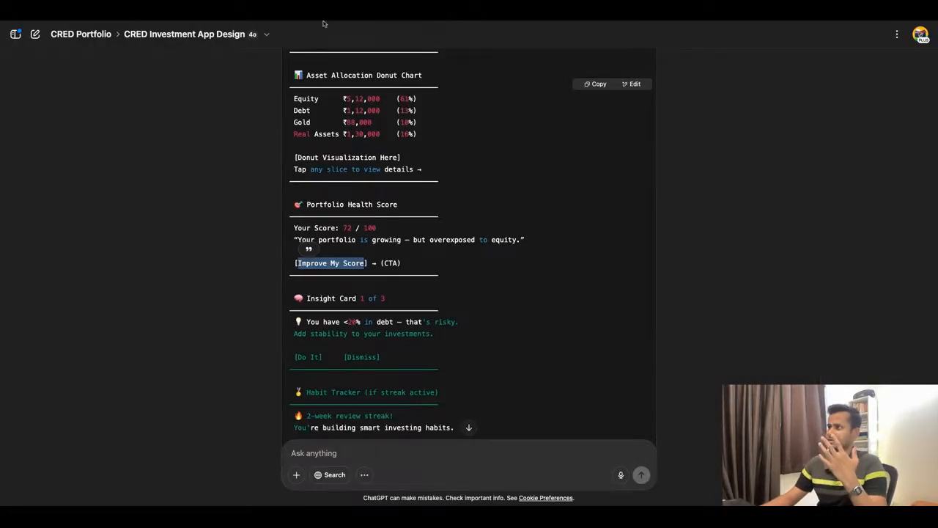
pyautogui.scroll(-1, 469, 284)
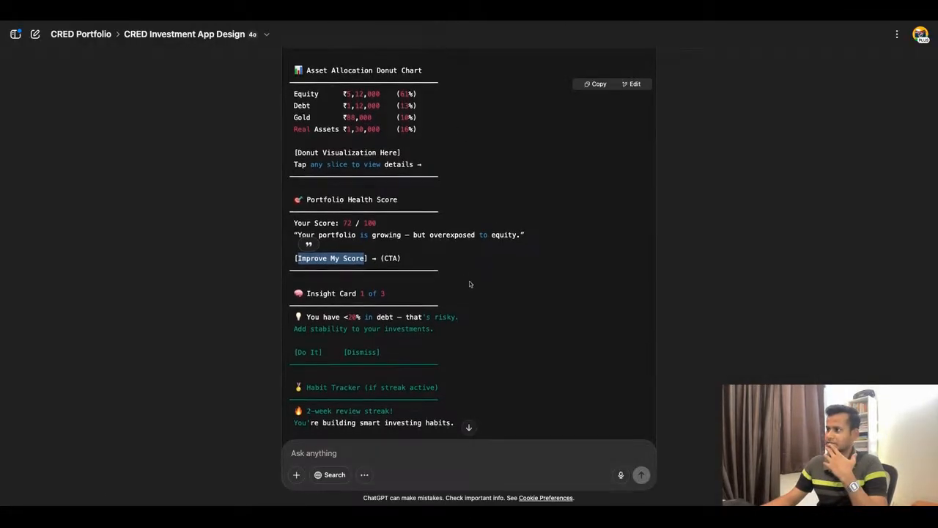
pyautogui.scroll(-2, 469, 280)
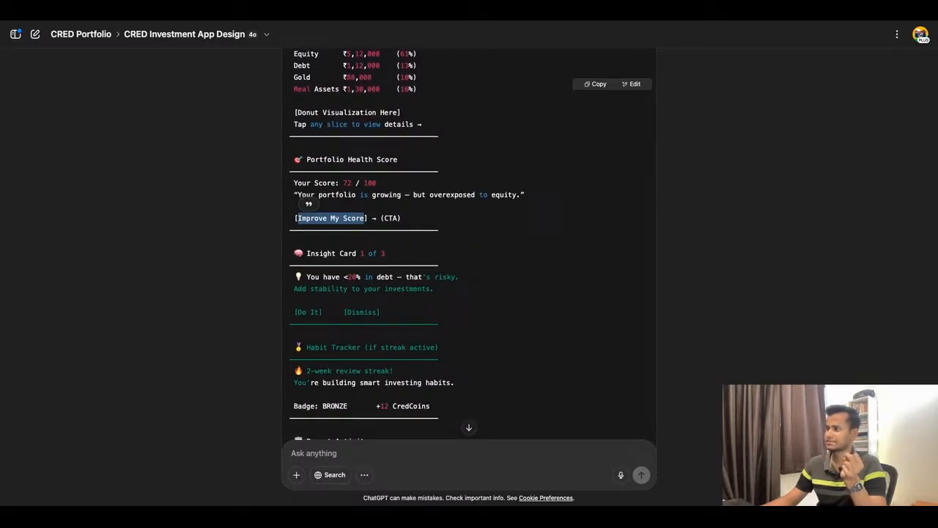
pyautogui.scroll(-1, 469, 244)
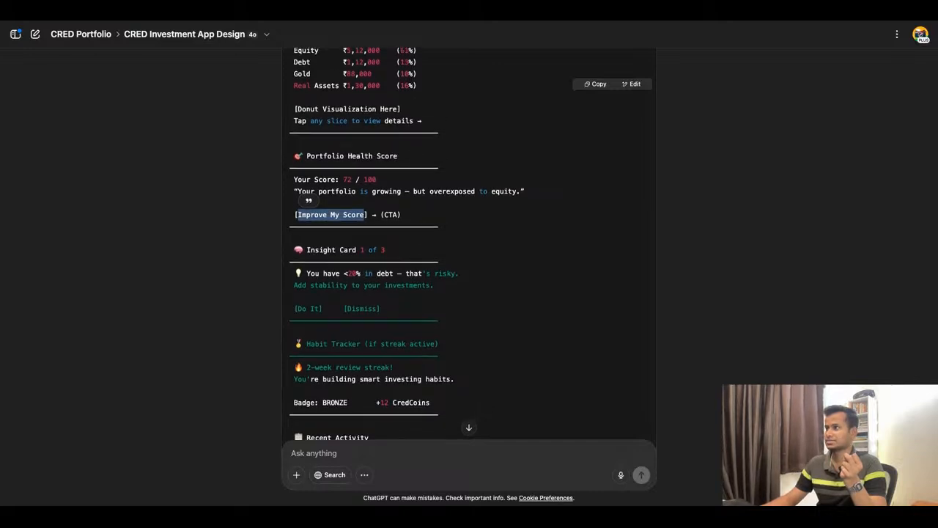
pyautogui.scroll(3, 330, 332)
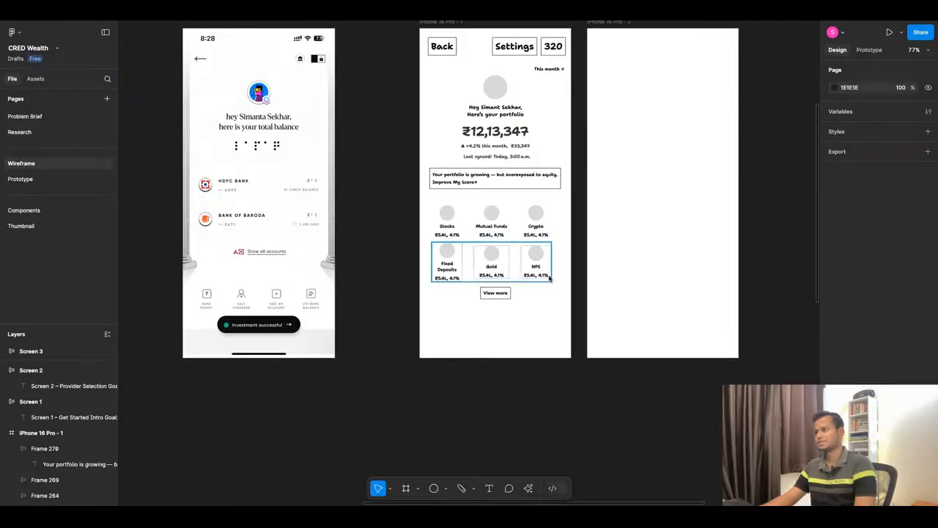
pyautogui.scroll(2, 546, 289)
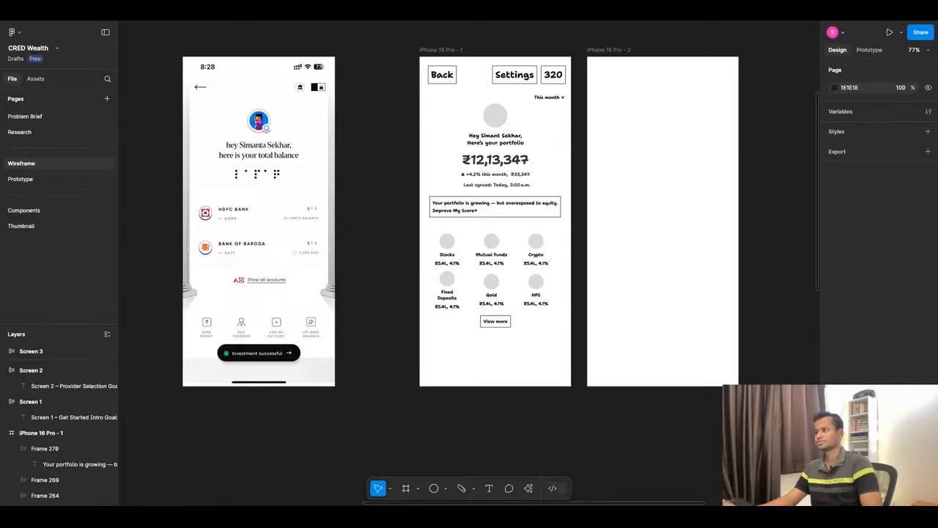
pyautogui.click(419, 22)
pyautogui.scroll(-1, 476, 207)
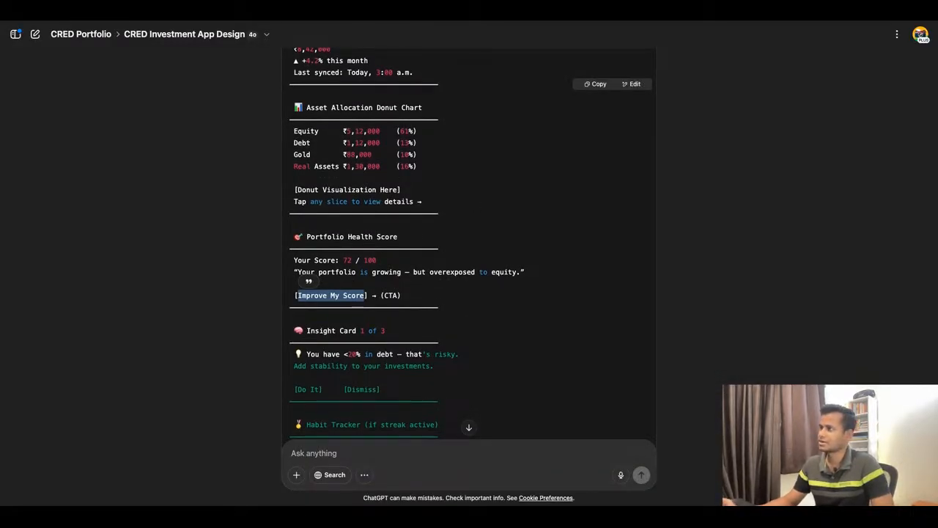
pyautogui.scroll(-3, 469, 242)
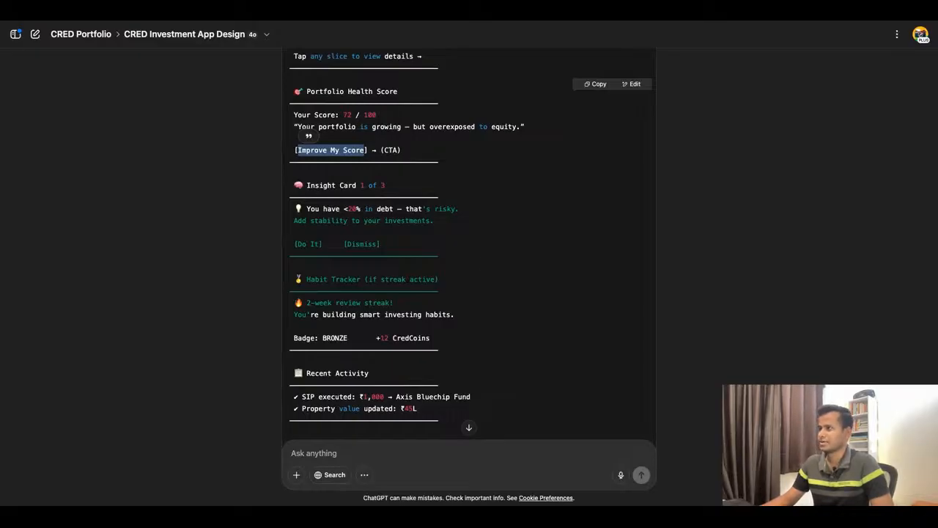
# Back in Figma, extend the dashboard frame to a height of 1011 and duplicate the View more button below as a larger, left-aligned square card.
pyautogui.click(348, 15)
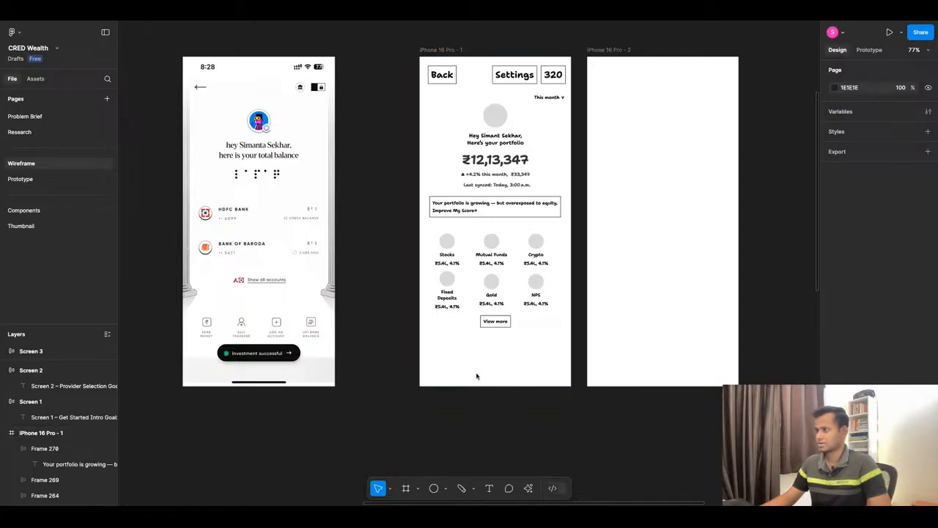
pyautogui.click(498, 325)
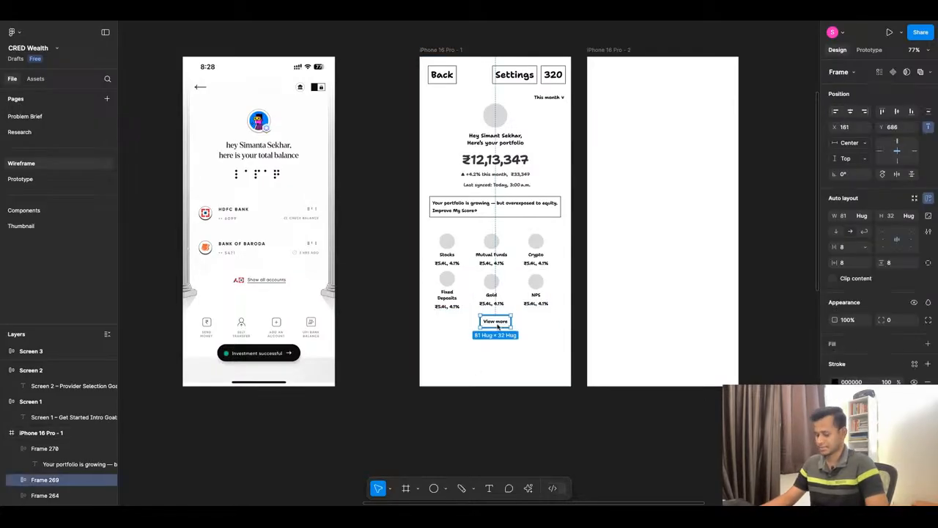
pyautogui.moveTo(501, 323); pyautogui.dragTo(509, 438)
pyautogui.click(521, 383)
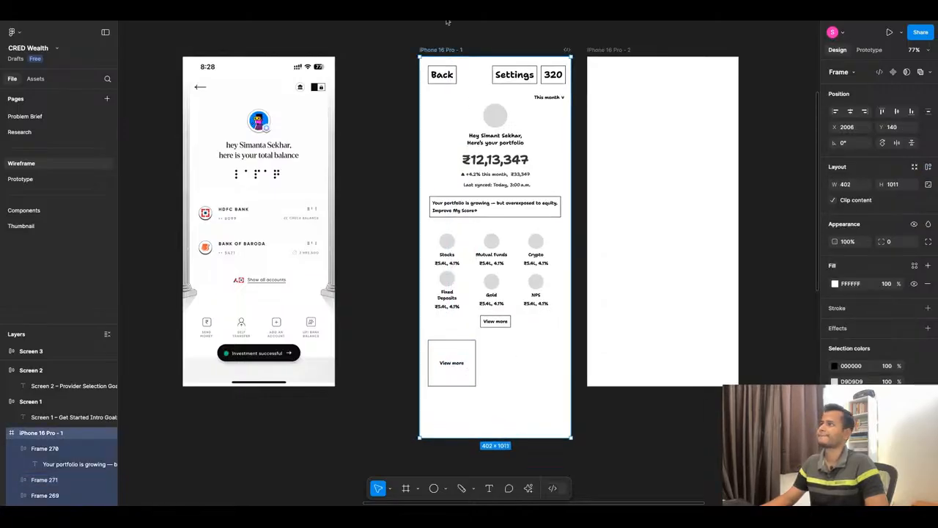
# Copy the insight line "You have <20% in debt — that's risky." from ChatGPT and paste it over the square card's label in Figma.
pyautogui.click(469, 11)
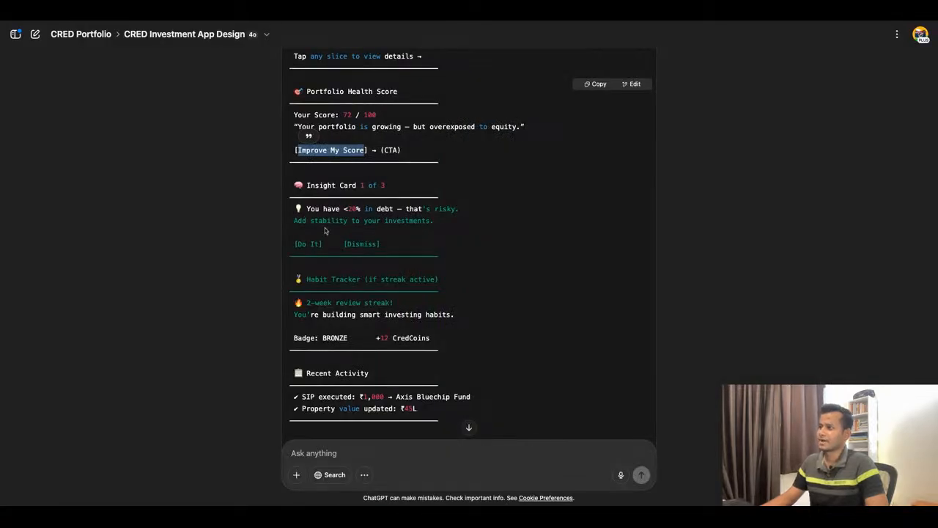
pyautogui.moveTo(307, 209); pyautogui.dragTo(459, 209)
pyautogui.hotkey('ctrl', 'c')
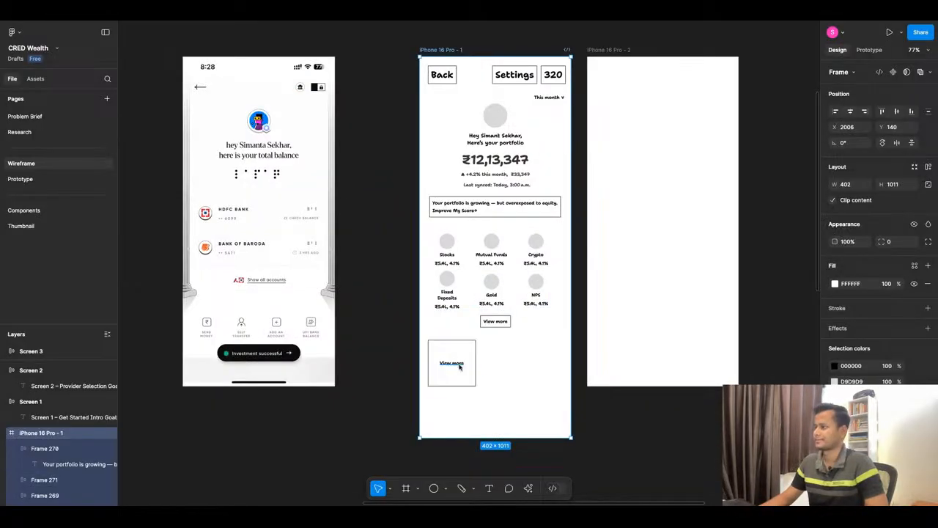
pyautogui.click(459, 366)
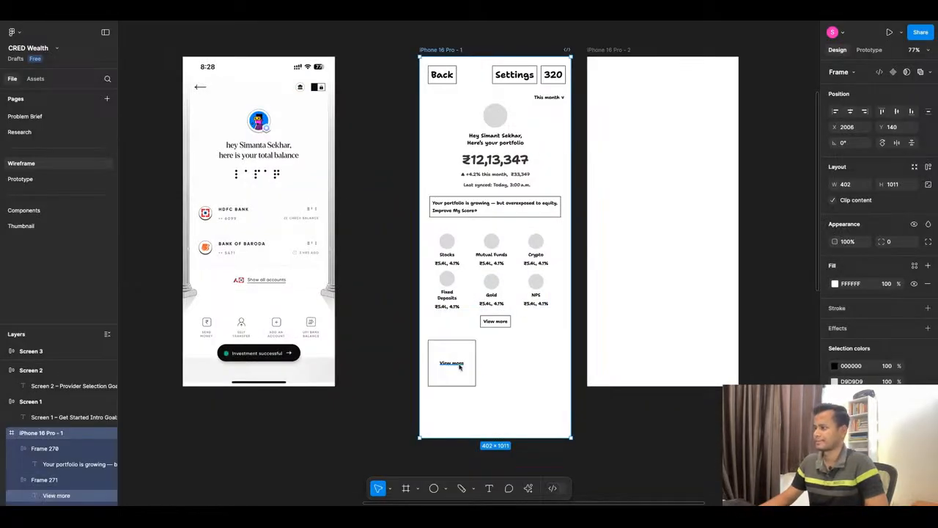
pyautogui.doubleClick(459, 365)
pyautogui.hotkey('ctrl', 'v')
pyautogui.press('Escape')
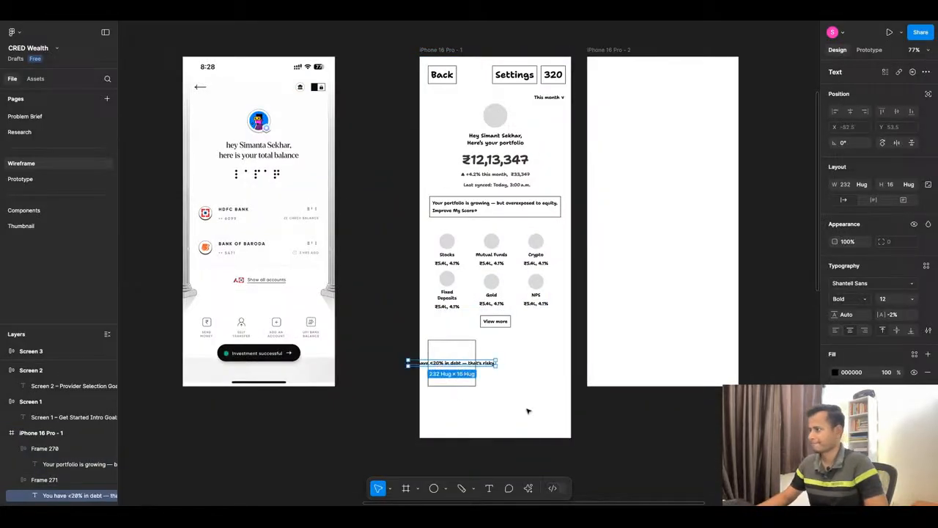
# Make the insight text fill the card's width with left alignment, and align the card's content to its top-left corner.
pyautogui.click(863, 189)
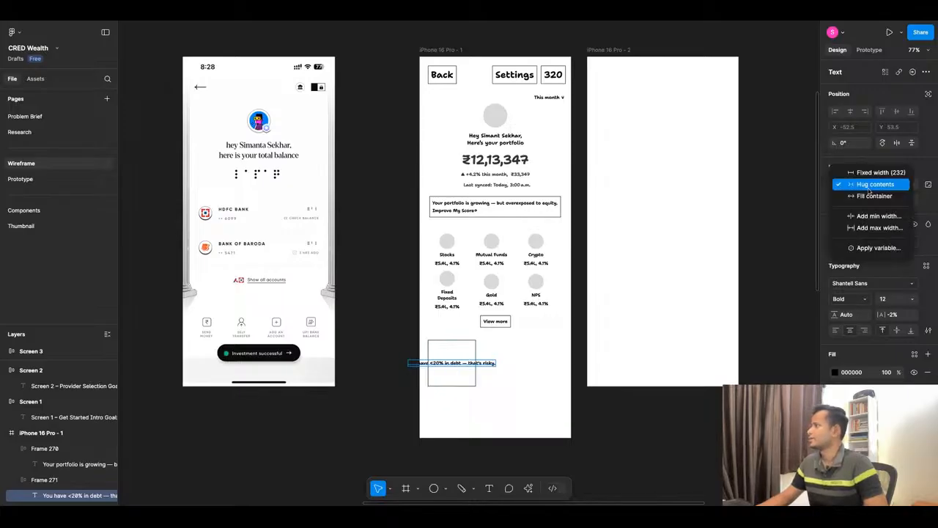
pyautogui.click(865, 198)
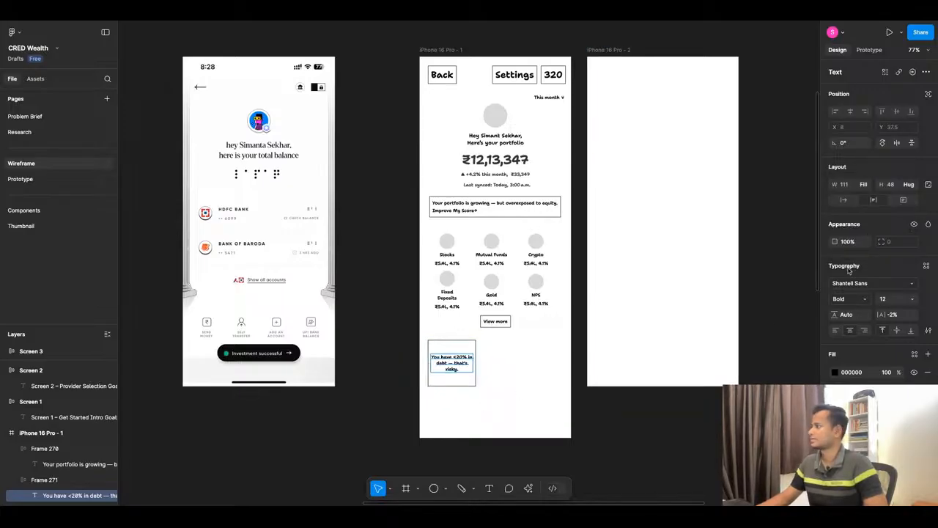
pyautogui.click(836, 330)
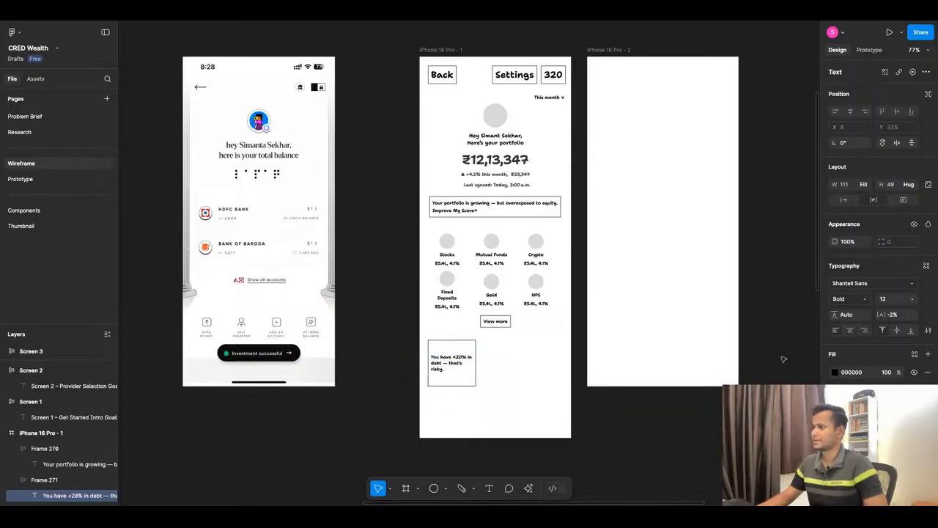
pyautogui.click(466, 383)
pyautogui.click(884, 232)
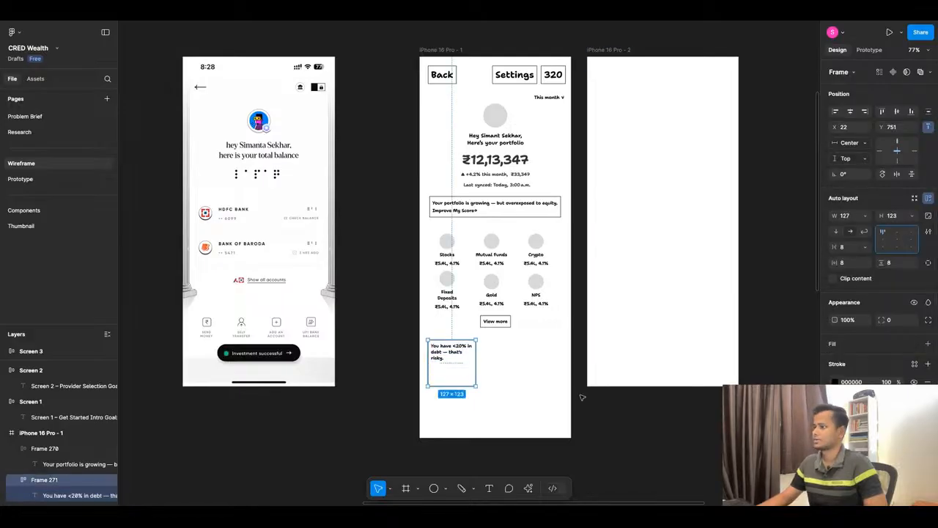
pyautogui.click(472, 402)
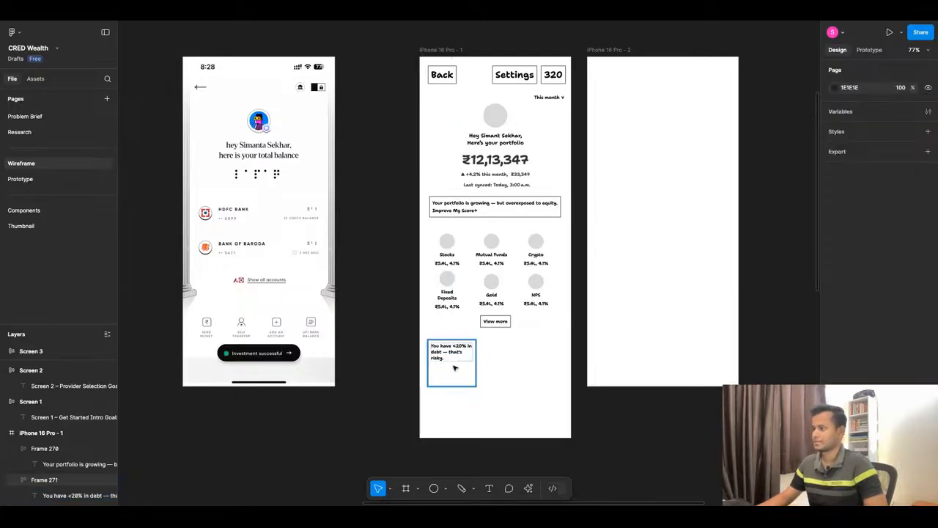
# Duplicate the insight card into a horizontal auto layout row of three cards with 12 spacing.
pyautogui.click(454, 370)
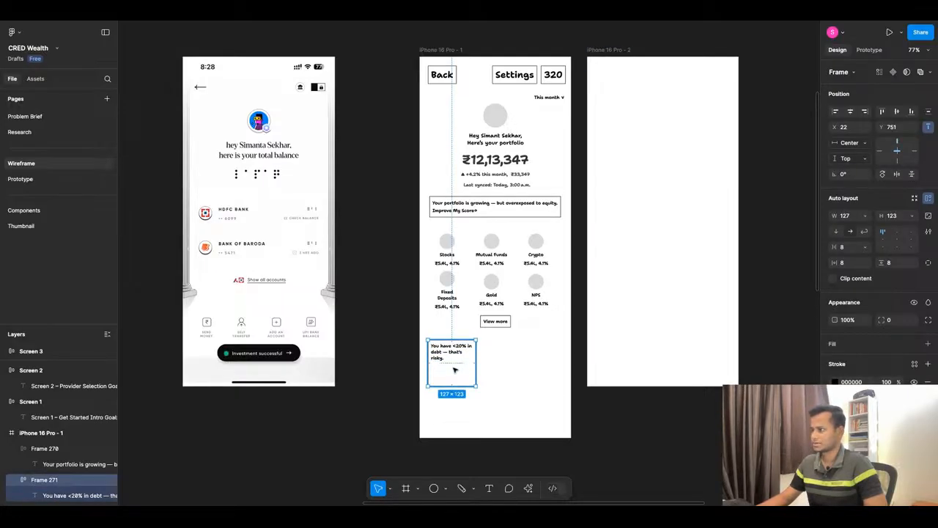
pyautogui.moveTo(454, 370); pyautogui.dragTo(508, 368)
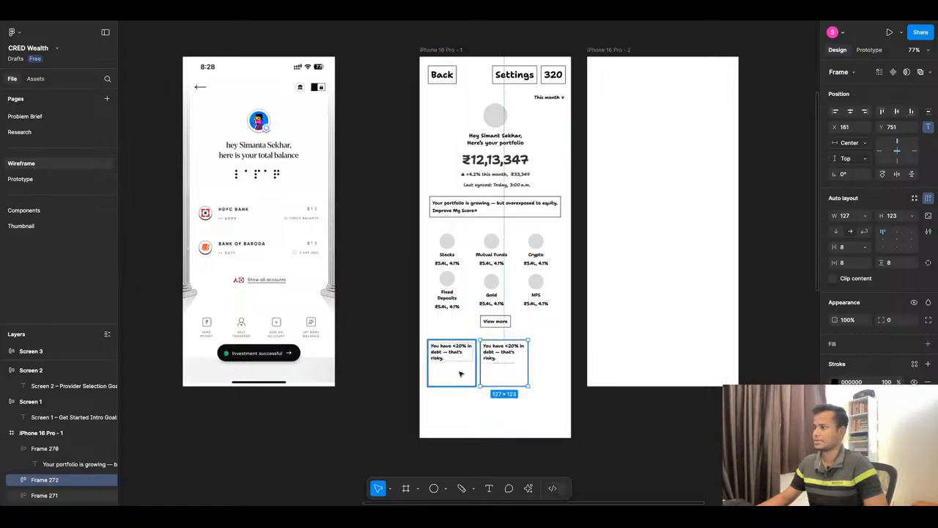
pyautogui.keyDown('shift'); pyautogui.click(460, 374); pyautogui.keyUp('shift')
pyautogui.hotkey('shift', 'a')
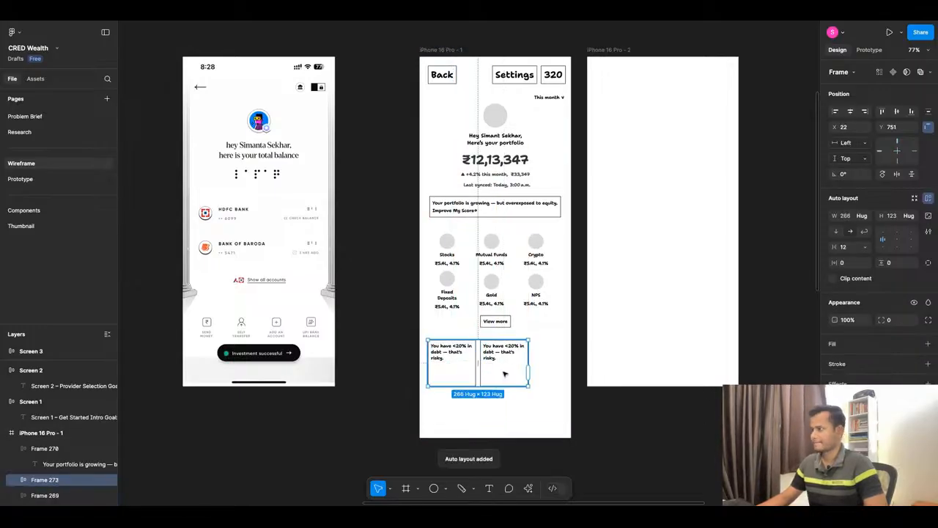
pyautogui.click(505, 377)
pyautogui.hotkey('ctrl', 'd')
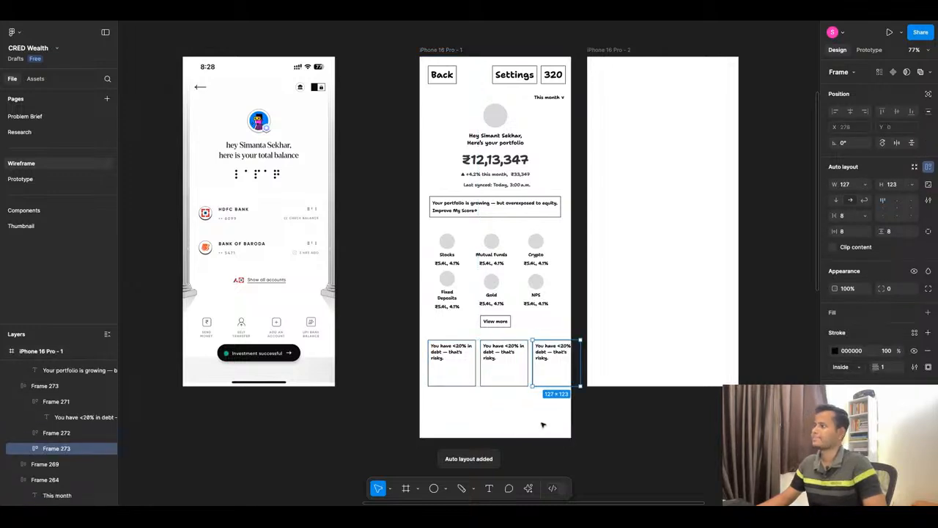
# Delete the blank iPhone 16 Pro frame beside the dashboard wireframe.
pyautogui.click(543, 424)
pyautogui.click(633, 339)
pyautogui.press('Delete')
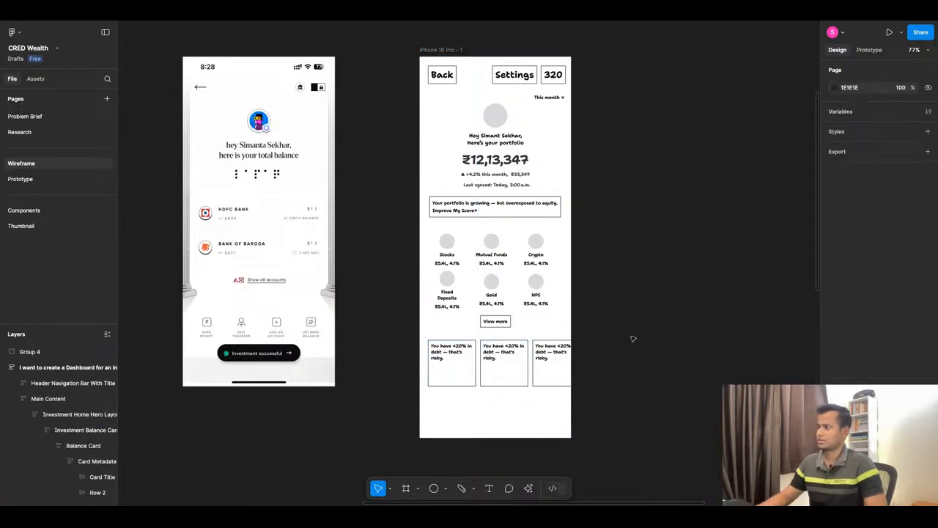
# Add a 28 × 28 badge circle filled ABABAB over the lower-right edge of the dashboard's avatar circle.
pyautogui.scroll(-3, 591, 239)
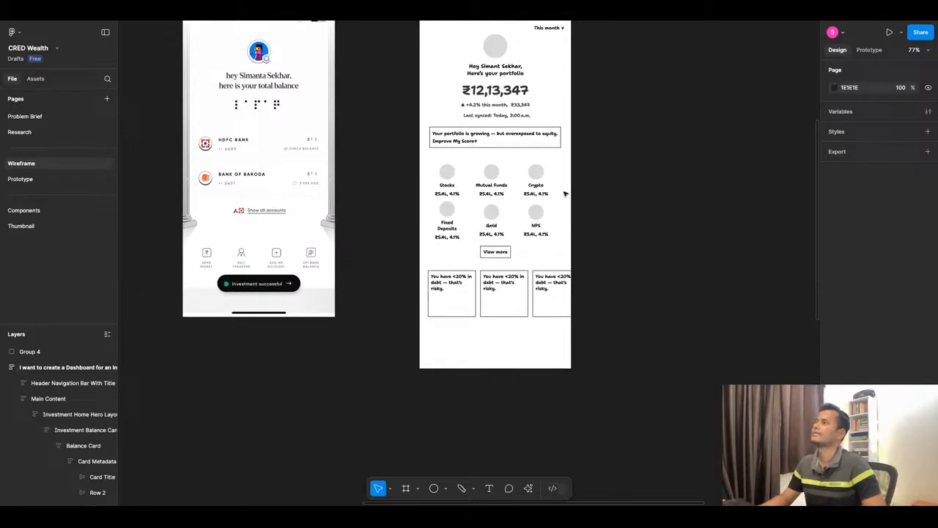
pyautogui.scroll(10, 520, 177)
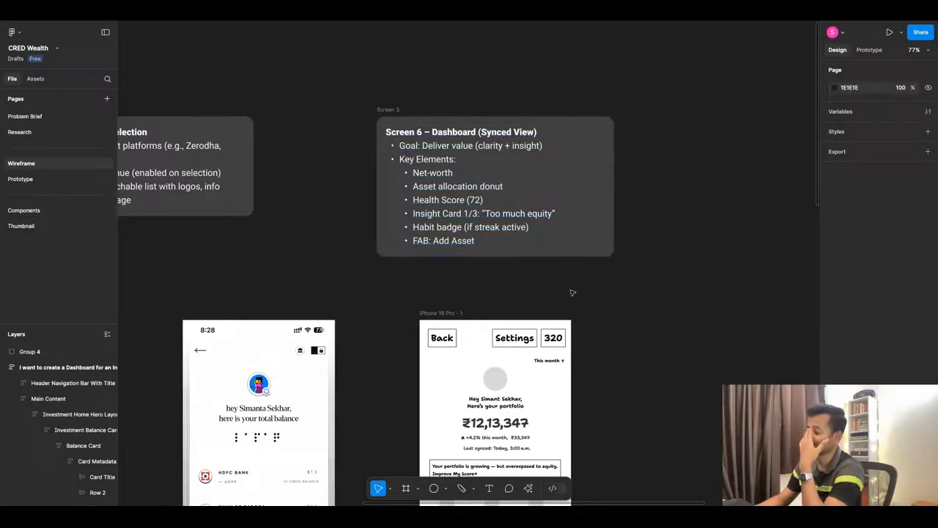
pyautogui.scroll(-3, 507, 393)
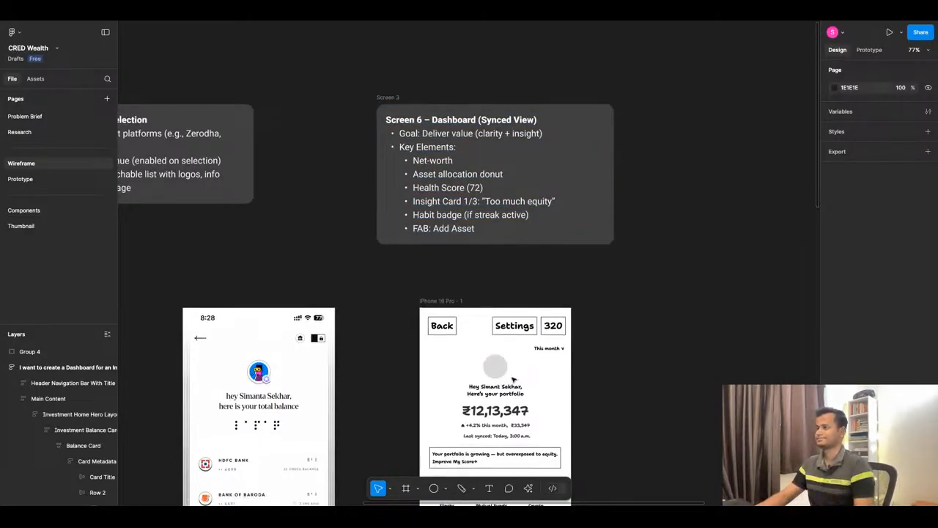
pyautogui.scroll(8, 513, 375)
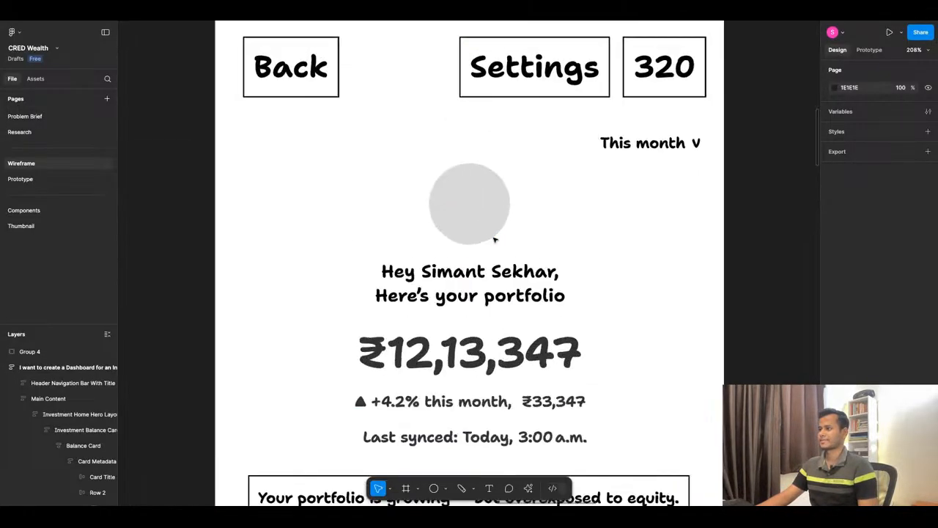
pyautogui.press('o')
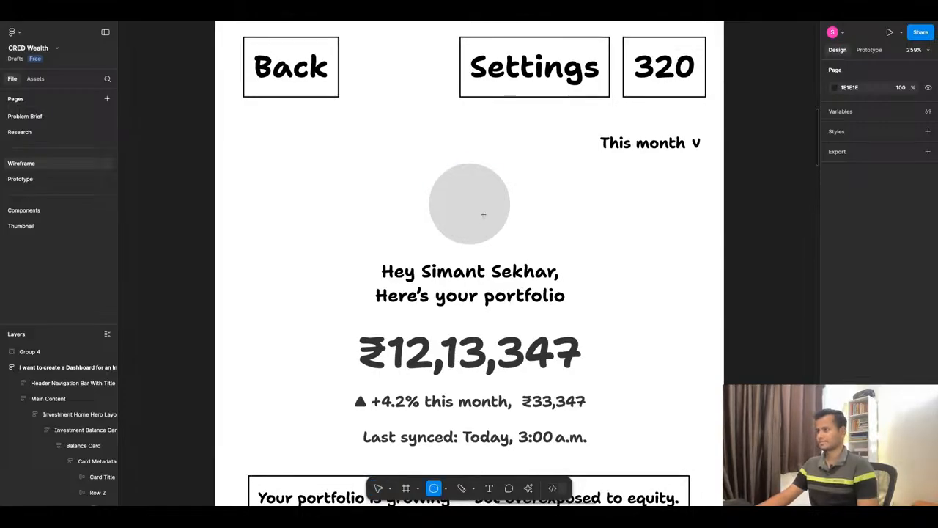
pyautogui.moveTo(484, 215)
pyautogui.mouseDown()
pyautogui.moveTo(522, 253)
pyautogui.moveTo(485, 216)
pyautogui.mouseUp()
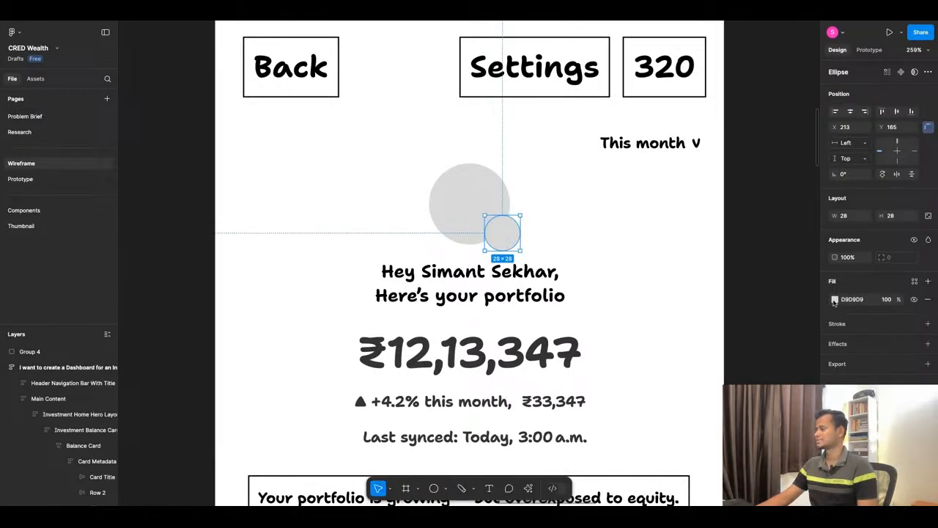
pyautogui.click(835, 299)
pyautogui.moveTo(718, 324); pyautogui.dragTo(711, 323)
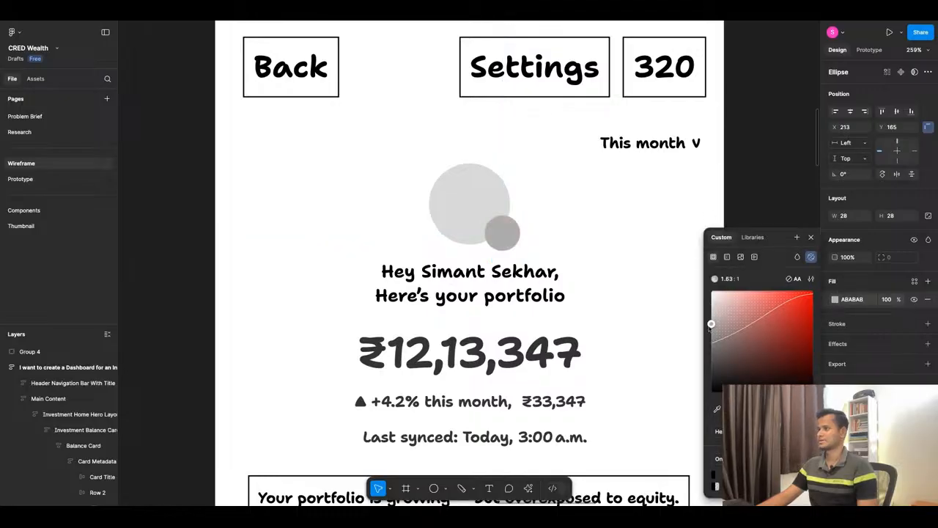
pyautogui.moveTo(502, 241); pyautogui.dragTo(502, 234)
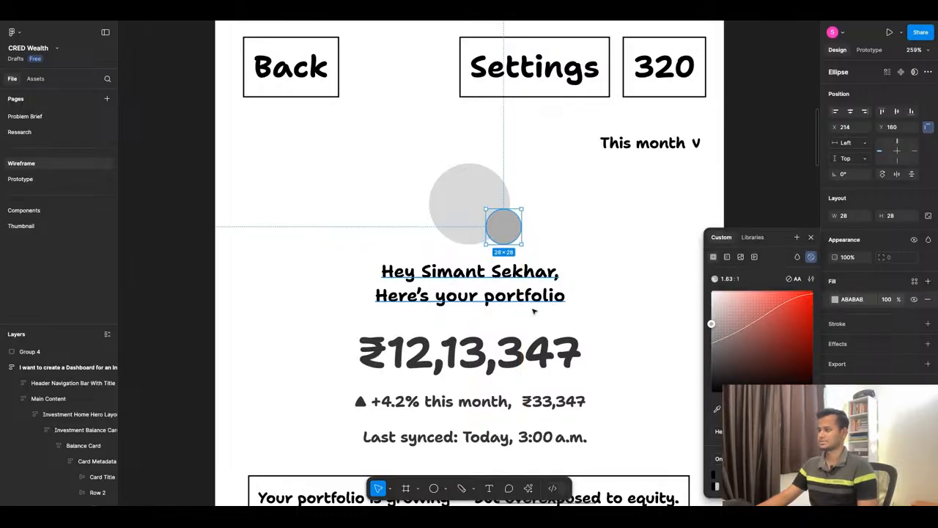
# Duplicate the "This month" label, change the copy to "League", and place it to the right of the badge circle.
pyautogui.click(638, 145)
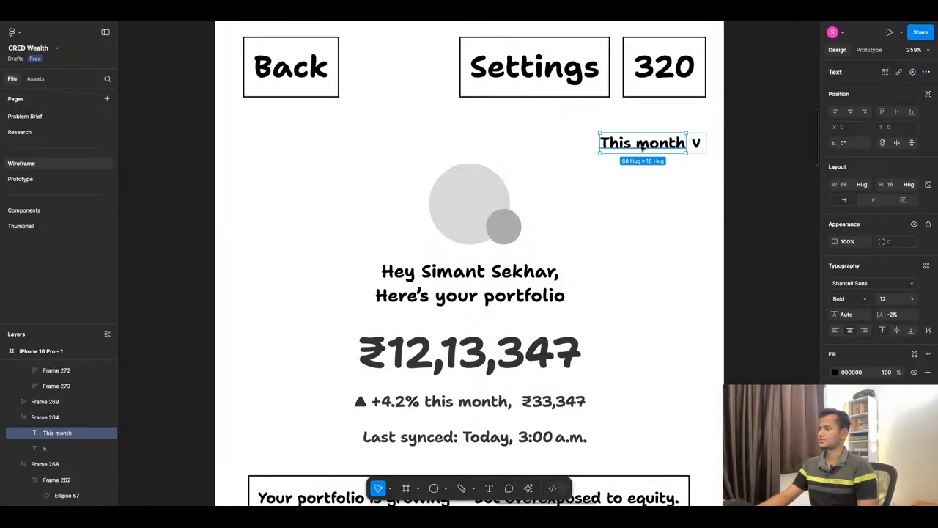
pyautogui.moveTo(638, 145); pyautogui.dragTo(592, 209)
pyautogui.doubleClick(592, 205)
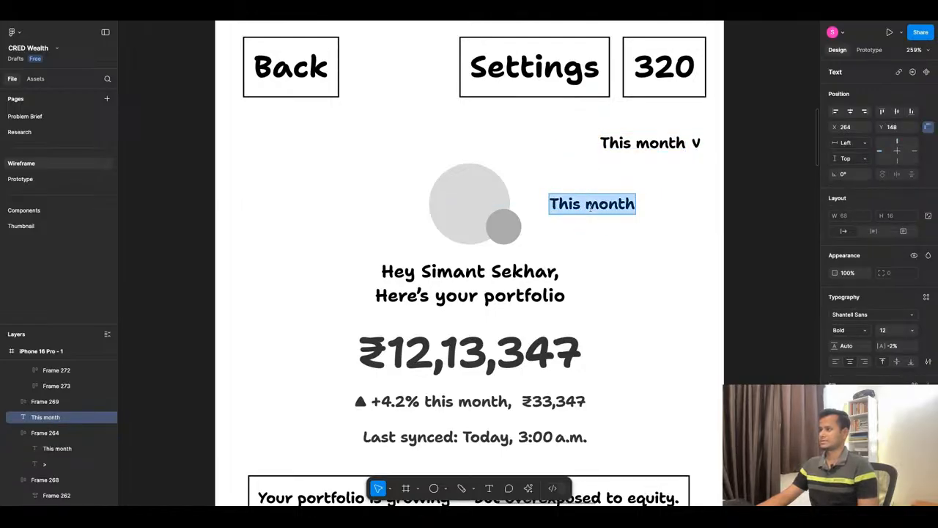
pyautogui.write('League')
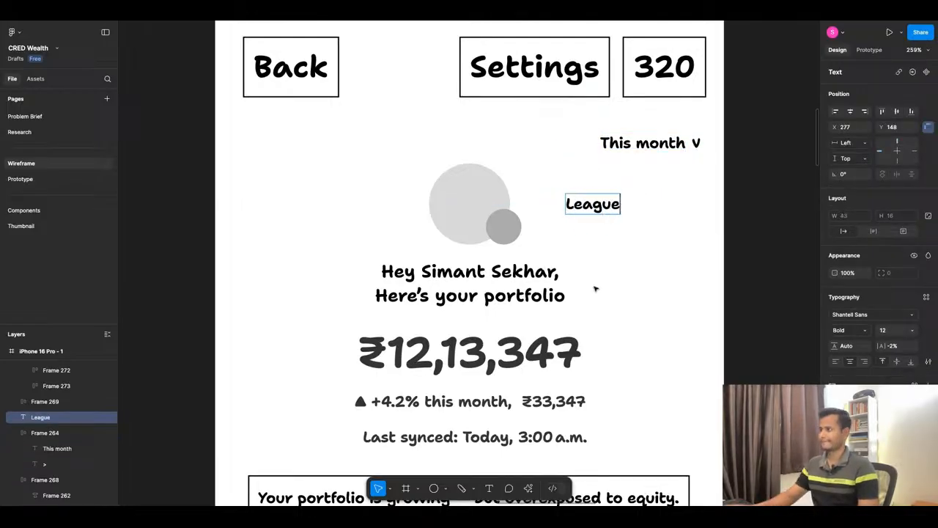
pyautogui.press('Escape')
pyautogui.moveTo(607, 214); pyautogui.dragTo(579, 231)
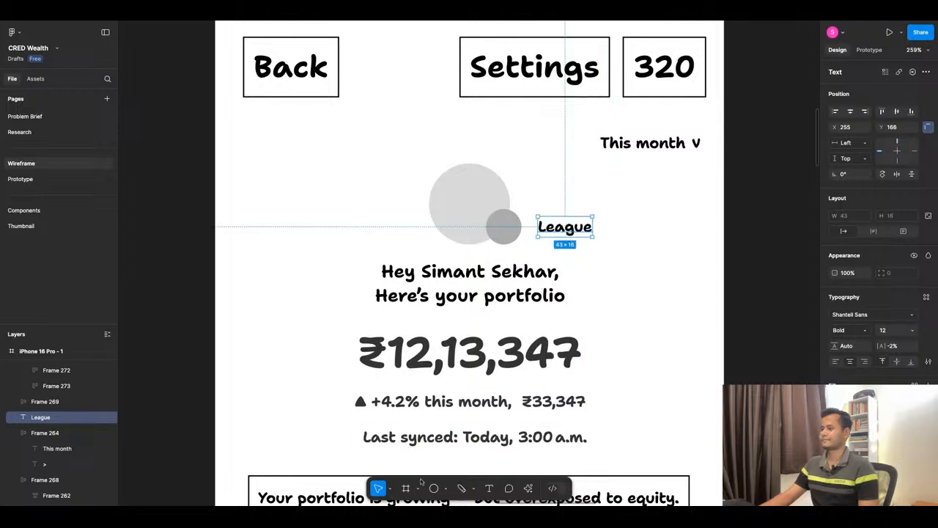
# Draw an arrow about 8 long from the League label towards the badge circle, and shift the label right to X 259.
pyautogui.click(447, 489)
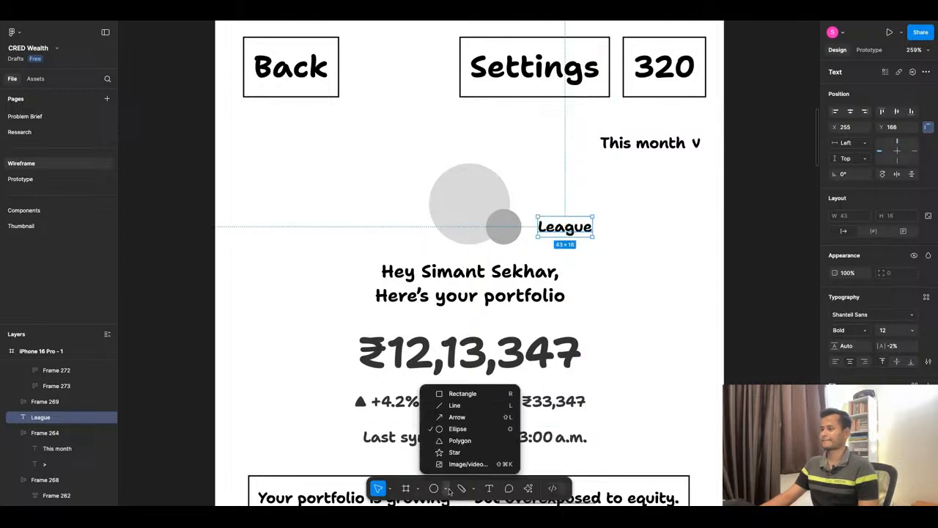
pyautogui.click(460, 417)
pyautogui.scroll(5, 590, 198)
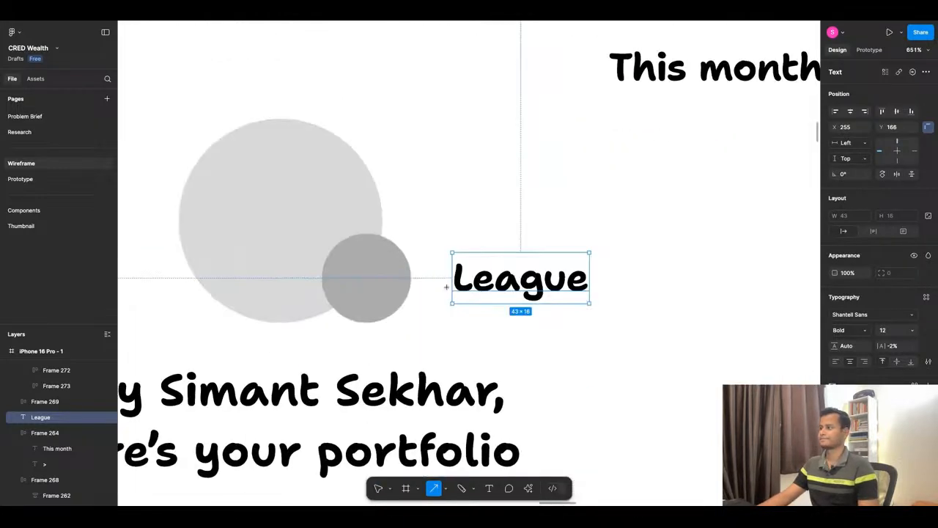
pyautogui.moveTo(447, 281); pyautogui.dragTo(418, 281)
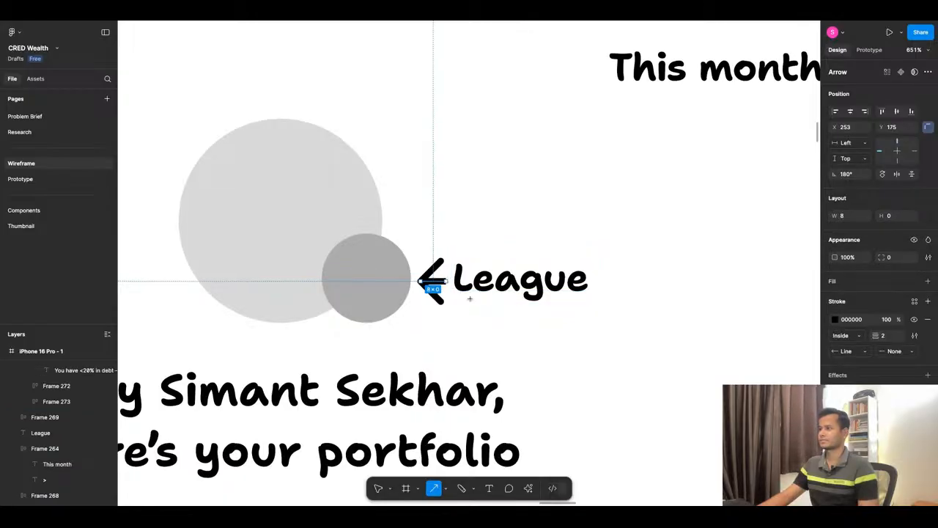
pyautogui.click(521, 295)
pyautogui.press('Right')
pyautogui.press('Right')
pyautogui.press('Right')
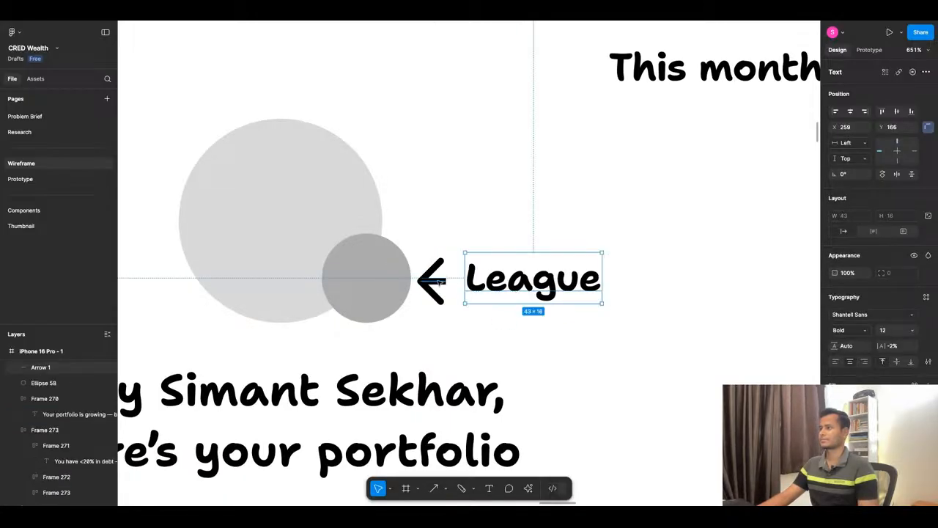
# Set the stroke weight of the arrow beside the League label to 1.
pyautogui.click(438, 281)
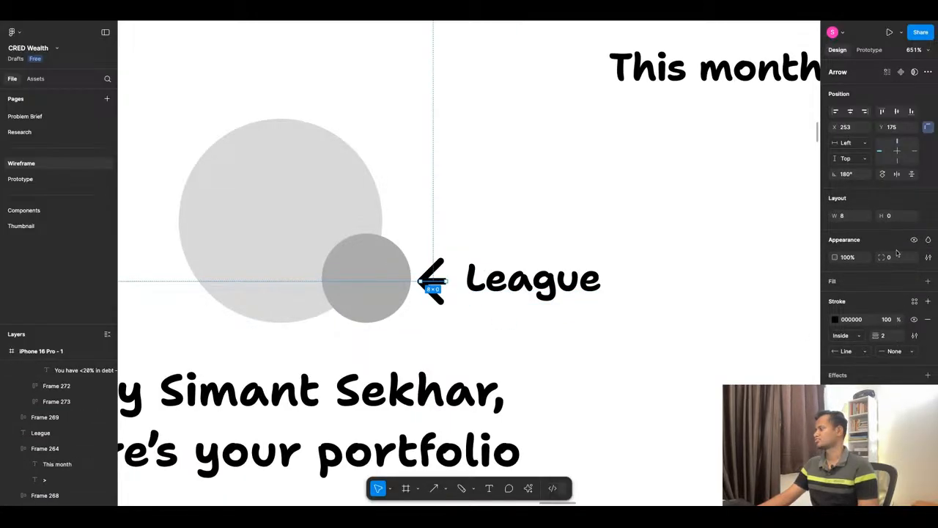
pyautogui.click(882, 338)
pyautogui.write('1')
pyautogui.press('Return')
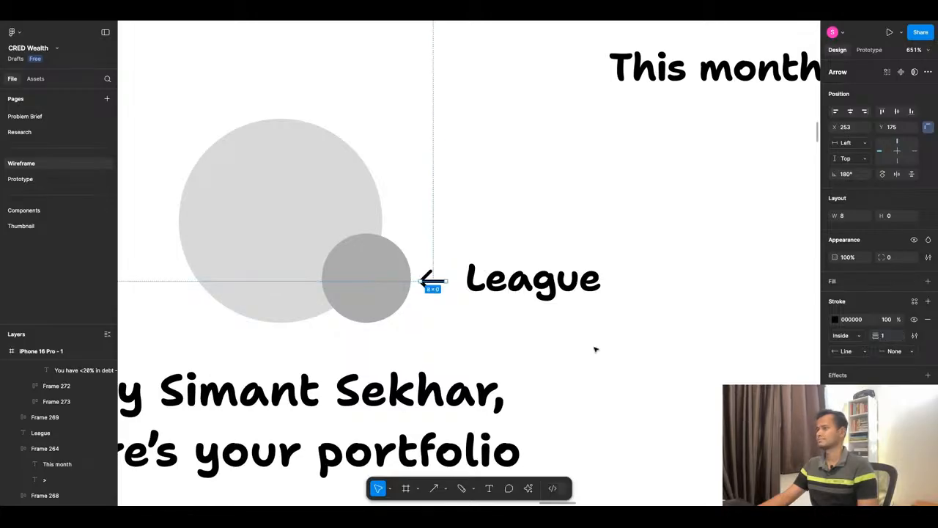
pyautogui.click(595, 350)
pyautogui.scroll(-6, 596, 301)
pyautogui.scroll(-2, 482, 233)
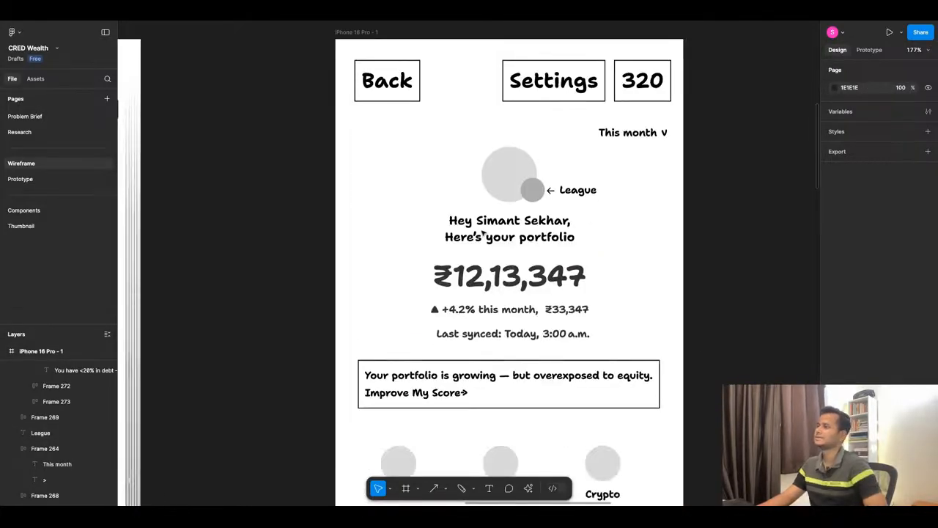
pyautogui.scroll(-1, 459, 193)
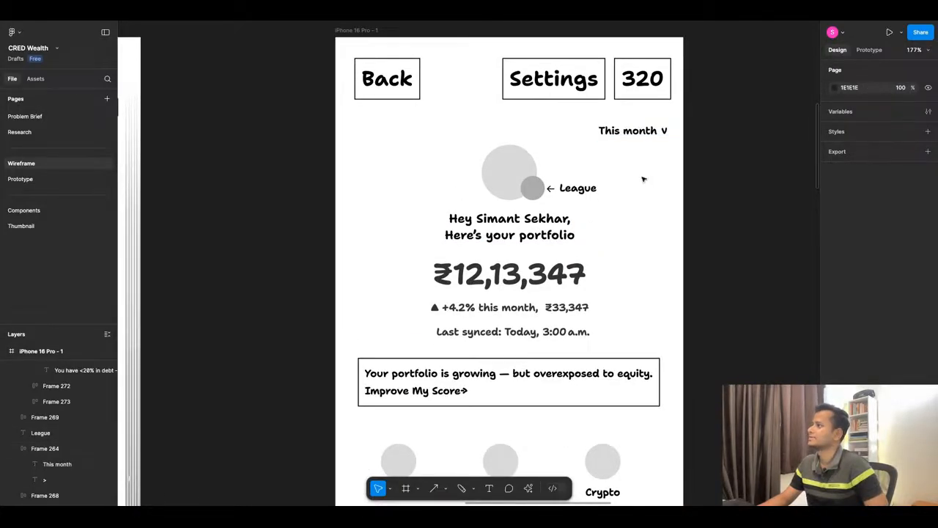
pyautogui.scroll(-5, 532, 188)
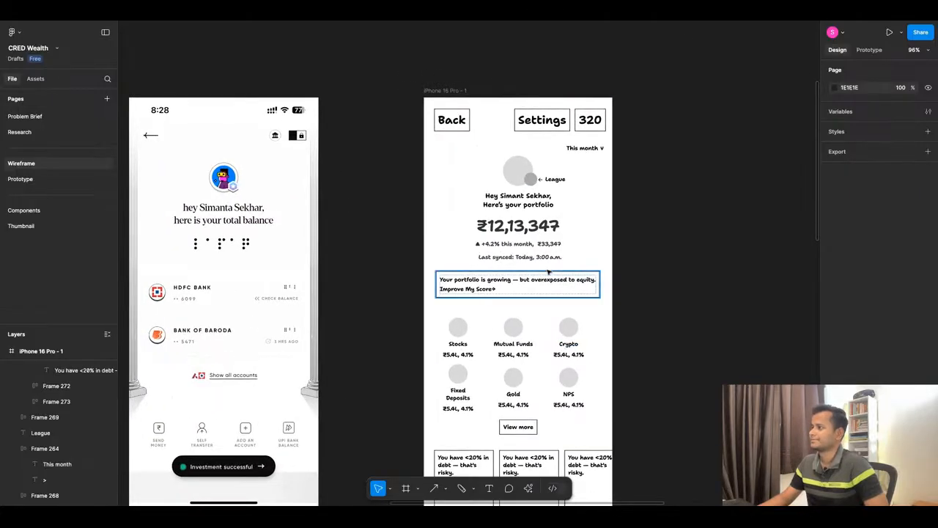
pyautogui.scroll(3, 533, 211)
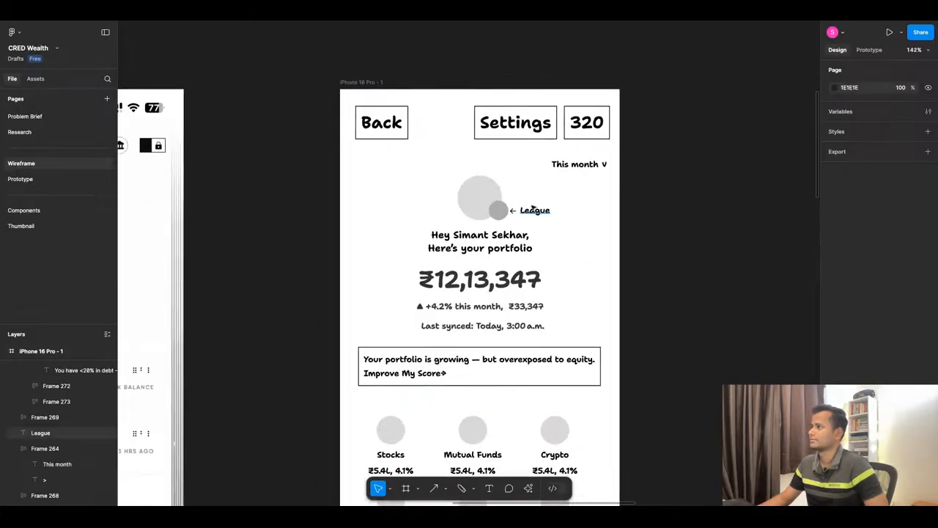
pyautogui.click(535, 211)
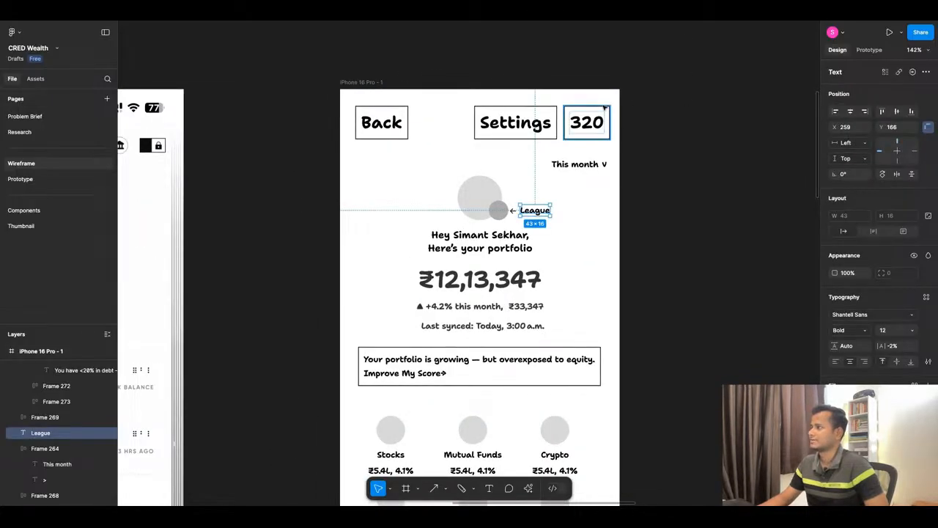
pyautogui.scroll(-5, 462, 218)
pyautogui.scroll(-3, 462, 218)
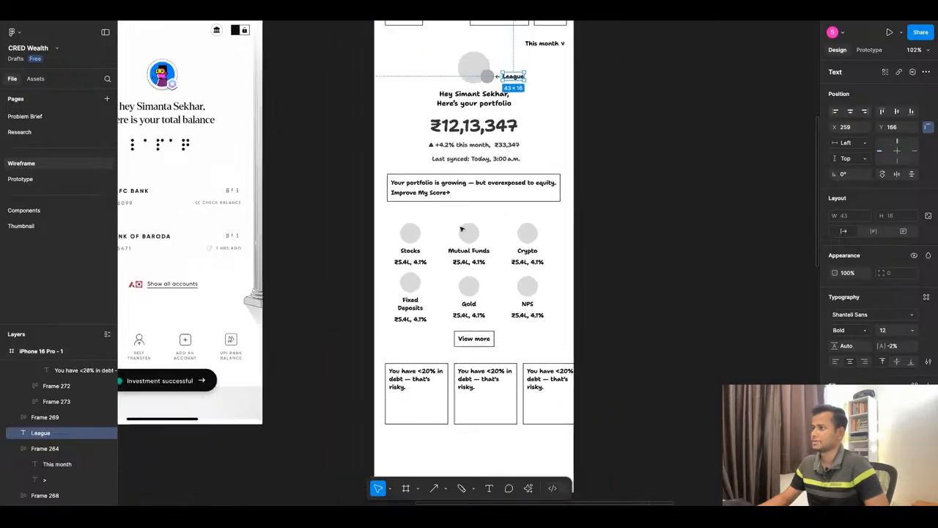
# Try to centre the Stocks, Mutual Funds and Crypto row horizontally and change its number of repeated items, undoing each change.
pyautogui.click(466, 228)
pyautogui.click(850, 110)
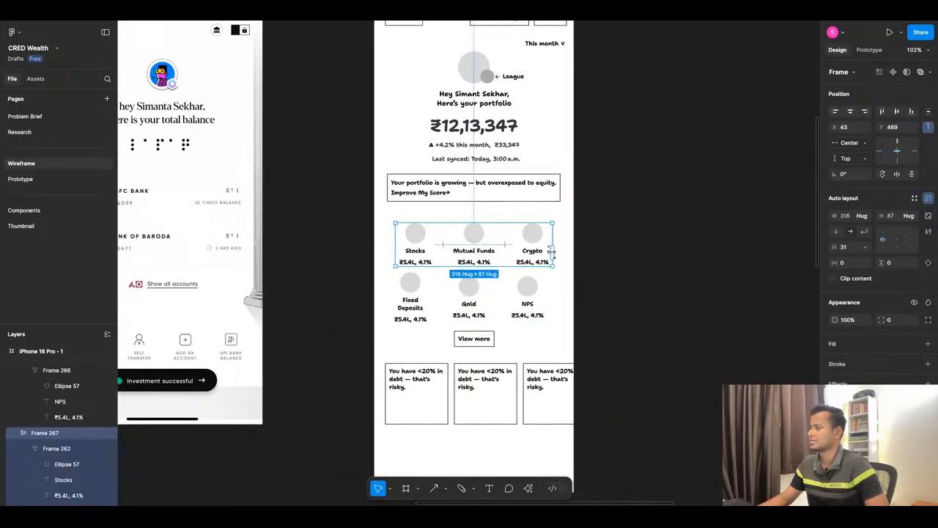
pyautogui.scroll(5, 551, 252)
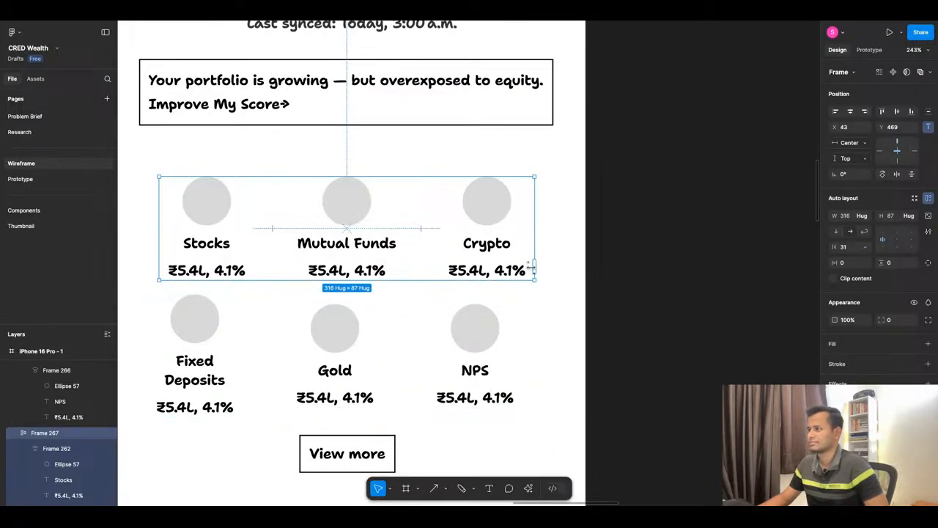
pyautogui.moveTo(531, 268); pyautogui.dragTo(400, 258)
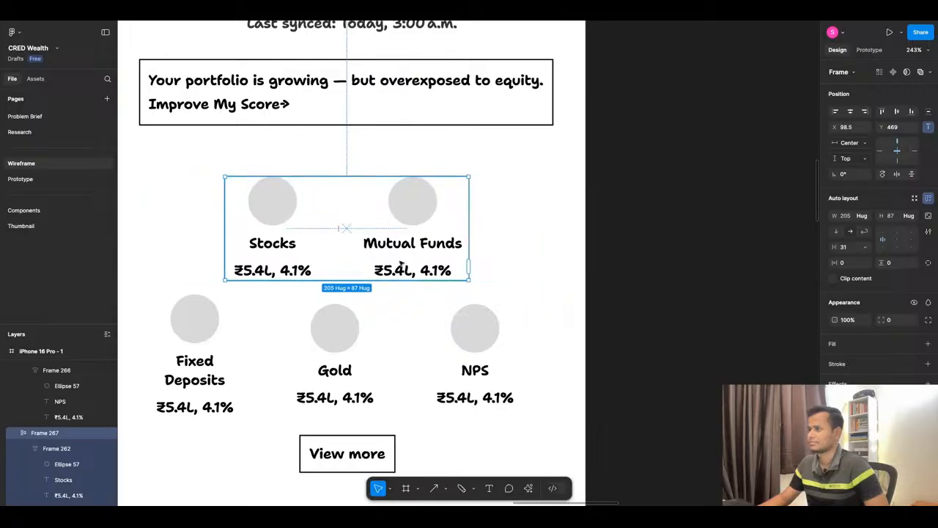
pyautogui.hotkey('ctrl', 'z')
pyautogui.scroll(-5, 545, 242)
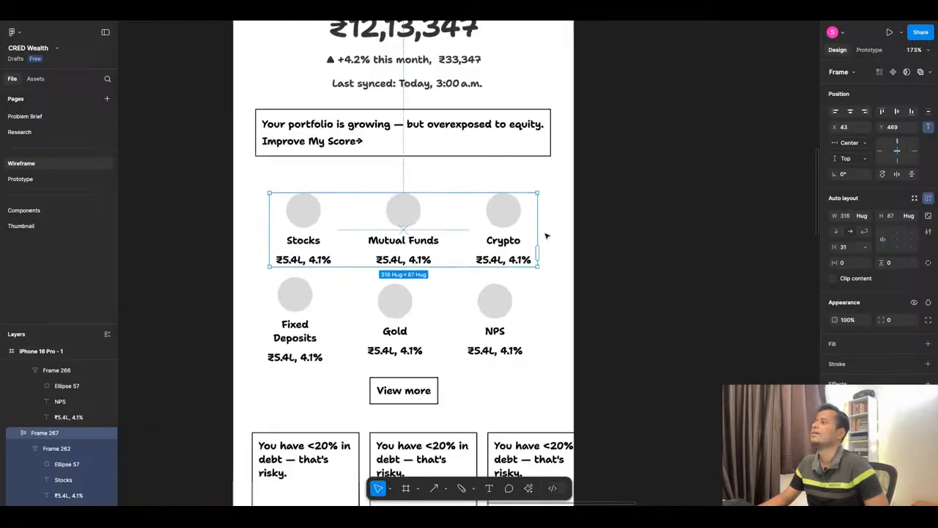
pyautogui.moveTo(542, 242); pyautogui.dragTo(541, 241)
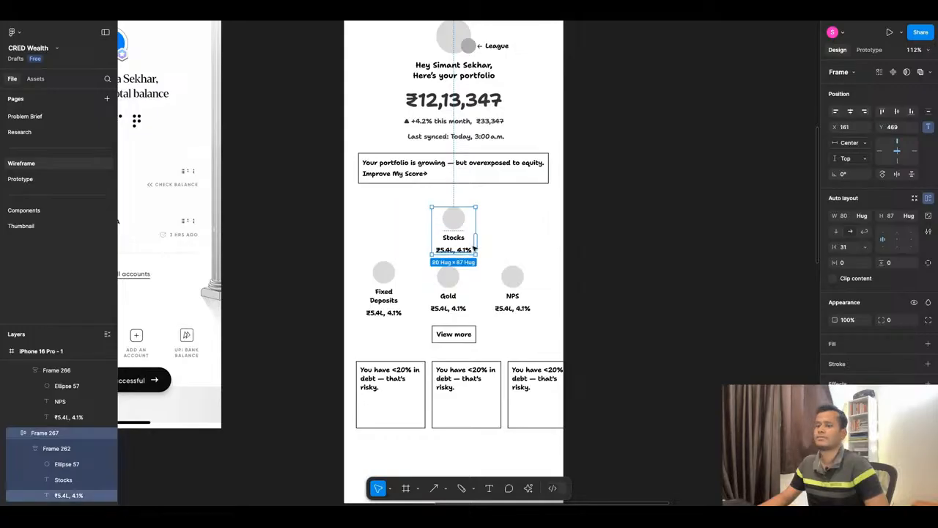
pyautogui.hotkey('ctrl', 'z')
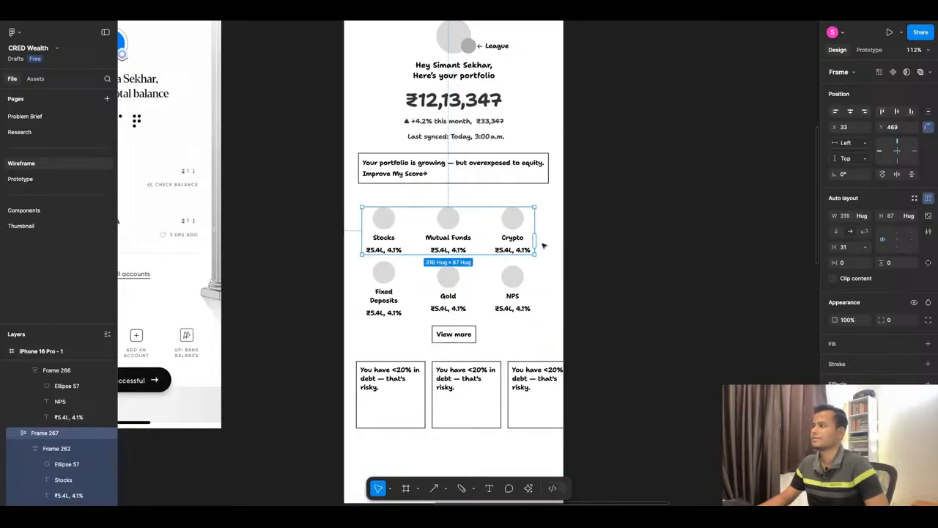
pyautogui.click(535, 240)
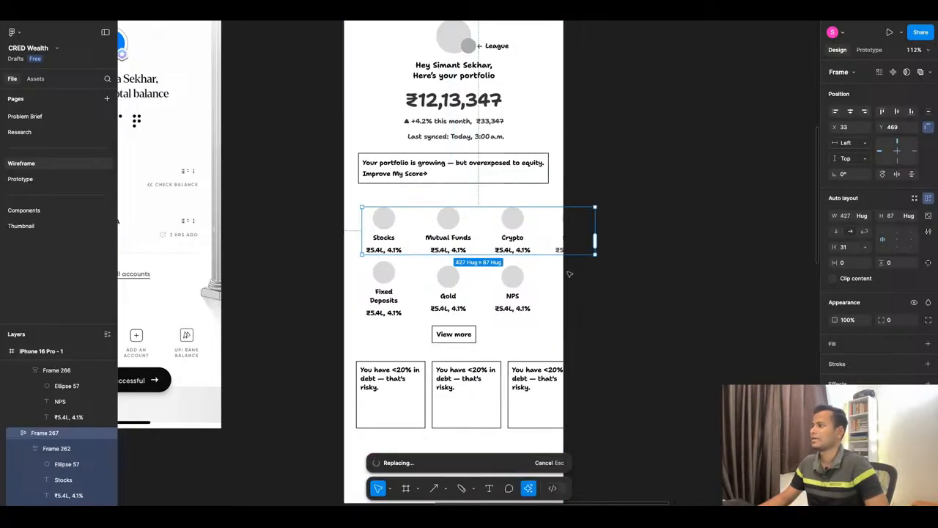
pyautogui.hotkey('ctrl', 'z')
# Place a duplicate of the insight card row below the phone frame and recolour its black text and outlines white.
pyautogui.scroll(-1, 486, 263)
pyautogui.scroll(-1, 441, 316)
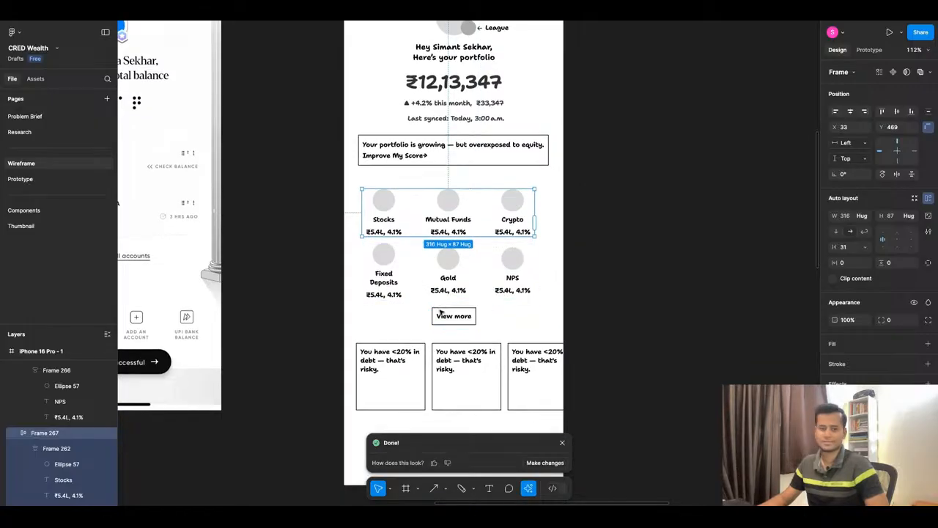
pyautogui.scroll(-5, 449, 277)
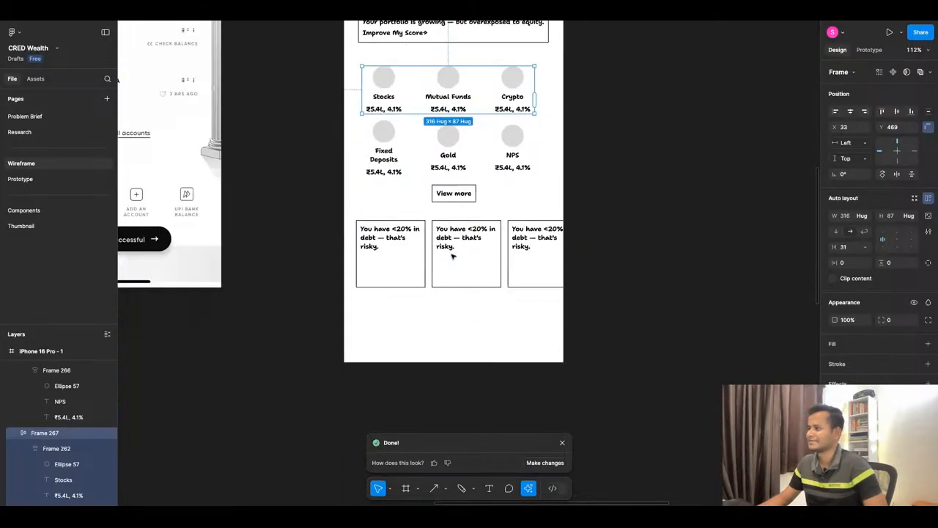
pyautogui.doubleClick(403, 269)
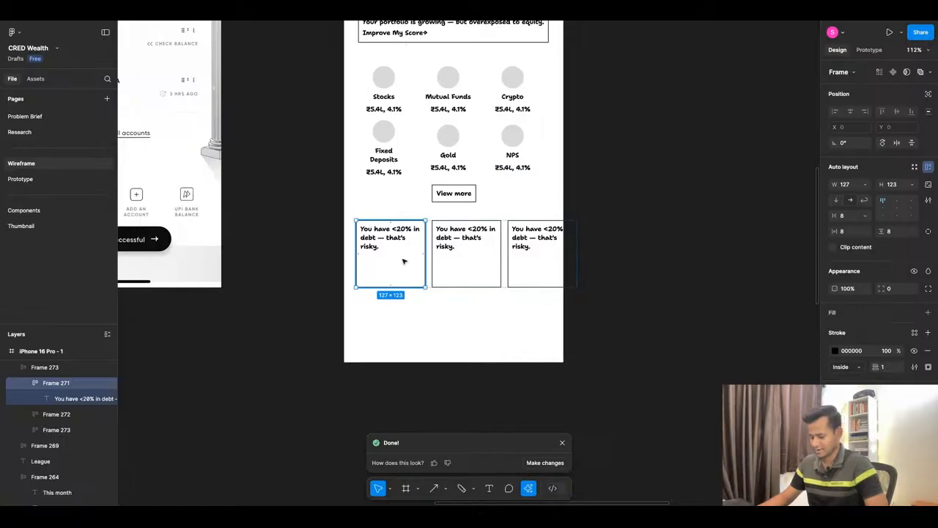
pyautogui.click(456, 324)
pyautogui.scroll(-3, 455, 327)
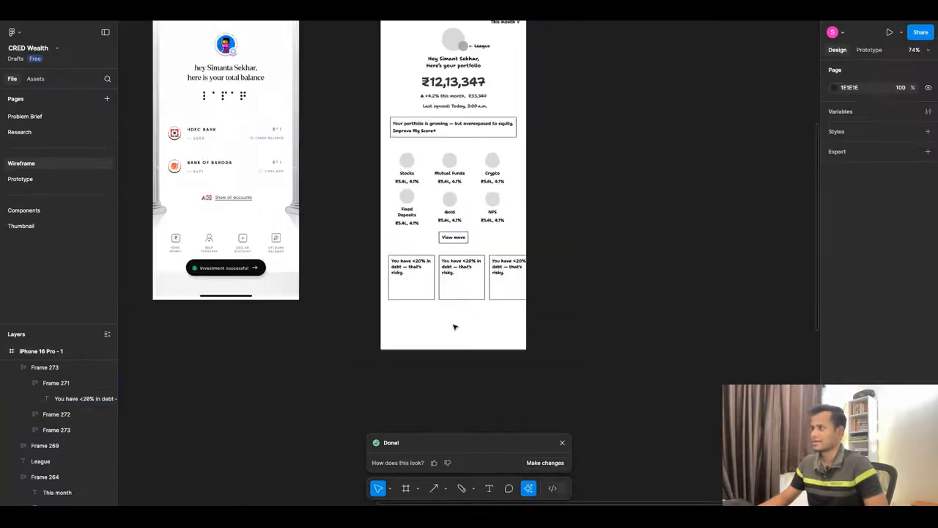
pyautogui.scroll(-2, 455, 327)
pyautogui.click(462, 297)
pyautogui.moveTo(462, 297); pyautogui.dragTo(462, 425)
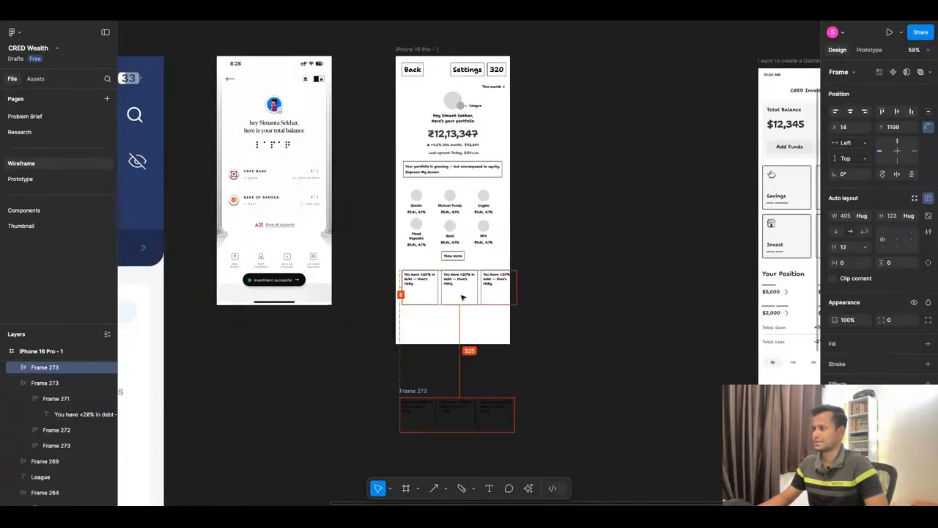
pyautogui.click(835, 391)
pyautogui.moveTo(729, 333); pyautogui.dragTo(678, 223)
# Extend the duplicated insight card row to seven cards, and delete the whole duplicate.
pyautogui.click(516, 418)
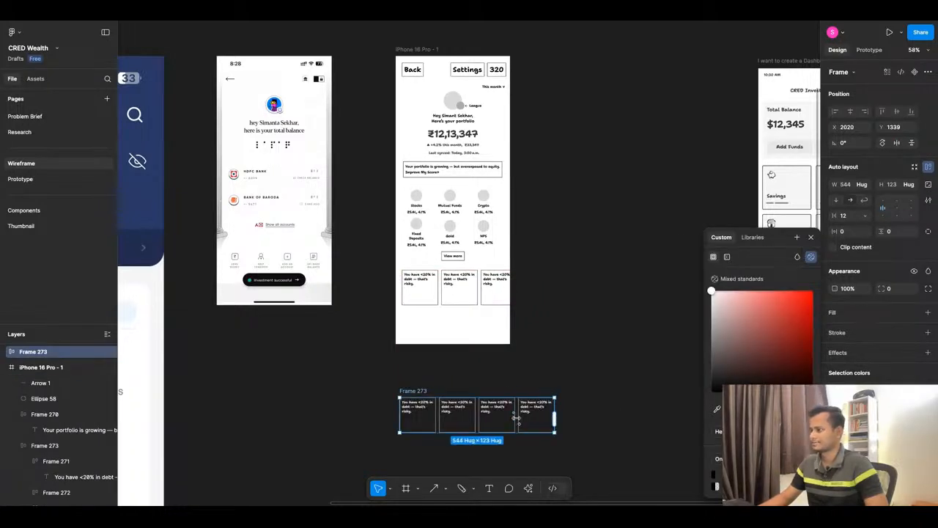
pyautogui.click(516, 418)
pyautogui.click(516, 418)
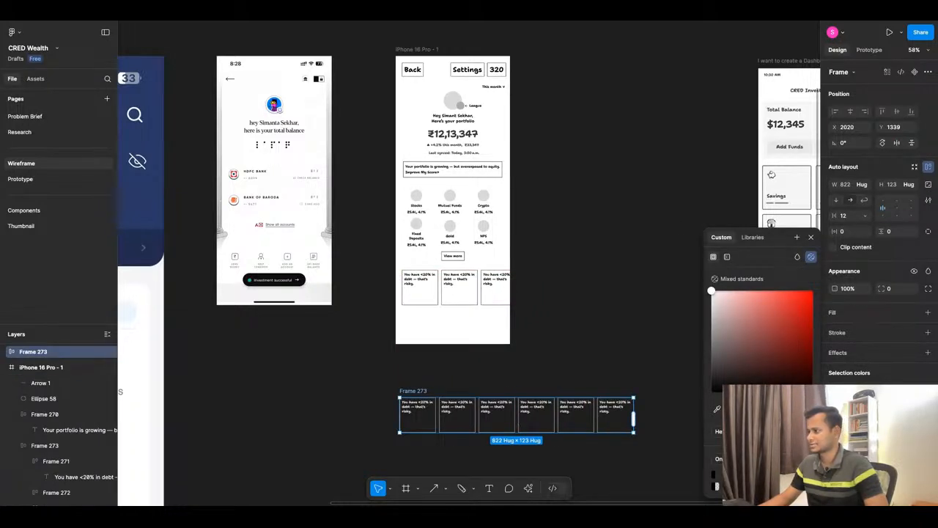
pyautogui.moveTo(633, 418); pyautogui.dragTo(673, 418)
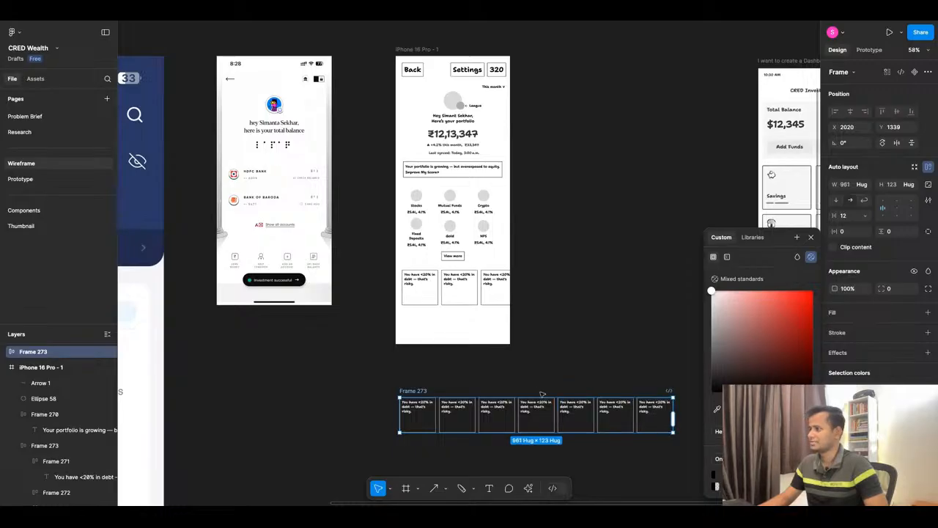
pyautogui.scroll(-3, 542, 394)
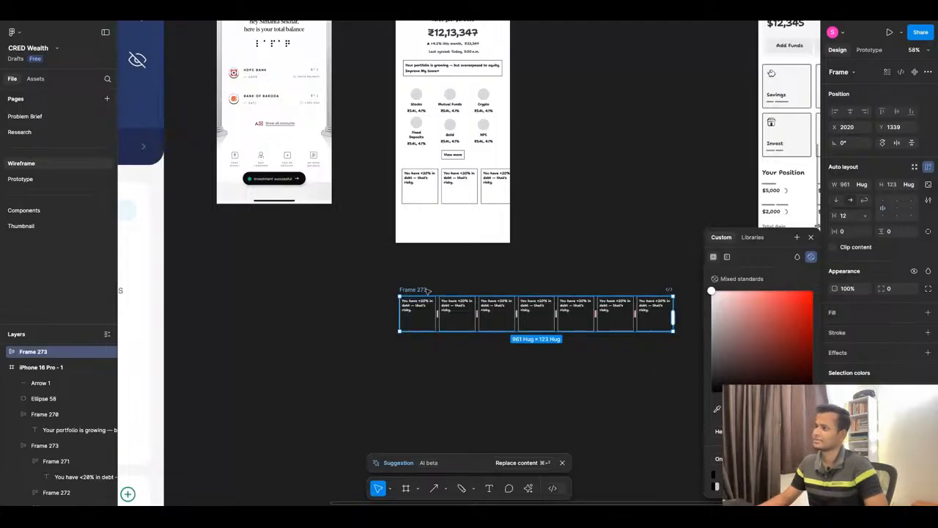
pyautogui.press('BackSpace')
# Extend the iPhone 16 Pro - 1 frame downward to a height of about 1423, leaving room below the insight cards.
pyautogui.scroll(6, 488, 163)
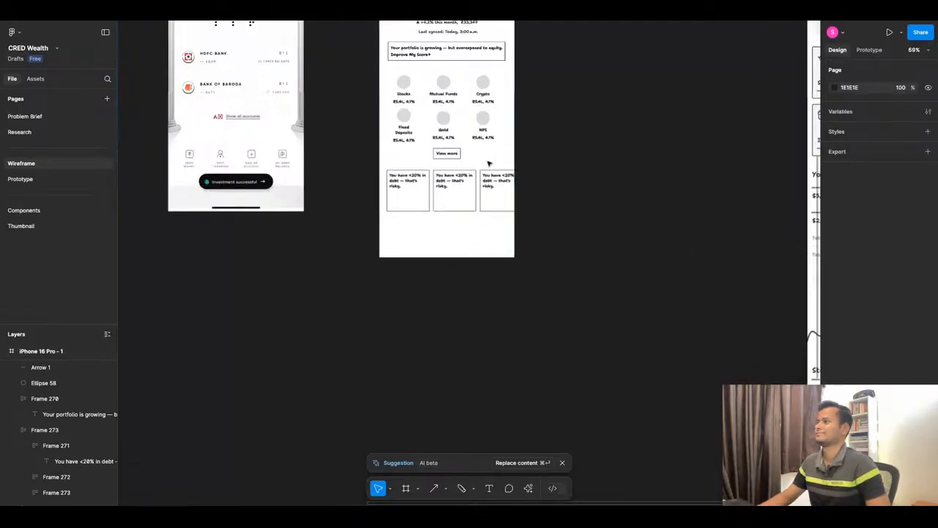
pyautogui.scroll(-6, 413, 288)
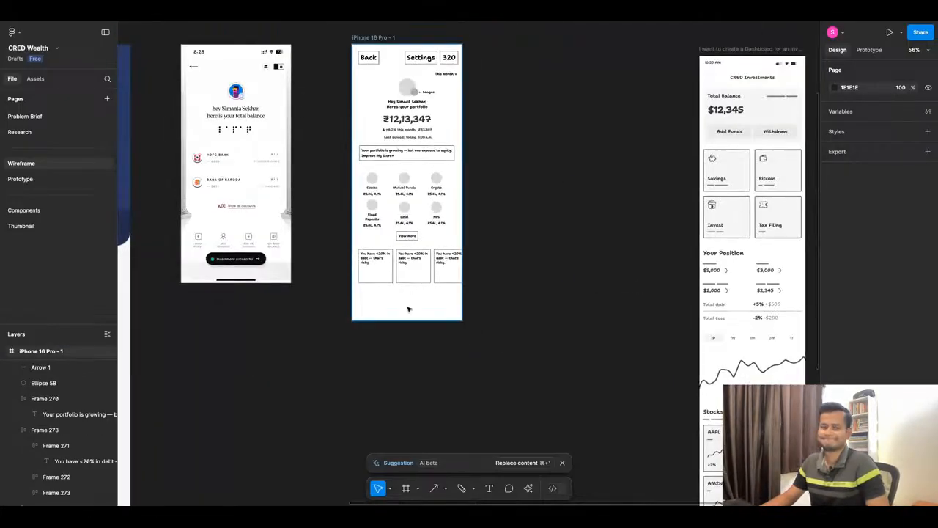
pyautogui.click(408, 309)
pyautogui.moveTo(402, 321); pyautogui.dragTo(402, 433)
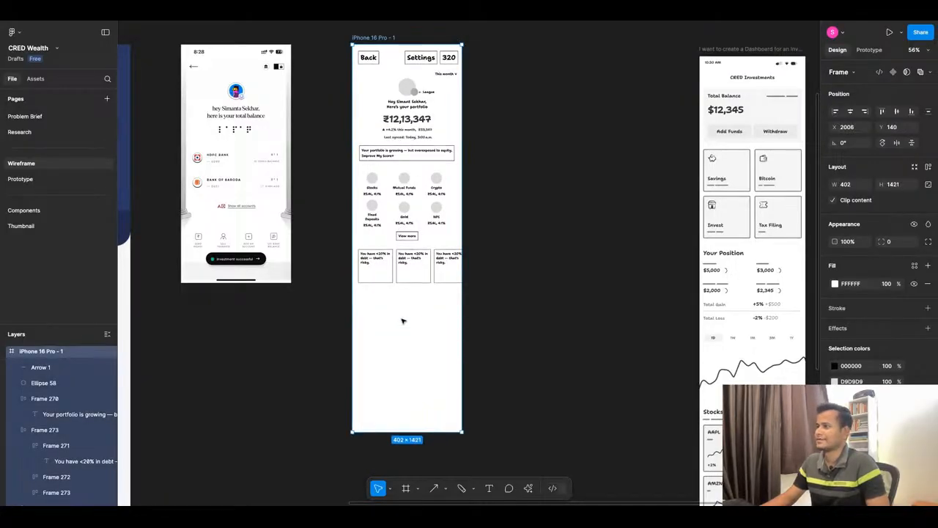
pyautogui.scroll(1, 409, 303)
pyautogui.scroll(5, 408, 296)
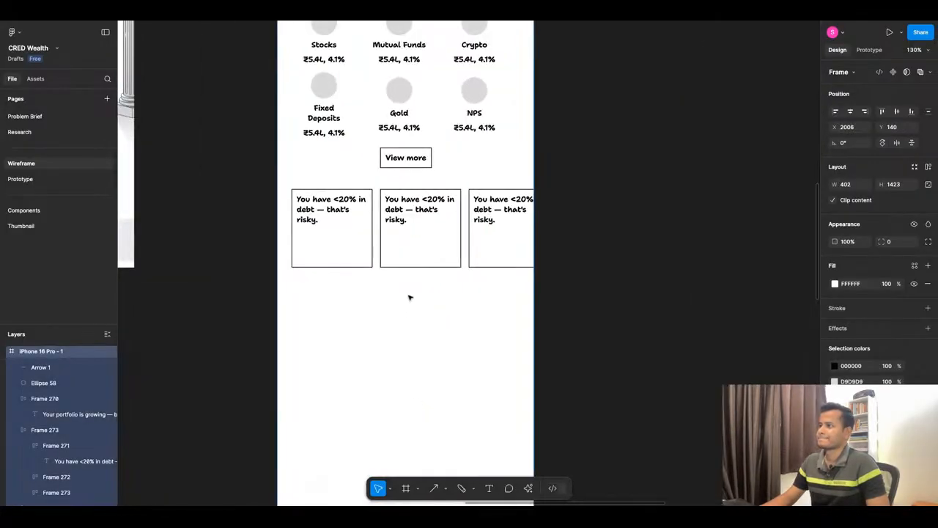
pyautogui.scroll(-3, 411, 295)
pyautogui.scroll(-3, 410, 295)
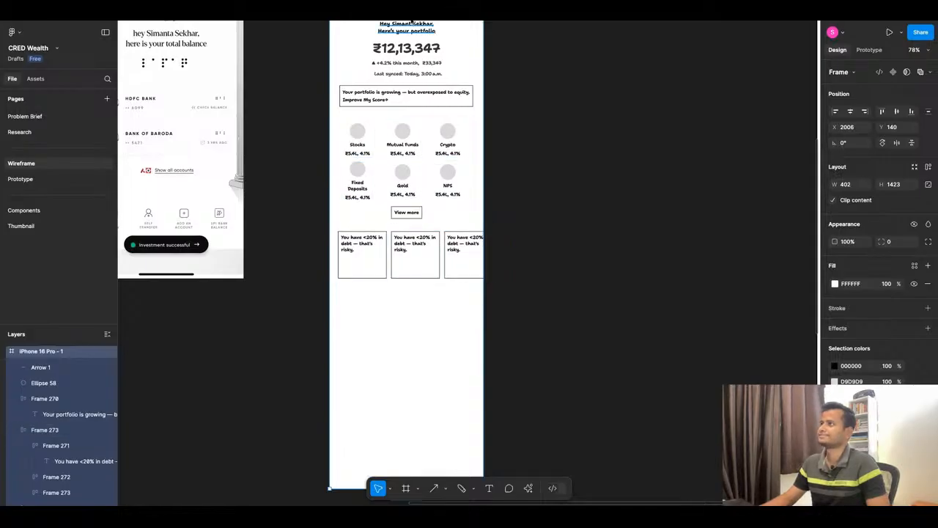
# Switch to ChatGPT and examine the dashboard copy for the health score, insight cards, habit tracker and recent activity sections.
pyautogui.click(434, 10)
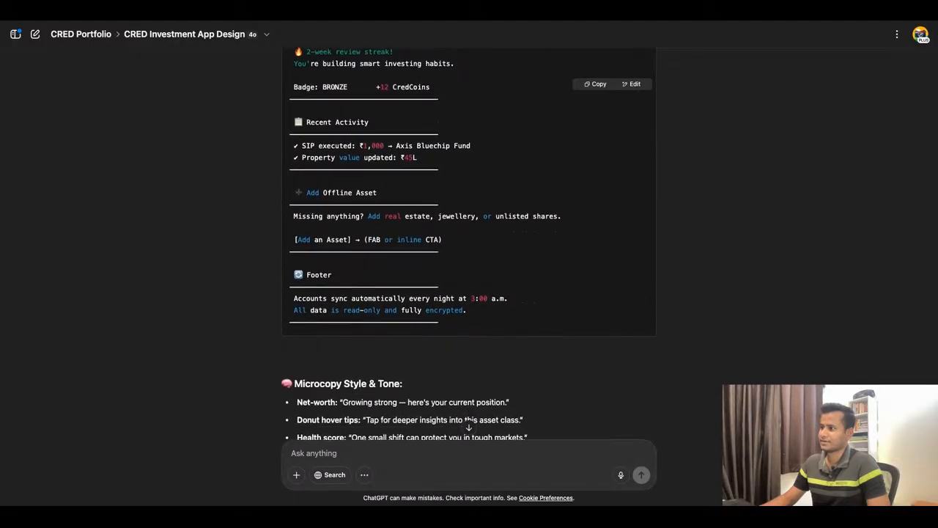
pyautogui.scroll(5, 469, 241)
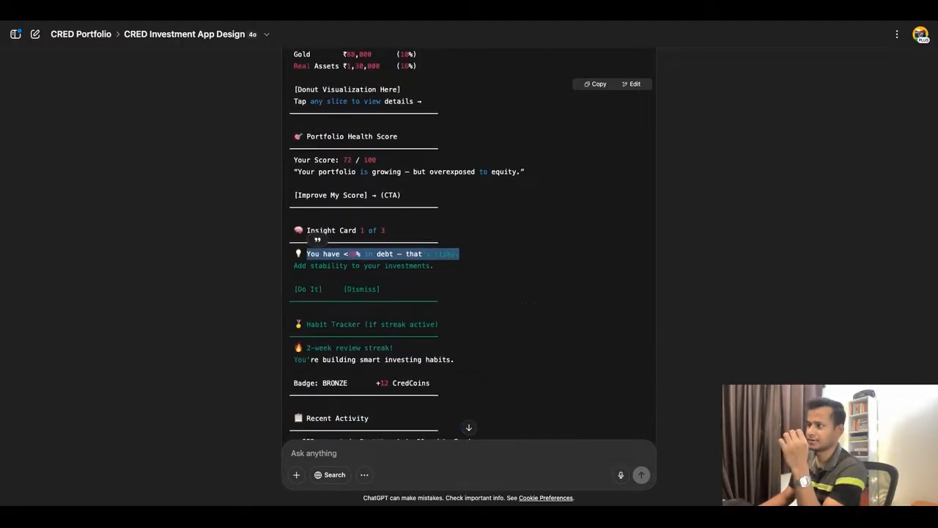
pyautogui.scroll(-1, 469, 242)
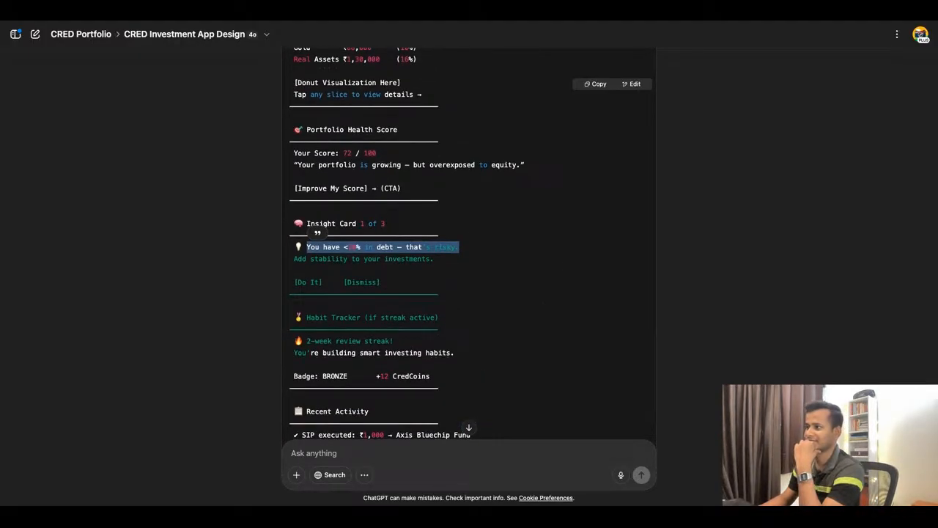
pyautogui.scroll(1, 469, 242)
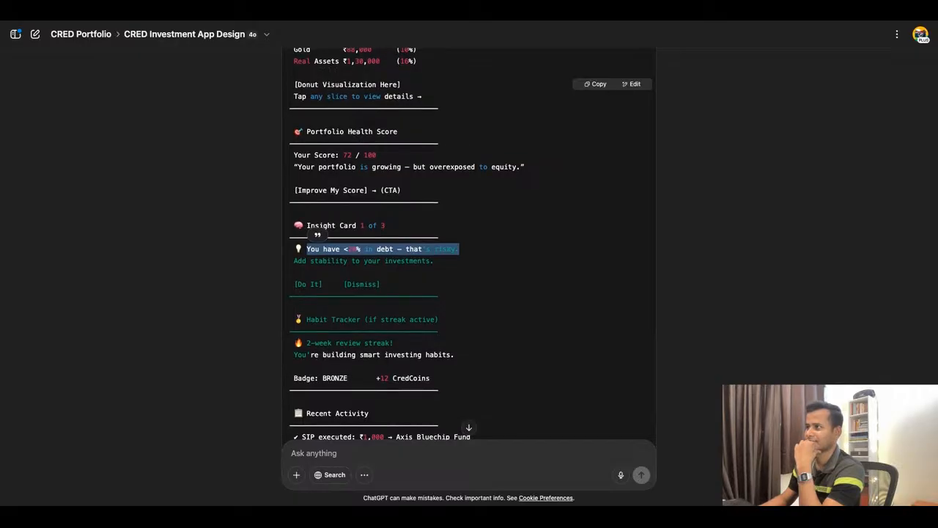
pyautogui.scroll(-3, 469, 242)
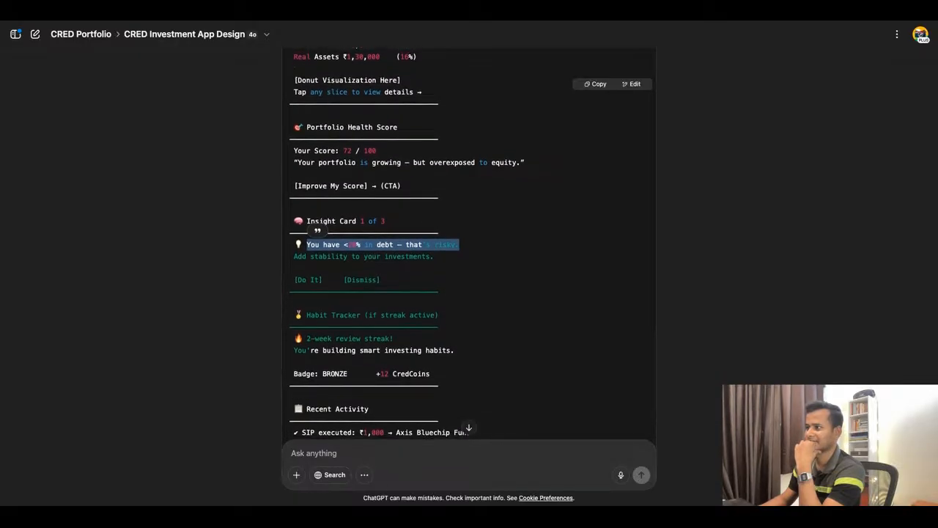
pyautogui.scroll(-4, 469, 242)
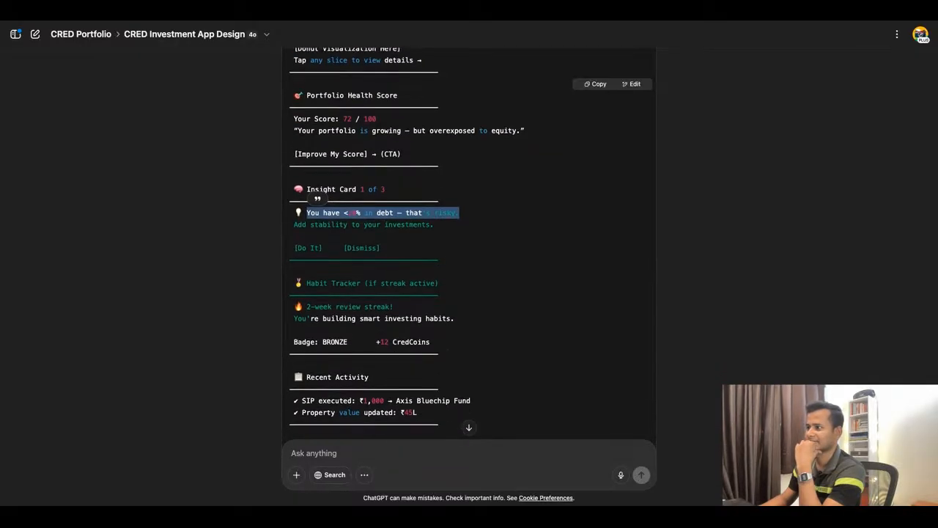
pyautogui.scroll(-1, 469, 242)
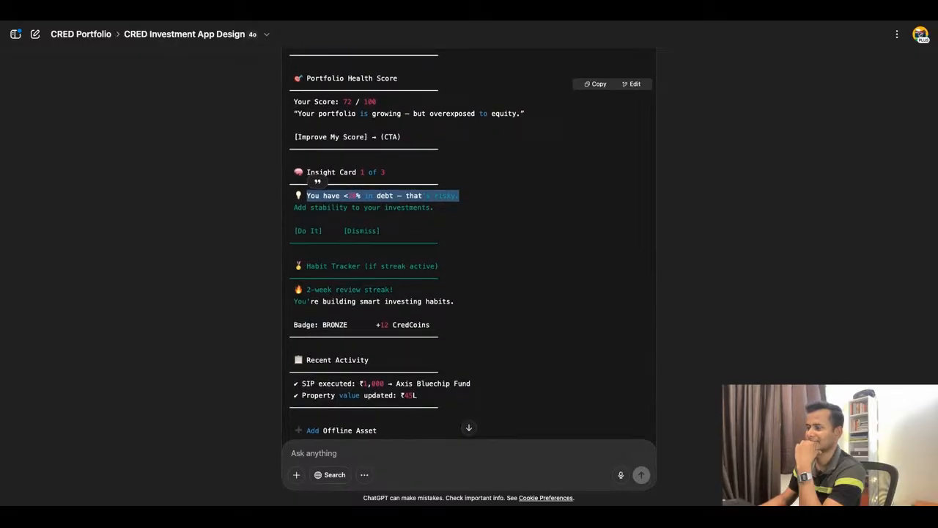
pyautogui.scroll(-2, 469, 242)
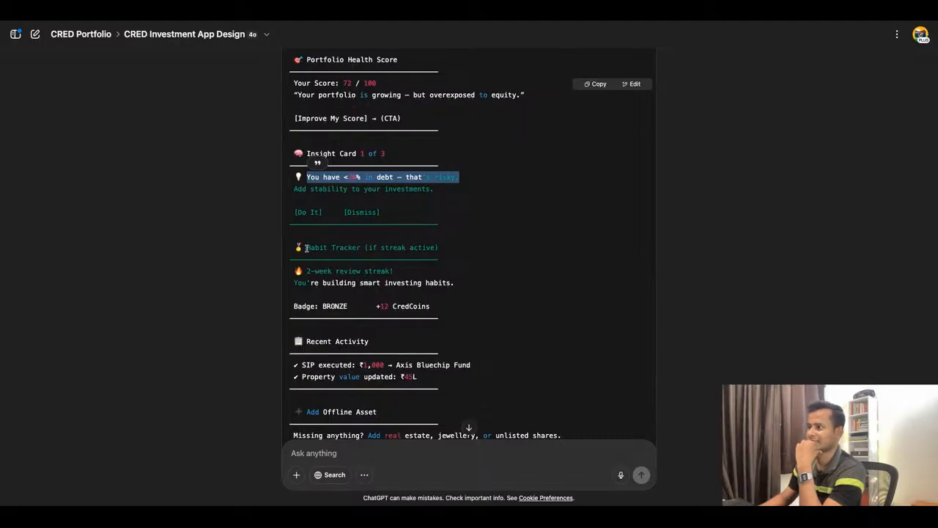
pyautogui.moveTo(306, 248)
pyautogui.mouseDown()
pyautogui.moveTo(348, 247)
pyautogui.moveTo(306, 248)
pyautogui.mouseUp()
pyautogui.hotkey('ctrl', 'c')
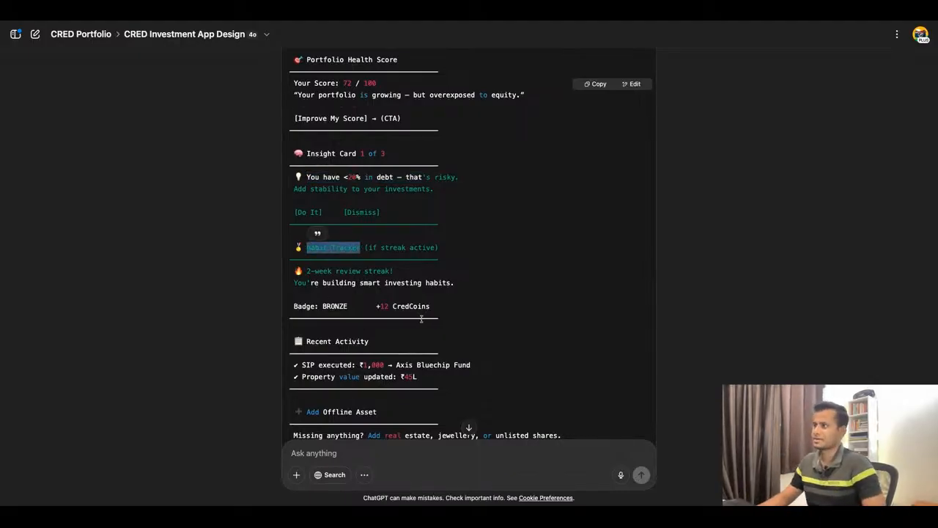
# Switch to Figma, duplicate the first insight card's text below the card row, and replace the copy's wording with "Habit Tracker".
pyautogui.click(360, 25)
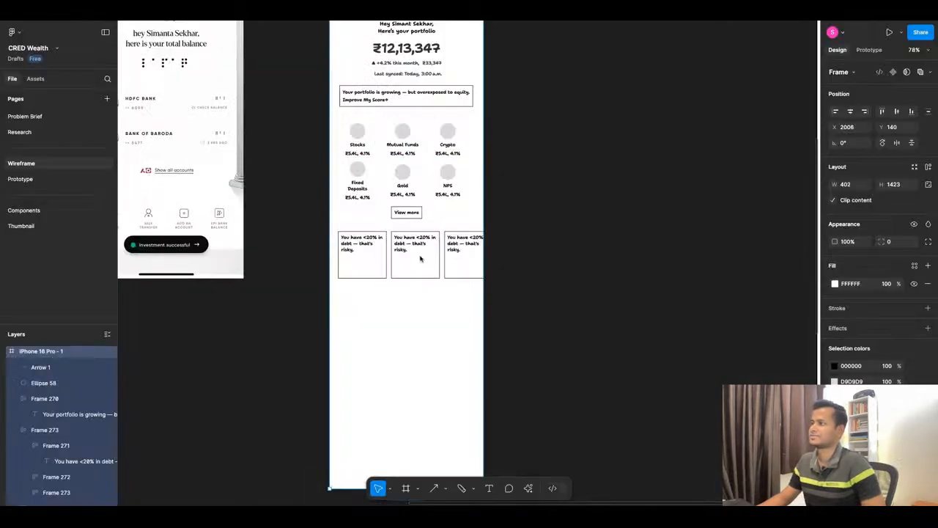
pyautogui.scroll(2, 341, 274)
pyautogui.scroll(2, 340, 273)
pyautogui.click(369, 232)
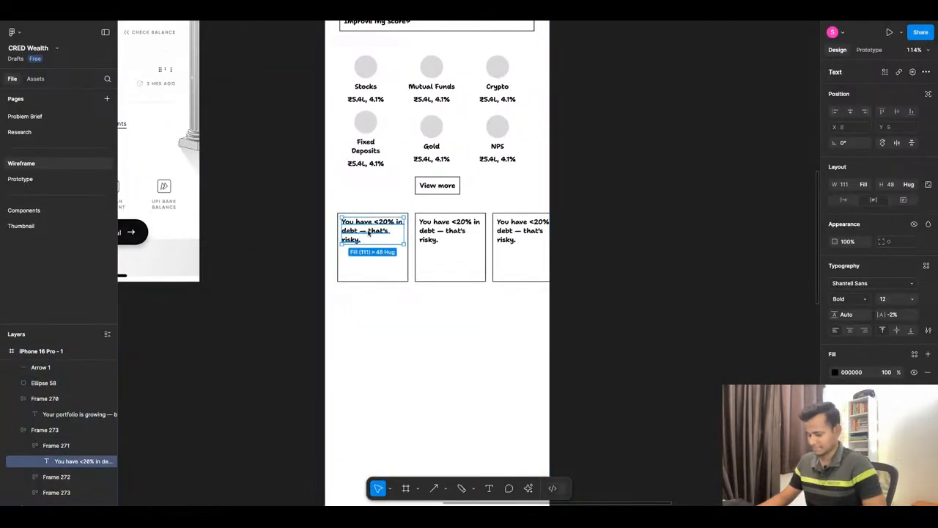
pyautogui.moveTo(368, 232); pyautogui.dragTo(365, 319)
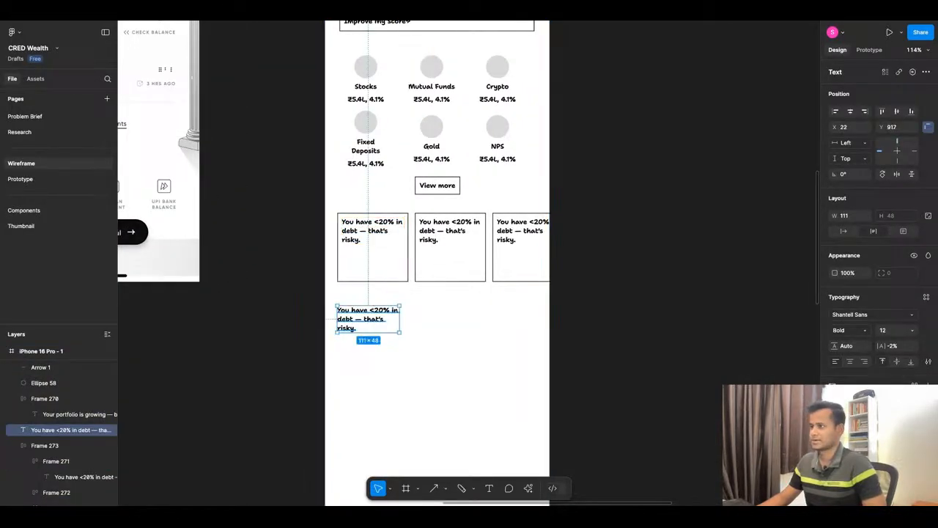
pyautogui.hotkey('ctrl', 'v')
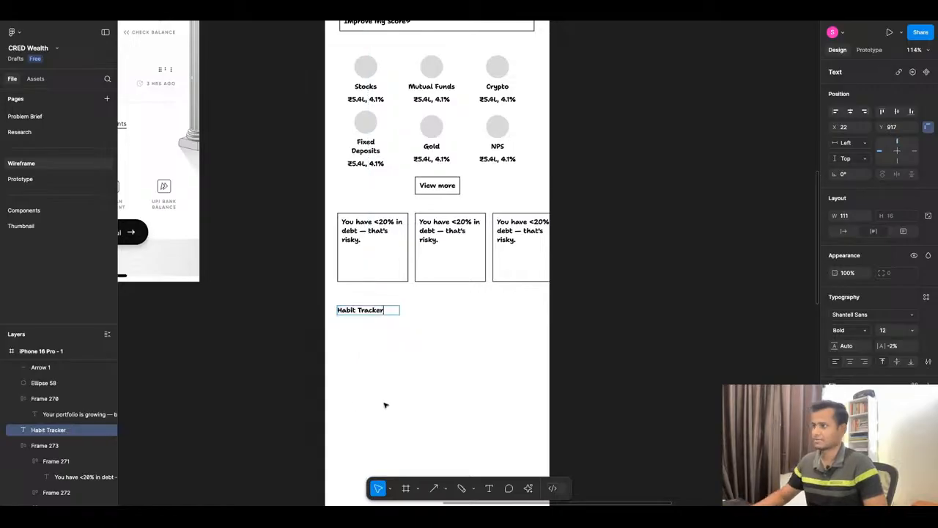
# Move the insight card row and the Habit Tracker heading down together by about 46, leaving room above the cards.
pyautogui.click(377, 264)
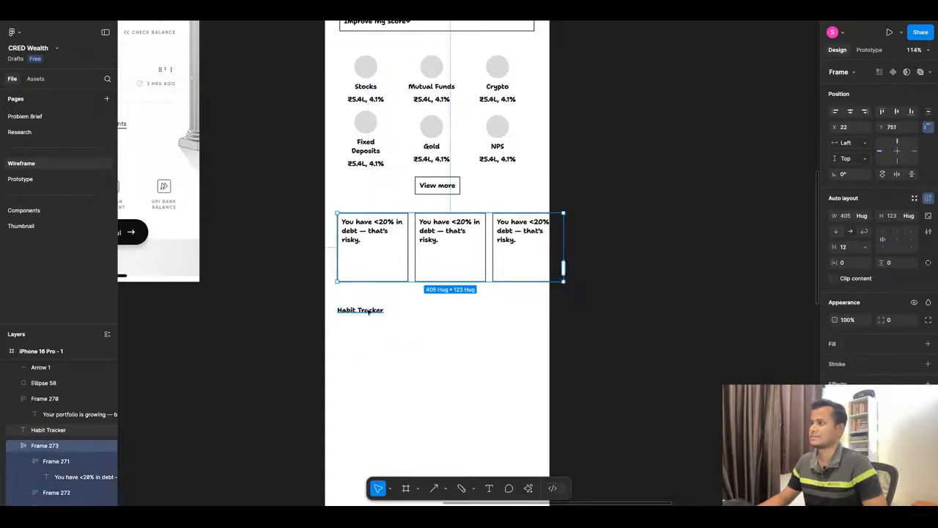
pyautogui.keyDown('shift'); pyautogui.click(367, 311); pyautogui.keyUp('shift')
pyautogui.hotkey('shift', 'Down')
pyautogui.hotkey('shift', 'Down')
pyautogui.hotkey('shift', 'Down')
pyautogui.hotkey('shift', 'Down')
pyautogui.hotkey('shift', 'Up')
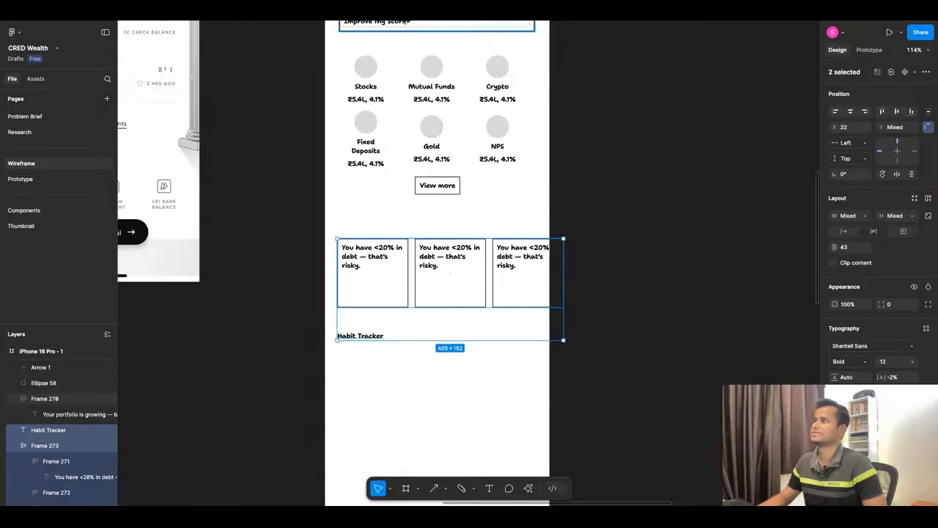
# Copy the "Insight Card" heading text from the dashboard copy in ChatGPT and return to Figma.
pyautogui.press('super+Tab')
pyautogui.scroll(3, 471, 274)
pyautogui.click(309, 233)
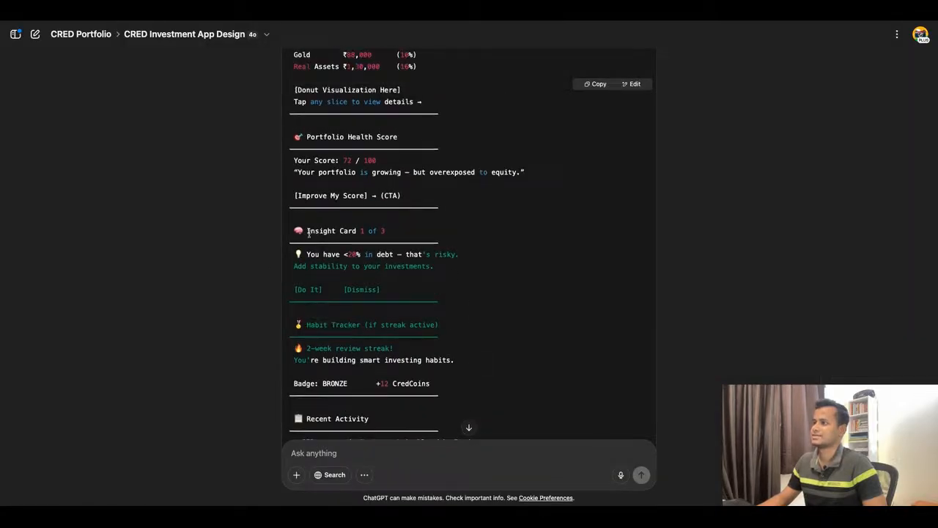
pyautogui.moveTo(308, 232); pyautogui.dragTo(357, 233)
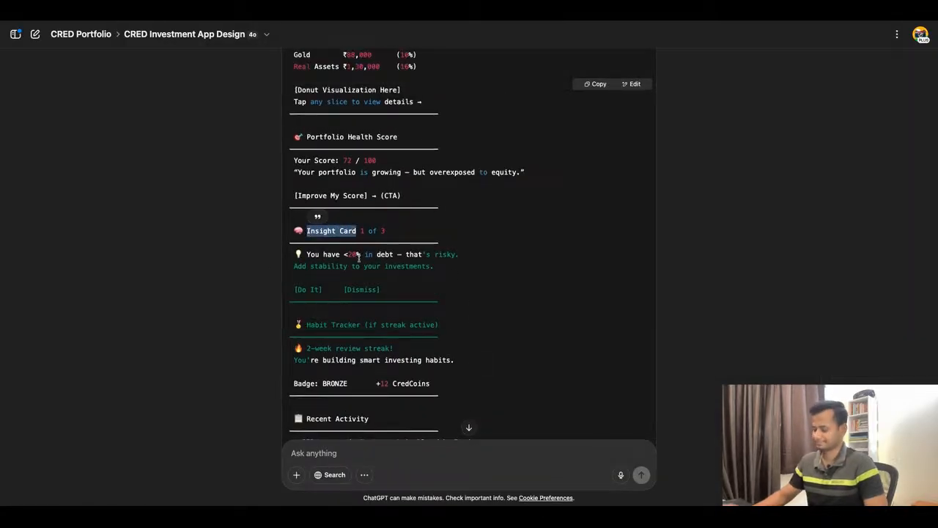
pyautogui.press('super+Tab')
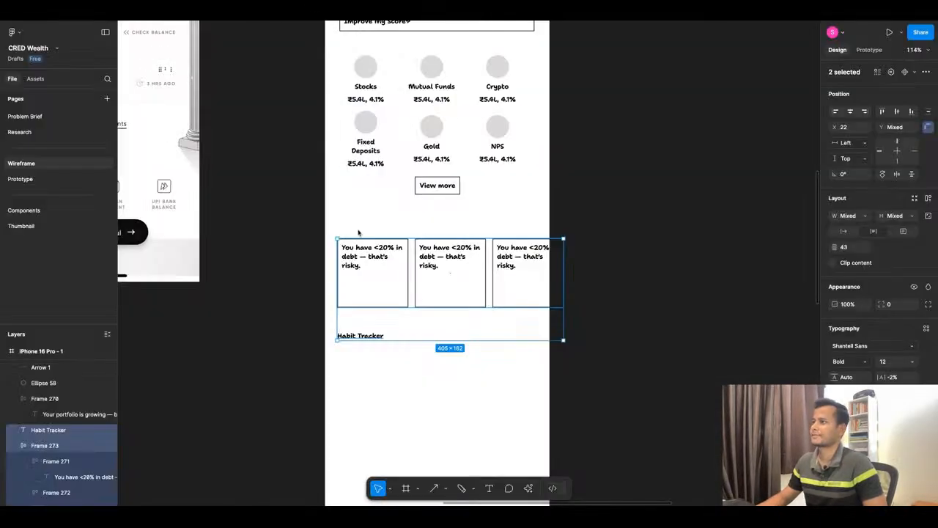
# Duplicate the Habit Tracker heading to just above the insight card row and change the duplicate's text to "Insight Card".
pyautogui.click(390, 364)
pyautogui.click(368, 337)
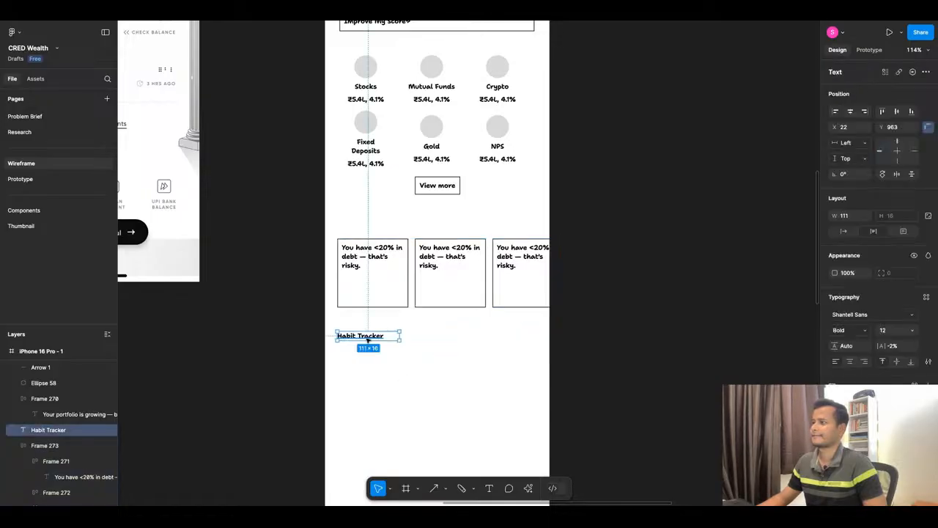
pyautogui.click(368, 351)
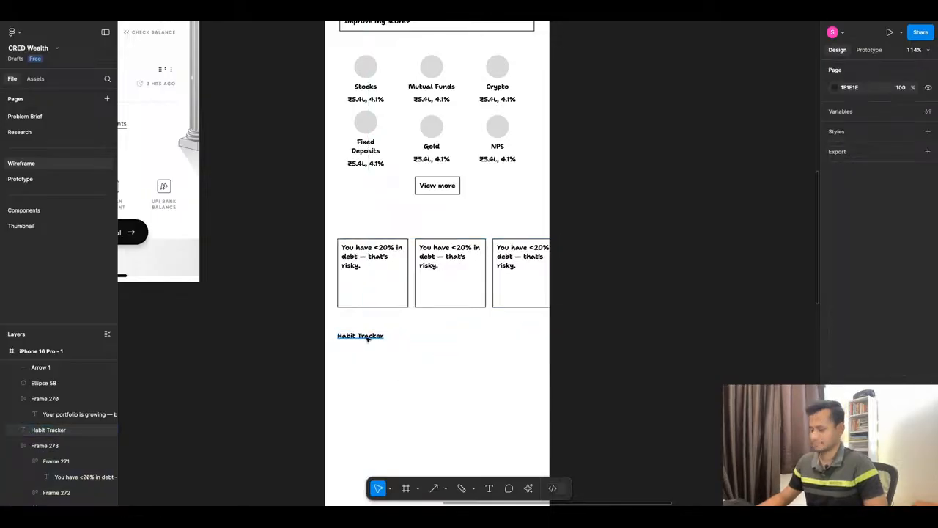
pyautogui.click(368, 337)
pyautogui.moveTo(368, 337); pyautogui.dragTo(369, 230)
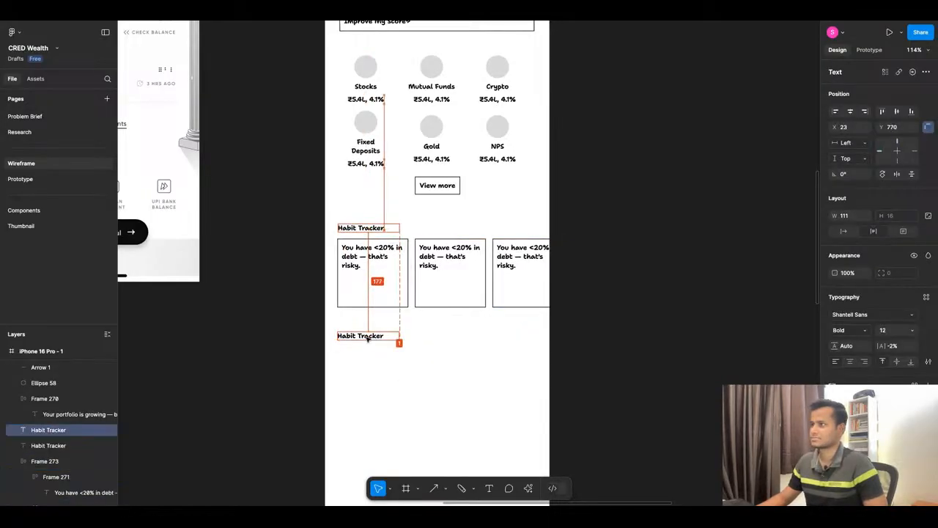
pyautogui.press('Return')
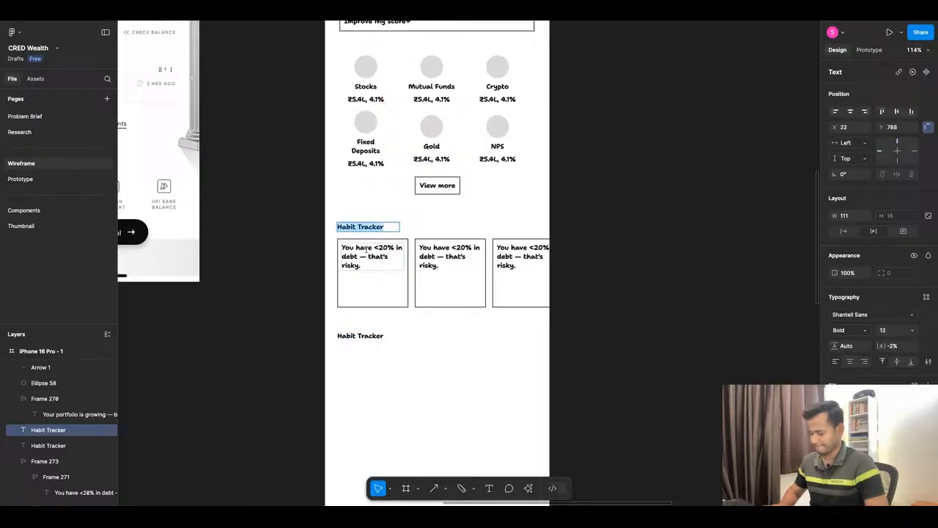
pyautogui.write('Insight Card')
pyautogui.press('Escape')
pyautogui.scroll(5, 393, 383)
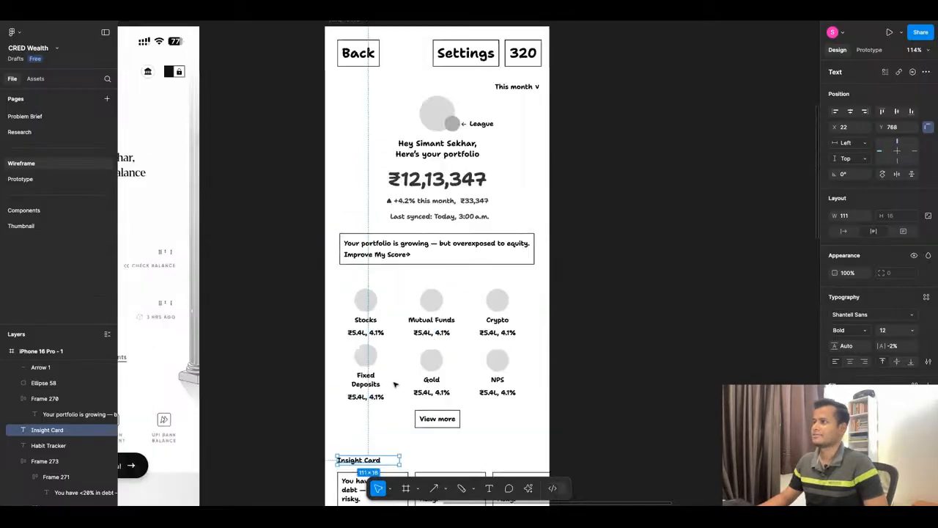
pyautogui.scroll(-3, 367, 330)
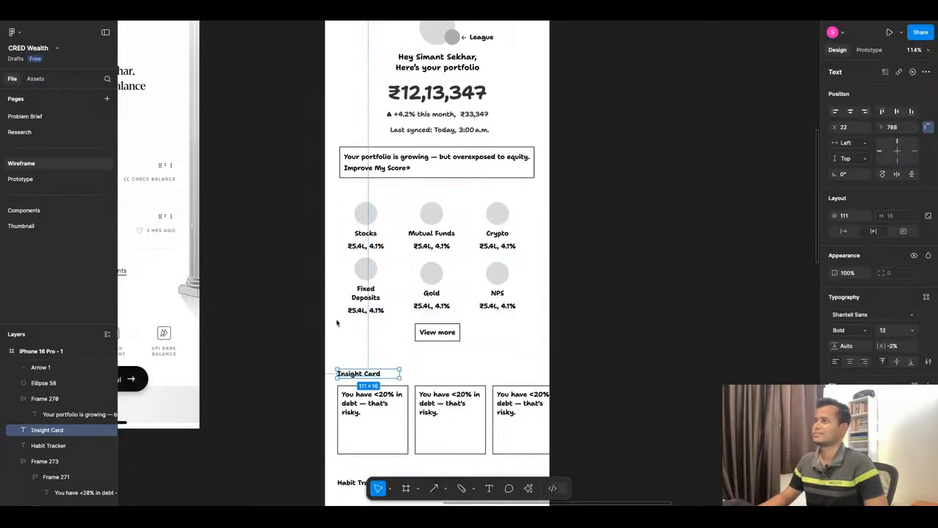
pyautogui.scroll(-3, 373, 344)
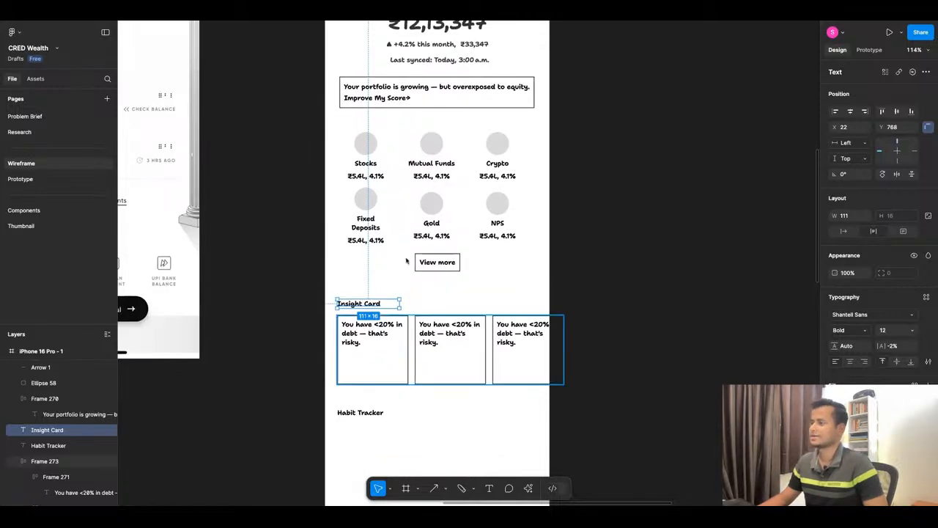
# Review the Habit Tracker copy in ChatGPT, and draw a polygon about 131 × 131 below the Habit Tracker heading in Figma.
pyautogui.press('super+Tab')
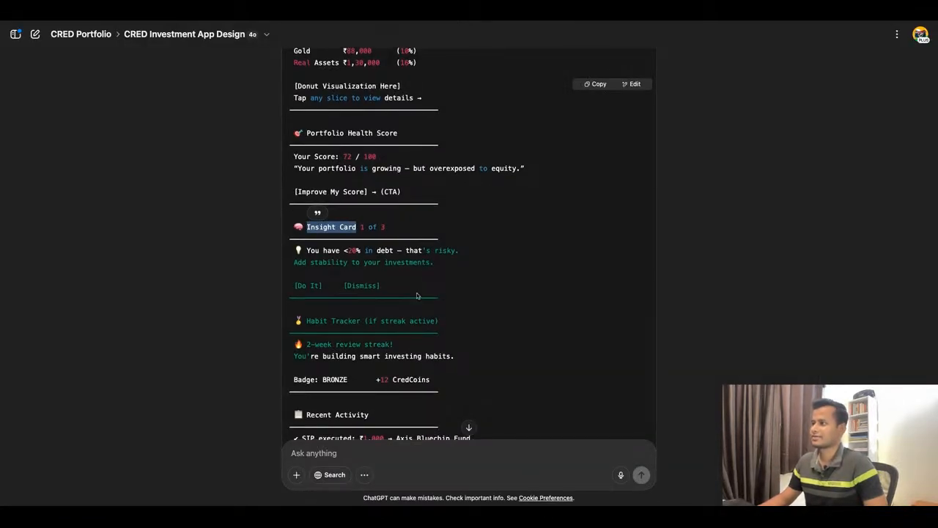
pyautogui.scroll(-2, 426, 293)
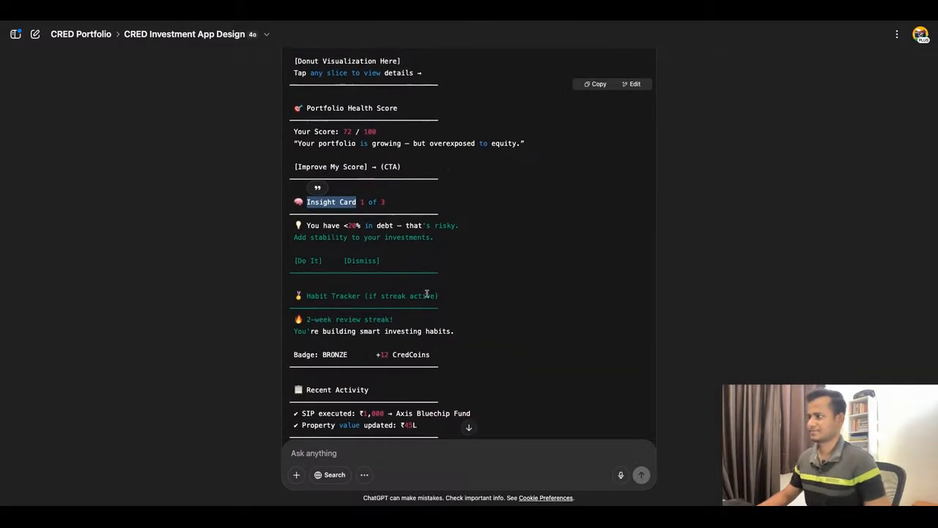
pyautogui.scroll(-3, 427, 294)
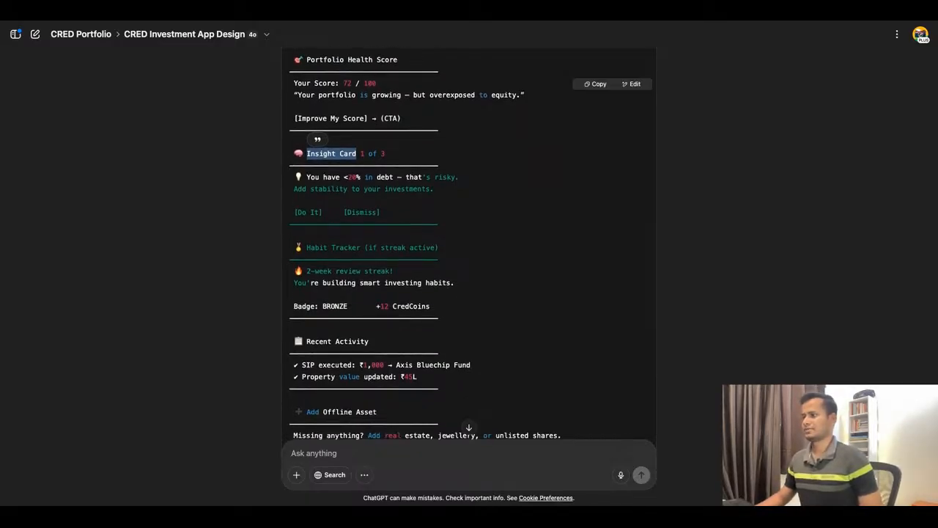
pyautogui.scroll(-1, 422, 243)
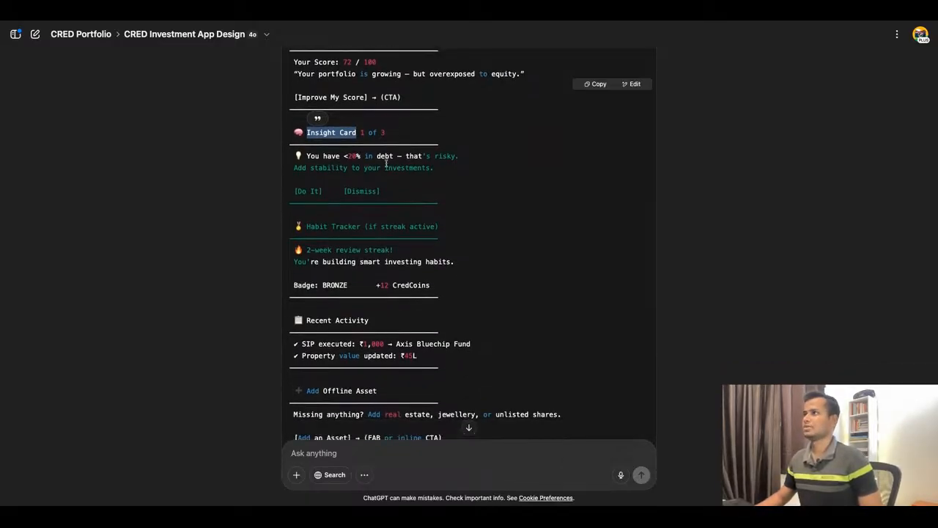
pyautogui.press('super+Tab')
pyautogui.scroll(-5, 481, 251)
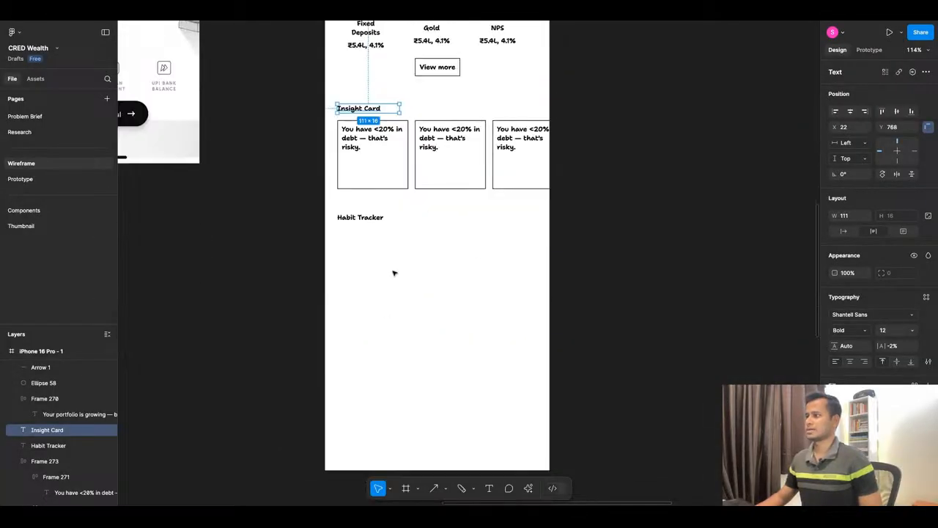
pyautogui.scroll(-2, 394, 272)
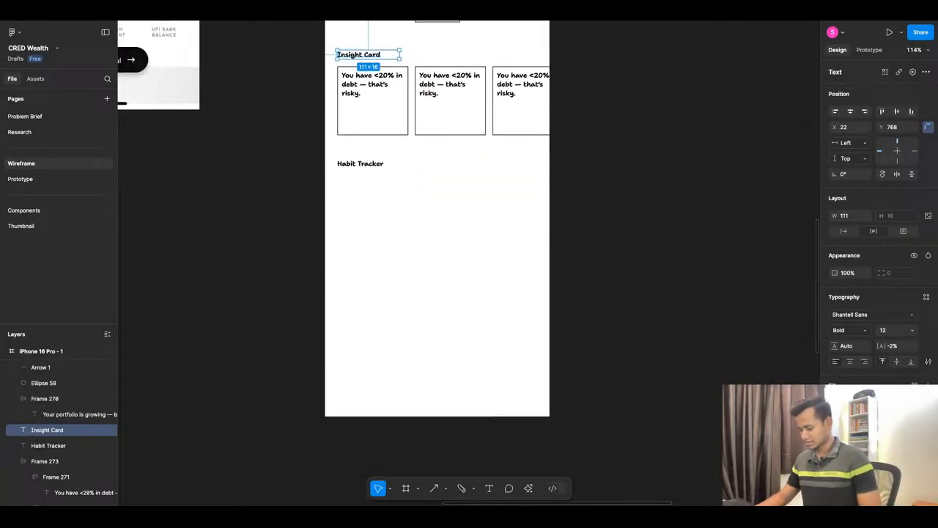
pyautogui.click(446, 489)
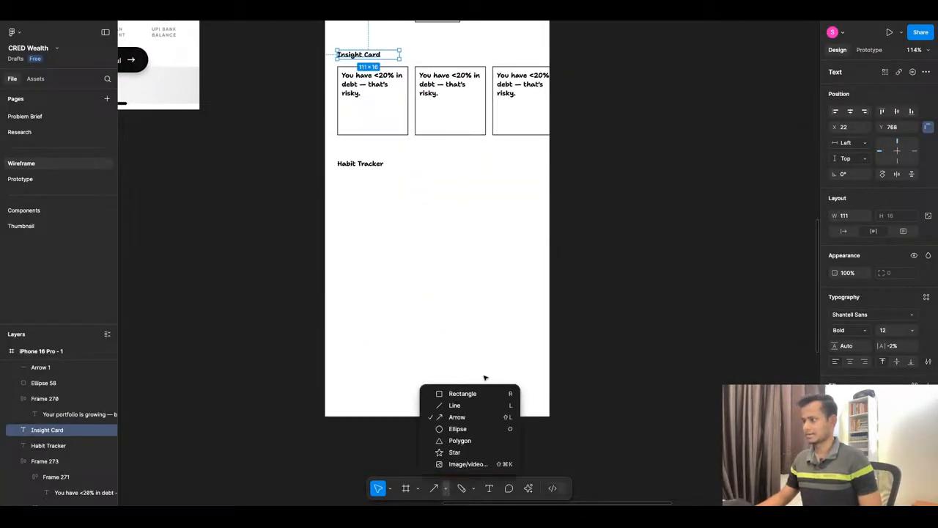
pyautogui.click(472, 440)
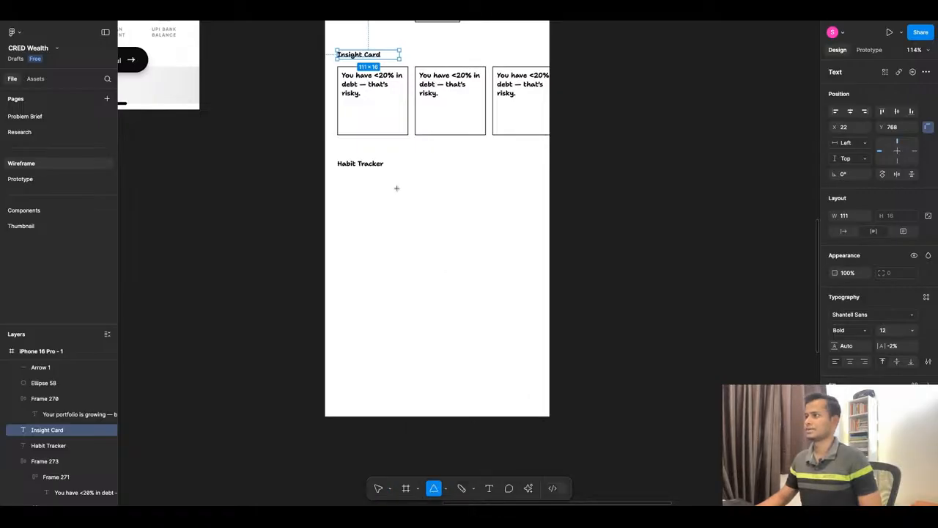
pyautogui.moveTo(397, 188); pyautogui.dragTo(470, 261)
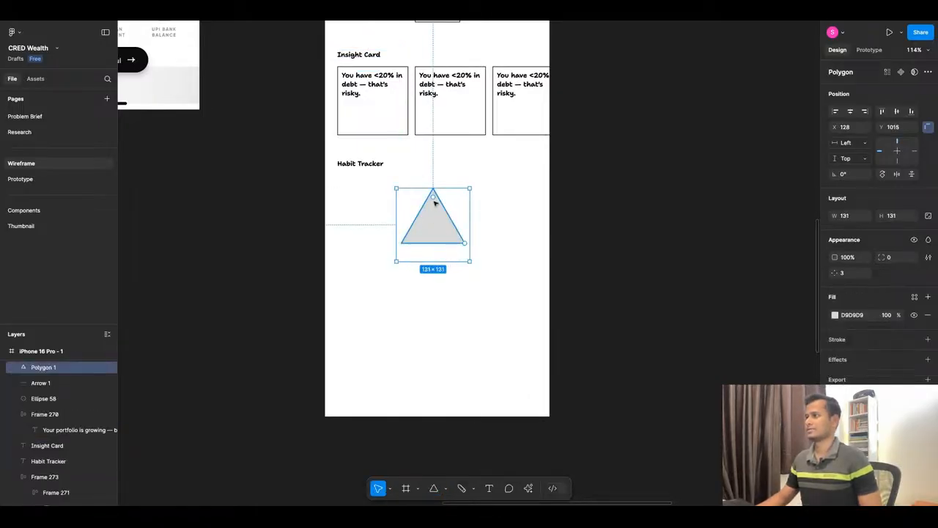
# Try a corner radius of 7 on the polygon, undo it, and turn the shape into a pentagon with 5 sides.
pyautogui.moveTo(435, 203); pyautogui.dragTo(445, 198)
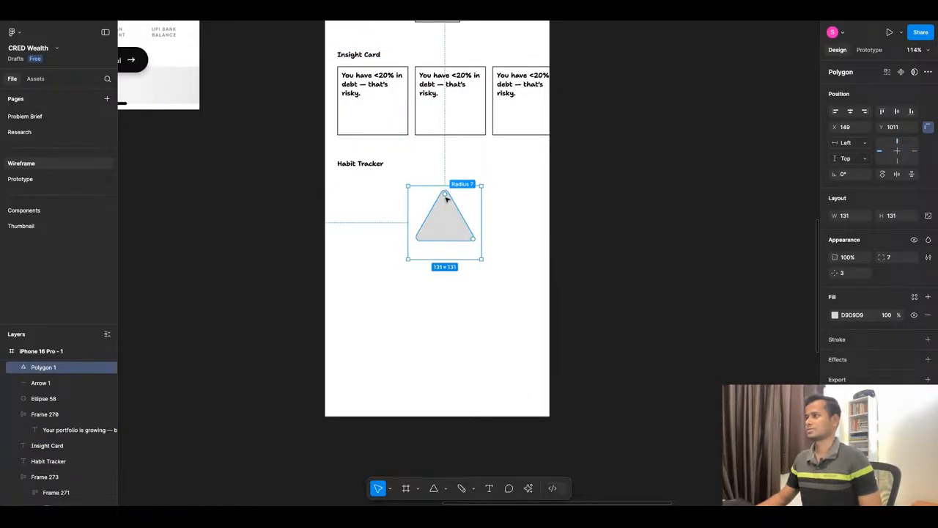
pyautogui.hotkey('ctrl', 'z')
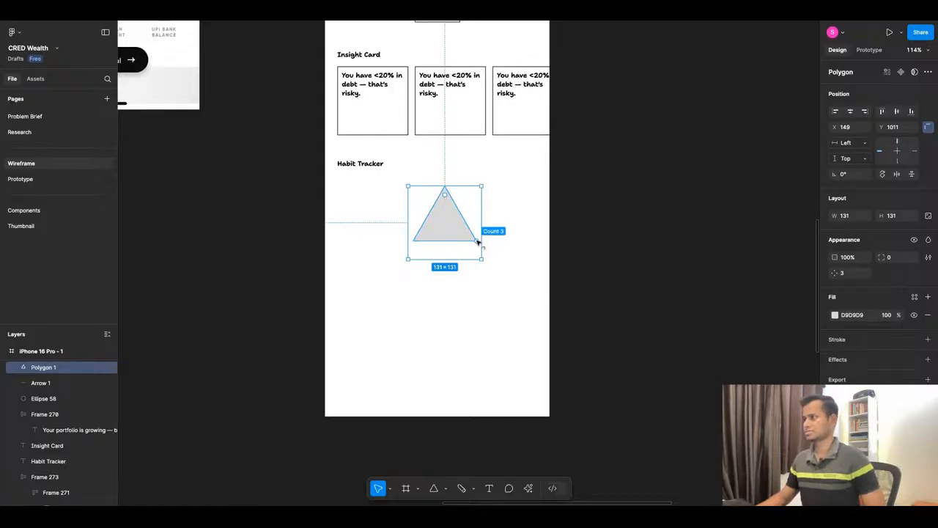
pyautogui.moveTo(478, 242); pyautogui.dragTo(481, 218)
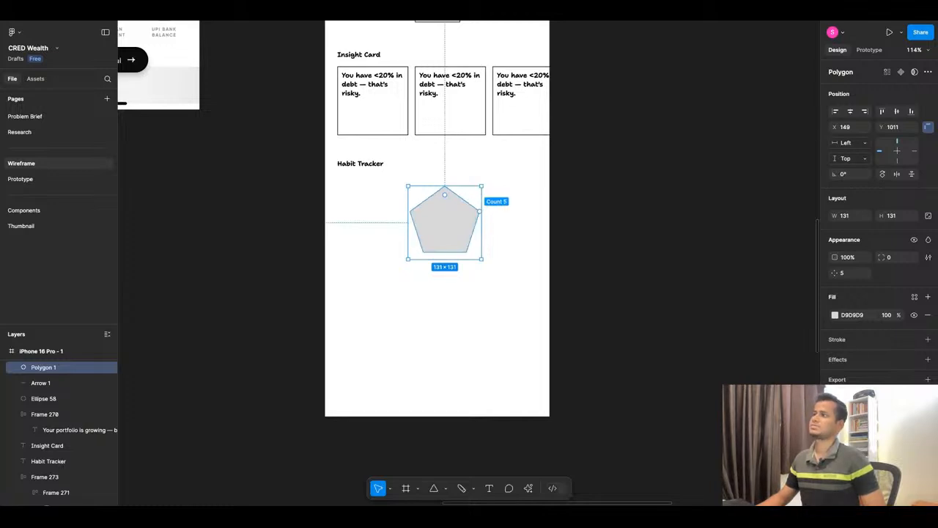
pyautogui.click(517, 240)
pyautogui.click(460, 222)
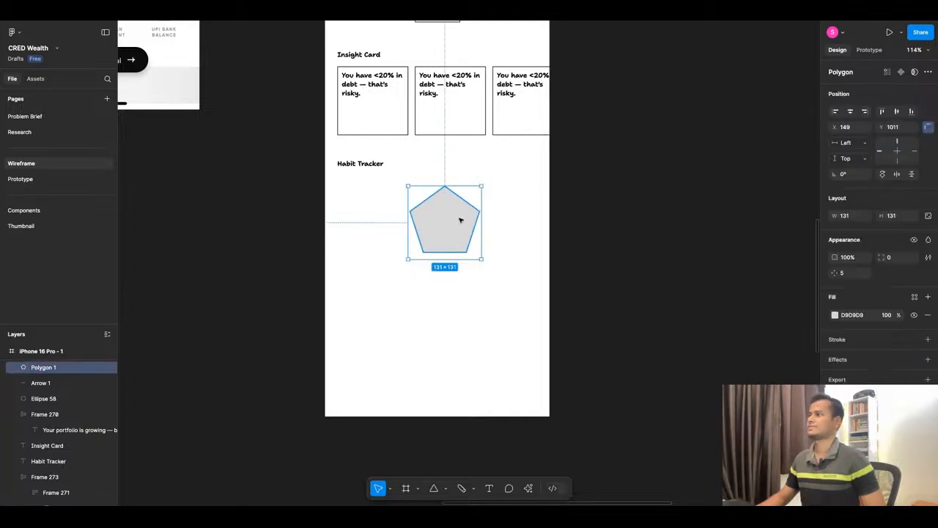
# Shrink the pentagon to about 105 × 105 and centre it horizontally in the phone frame below the Habit Tracker heading.
pyautogui.moveTo(473, 230)
pyautogui.mouseDown()
pyautogui.moveTo(460, 220)
pyautogui.moveTo(456, 236)
pyautogui.mouseUp()
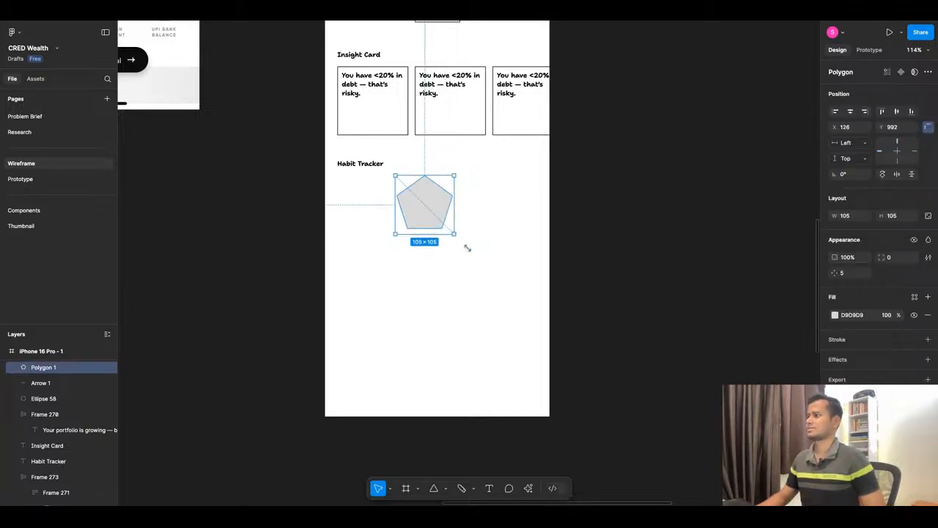
pyautogui.moveTo(414, 212); pyautogui.dragTo(426, 215)
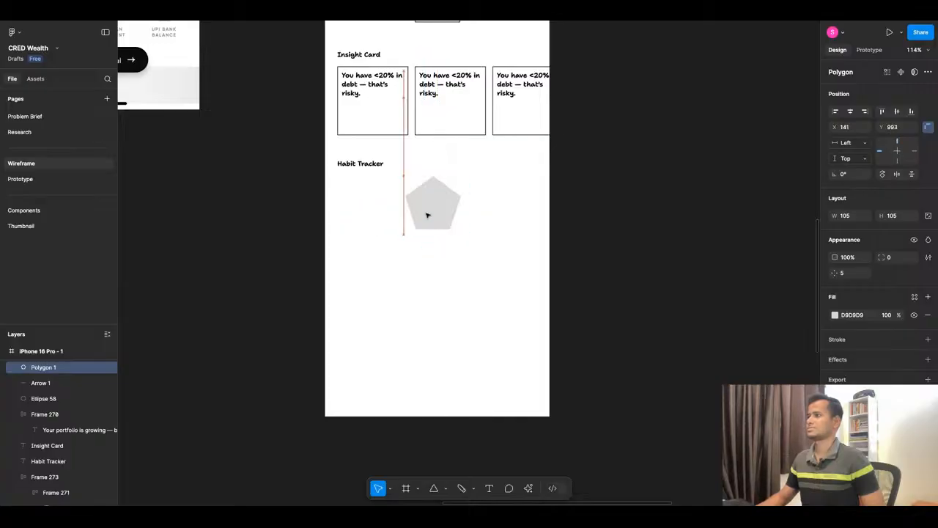
pyautogui.click(850, 112)
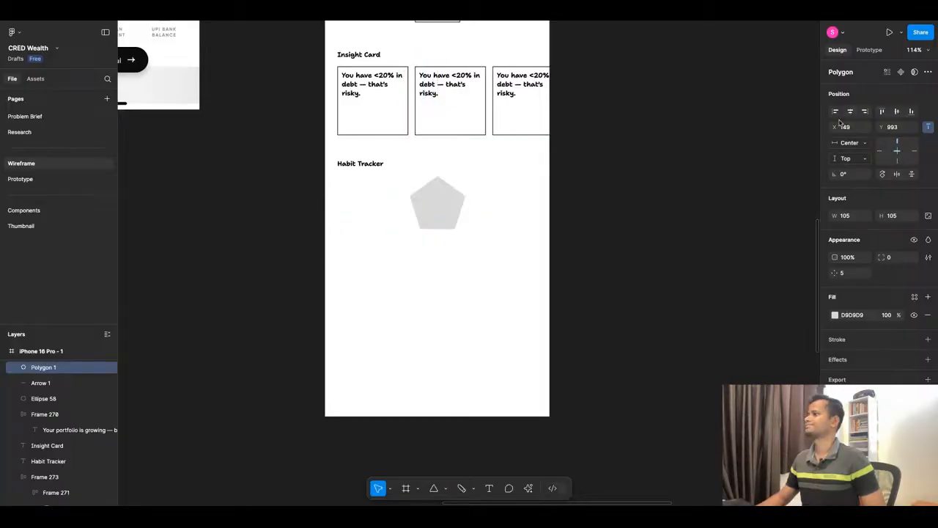
# Switch to ChatGPT and copy the "2-week review streak!" line from the Habit Tracker section.
pyautogui.click(443, 19)
pyautogui.scroll(-1, 452, 305)
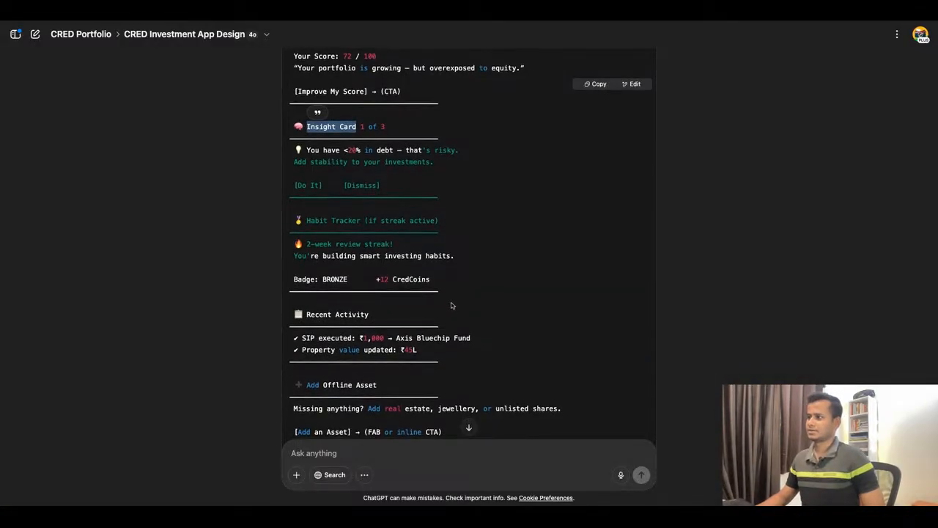
pyautogui.scroll(-1, 452, 306)
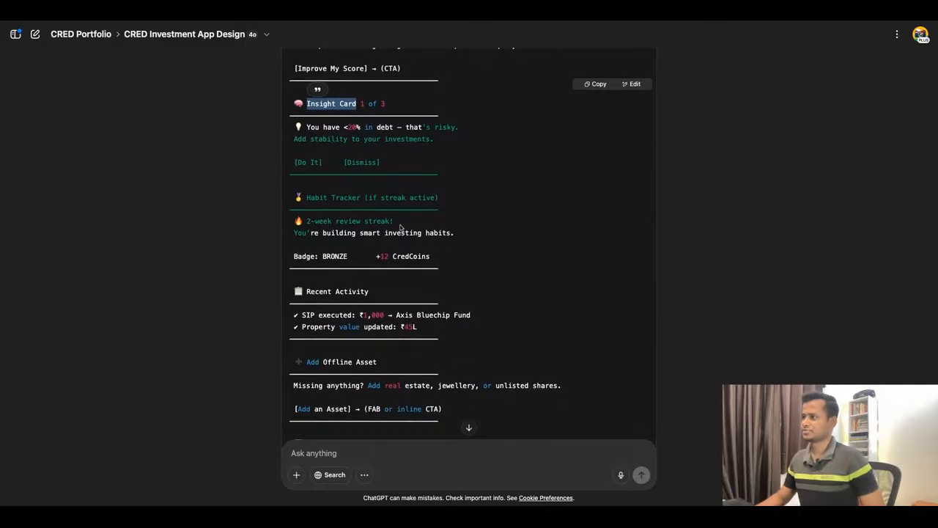
pyautogui.moveTo(394, 220); pyautogui.dragTo(310, 220)
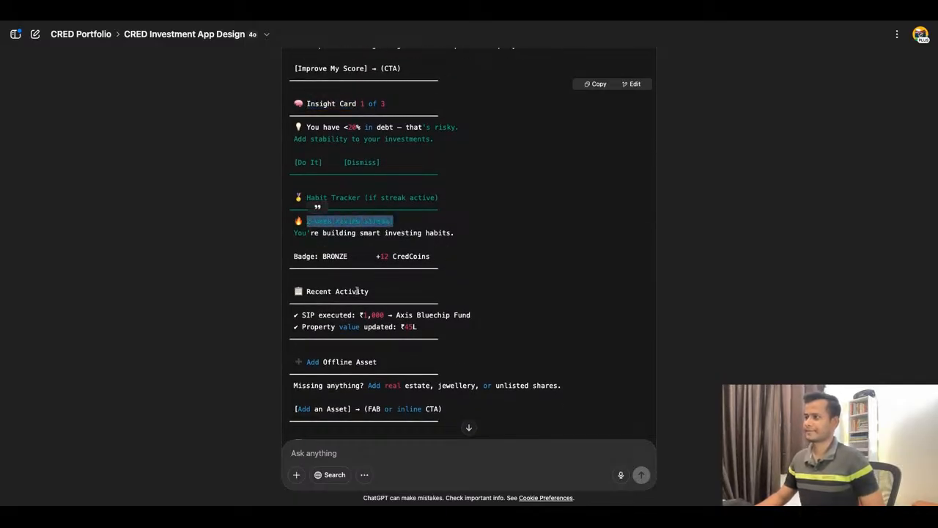
# Switch to Figma, paste "2-week review streak!" as a text below the pentagon, and centre it horizontally in the phone frame.
pyautogui.click(334, 11)
pyautogui.click(434, 264)
pyautogui.press('t')
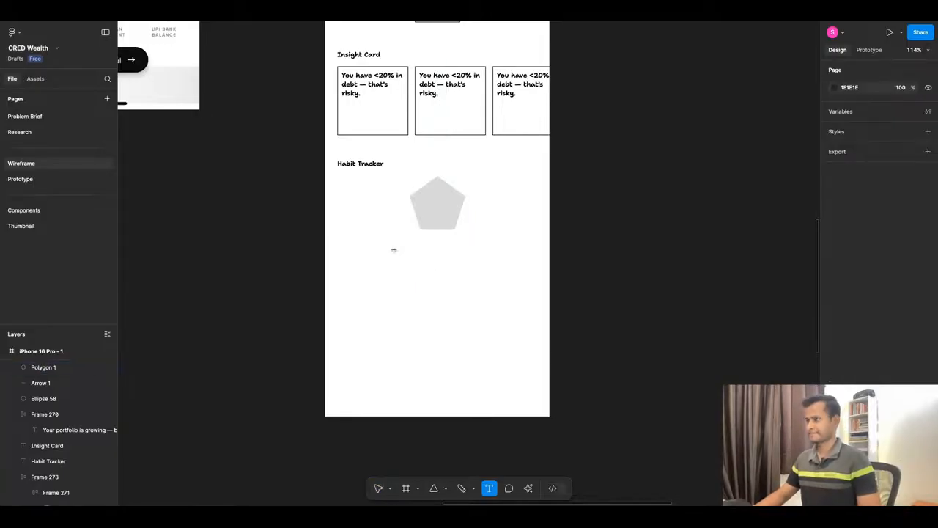
pyautogui.hotkey('ctrl', 'v')
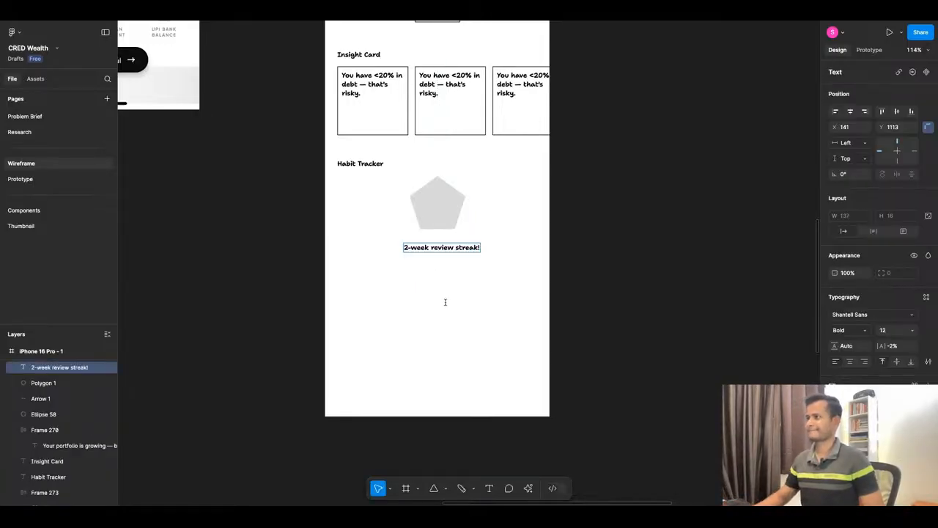
pyautogui.press('Escape')
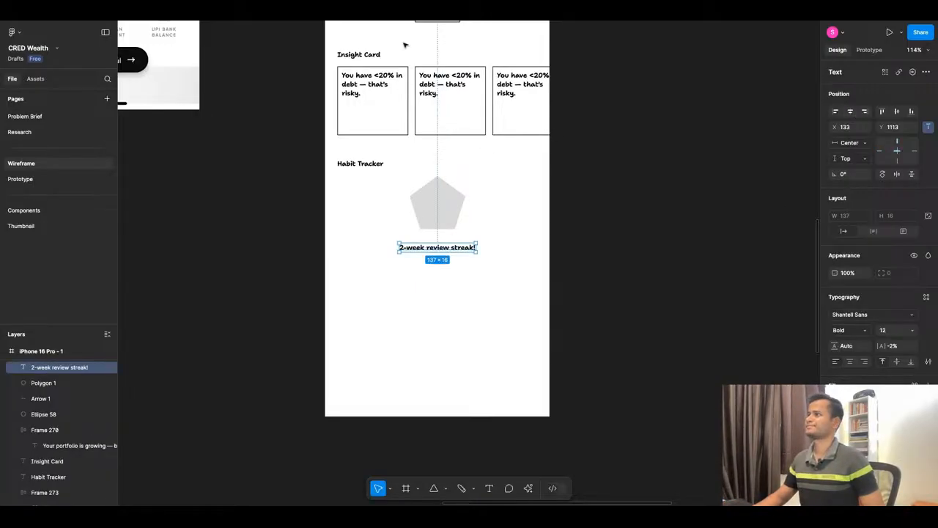
# Switch to ChatGPT and copy the line "You're building smart investing habits." from the Habit Tracker section.
pyautogui.click(412, 22)
pyautogui.click(283, 239)
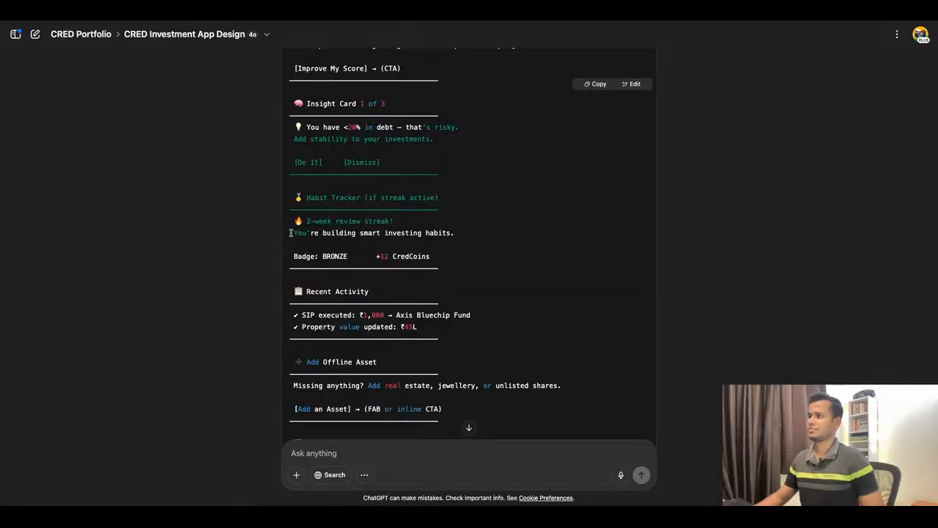
pyautogui.moveTo(291, 233); pyautogui.dragTo(445, 233)
pyautogui.moveTo(291, 233); pyautogui.dragTo(454, 233)
pyautogui.hotkey('ctrl', 'c')
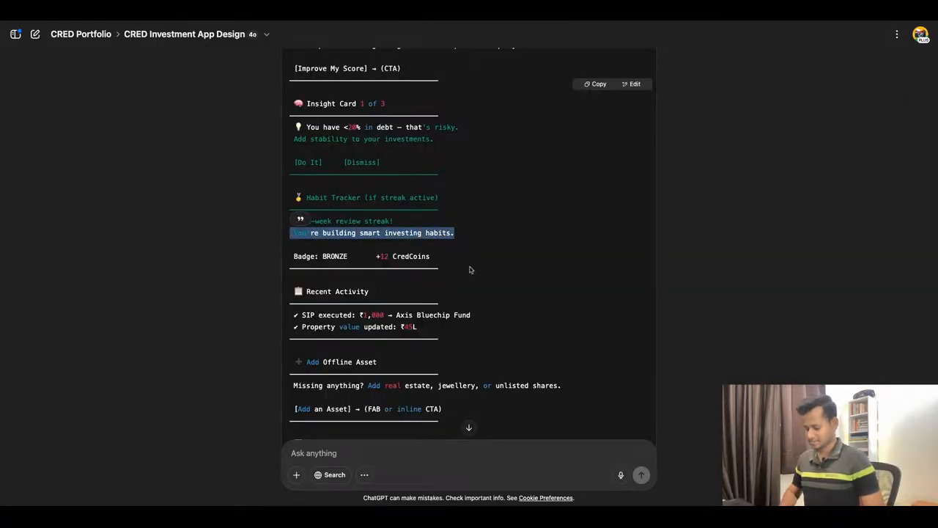
# In Figma, duplicate the streak text just below itself and replace the copy's wording with "You're building smart investing habits.".
pyautogui.click(333, 22)
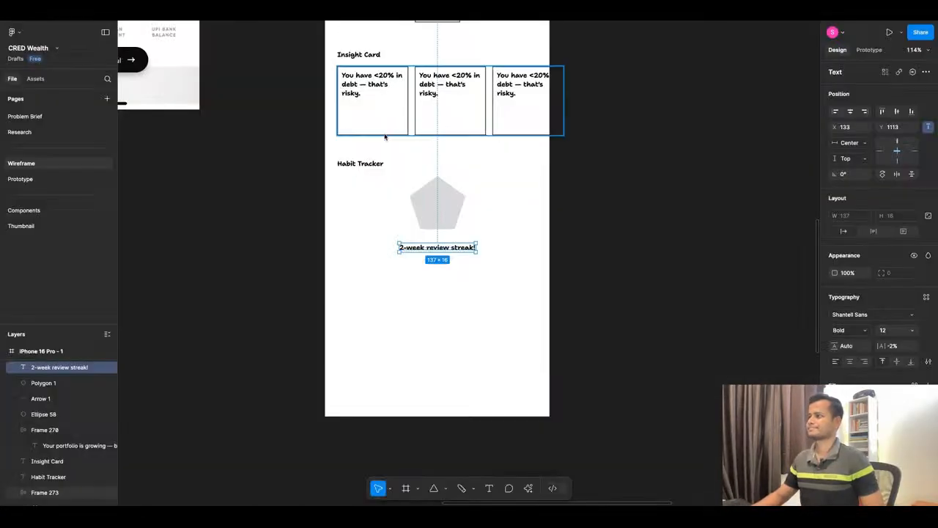
pyautogui.keyDown('alt'); pyautogui.moveTo(442, 251); pyautogui.dragTo(443, 264); pyautogui.keyUp('alt')
pyautogui.doubleClick(442, 260)
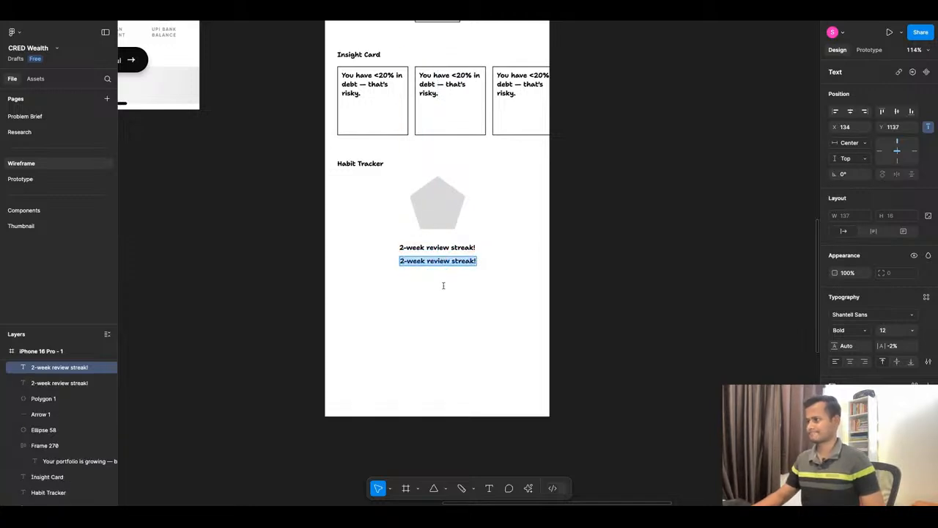
pyautogui.hotkey('ctrl', 'v')
pyautogui.press('Escape')
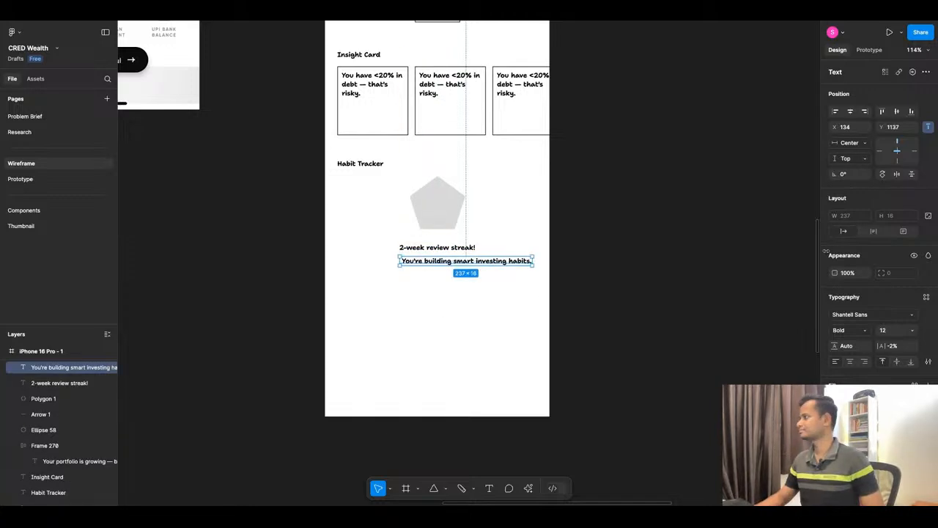
# Set the "2-week review streak!" text to font size 16, centre it in the frame, and move it up to Y 1107.
pyautogui.click(441, 250)
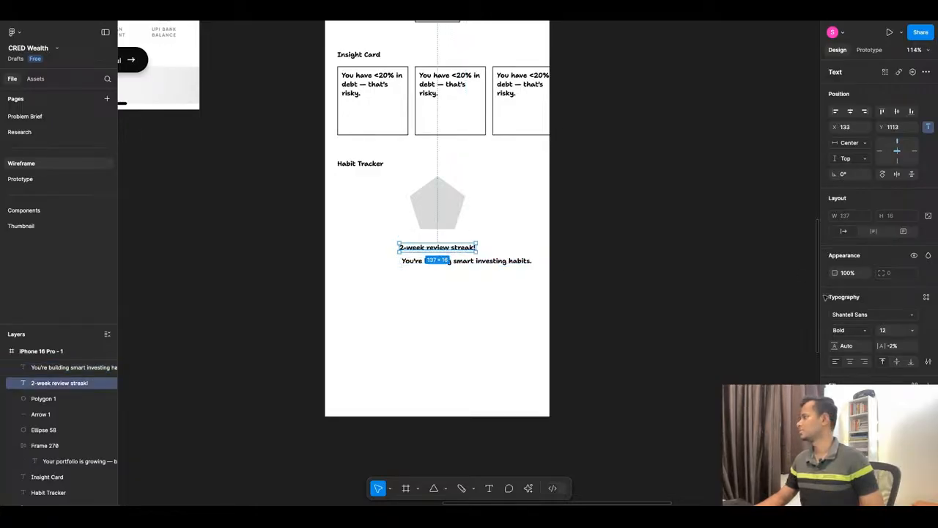
pyautogui.click(910, 334)
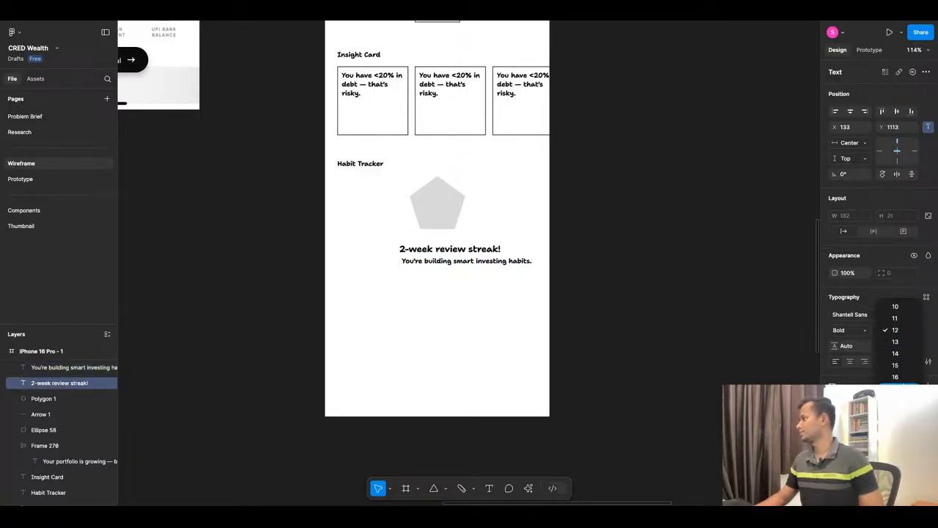
pyautogui.click(897, 389)
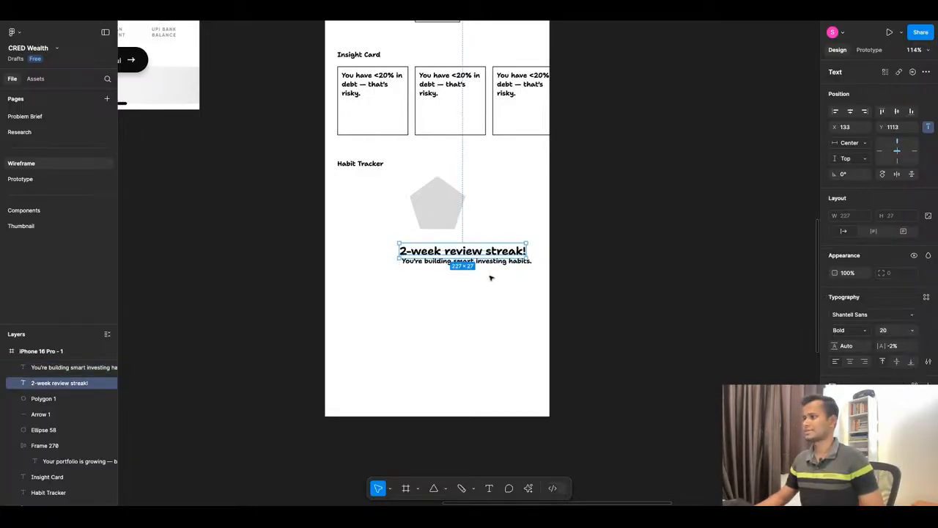
pyautogui.click(912, 329)
pyautogui.click(897, 318)
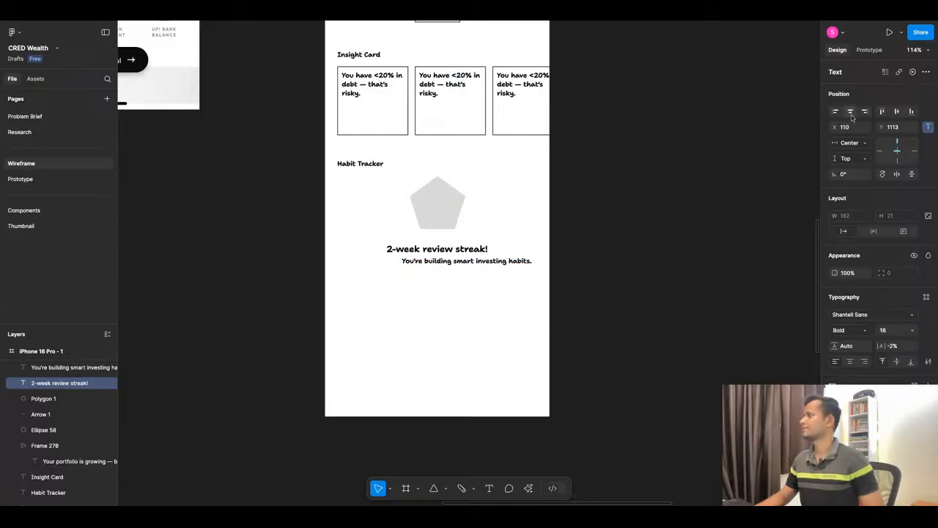
pyautogui.moveTo(452, 250); pyautogui.dragTo(440, 247)
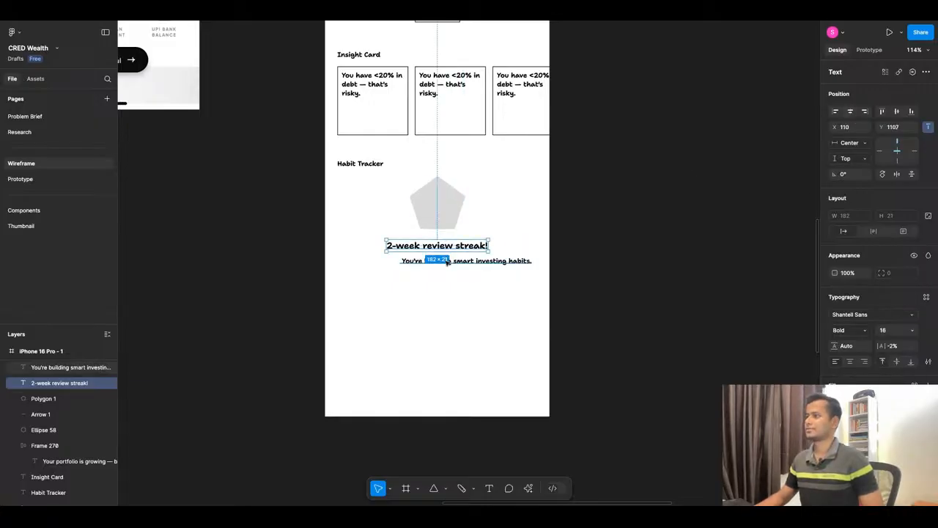
# Centre the "You're building smart investing habits." line, make it SemiBold, and move it up to Y 1133.
pyautogui.click(439, 261)
pyautogui.click(850, 111)
pyautogui.click(850, 330)
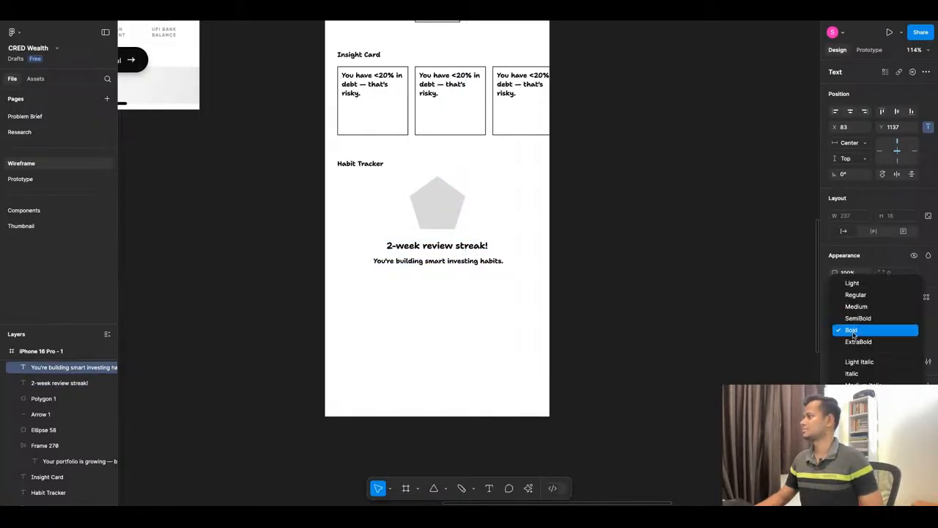
pyautogui.click(853, 317)
pyautogui.moveTo(463, 261); pyautogui.dragTo(464, 258)
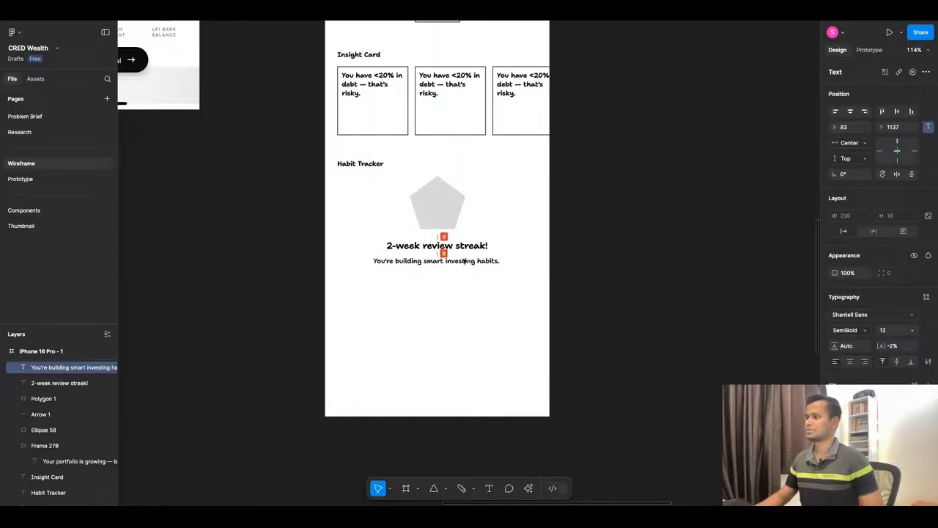
# Switch to ChatGPT, copy "Badge: BRONZE" from the Habit Tracker section, and return to Figma.
pyautogui.click(401, 13)
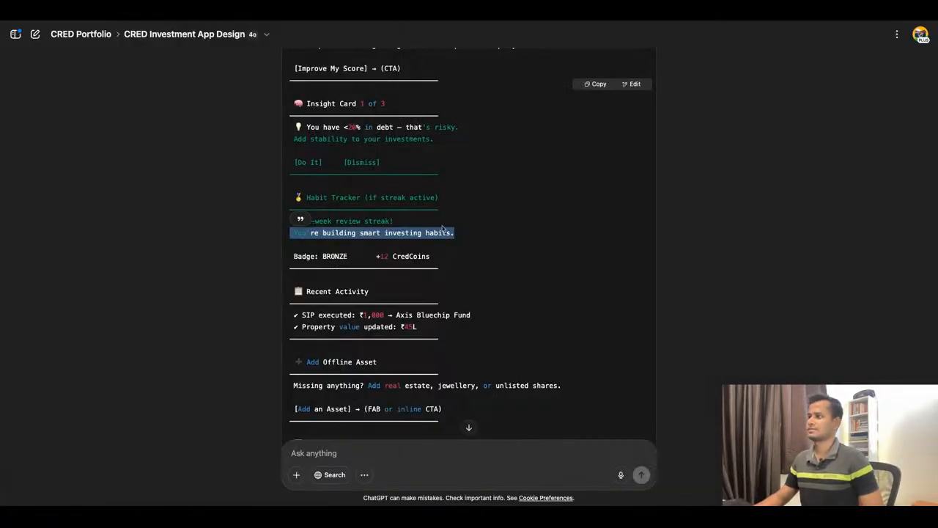
pyautogui.moveTo(352, 252); pyautogui.dragTo(294, 252)
pyautogui.hotkey('ctrl', 'c')
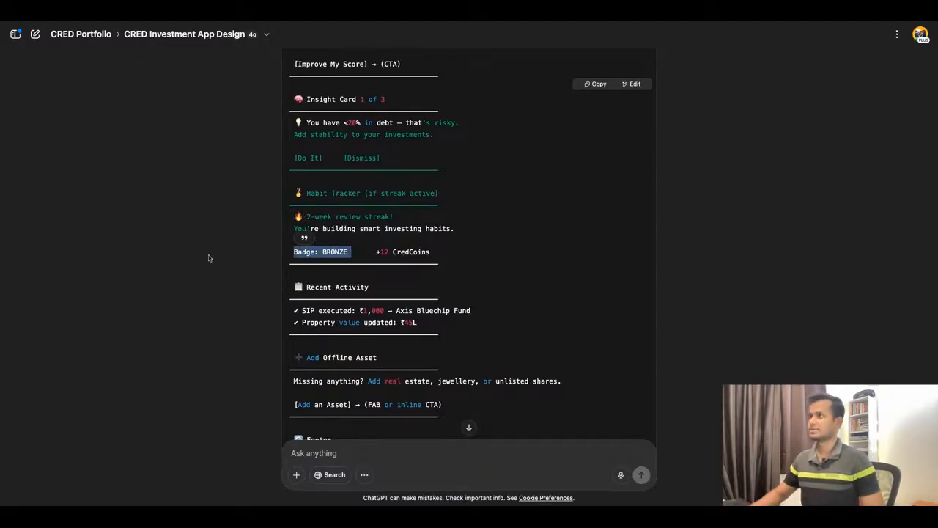
pyautogui.click(129, 13)
# Duplicate the "2-week review streak!" text below the investing habits line, at Y 1158.
pyautogui.scroll(-2, 439, 147)
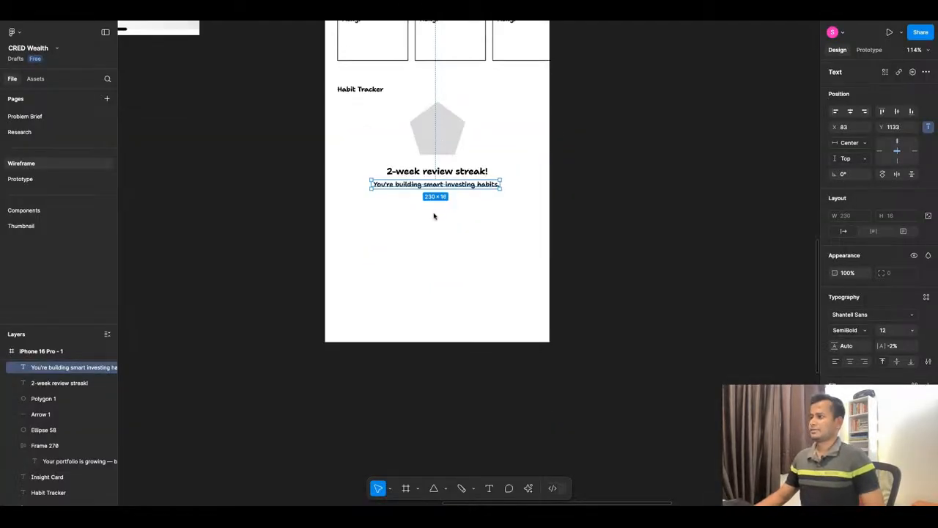
pyautogui.click(435, 216)
pyautogui.click(438, 175)
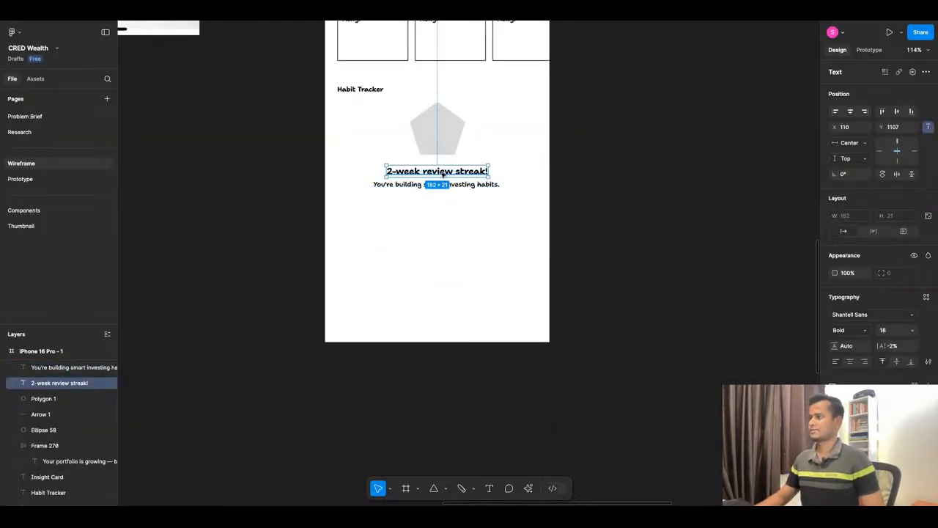
pyautogui.moveTo(438, 174); pyautogui.dragTo(438, 203)
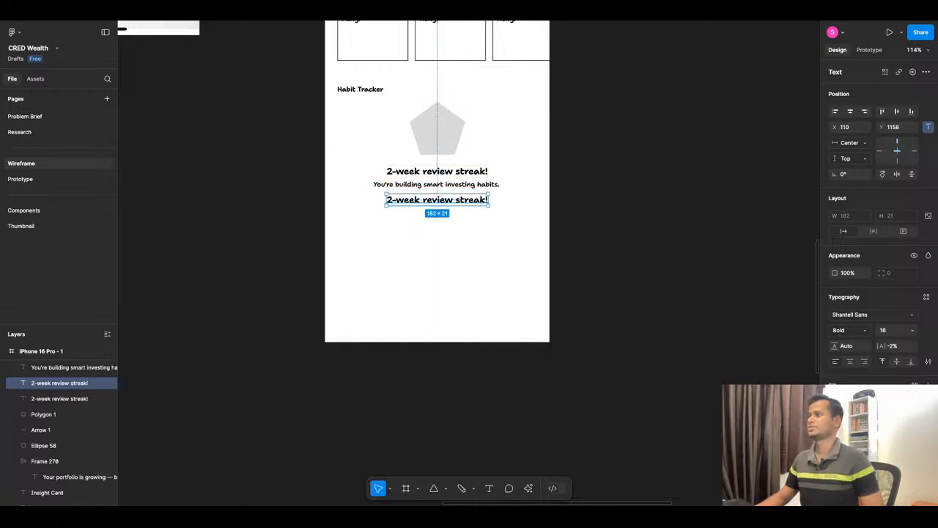
# Replace the upper streak text under the pentagon with "Badge: BRONZE" and centre it horizontally in the frame.
pyautogui.click(426, 175)
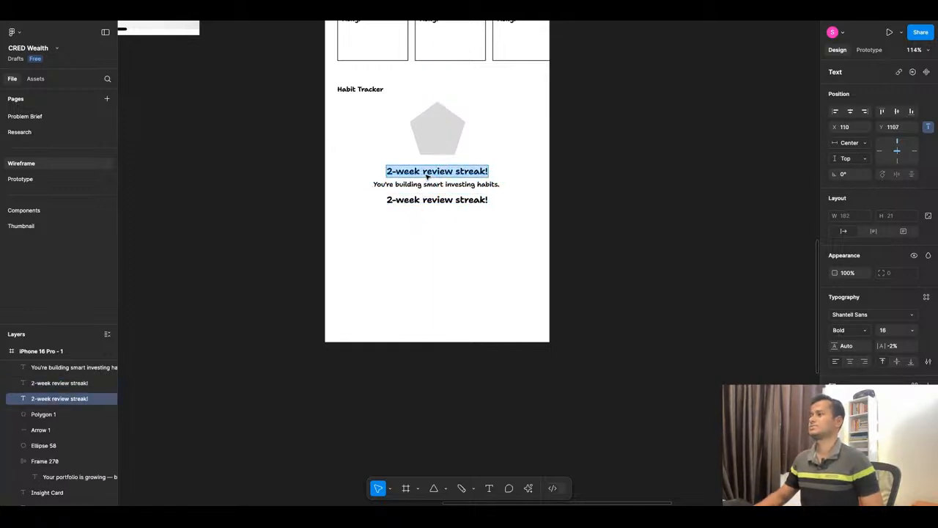
pyautogui.hotkey('ctrl', 'v')
pyautogui.press('Escape')
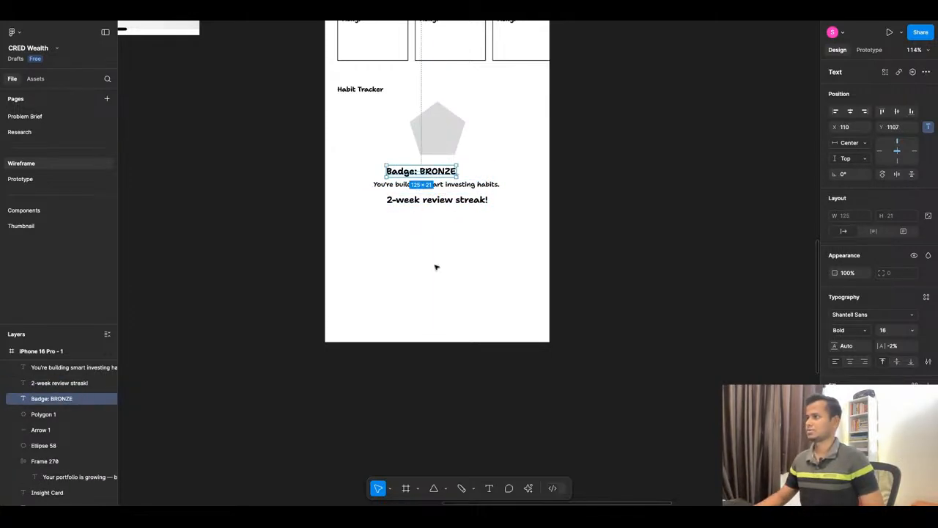
pyautogui.click(850, 110)
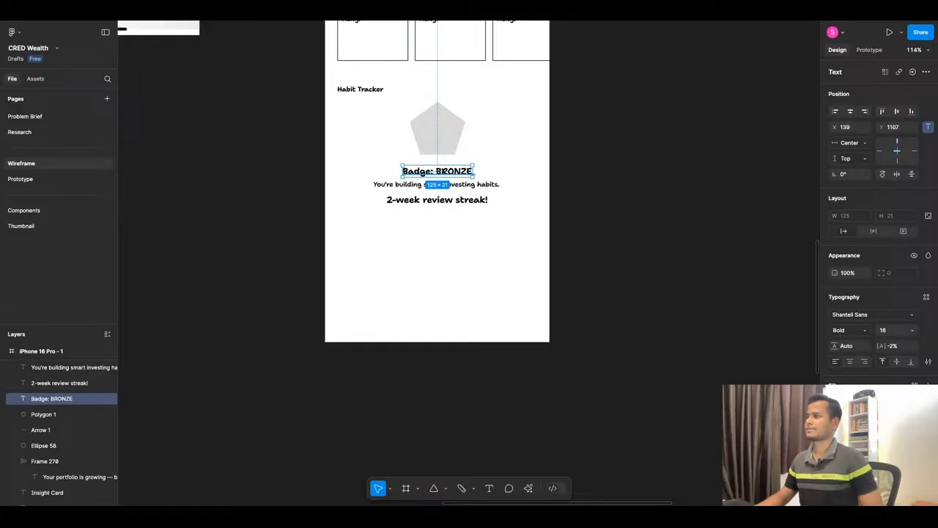
# Shorten the badge text to "BRONZE" and place it centred inside the pentagon.
pyautogui.moveTo(437, 171); pyautogui.dragTo(386, 131)
pyautogui.doubleClick(422, 131)
pyautogui.press('BackSpace')
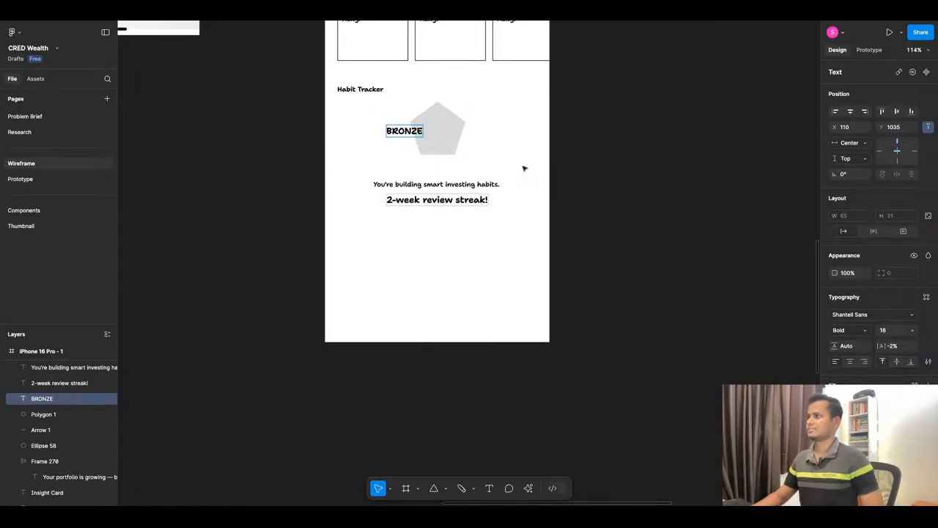
pyautogui.press('Escape')
pyautogui.moveTo(405, 131); pyautogui.dragTo(438, 132)
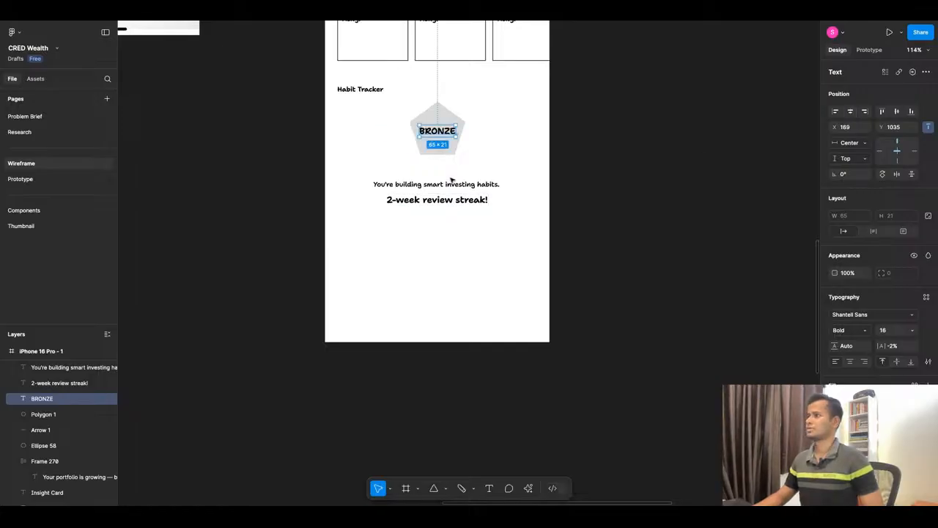
# Review the Habit Tracker copy in ChatGPT again and return to the Figma wireframe.
pyautogui.click(443, 199)
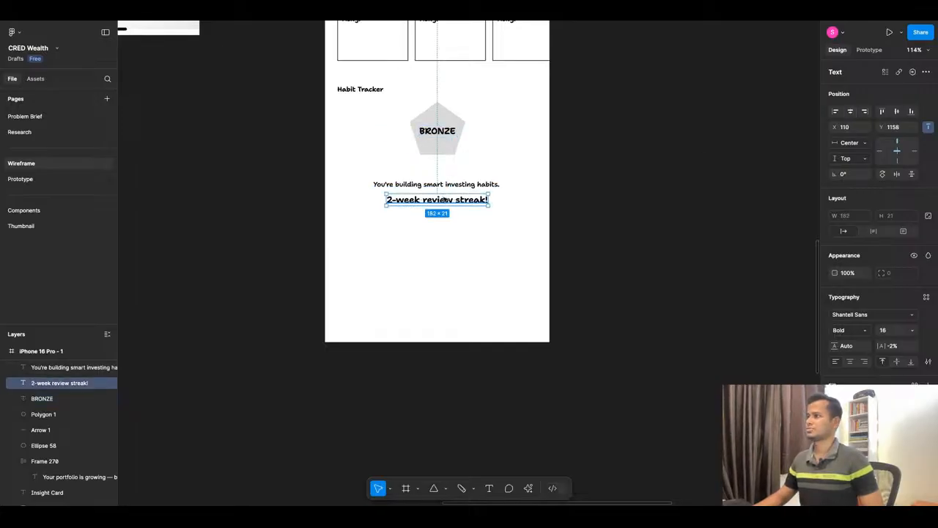
pyautogui.click(426, 11)
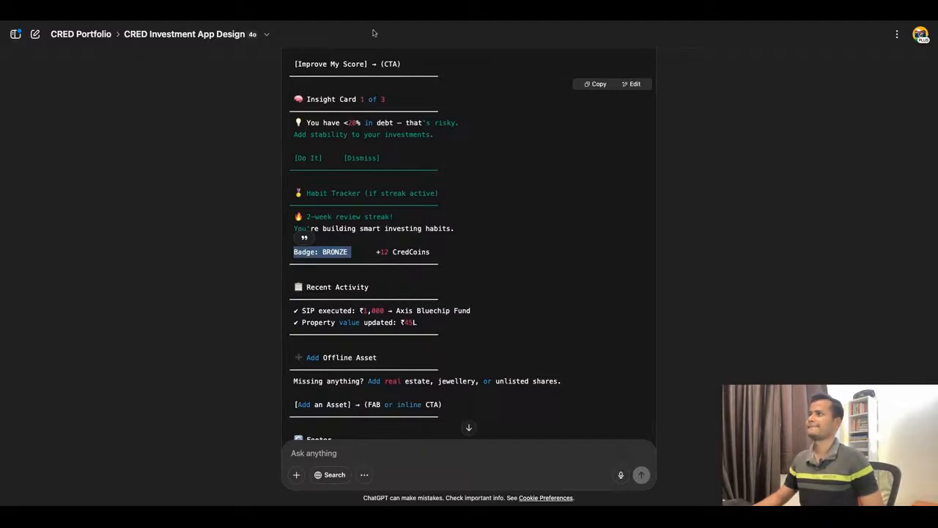
pyautogui.click(370, 12)
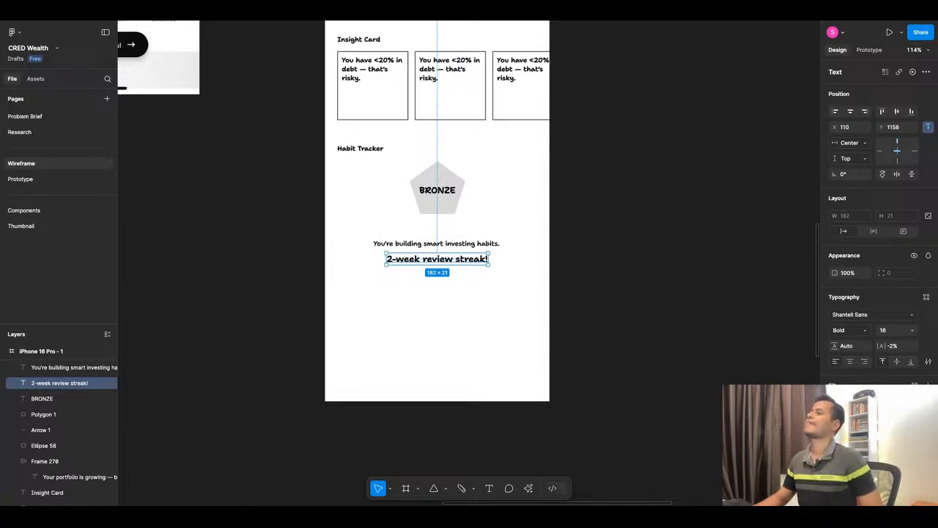
# Place a copy of the header's "320" score text beside the BRONZE pentagon, near the frame's left edge.
pyautogui.scroll(-6, 474, 234)
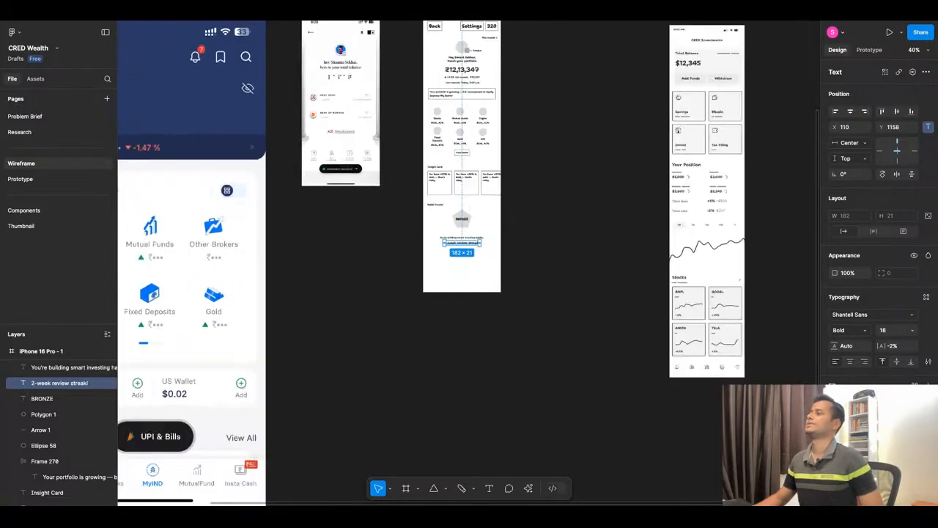
pyautogui.click(492, 27)
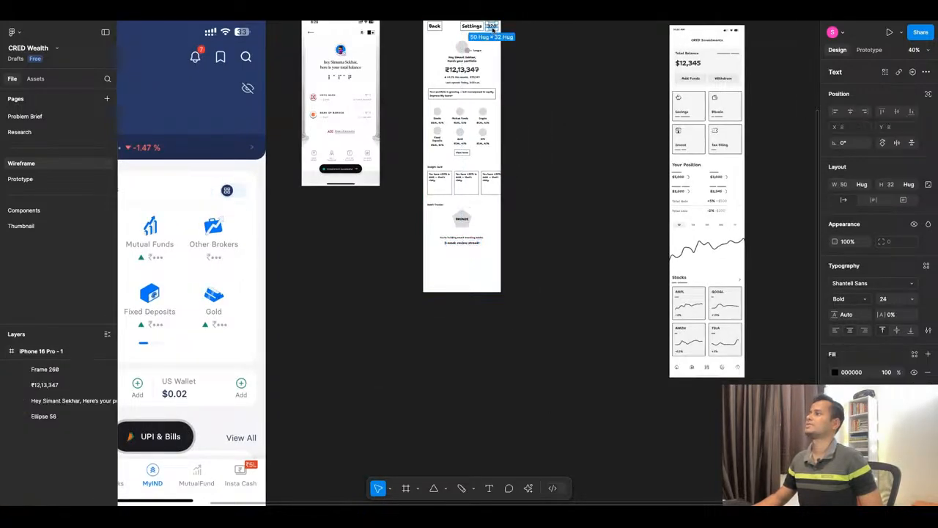
pyautogui.keyDown('alt'); pyautogui.moveTo(493, 27); pyautogui.dragTo(445, 228); pyautogui.keyUp('alt')
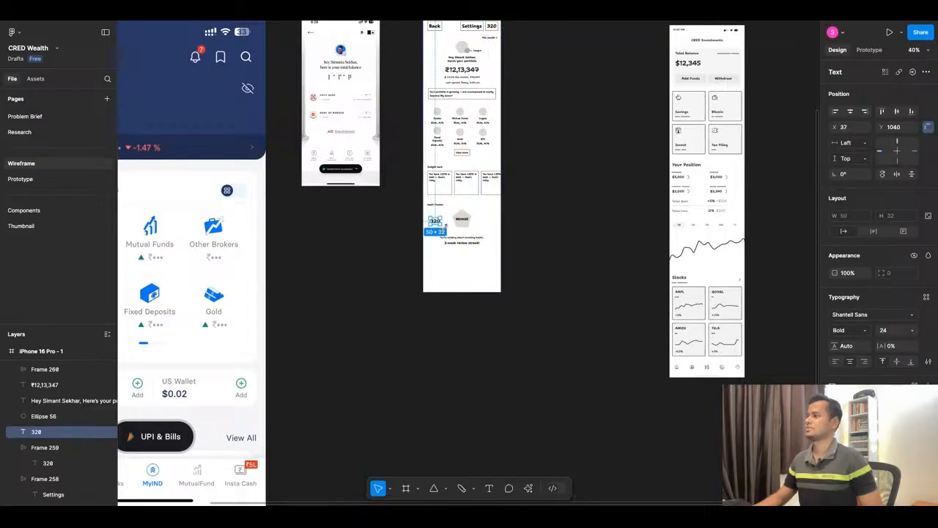
# Change the "Habit Tracker" section heading to "Wealth Score".
pyautogui.scroll(10, 440, 226)
pyautogui.doubleClick(376, 135)
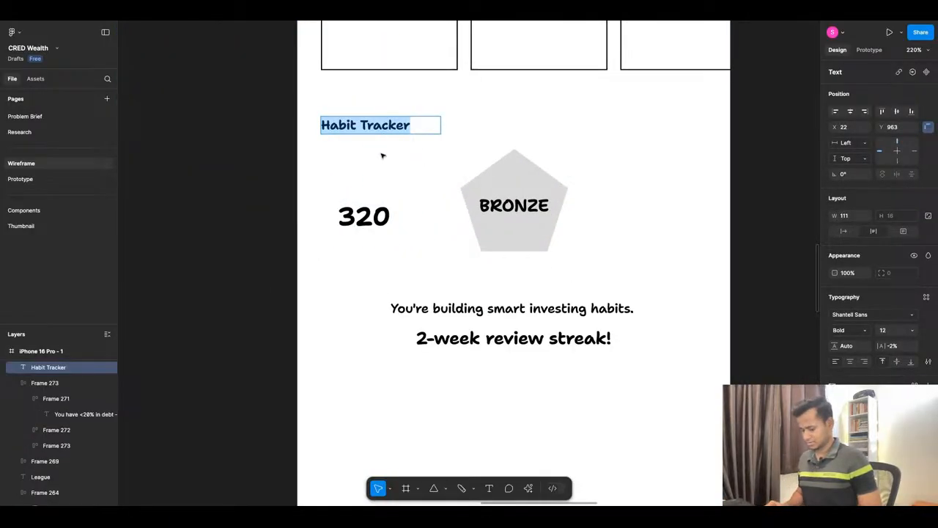
pyautogui.write('Wealth')
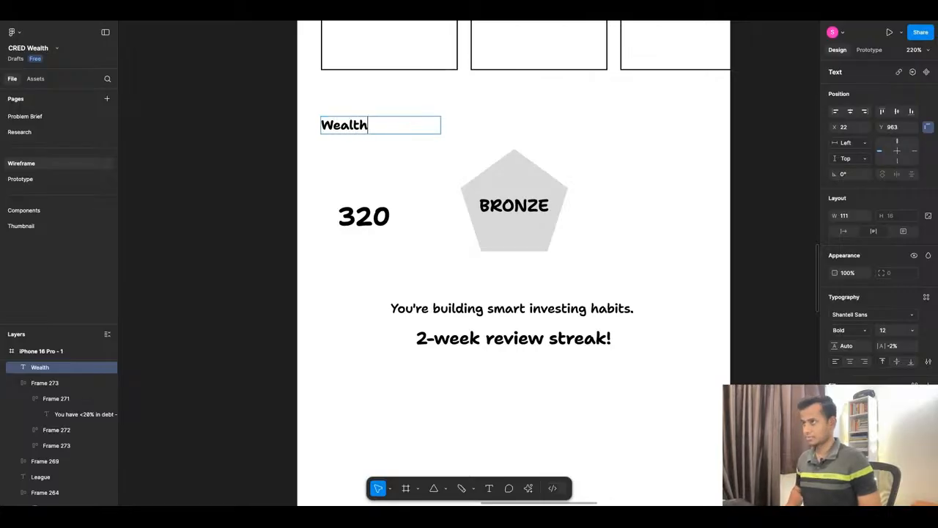
pyautogui.write(' Score')
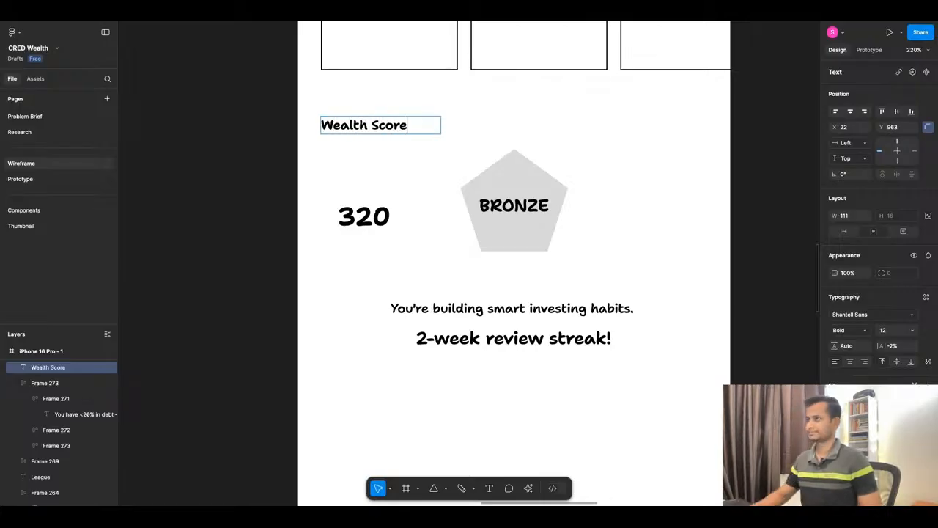
pyautogui.press('Escape')
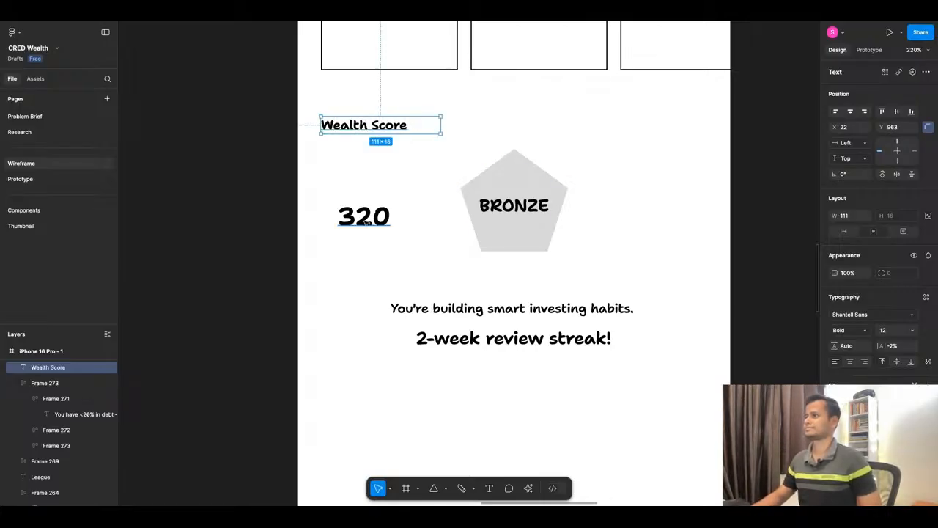
# Arrange the "320" score and the "BRONZE" text inside the pentagon, centred with "320" above "BRONZE".
pyautogui.moveTo(362, 219); pyautogui.dragTo(375, 249)
pyautogui.rightClick(523, 235)
pyautogui.click(568, 265)
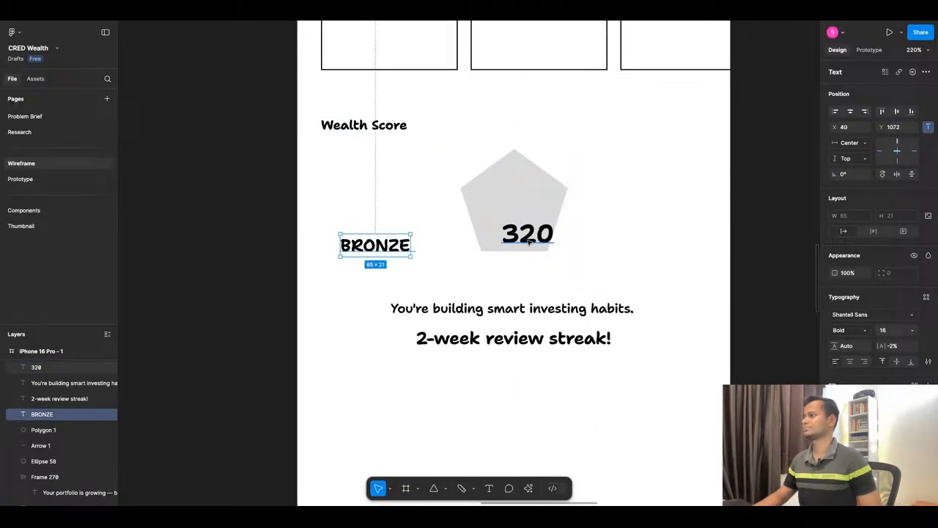
pyautogui.moveTo(533, 240); pyautogui.dragTo(520, 208)
pyautogui.click(359, 248)
pyautogui.moveTo(372, 247); pyautogui.dragTo(510, 233)
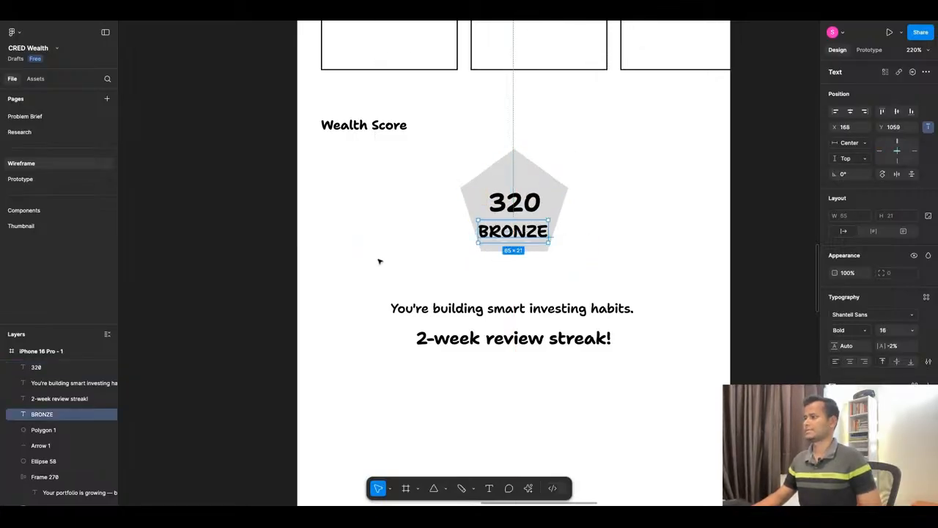
pyautogui.click(379, 262)
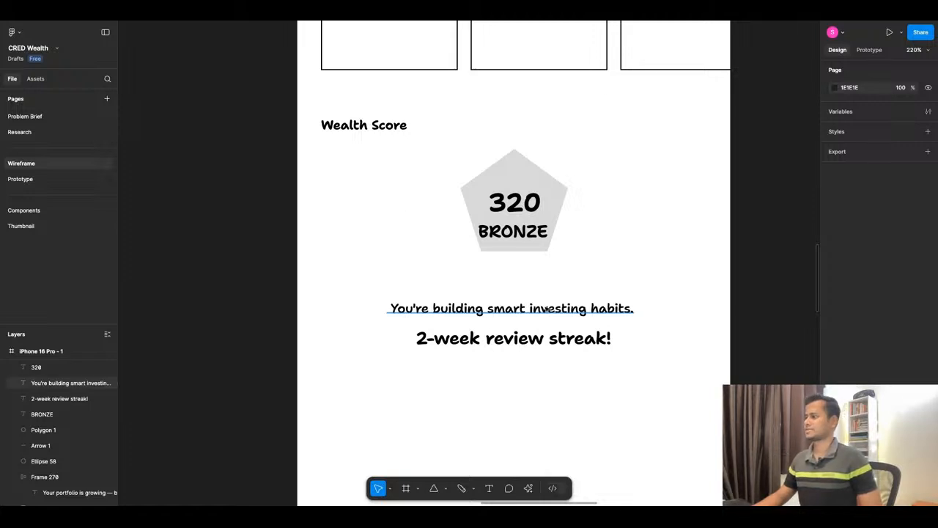
# Move the "2-week review streak!" text above the "You're building smart investing habits." line.
pyautogui.click(534, 311)
pyautogui.click(538, 341)
pyautogui.hotkey('shift', 'Up')
pyautogui.hotkey('shift', 'Up')
pyautogui.hotkey('shift', 'Up')
pyautogui.hotkey('shift', 'Up')
pyautogui.hotkey('shift', 'Up')
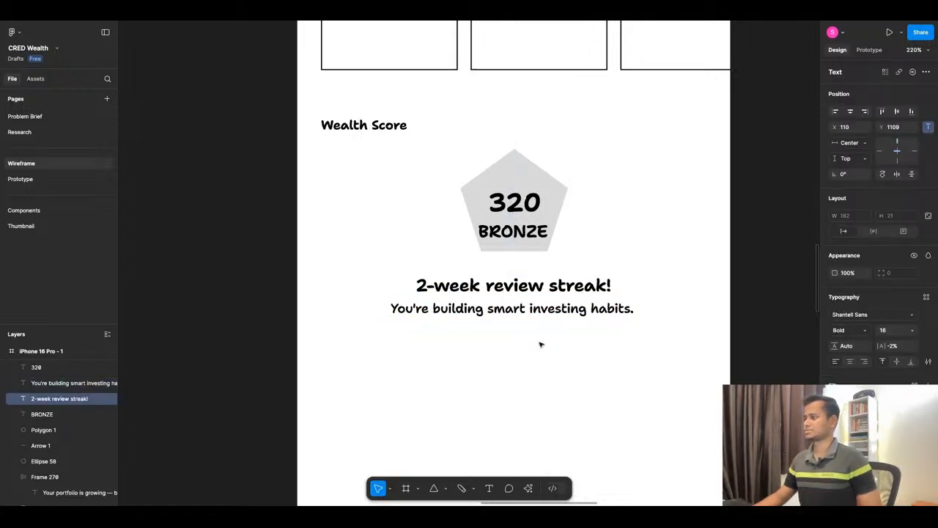
pyautogui.press('Up')
pyautogui.press('Up')
pyautogui.press('Up')
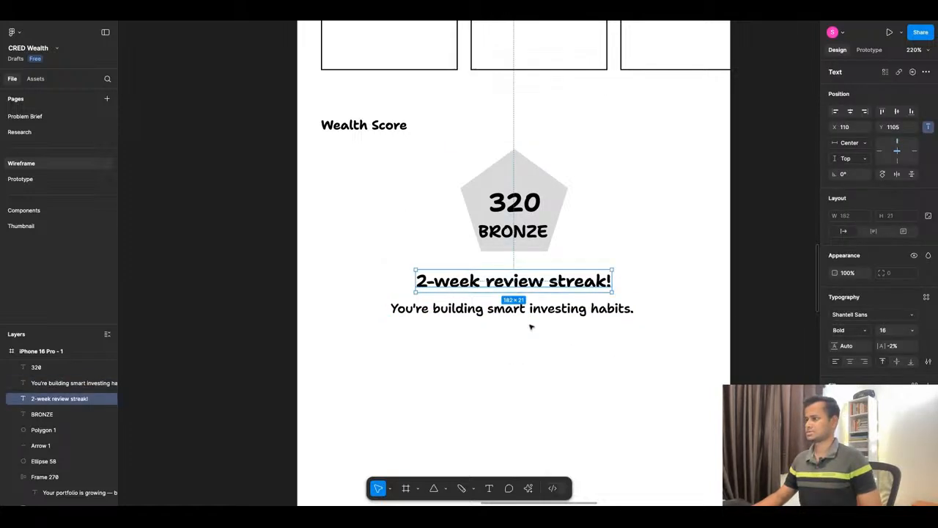
# Wrap the two streak text lines in an auto layout frame with a black stroke and place it further below the pentagon.
pyautogui.keyDown('shift'); pyautogui.click(513, 314); pyautogui.keyUp('shift')
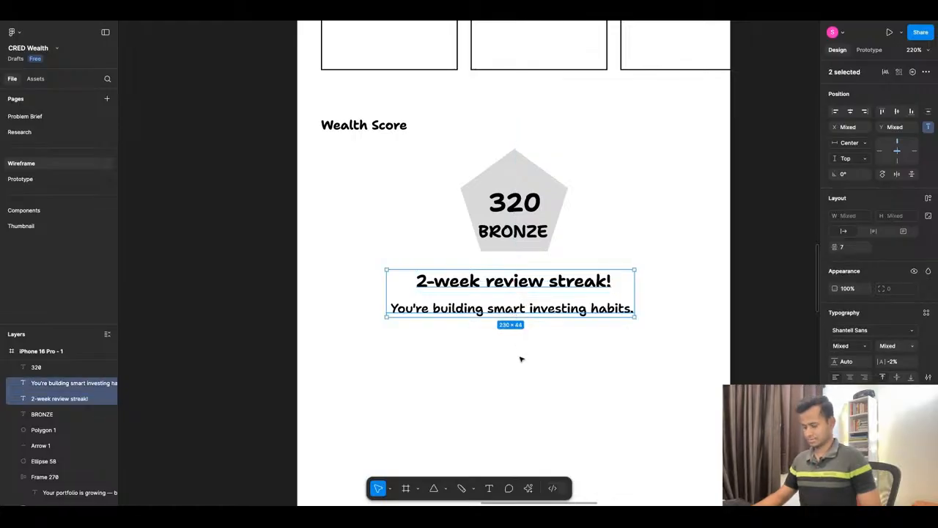
pyautogui.hotkey('shift', 'a')
pyautogui.hotkey('shift', 'a')
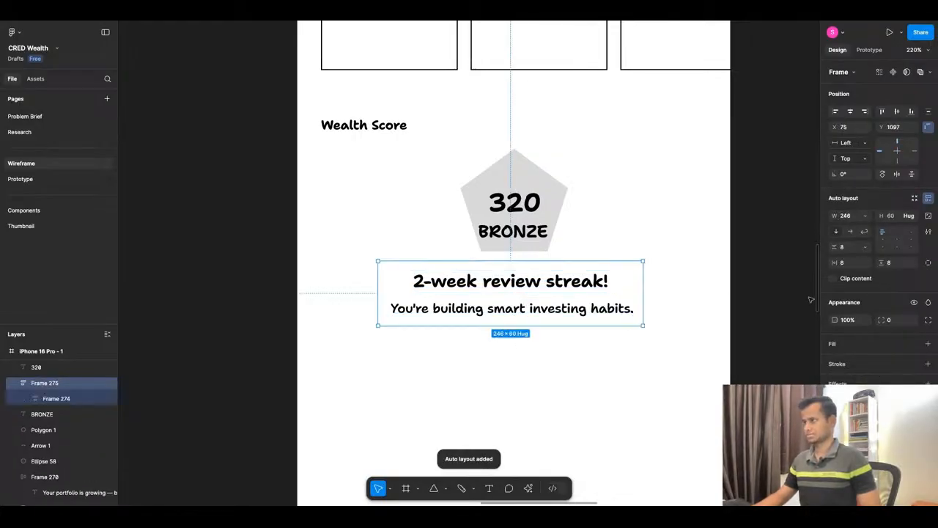
pyautogui.click(833, 367)
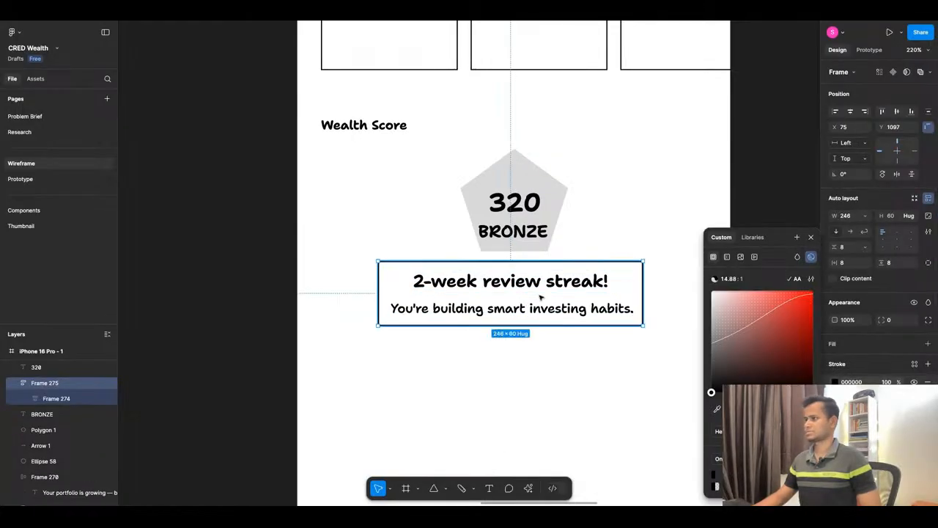
pyautogui.moveTo(541, 298); pyautogui.dragTo(540, 341)
pyautogui.press('Escape')
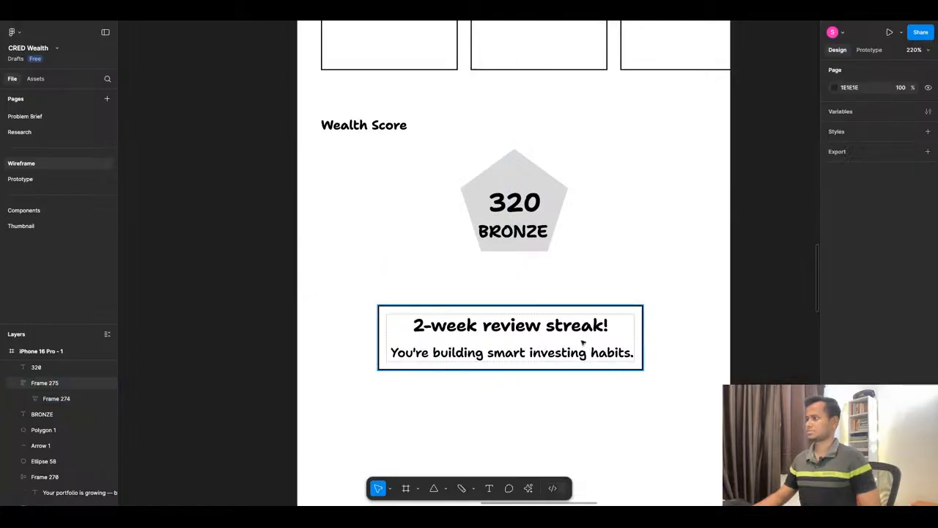
pyautogui.click(544, 342)
pyautogui.press('Up')
pyautogui.press('Up')
pyautogui.press('Up')
pyautogui.press('Up')
# Copy "+12 CredCoins" from the Habit Tracker copy in ChatGPT and return to the Figma wireframe.
pyautogui.click(490, 10)
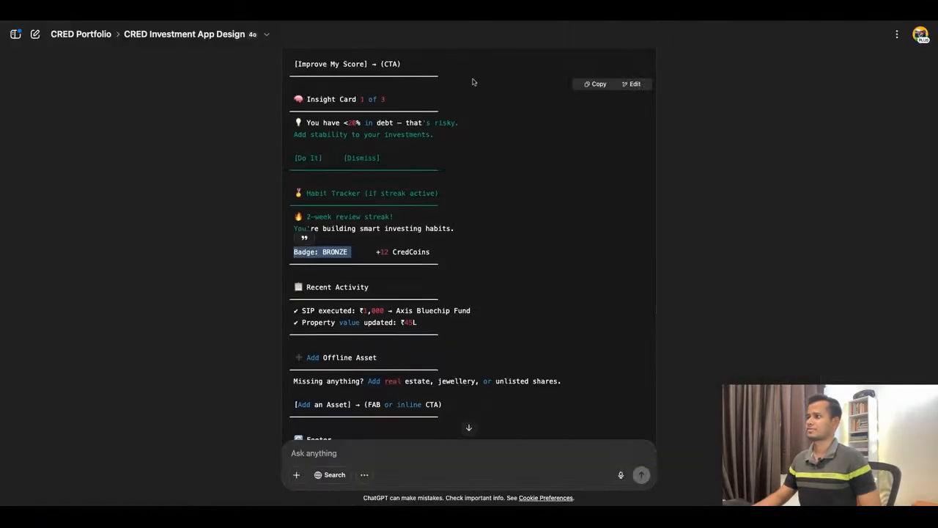
pyautogui.scroll(-1, 503, 274)
pyautogui.tripleClick(376, 250)
pyautogui.hotkey('ctrl', 'c')
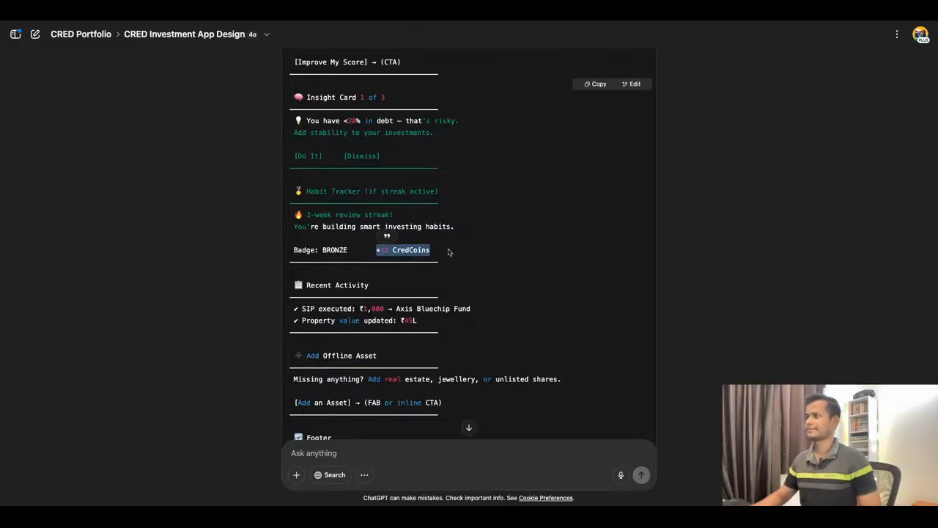
pyautogui.click(352, 10)
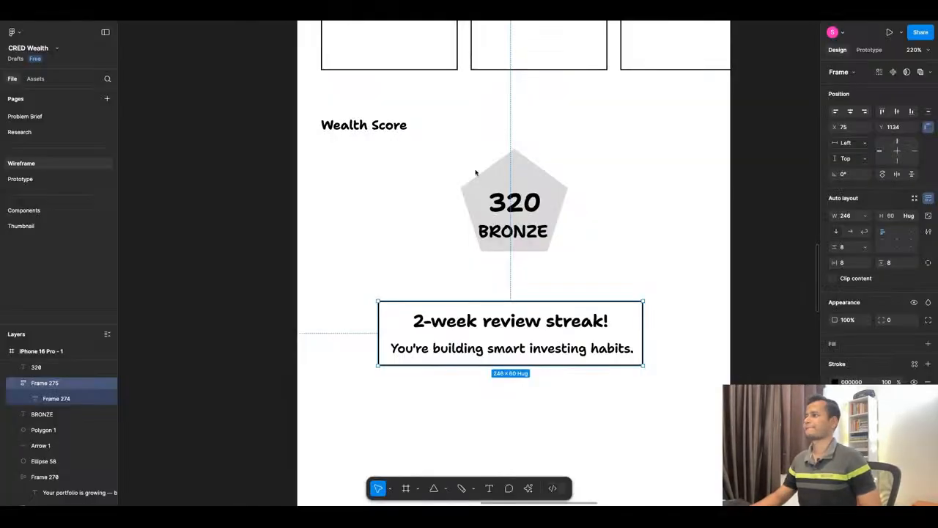
# Add a centre-aligned "+12 CredCoins" line to the streak card by duplicating its "You're building smart investing habits." text.
pyautogui.click(530, 233)
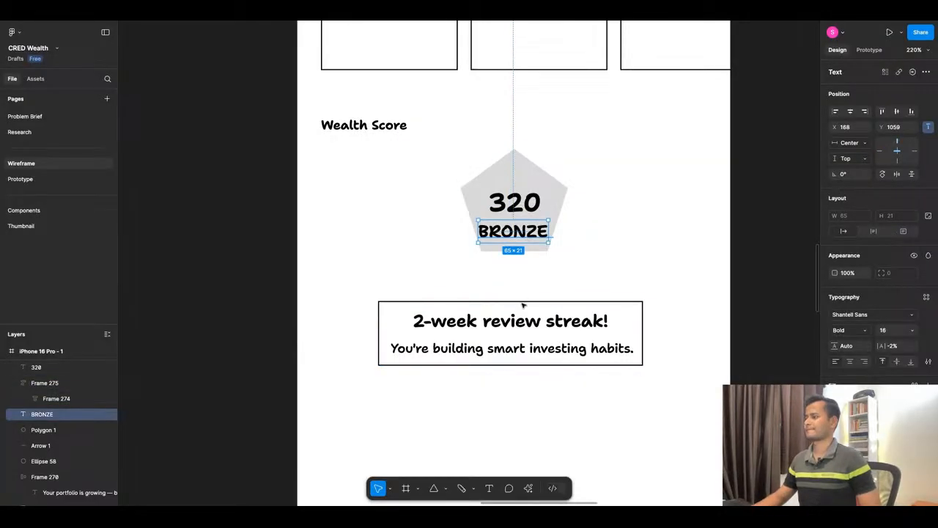
pyautogui.click(522, 349)
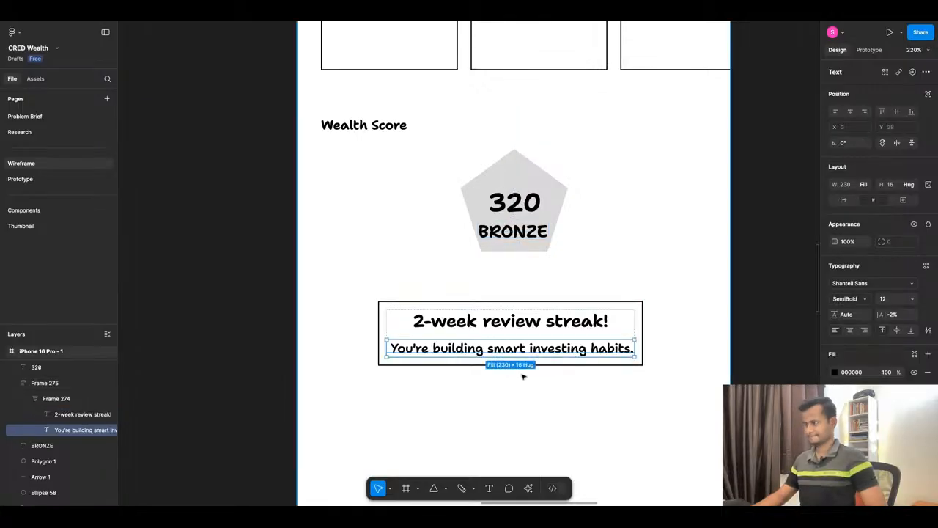
pyautogui.hotkey('ctrl', 'd')
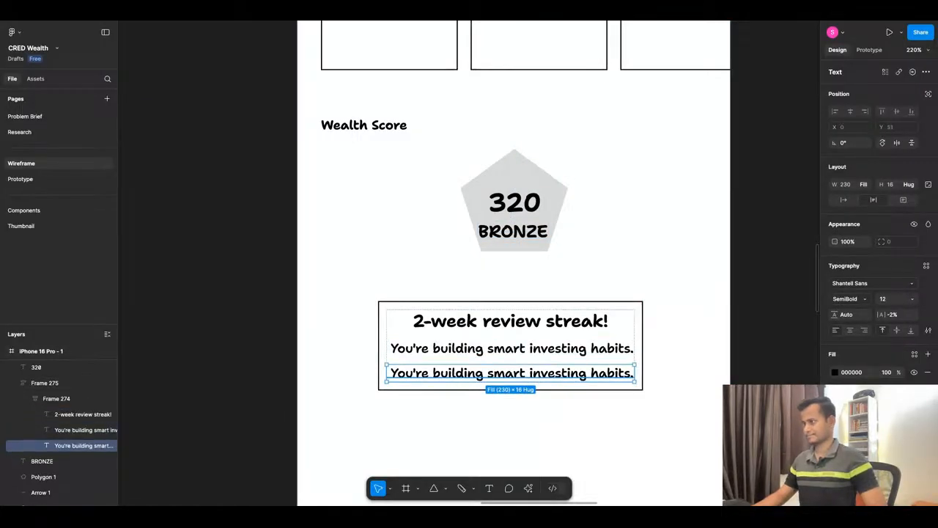
pyautogui.press('Return')
pyautogui.hotkey('ctrl', 'v')
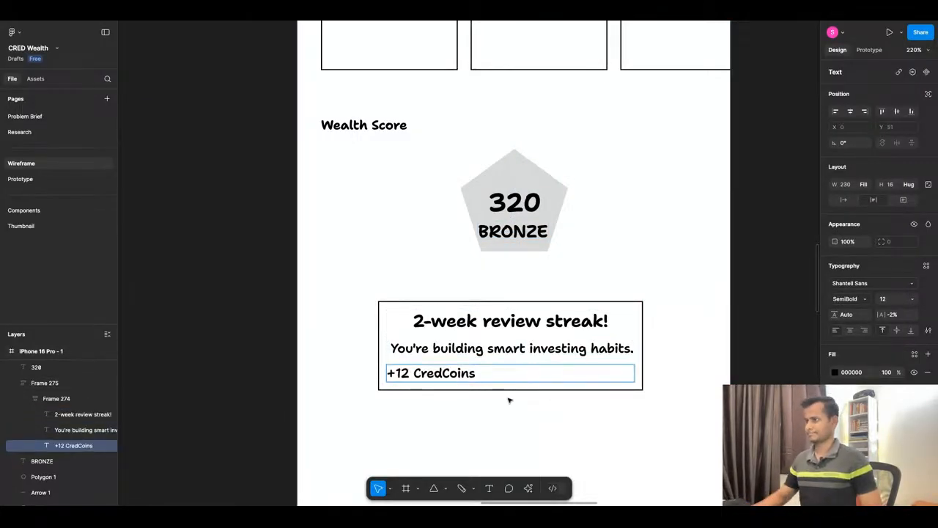
pyautogui.press('Escape')
pyautogui.click(850, 329)
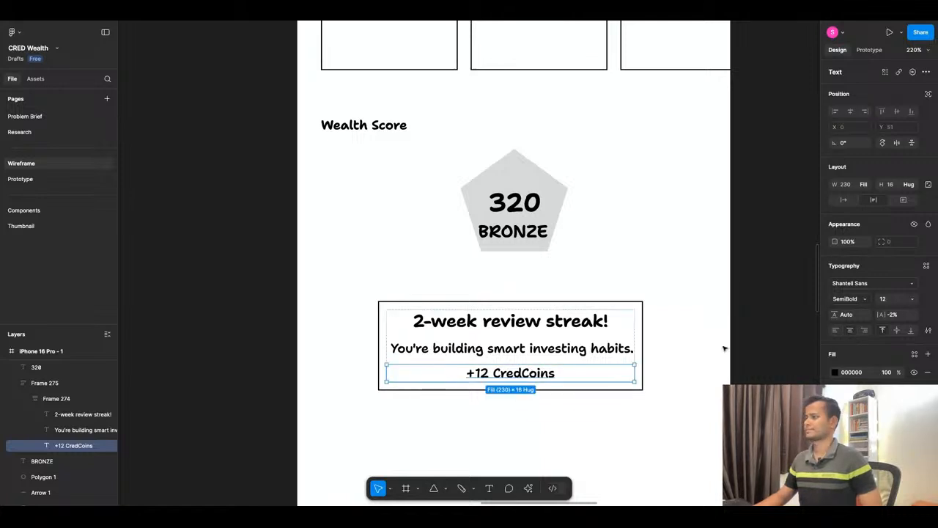
pyautogui.click(688, 323)
# Check the Recent Activity, Add Offline Asset and Footer copy in ChatGPT and return to Figma.
pyautogui.click(500, 9)
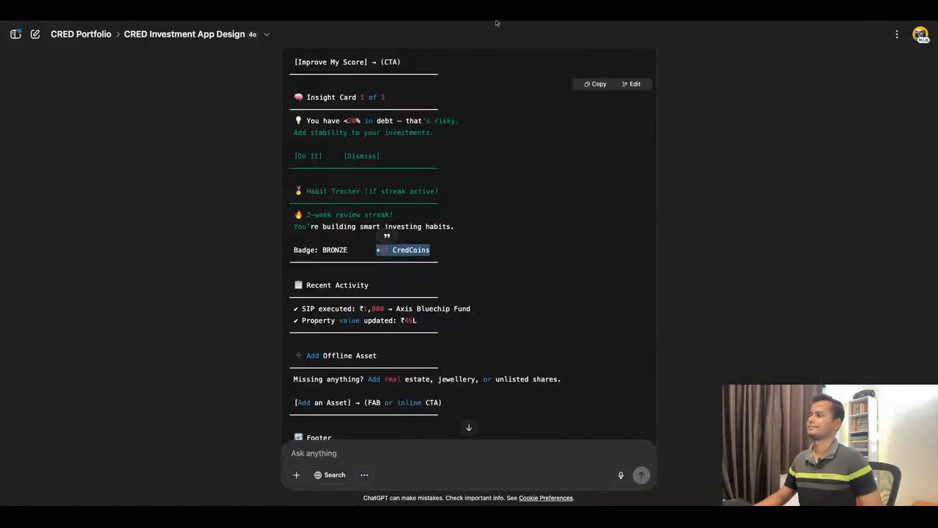
pyautogui.scroll(-1, 505, 220)
pyautogui.scroll(-1, 505, 220)
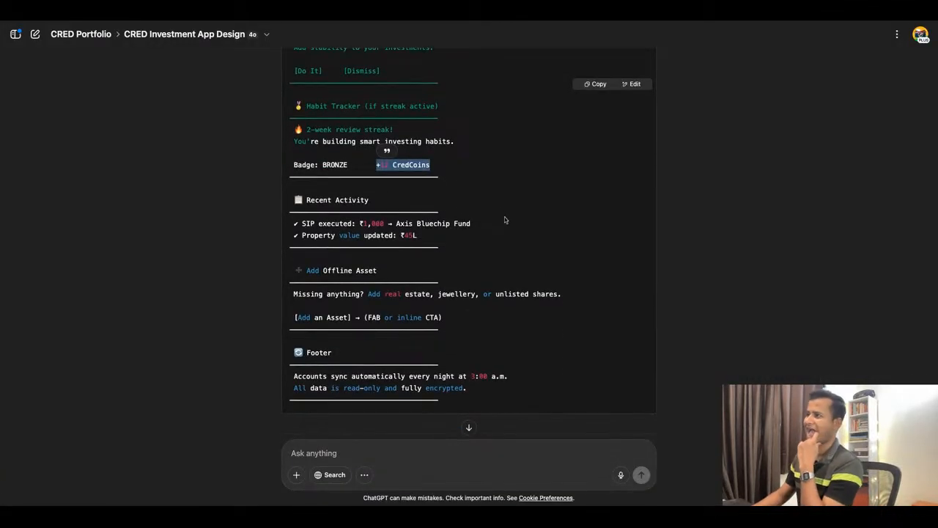
pyautogui.scroll(1, 505, 220)
pyautogui.click(402, 8)
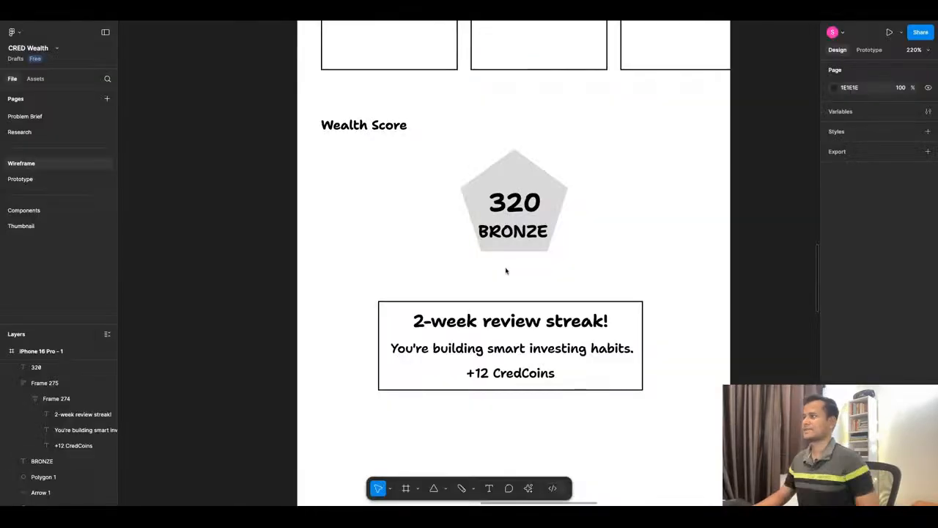
# Set the font size of the pentagon's "BRONZE" text to 14.
pyautogui.scroll(-5, 467, 268)
pyautogui.scroll(-3, 467, 268)
pyautogui.scroll(2, 562, 287)
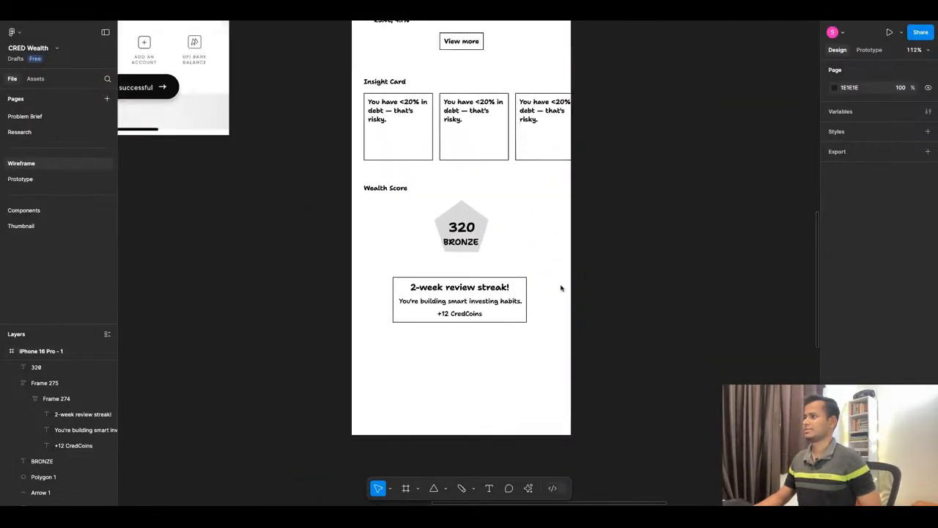
pyautogui.scroll(-3, 406, 286)
pyautogui.click(405, 286)
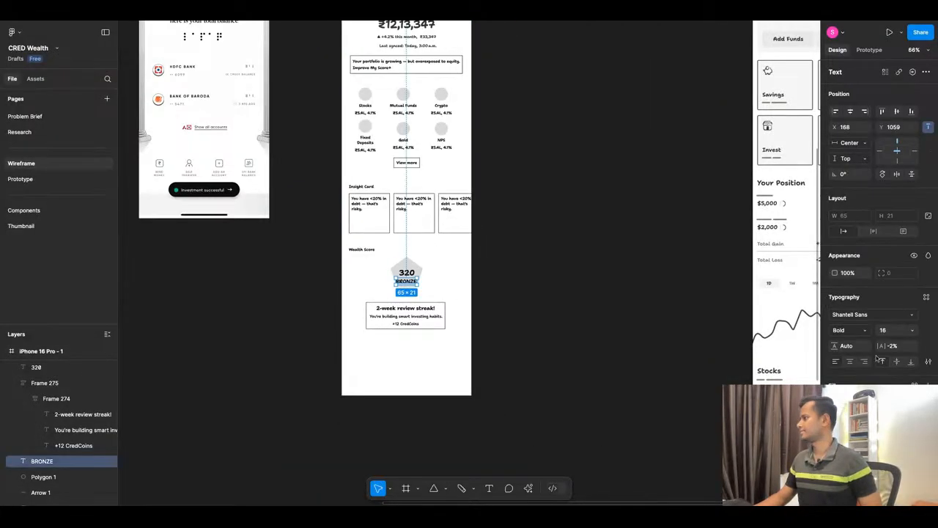
pyautogui.click(909, 332)
pyautogui.click(900, 306)
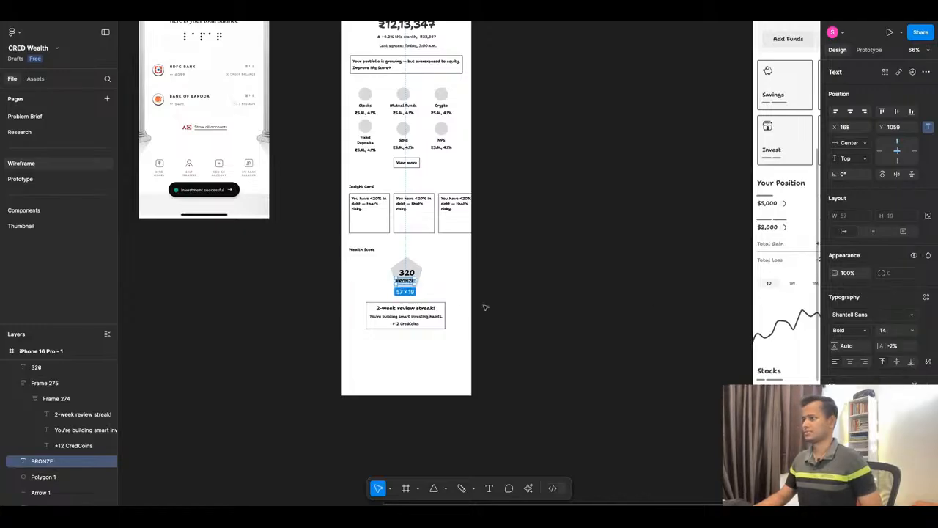
pyautogui.click(576, 301)
# Compare the whole wireframe screen with the remaining section copy in ChatGPT and return to Figma.
pyautogui.scroll(5, 576, 302)
pyautogui.scroll(-3, 575, 301)
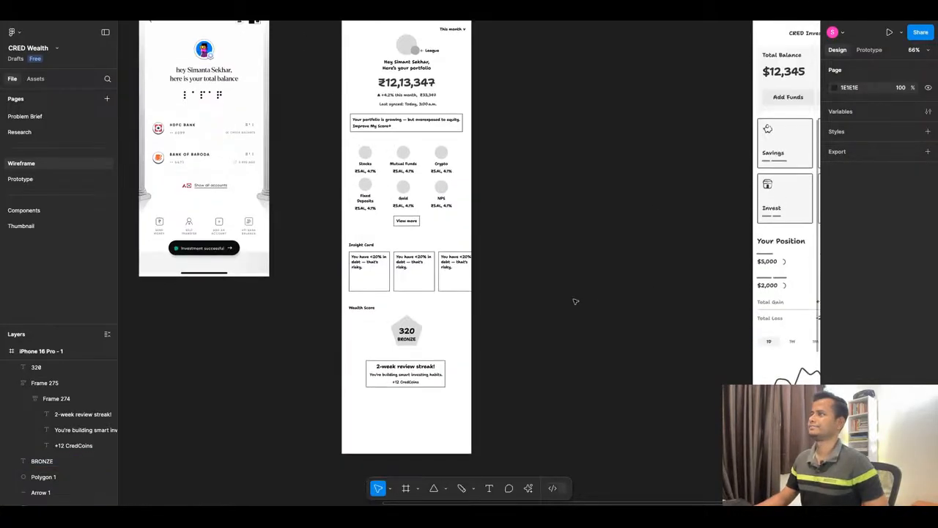
pyautogui.click(455, 13)
pyautogui.scroll(-1, 534, 200)
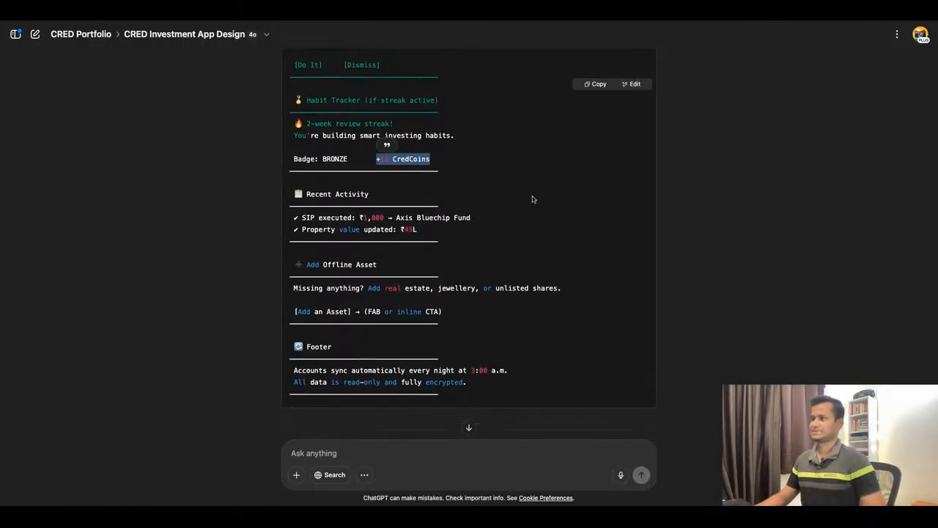
pyautogui.scroll(-1, 533, 200)
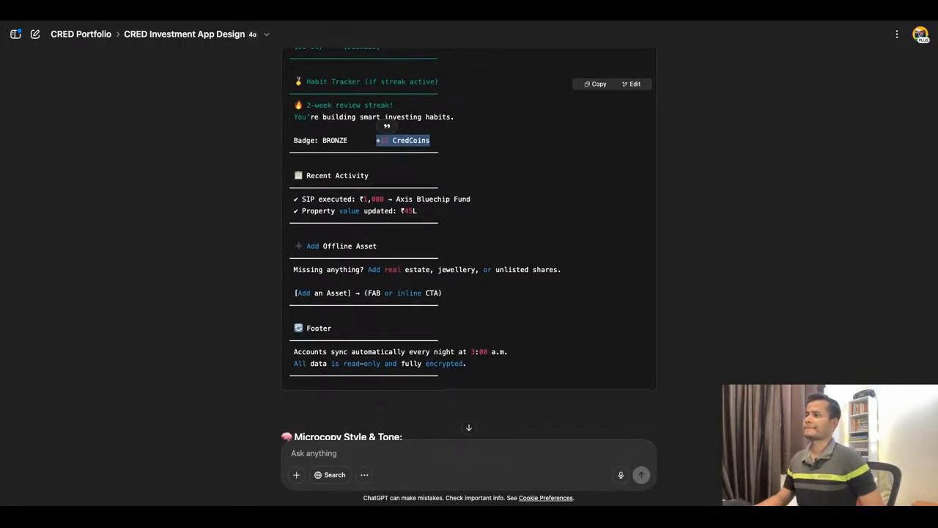
pyautogui.scroll(2, 470, 242)
pyautogui.click(351, 13)
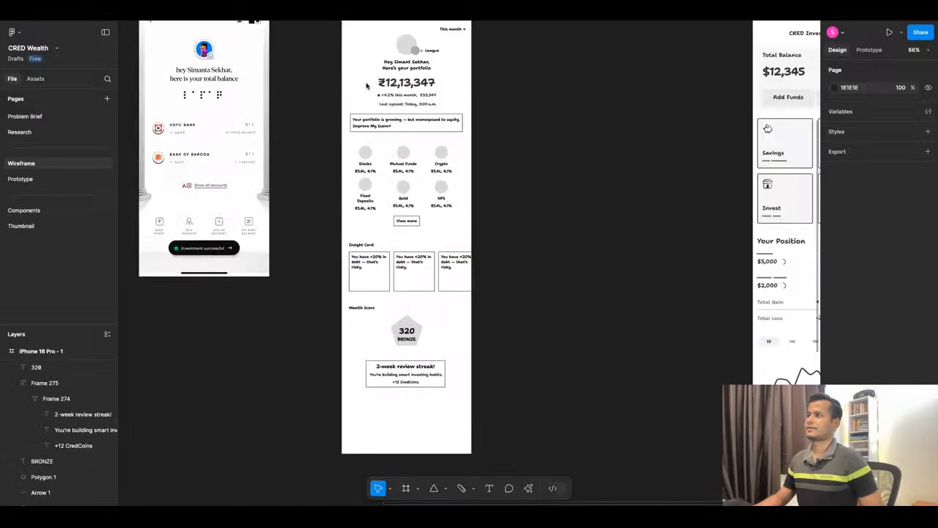
# Centre both asset category rows horizontally in the phone frame.
pyautogui.click(427, 170)
pyautogui.click(865, 111)
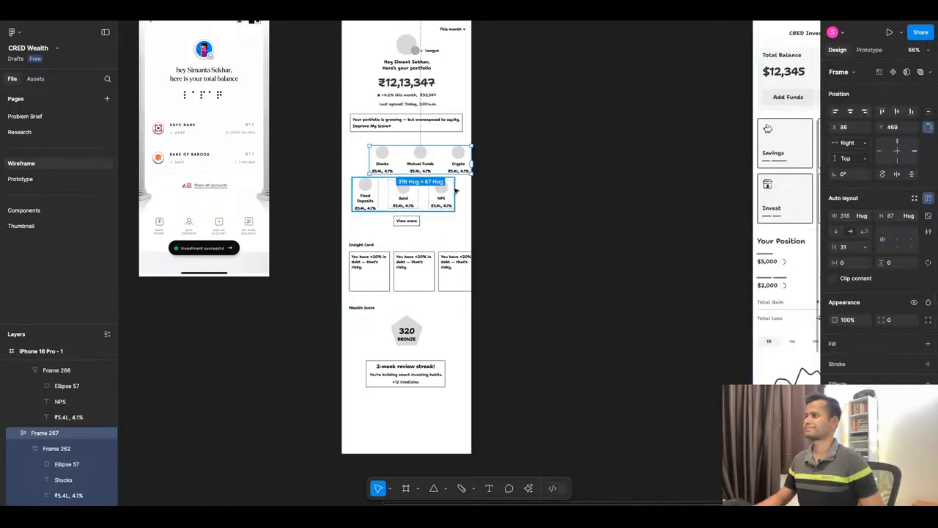
pyautogui.click(850, 112)
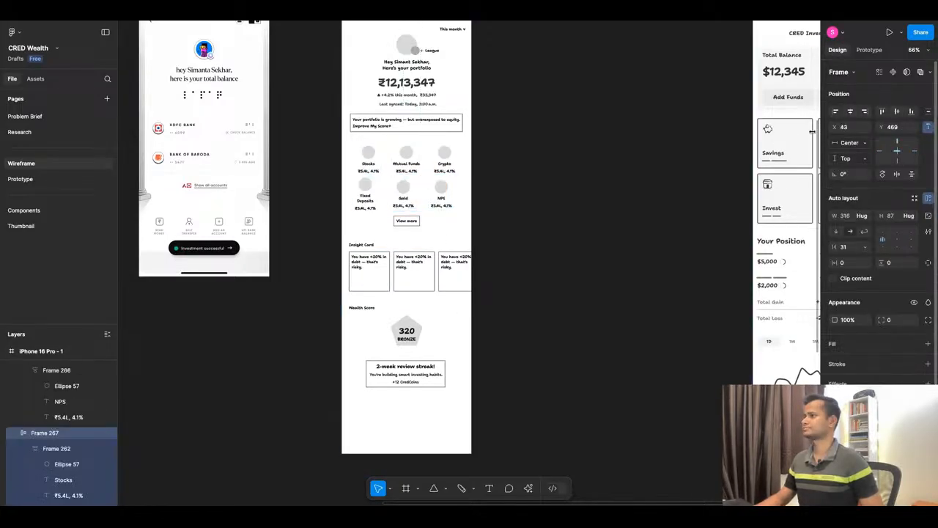
pyautogui.click(405, 192)
pyautogui.click(850, 111)
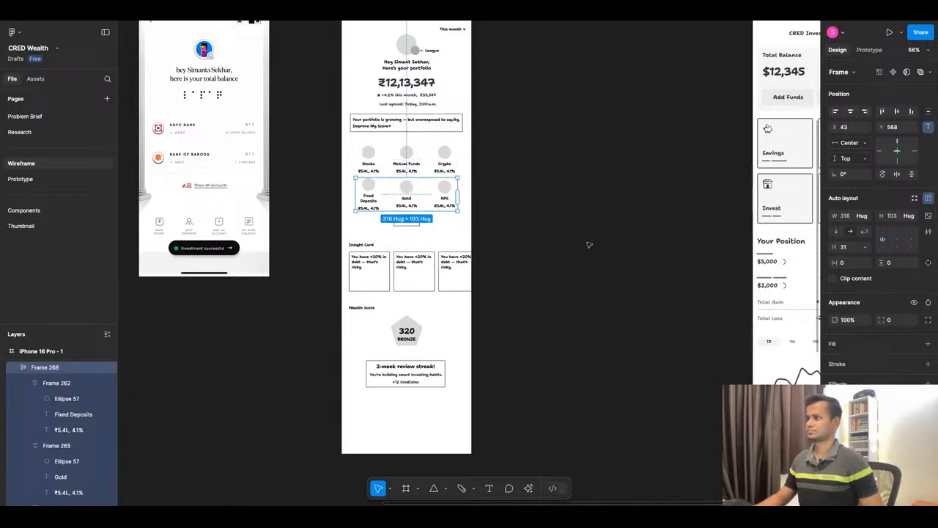
pyautogui.click(588, 245)
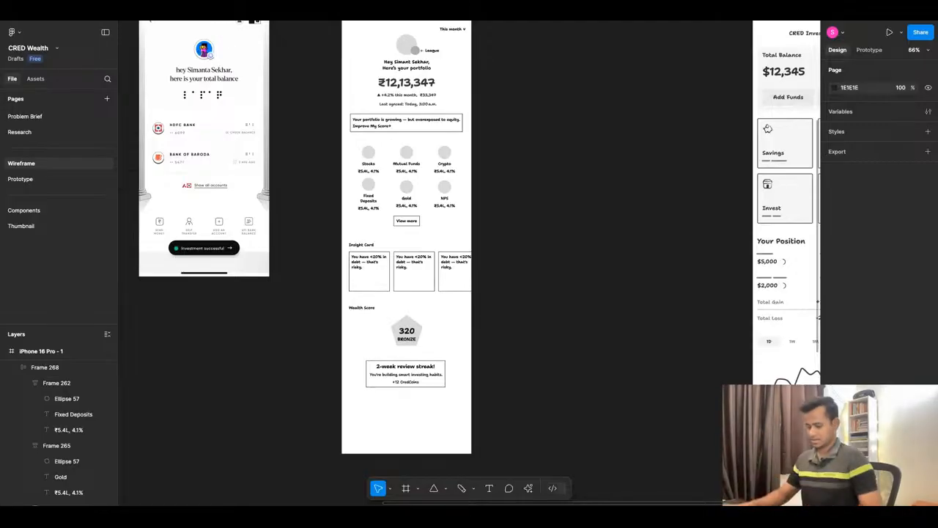
# Duplicate the "View more" button beside the original and relabel the copy "Add Asset".
pyautogui.scroll(5, 407, 223)
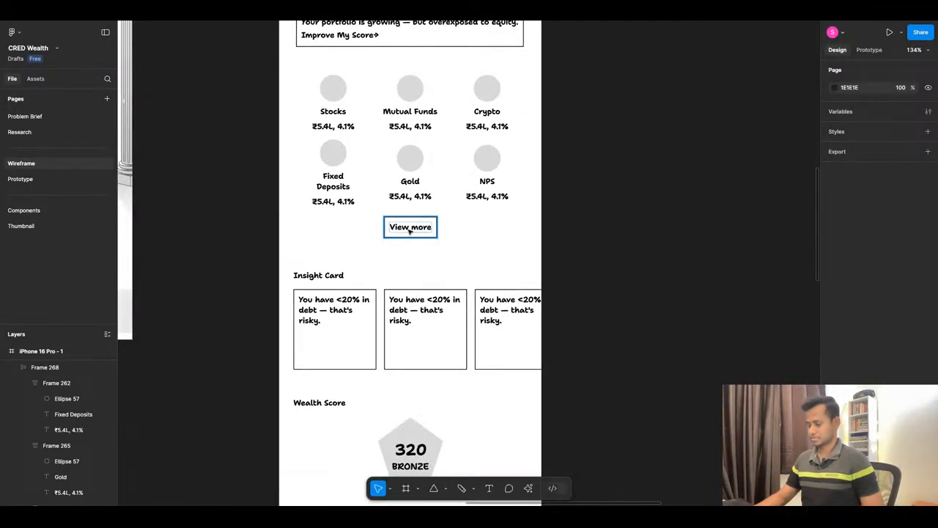
pyautogui.click(411, 230)
pyautogui.hotkey('ctrl', 'd')
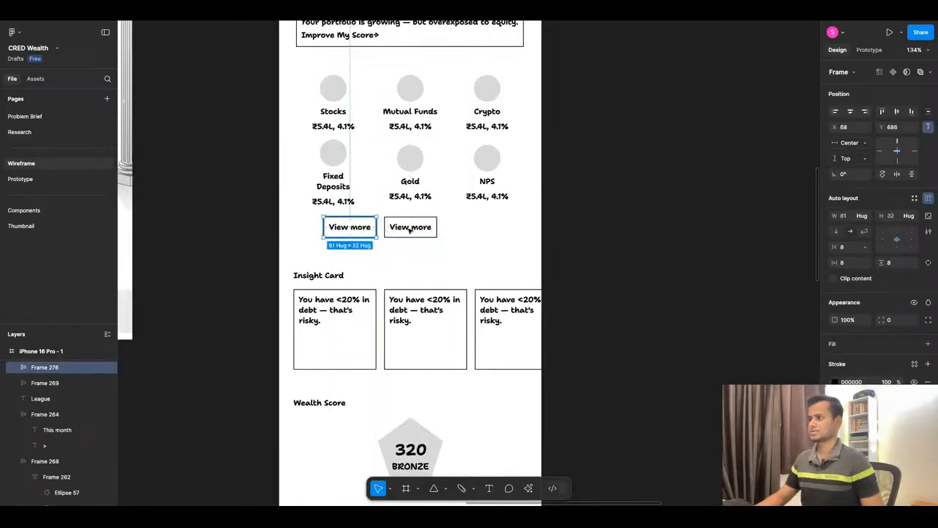
pyautogui.press('Return')
pyautogui.press('Return')
pyautogui.write('Add')
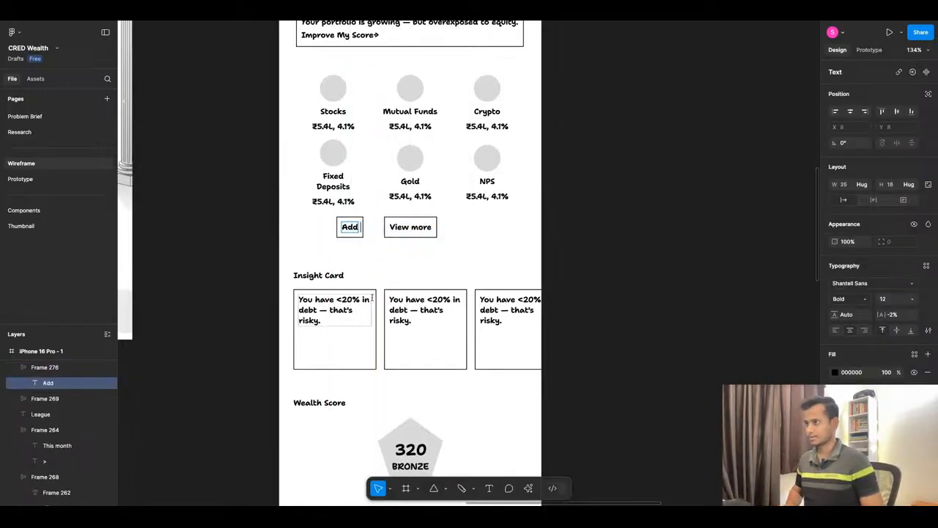
pyautogui.write(' Asset')
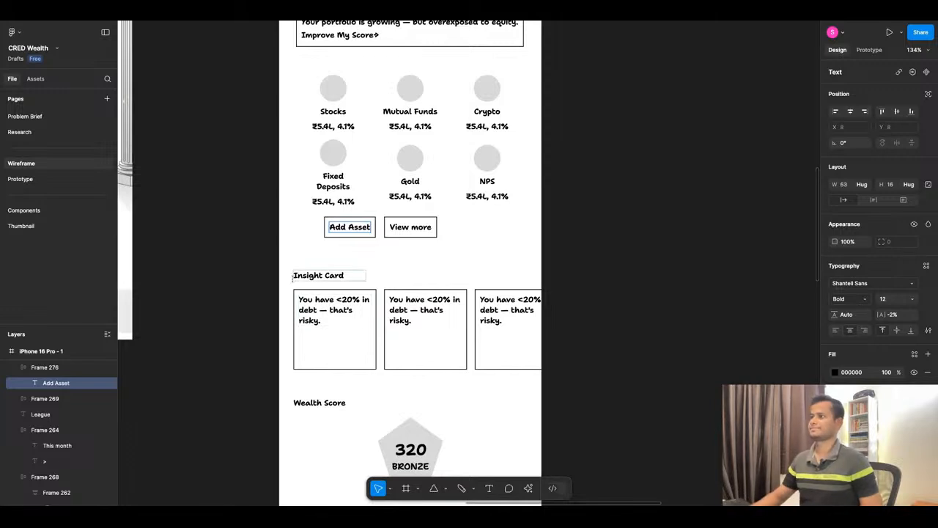
pyautogui.click(396, 276)
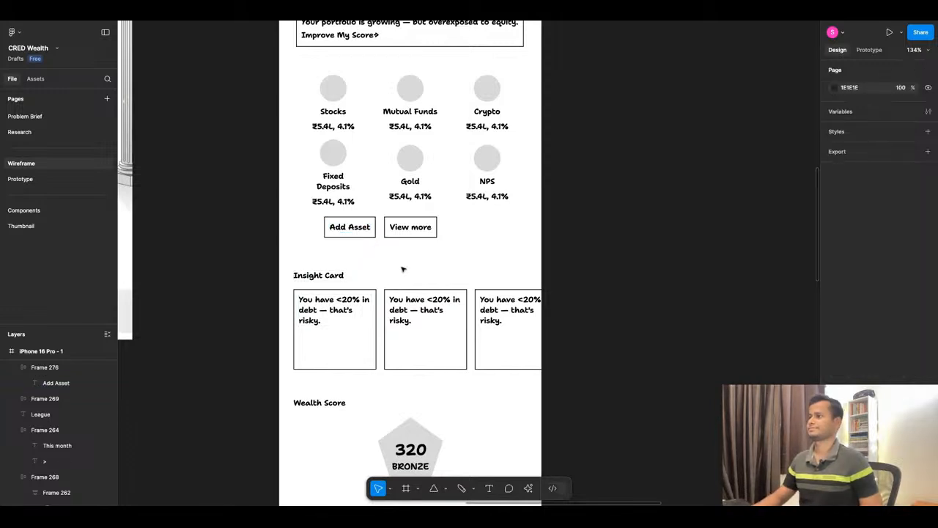
# Move the "Add Asset" and "View more" buttons together so the pair sits centred below the asset categories.
pyautogui.click(407, 229)
pyautogui.keyDown('shift'); pyautogui.click(349, 233); pyautogui.keyUp('shift')
pyautogui.moveTo(392, 233); pyautogui.dragTo(423, 235)
pyautogui.click(514, 233)
pyautogui.scroll(-5, 511, 176)
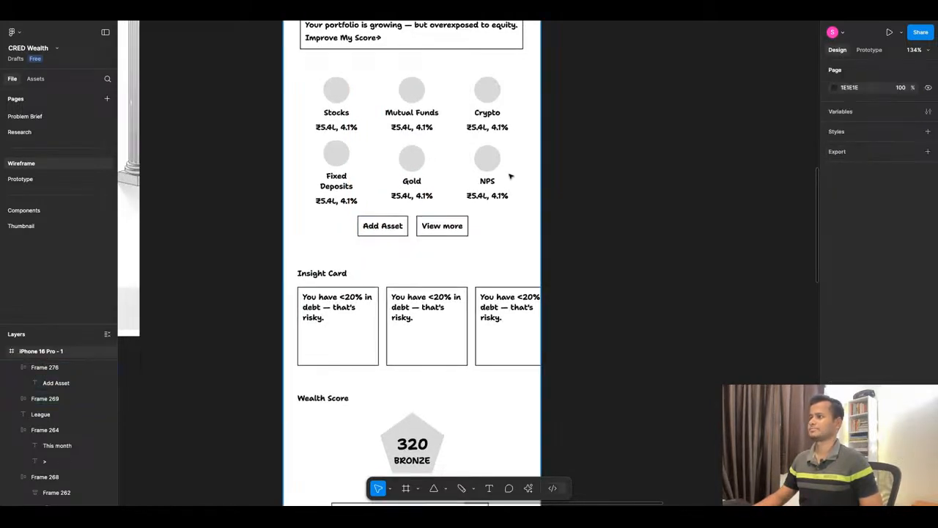
# Move the 2-week review streak card up to Y 1104, closer beneath the BRONZE pentagon.
pyautogui.scroll(-1, 512, 212)
pyautogui.scroll(3, 546, 292)
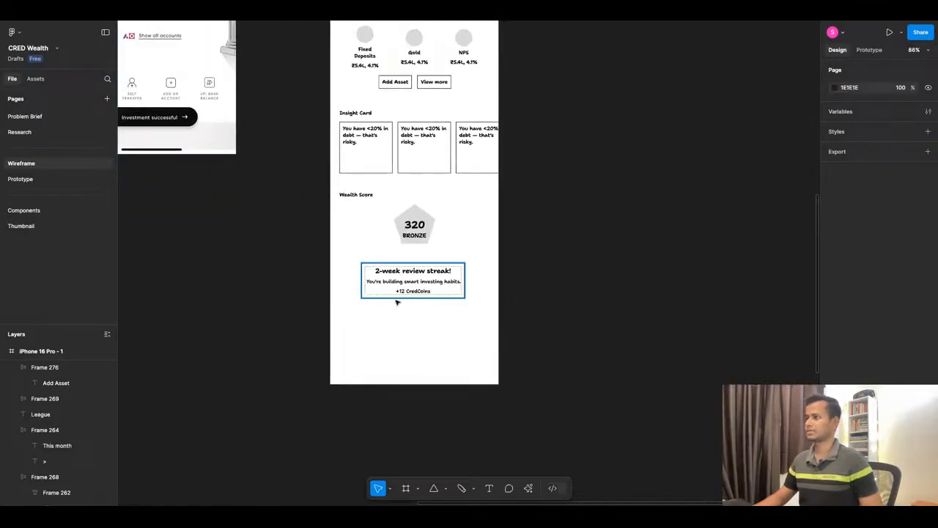
pyautogui.moveTo(433, 284); pyautogui.dragTo(433, 275)
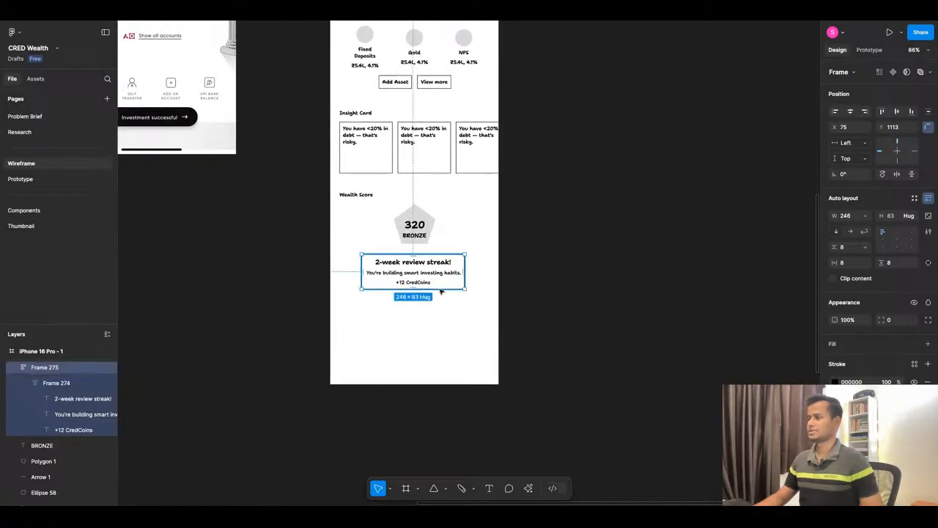
pyautogui.hotkey('shift', 'Up')
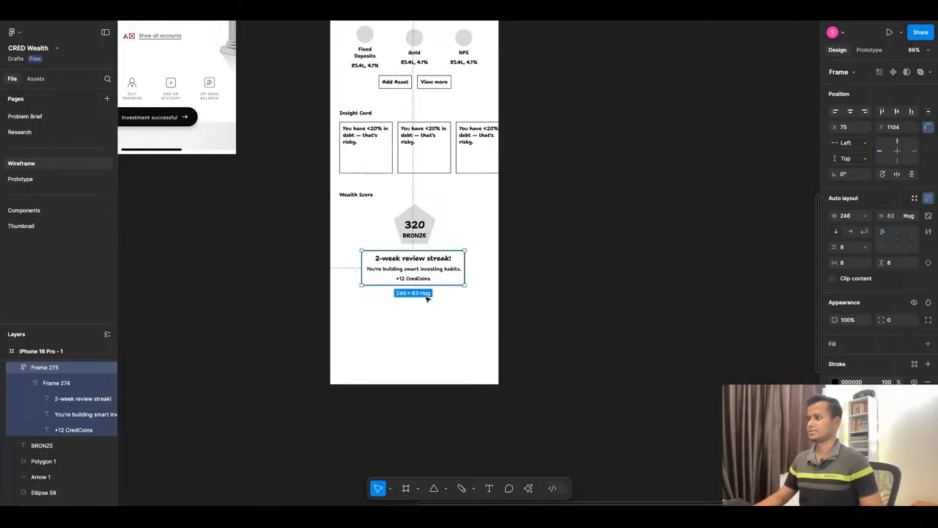
pyautogui.click(472, 256)
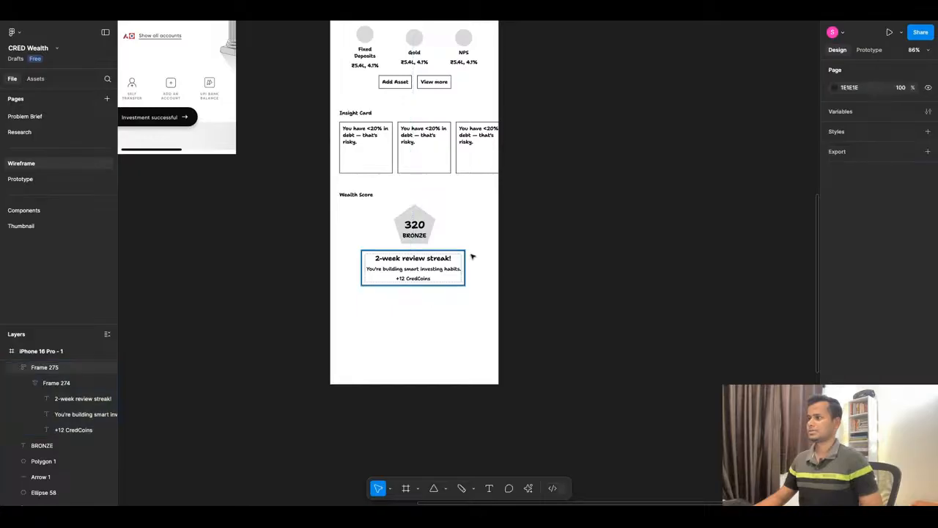
# Check the Recent Activity, Add Offline Asset and Footer copy in ChatGPT, and extend the phone frame in Figma to a height of 1590.
pyautogui.click(408, 20)
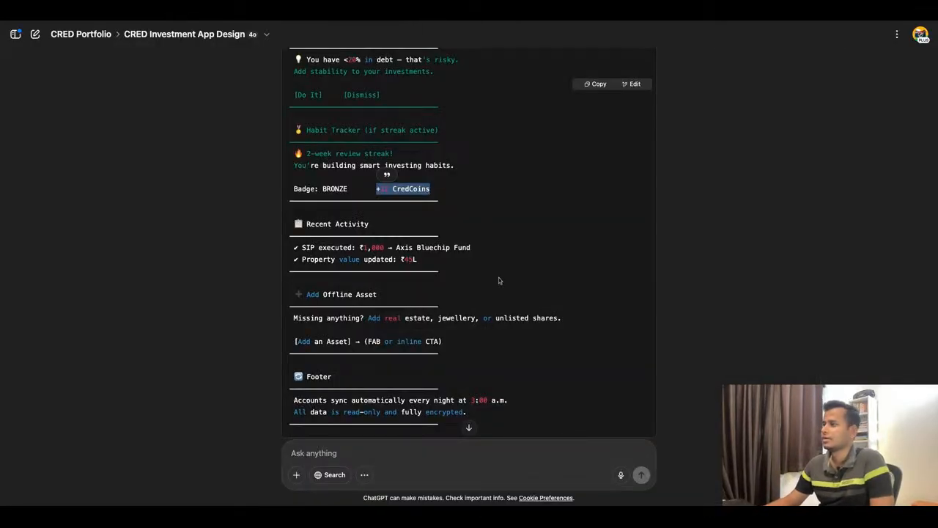
pyautogui.scroll(1, 498, 280)
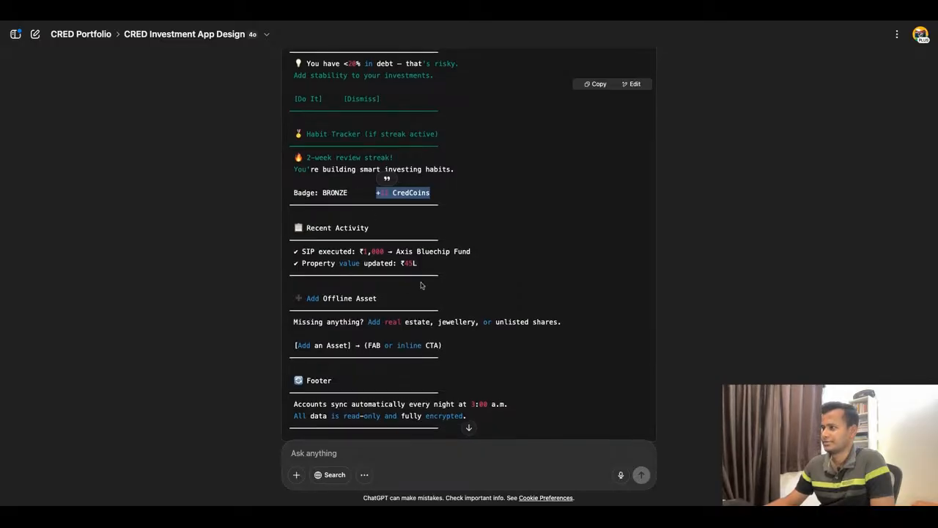
pyautogui.click(350, 22)
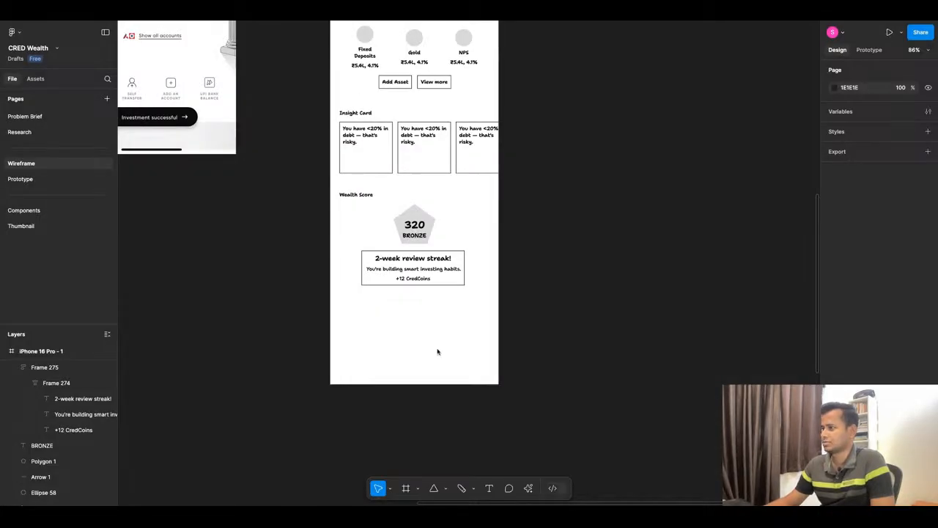
pyautogui.click(411, 372)
pyautogui.moveTo(410, 384); pyautogui.dragTo(411, 452)
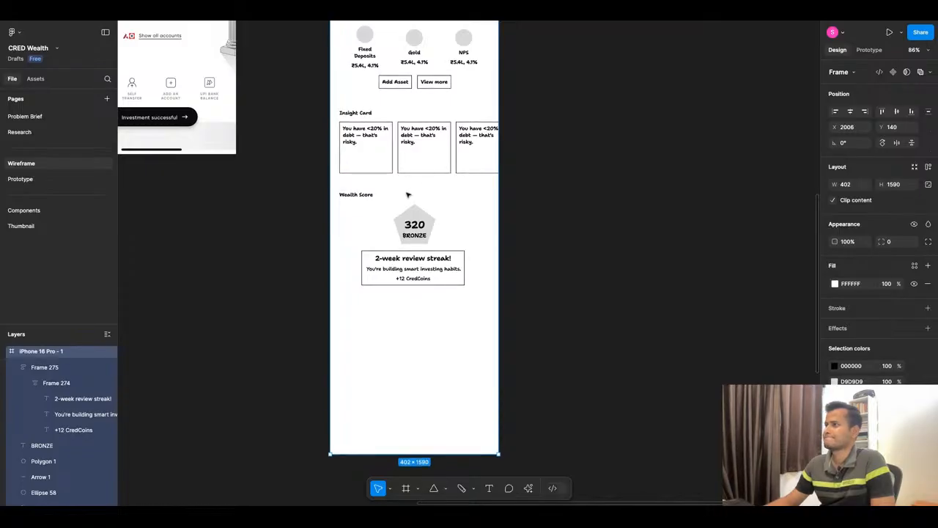
pyautogui.scroll(4, 409, 189)
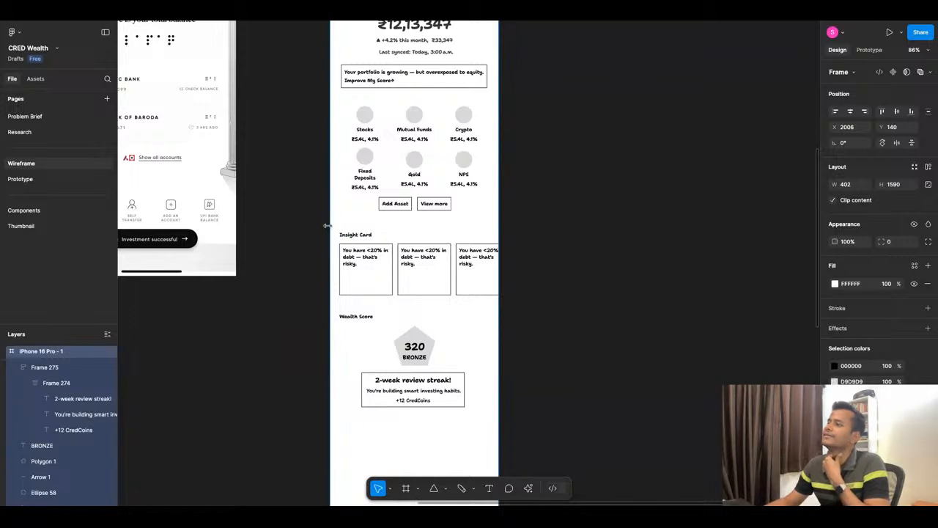
pyautogui.moveTo(329, 226); pyautogui.dragTo(469, 225)
pyautogui.hotkey('ctrl', 'z')
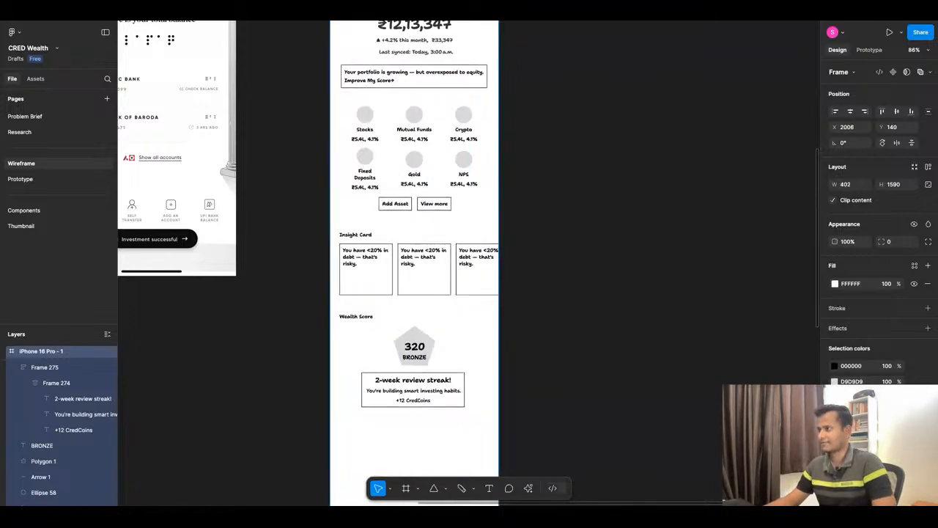
pyautogui.click(311, 232)
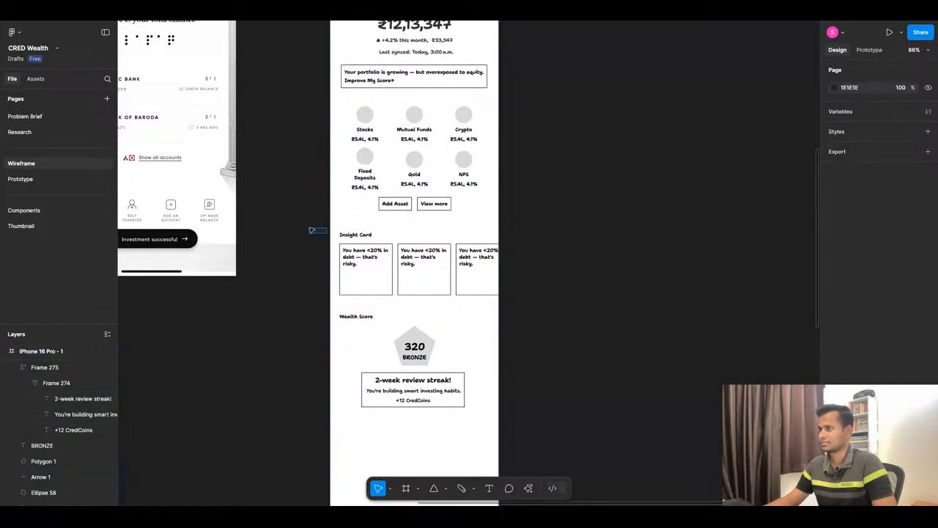
pyautogui.moveTo(311, 230); pyautogui.dragTo(568, 305)
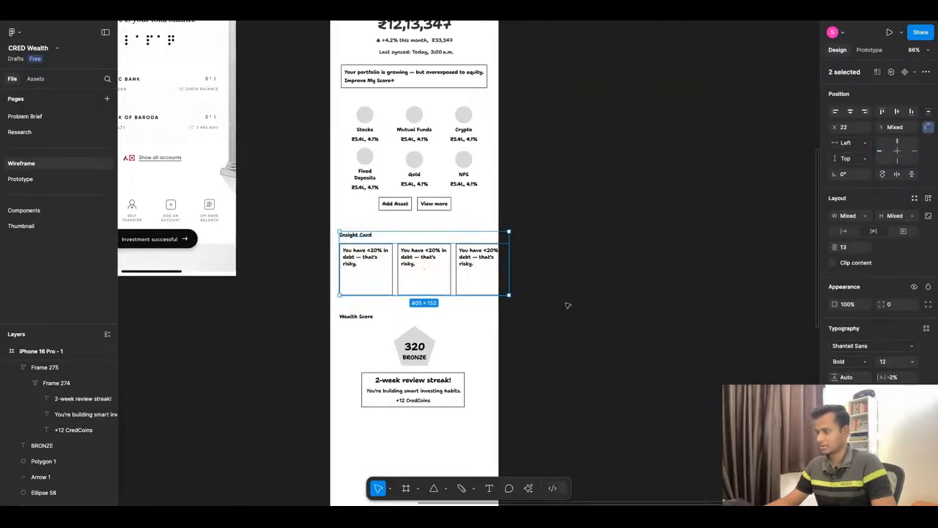
pyautogui.hotkey('ctrl', 'a')
pyautogui.click(550, 289)
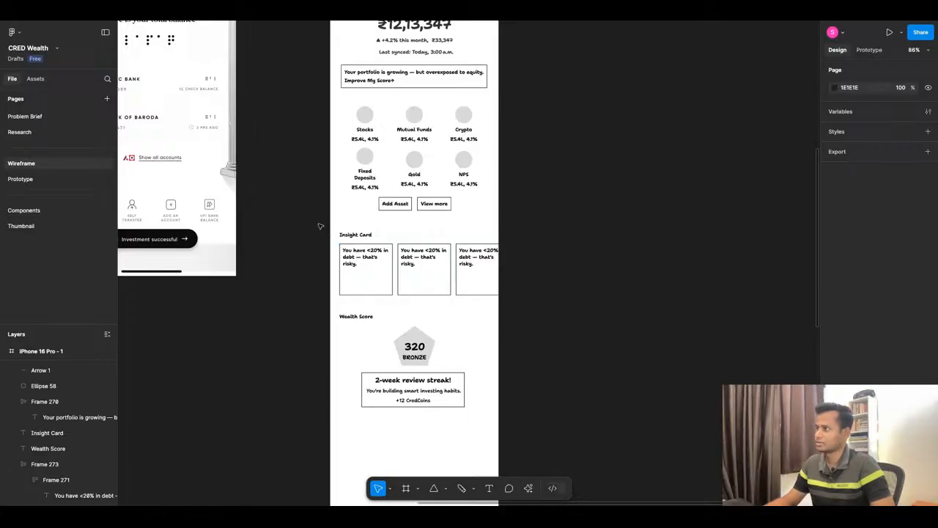
pyautogui.moveTo(321, 227); pyautogui.dragTo(521, 302)
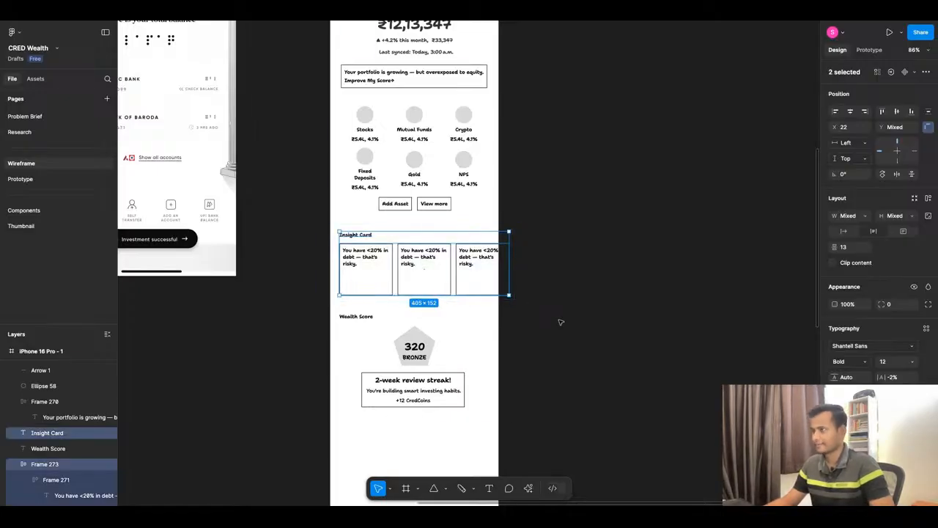
pyautogui.hotkey('ctrl', 'a')
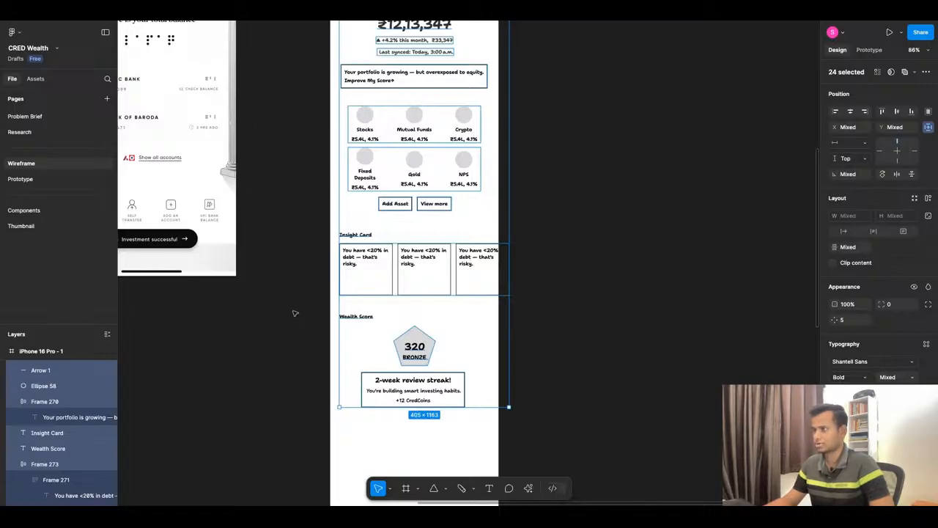
pyautogui.hotkey('ctrl', 'z')
pyautogui.click(295, 311)
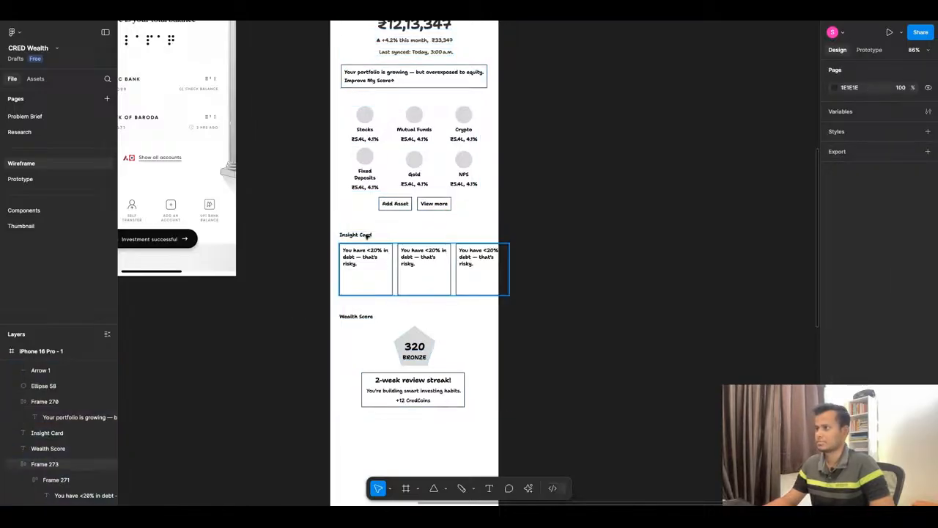
# Wrap the Insight Card heading and card row in auto layout, and frame the Wealth Score heading, pentagon and streak card together.
pyautogui.moveTo(367, 237); pyautogui.dragTo(539, 270)
pyautogui.hotkey('shift', 'a')
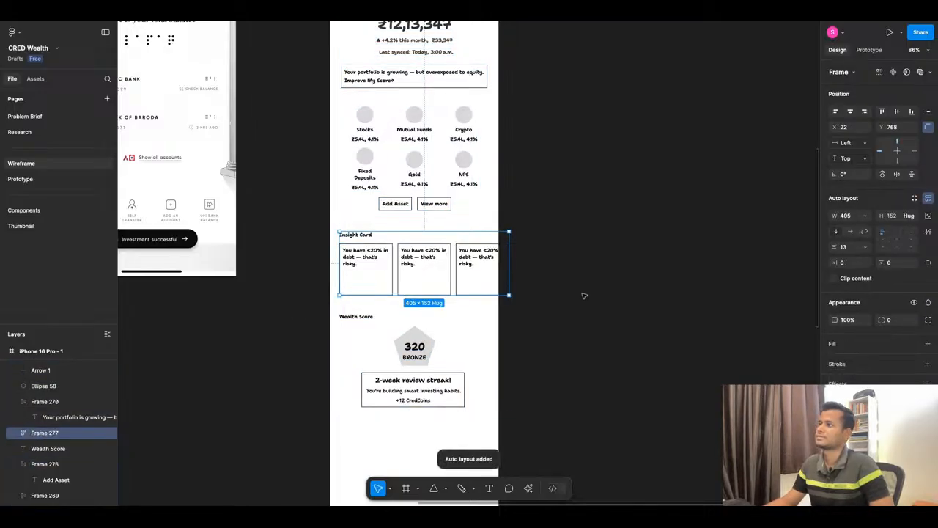
pyautogui.click(584, 291)
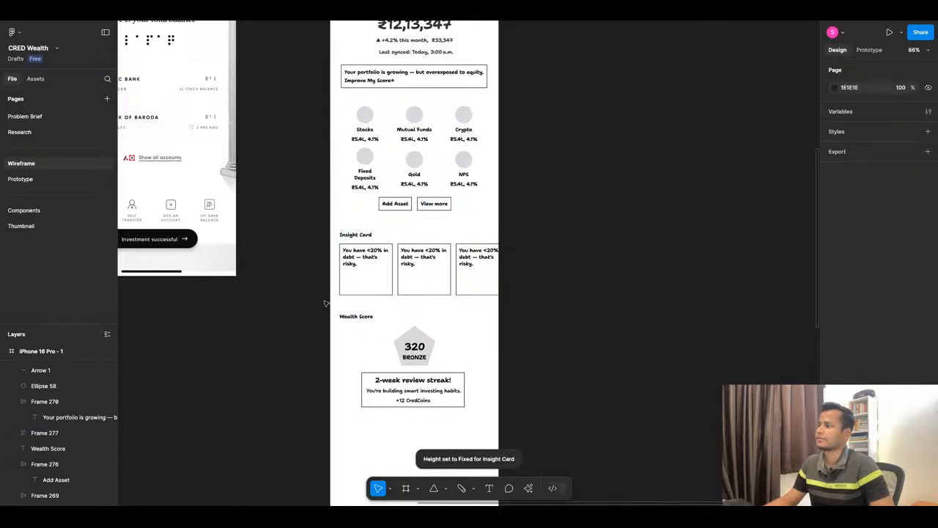
pyautogui.moveTo(325, 303); pyautogui.dragTo(553, 415)
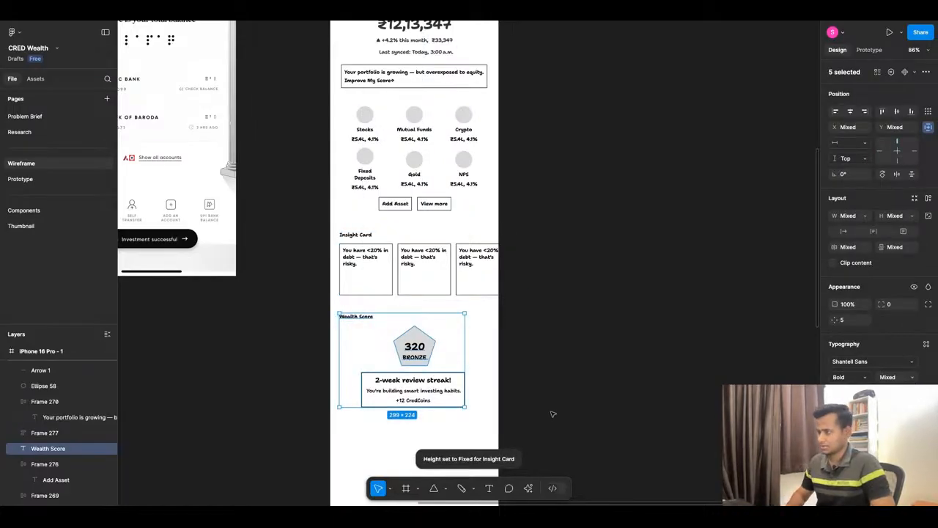
pyautogui.hotkey('ctrl', 'alt', 'g')
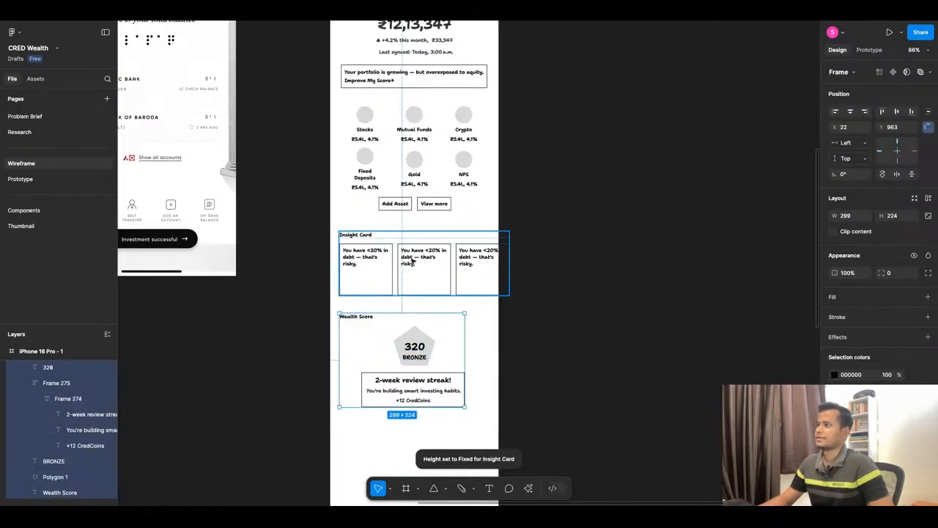
# Swap the two sections to place Wealth Score above Insight Card, and shift the Wealth Score frame up to Y 761.
pyautogui.keyDown('shift'); pyautogui.click(412, 263); pyautogui.keyUp('shift')
pyautogui.moveTo(424, 267); pyautogui.dragTo(428, 378)
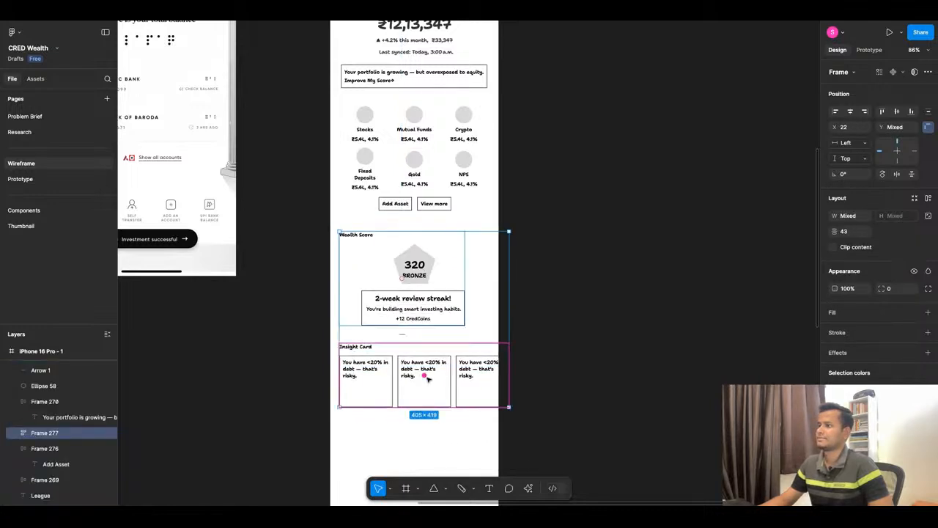
pyautogui.click(594, 282)
pyautogui.scroll(3, 534, 278)
pyautogui.scroll(-4, 513, 277)
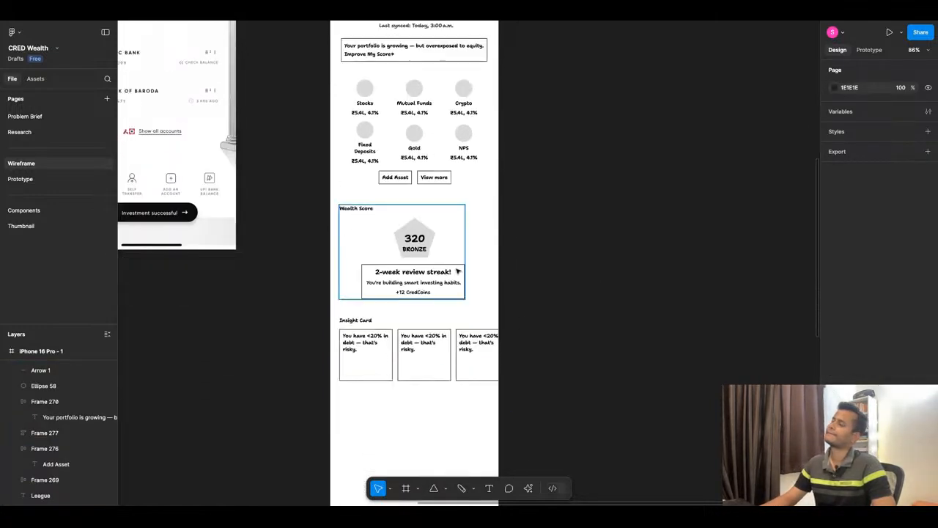
pyautogui.moveTo(444, 269); pyautogui.dragTo(430, 251)
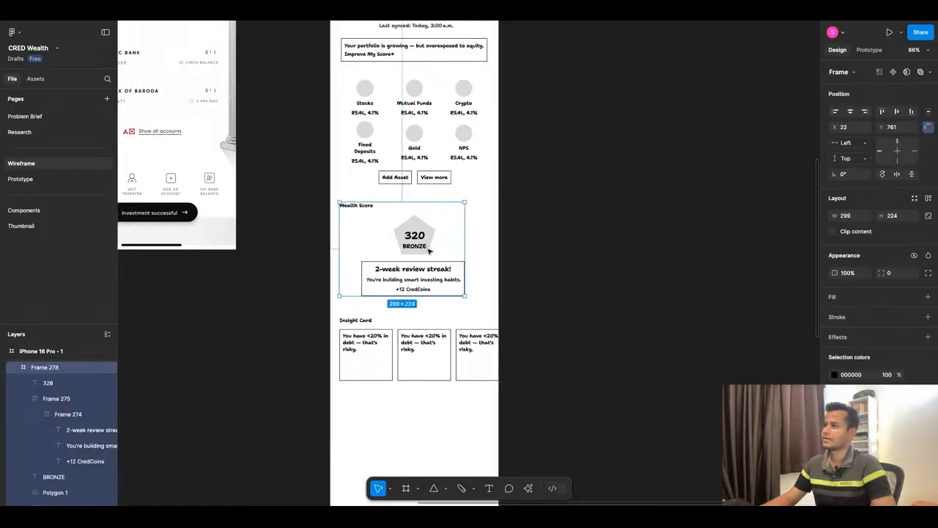
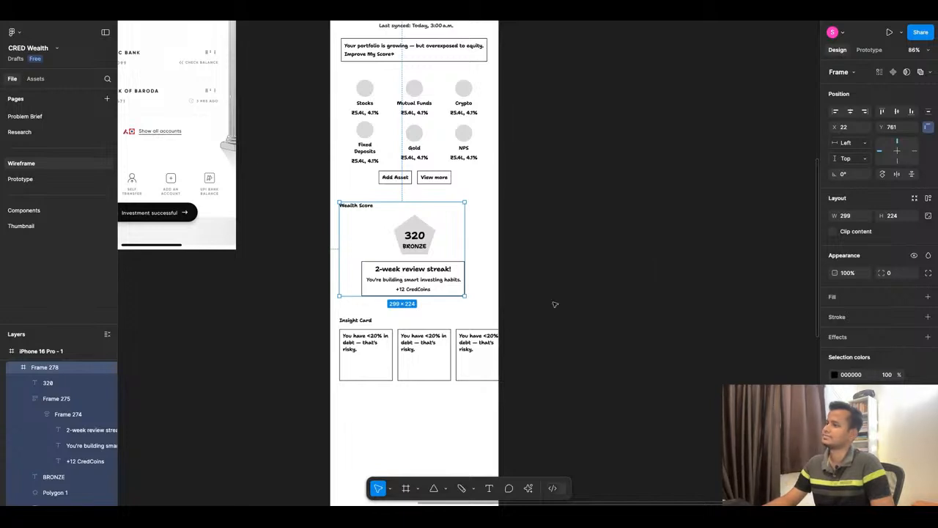
# Nudge the Insight Card section up to Y 1020, closer to the review streak box.
pyautogui.click(363, 346)
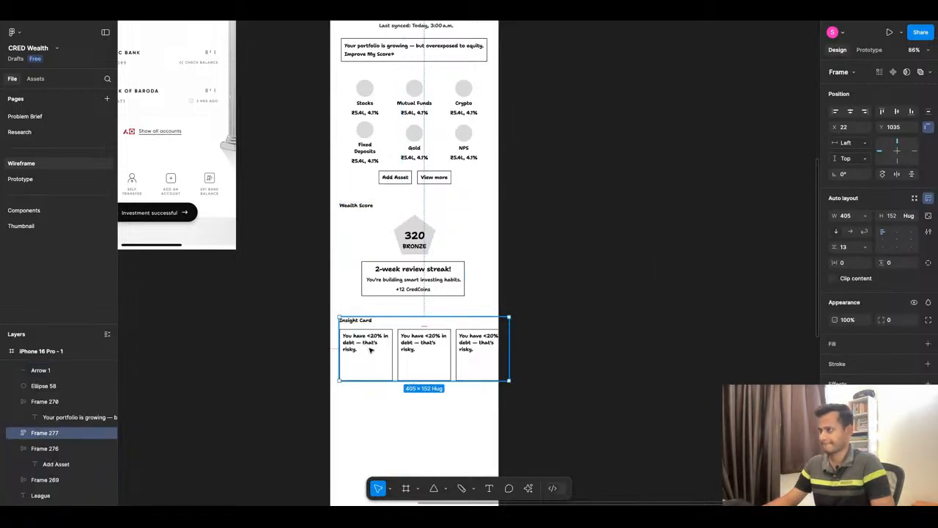
pyautogui.press('Up')
pyautogui.press('Up')
pyautogui.press('Up')
pyautogui.press('Up')
pyautogui.press('Up')
pyautogui.press('Up')
pyautogui.press('Up')
pyautogui.press('Up')
pyautogui.press('Up')
pyautogui.press('Up')
pyautogui.press('Up')
pyautogui.press('Up')
pyautogui.press('Up')
pyautogui.press('Up')
pyautogui.press('Up')
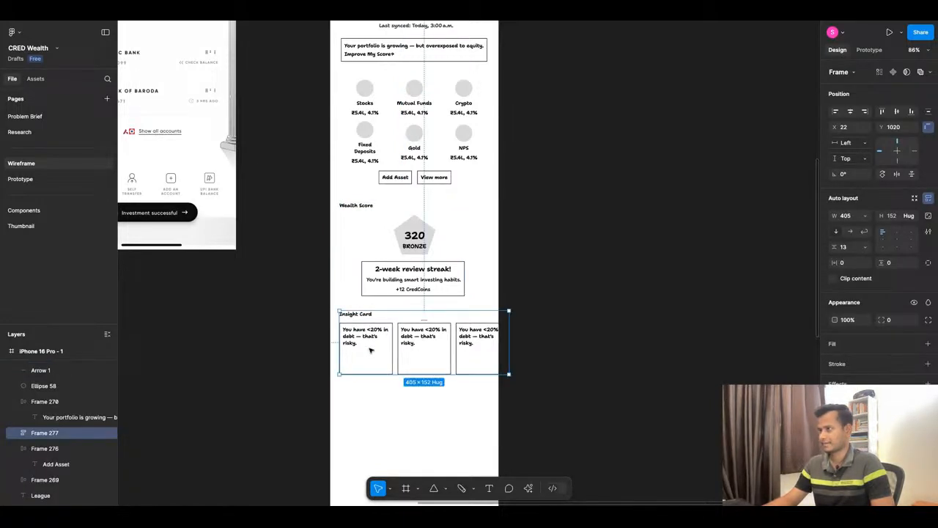
pyautogui.click(615, 258)
# Compare the iPhone 16 Pro wireframe with the CRED Investments reference dashboard, including its investment chart and stocks section.
pyautogui.scroll(-3, 614, 258)
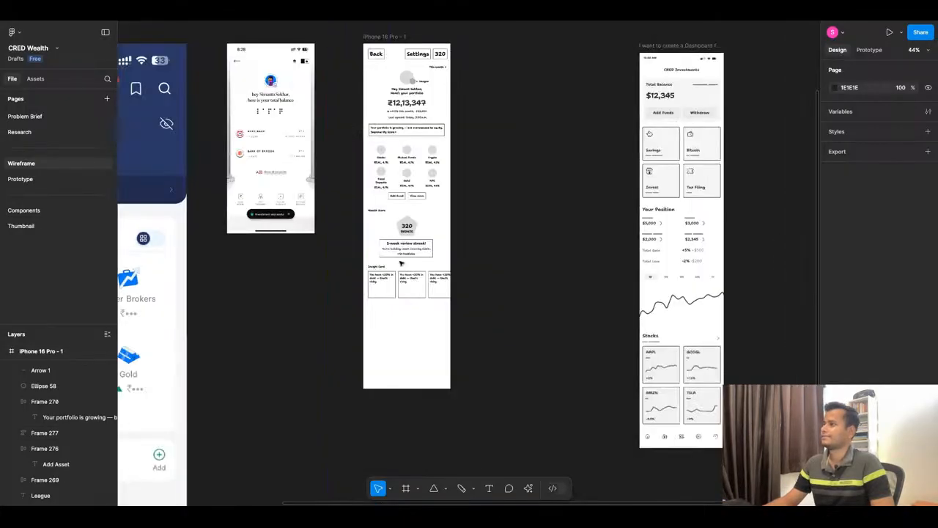
pyautogui.scroll(-5, 400, 262)
pyautogui.scroll(5, 417, 280)
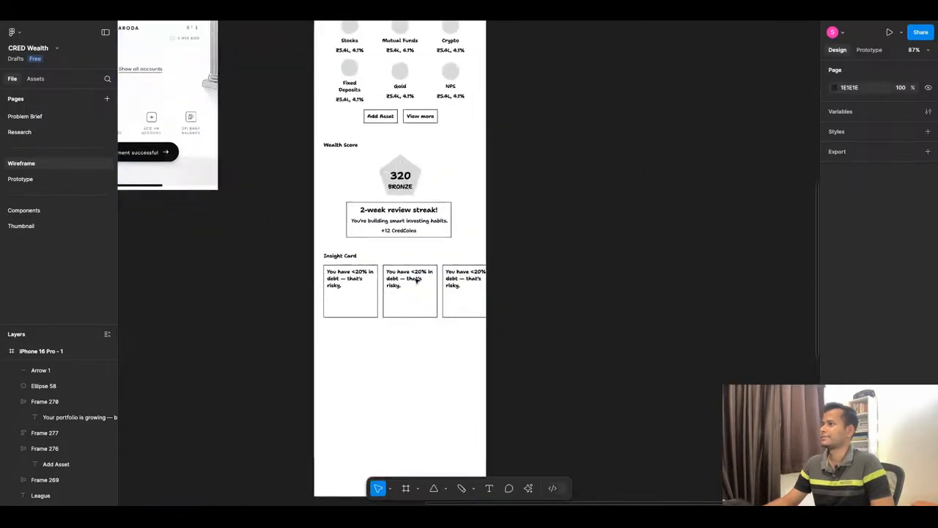
pyautogui.scroll(-9, 416, 280)
pyautogui.scroll(6, 589, 237)
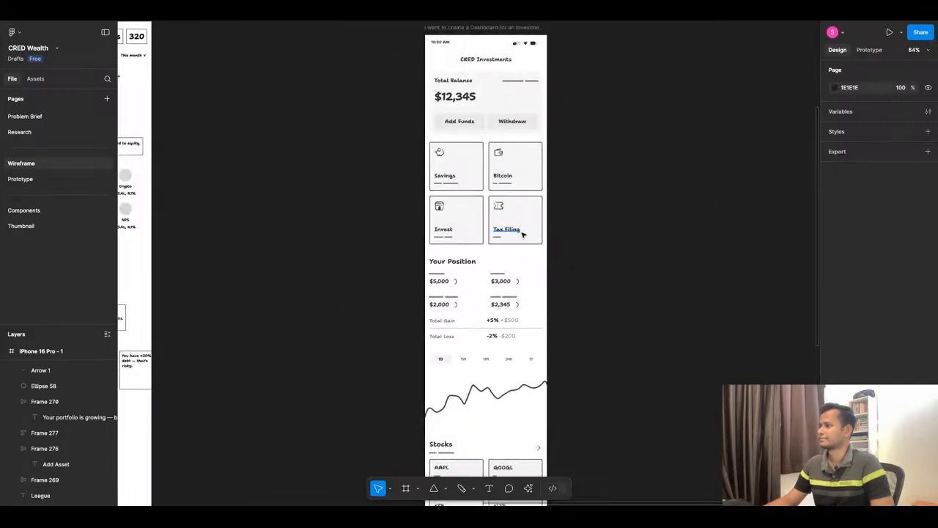
pyautogui.scroll(-4, 616, 279)
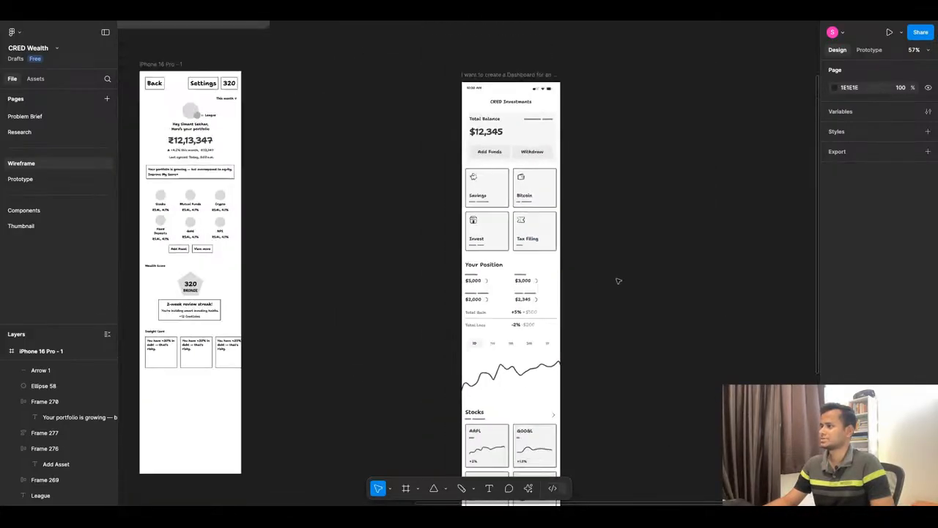
pyautogui.scroll(5, 606, 332)
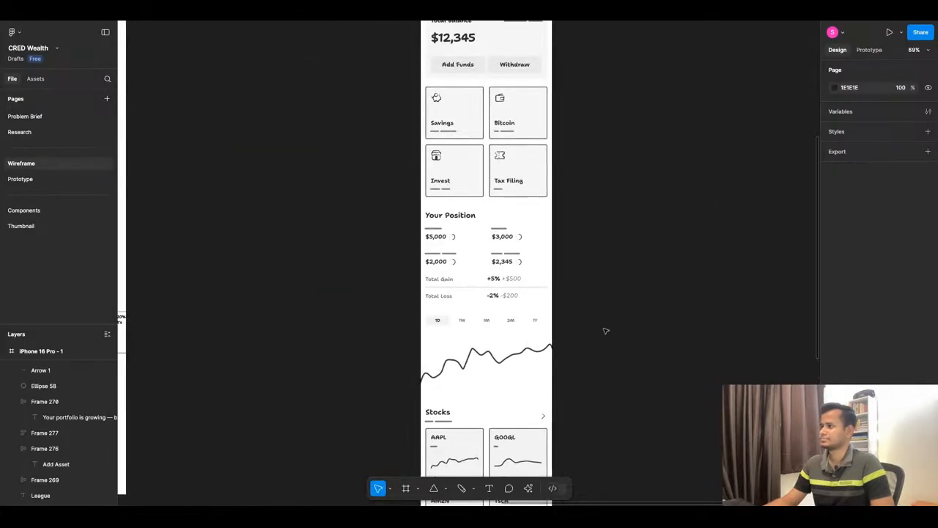
pyautogui.scroll(-2, 667, 260)
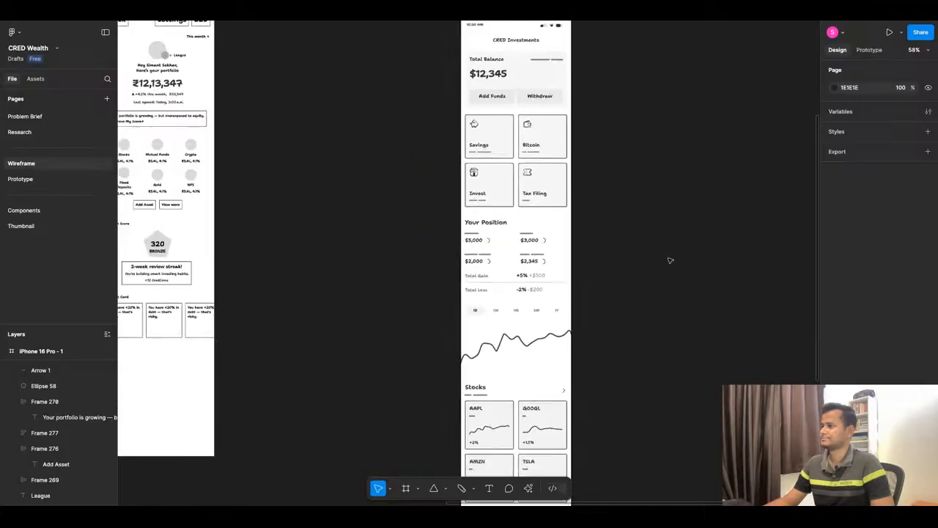
pyautogui.click(536, 322)
pyautogui.scroll(-3, 630, 287)
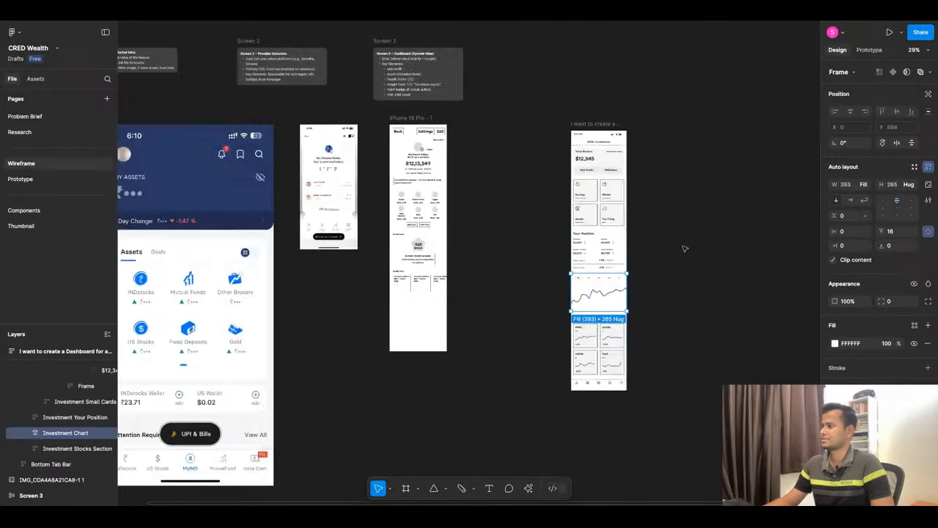
pyautogui.scroll(3, 558, 300)
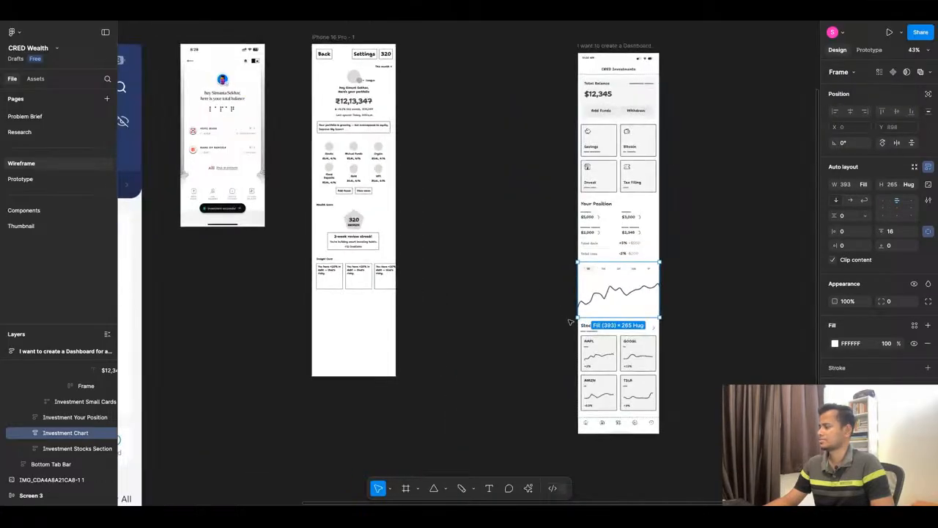
pyautogui.click(708, 388)
pyautogui.scroll(2, 709, 389)
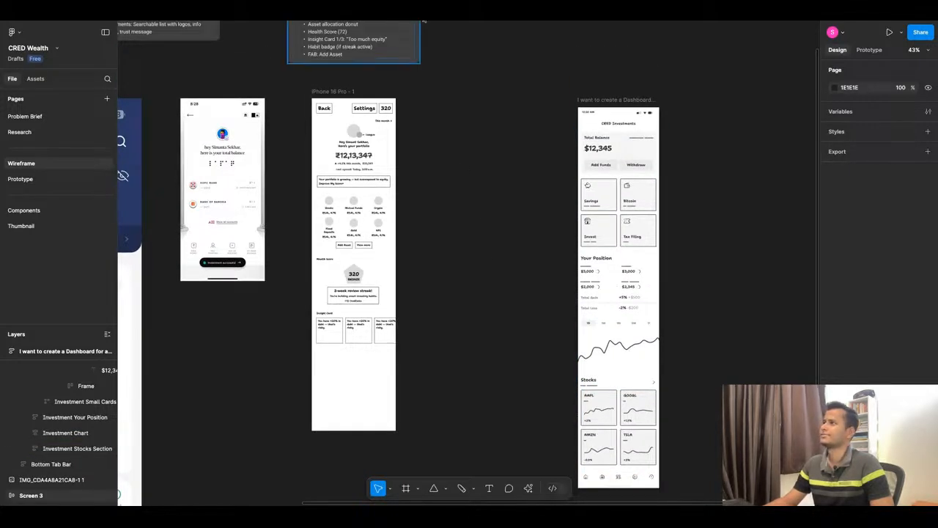
# Switch to ChatGPT, copy the "Recent Activity" heading from the wireframe outline, and return to Figma.
pyautogui.click(381, 11)
pyautogui.scroll(-1, 441, 274)
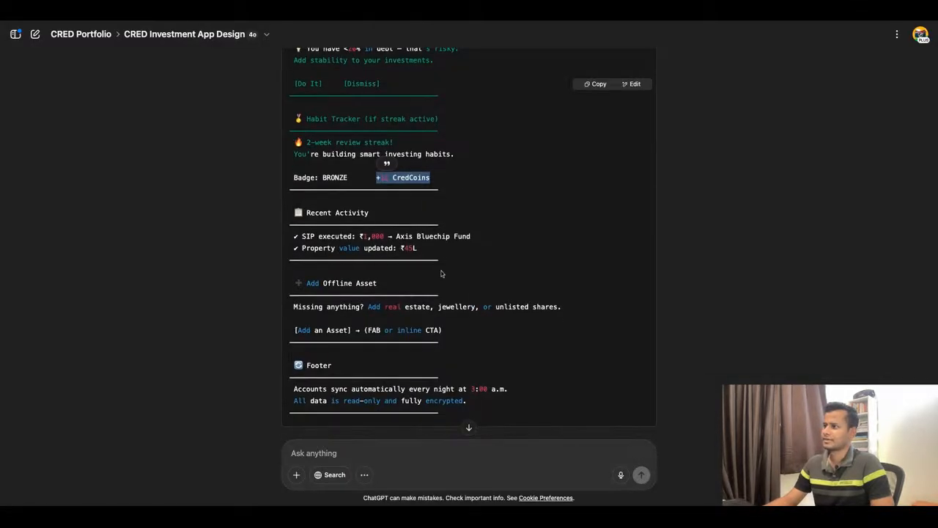
pyautogui.click(332, 212)
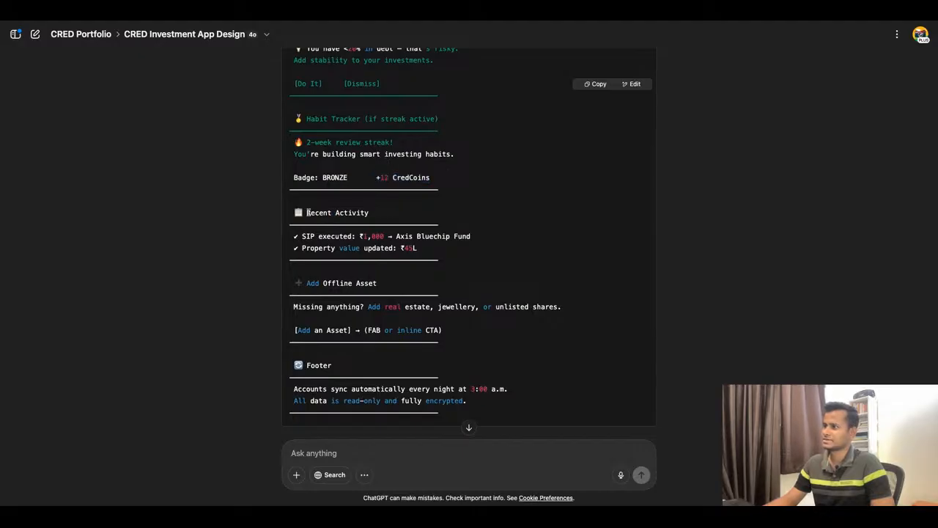
pyautogui.moveTo(306, 213); pyautogui.dragTo(371, 213)
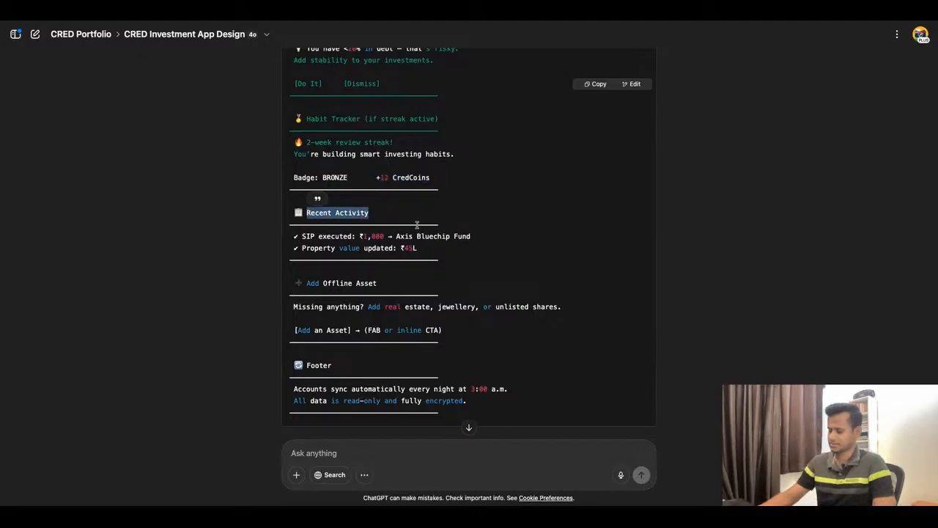
pyautogui.click(277, 14)
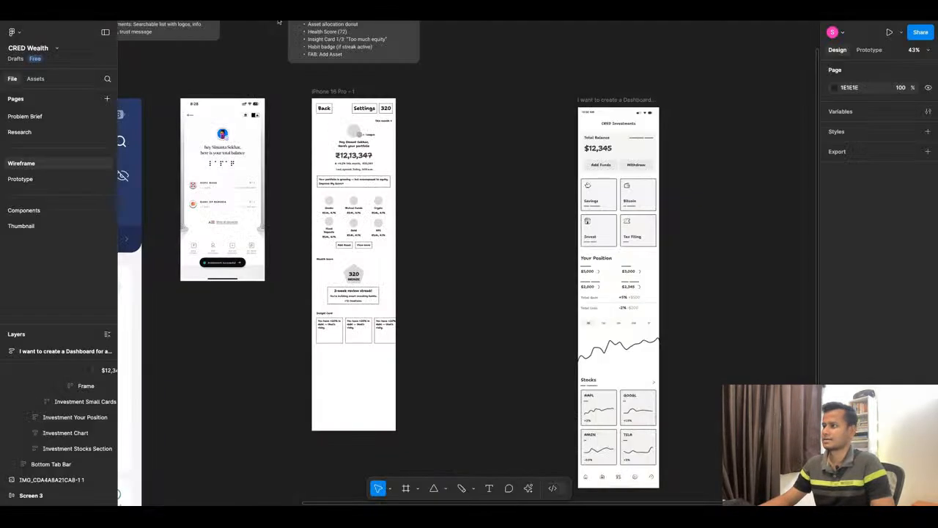
# Duplicate the Wealth Score heading below the insight cards at X 22, Y 1215, and change the copy's text to "Recent Activity".
pyautogui.scroll(5, 318, 386)
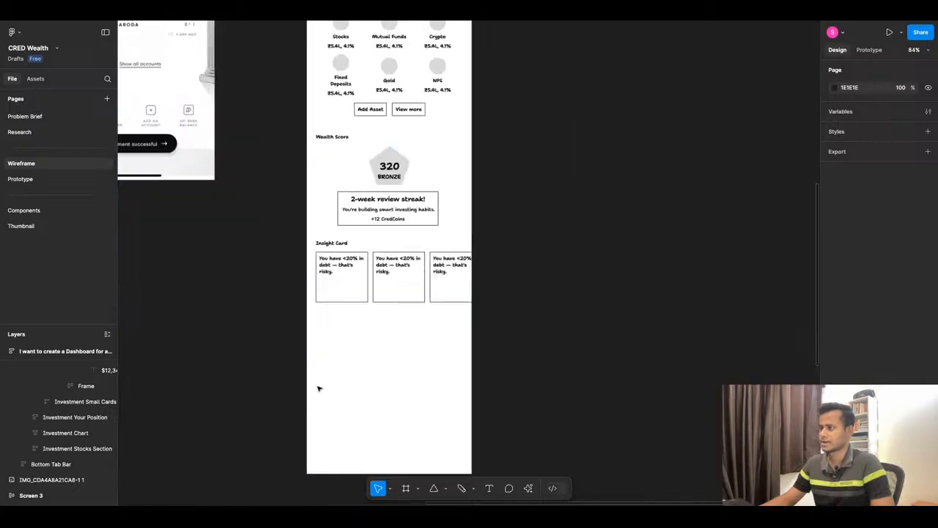
pyautogui.click(339, 140)
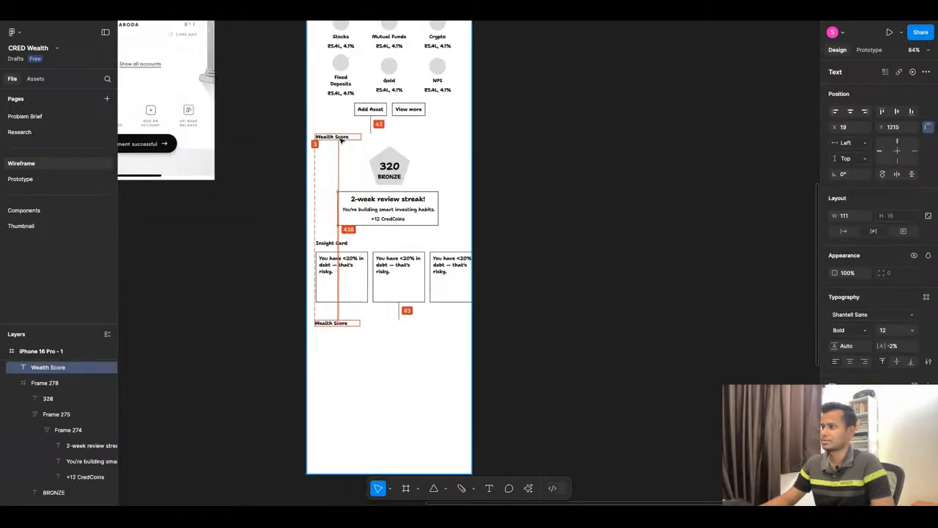
pyautogui.press('Right')
pyautogui.press('Right')
pyautogui.press('Right')
pyautogui.doubleClick(346, 323)
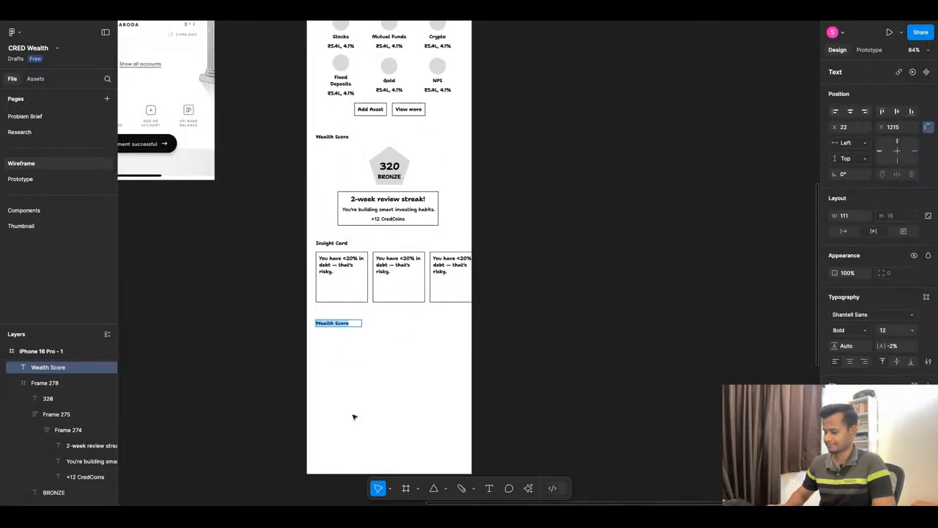
# Switch to ChatGPT, copy "SIP executed: ₹1,000 → Axis Bluechip Fund" without its check mark, and return to Figma.
pyautogui.press('super+Tab')
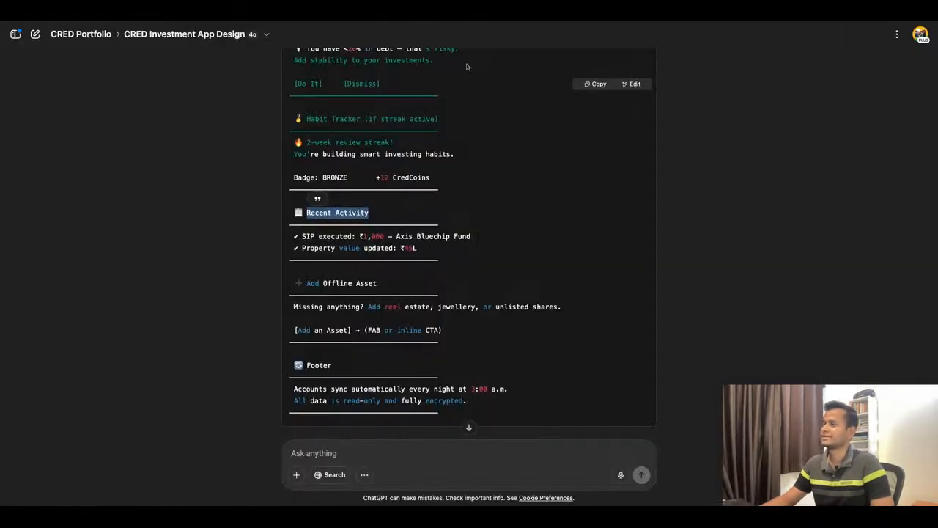
pyautogui.moveTo(444, 254); pyautogui.dragTo(377, 249)
pyautogui.doubleClick(493, 248)
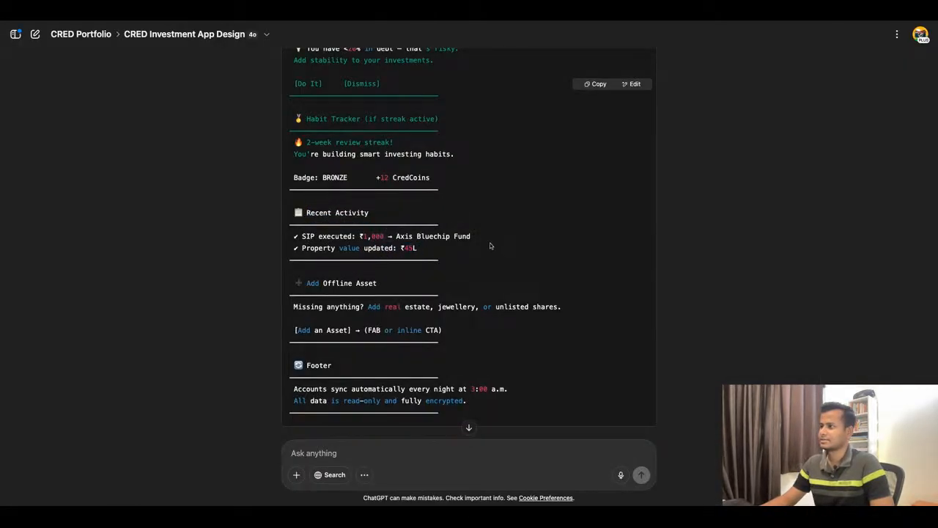
pyautogui.moveTo(484, 241); pyautogui.dragTo(299, 239)
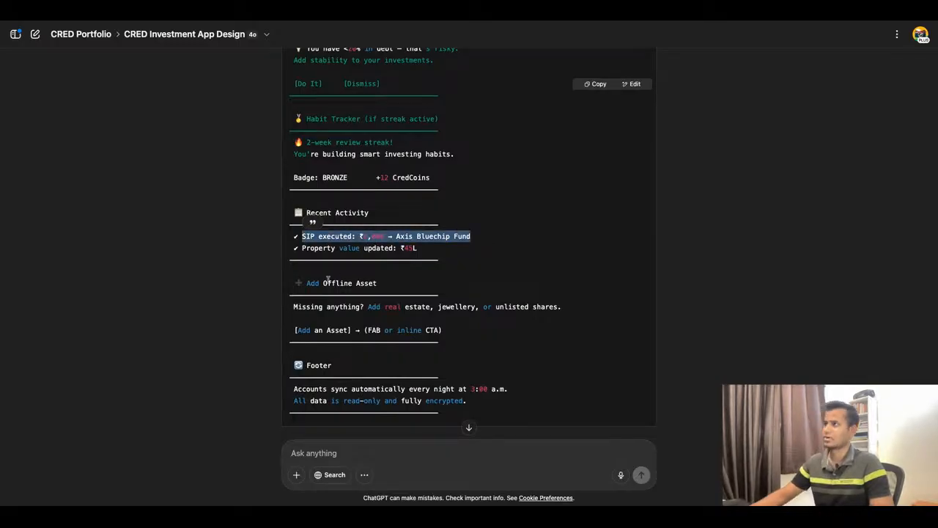
pyautogui.click(359, 19)
# Duplicate the Add Asset button under the Recent Activity heading and replace its label with "SIP executed: ₹1,000 → Axis Bluechip Fund".
pyautogui.click(350, 355)
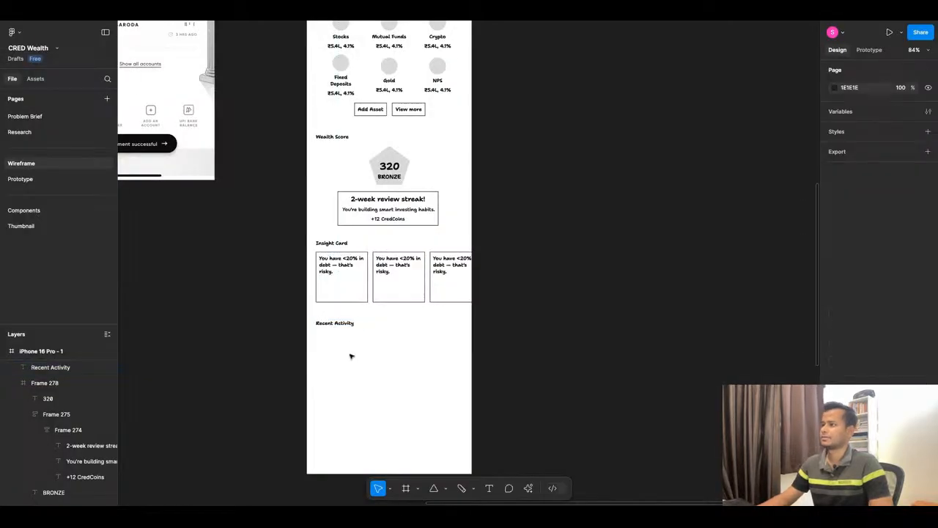
pyautogui.scroll(2, 351, 357)
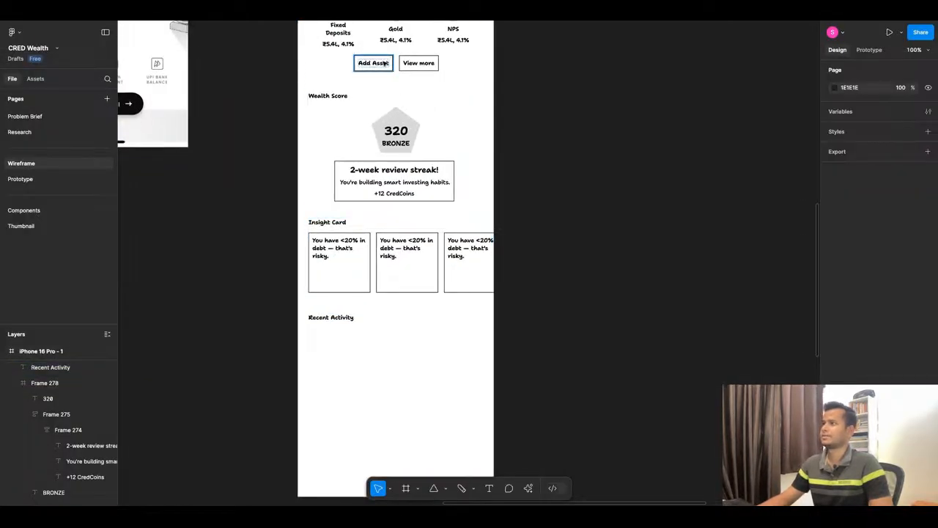
pyautogui.moveTo(384, 63); pyautogui.dragTo(338, 340)
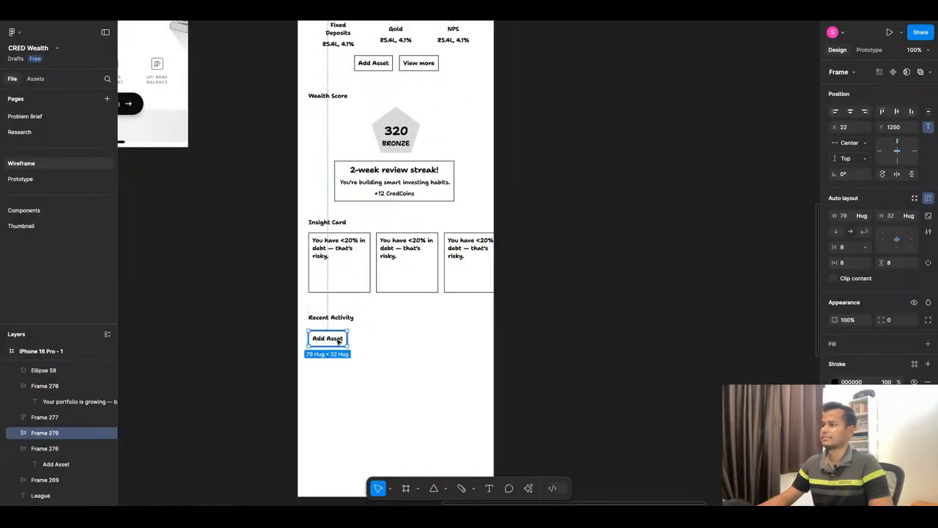
pyautogui.doubleClick(339, 340)
pyautogui.write('SIP executed: ₹1,000 → Axis Bluechip Fund')
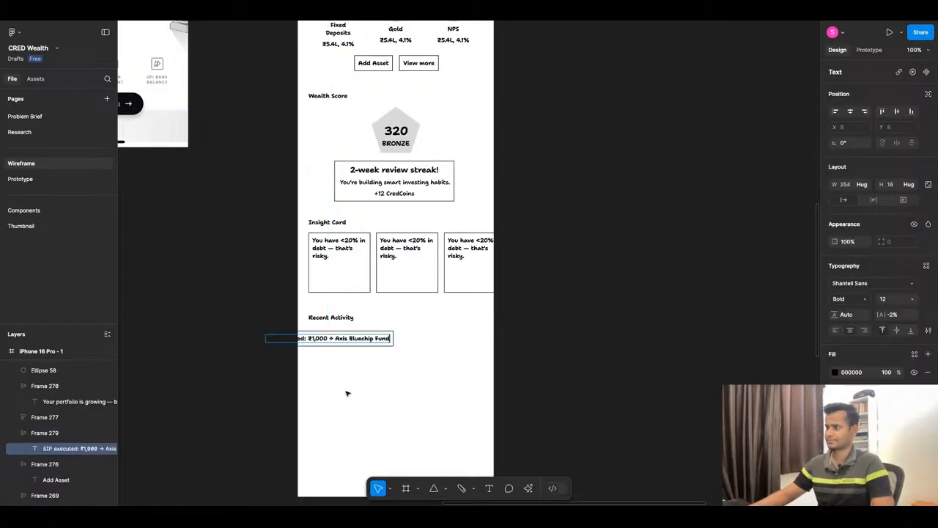
# Move the SIP executed box to X 22, in line with the Recent Activity heading, and set its horizontal constraint to Left.
pyautogui.click(311, 381)
pyautogui.click(337, 354)
pyautogui.click(322, 344)
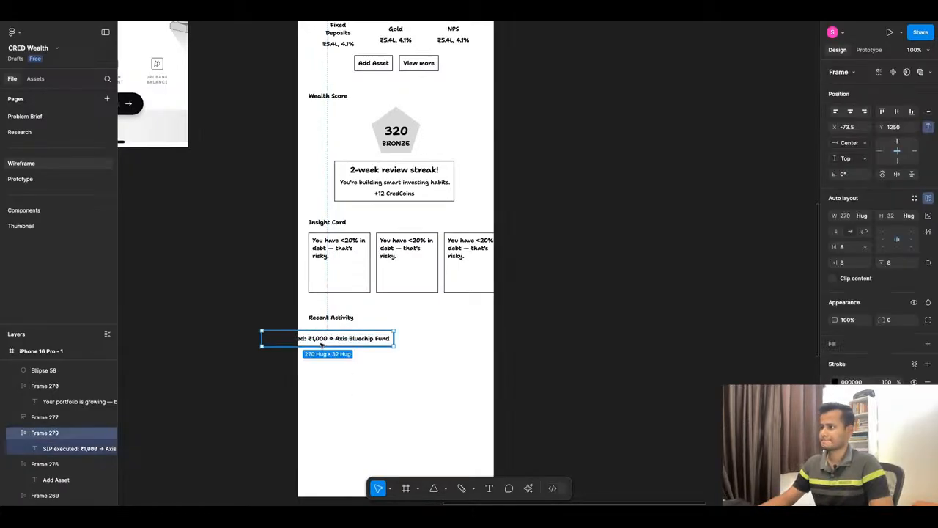
pyautogui.moveTo(321, 344); pyautogui.dragTo(370, 344)
pyautogui.click(881, 151)
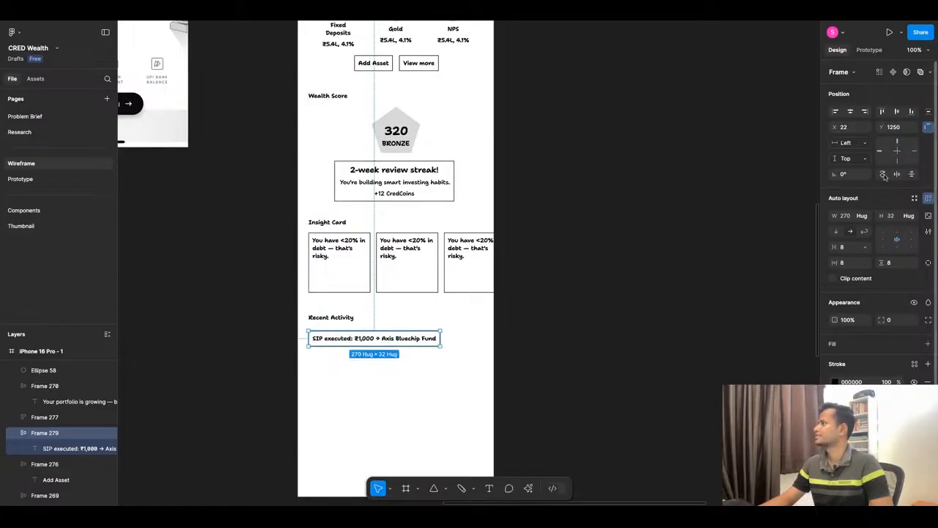
pyautogui.click(658, 334)
# Switch to ChatGPT, copy the "✔ Property value updated: ₹45L" line, and return to Figma.
pyautogui.click(428, 23)
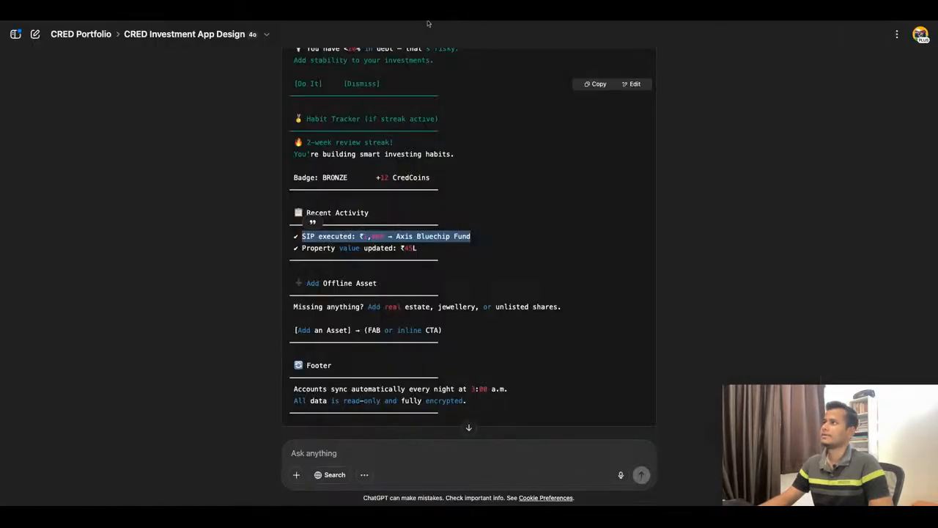
pyautogui.tripleClick(364, 249)
pyautogui.hotkey('ctrl', 'c')
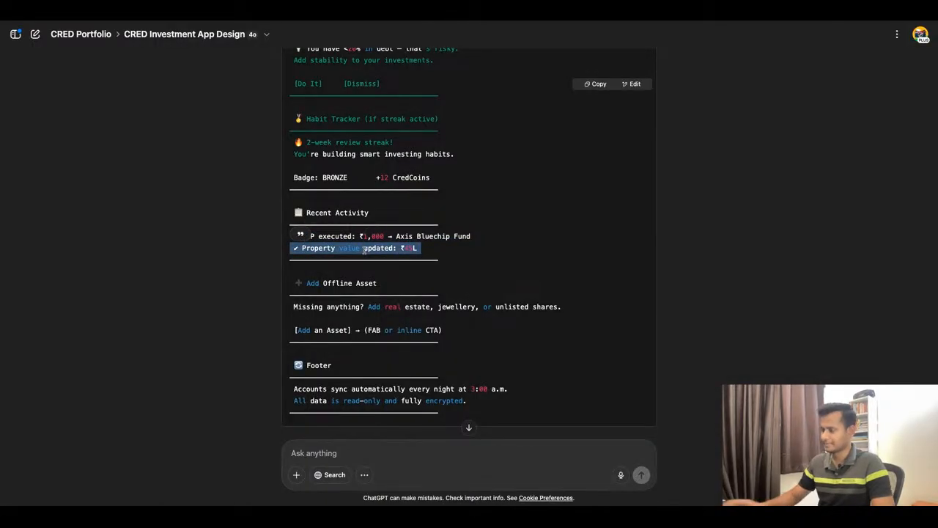
pyautogui.click(654, 22)
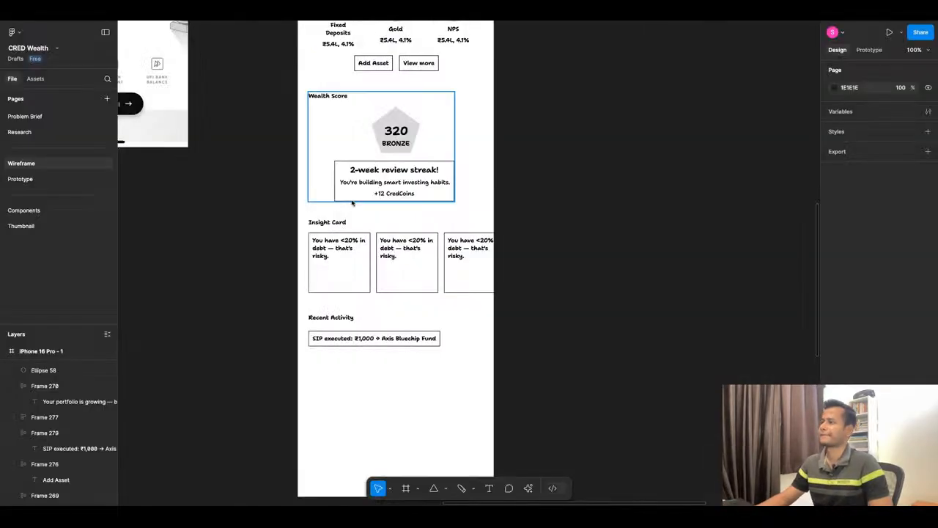
# Duplicate the SIP executed box directly below at Y 1297 and replace its text with "✔ Property value updated: ₹45L" on one line.
pyautogui.click(357, 342)
pyautogui.moveTo(357, 342); pyautogui.dragTo(357, 364)
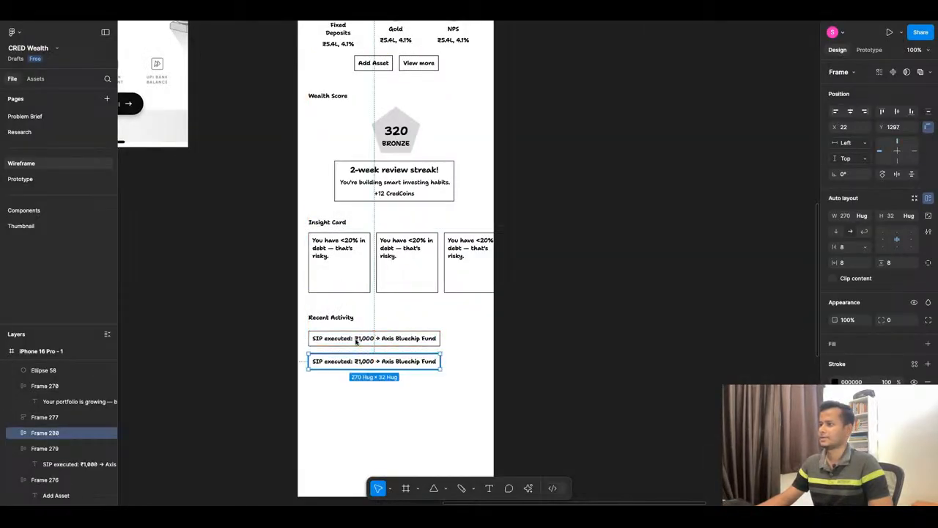
pyautogui.press('Return')
pyautogui.press('Return')
pyautogui.hotkey('ctrl', 'v')
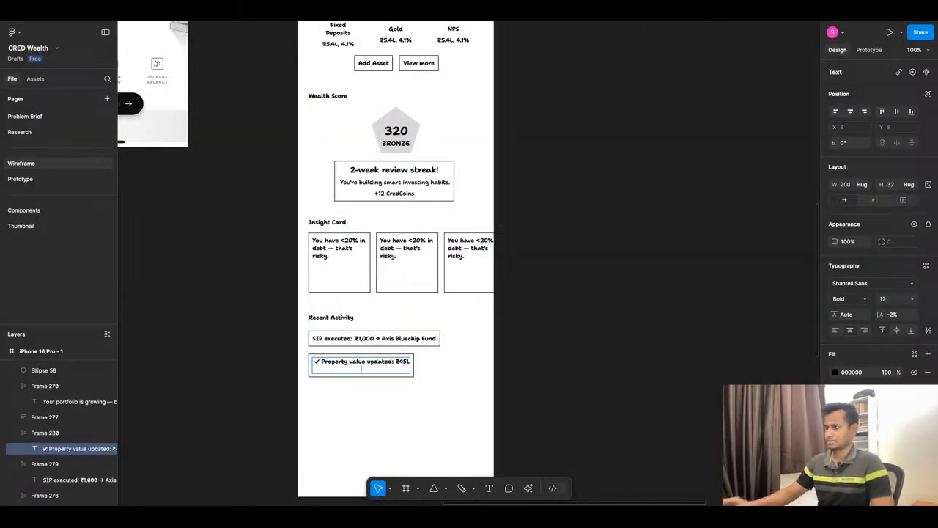
pyautogui.press('BackSpace')
pyautogui.press('Escape')
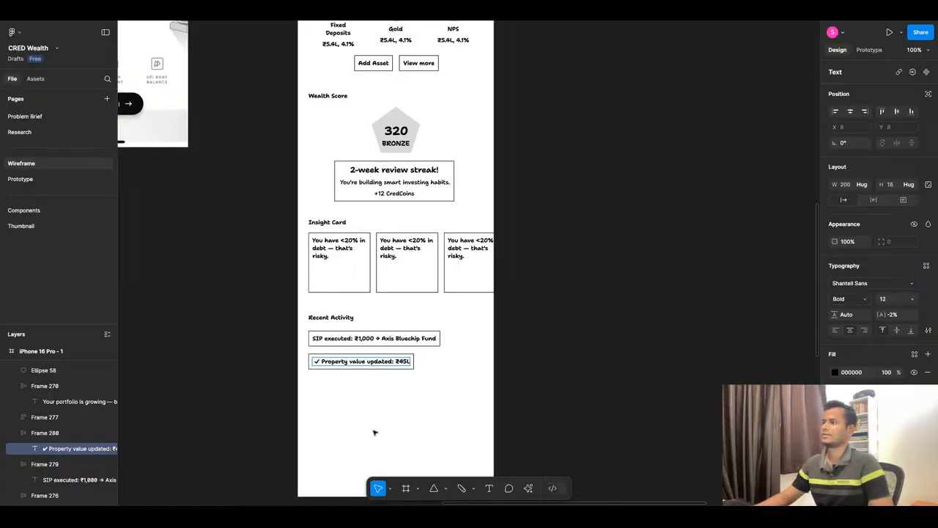
pyautogui.click(448, 405)
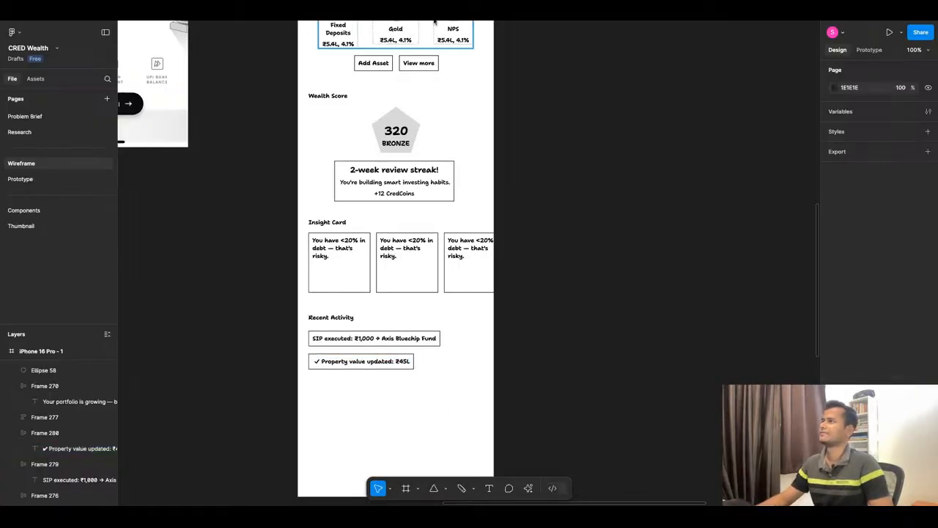
# Switch to ChatGPT, review the remaining Add Offline Asset and Footer sections, select the Footer heading, and return to Figma.
pyautogui.press('super+Tab')
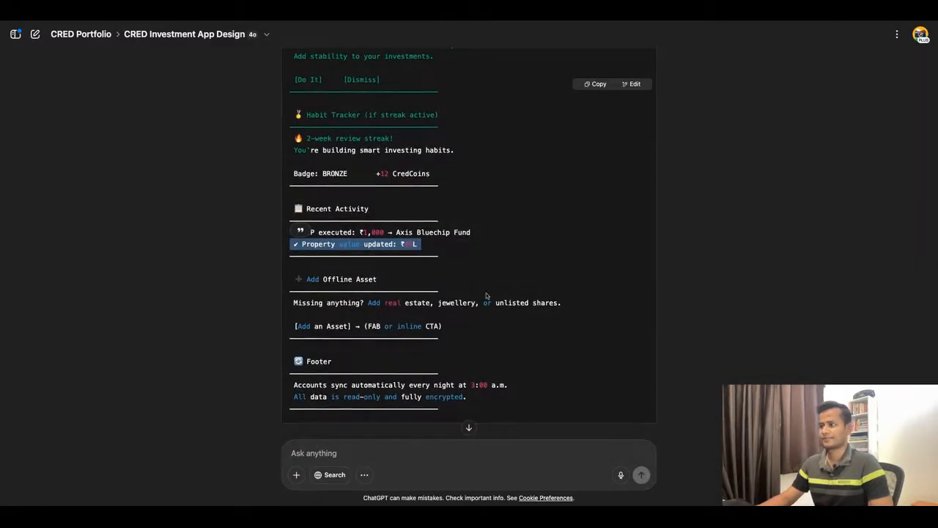
pyautogui.scroll(-1, 487, 297)
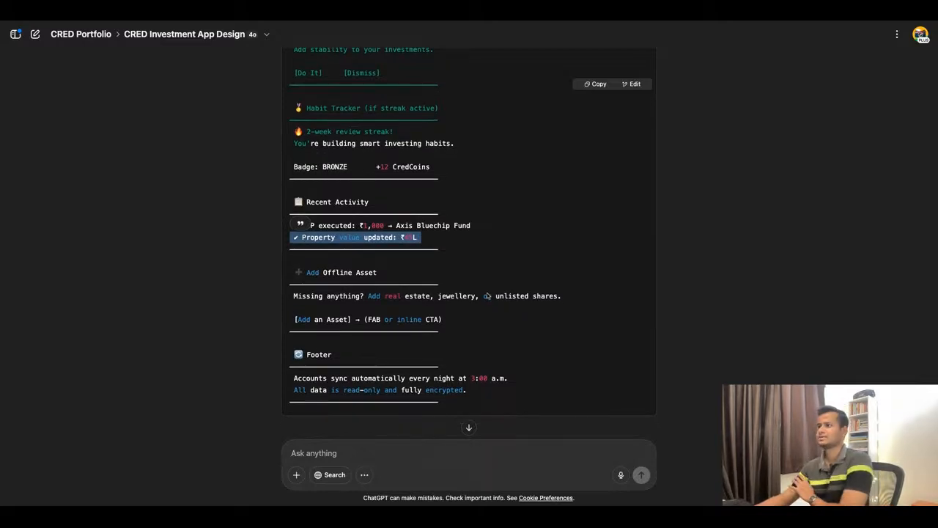
pyautogui.scroll(-1, 469, 230)
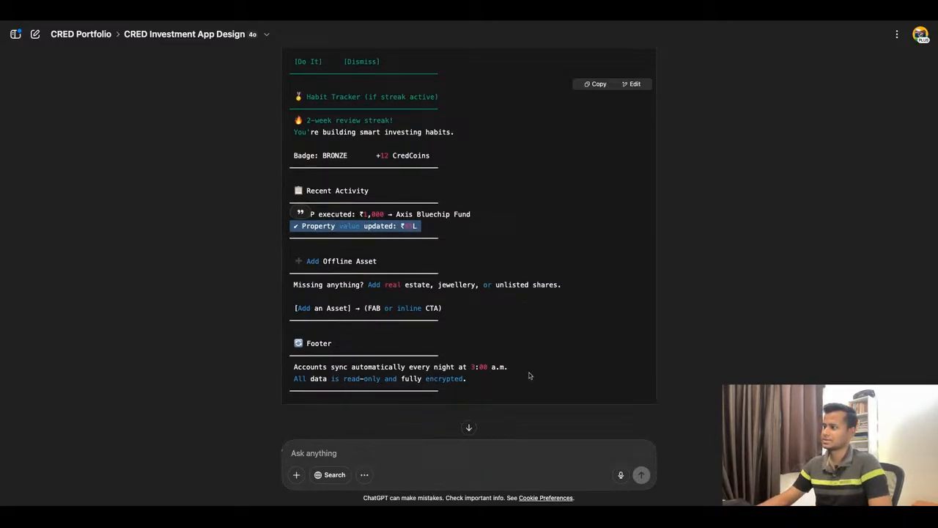
pyautogui.moveTo(387, 366); pyautogui.dragTo(352, 367)
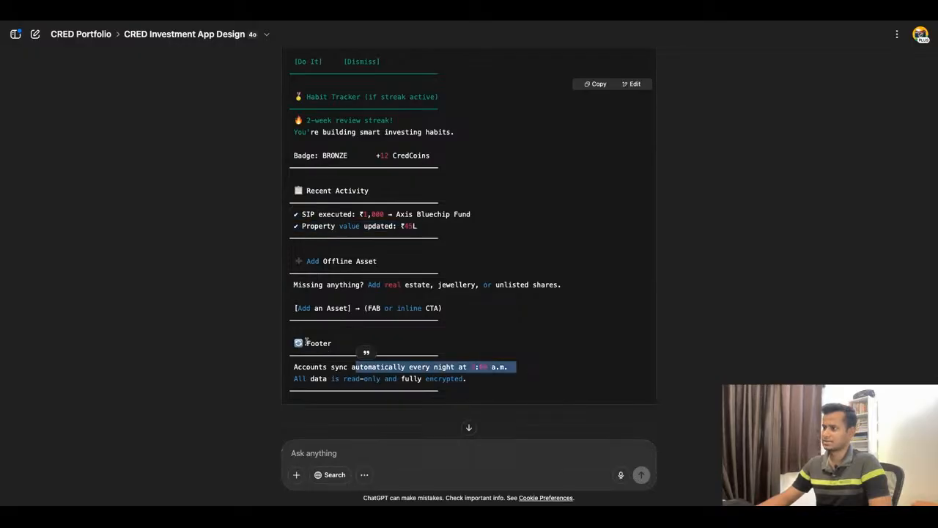
pyautogui.moveTo(306, 343); pyautogui.dragTo(333, 348)
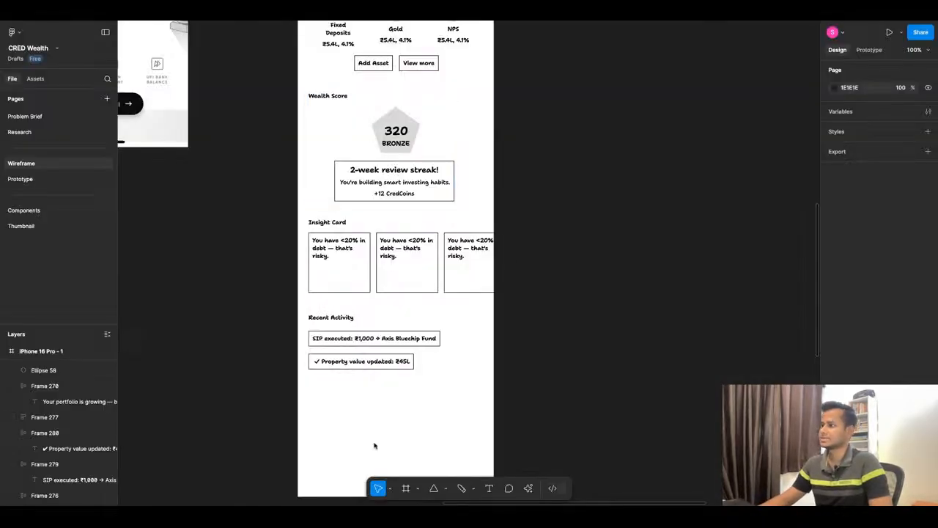
# Duplicate the Recent Activity heading below the Property value updated box at X 22, Y 1364.
pyautogui.scroll(-3, 352, 381)
pyautogui.click(345, 182)
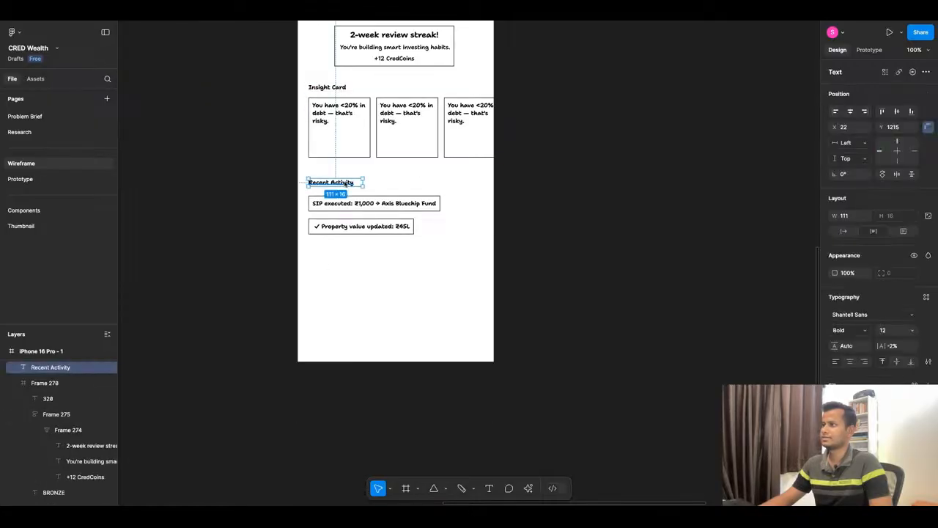
pyautogui.moveTo(345, 183); pyautogui.dragTo(345, 255)
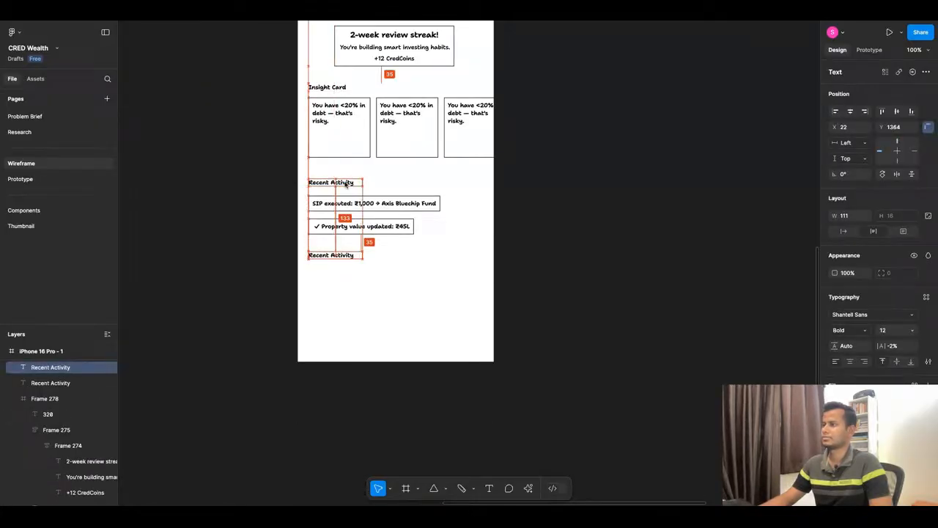
pyautogui.scroll(-5, 354, 286)
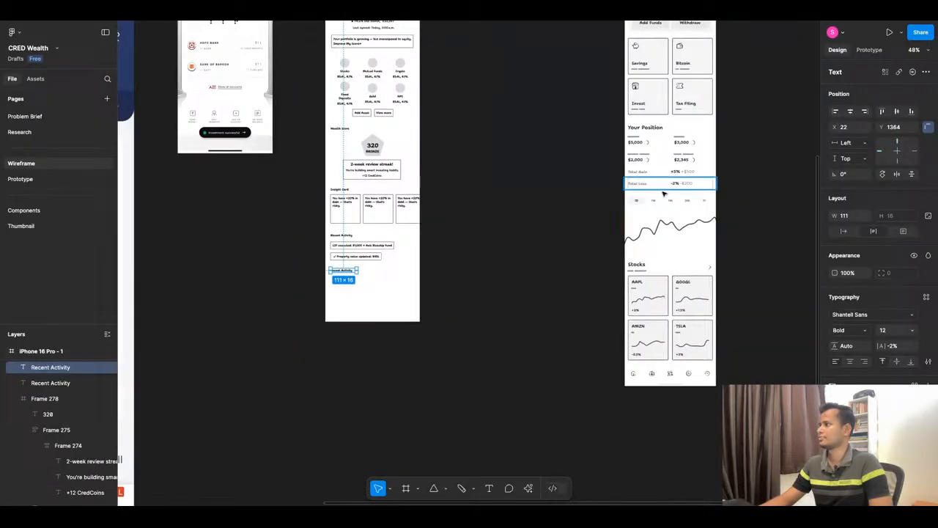
pyautogui.scroll(3, 344, 275)
# Replace the duplicated heading's text with "Your Portfolio growth" and set it to auto width so it fits on one line.
pyautogui.doubleClick(343, 270)
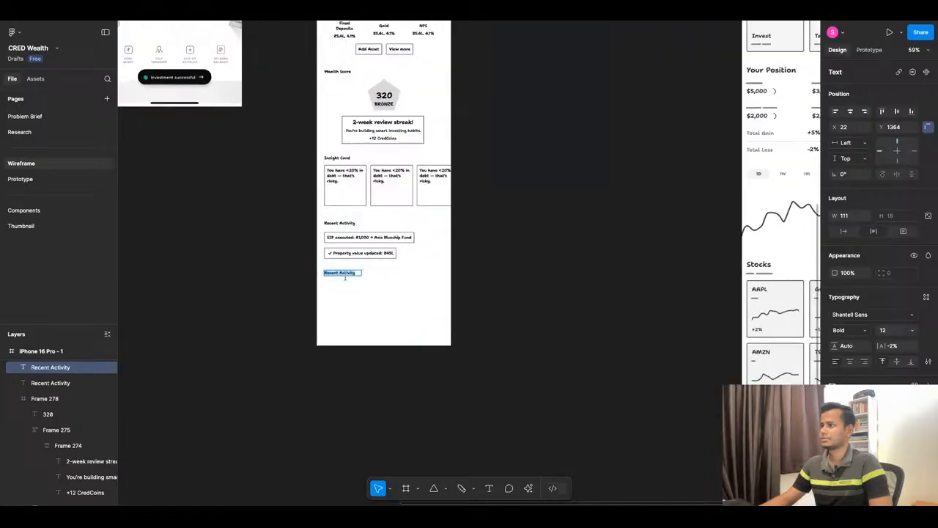
pyautogui.scroll(5, 345, 277)
pyautogui.write('You')
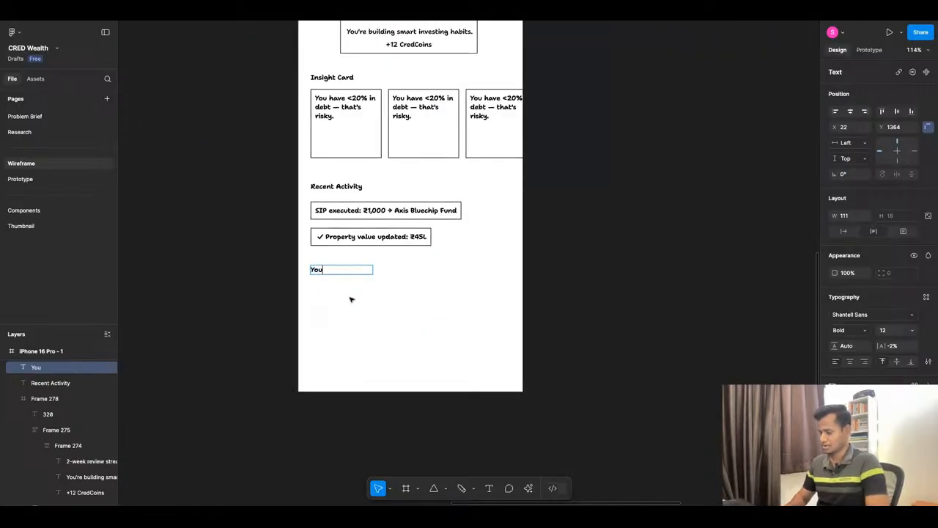
pyautogui.write('r Portf')
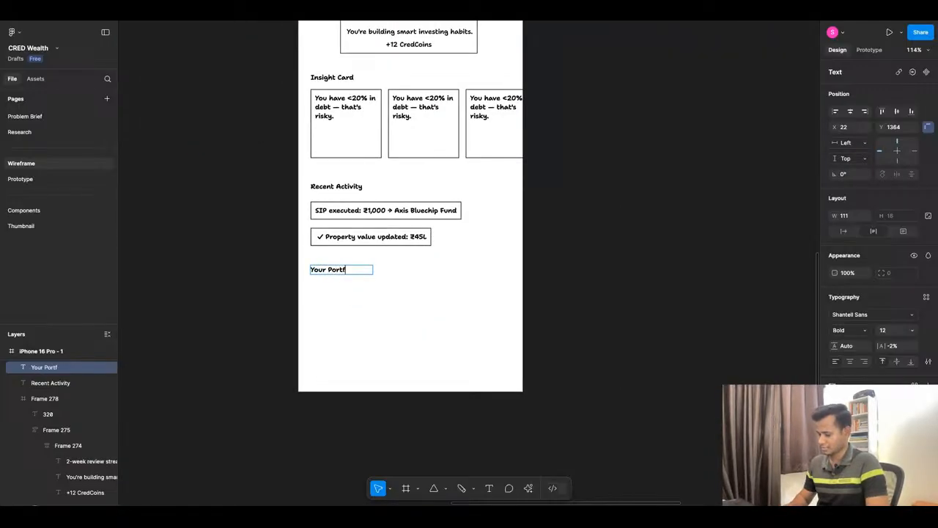
pyautogui.write('olio g')
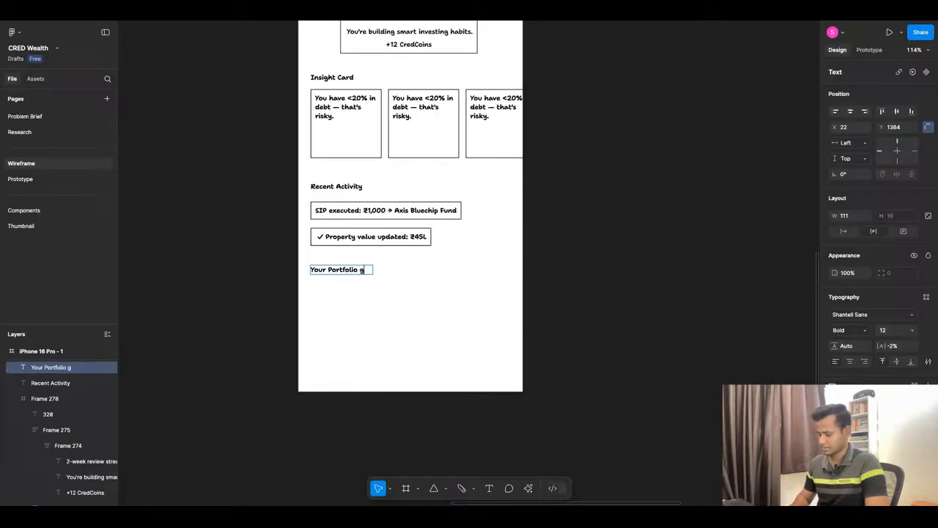
pyautogui.write('rowth')
pyautogui.press('Escape')
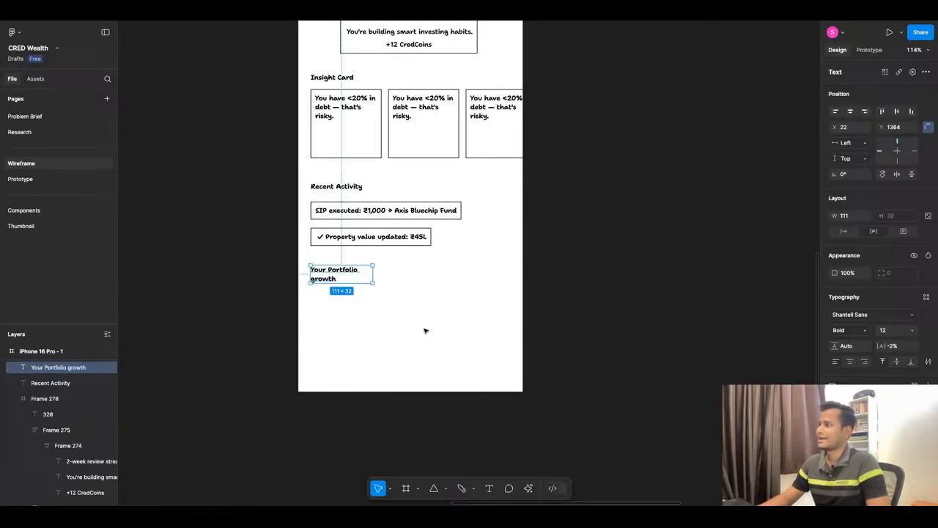
pyautogui.click(849, 235)
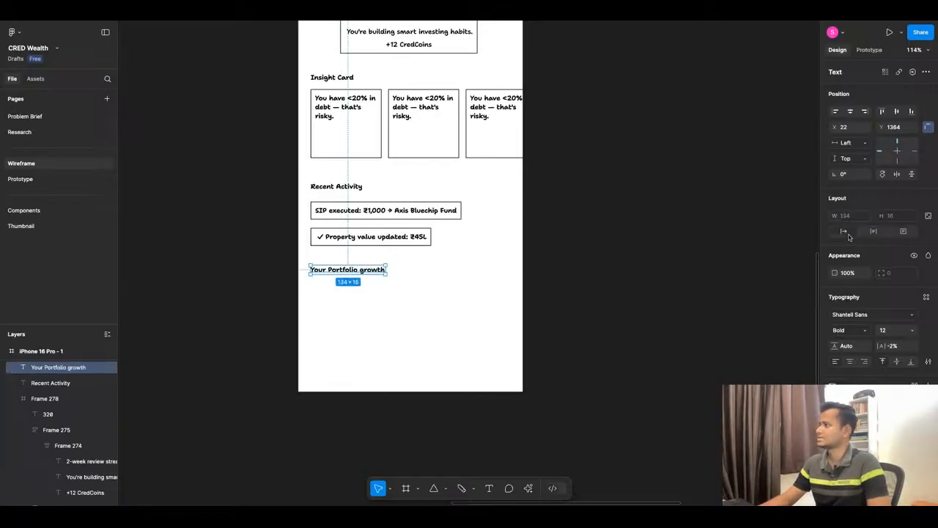
pyautogui.click(629, 287)
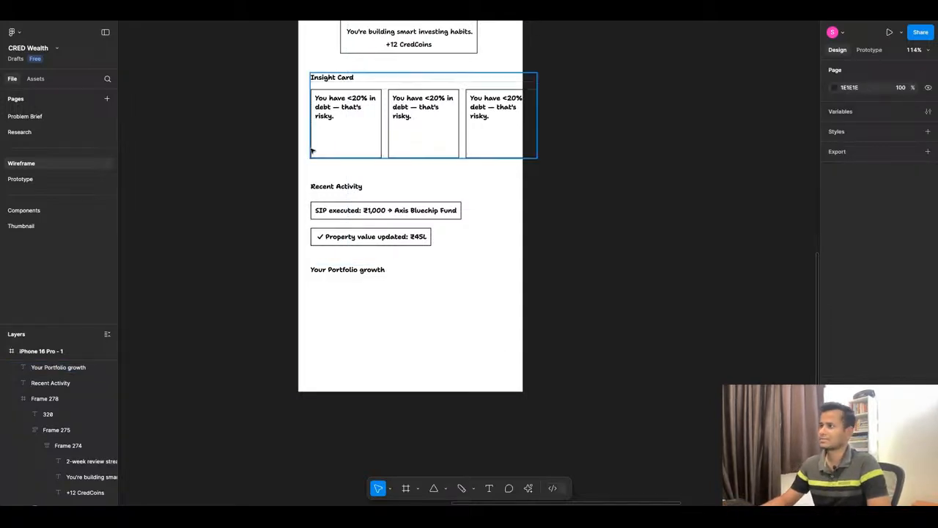
# Copy the Investment Chart from the reference dashboard into the iPhone 16 Pro - 1 frame below the Your Portfolio growth heading, at X 22, Y 1395.
pyautogui.scroll(-5, 351, 152)
pyautogui.scroll(3, 596, 177)
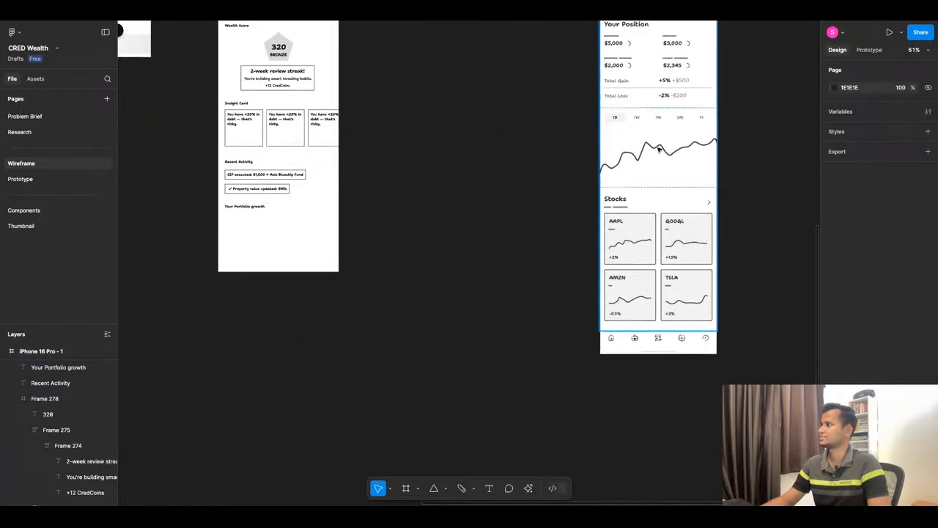
pyautogui.click(659, 149)
pyautogui.click(663, 145)
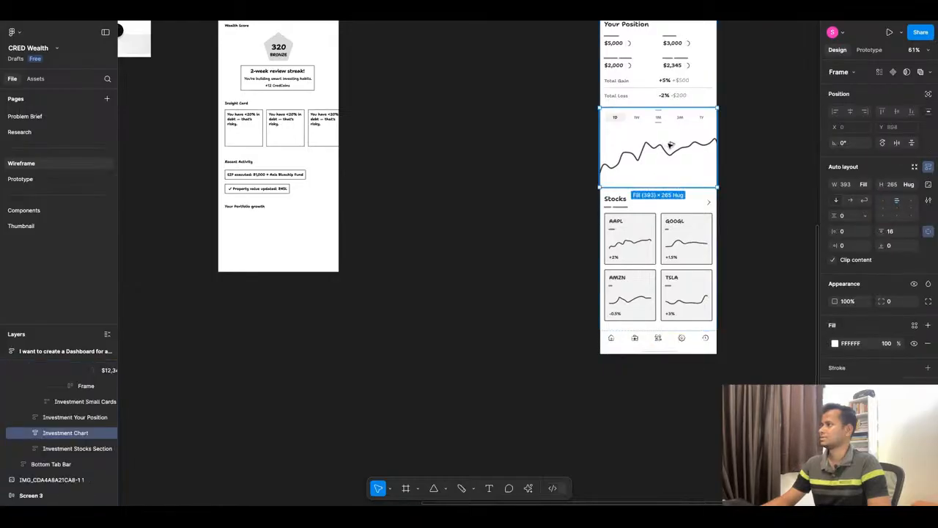
pyautogui.moveTo(669, 146); pyautogui.dragTo(245, 240)
pyautogui.scroll(1, 263, 237)
pyautogui.scroll(4, 263, 236)
pyautogui.scroll(-4, 396, 146)
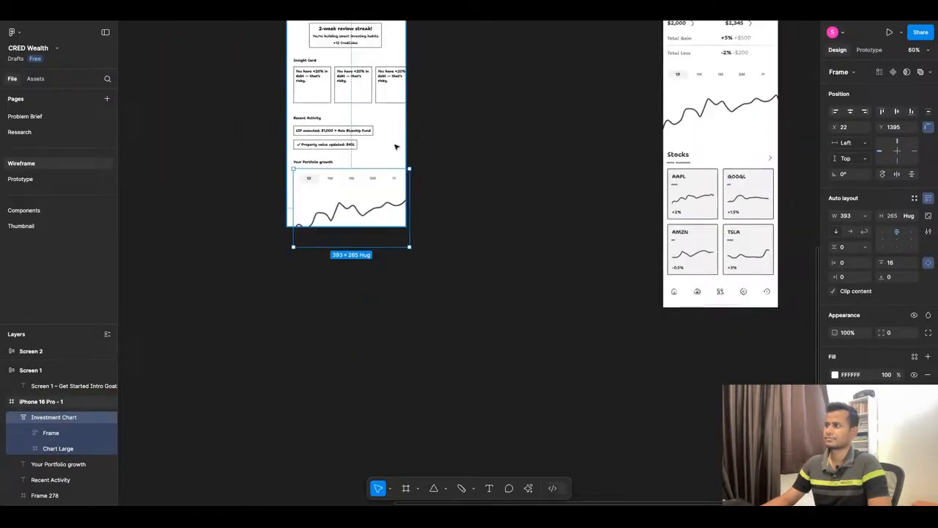
# Extend the iPhone 16 Pro - 1 frame to a height of about 2033 and shrink the chart to about 367 × 247.
pyautogui.click(396, 147)
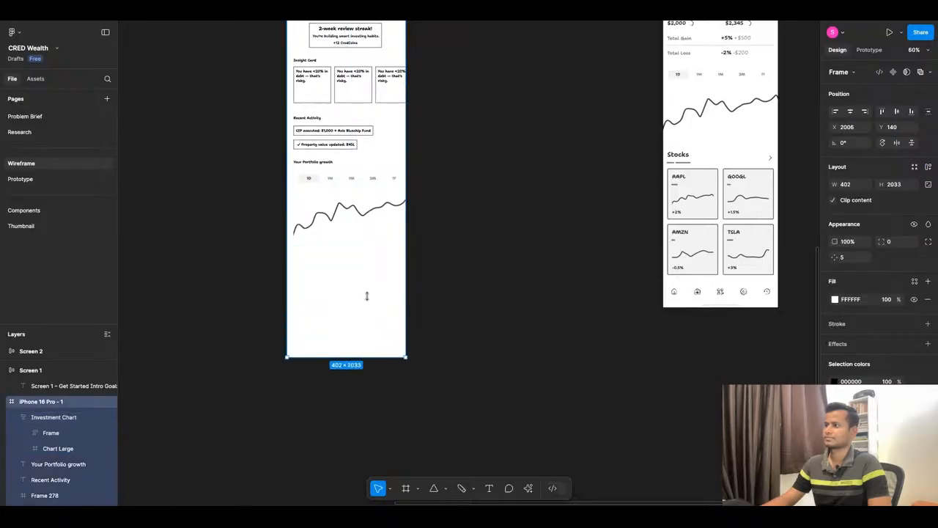
pyautogui.click(390, 202)
pyautogui.moveTo(407, 245); pyautogui.dragTo(410, 247)
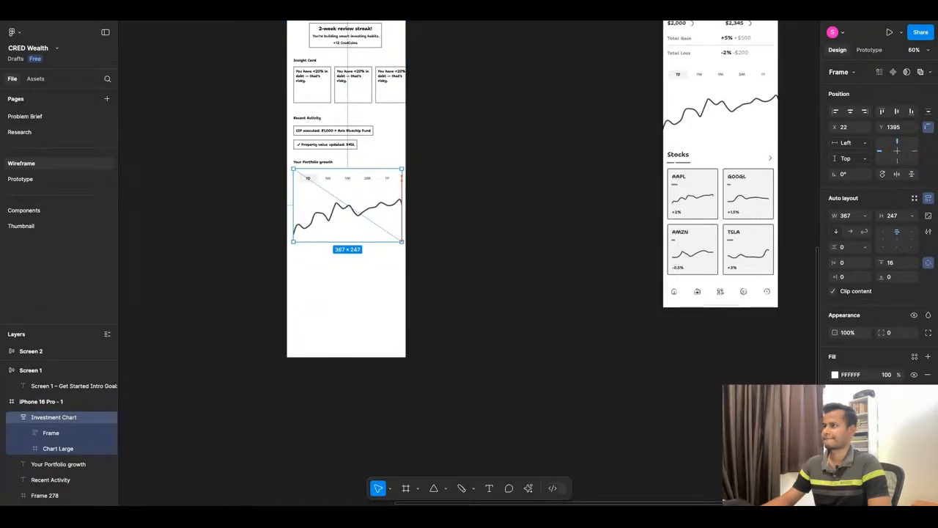
pyautogui.click(378, 259)
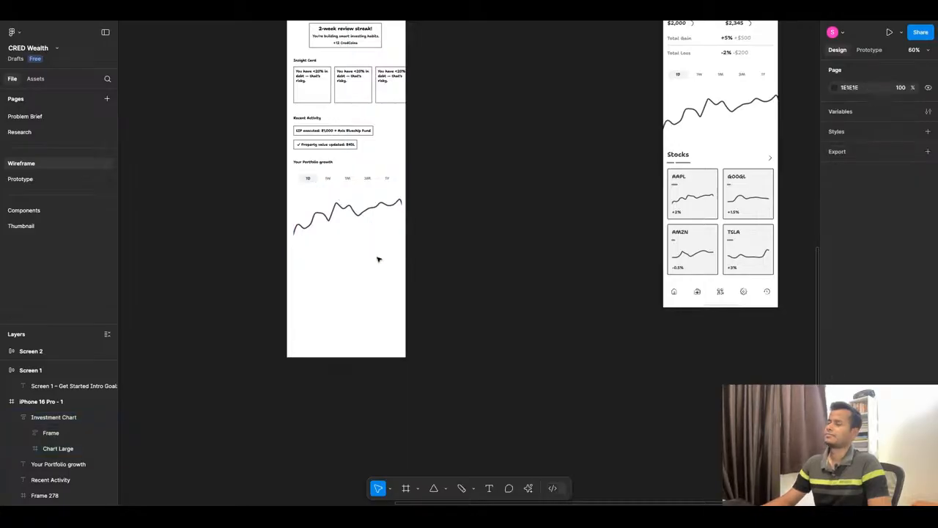
# Extend the heading above the chart to read "Your Portfolio growth over time".
pyautogui.doubleClick(333, 162)
pyautogui.scroll(3, 334, 162)
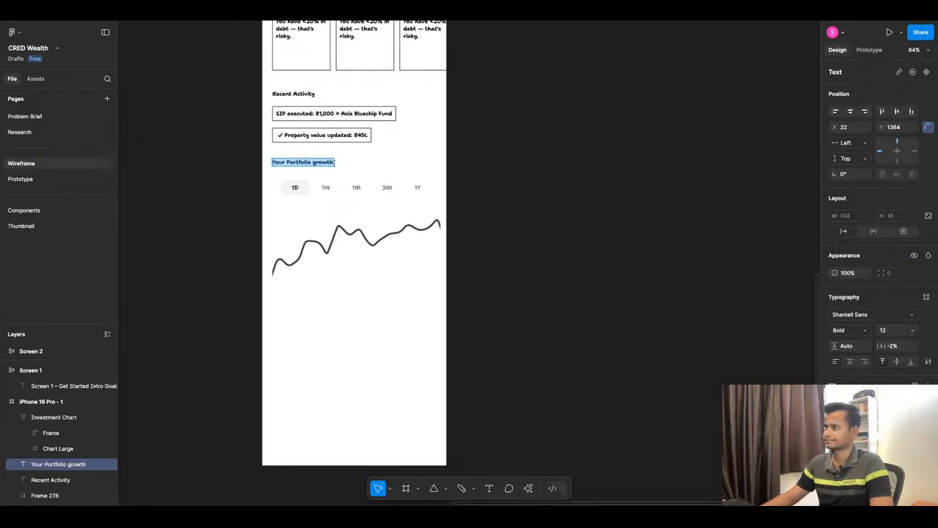
pyautogui.click(334, 162)
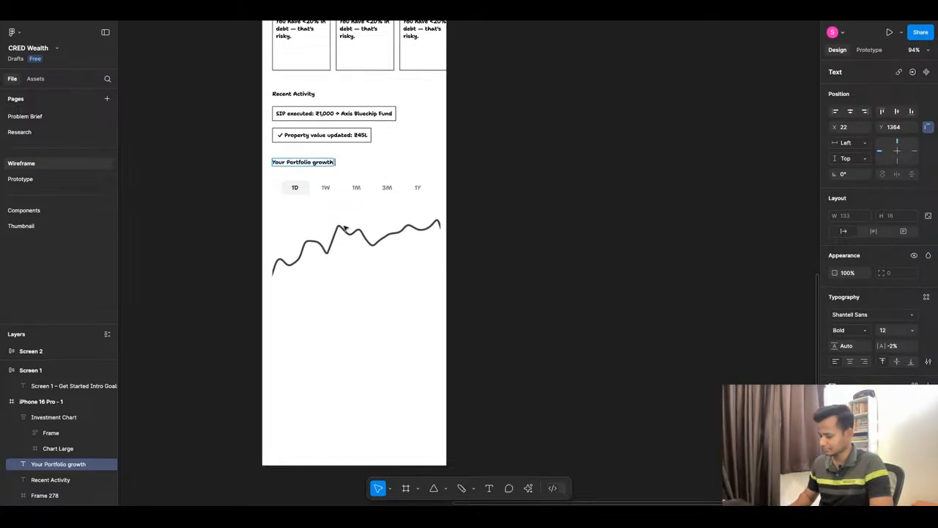
pyautogui.write('over time')
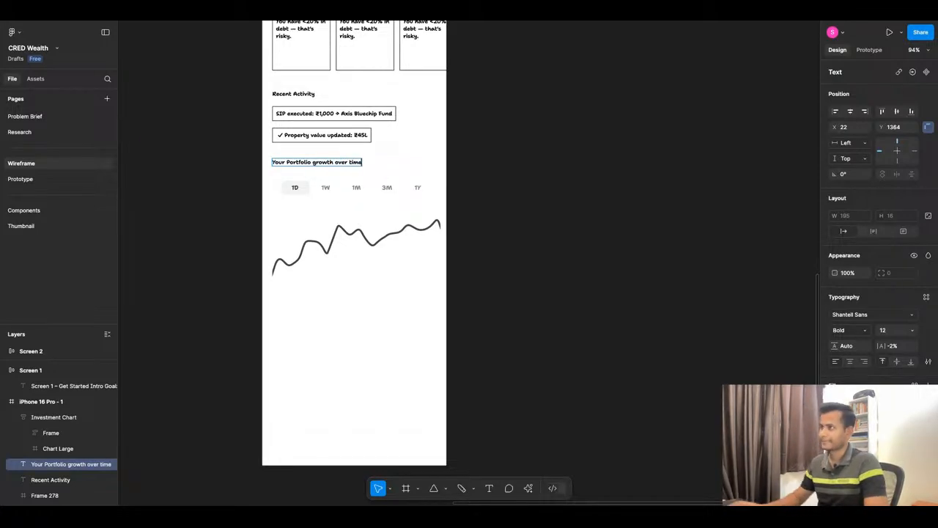
pyautogui.click(555, 220)
pyautogui.click(555, 220)
# Duplicate the Your Portfolio growth over time heading below the chart at Y 1685 and replace its text with "Footer".
pyautogui.scroll(-5, 372, 266)
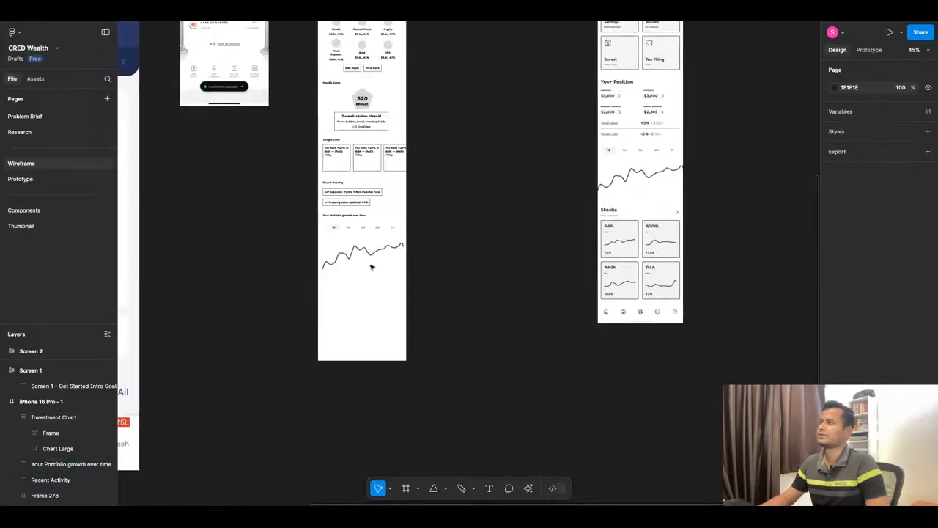
pyautogui.scroll(3, 373, 252)
pyautogui.click(353, 199)
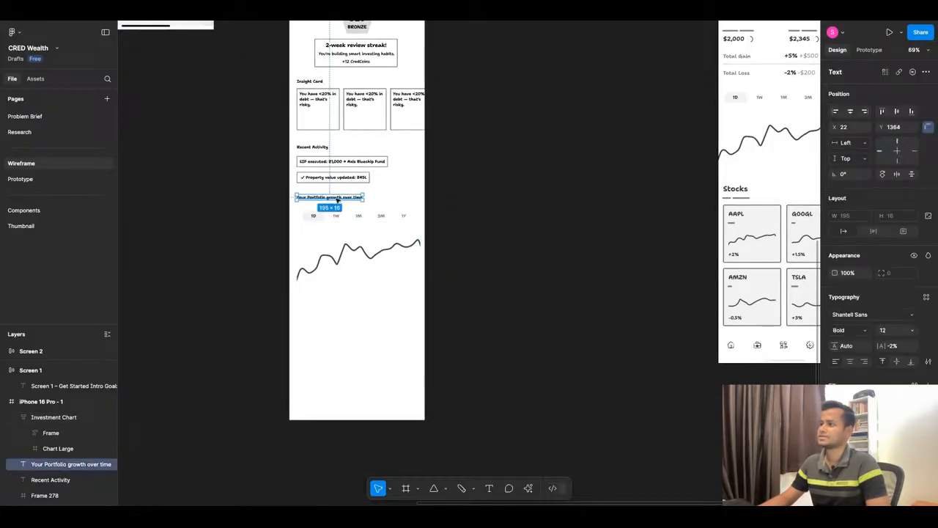
pyautogui.moveTo(338, 199); pyautogui.dragTo(338, 307)
pyautogui.press('Return')
pyautogui.write('Footer')
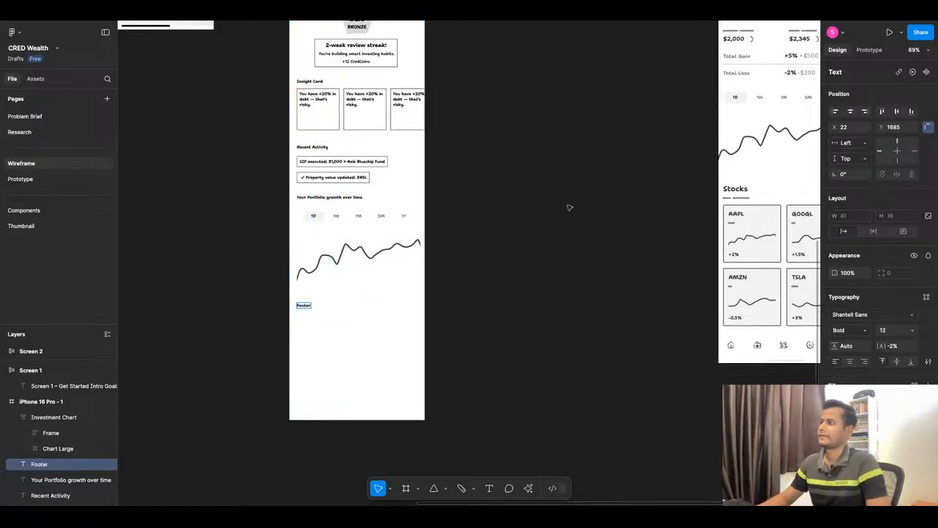
pyautogui.click(570, 207)
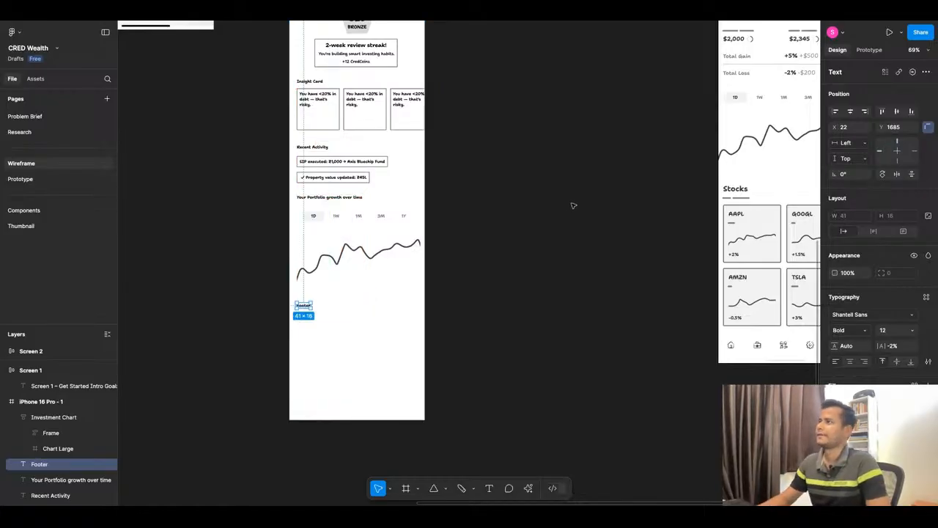
pyautogui.click(573, 206)
# Switch to ChatGPT, copy the footer line "Accounts sync automatically every night at 3:00 a.m.", and return to Figma.
pyautogui.click(455, 22)
pyautogui.scroll(-1, 369, 332)
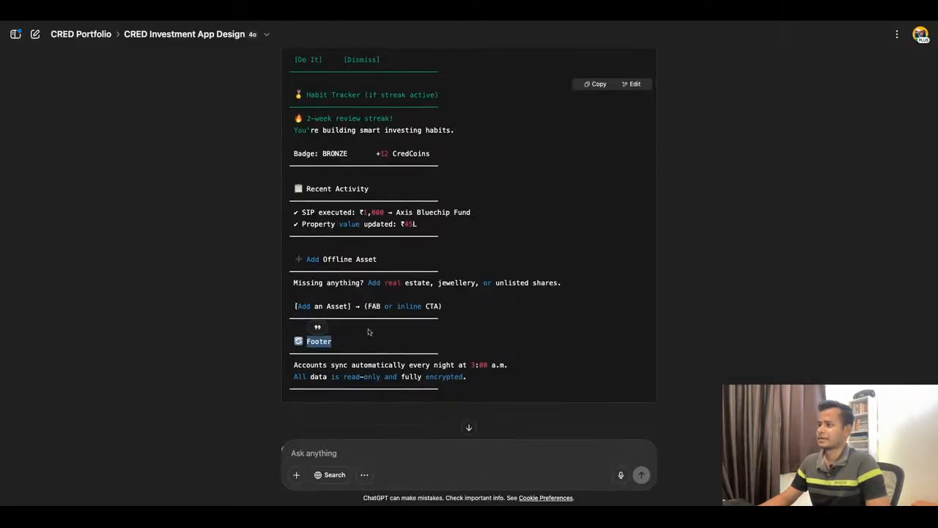
pyautogui.tripleClick(317, 364)
pyautogui.hotkey('ctrl', 'c')
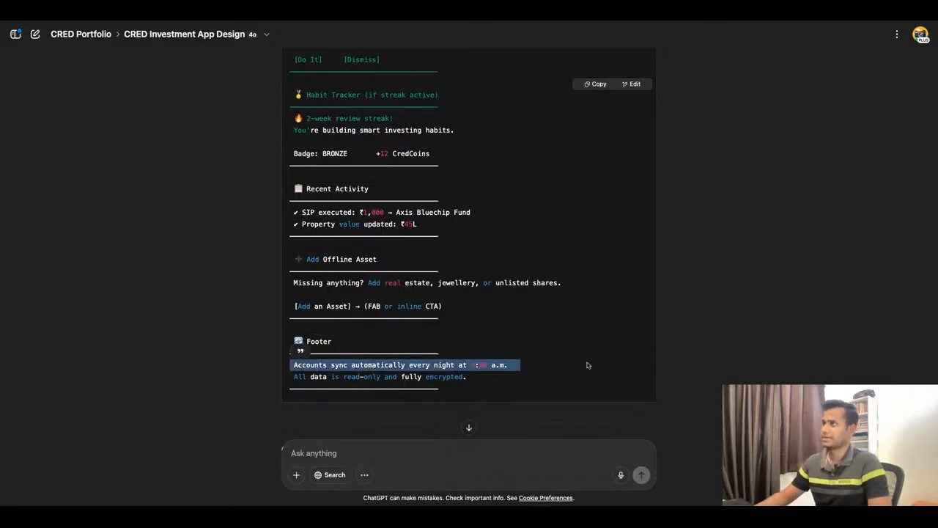
pyautogui.click(354, 24)
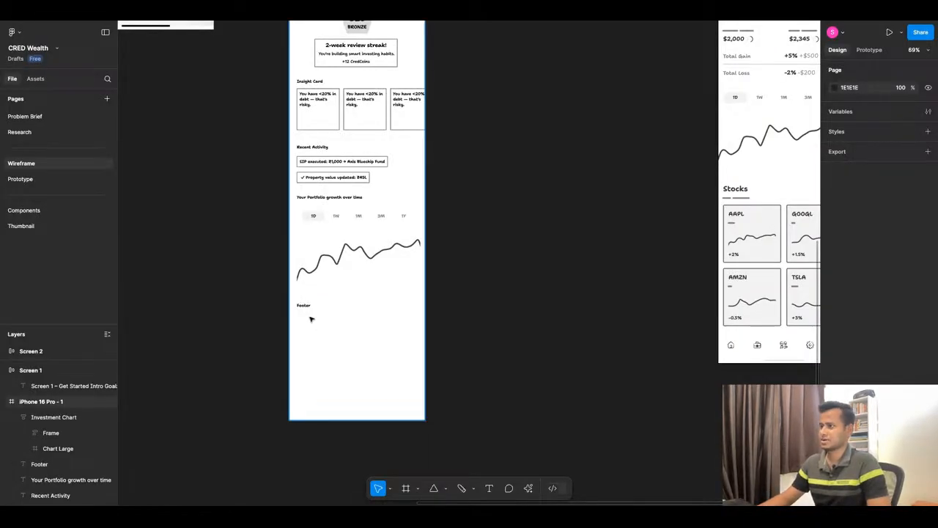
# Duplicate the Footer heading directly below at Y 1708 and replace its text with "Accounts sync automatically every night at 3:00 a.m." on one line.
pyautogui.scroll(3, 311, 319)
pyautogui.scroll(5, 311, 319)
pyautogui.moveTo(303, 291); pyautogui.dragTo(302, 311)
pyautogui.hotkey('ctrl', 'v')
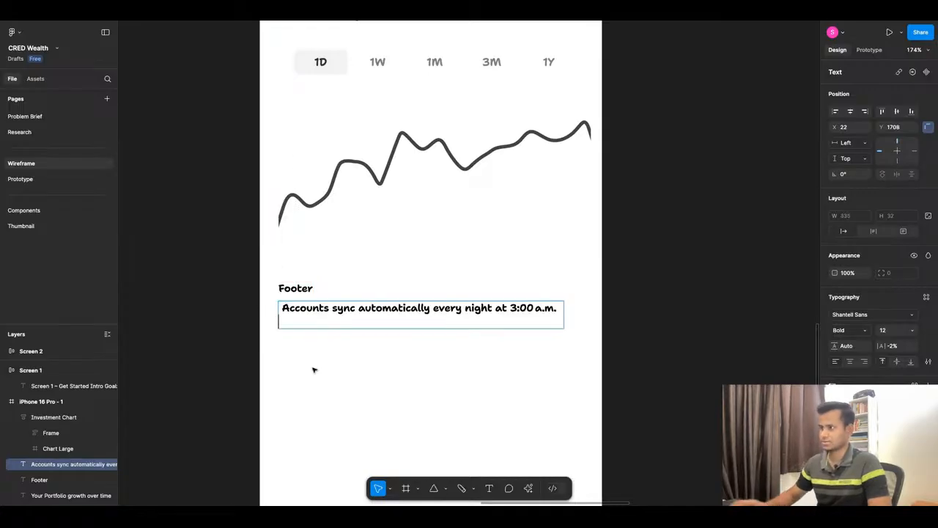
pyautogui.press('BackSpace')
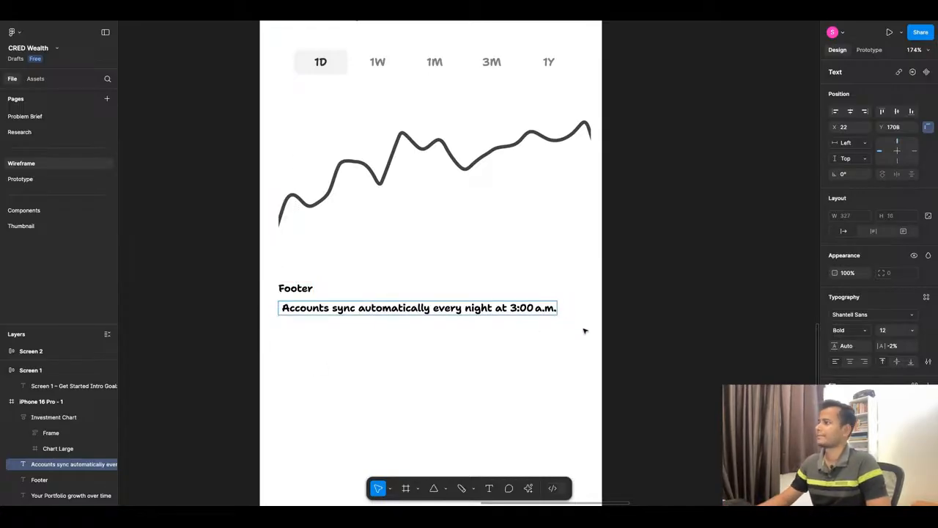
pyautogui.press('Escape')
# Set the font weight of the Accounts sync footer line to Regular.
pyautogui.click(861, 331)
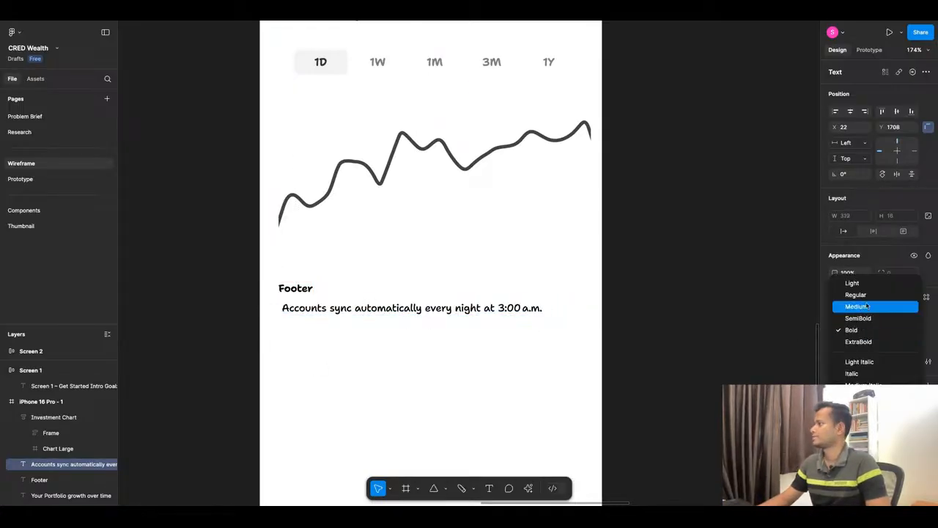
pyautogui.click(867, 306)
pyautogui.click(865, 329)
pyautogui.click(850, 318)
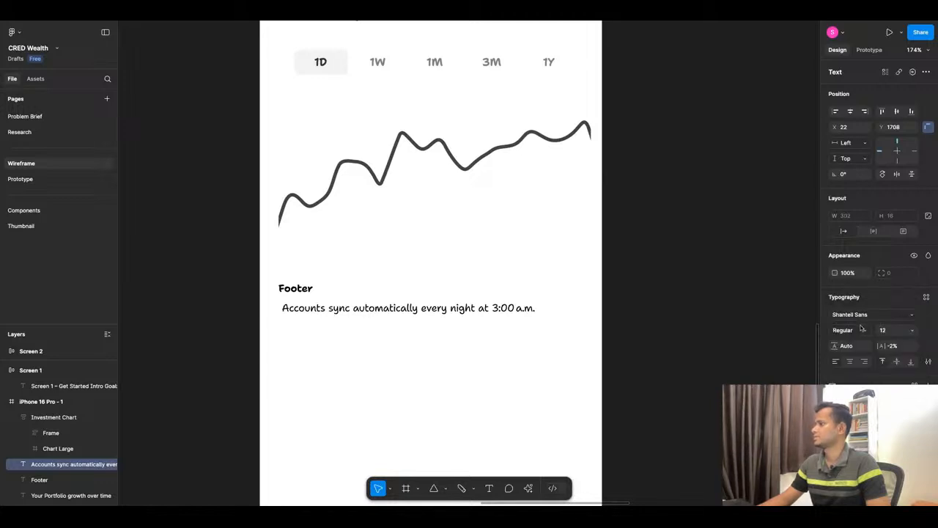
# Switch to ChatGPT, copy the footer line "All data is read-only and fully encrypted.", and return to Figma.
pyautogui.click(486, 21)
pyautogui.hotkey('alt', 'Tab')
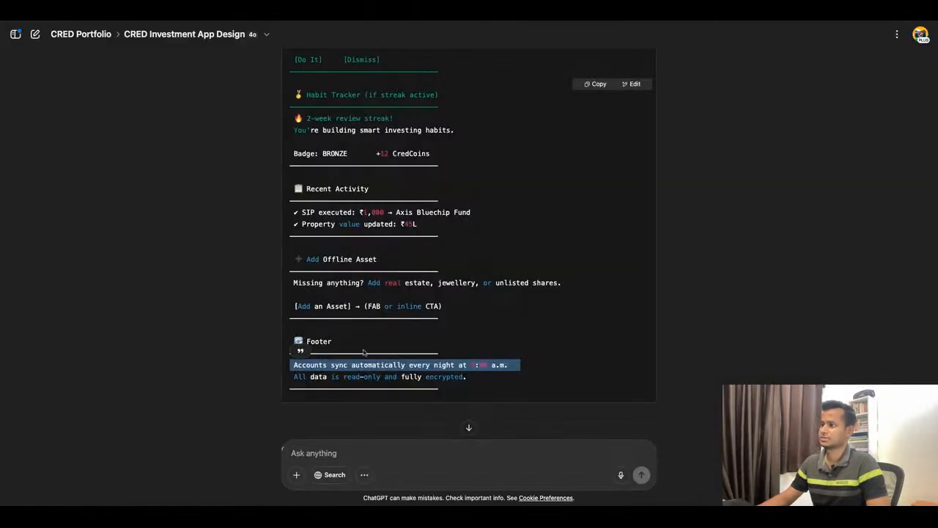
pyautogui.tripleClick(344, 378)
pyautogui.hotkey('ctrl', 'c')
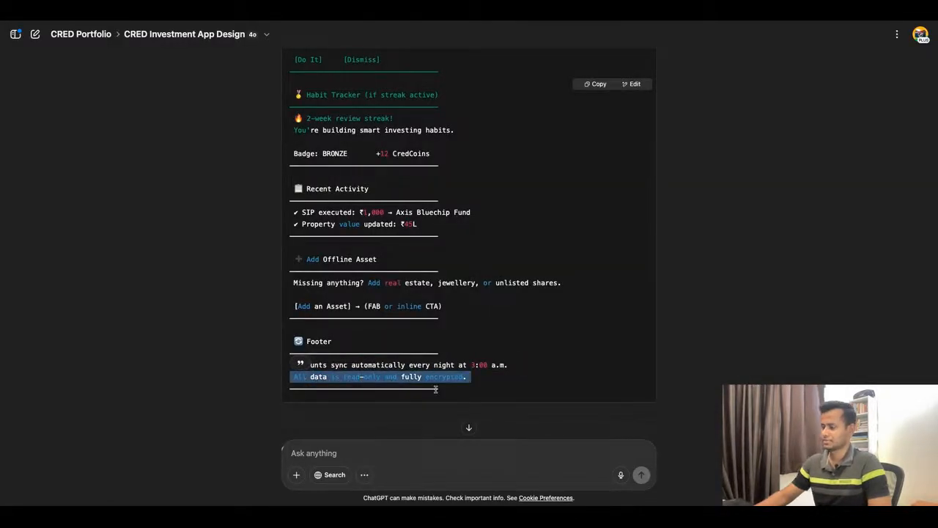
pyautogui.hotkey('alt', 'Tab')
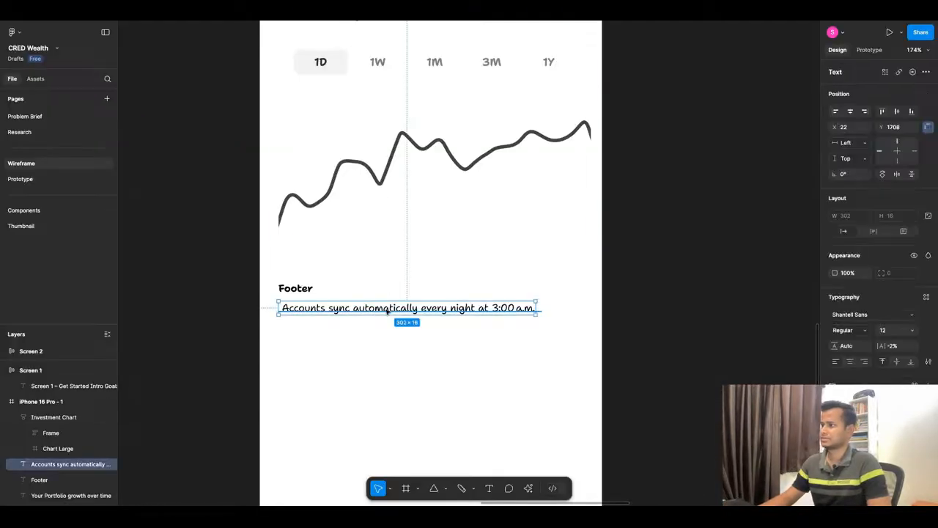
# Duplicate the Accounts sync line directly below at Y 1736 and replace its text with "All data is read-only and fully encrypted." on one line.
pyautogui.moveTo(387, 311); pyautogui.dragTo(388, 334)
pyautogui.press('Return')
pyautogui.hotkey('ctrl', 'v')
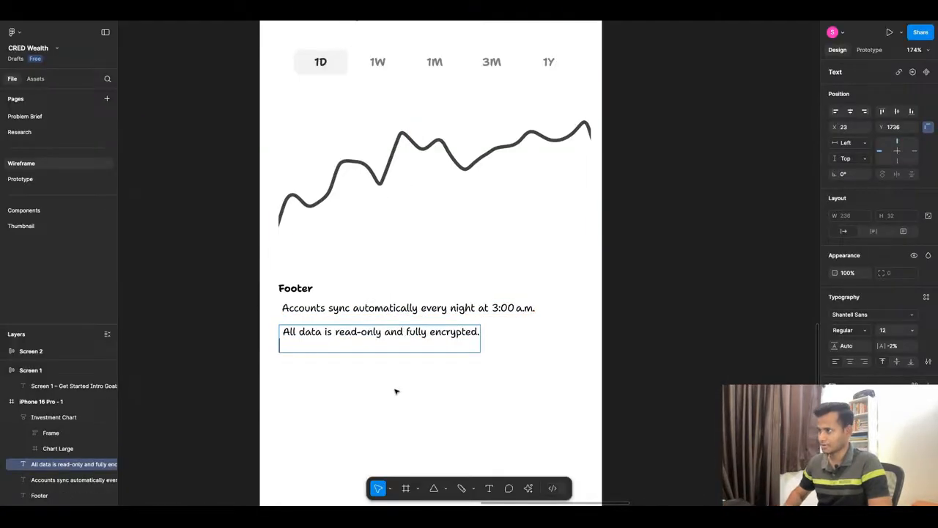
pyautogui.press('Escape')
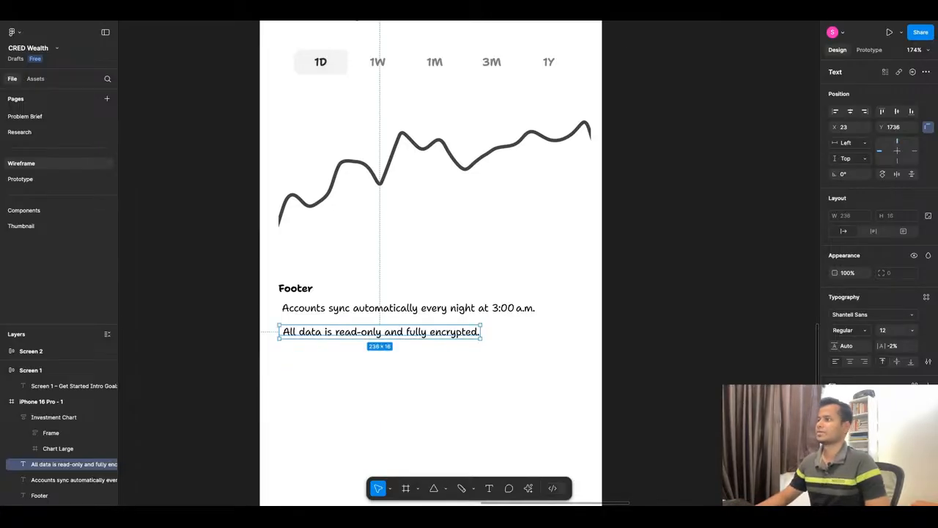
# Shorten the iPhone 16 Pro - 1 frame to a height of 1813 so it ends just below the footer text.
pyautogui.click(514, 256)
pyautogui.scroll(-5, 511, 315)
pyautogui.click(513, 315)
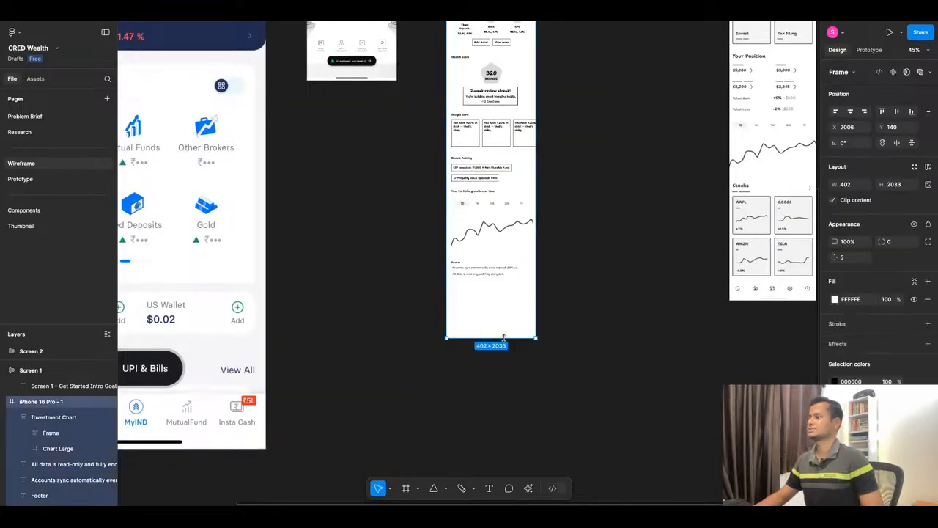
pyautogui.moveTo(504, 338); pyautogui.dragTo(504, 289)
pyautogui.click(420, 377)
pyautogui.scroll(-1, 432, 352)
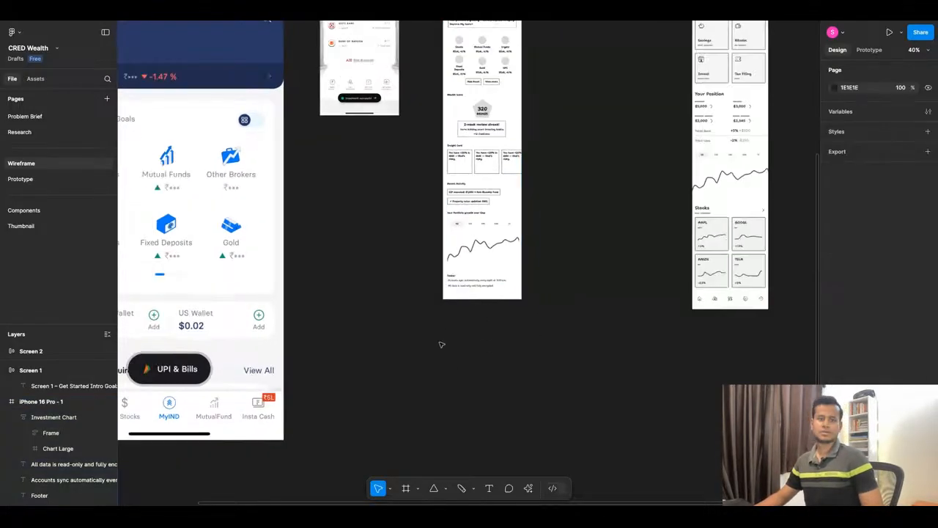
# Preview the dashboard wireframe in the phone prototype view, check its header area, and return to the design file.
pyautogui.scroll(4, 650, 192)
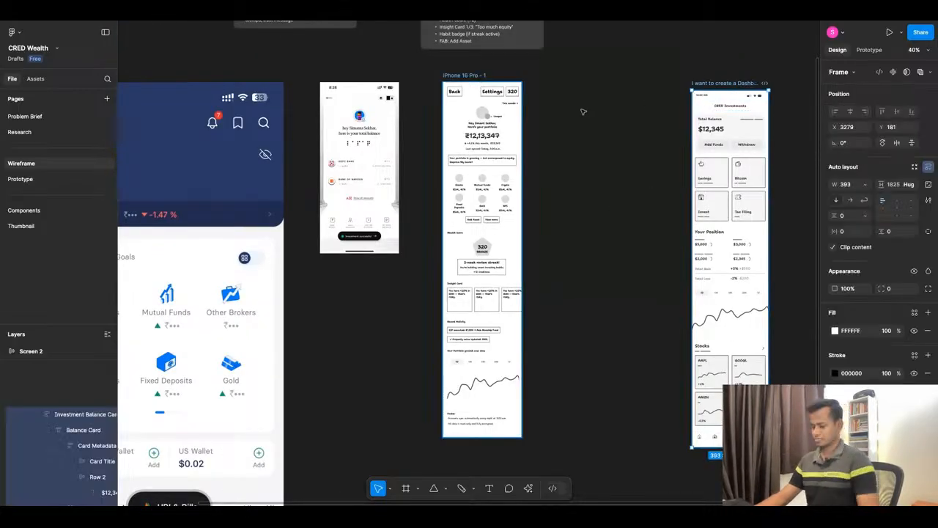
pyautogui.press('super+t')
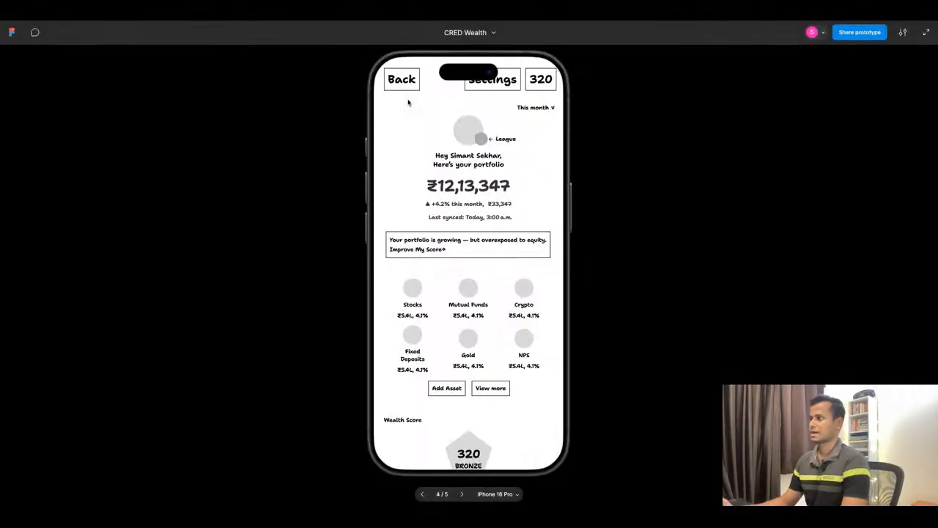
pyautogui.scroll(3, 505, 195)
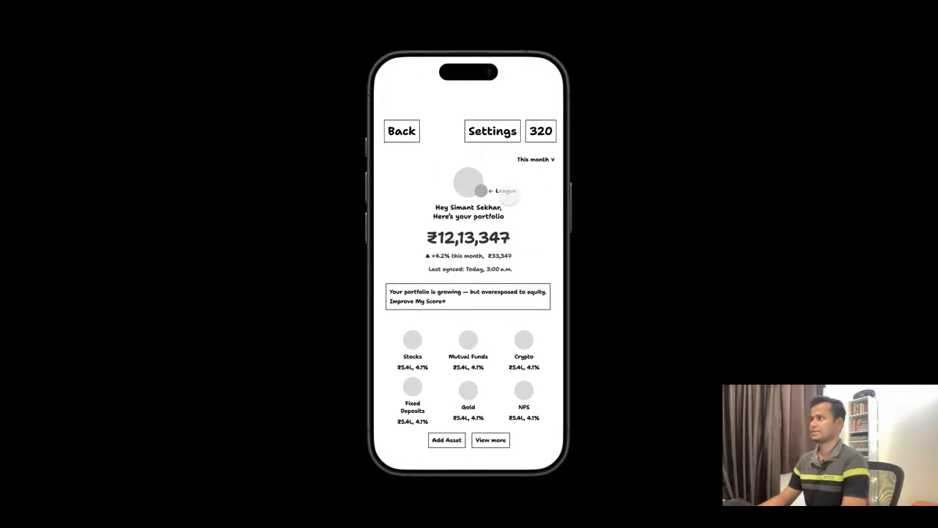
pyautogui.click(366, 20)
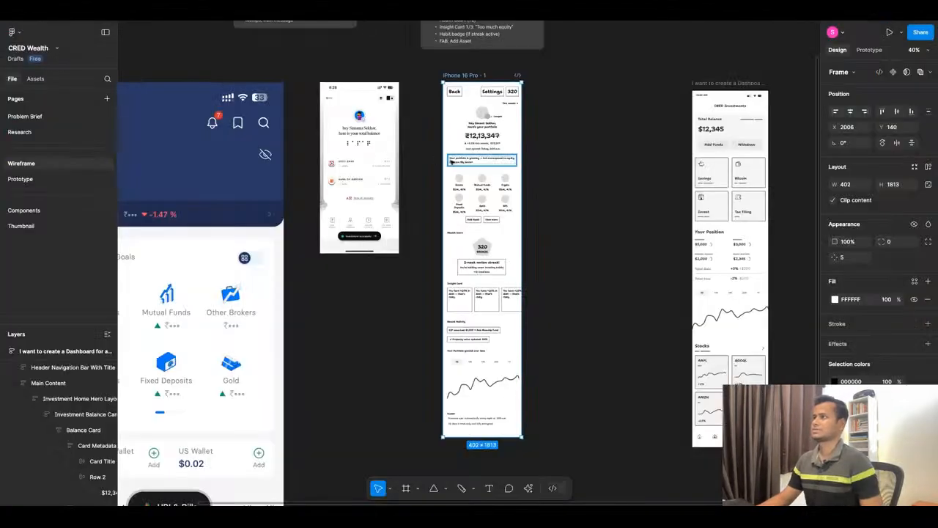
# Try swapping the Settings and 320 boxes in the dashboard header so that Settings sits at the outer edge.
pyautogui.scroll(5, 513, 84)
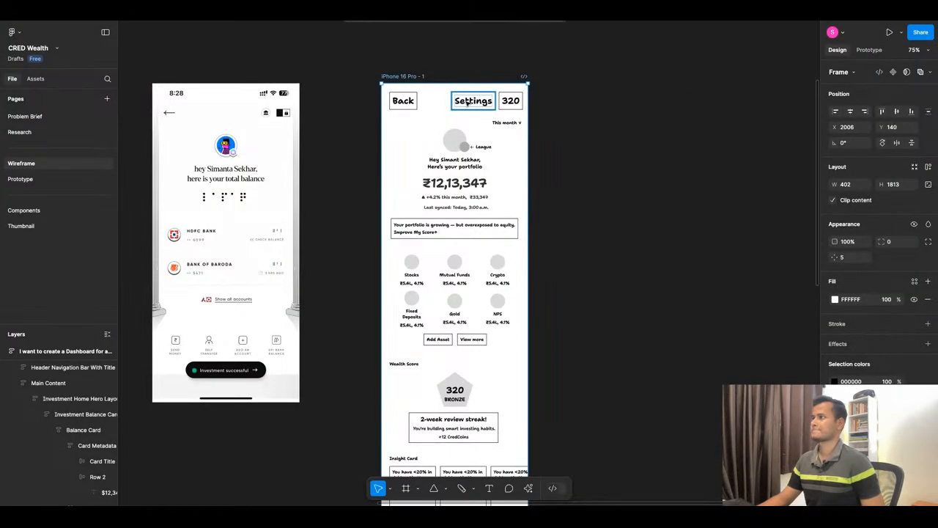
pyautogui.scroll(3, 510, 95)
pyautogui.scroll(2, 507, 103)
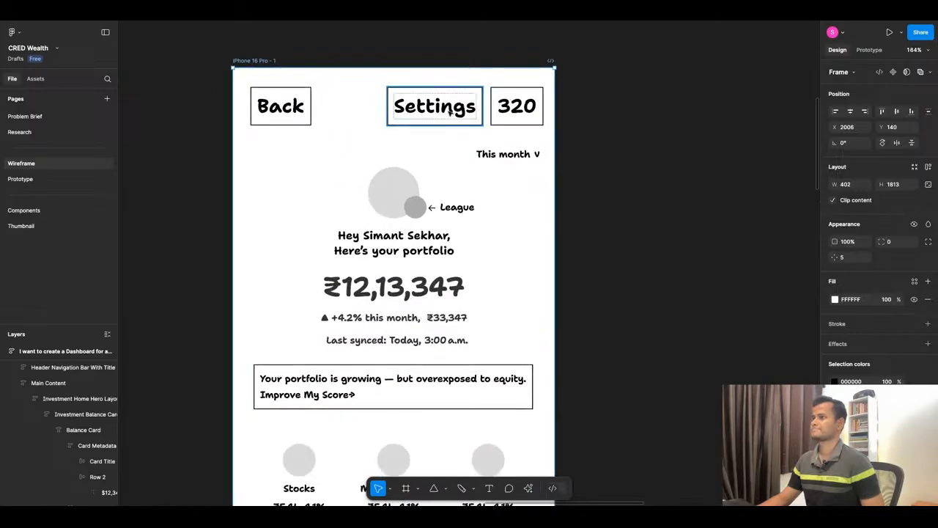
pyautogui.click(498, 111)
pyautogui.keyDown('shift'); pyautogui.click(444, 110); pyautogui.keyUp('shift')
pyautogui.moveTo(517, 108); pyautogui.dragTo(469, 114)
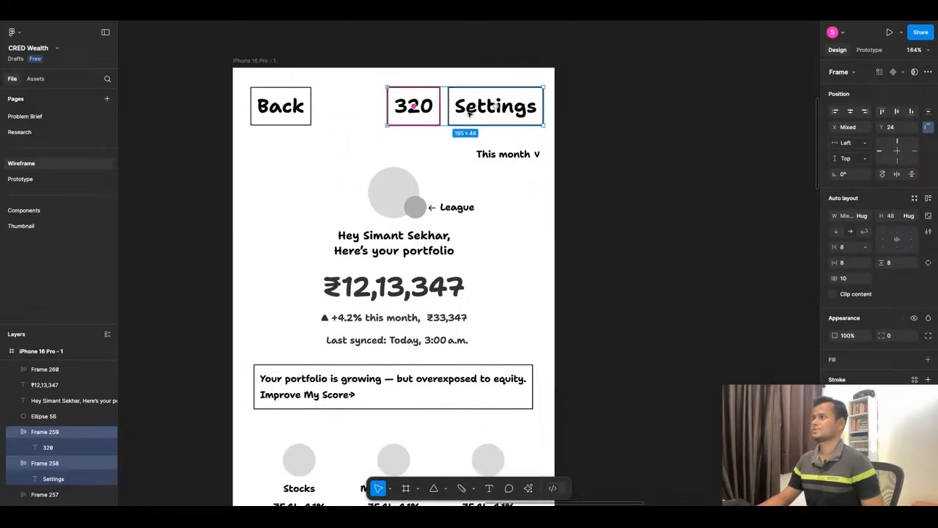
pyautogui.click(577, 128)
# Check the swapped header boxes in the prototype preview, return to the design file, and undo the swap.
pyautogui.click(455, 14)
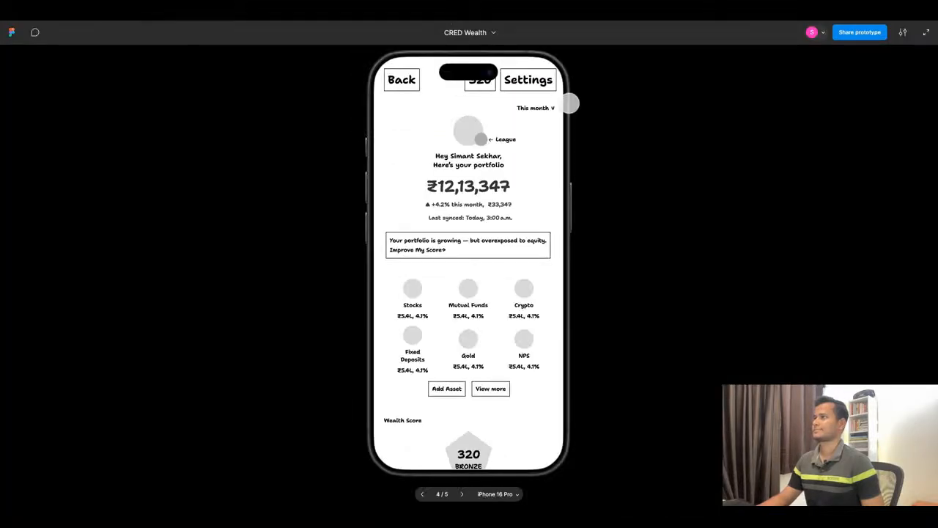
pyautogui.click(353, 14)
pyautogui.press('super+z')
pyautogui.press('super+z')
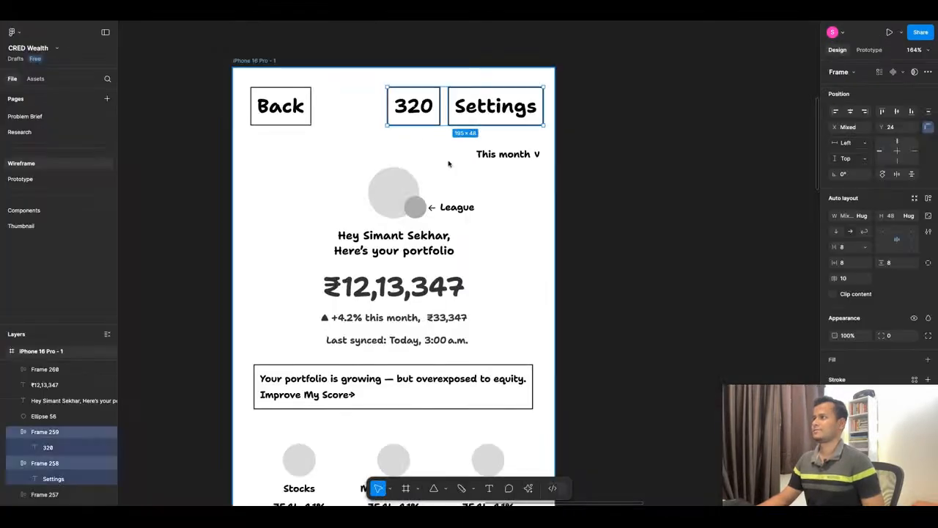
pyautogui.click(351, 156)
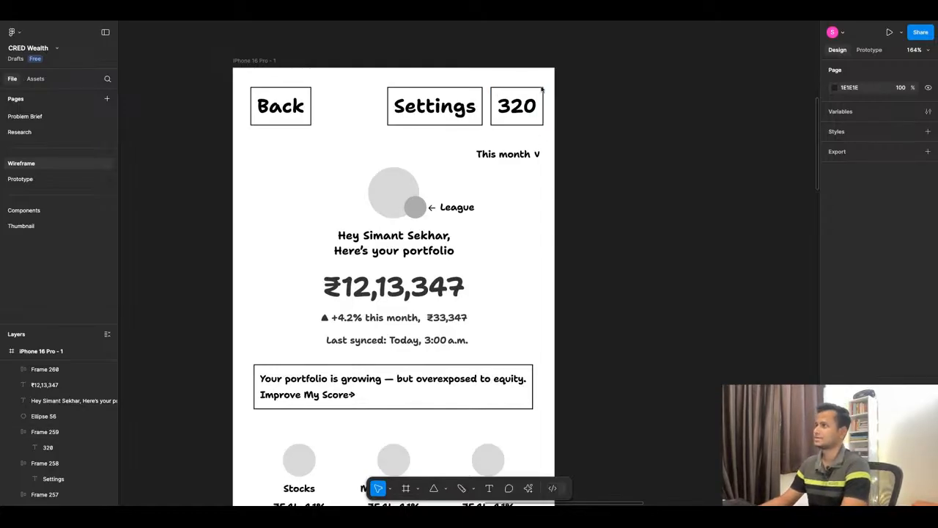
# Try moving the This month dropdown out of the dashboard frame onto the canvas by cutting and pasting, and undo it.
pyautogui.scroll(-2, 501, 195)
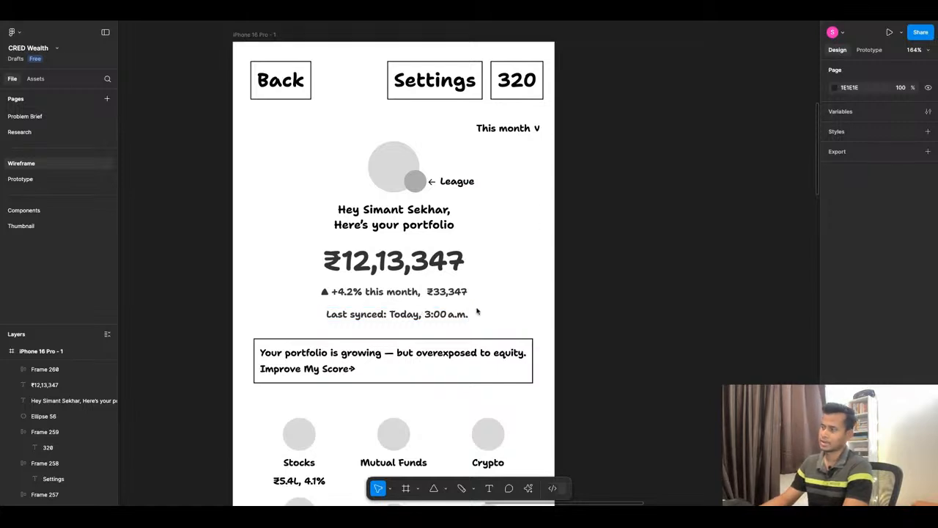
pyautogui.scroll(-1, 477, 312)
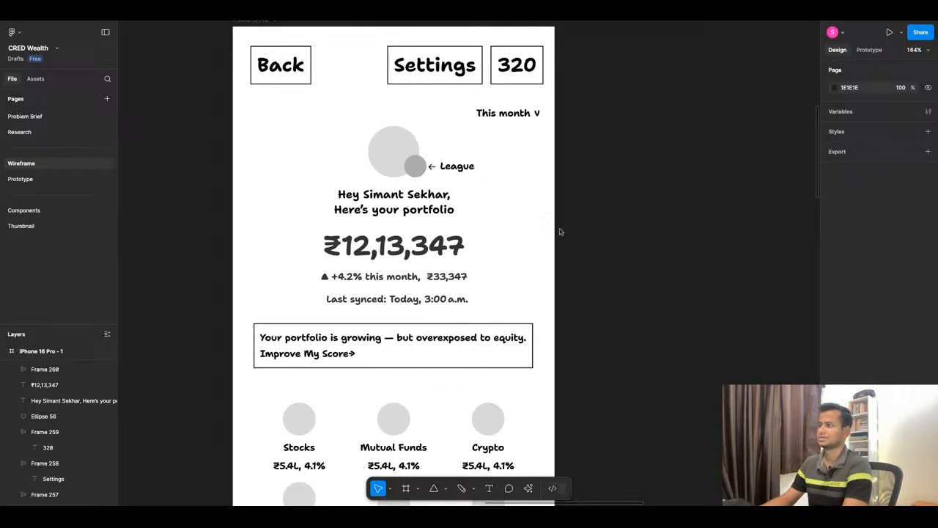
pyautogui.moveTo(464, 98); pyautogui.dragTo(605, 159)
pyautogui.click(596, 140)
pyautogui.click(522, 115)
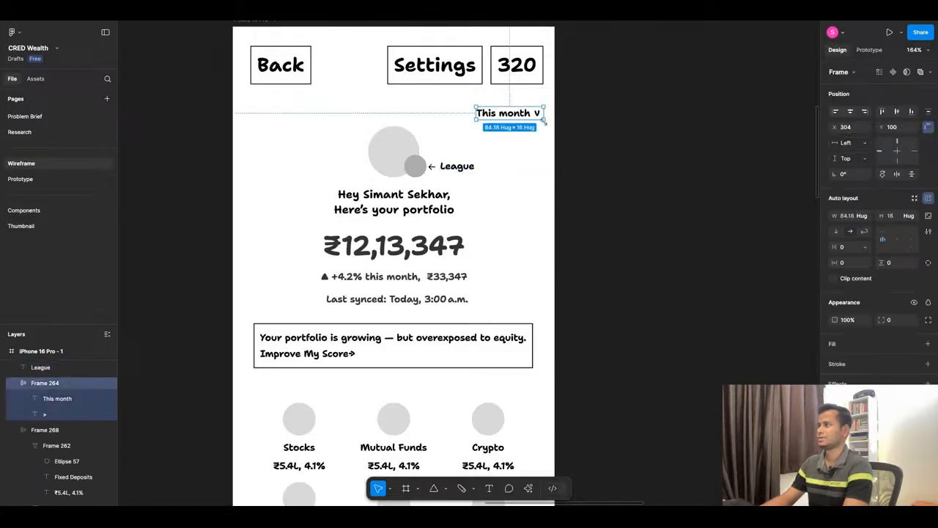
pyautogui.hotkey('ctrl', 'x')
pyautogui.hotkey('ctrl', 'v')
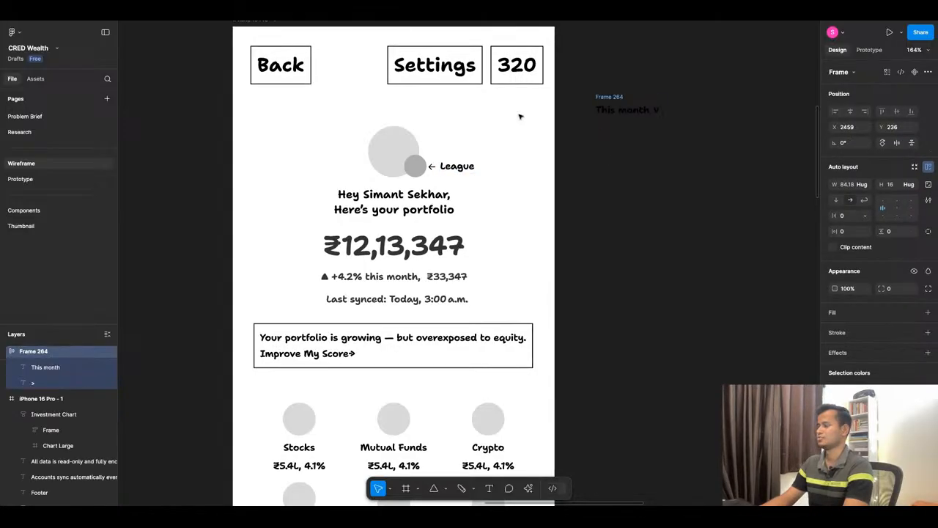
pyautogui.hotkey('ctrl', 'z')
pyautogui.hotkey('ctrl', 'z')
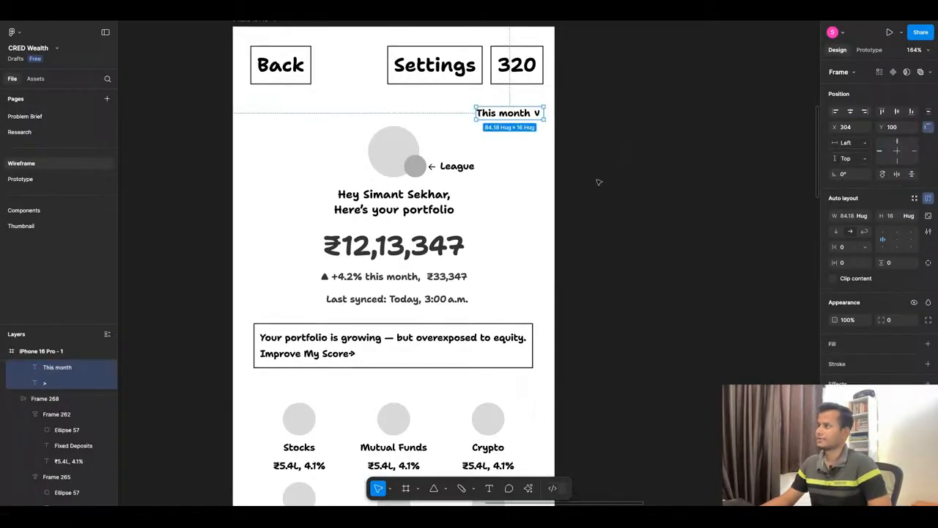
pyautogui.click(599, 182)
# Review the dashboard wireframe from the portfolio header through the insight banner and asset grid to the Wealth Score section.
pyautogui.scroll(-1, 564, 178)
pyautogui.scroll(-1, 558, 176)
pyautogui.scroll(-3, 413, 249)
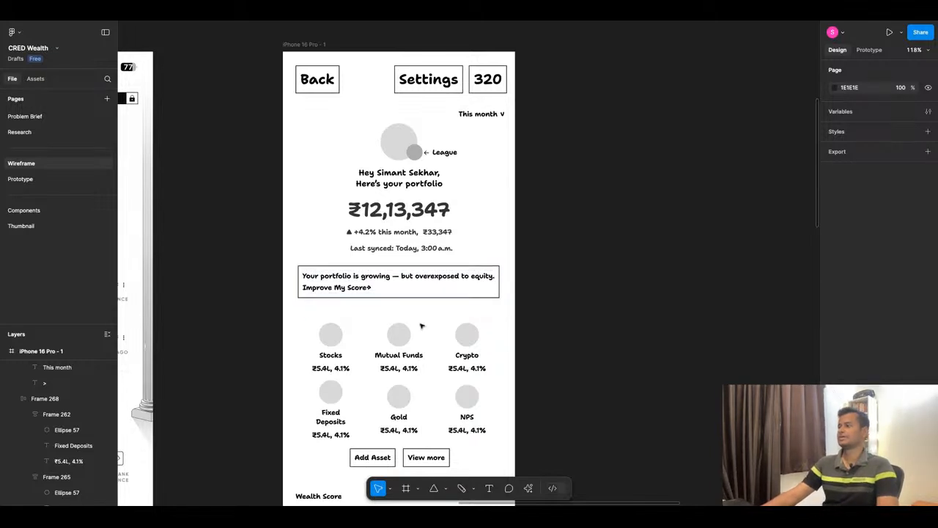
pyautogui.scroll(-1, 425, 315)
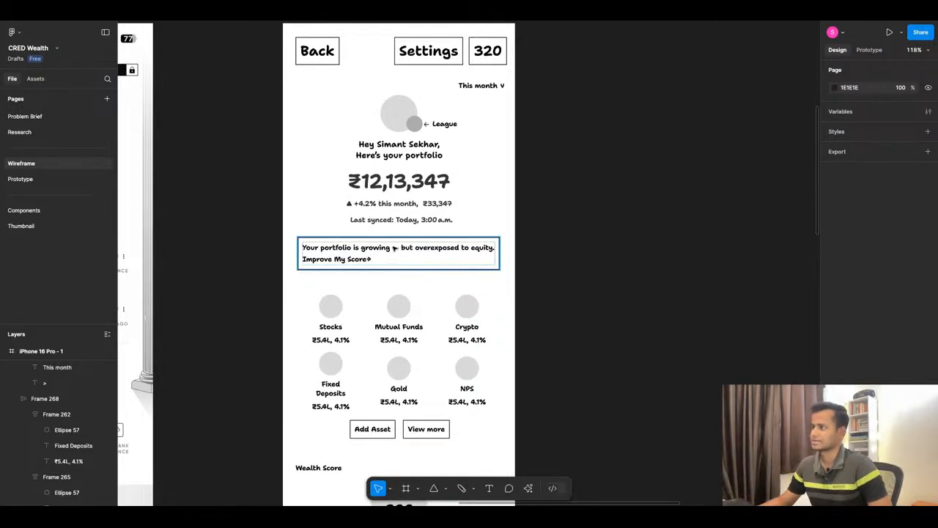
pyautogui.scroll(-6, 394, 249)
pyautogui.scroll(2, 367, 252)
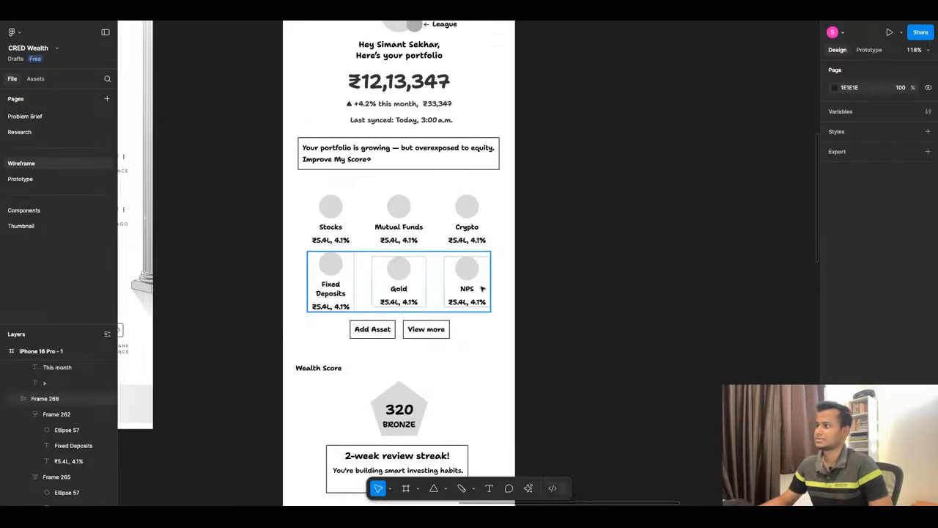
pyautogui.scroll(-1, 435, 327)
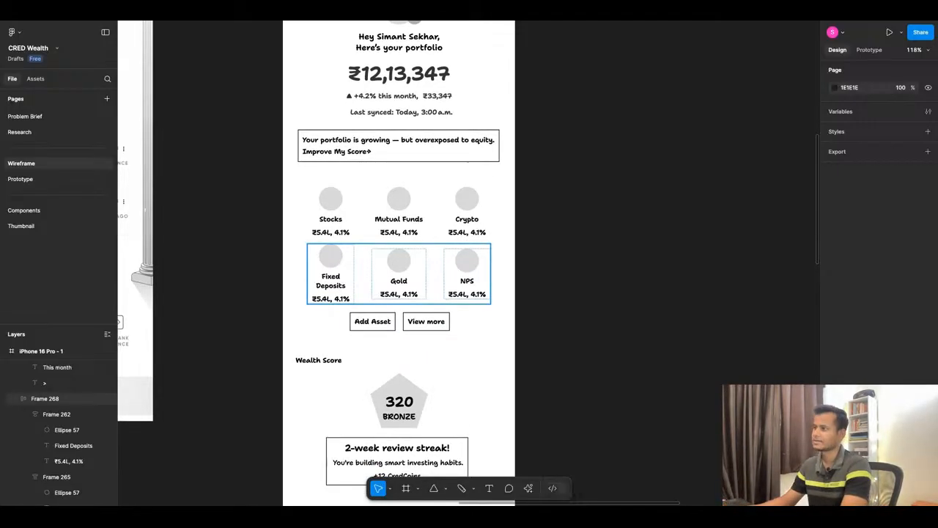
pyautogui.scroll(-4, 523, 327)
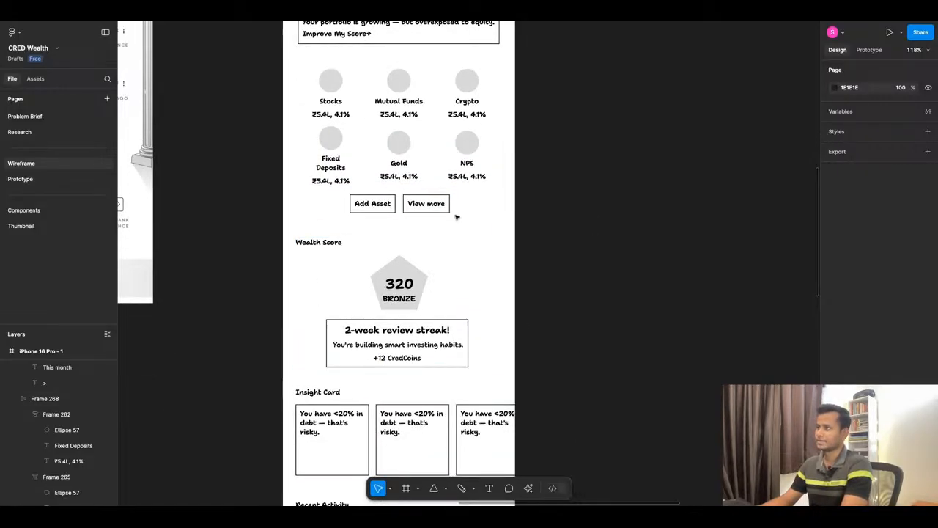
pyautogui.scroll(-1, 501, 333)
pyautogui.scroll(-1, 501, 332)
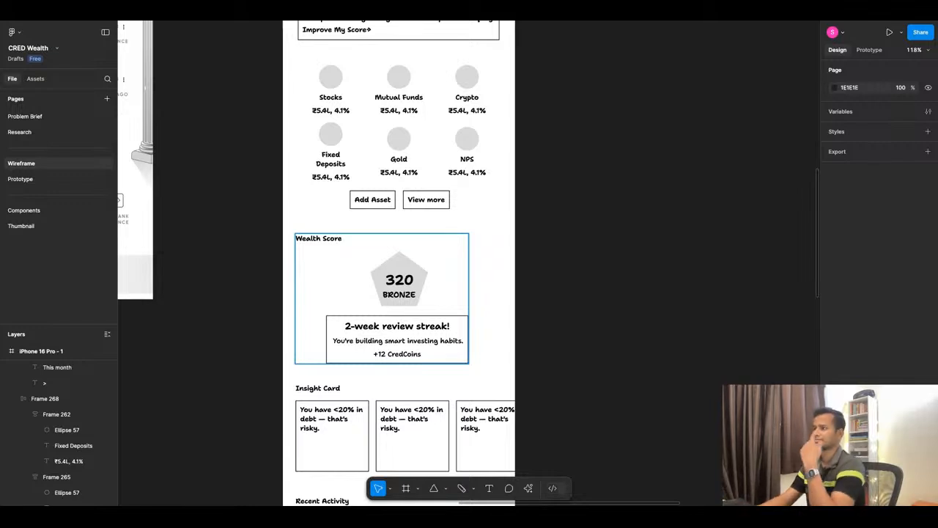
# Ungroup the frame that holds the Wealth Score heading, pentagon badge and review streak card.
pyautogui.rightClick(405, 292)
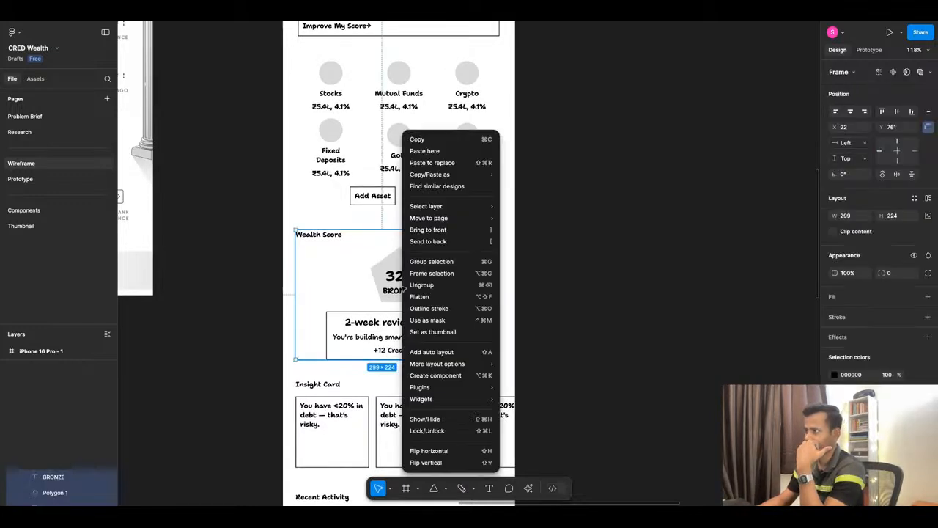
pyautogui.click(422, 285)
pyautogui.click(554, 272)
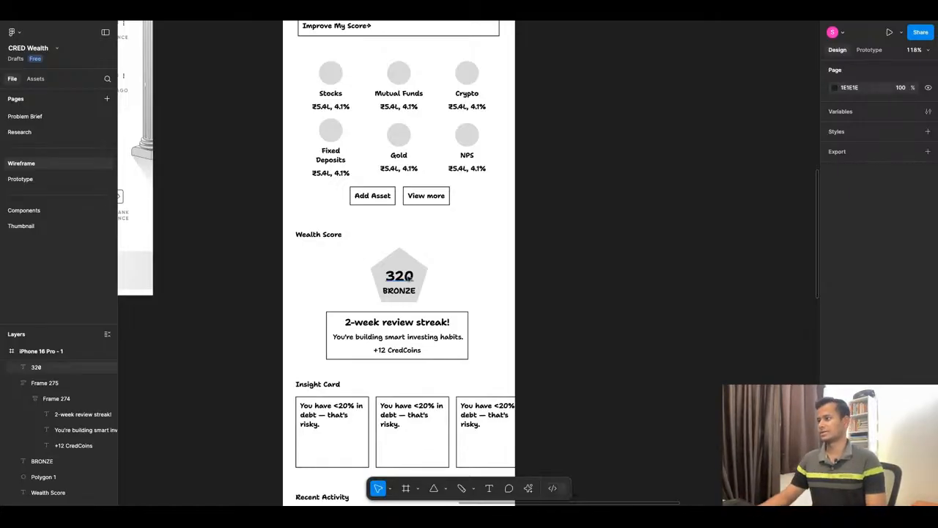
# Review the lower dashboard sections from the Wealth Score badge through Insight Card and Recent Activity to the portfolio growth chart.
pyautogui.scroll(-1, 398, 282)
pyautogui.scroll(-5, 388, 322)
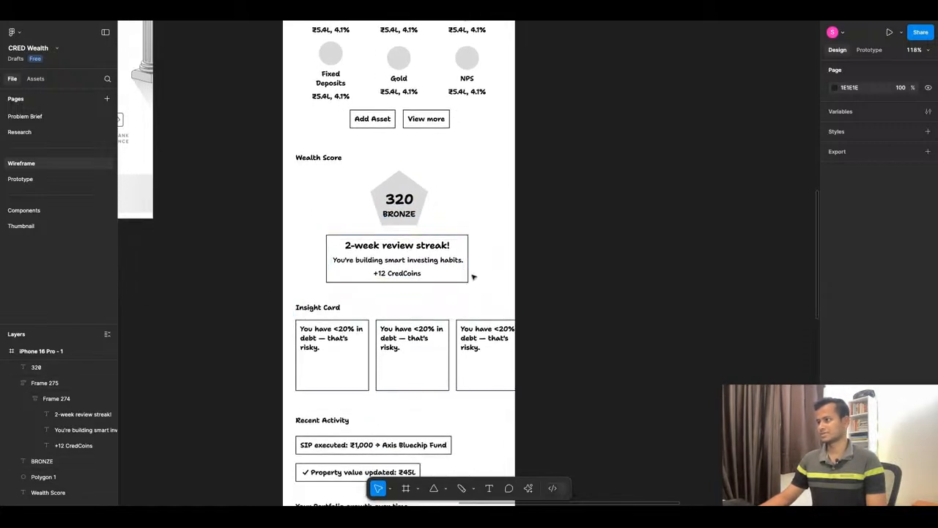
pyautogui.scroll(-1, 469, 256)
pyautogui.scroll(-2, 450, 281)
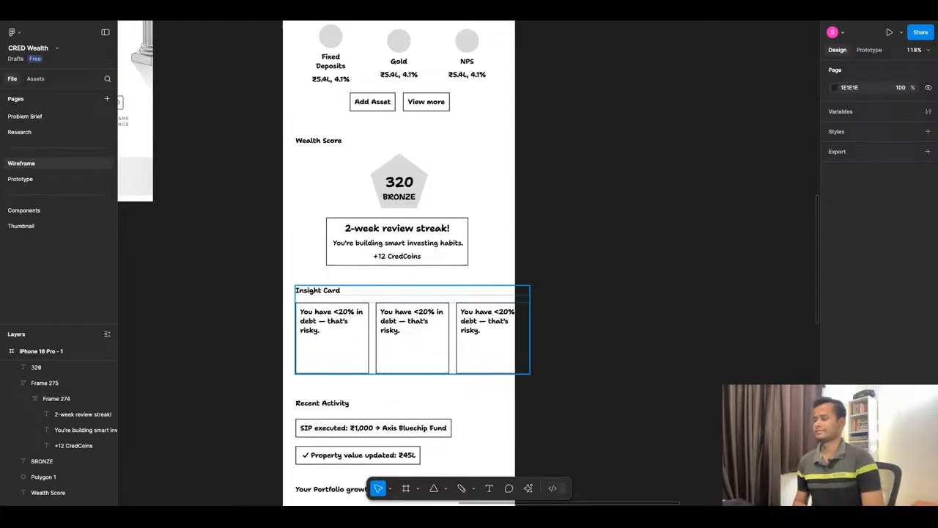
pyautogui.scroll(-2, 399, 264)
pyautogui.scroll(-5, 391, 241)
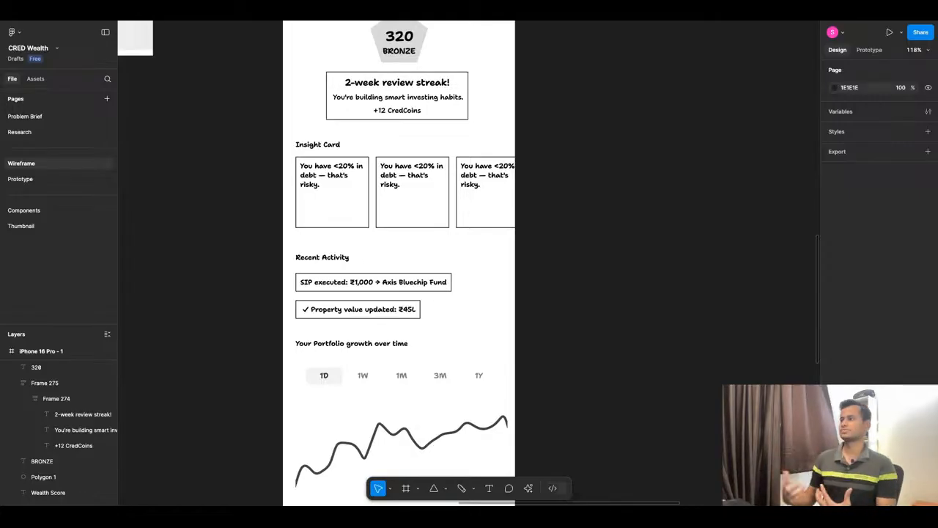
pyautogui.scroll(-1, 388, 287)
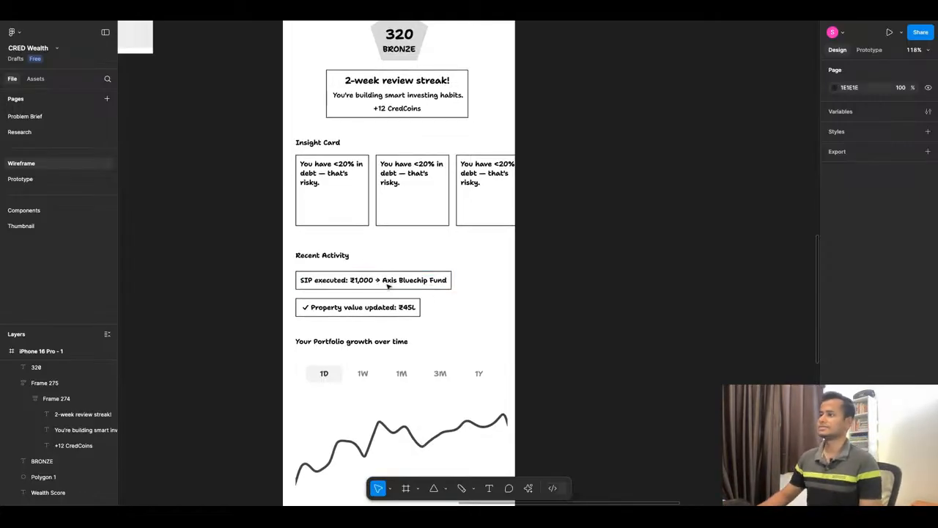
pyautogui.scroll(-2, 366, 292)
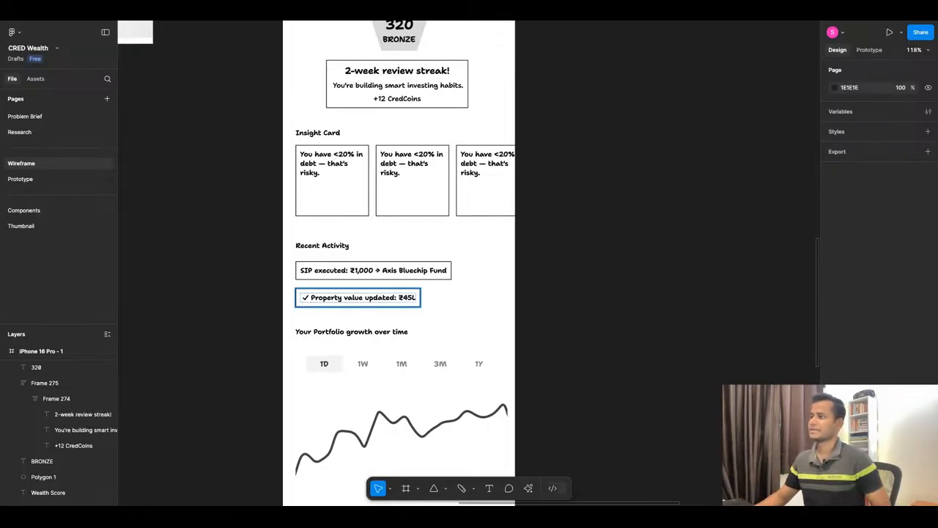
# Extend the dashboard frame downward to a height of about 2129 to make room for another section.
pyautogui.scroll(-5, 425, 248)
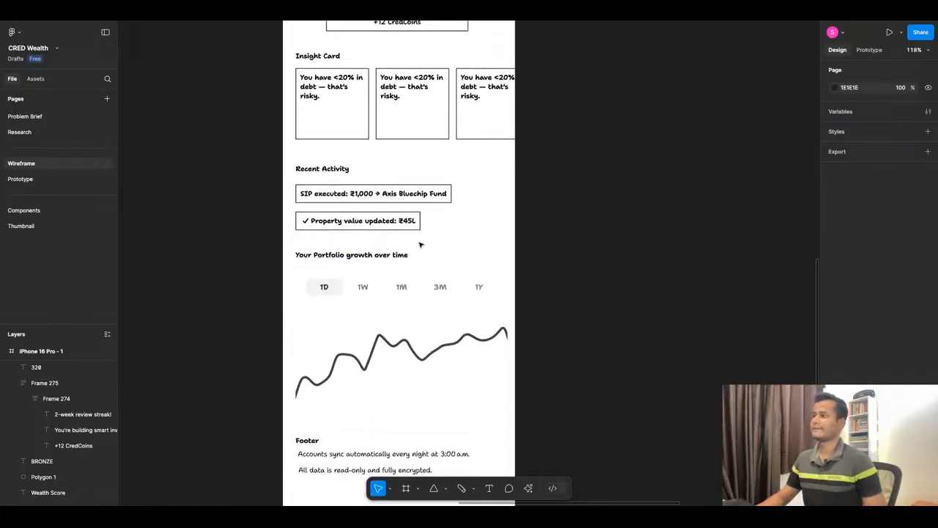
pyautogui.scroll(-3, 420, 245)
pyautogui.scroll(-5, 406, 236)
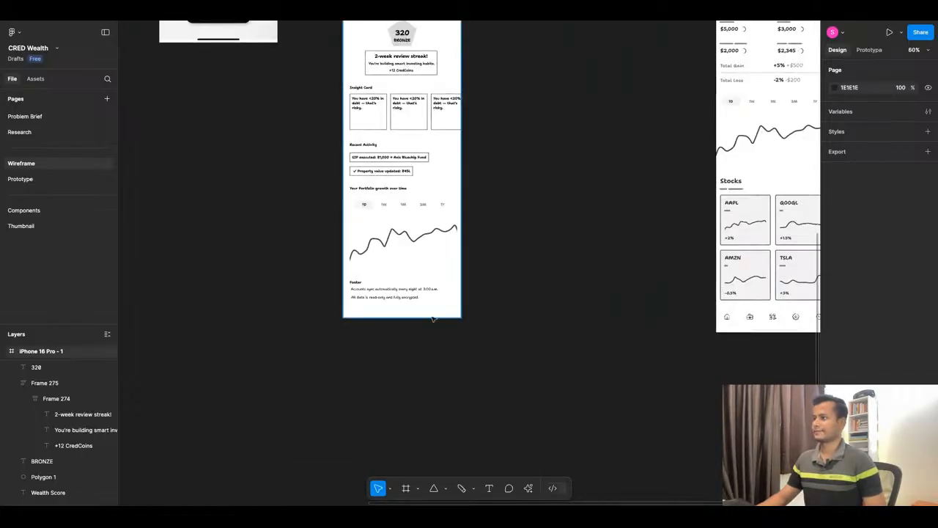
pyautogui.click(432, 316)
pyautogui.moveTo(432, 318); pyautogui.dragTo(432, 410)
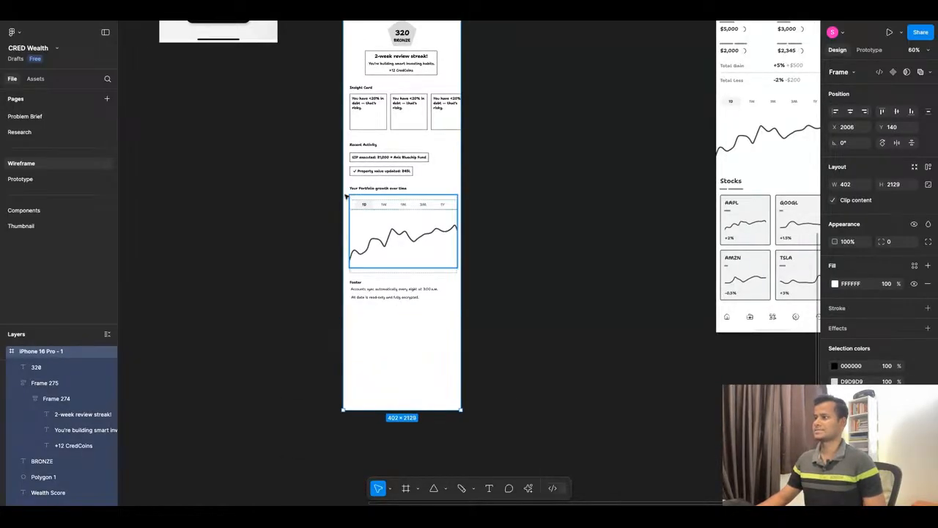
# Move the portfolio growth heading, chart and Footer text down together, leaving a gap below Recent Activity.
pyautogui.click(326, 185)
pyautogui.moveTo(326, 185); pyautogui.dragTo(525, 342)
pyautogui.moveTo(409, 238); pyautogui.dragTo(400, 296)
# Duplicate the Recent Activity heading with its two activity cards and stack both copies in the gap below Insight Card.
pyautogui.moveTo(341, 139); pyautogui.dragTo(500, 216)
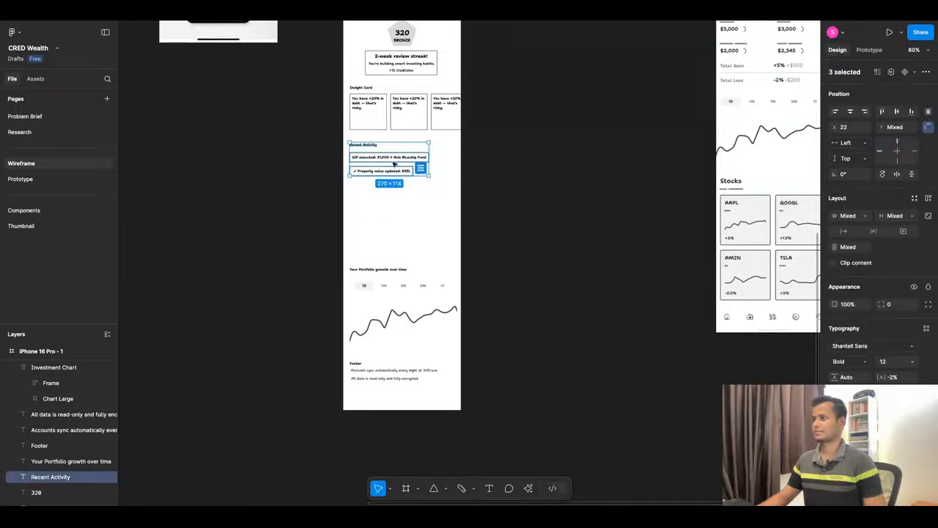
pyautogui.scroll(5, 395, 164)
pyautogui.moveTo(394, 164); pyautogui.dragTo(381, 196)
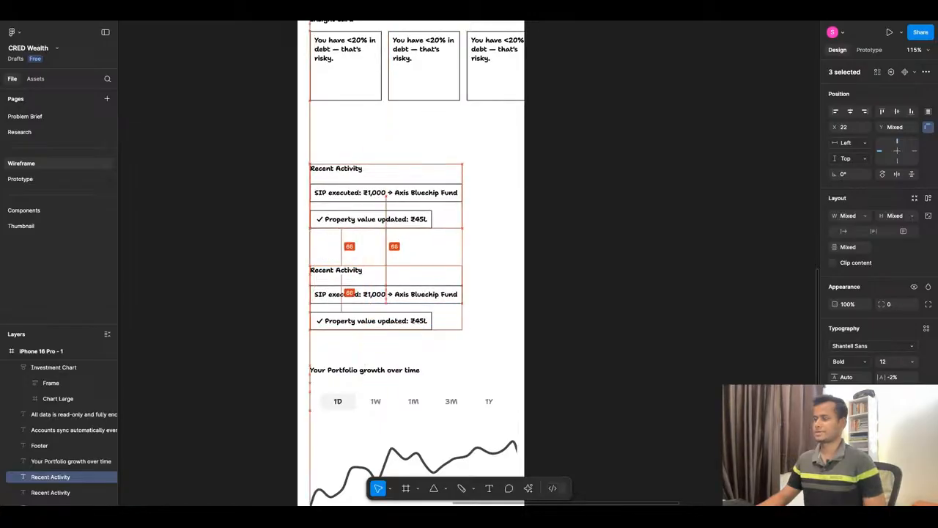
# Change the heading of the upper Recent Activity copy to "Upcoming SIPs".
pyautogui.click(350, 168)
pyautogui.doubleClick(351, 168)
pyautogui.doubleClick(352, 170)
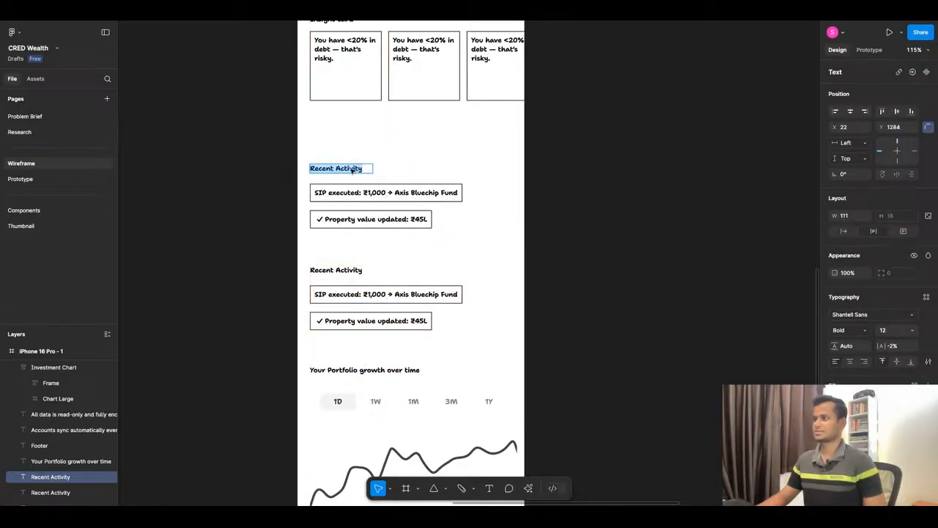
pyautogui.write('Upcoming')
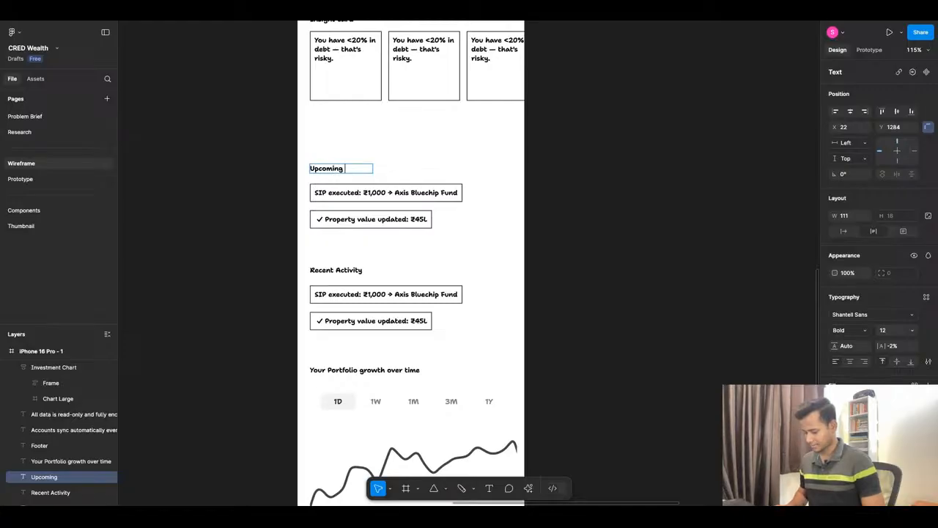
pyautogui.write(' SIPs')
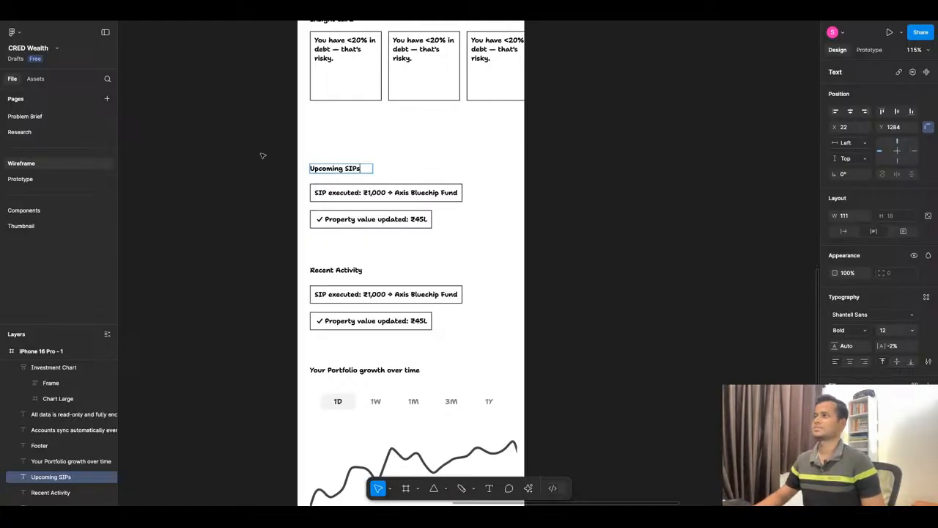
pyautogui.click(252, 140)
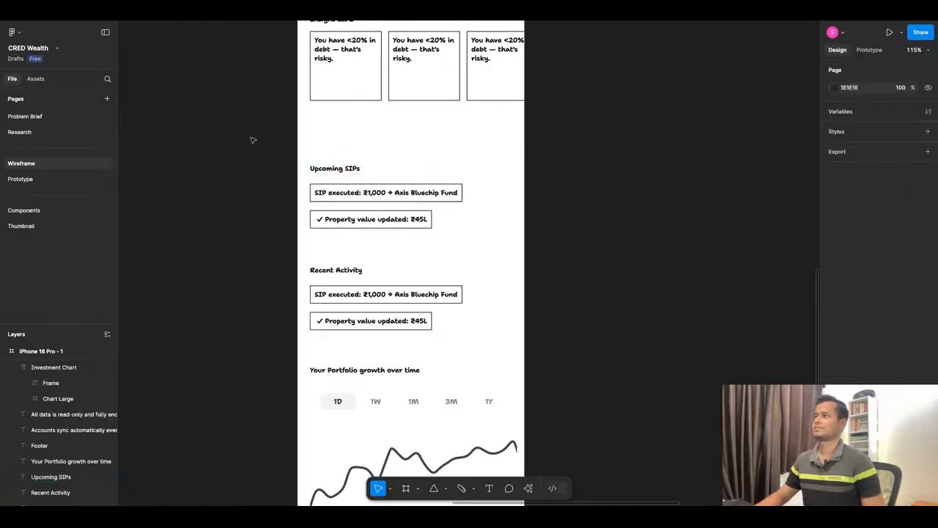
# Move the Upcoming SIPs and Recent Activity blocks up so each sits 42 below the section above it.
pyautogui.moveTo(252, 140); pyautogui.dragTo(519, 246)
pyautogui.moveTo(409, 235); pyautogui.dragTo(409, 195)
pyautogui.click(267, 247)
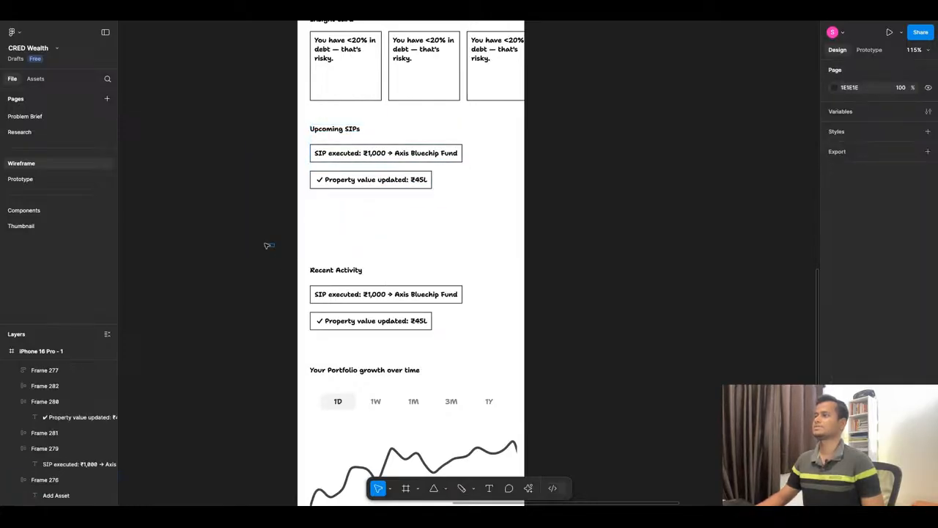
pyautogui.moveTo(267, 246); pyautogui.dragTo(547, 352)
pyautogui.moveTo(374, 322); pyautogui.dragTo(374, 269)
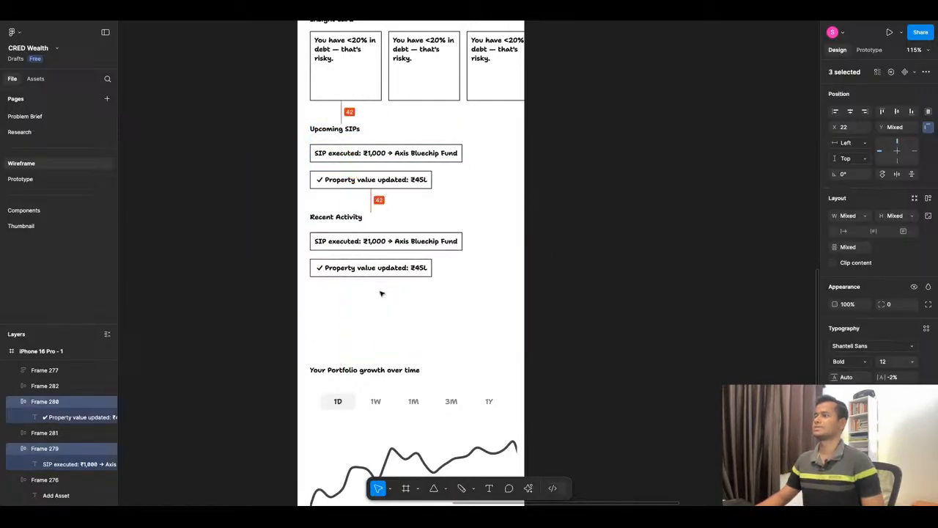
pyautogui.click(271, 262)
# Shift the portfolio growth heading, chart and Footer text up together, closer to the Recent Activity cards.
pyautogui.scroll(-2, 372, 237)
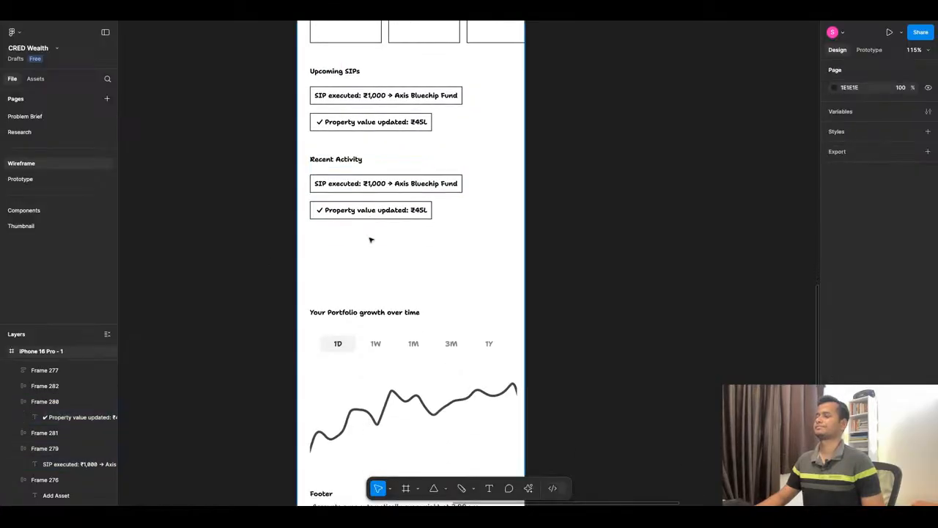
pyautogui.scroll(-3, 289, 277)
pyautogui.moveTo(285, 268); pyautogui.dragTo(553, 437)
pyautogui.hotkey('shift', 'Up')
pyautogui.hotkey('shift', 'Up')
pyautogui.hotkey('shift', 'Up')
pyautogui.hotkey('shift', 'Up')
pyautogui.hotkey('shift', 'Up')
pyautogui.hotkey('shift', 'Up')
pyautogui.hotkey('shift', 'Up')
pyautogui.hotkey('shift', 'Up')
pyautogui.hotkey('shift', 'Up')
pyautogui.hotkey('shift', 'Up')
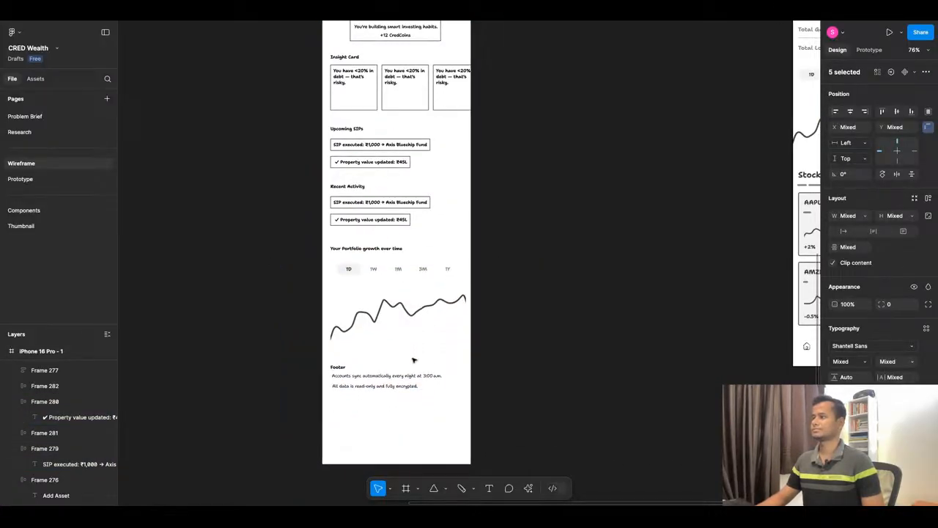
pyautogui.click(514, 231)
# Shorten the dashboard frame to a height of about 2012 so it ends just below the Footer text.
pyautogui.scroll(-2, 514, 231)
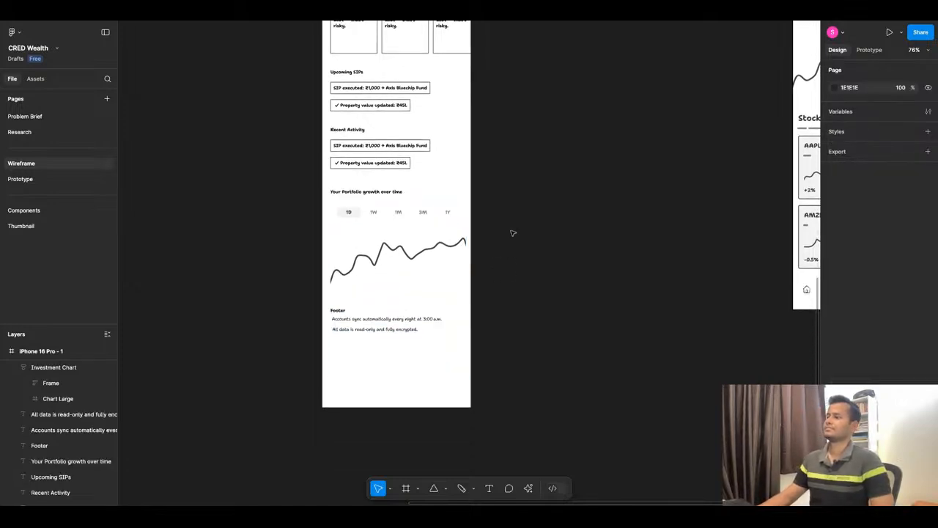
pyautogui.click(420, 381)
pyautogui.moveTo(396, 408); pyautogui.dragTo(395, 364)
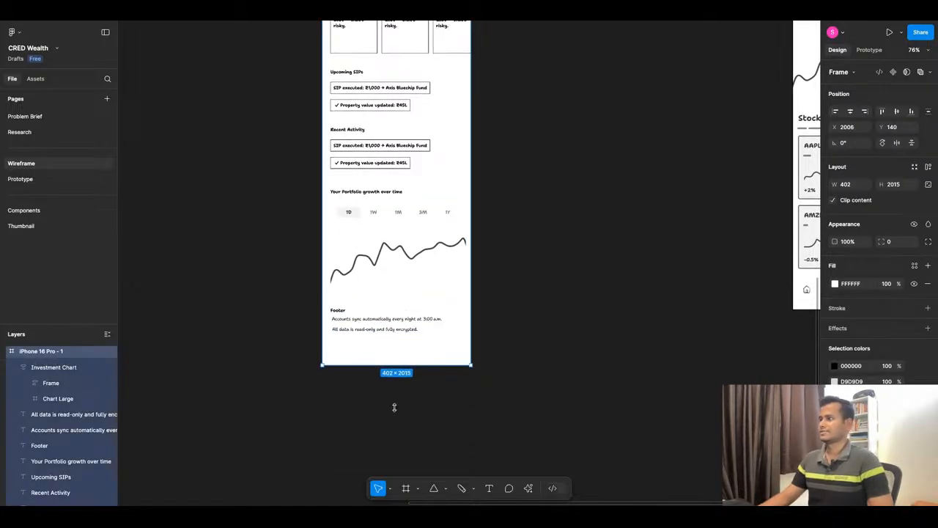
pyautogui.click(392, 408)
# Rename the dashboard frame as "Dashboard/Synced View".
pyautogui.scroll(-5, 392, 409)
pyautogui.scroll(4, 376, 200)
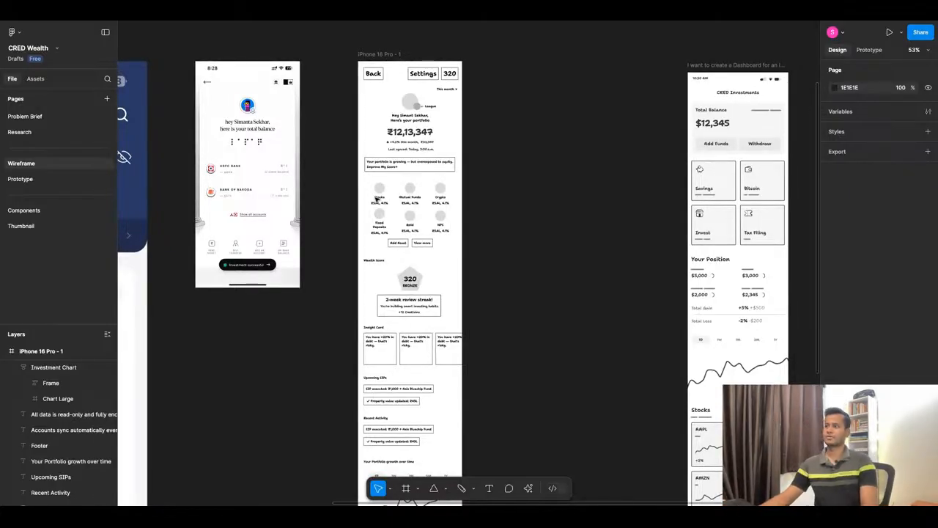
pyautogui.doubleClick(380, 54)
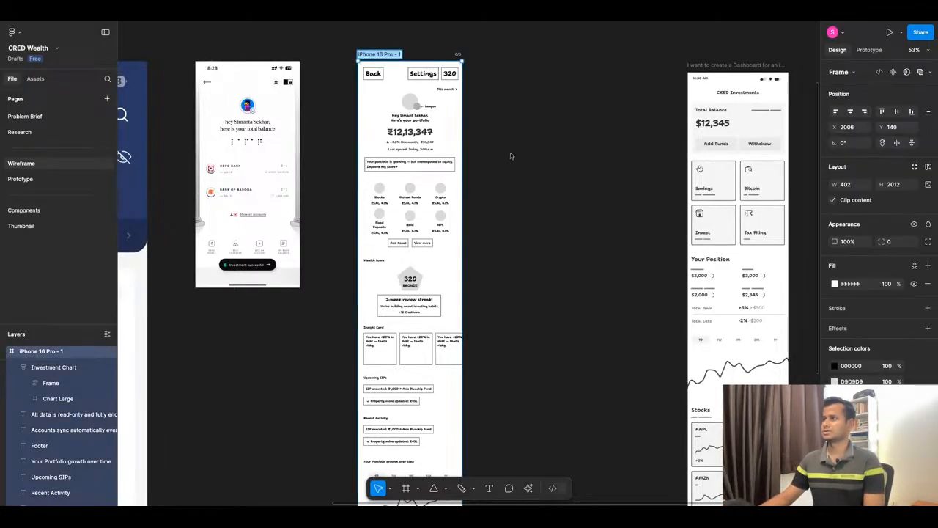
pyautogui.write('Dash')
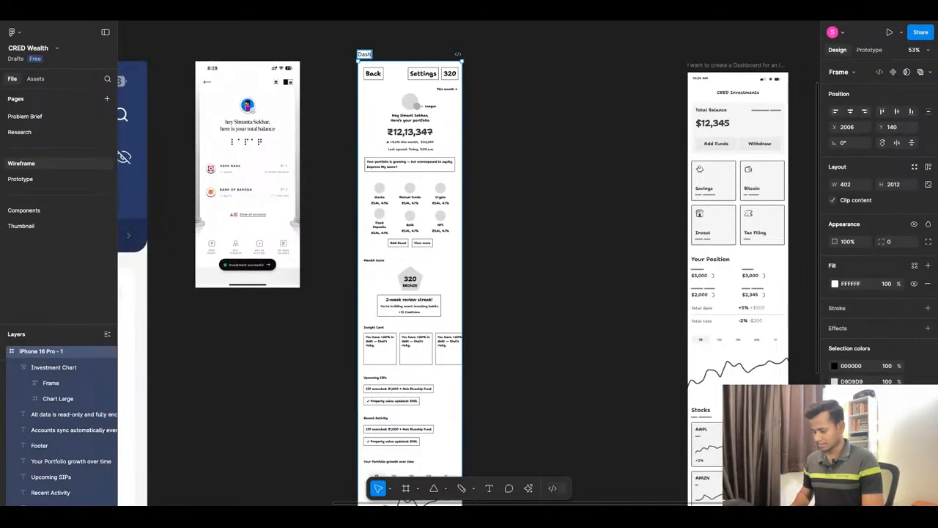
pyautogui.write('board')
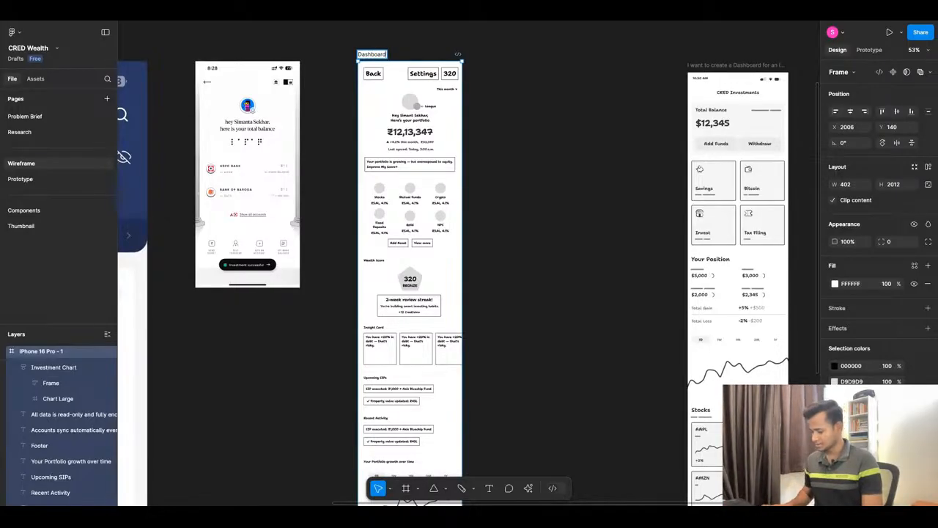
pyautogui.write('/Synced')
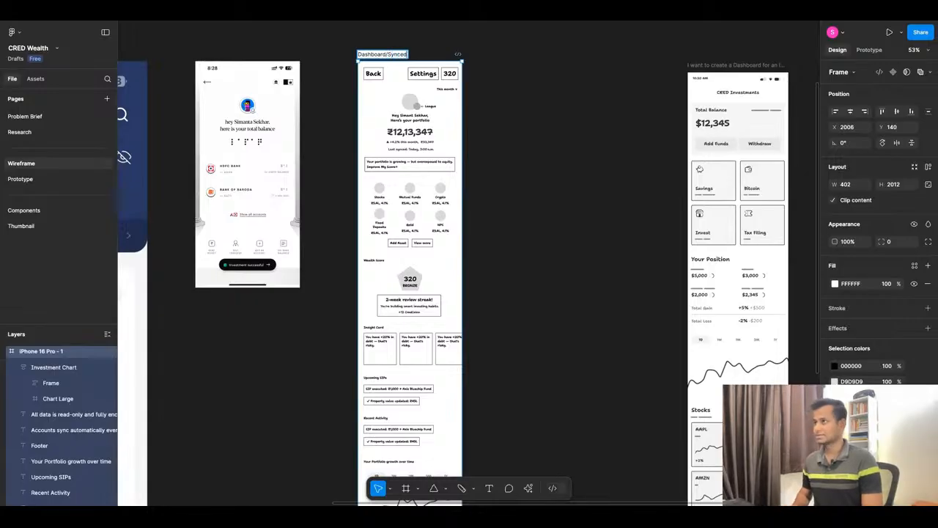
pyautogui.write(' Vie')
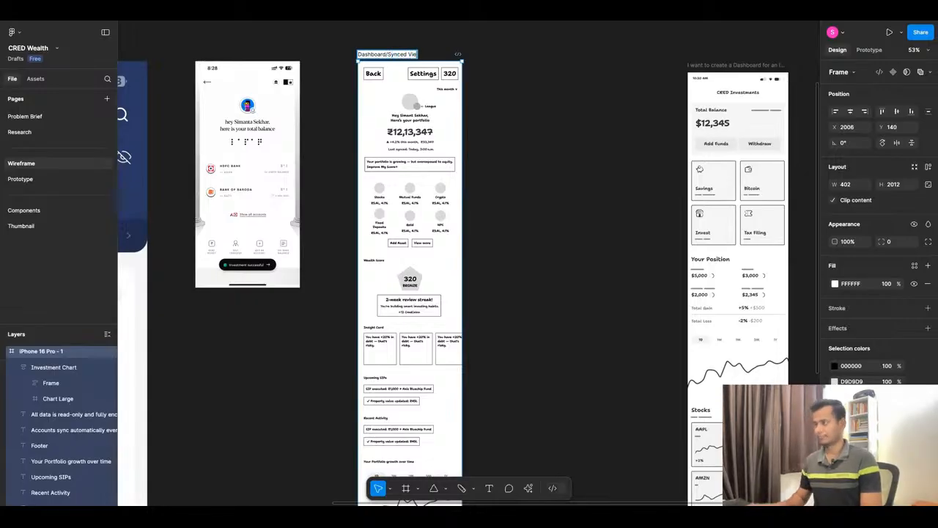
pyautogui.write('w')
pyautogui.click(606, 204)
# Move the two reference app screenshots and the generated investment dashboard together to the empty canvas above the screen notes.
pyautogui.scroll(-10, 469, 146)
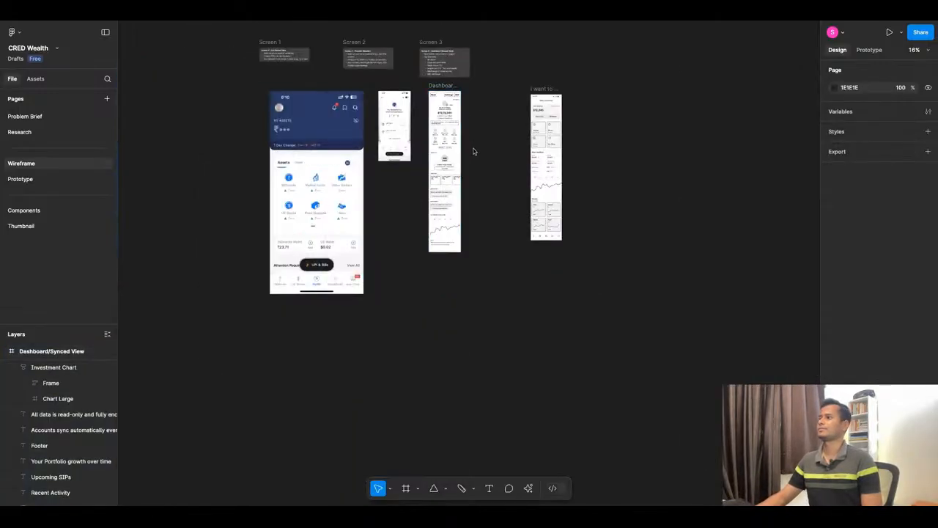
pyautogui.click(400, 138)
pyautogui.keyDown('shift'); pyautogui.click(422, 138); pyautogui.keyUp('shift')
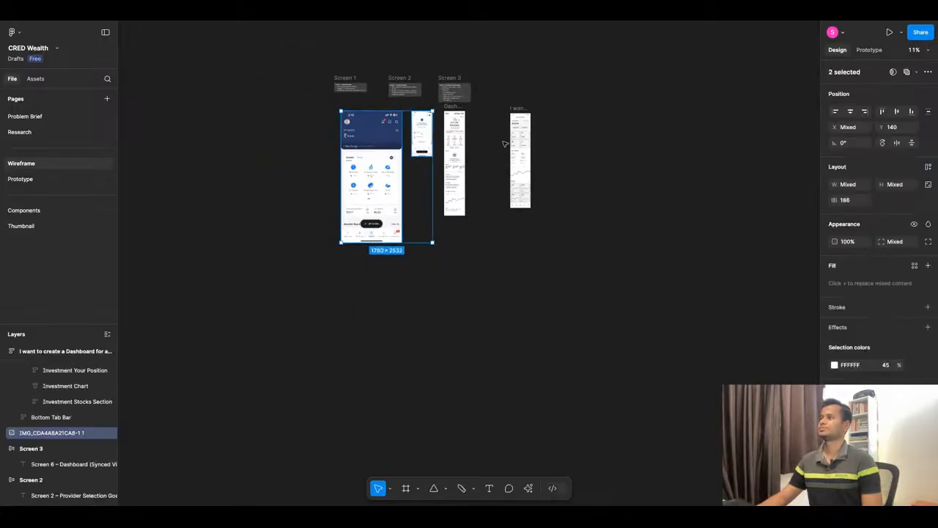
pyautogui.keyDown('shift'); pyautogui.click(515, 109); pyautogui.keyUp('shift')
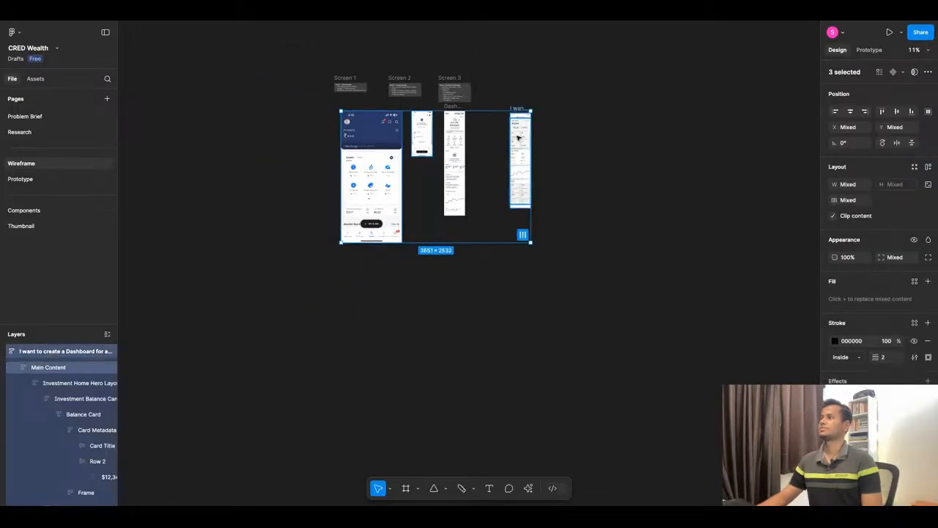
pyautogui.moveTo(518, 138); pyautogui.dragTo(305, 46)
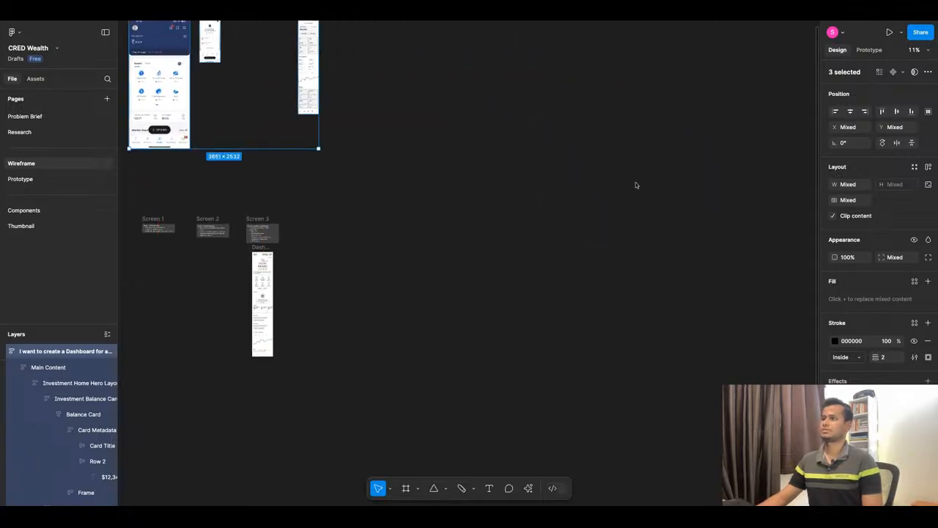
# Review the Screen 2 and Screen 3 notes and the full Dashboard/Synced View wireframe from header to Footer.
pyautogui.scroll(-5, 635, 184)
pyautogui.scroll(10, 427, 220)
pyautogui.scroll(5, 698, 216)
pyautogui.scroll(-5, 405, 193)
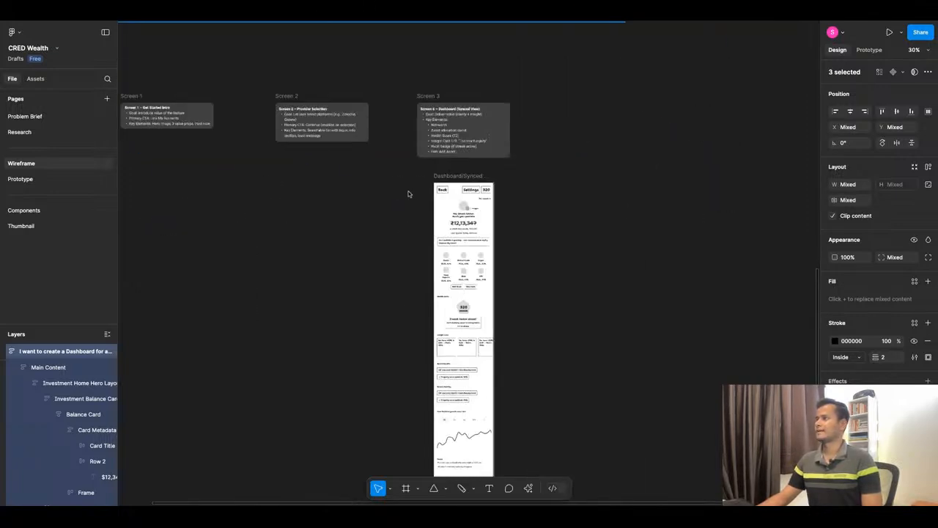
pyautogui.scroll(5, 481, 93)
pyautogui.scroll(-3, 596, 144)
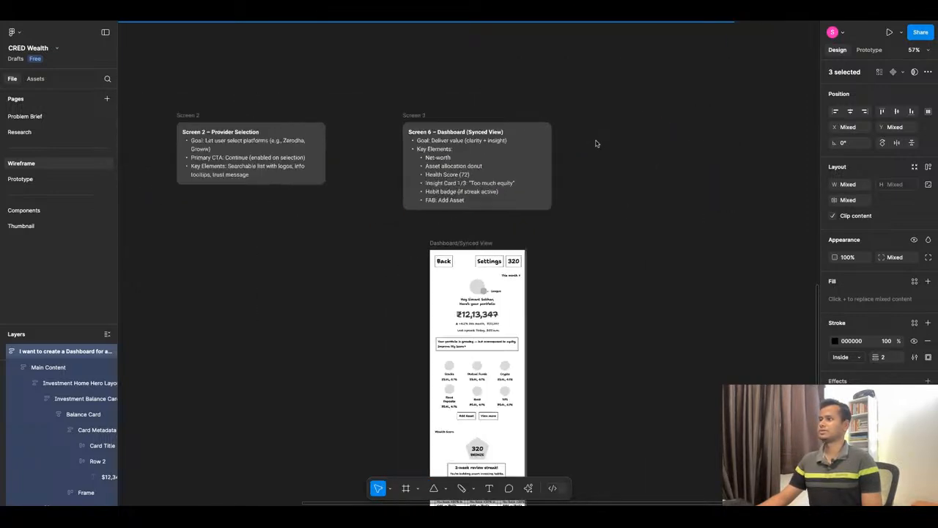
pyautogui.scroll(5, 513, 279)
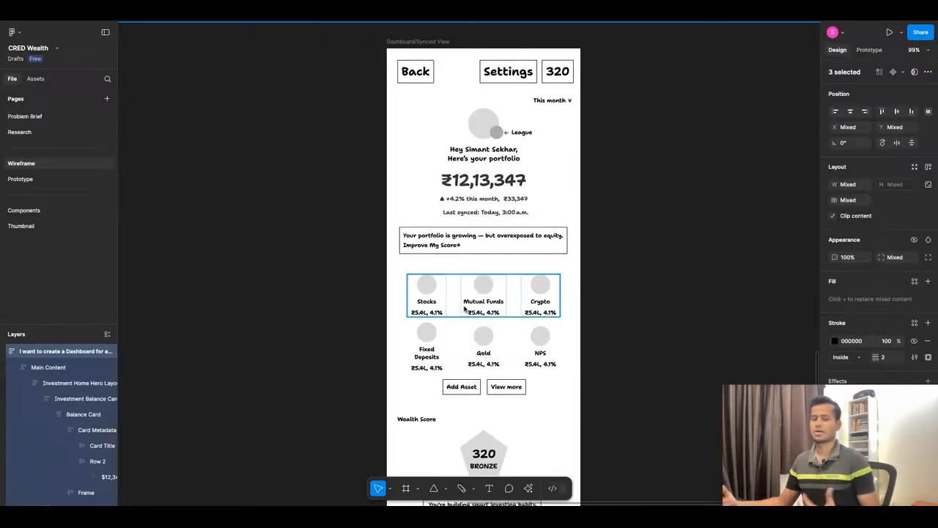
pyautogui.scroll(-5, 454, 257)
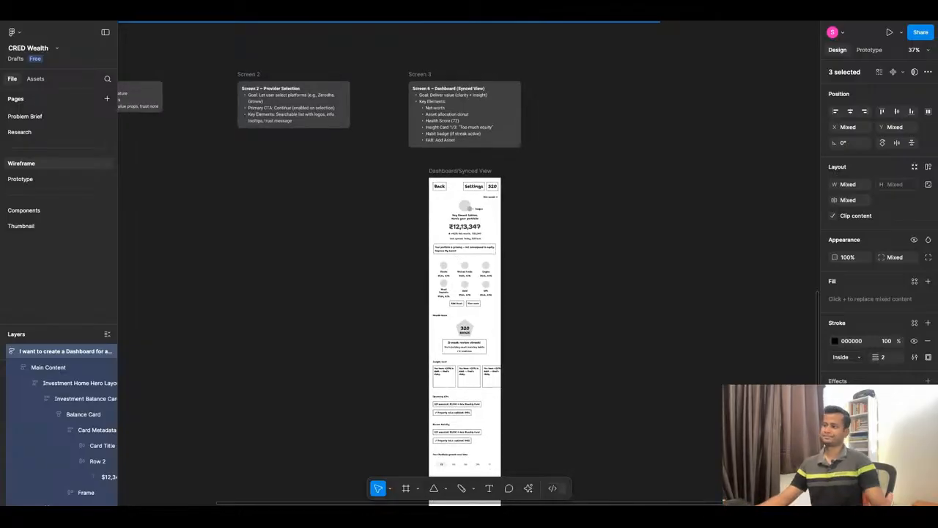
pyautogui.scroll(-3, 465, 293)
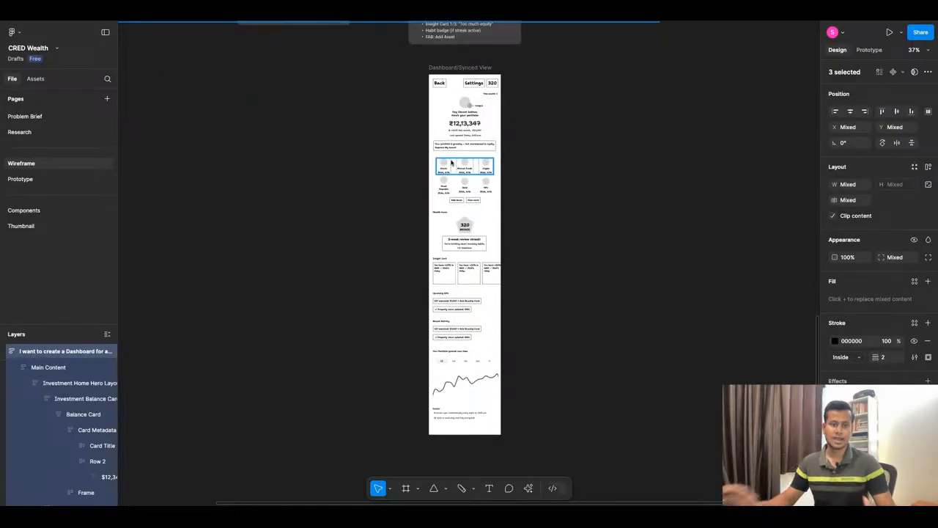
pyautogui.scroll(1, 326, 250)
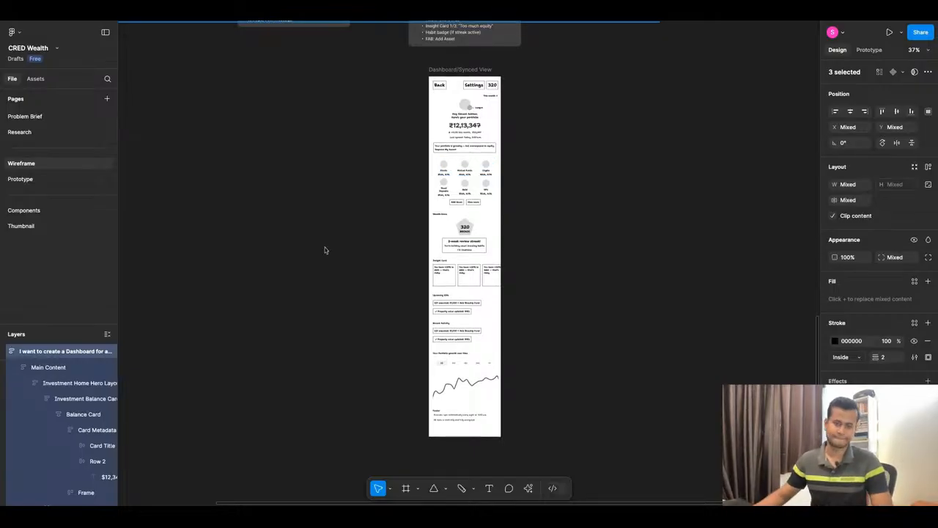